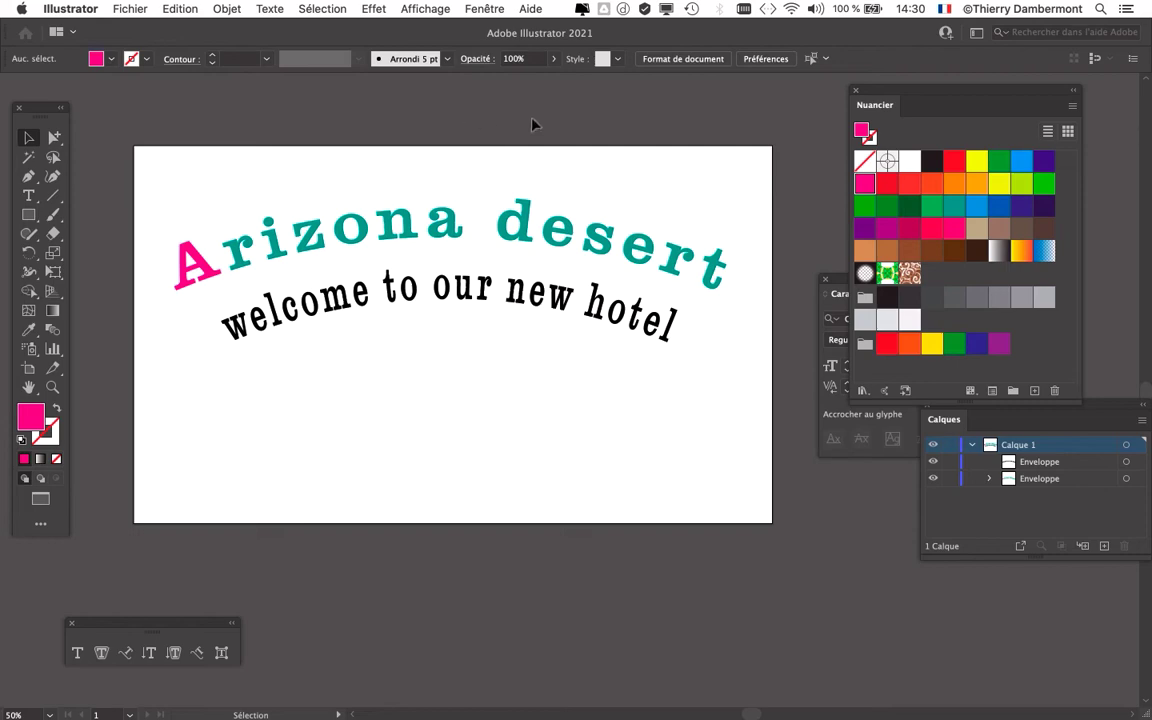
Close the Arizona desert document from the Fichier menu
click(118, 10)
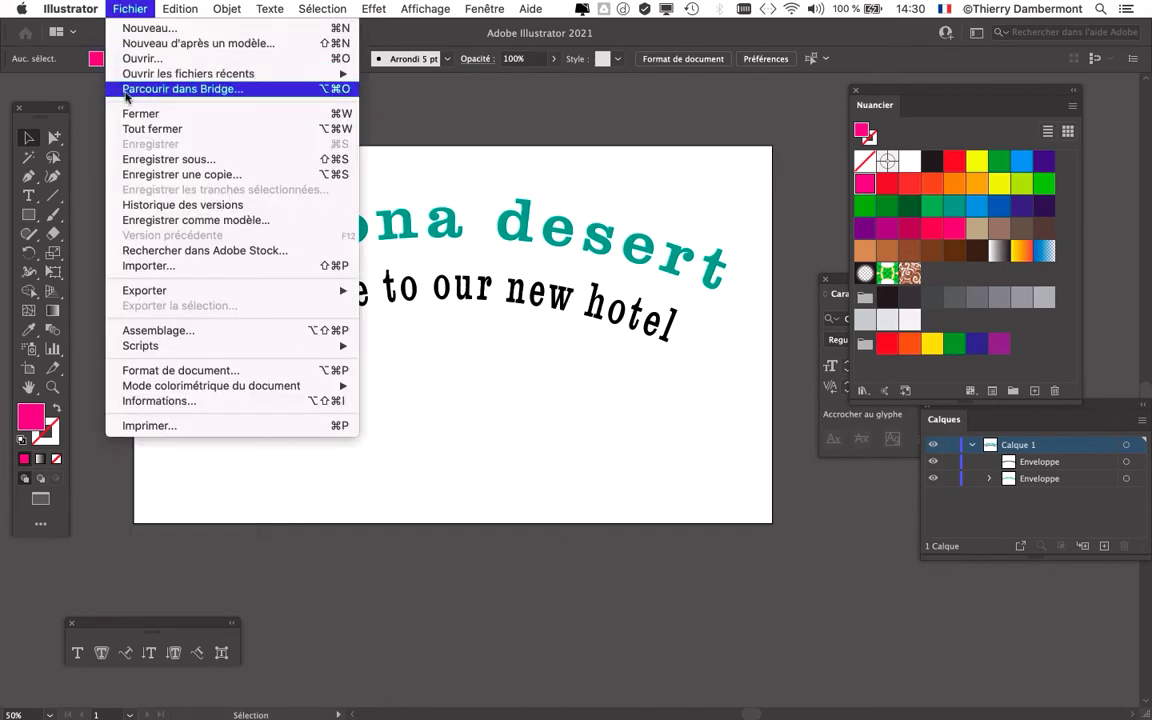
click(134, 113)
click(128, 9)
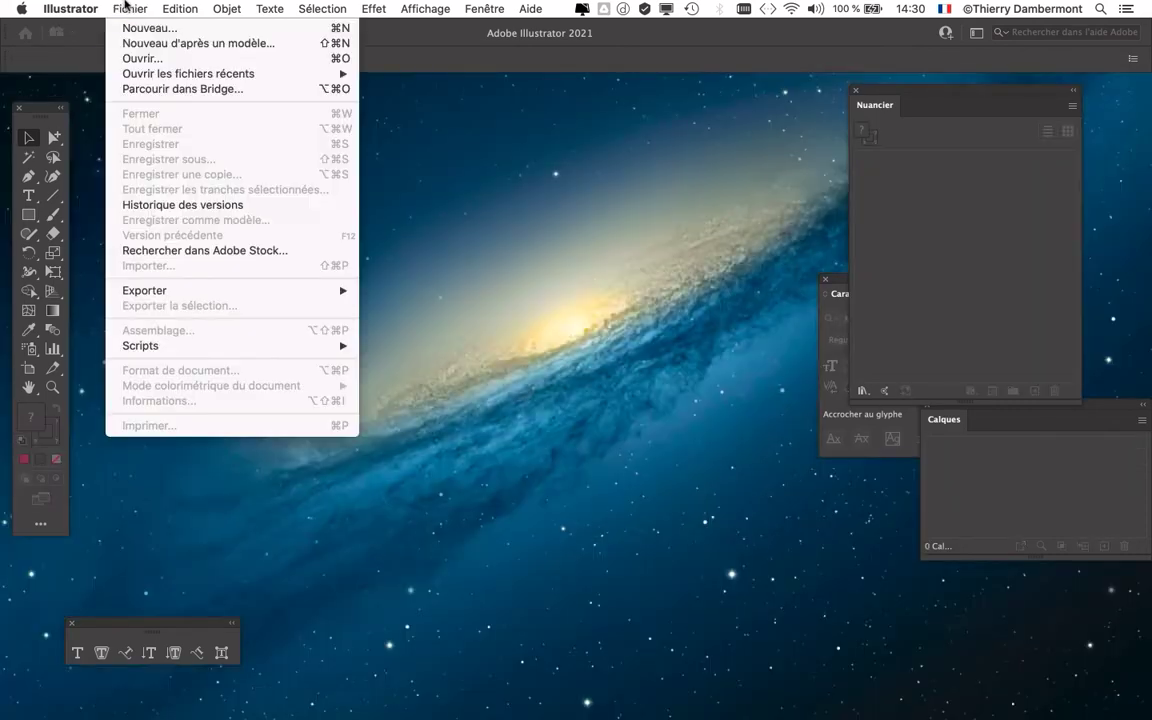
Create a new A4 landscape print document in RGB colour mode
click(150, 26)
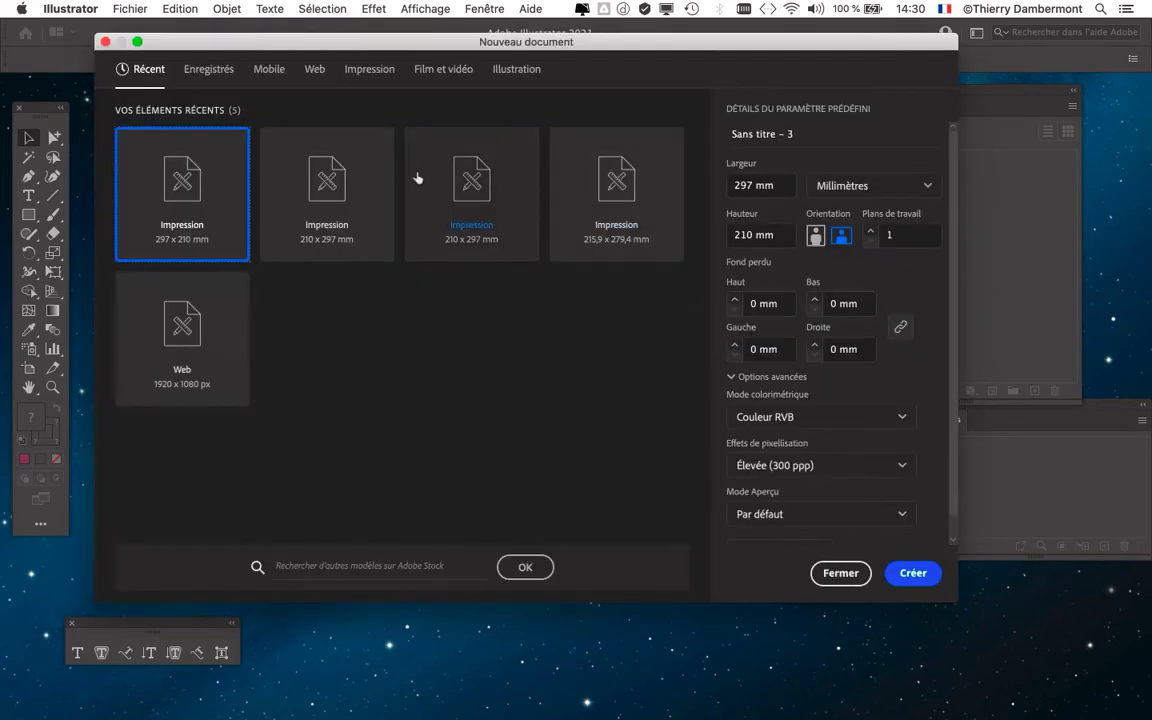
click(365, 69)
click(317, 227)
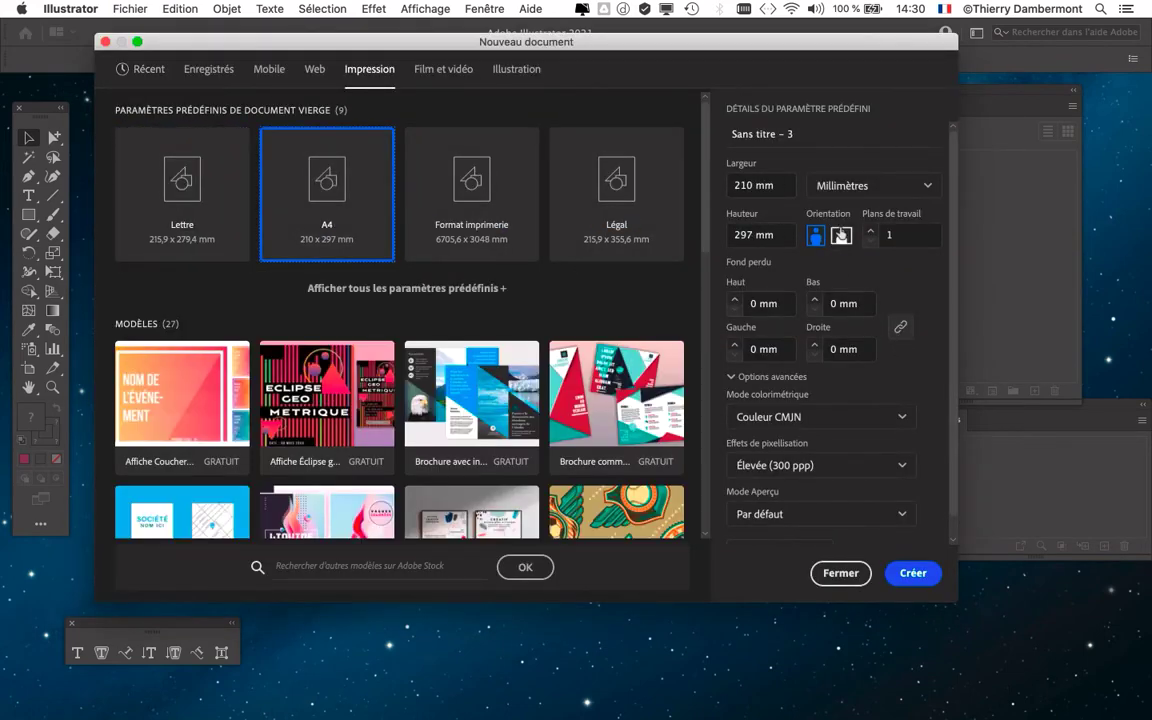
click(779, 425)
click(783, 448)
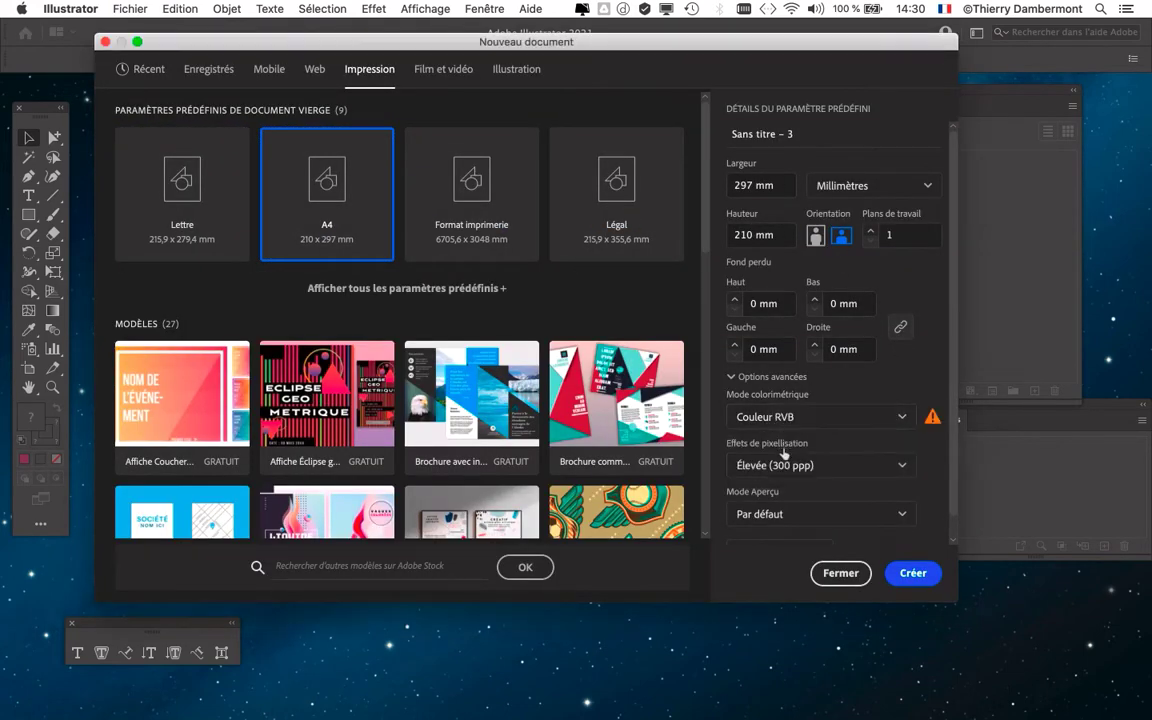
click(916, 577)
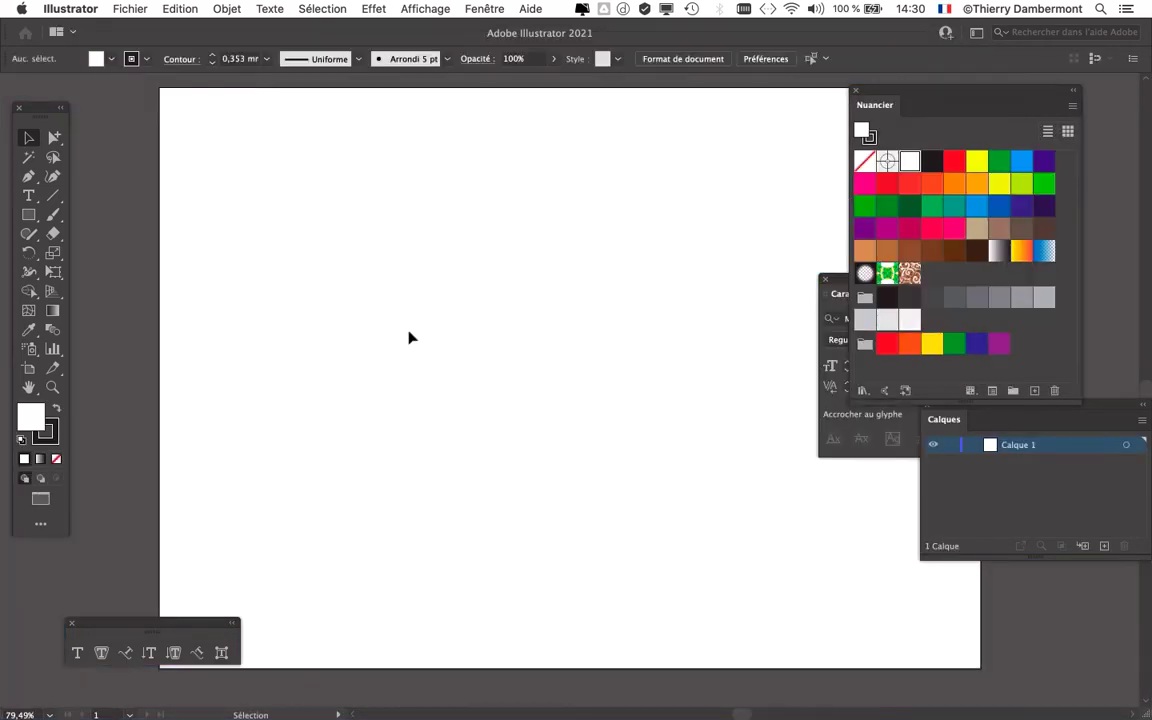
Hide all panels, nudge the Tools panel aside, and close the floating text toolbar
key(shift+Tab)
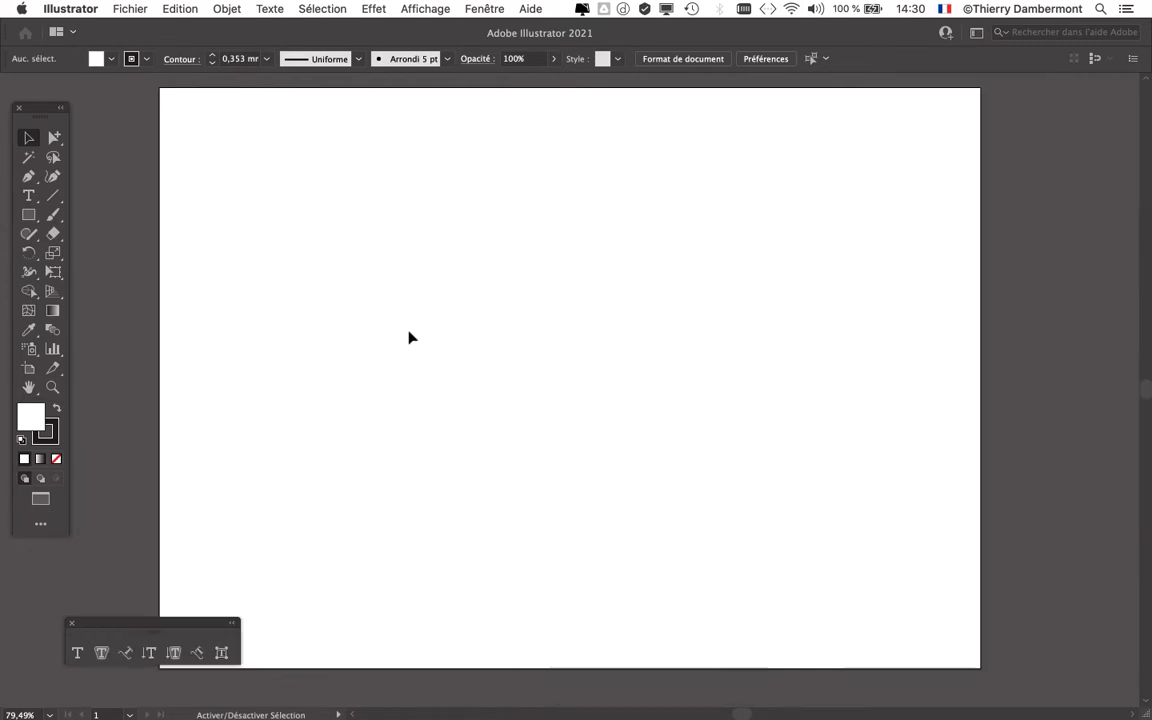
drag(66, 106, 87, 100)
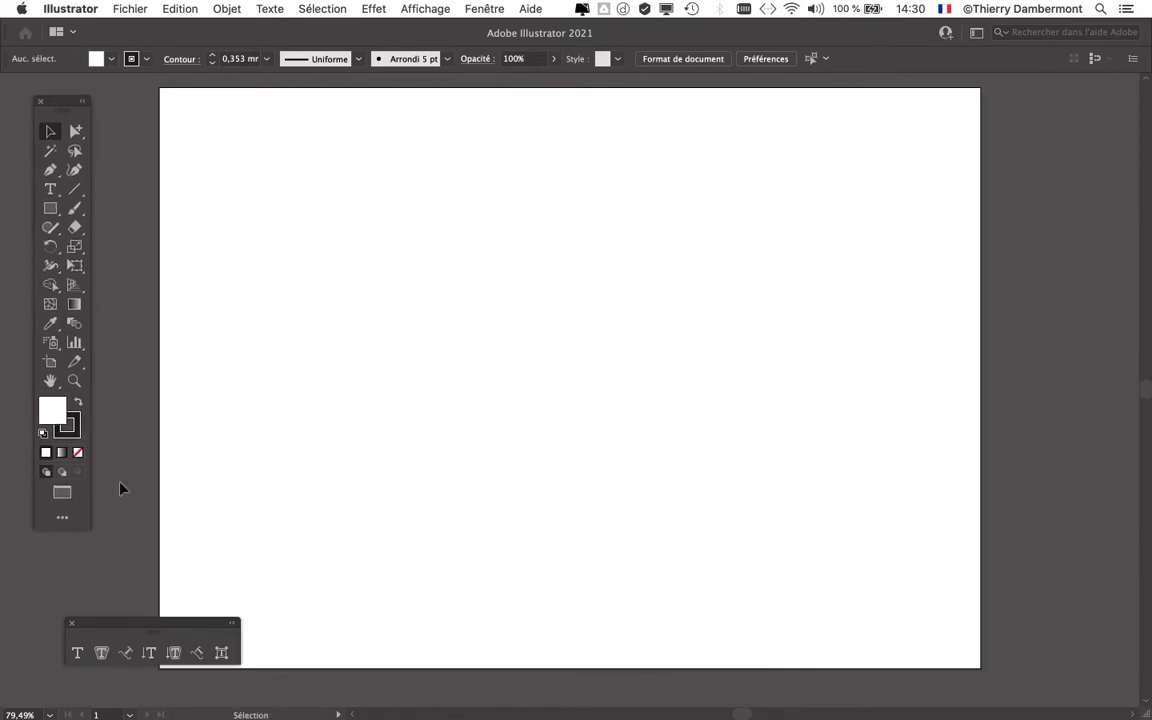
click(74, 623)
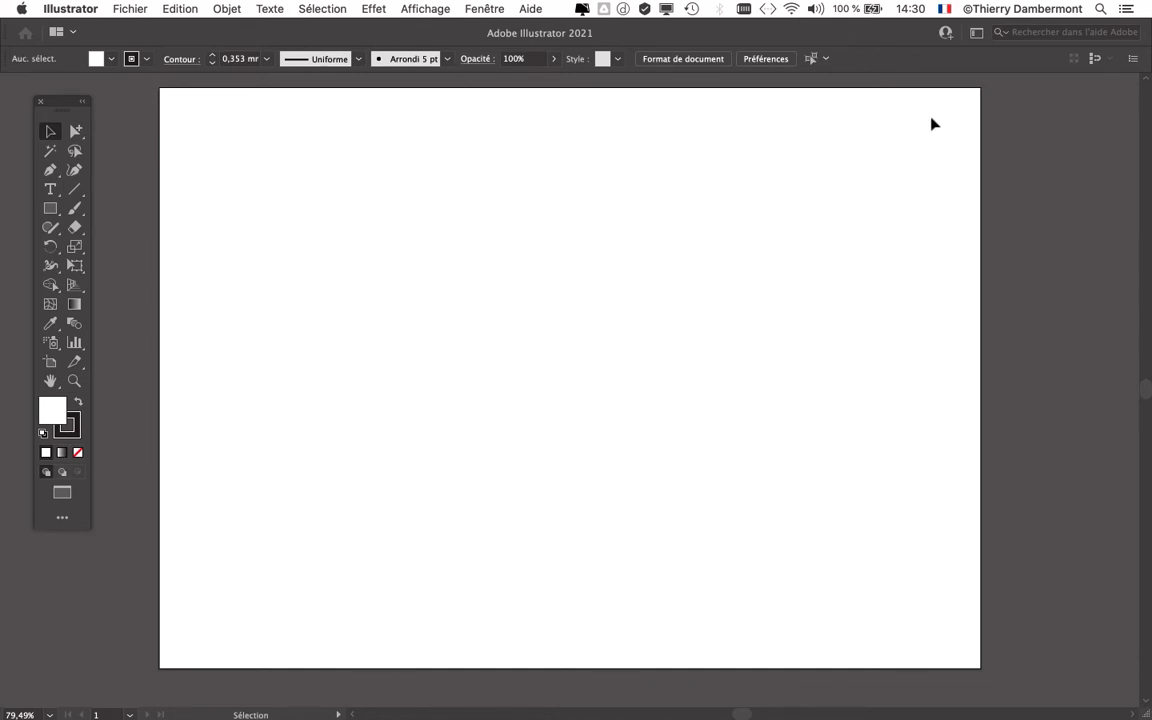
click(489, 8)
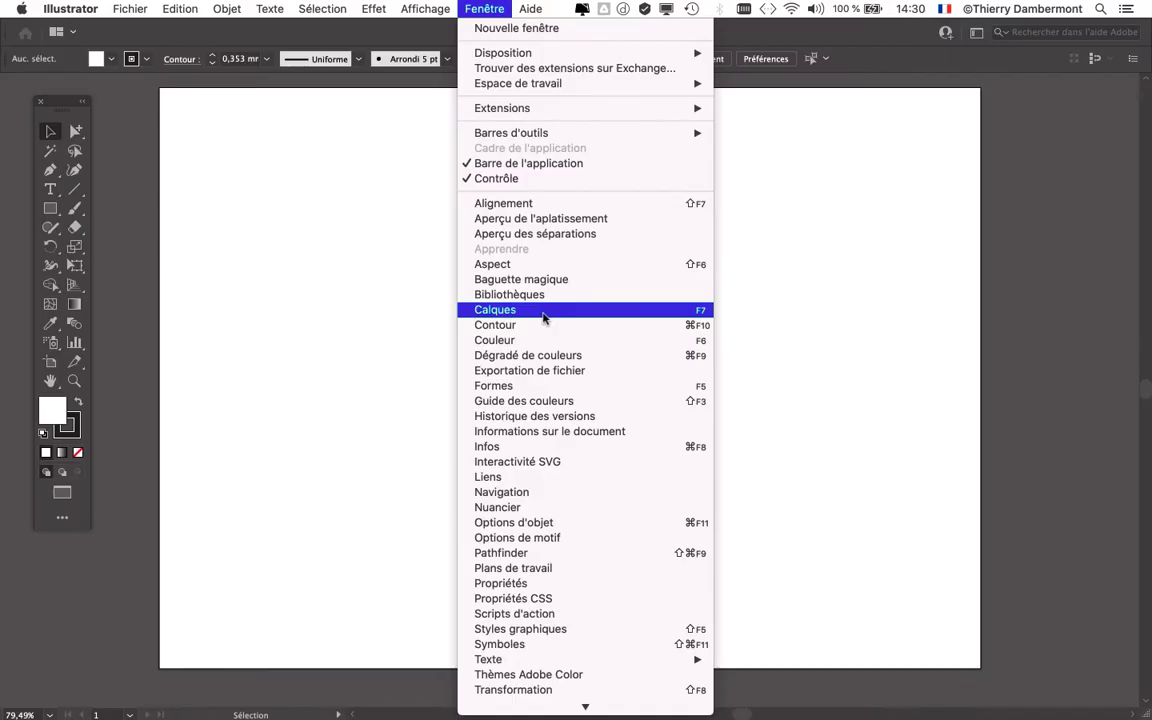
click(1033, 190)
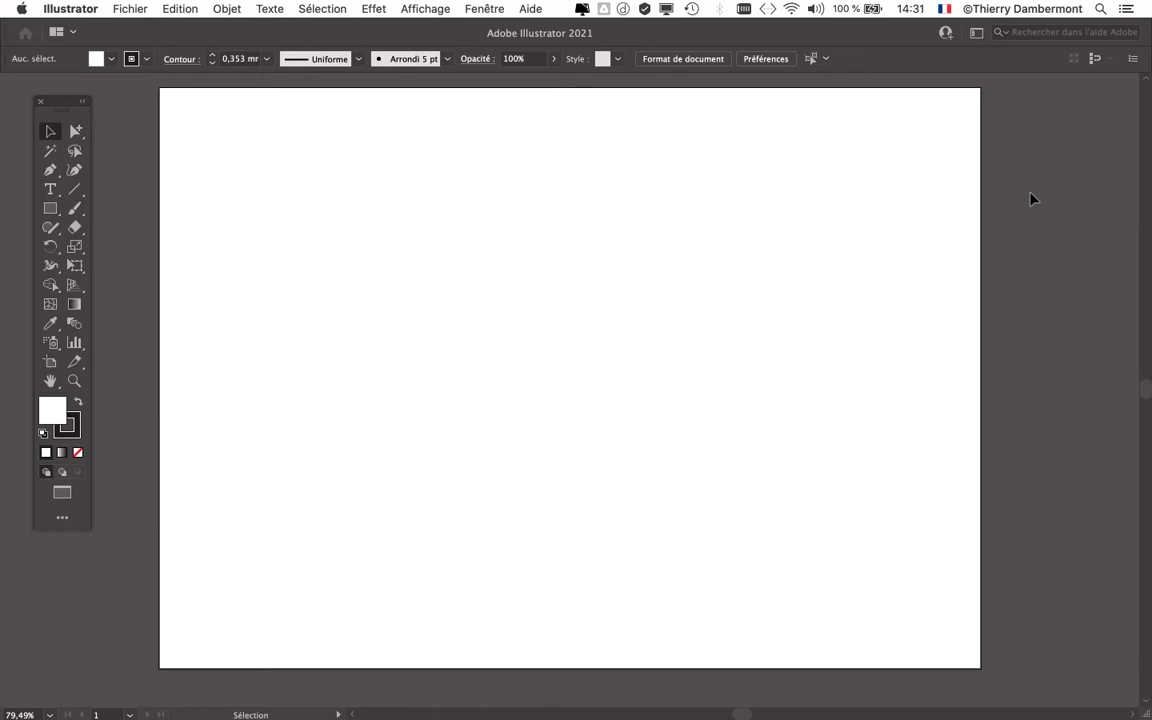
Type the word 'Mountain' on the artboard with the Type tool
click(50, 189)
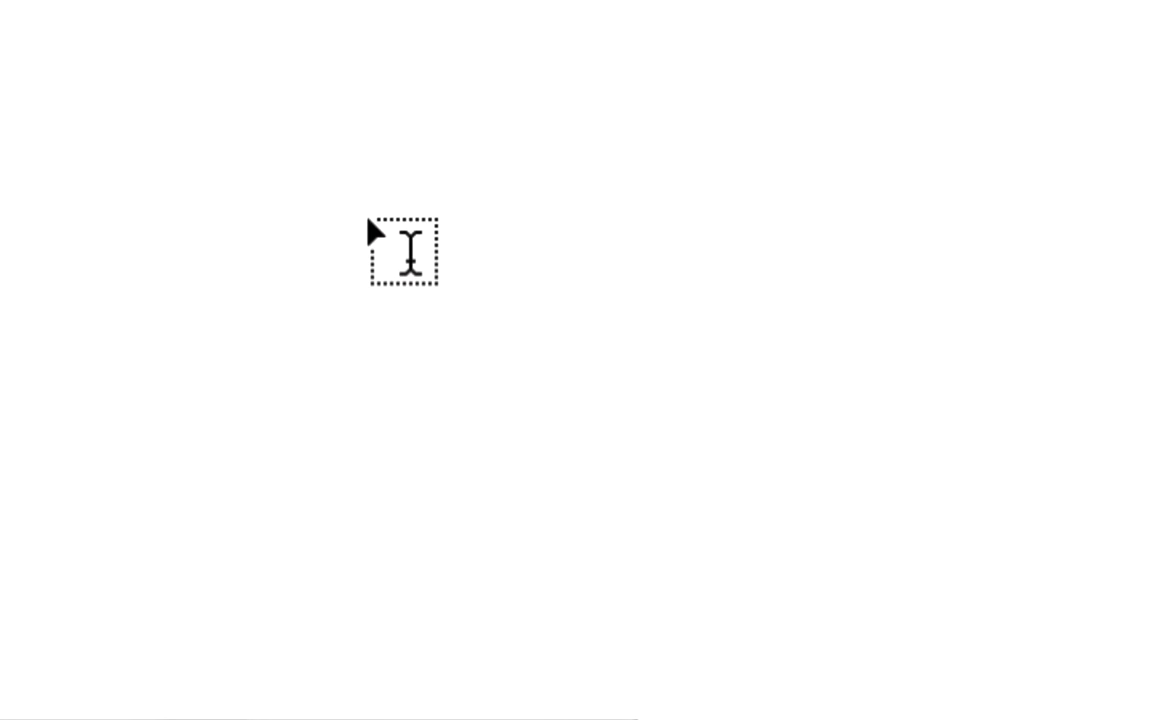
click(370, 214)
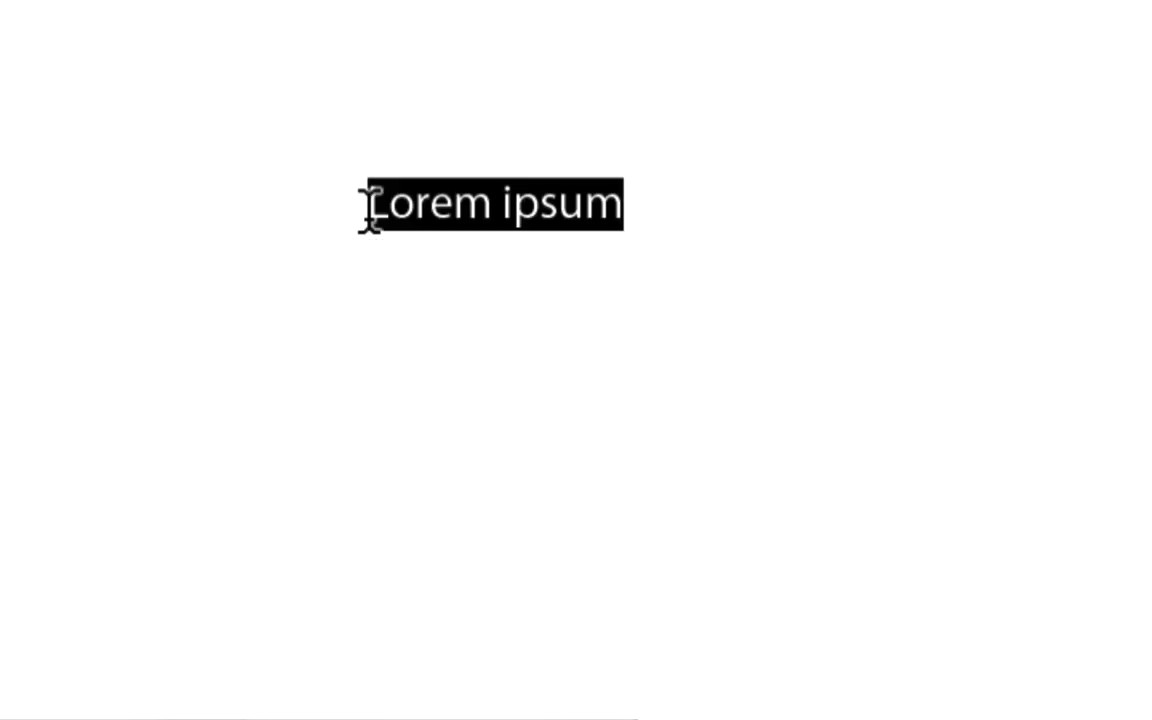
text(Mounta)
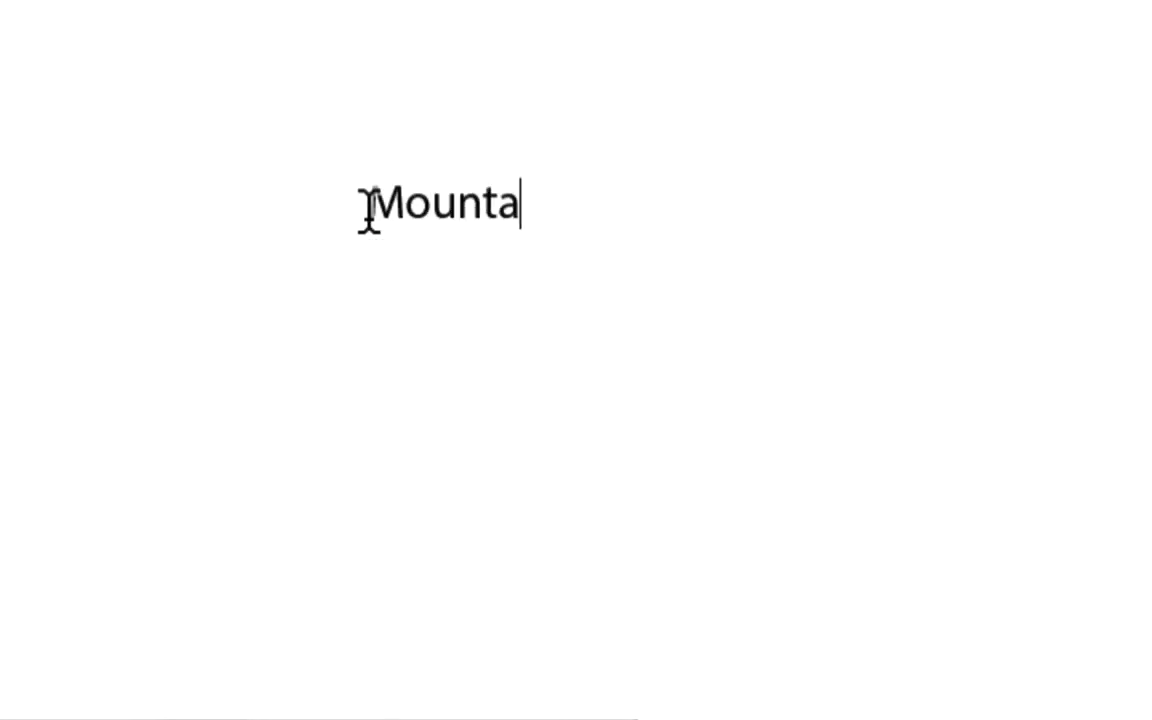
text(in)
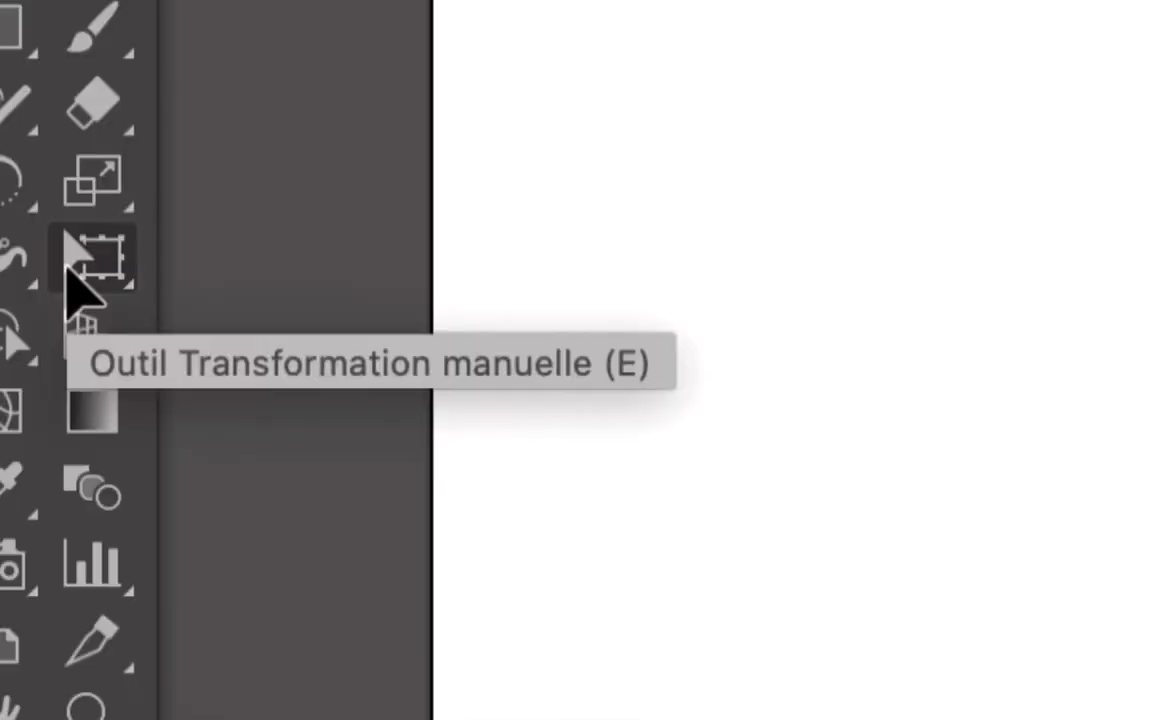
Scale the Mountain text with Free Transform until it spans most of the page width
click(75, 266)
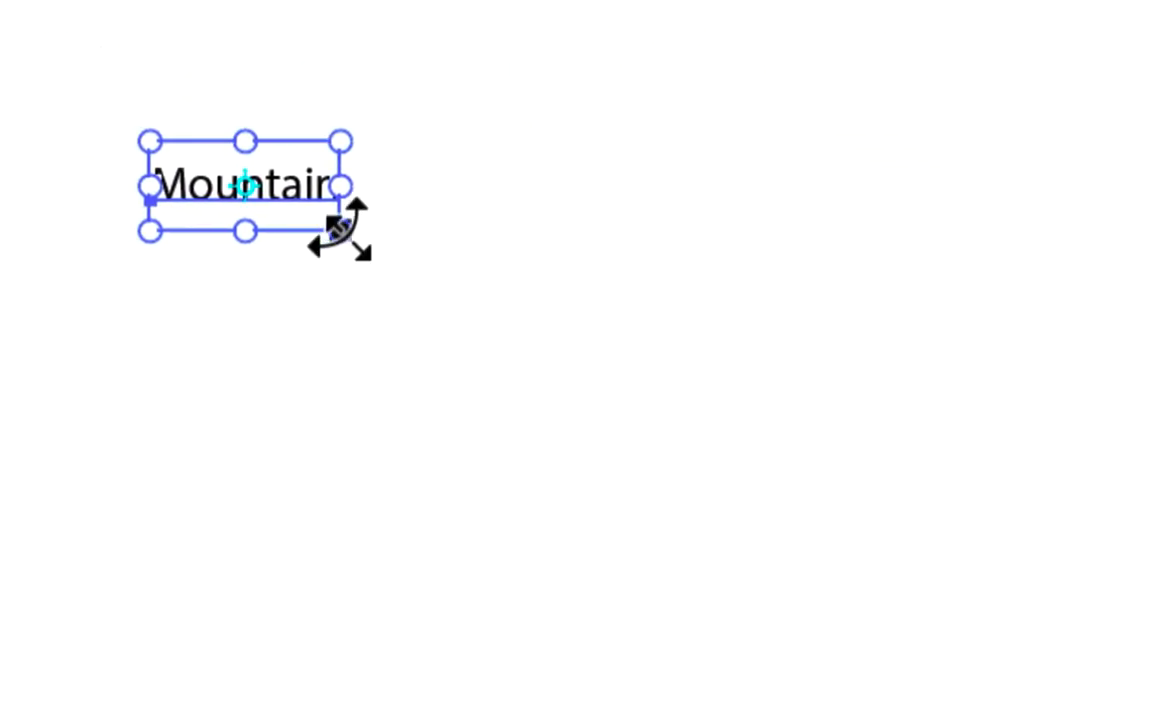
drag(340, 230, 502, 309)
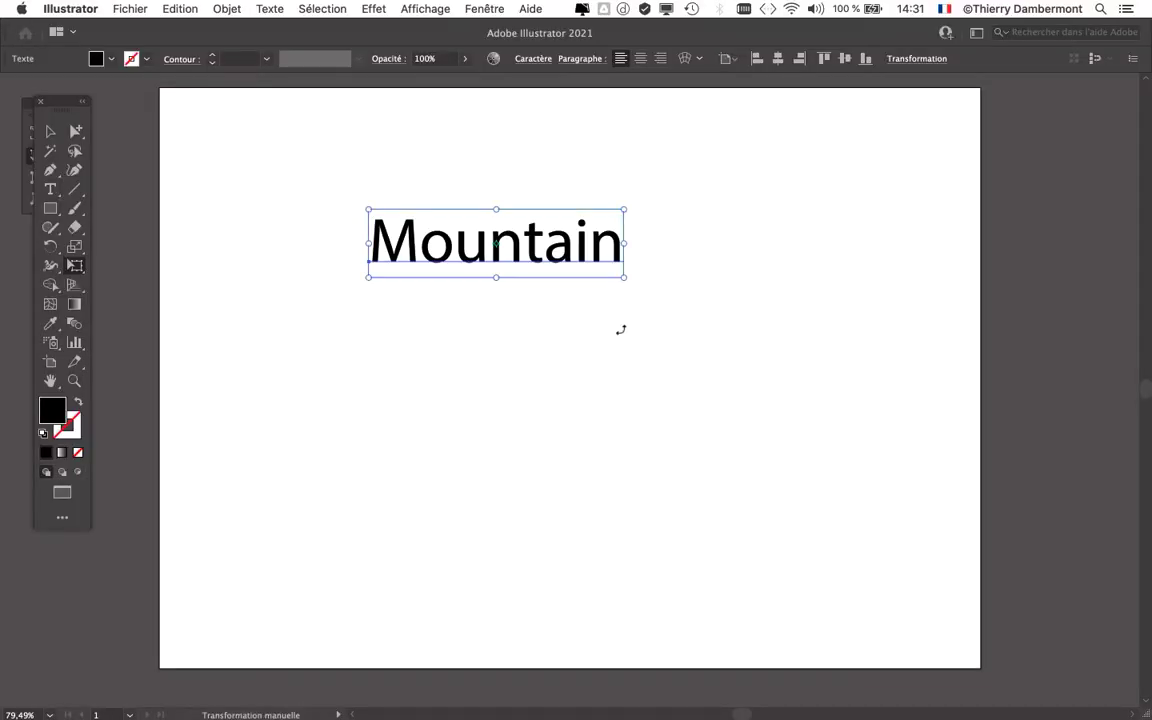
drag(369, 279, 197, 324)
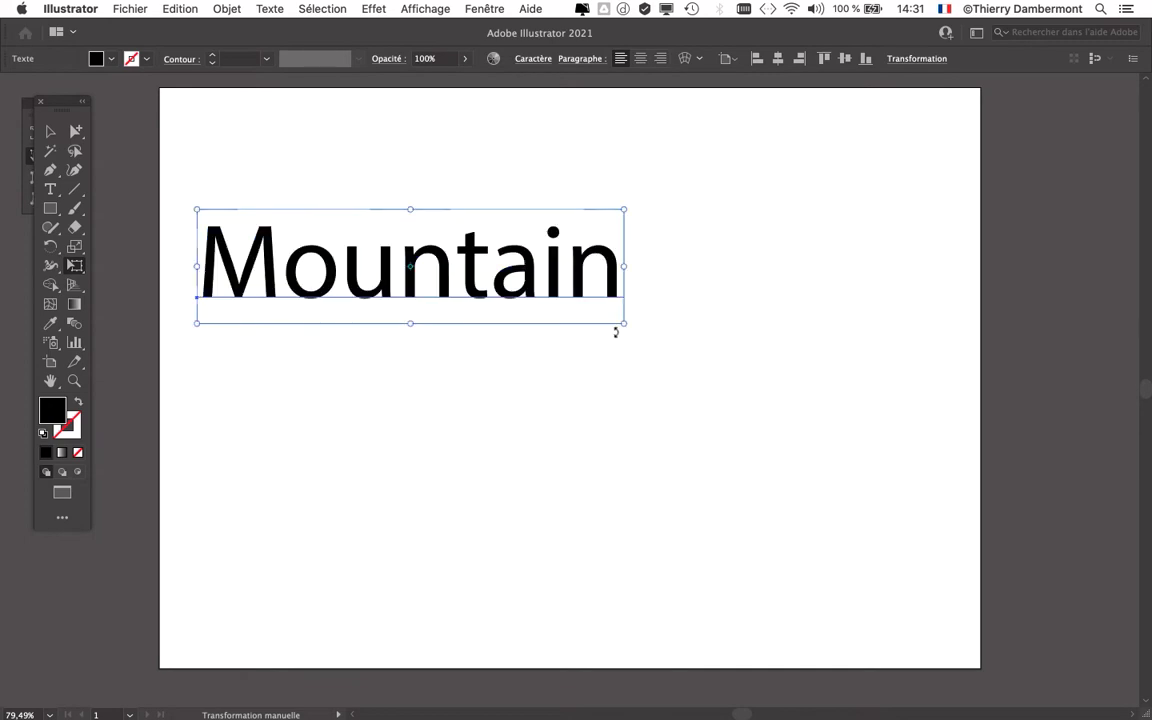
mouse_move(623, 323)
mouse_down()
mouse_move(916, 453)
mouse_move(908, 447)
mouse_up()
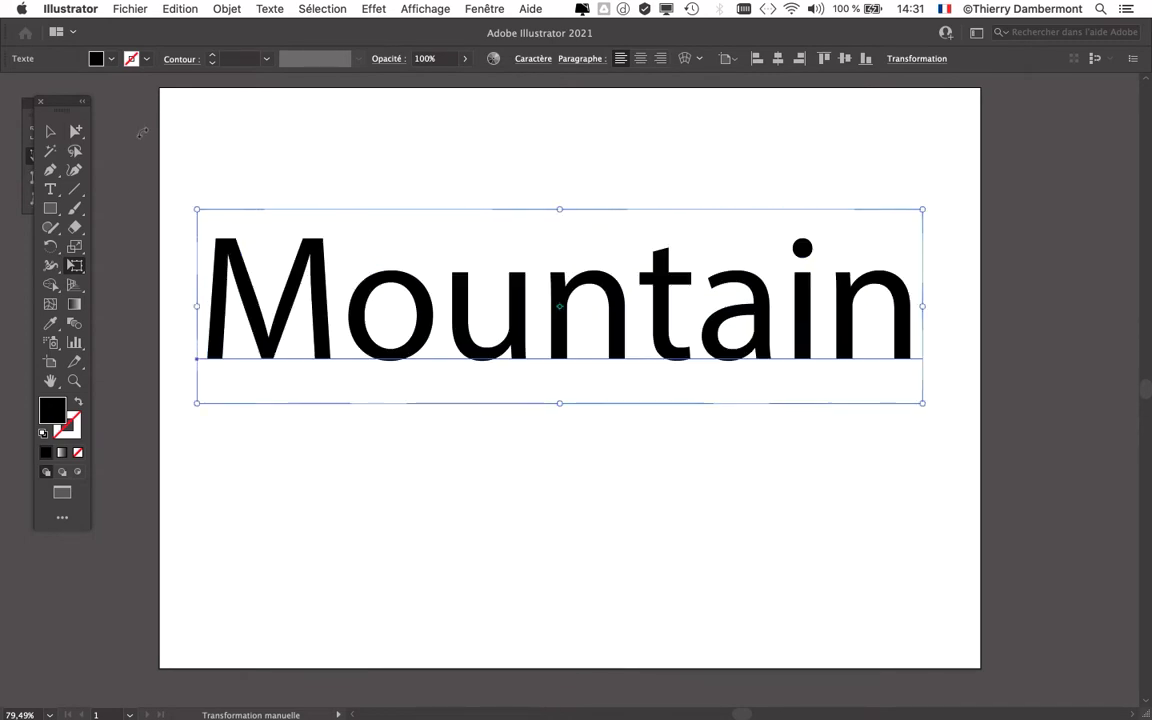
drag(500, 134, 439, 121)
Open the Caractère panel, set Mountain's kerning to Optique, and move the panel aside
click(485, 8)
mouse_move(488, 659)
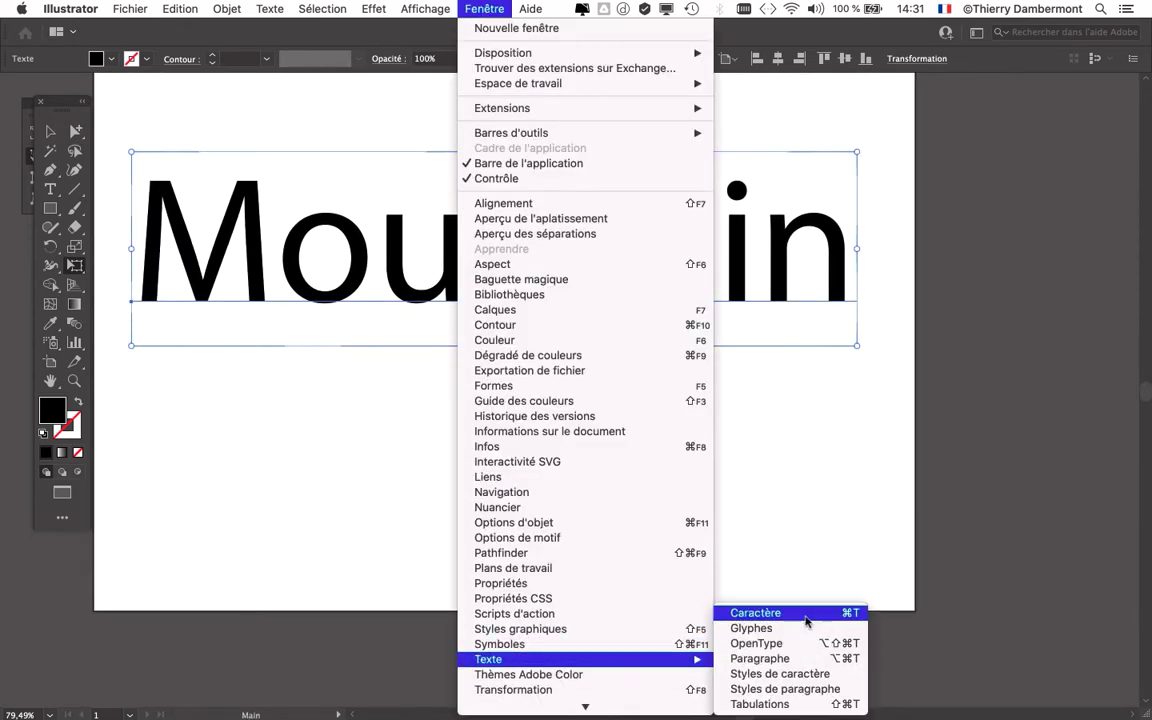
click(805, 614)
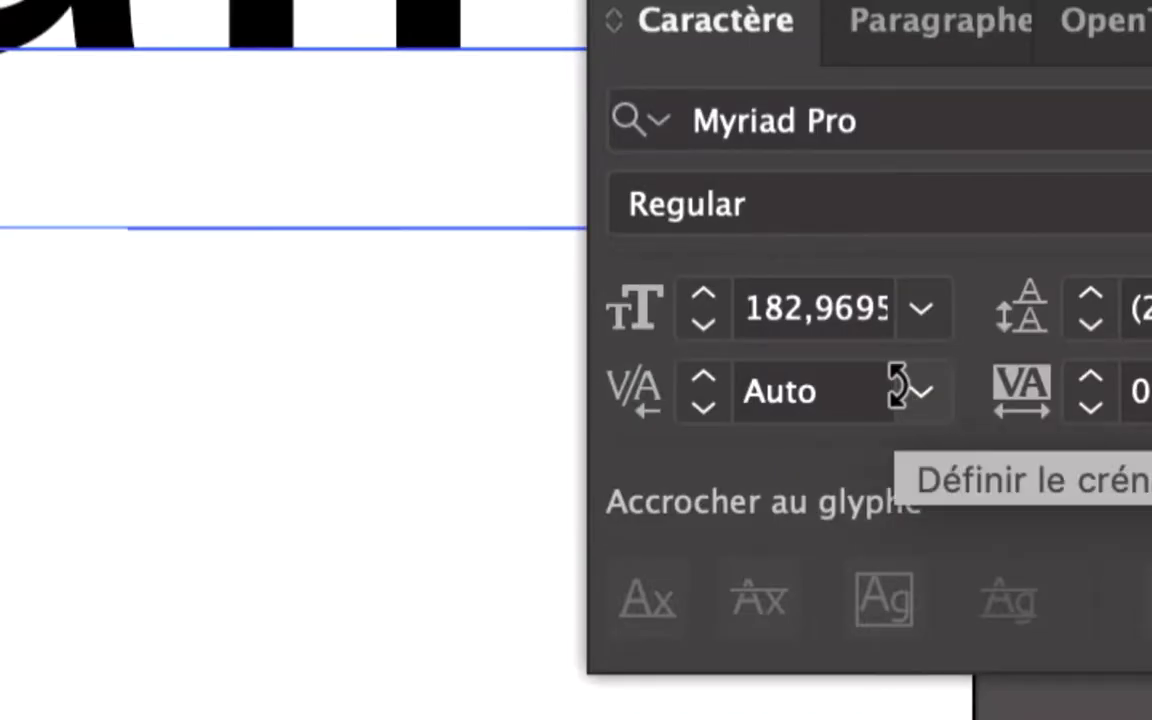
click(900, 386)
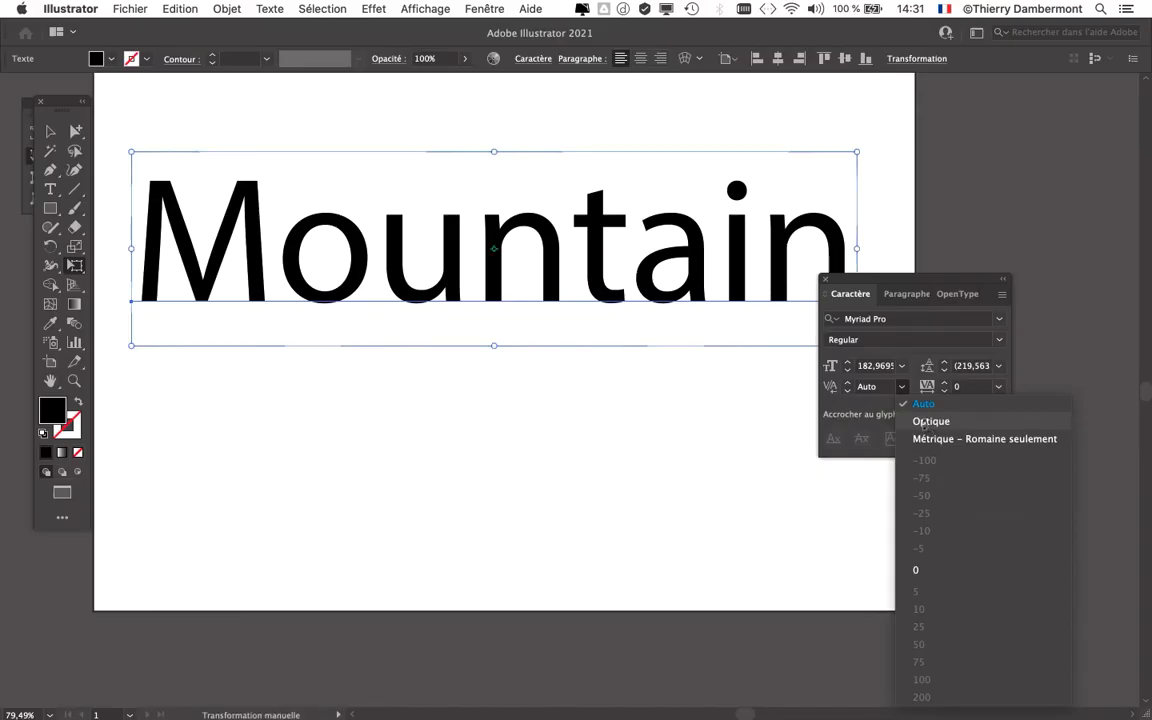
click(928, 421)
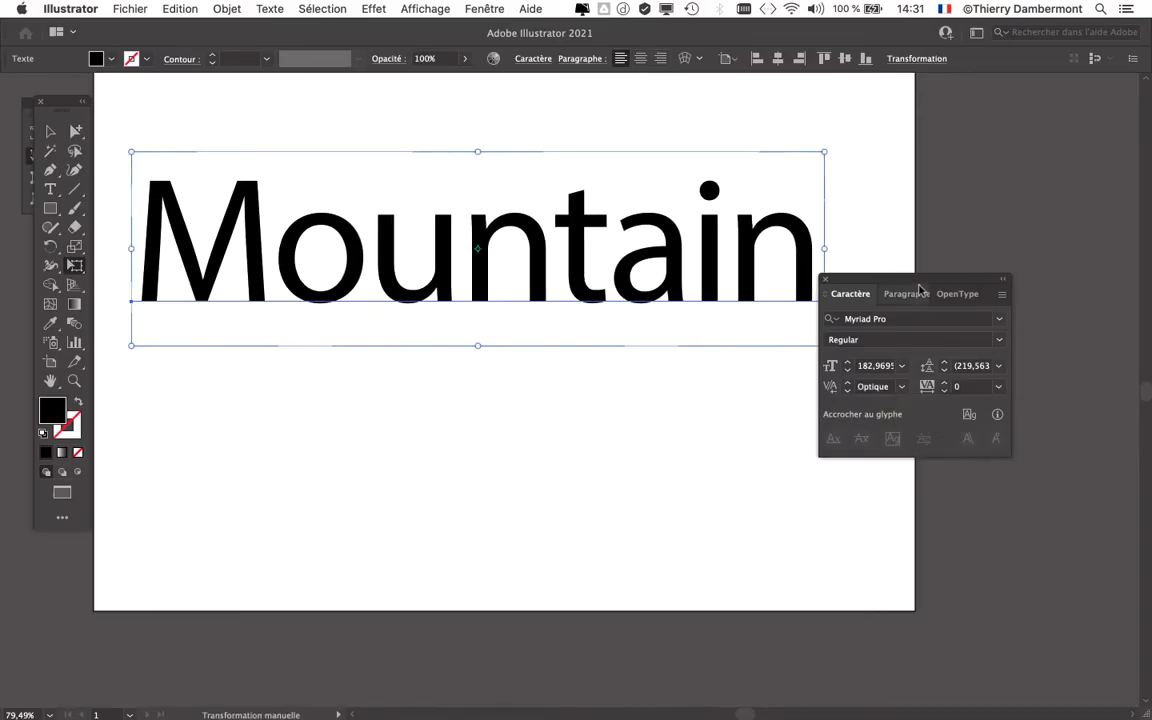
drag(919, 289, 993, 189)
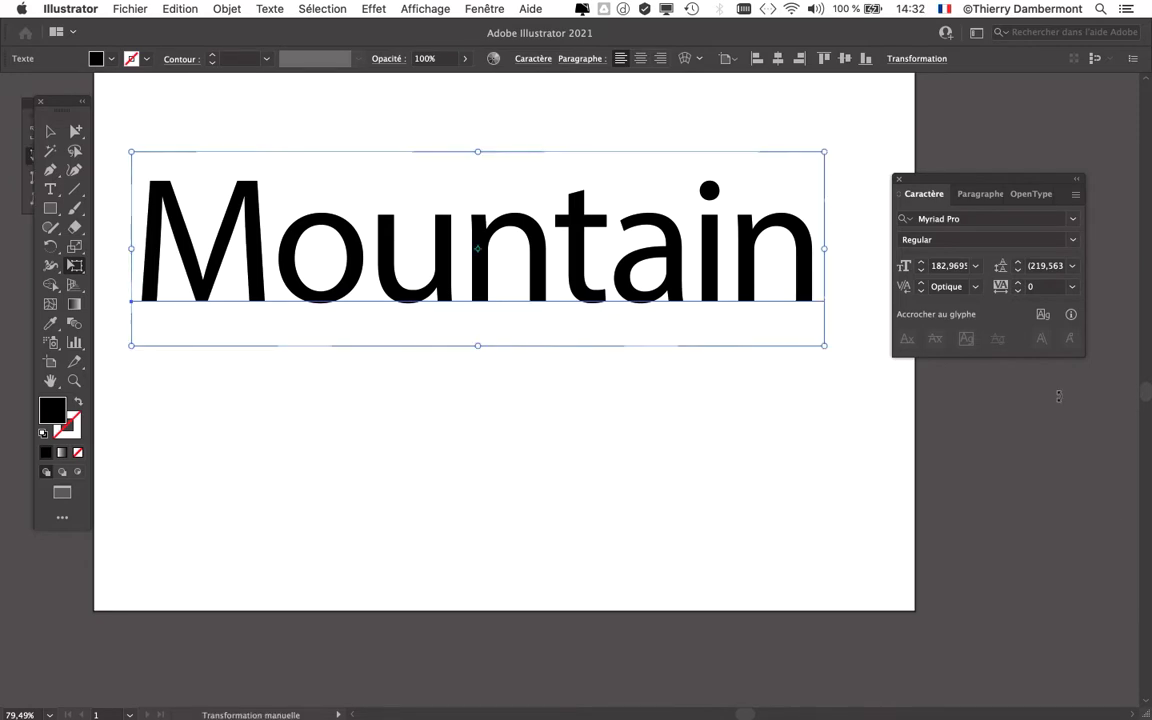
drag(935, 181, 939, 125)
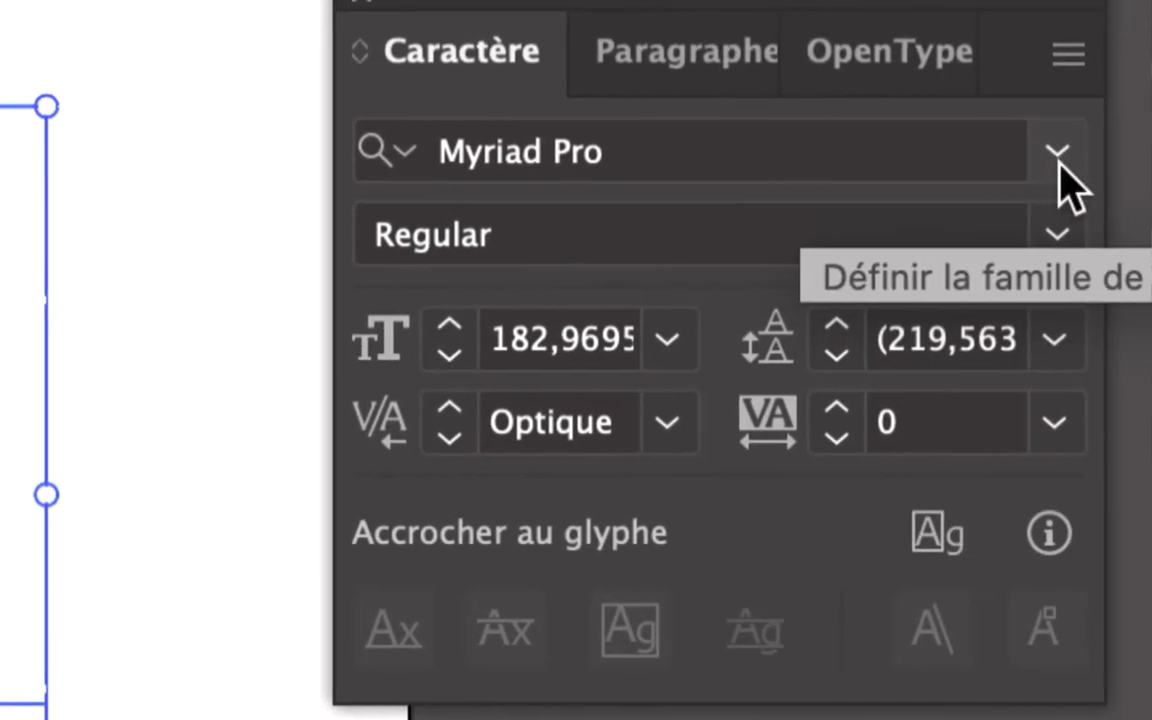
Pick Arial from the Caractère font family list and keep the Regular style
click(1058, 158)
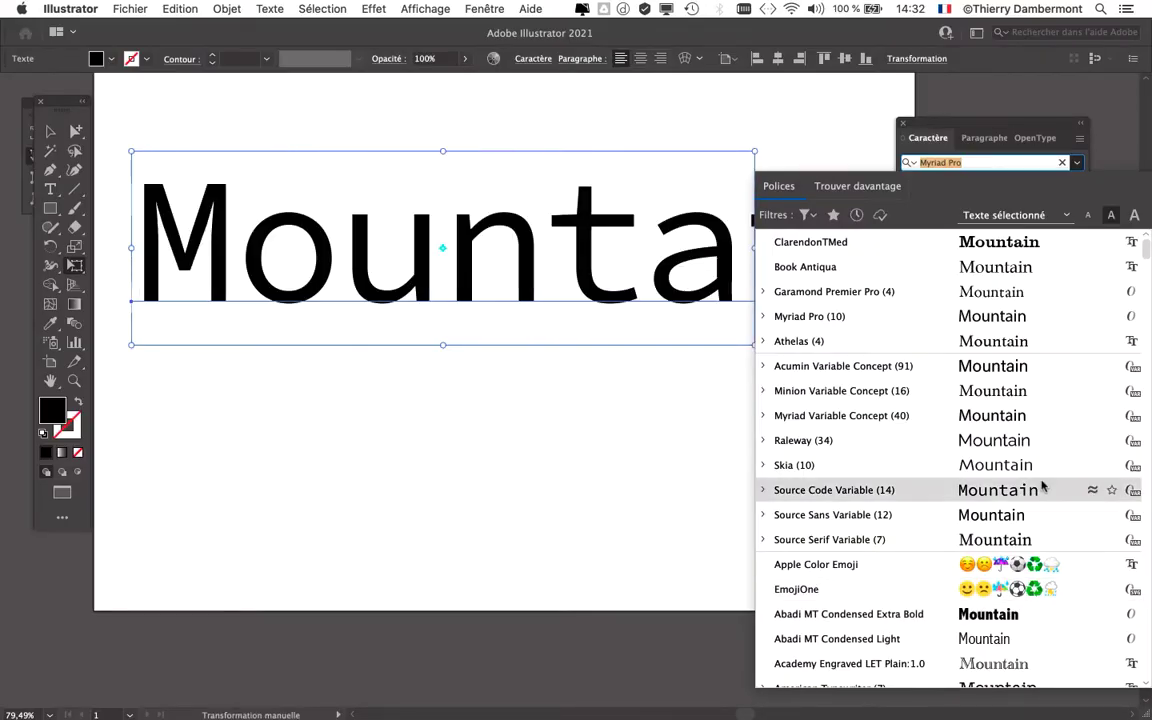
scroll(1041, 485, down, 5)
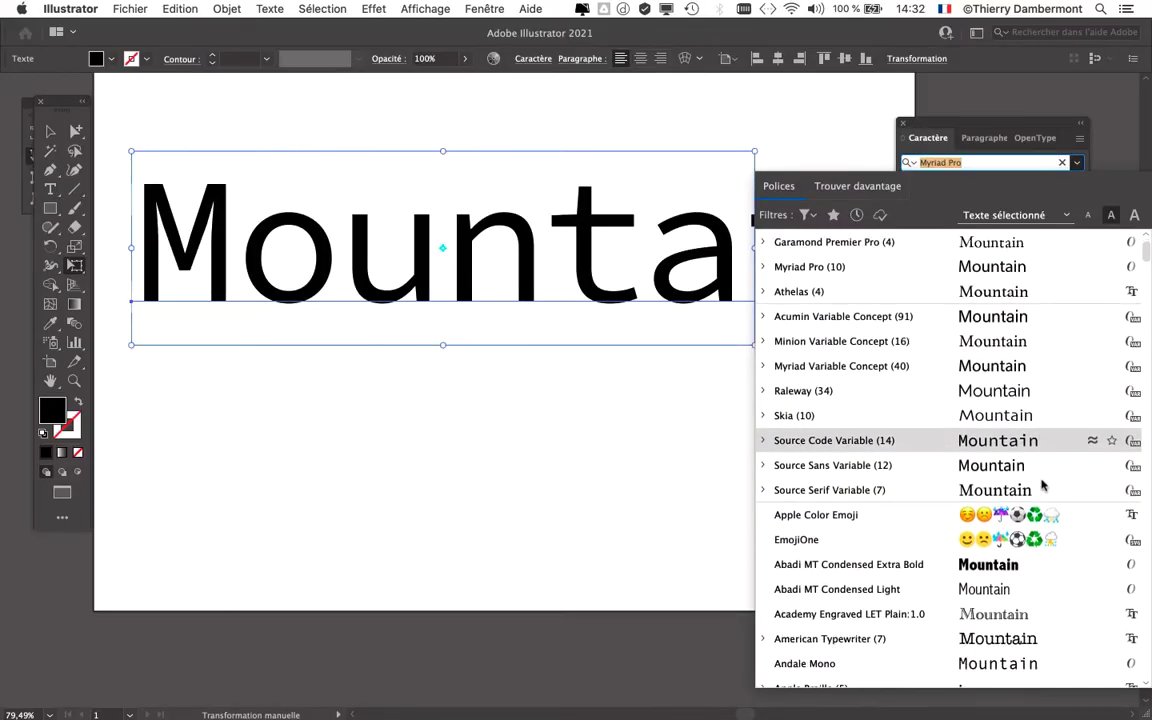
scroll(1041, 485, down, 3)
scroll(1041, 485, down, 8)
scroll(1041, 485, down, 2)
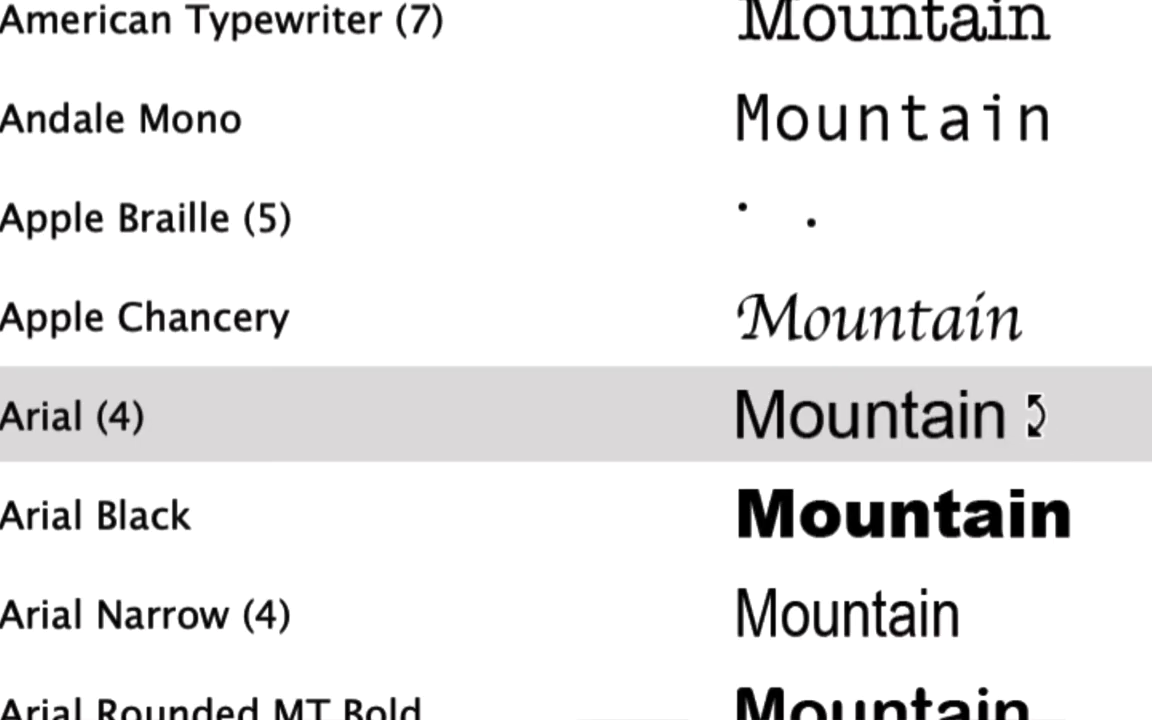
click(945, 432)
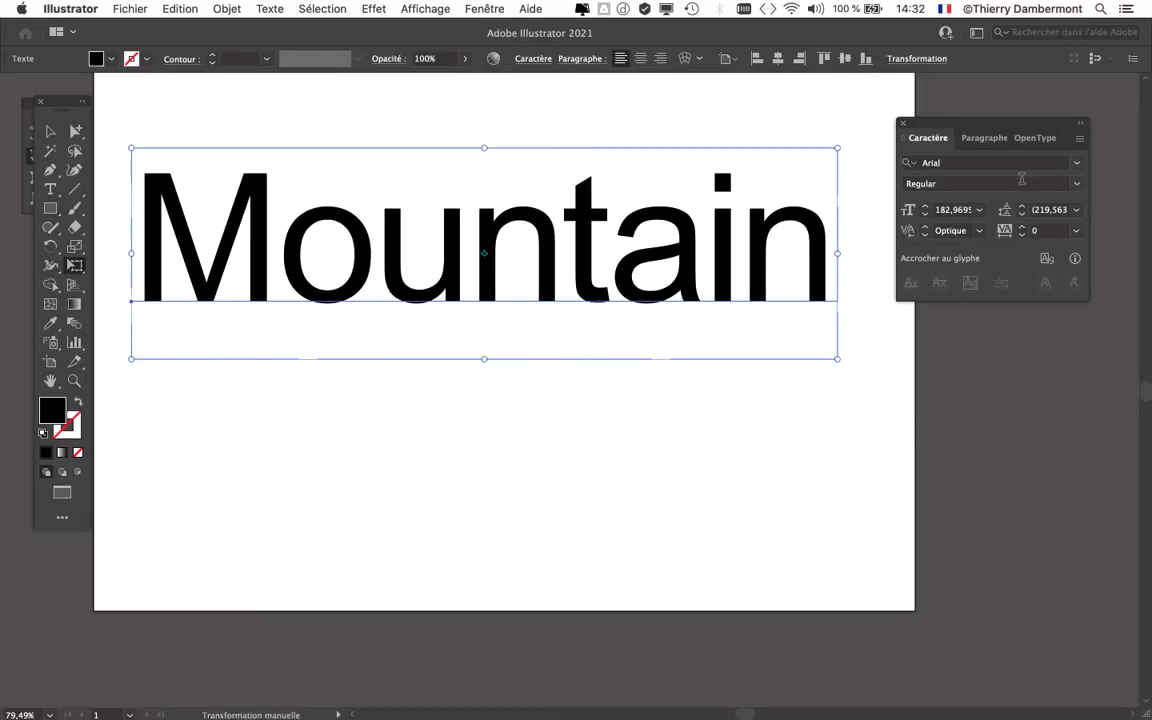
click(1076, 184)
click(1076, 186)
drag(970, 124, 932, 168)
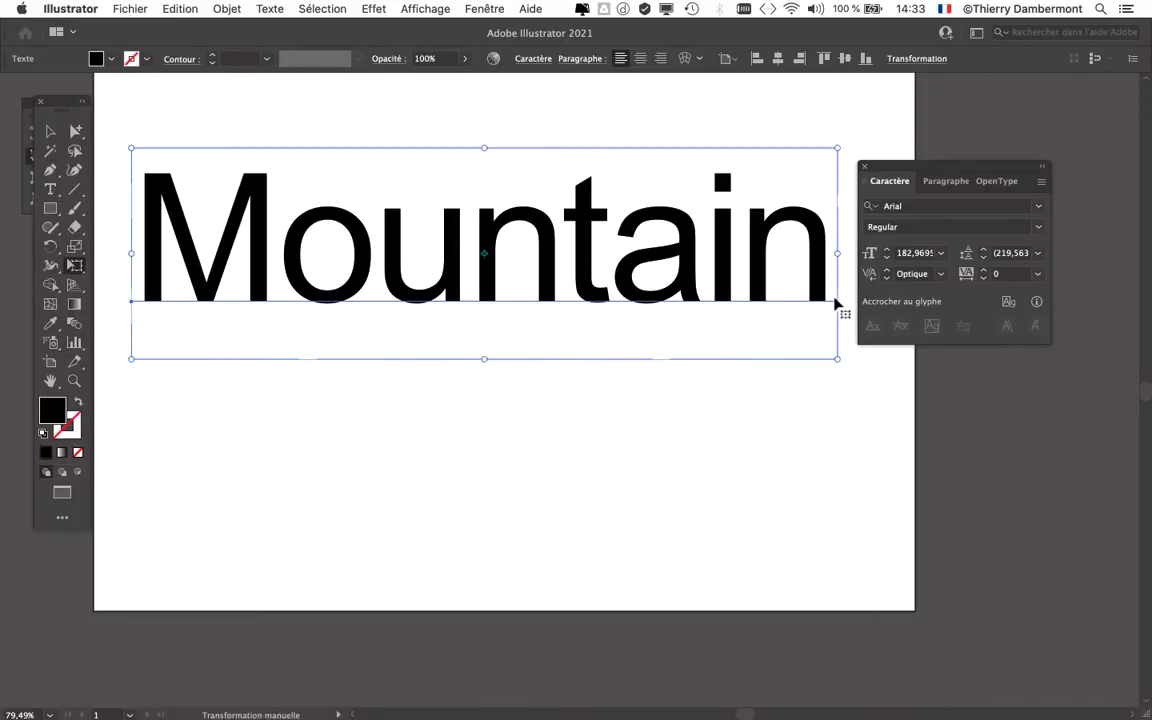
Change the Mountain text's Arial style from Regular to Bold in the Caractère panel
drag(888, 169, 921, 165)
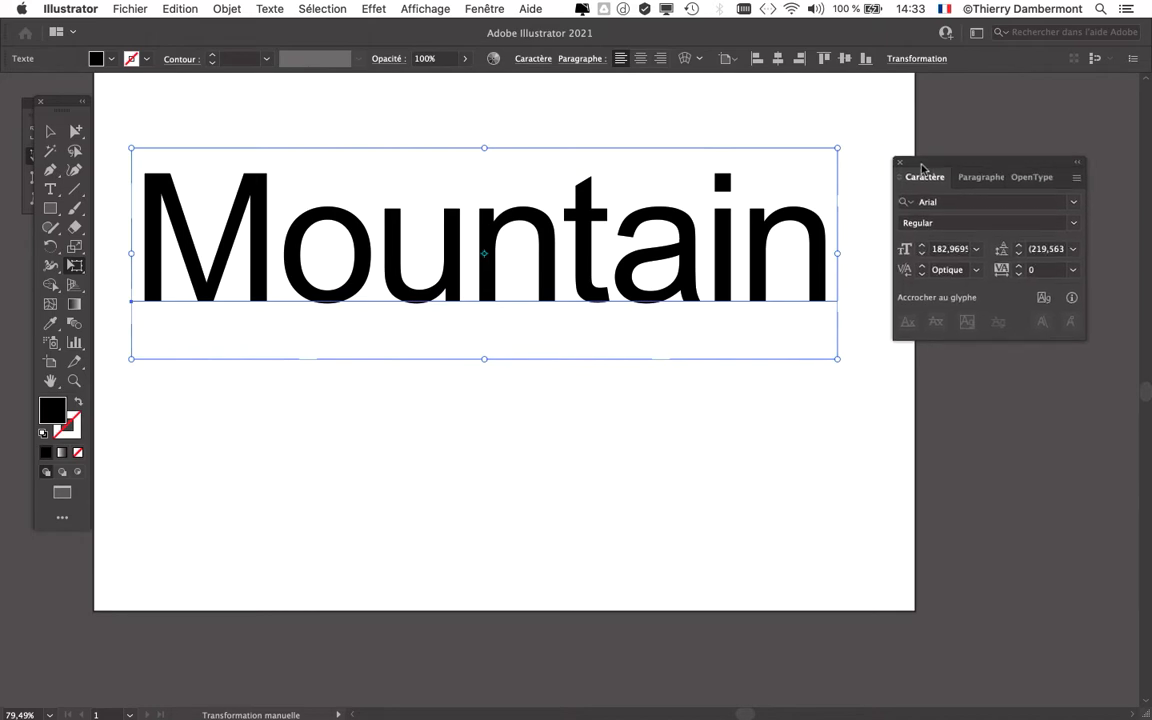
click(75, 267)
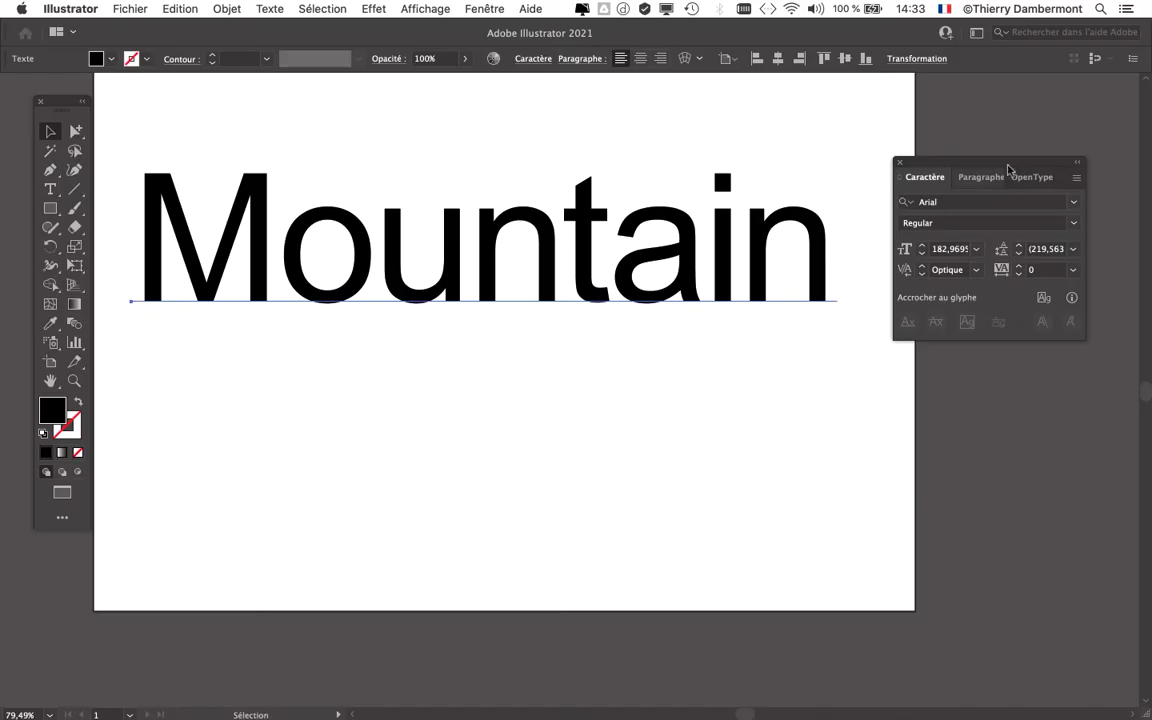
drag(993, 167, 962, 117)
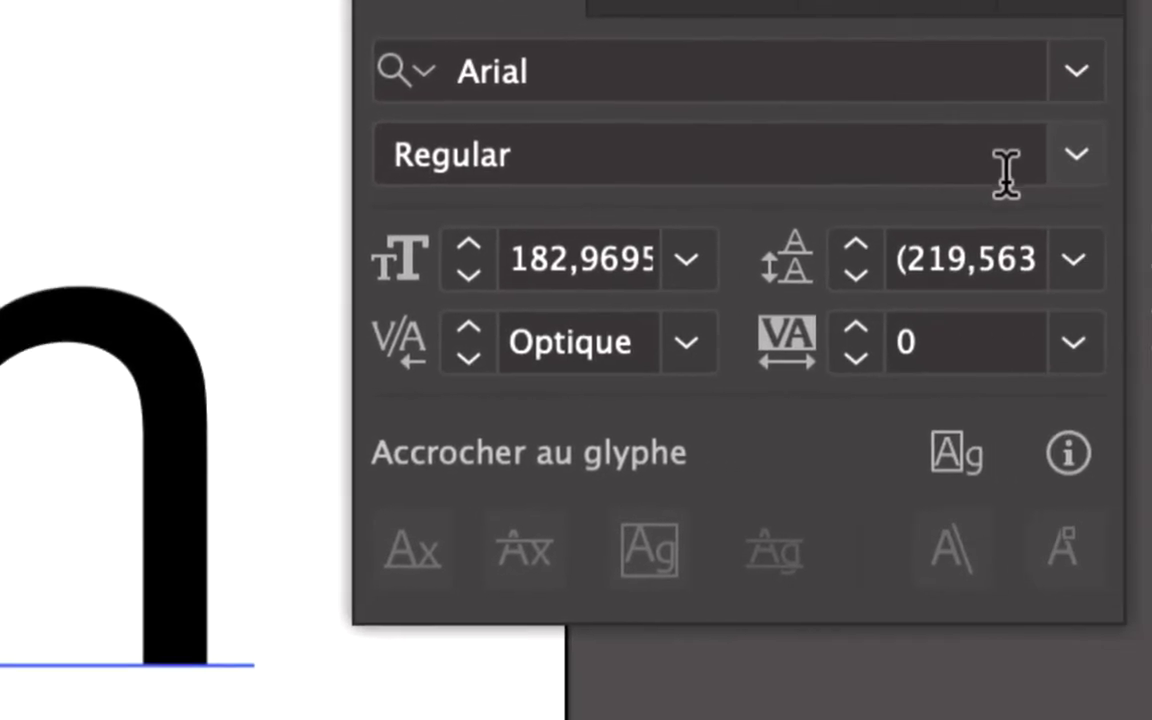
click(1076, 156)
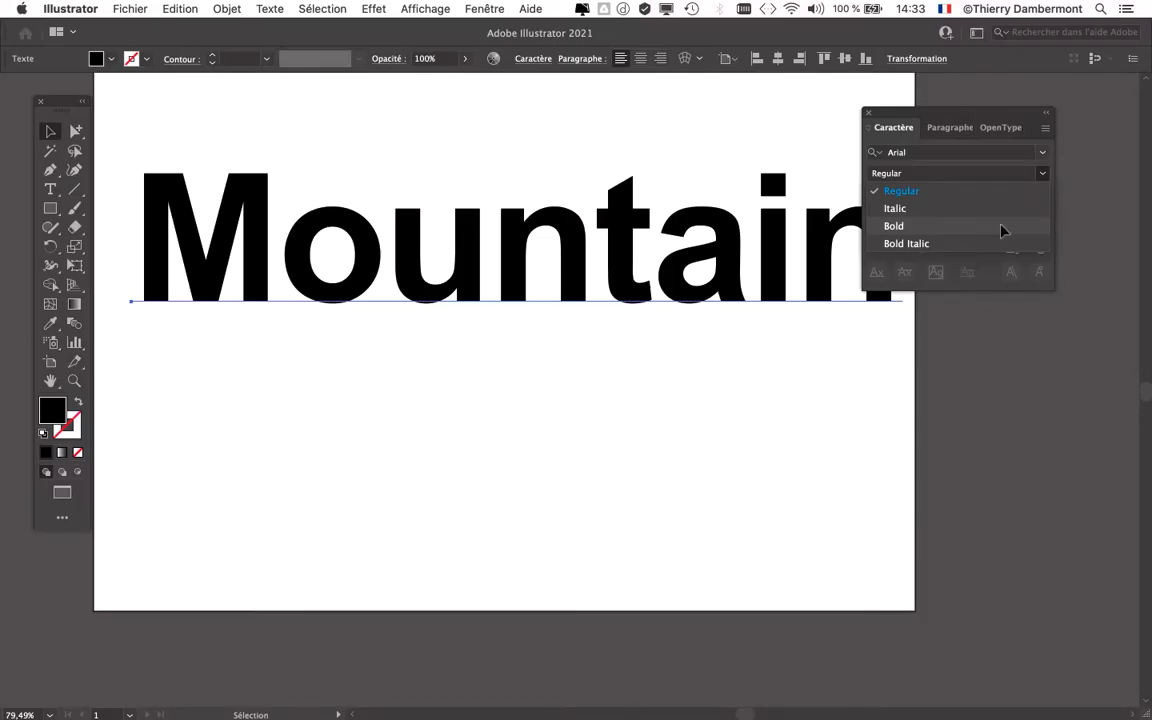
click(1001, 227)
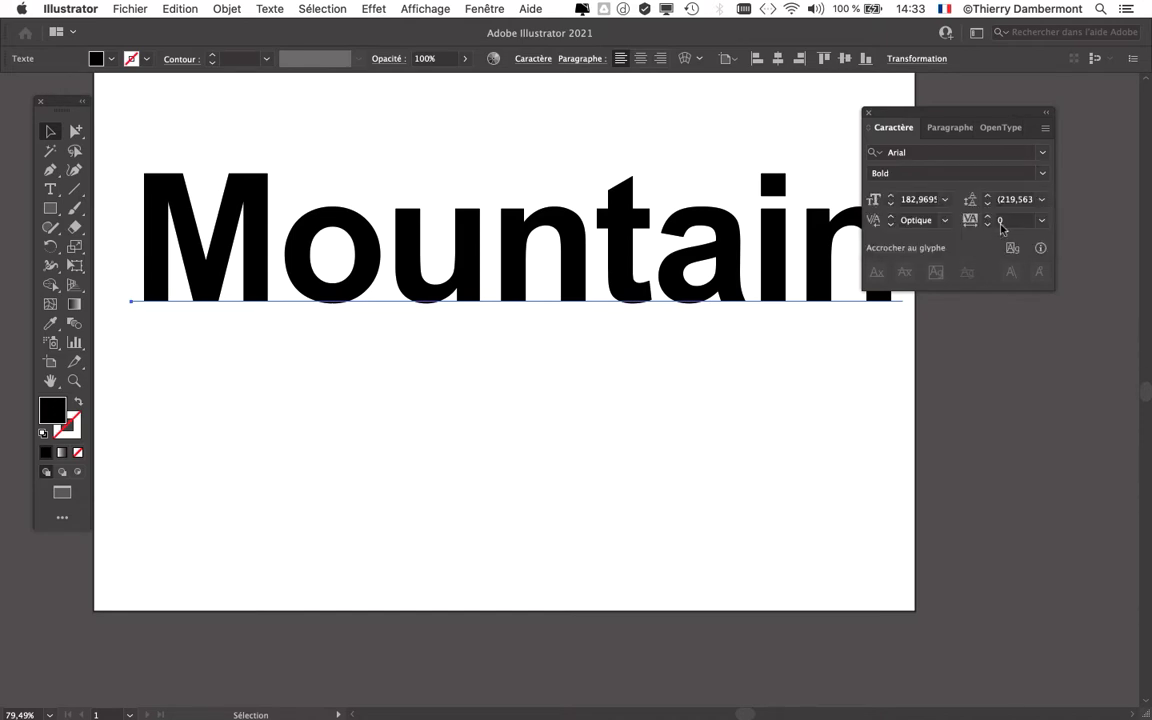
mouse_move(917, 122)
mouse_down()
mouse_move(988, 124)
mouse_move(965, 104)
mouse_up()
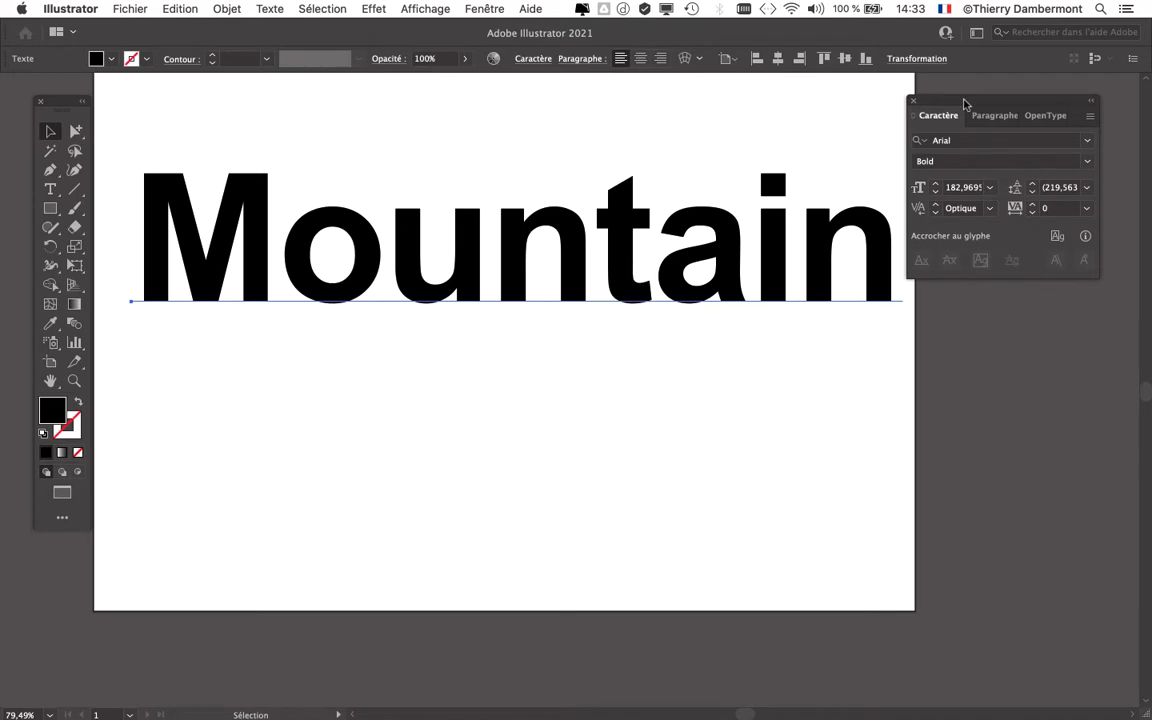
scroll(712, 180, down, 2)
scroll(707, 175, right, 2)
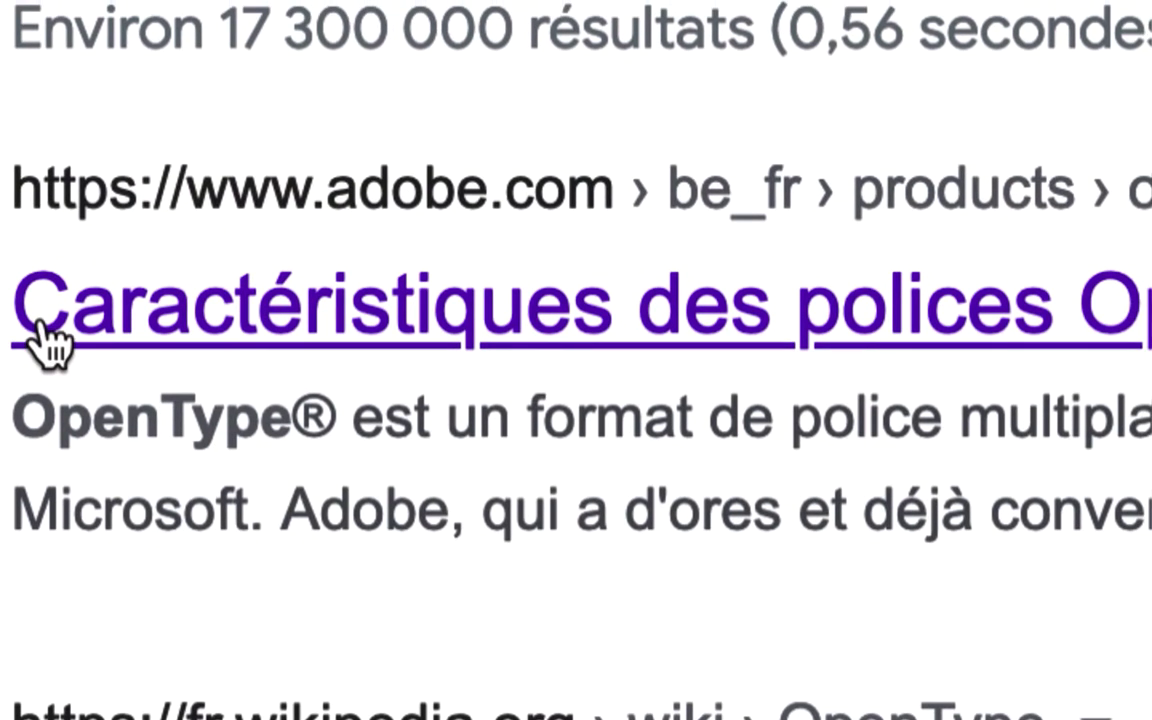
Open Adobe's OpenType features page from the results and scroll through it
click(42, 330)
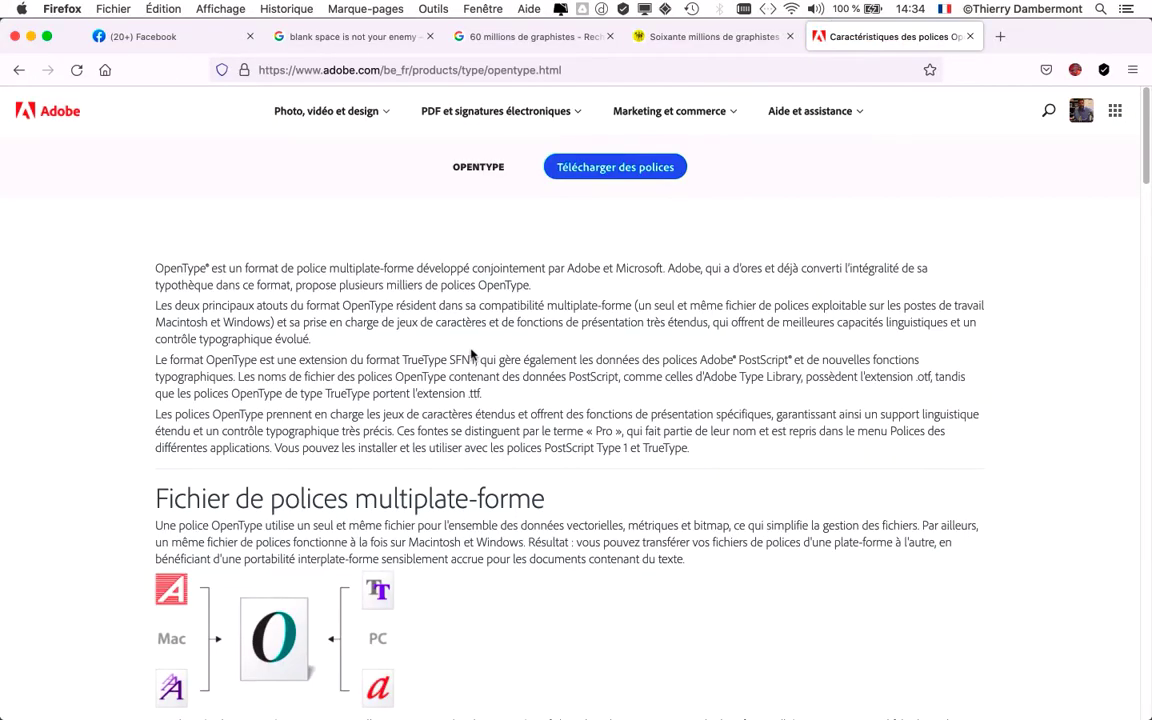
scroll(474, 350, down, 5)
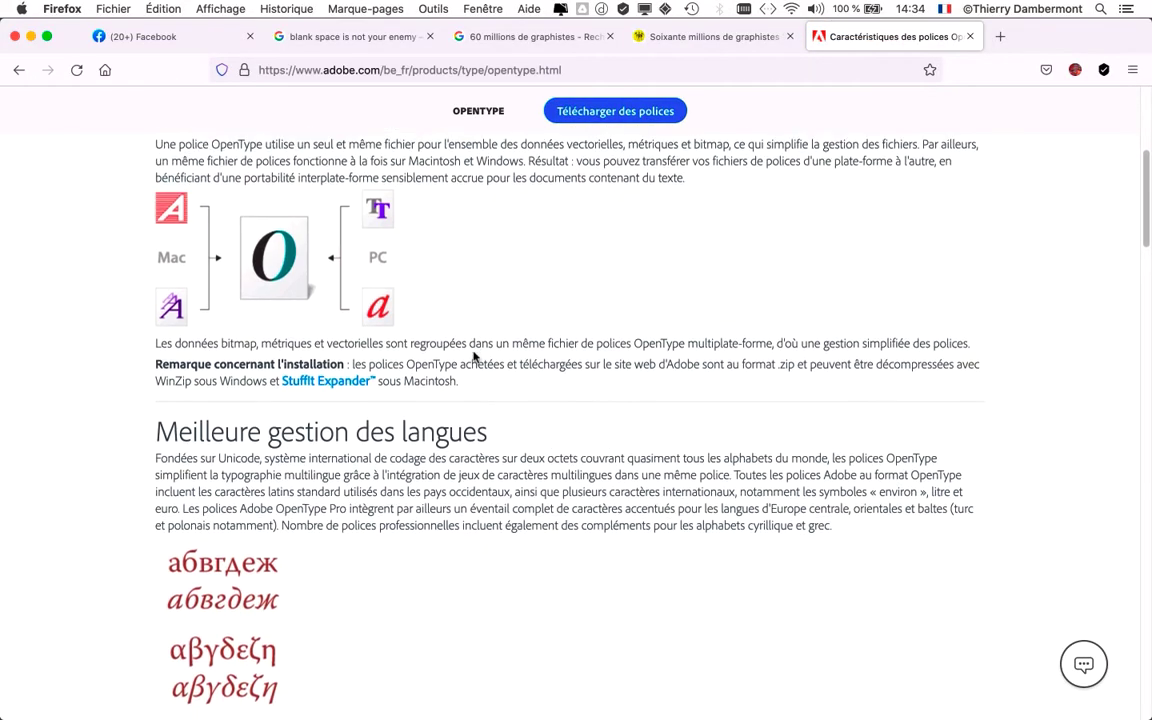
scroll(474, 352, down, 4)
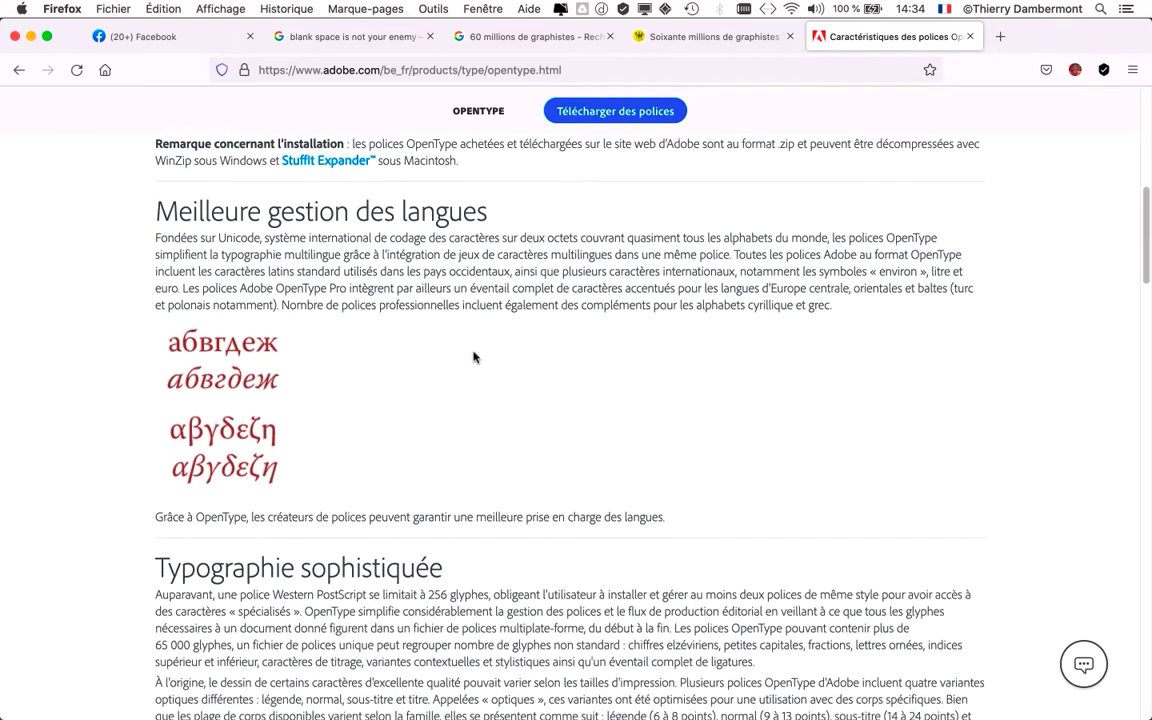
scroll(474, 356, down, 3)
scroll(474, 357, down, 4)
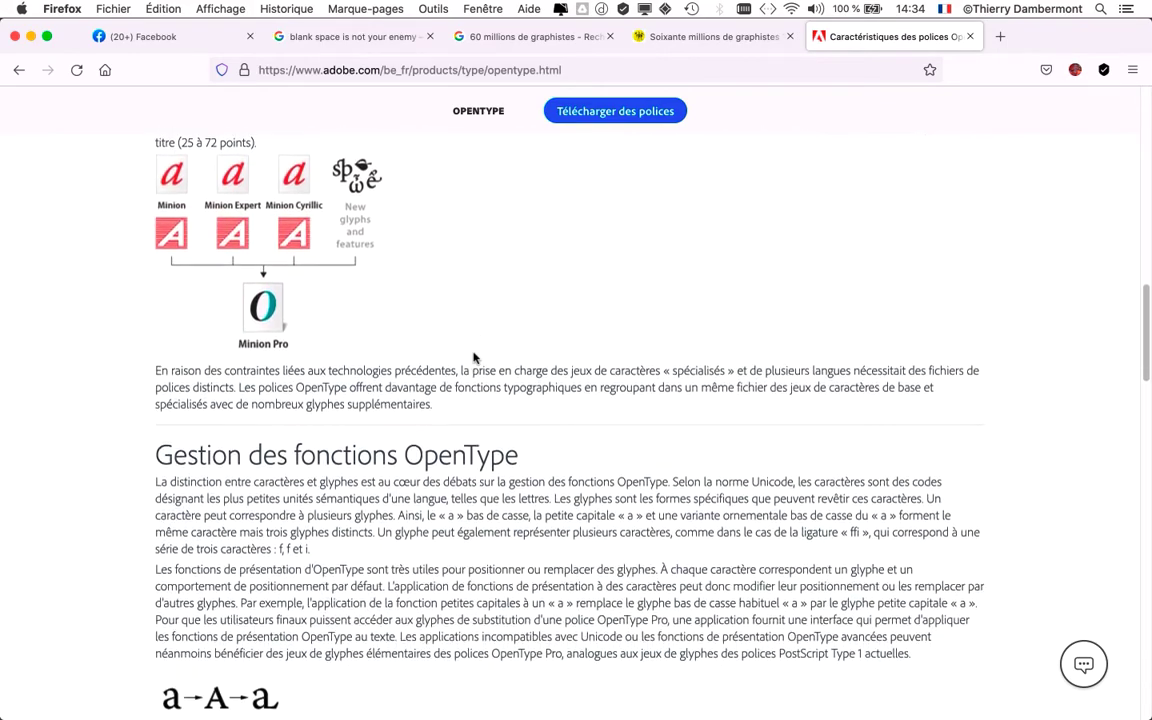
scroll(474, 357, down, 2)
scroll(474, 357, down, 1)
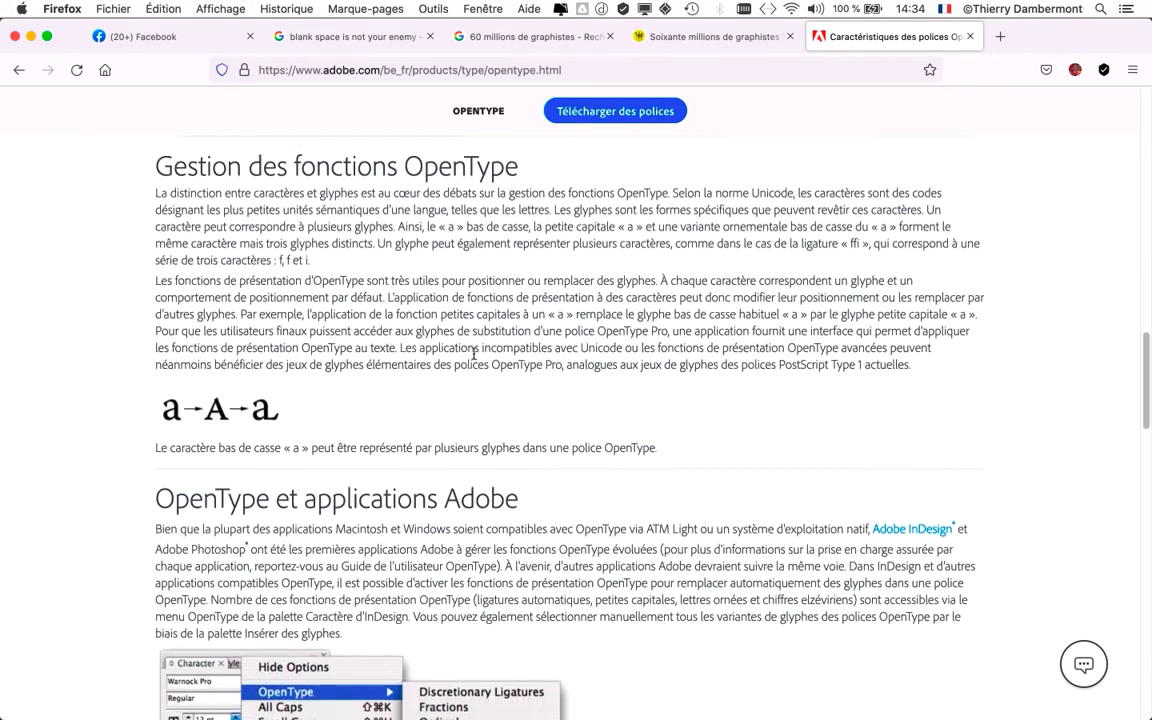
scroll(474, 356, down, 2)
scroll(472, 354, down, 2)
scroll(474, 354, down, 1)
scroll(474, 354, down, 1)
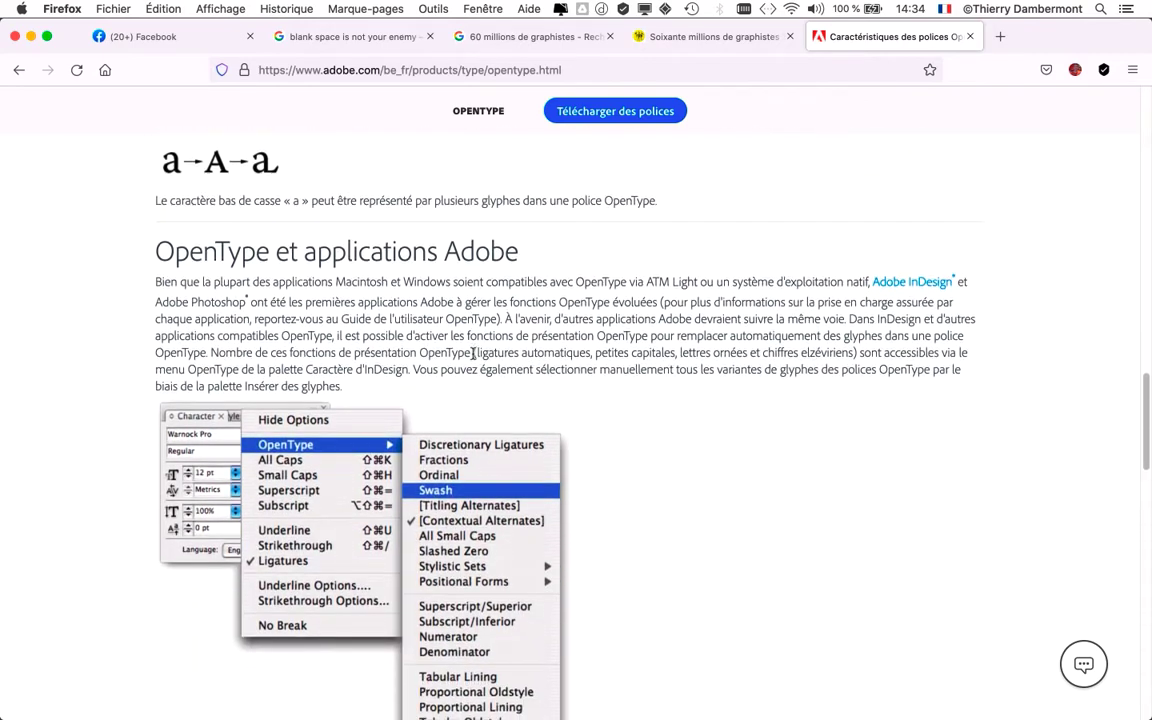
scroll(638, 365, down, 1)
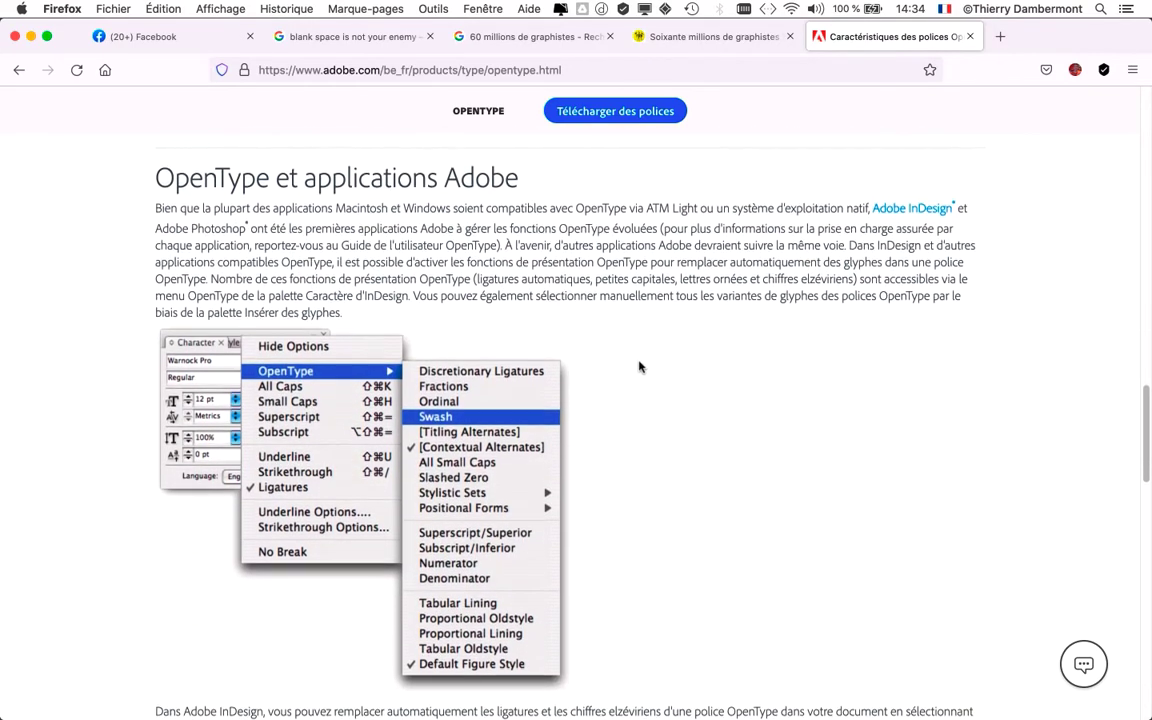
scroll(638, 365, down, 1)
scroll(639, 367, down, 1)
scroll(639, 367, down, 1)
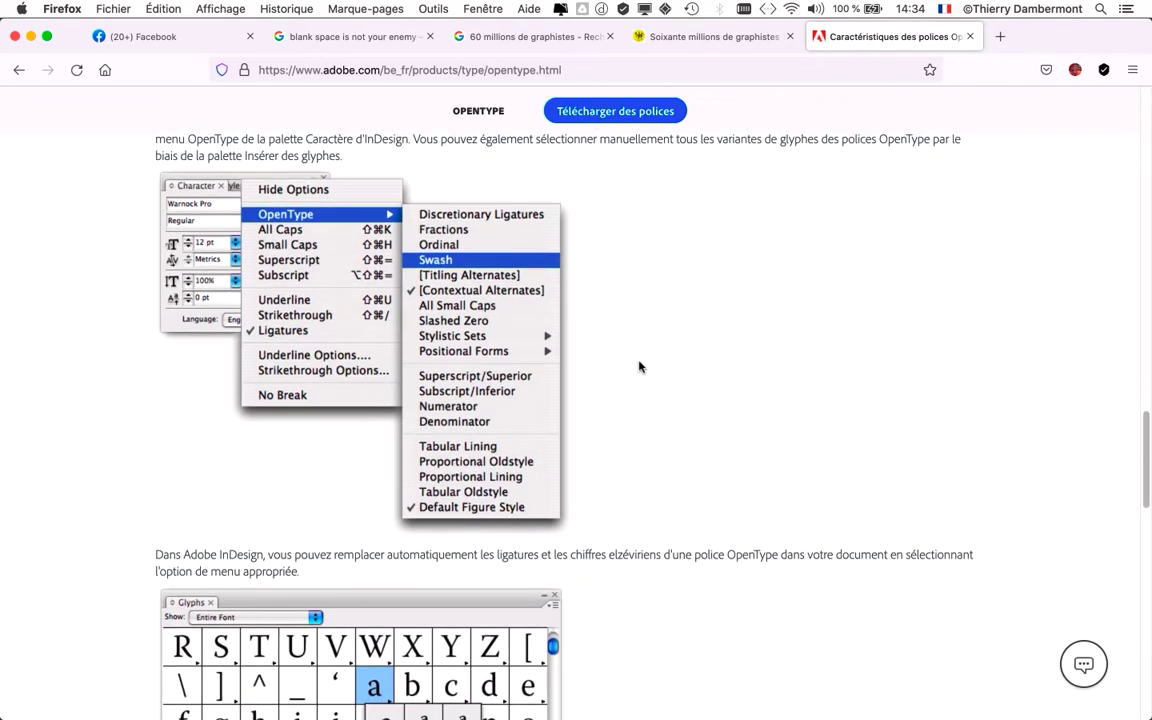
scroll(639, 367, down, 2)
scroll(639, 367, down, 2)
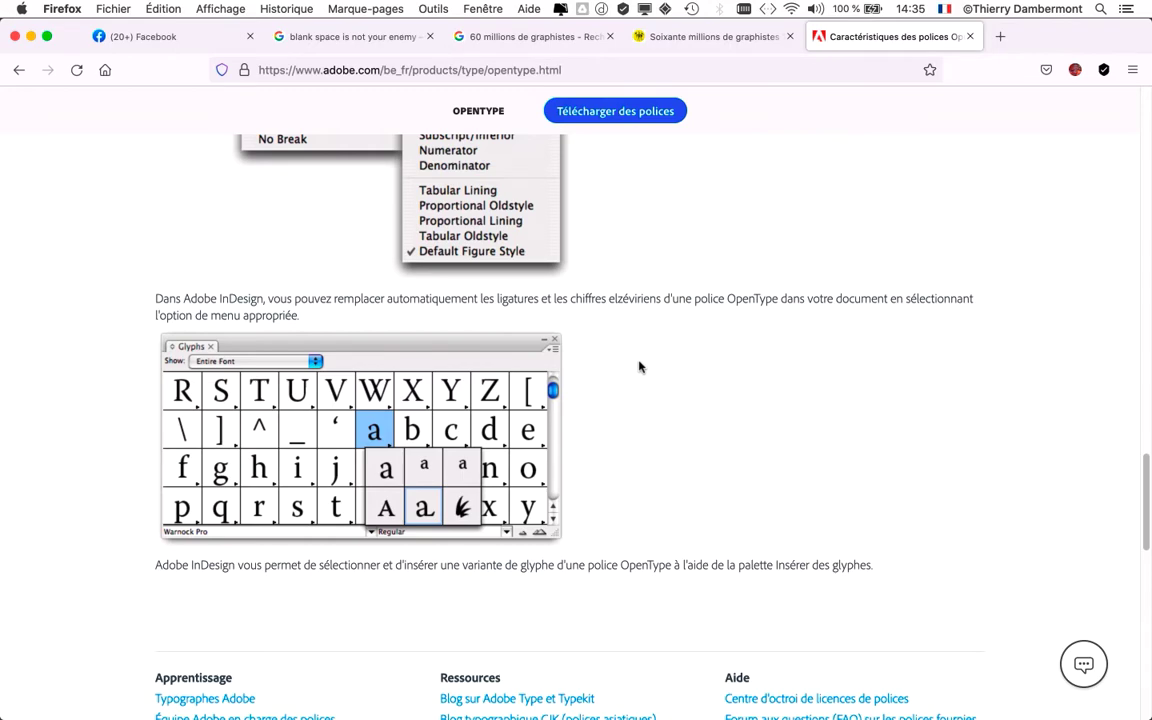
scroll(608, 370, down, 5)
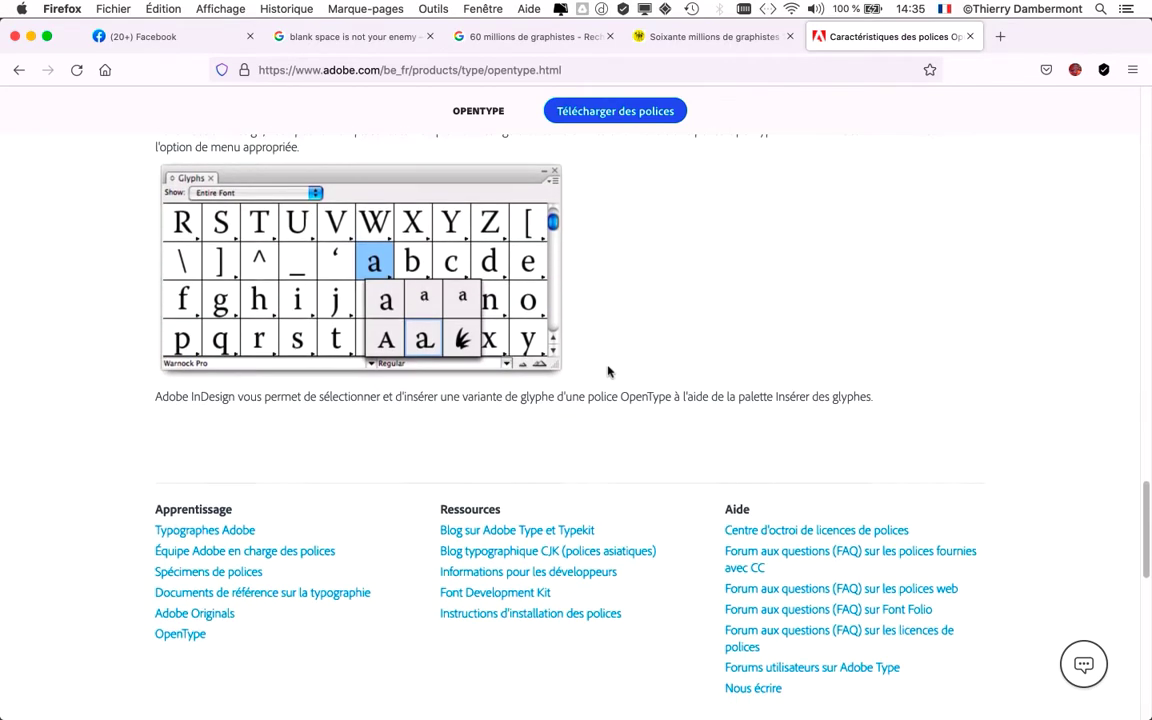
scroll(607, 371, up, 10)
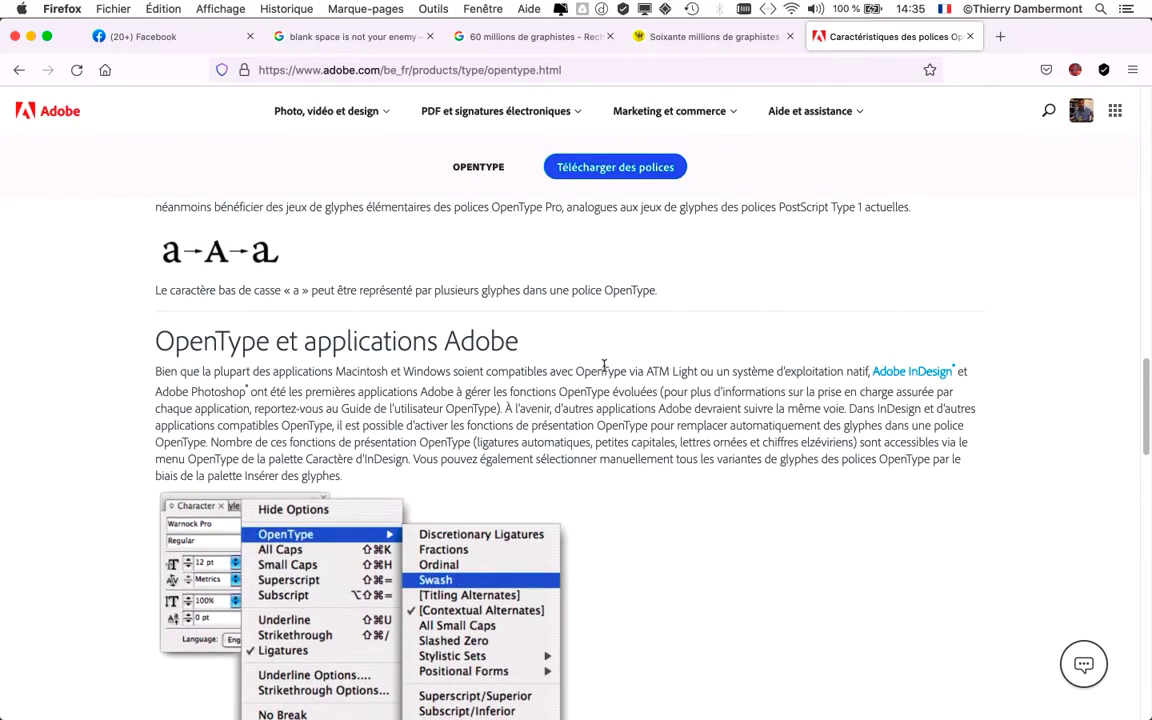
scroll(604, 371, up, 10)
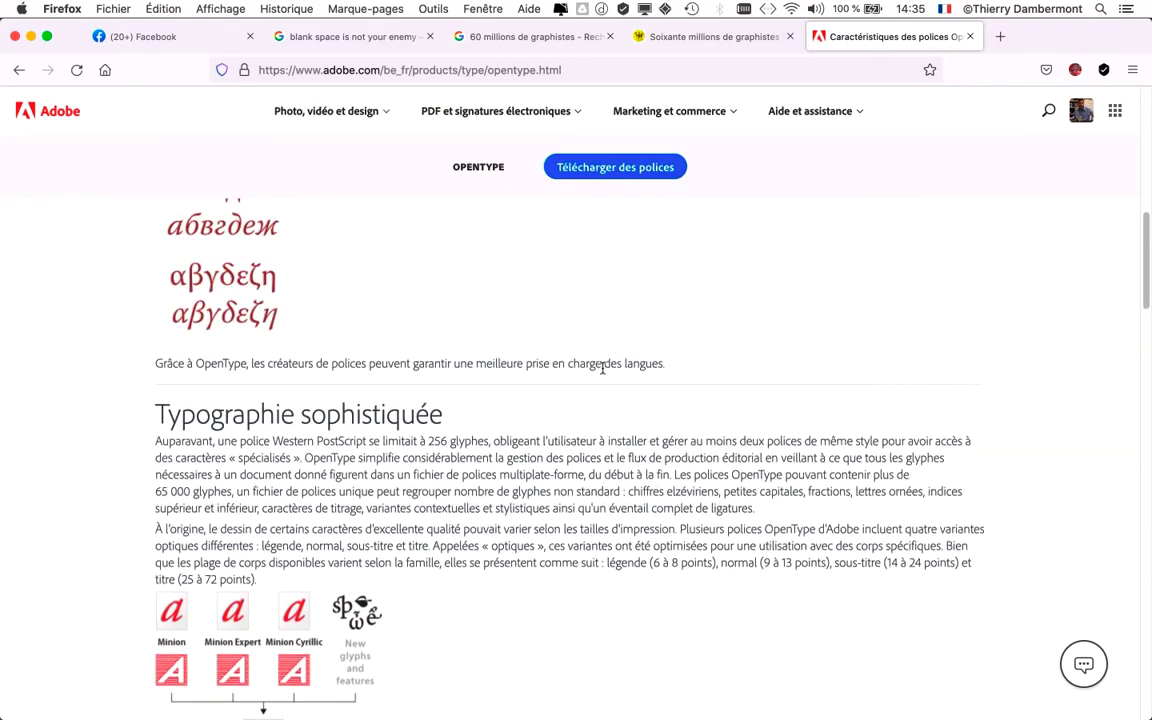
scroll(603, 373, up, 10)
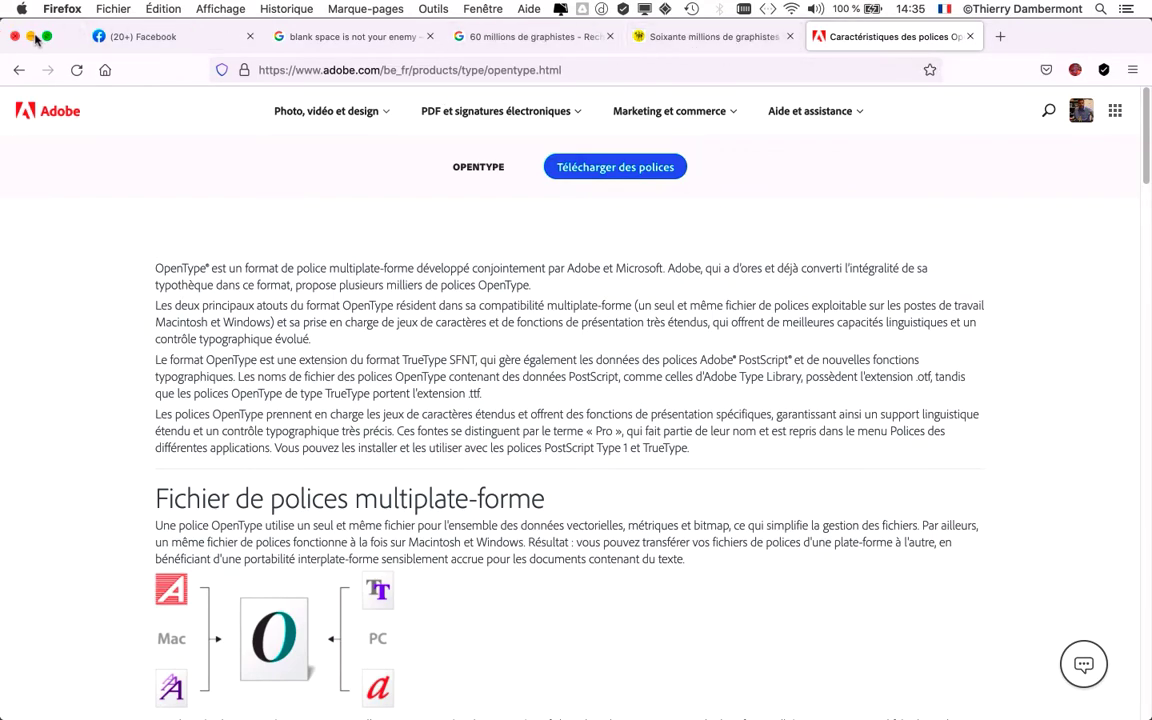
click(31, 36)
Back in Illustrator, confirm Bold style for Mountain, zoom out and tidy the panels
click(468, 116)
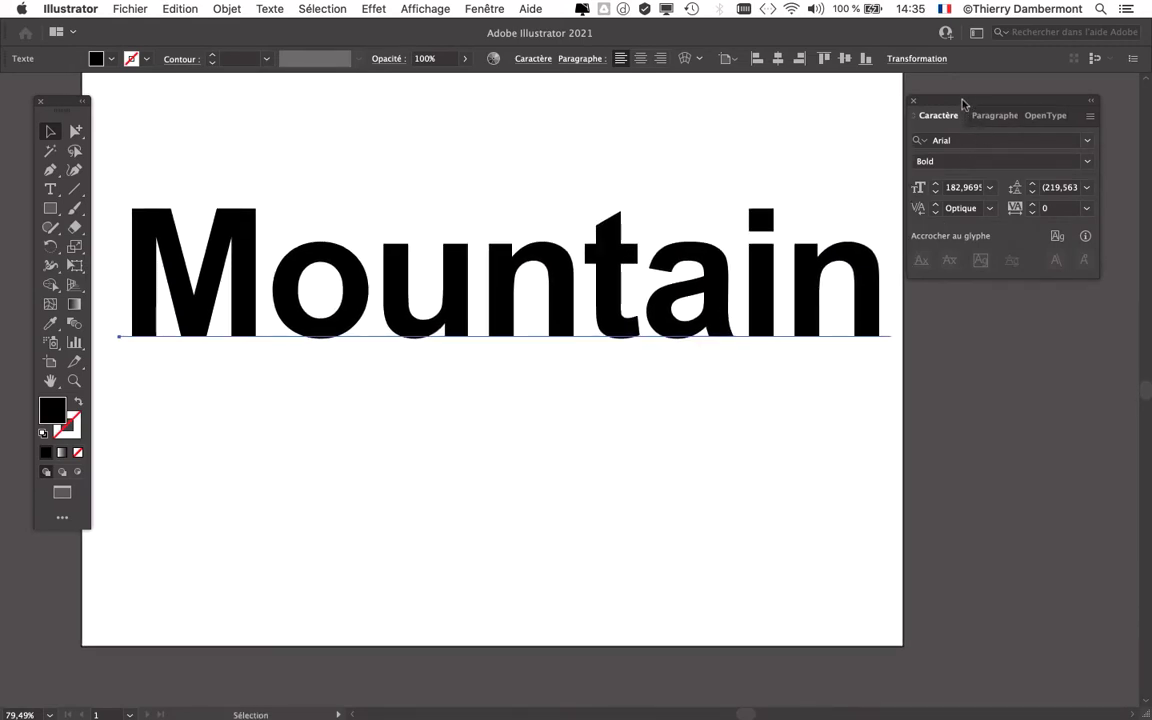
mouse_move(963, 124)
mouse_down()
mouse_move(990, 170)
mouse_move(980, 190)
mouse_up()
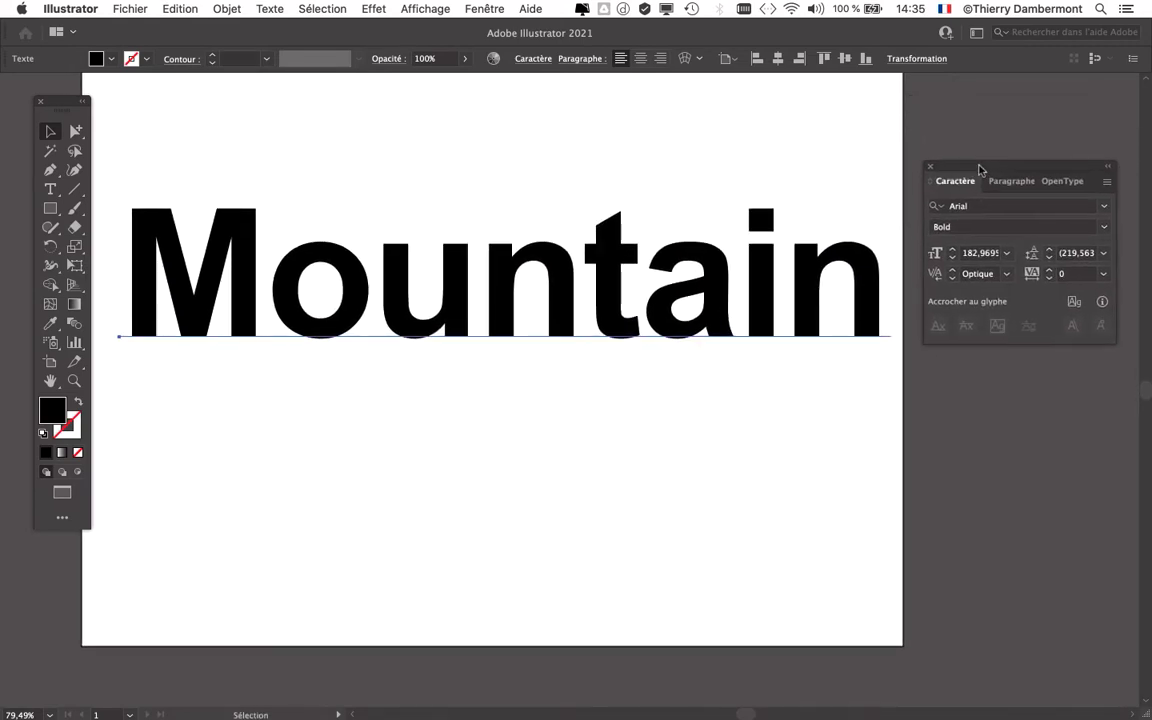
click(1102, 228)
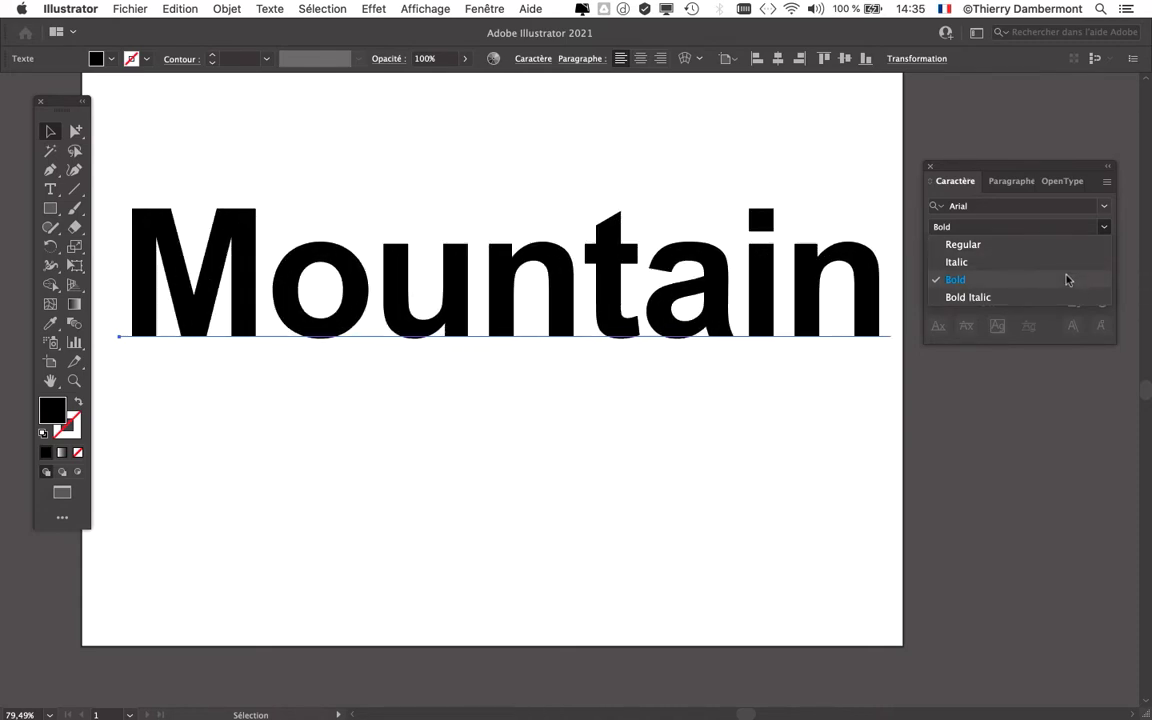
click(1068, 279)
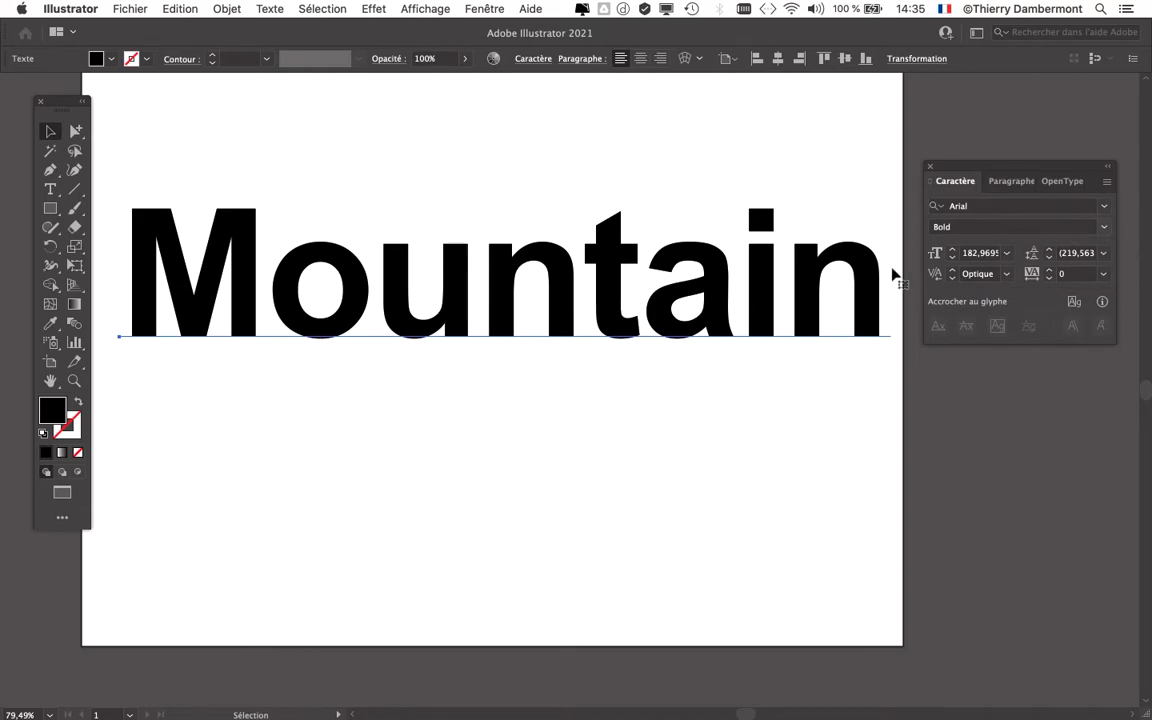
drag(53, 104, 36, 95)
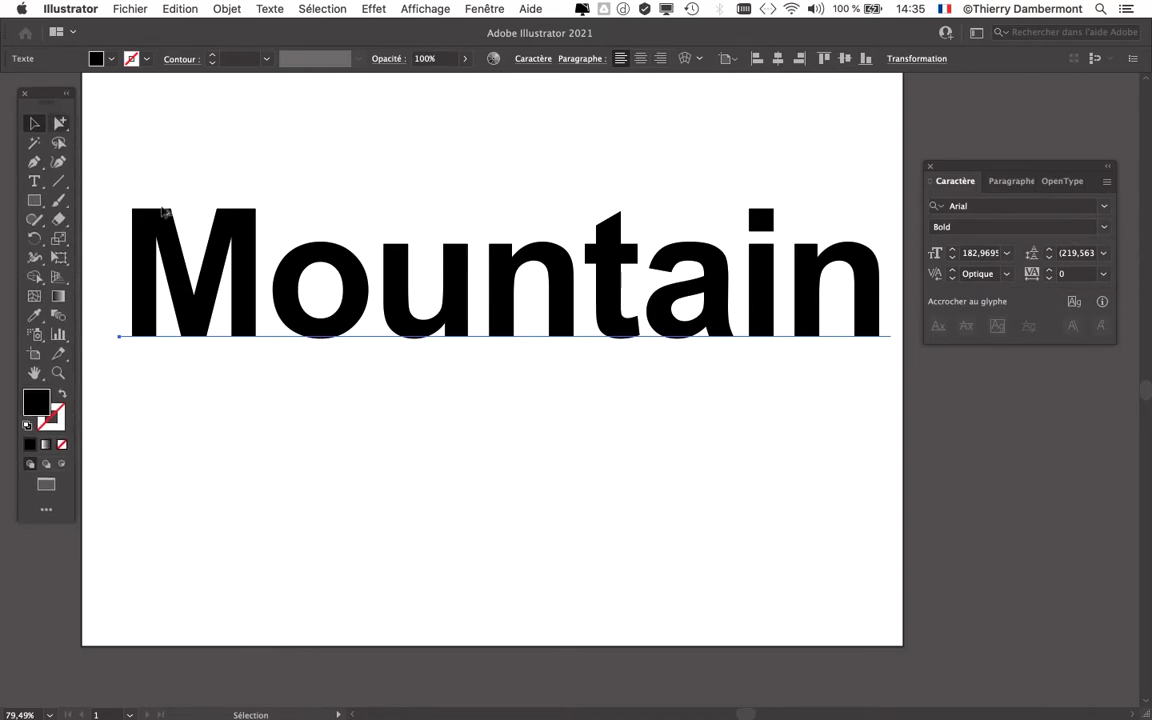
key(super+minus)
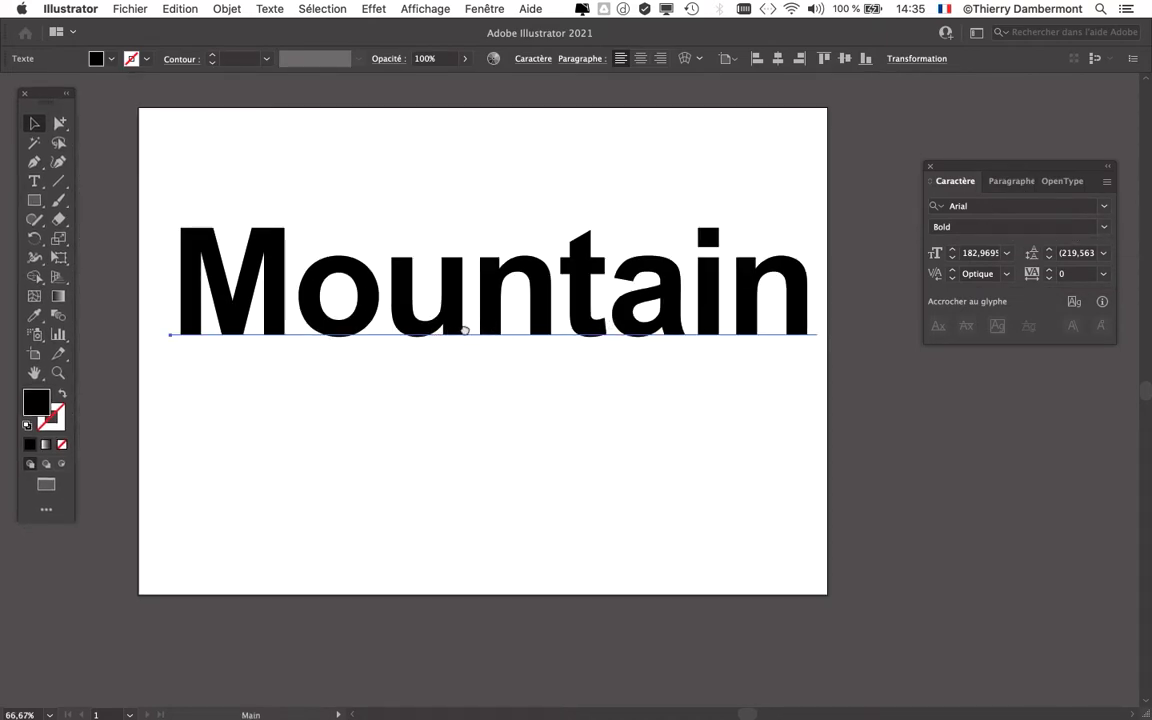
drag(464, 329, 444, 300)
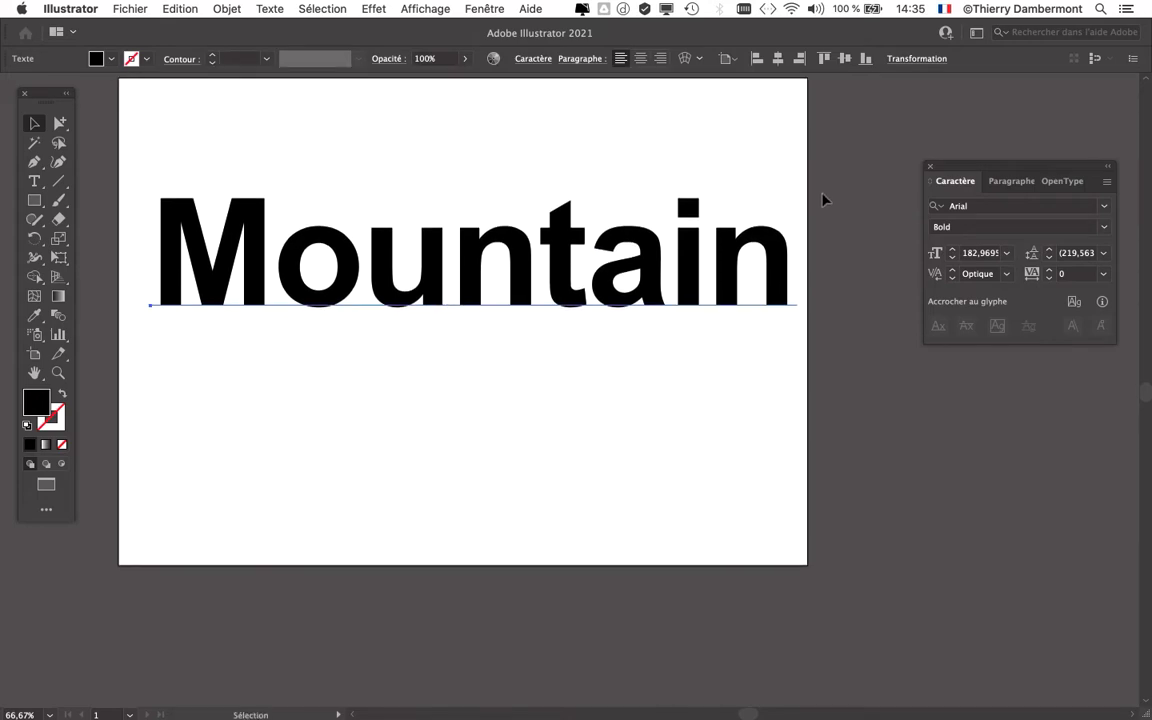
drag(958, 170, 911, 156)
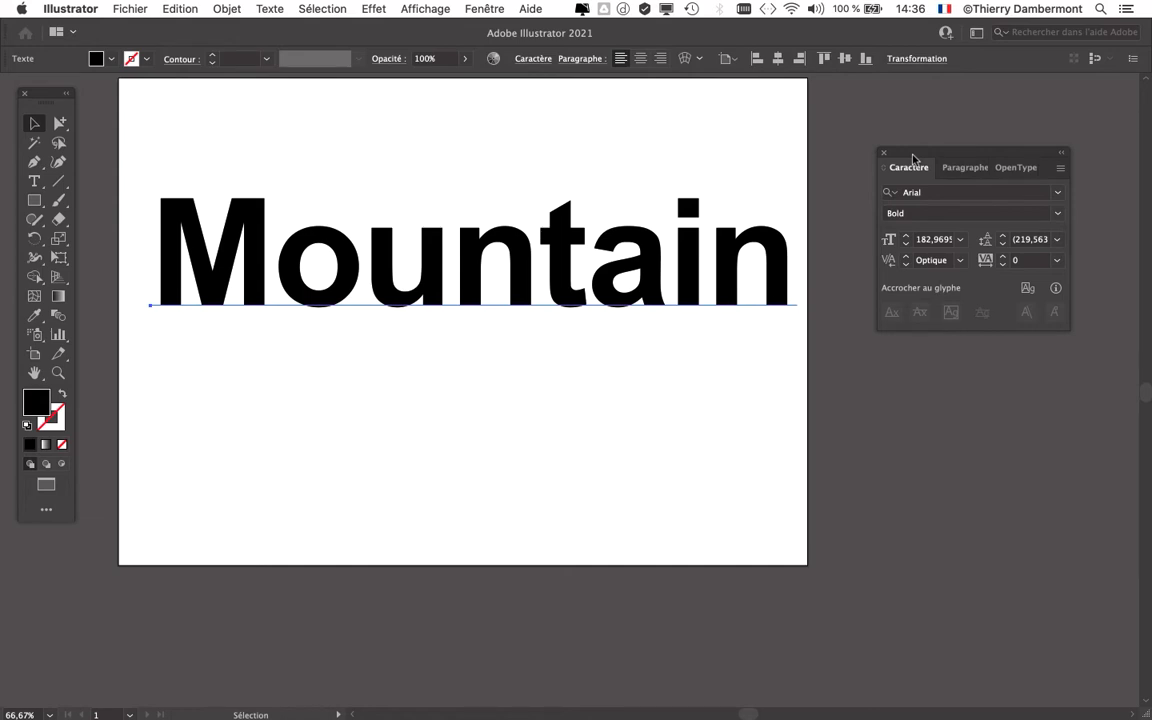
Save As 'texte masque image - 01' in Illustrator format
click(116, 8)
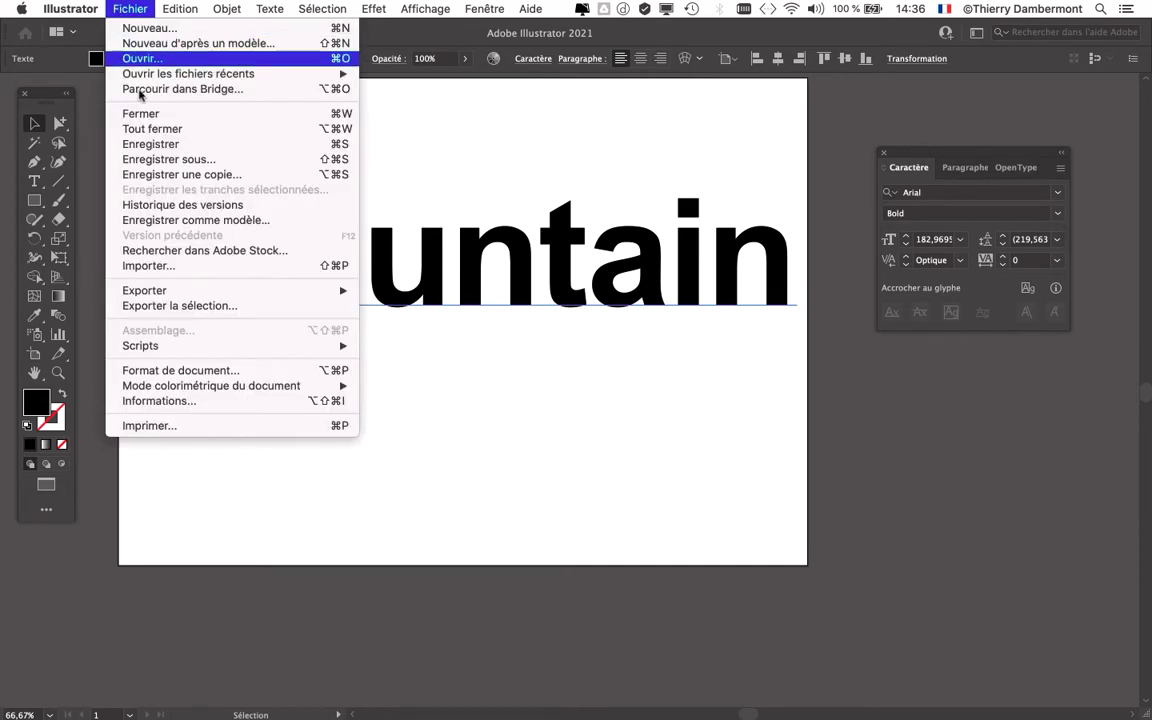
click(170, 159)
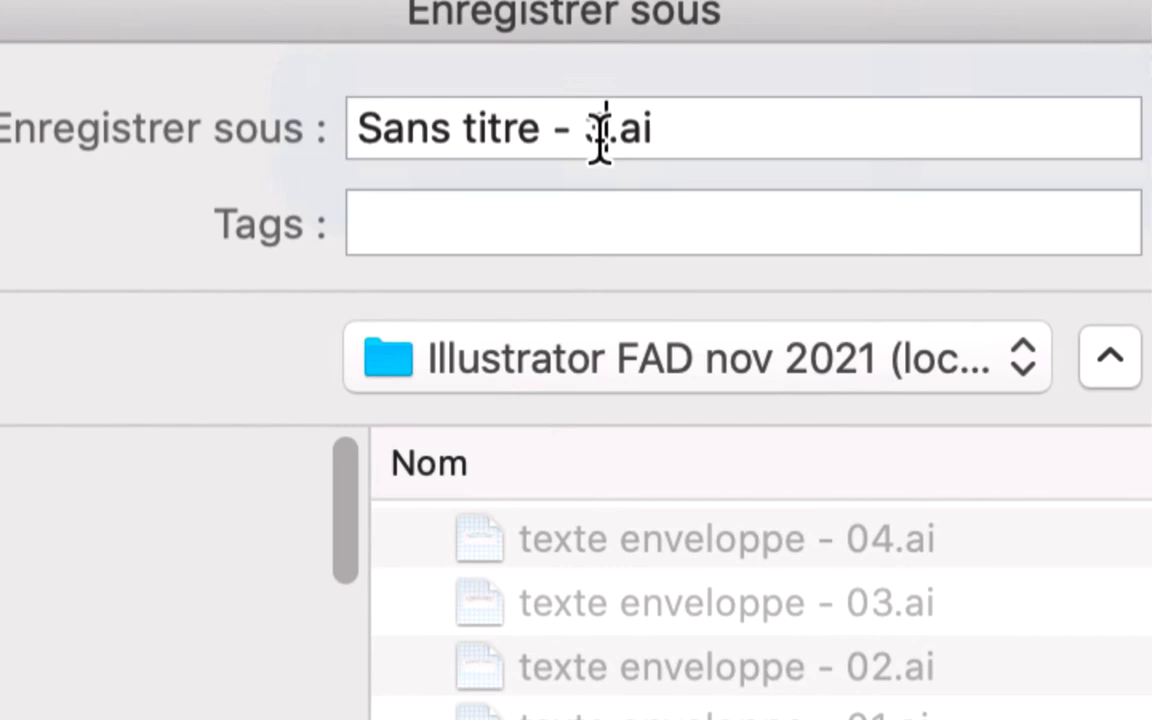
click(600, 135)
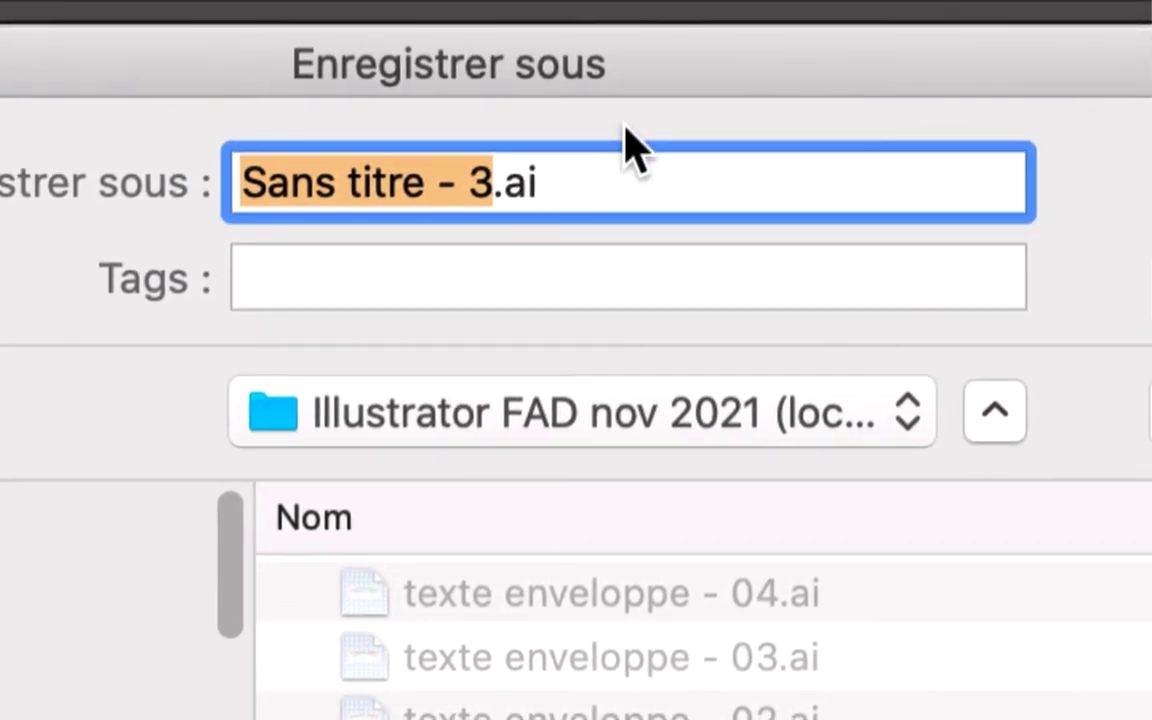
text(texte )
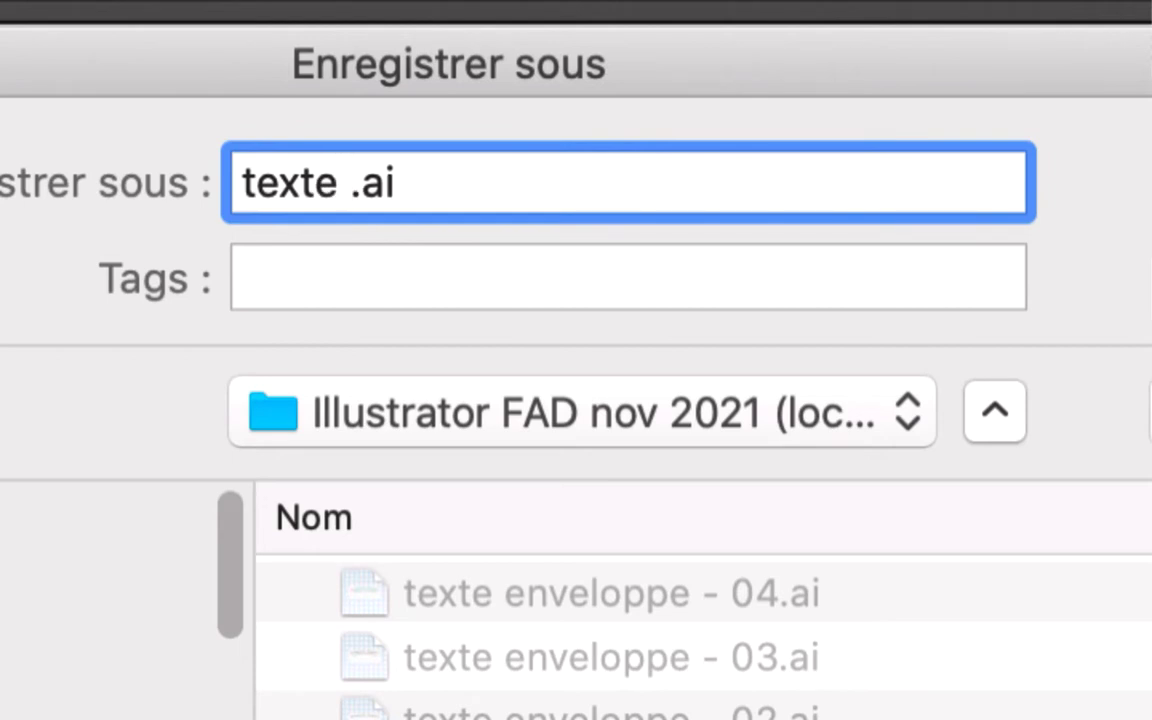
text(masque im)
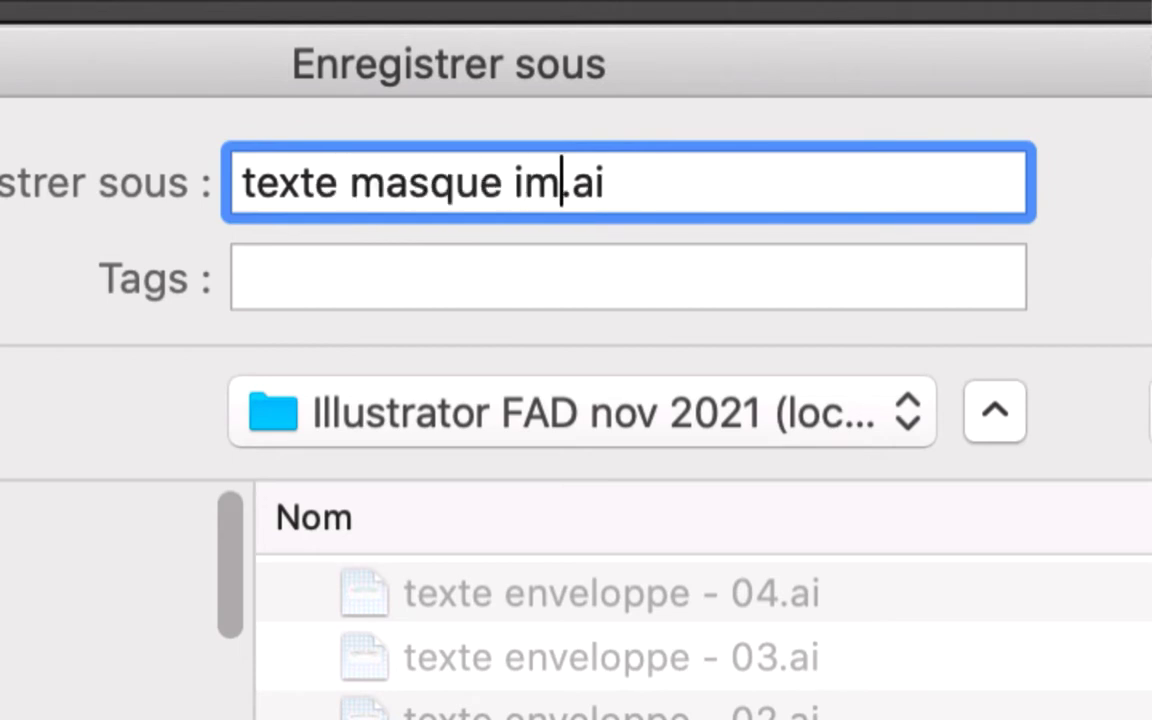
text(age - 01)
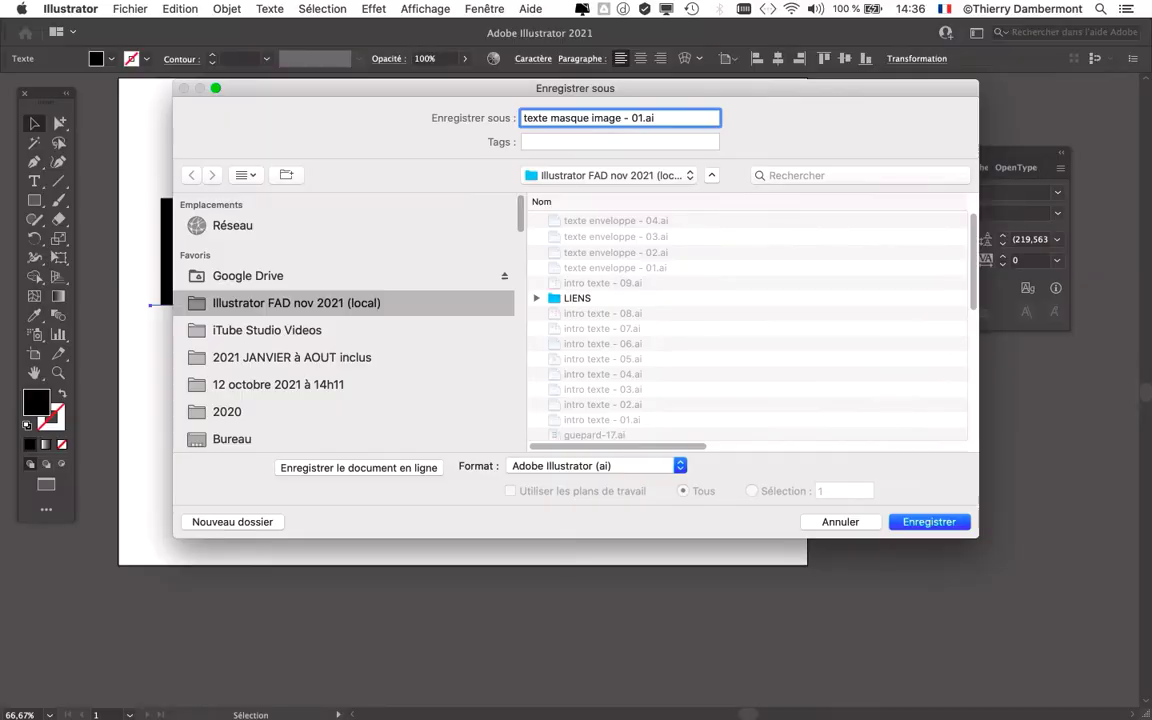
key(Return)
key(Return)
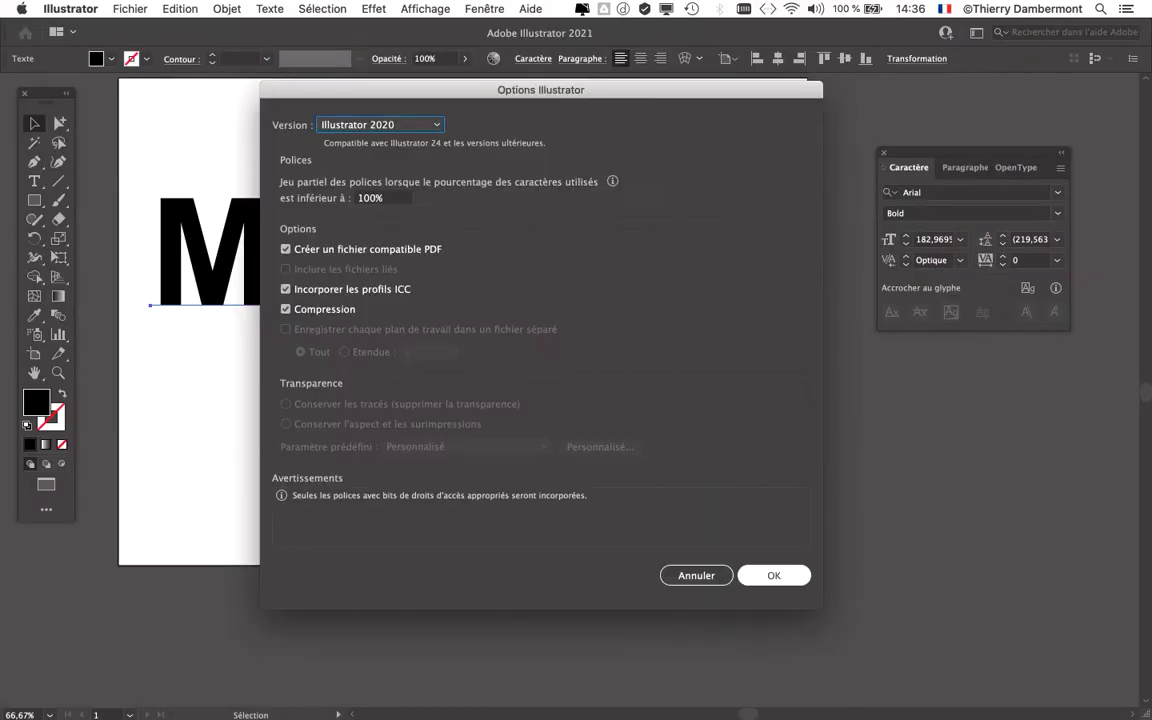
Select 'Mountain' with the Type tool and type 'Ebreché' over it
click(34, 181)
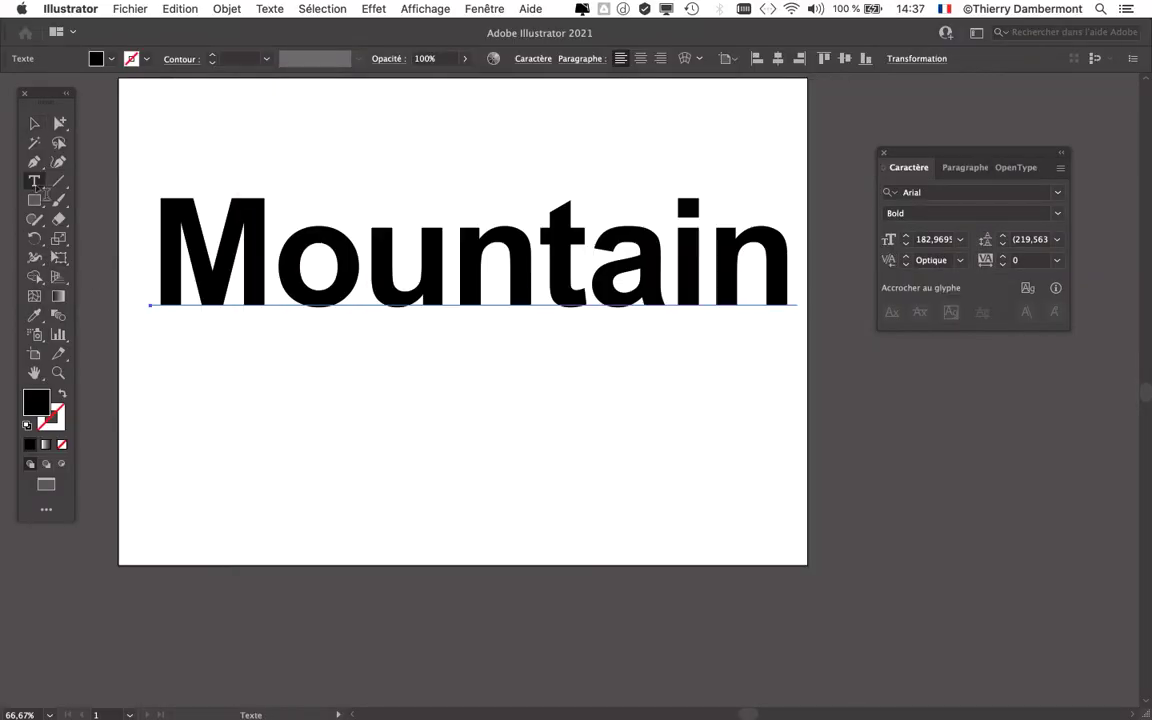
click(166, 248)
drag(166, 248, 690, 317)
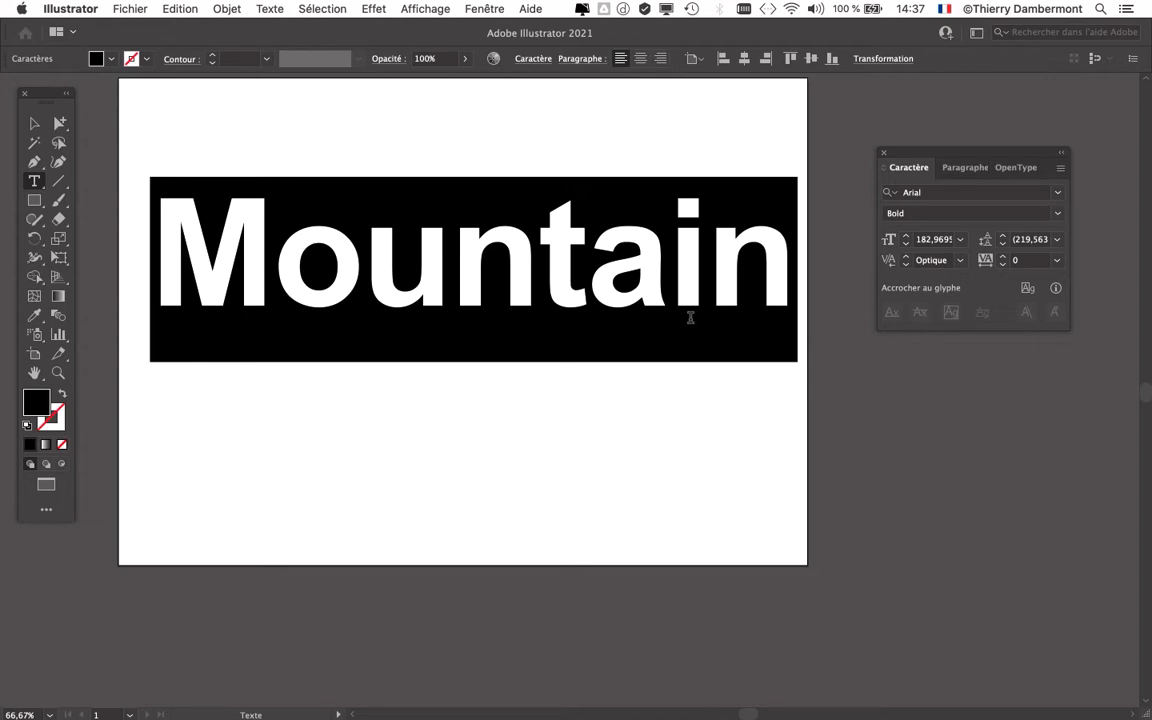
text(Eb)
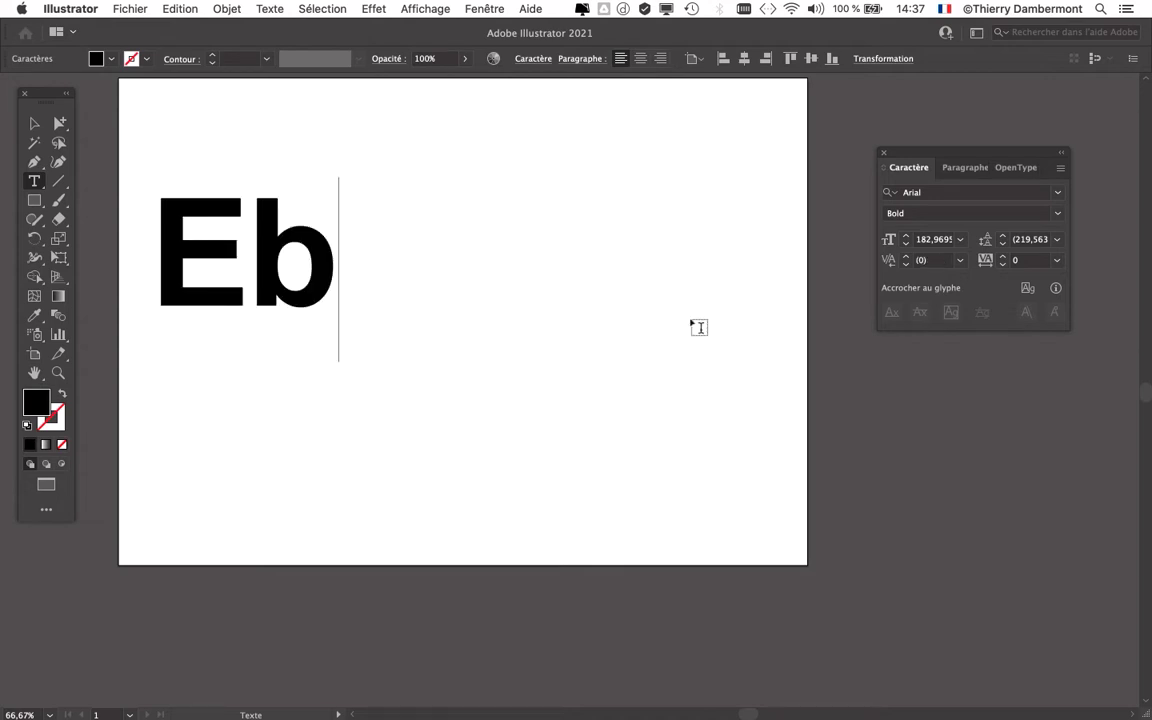
text(r)
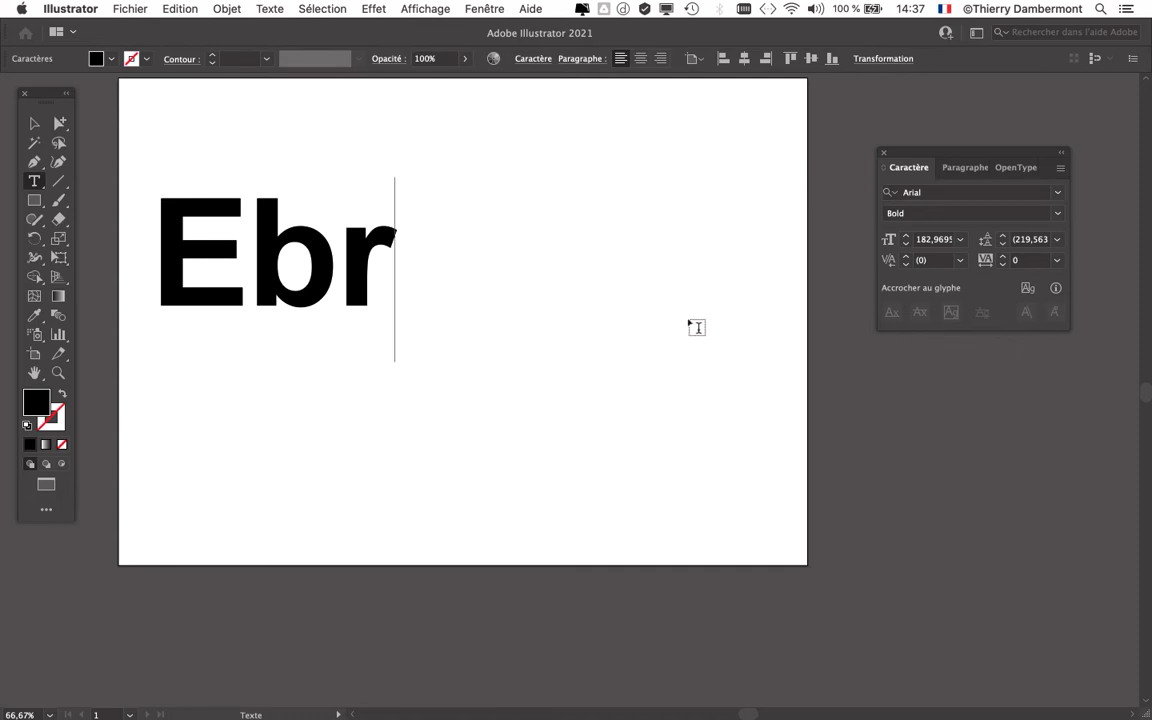
text(eché)
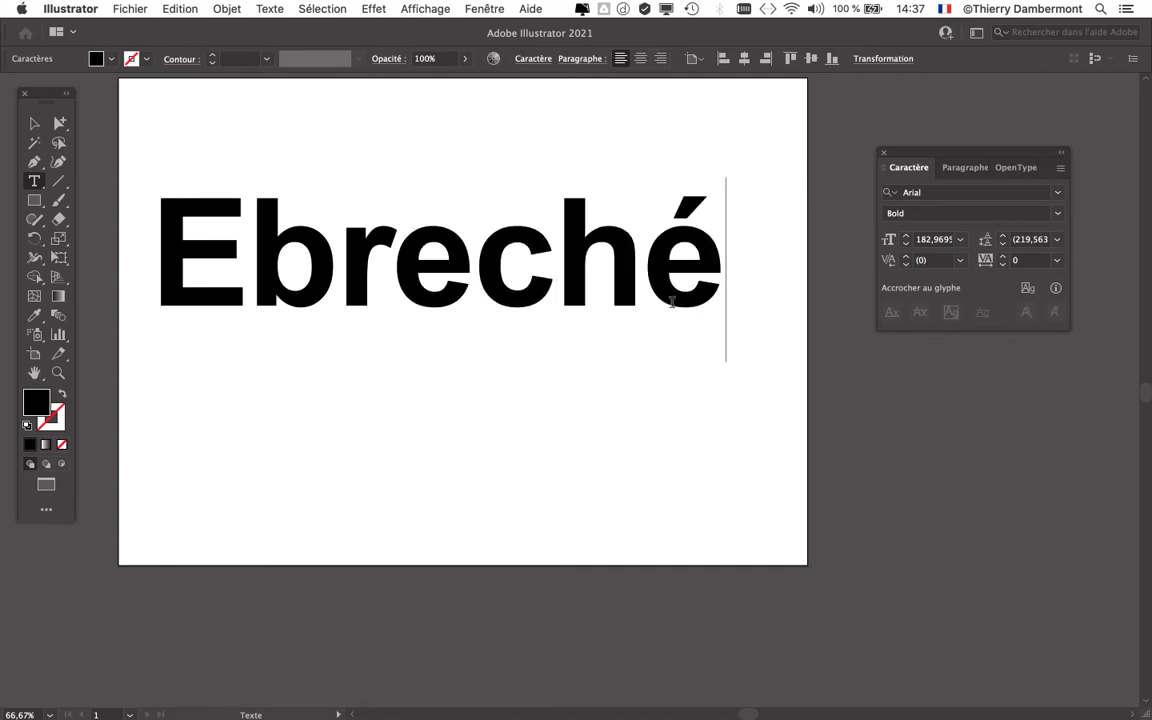
drag(517, 247, 716, 250)
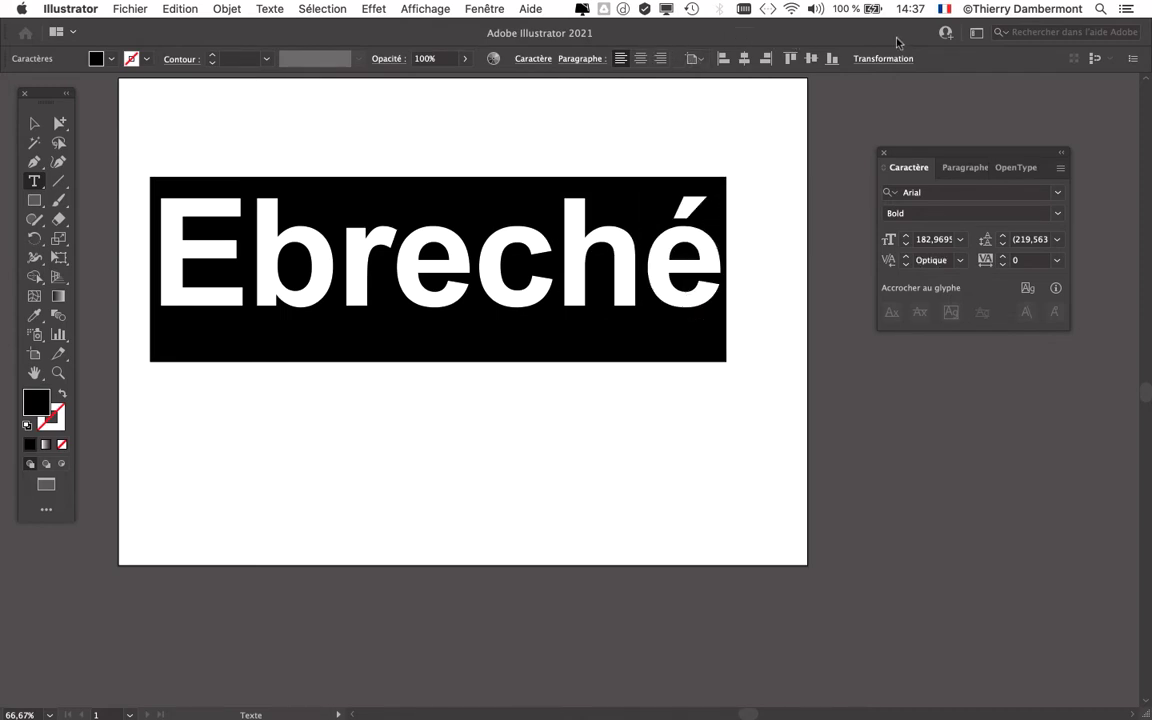
key(super+alt+2)
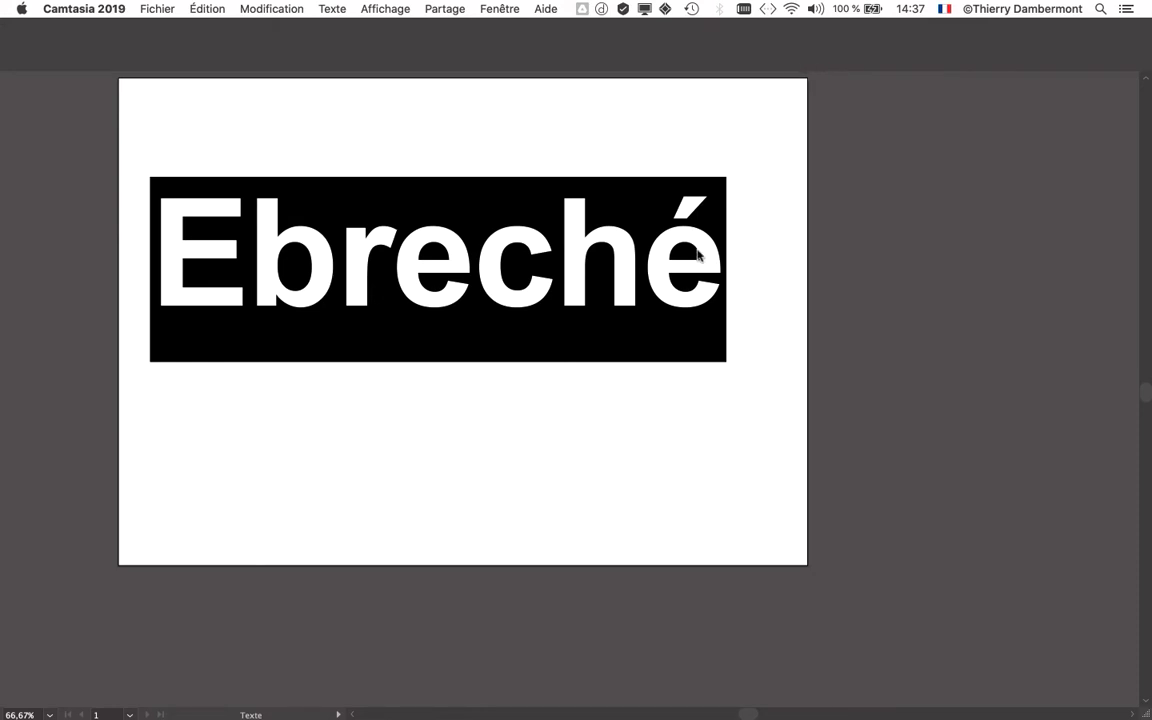
click(700, 252)
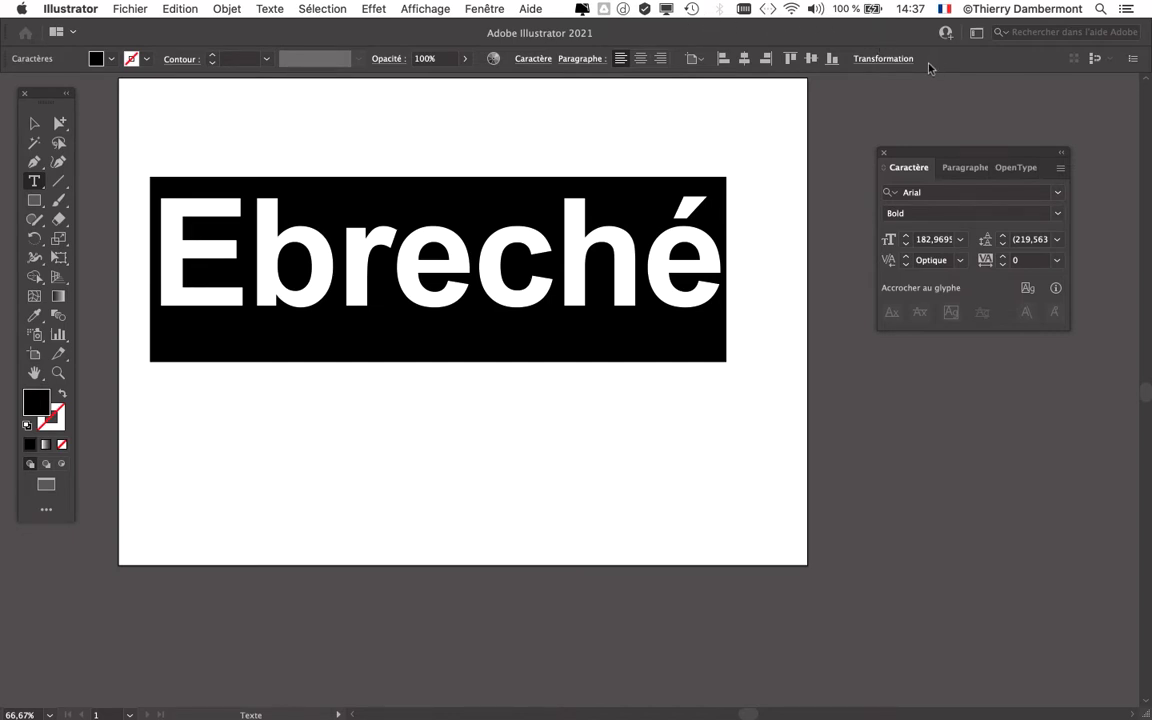
Open the Orthographe spell-check dialog from the Edition menu for the word Ebreché
click(279, 8)
click(281, 7)
right_click(516, 259)
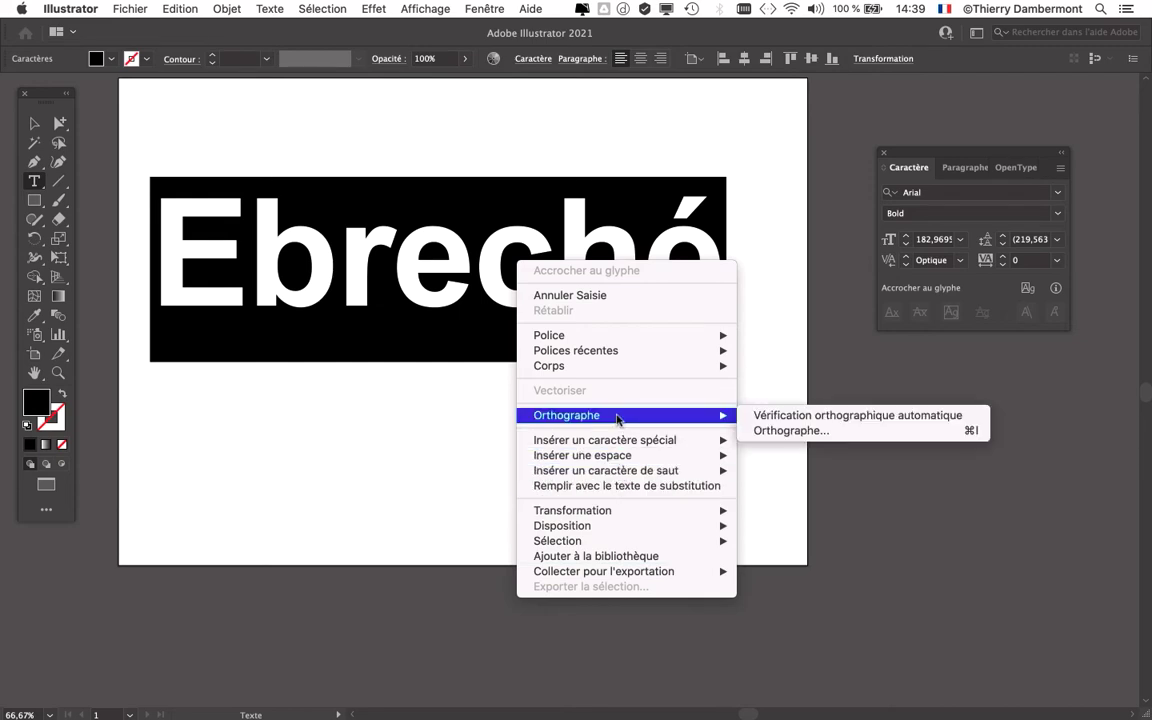
click(771, 124)
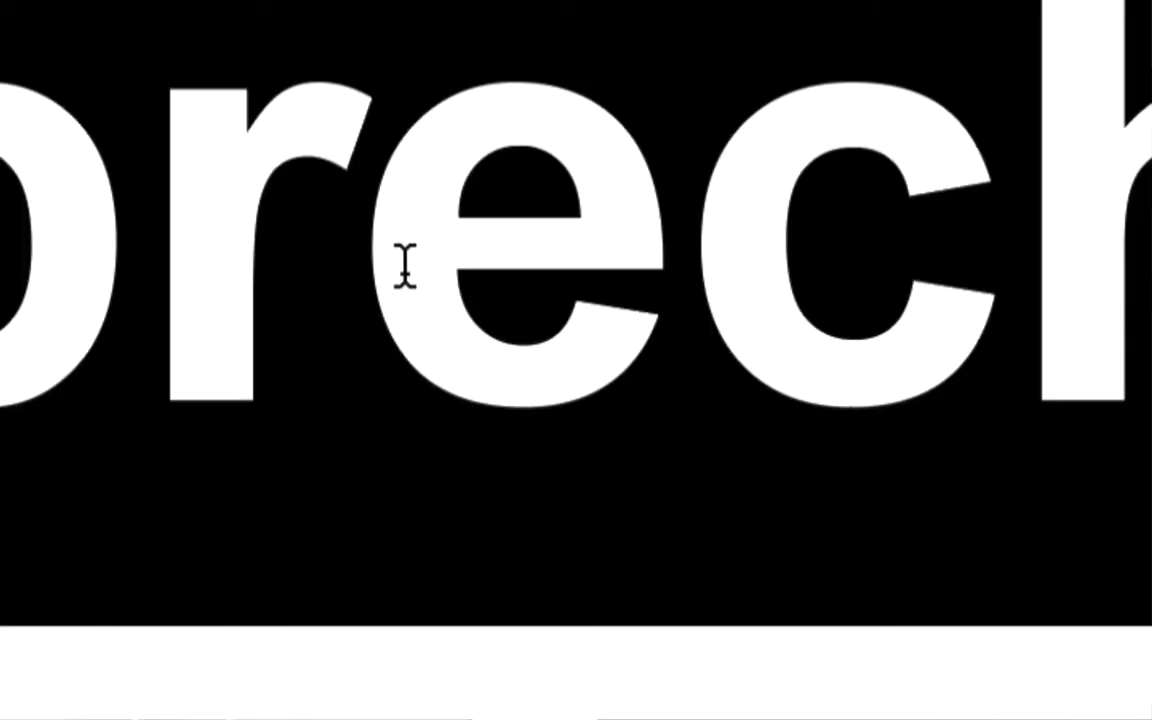
right_click(405, 272)
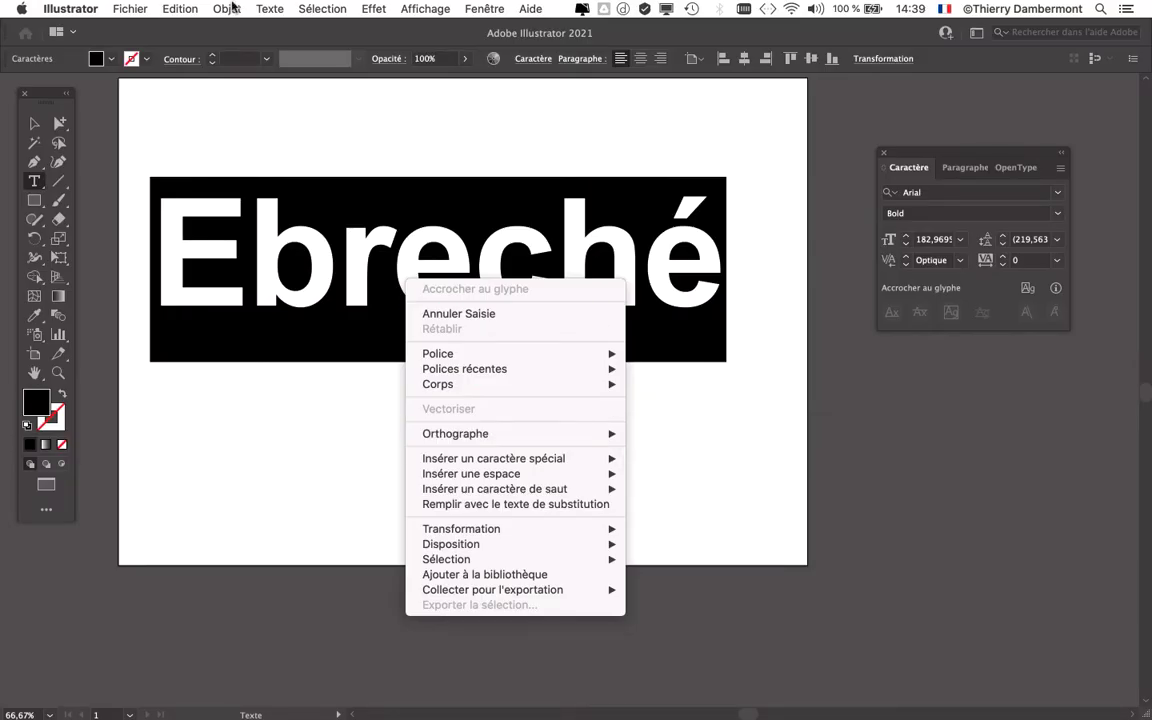
click(226, 8)
click(215, 9)
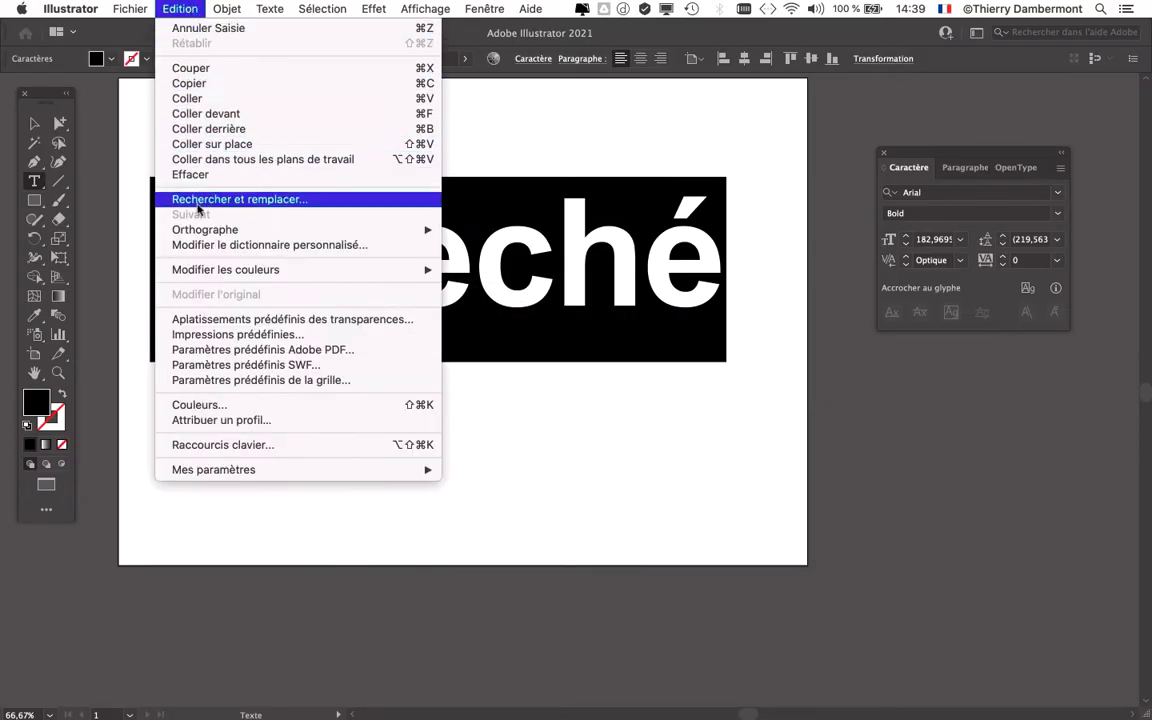
mouse_move(200, 227)
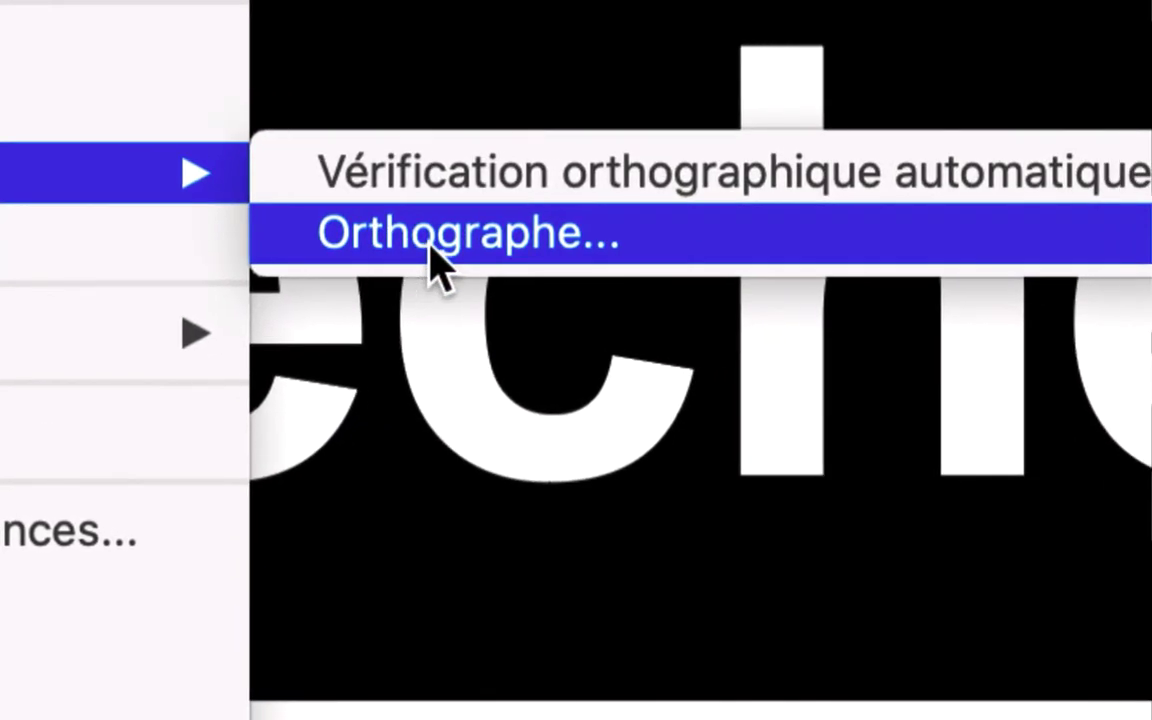
click(432, 254)
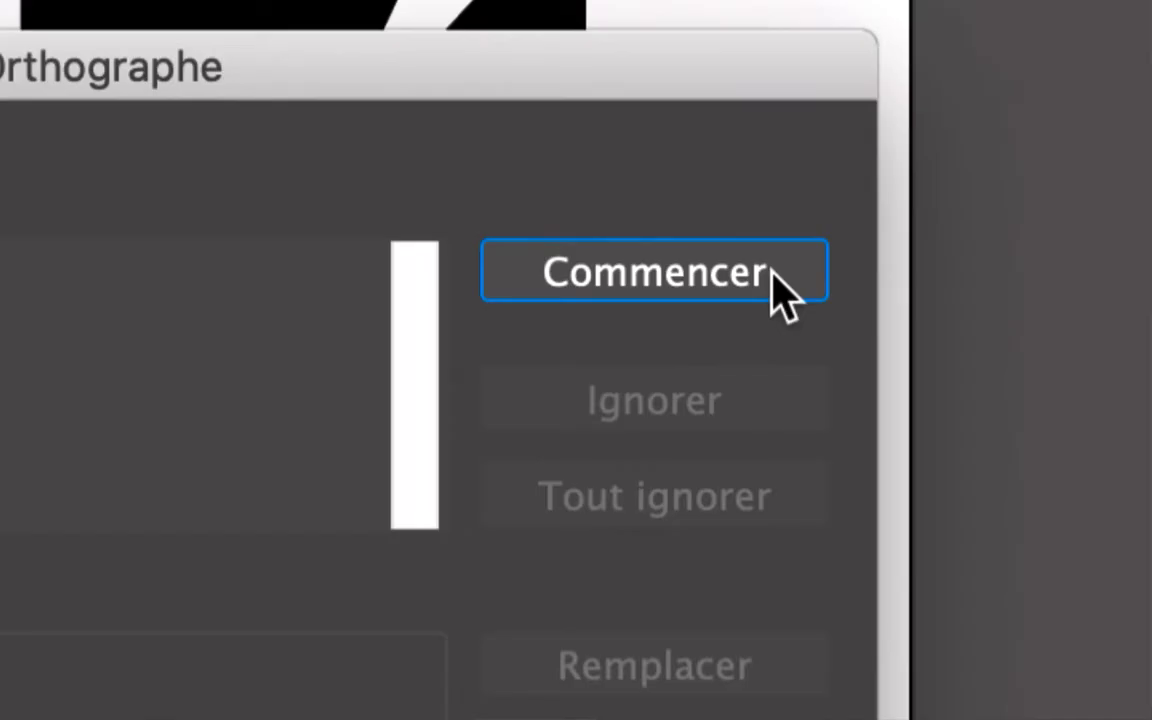
Run the spell check, replace Ebreché with the suggestion Ébréché, and finish
click(773, 275)
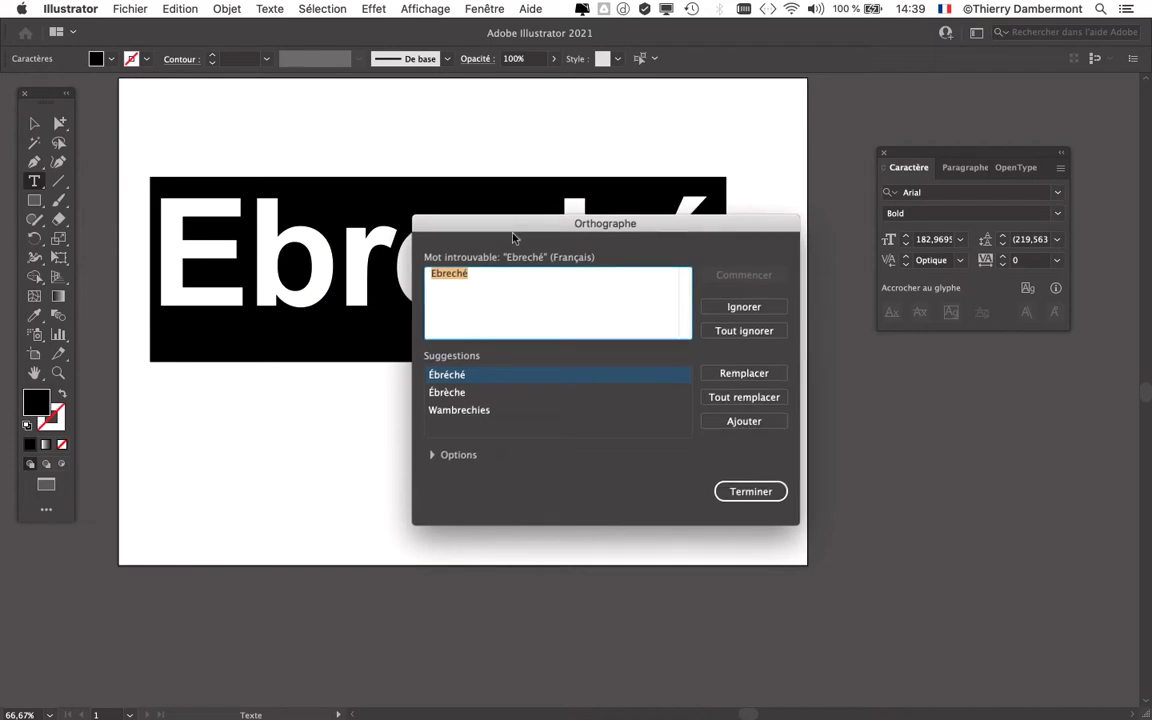
mouse_move(514, 230)
mouse_down()
mouse_move(779, 384)
mouse_move(797, 351)
mouse_up()
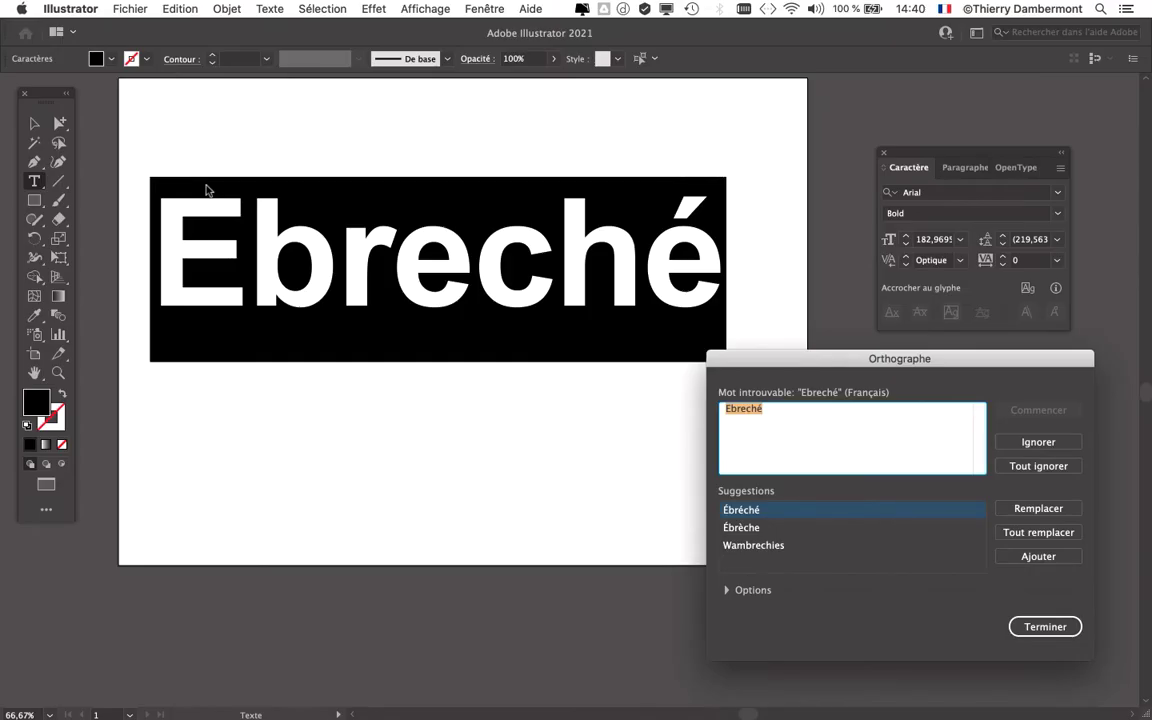
drag(771, 361, 746, 109)
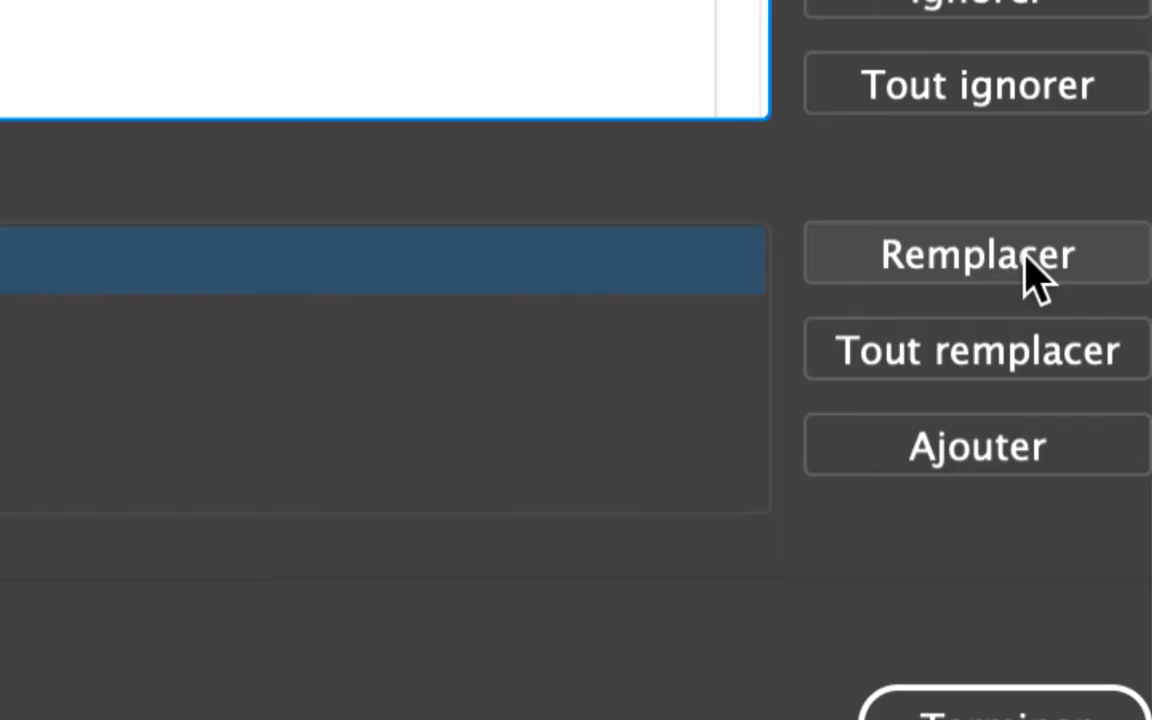
click(1026, 259)
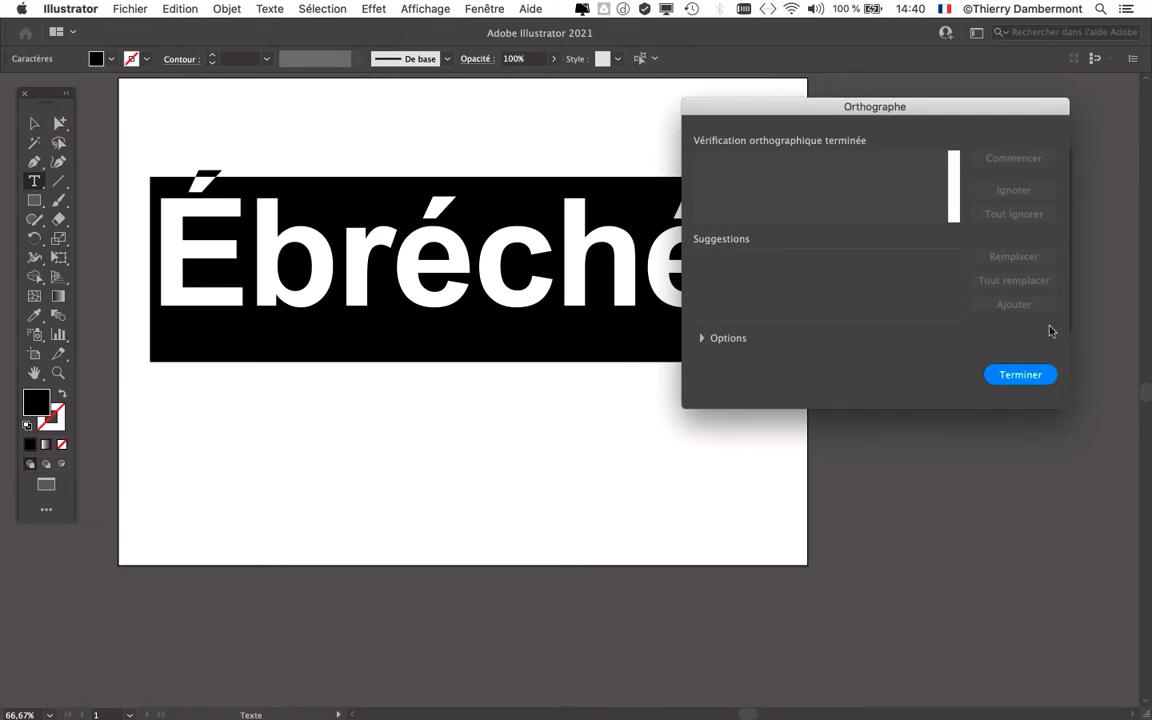
click(1021, 374)
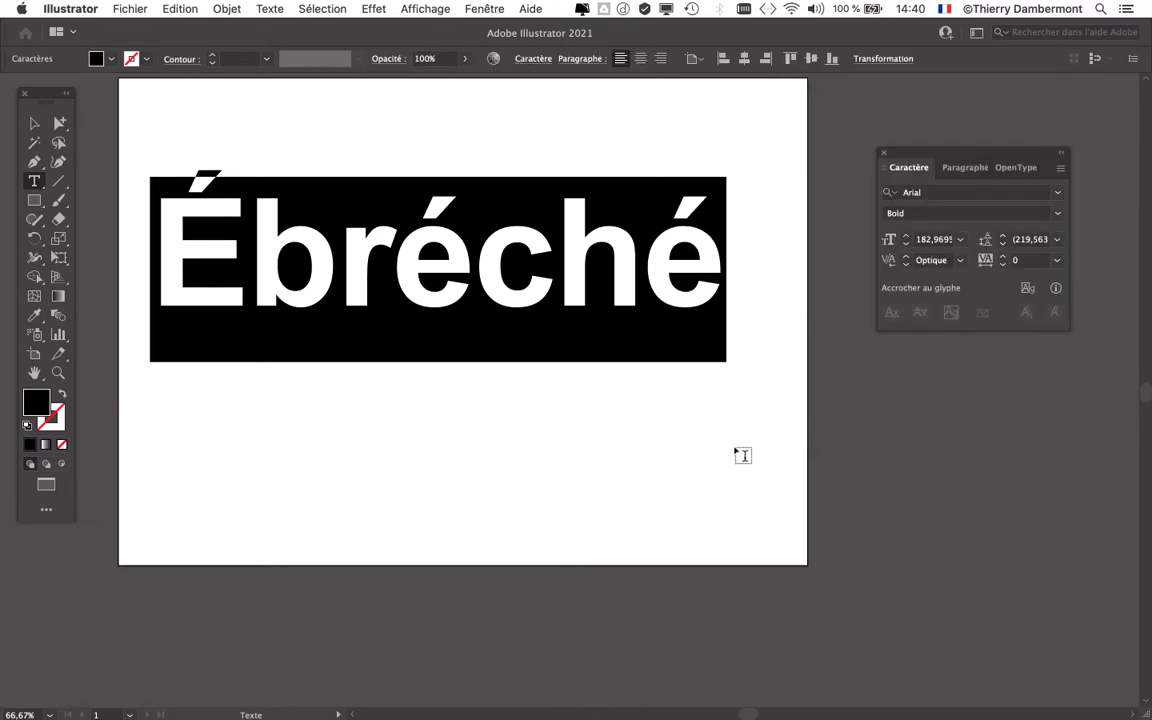
Select the whole Ébréché text object and open the Caractère font dropdown
click(34, 123)
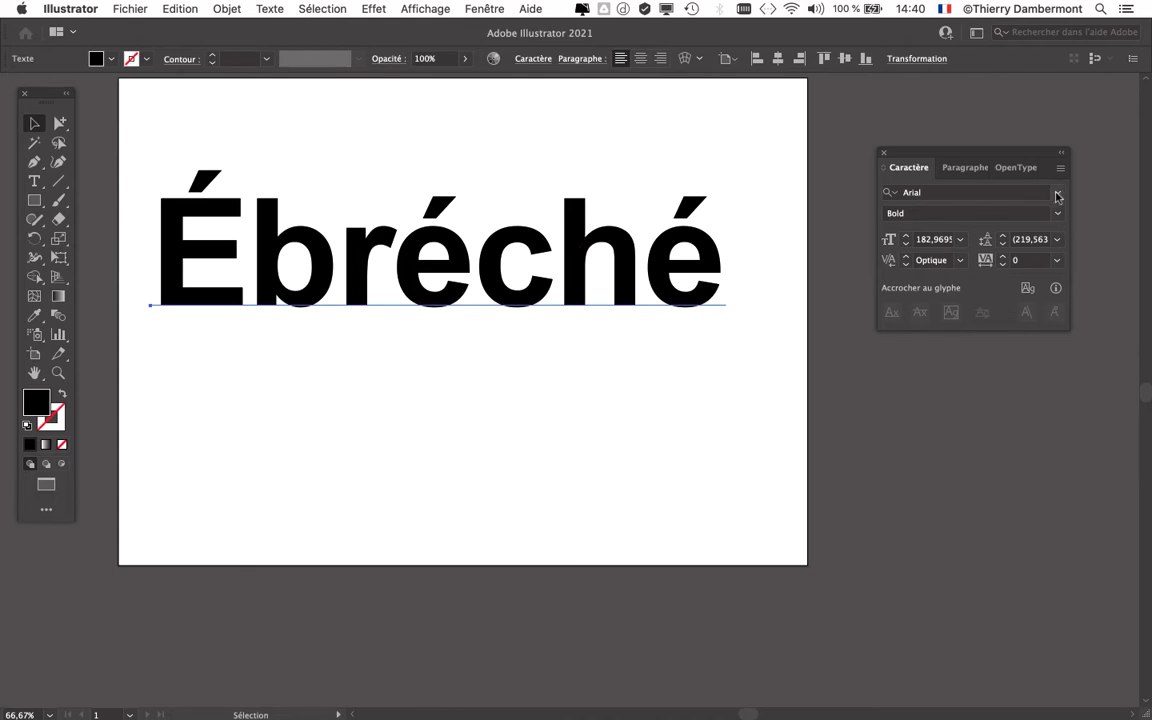
click(950, 192)
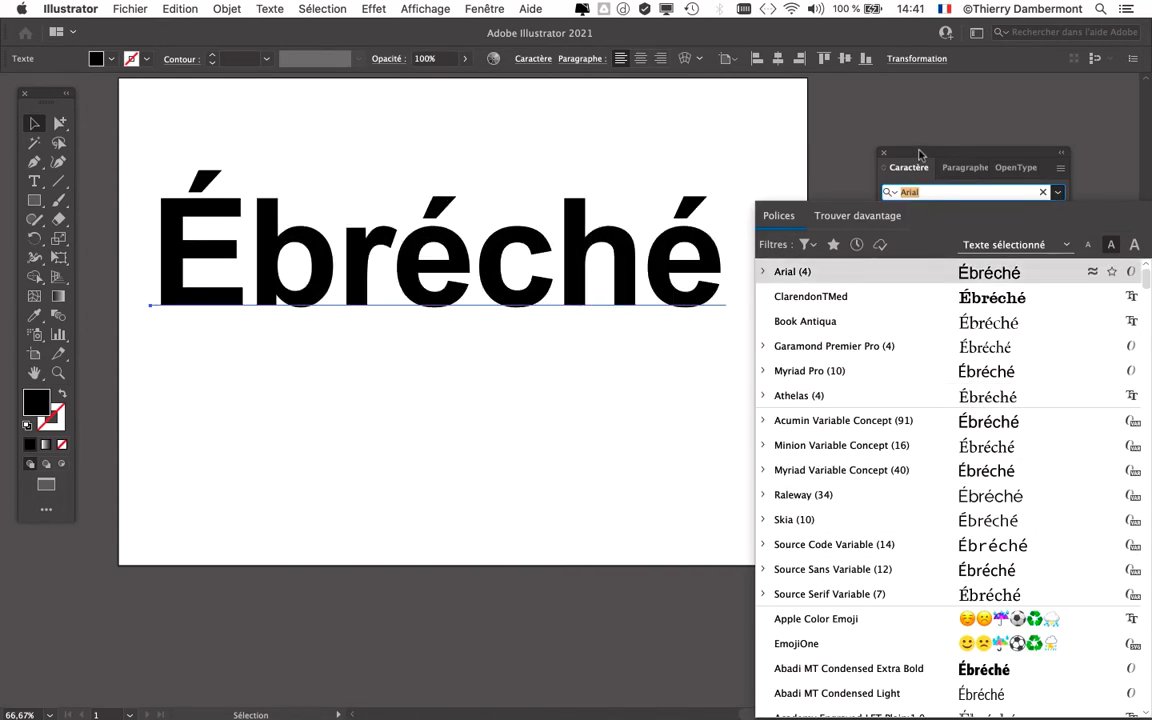
Move the Caractère panel to the top and reopen the font list
click(830, 140)
drag(919, 152, 850, 35)
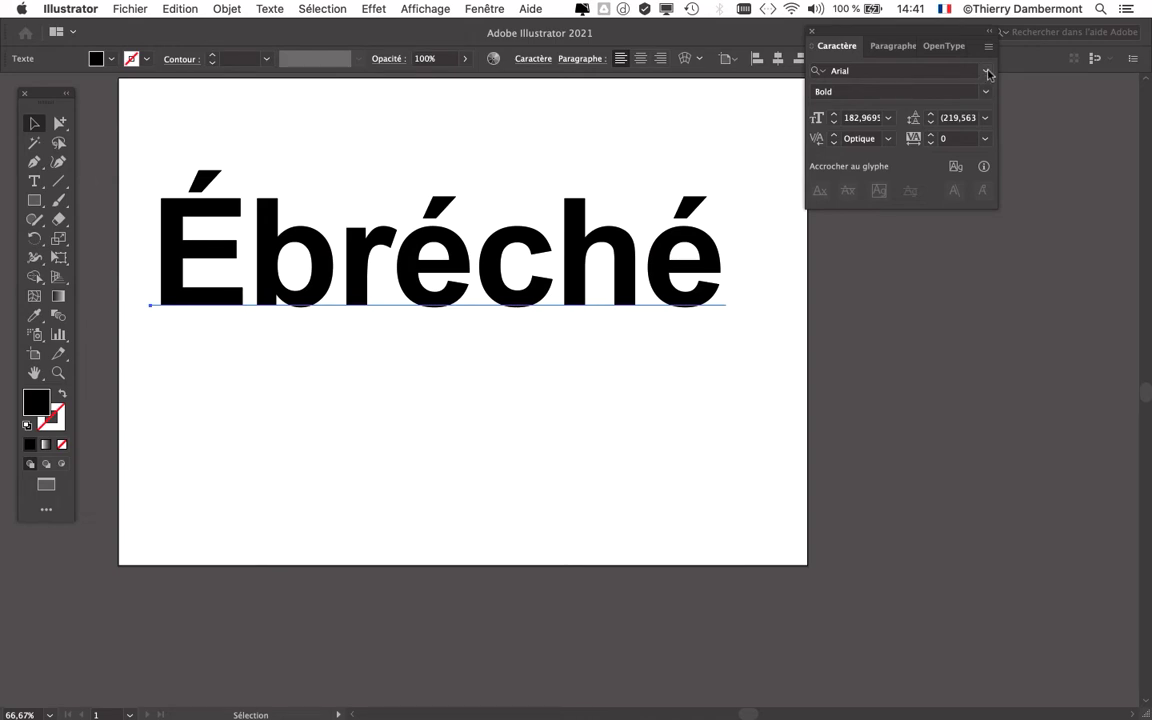
click(892, 76)
Scroll through the font list, previewing Ébréché in typefaces down to Myriad Web Pro
scroll(930, 260, down, 2)
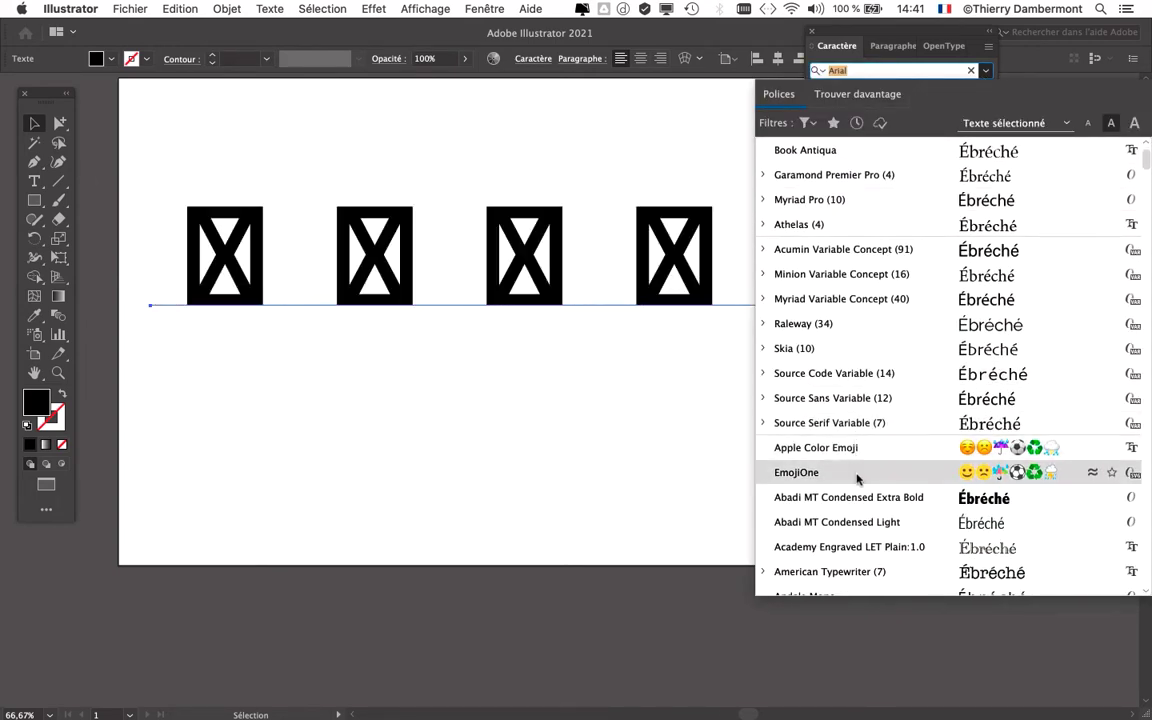
scroll(857, 470, down, 2)
scroll(857, 470, down, 1)
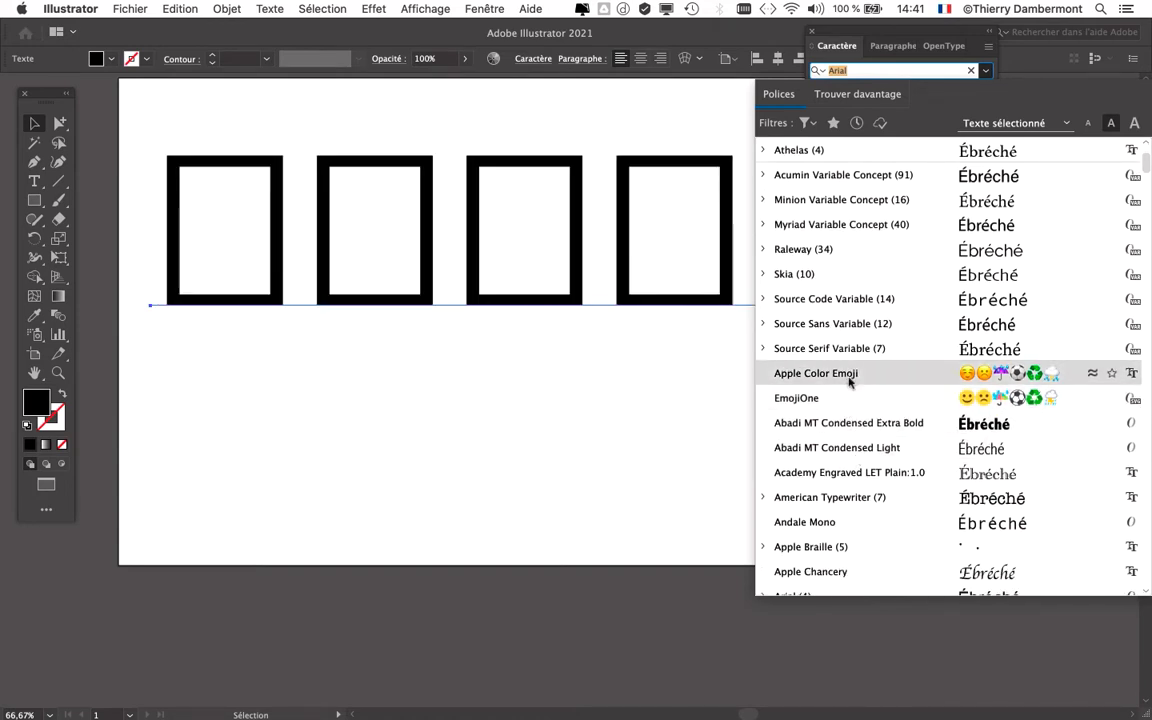
scroll(847, 408, down, 2)
scroll(847, 408, down, 1)
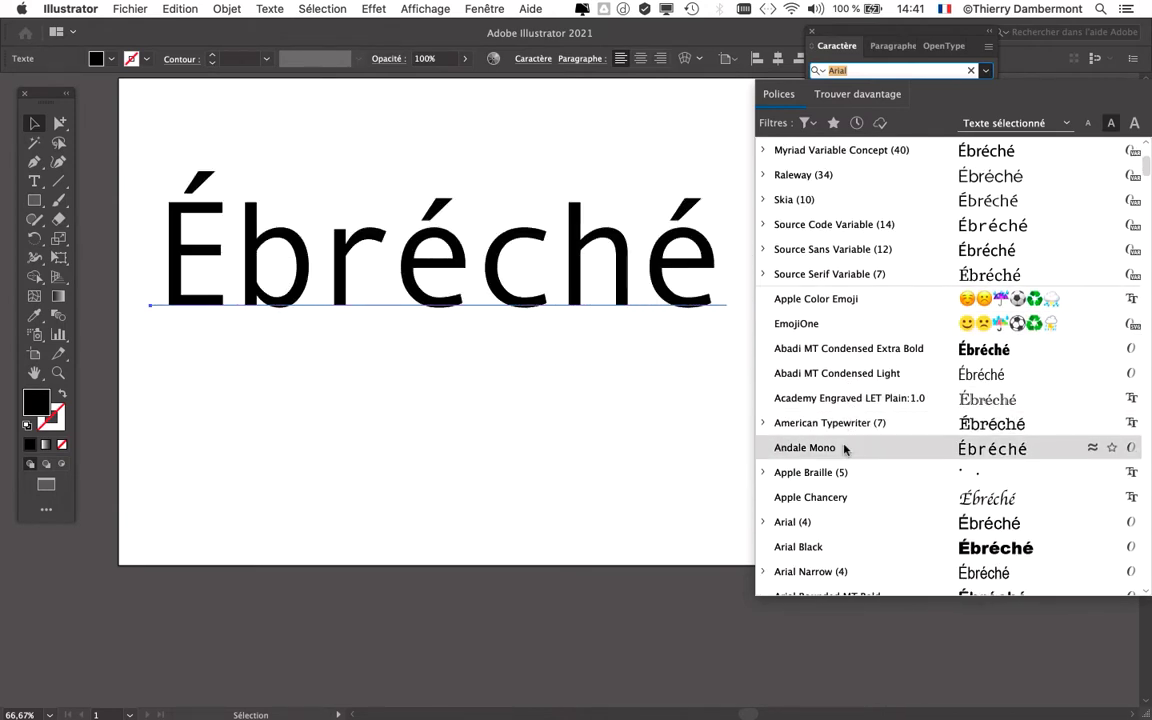
scroll(846, 446, down, 1)
scroll(843, 430, down, 2)
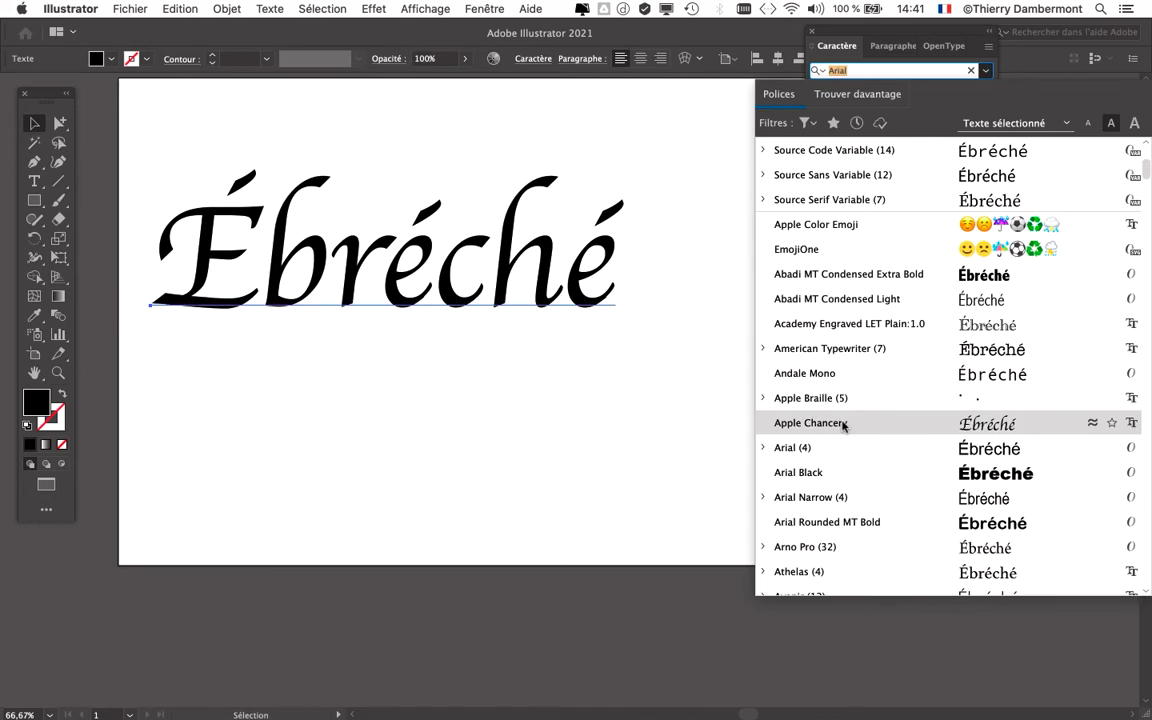
scroll(838, 445, down, 1)
scroll(840, 443, down, 1)
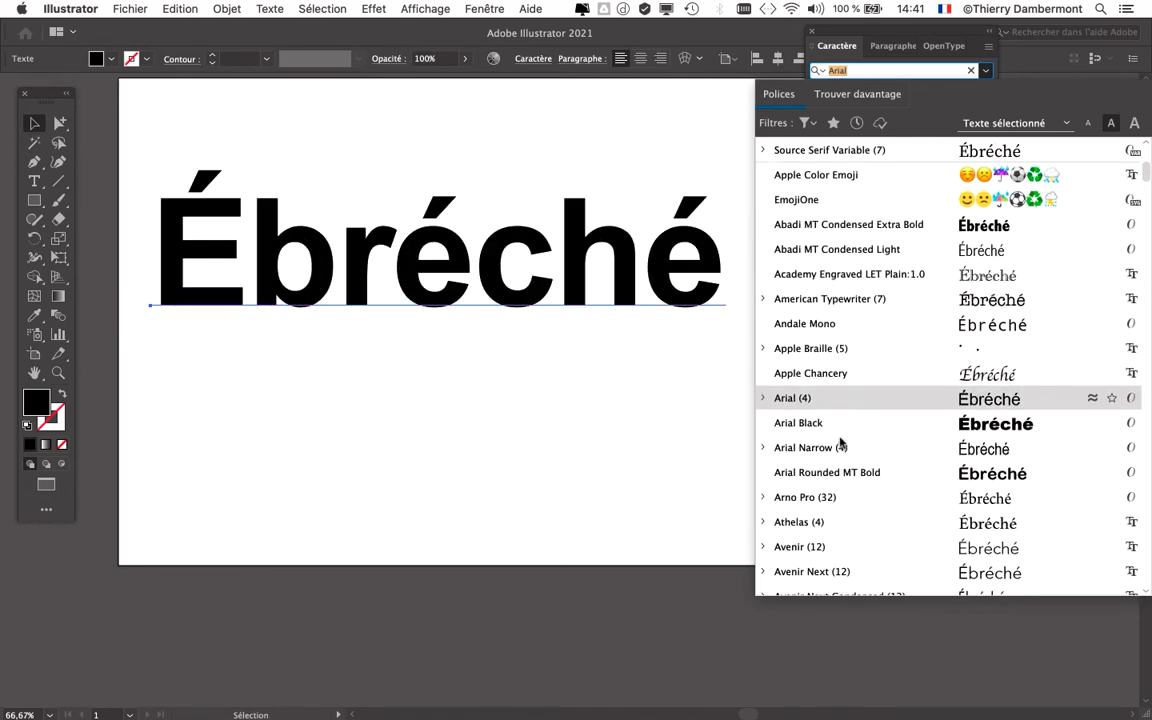
scroll(839, 475, down, 2)
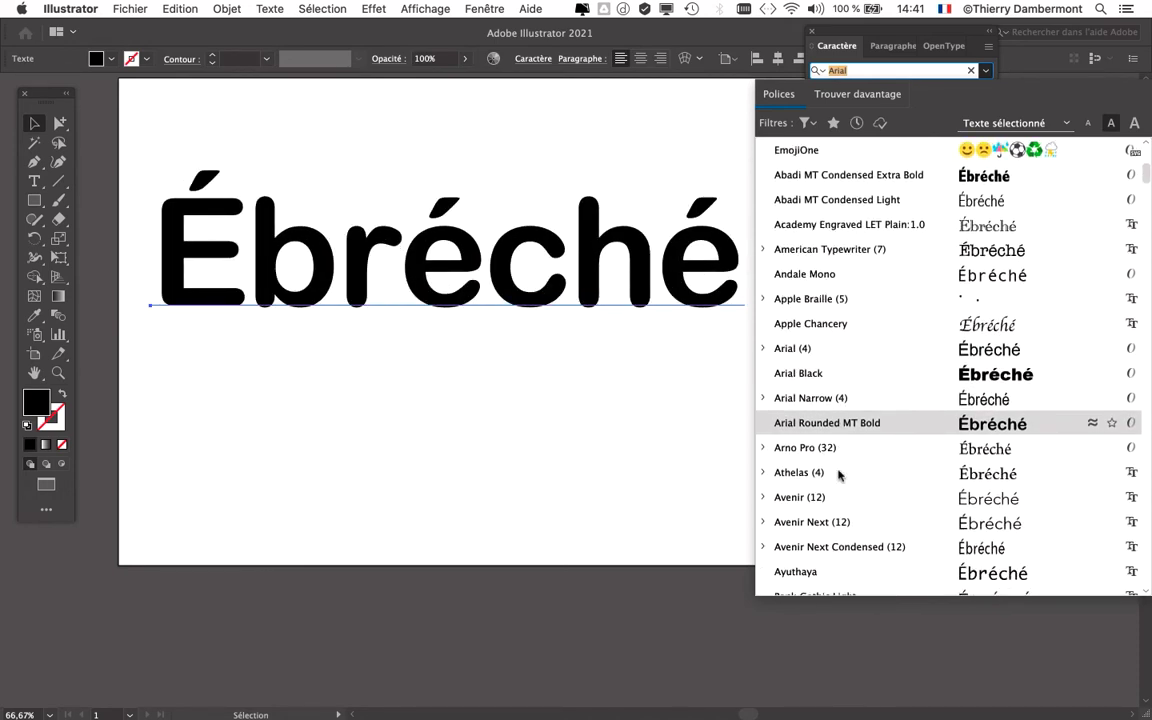
scroll(838, 473, down, 2)
scroll(840, 460, down, 2)
scroll(840, 453, down, 1)
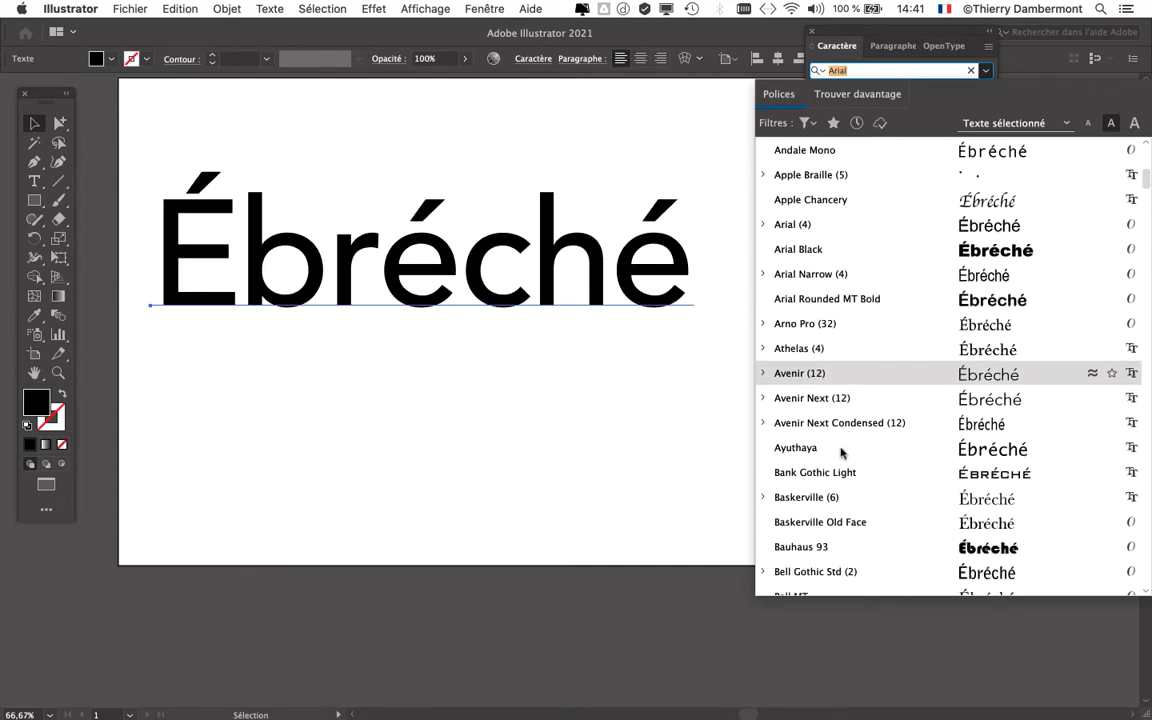
scroll(840, 453, down, 1)
scroll(840, 453, down, 1)
scroll(840, 453, down, 3)
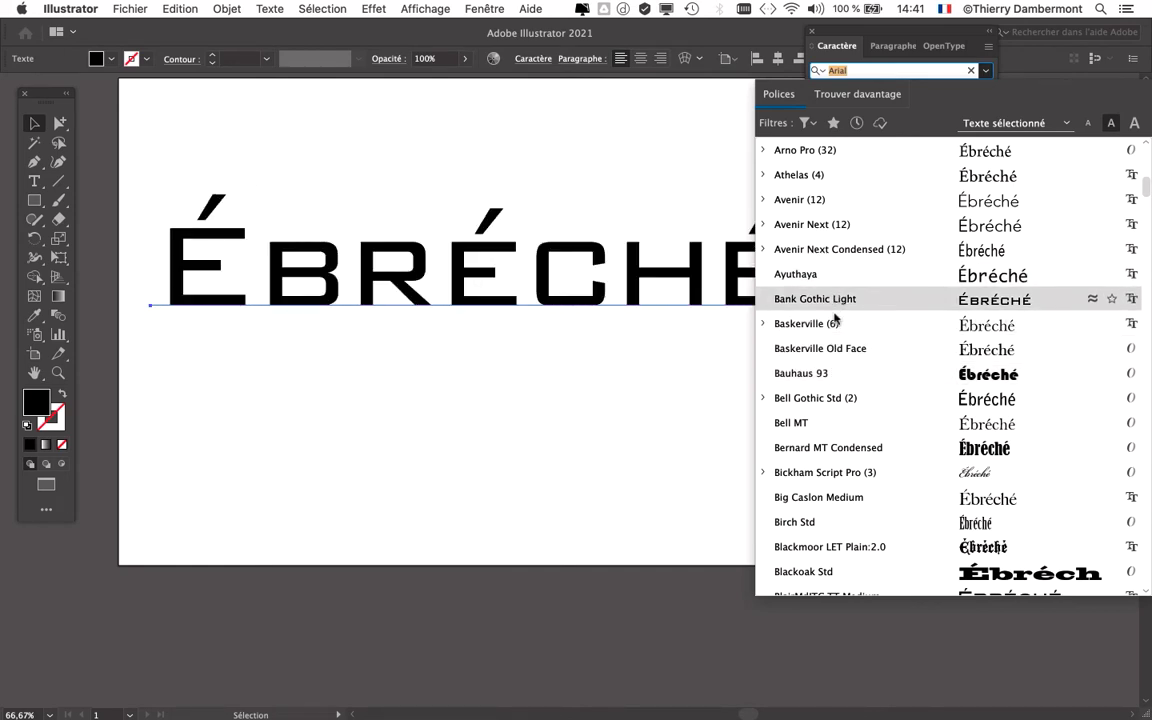
scroll(836, 400, down, 5)
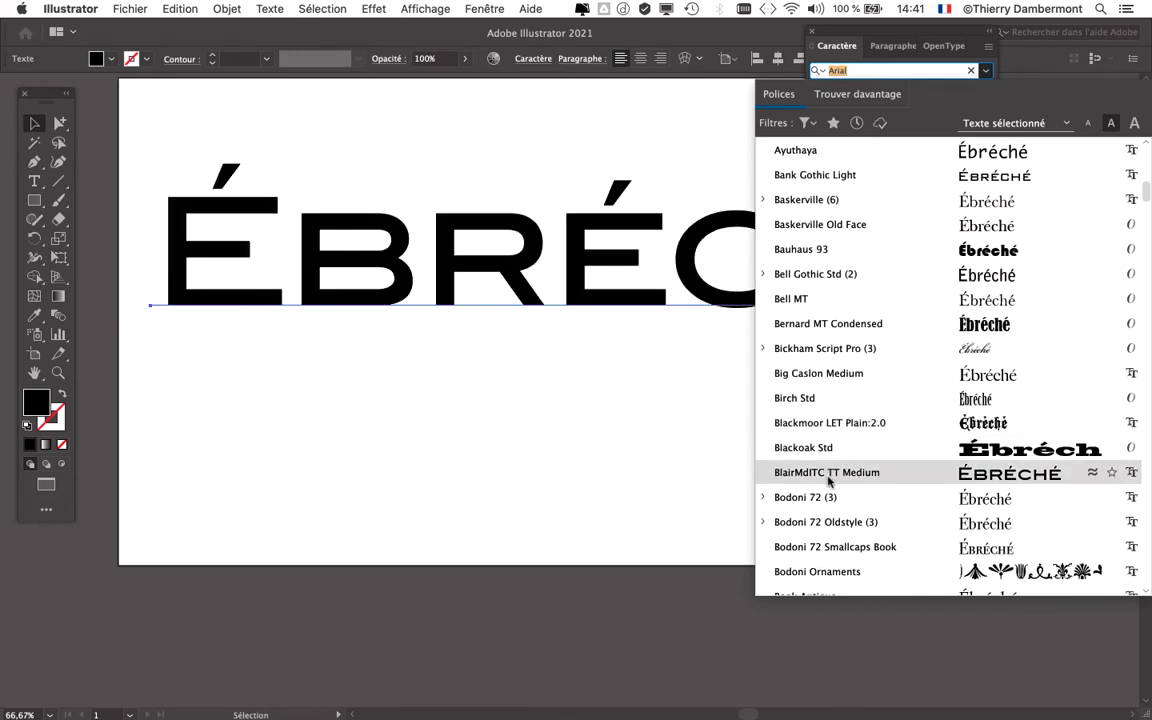
scroll(828, 478, down, 2)
scroll(828, 478, down, 2)
scroll(828, 480, down, 2)
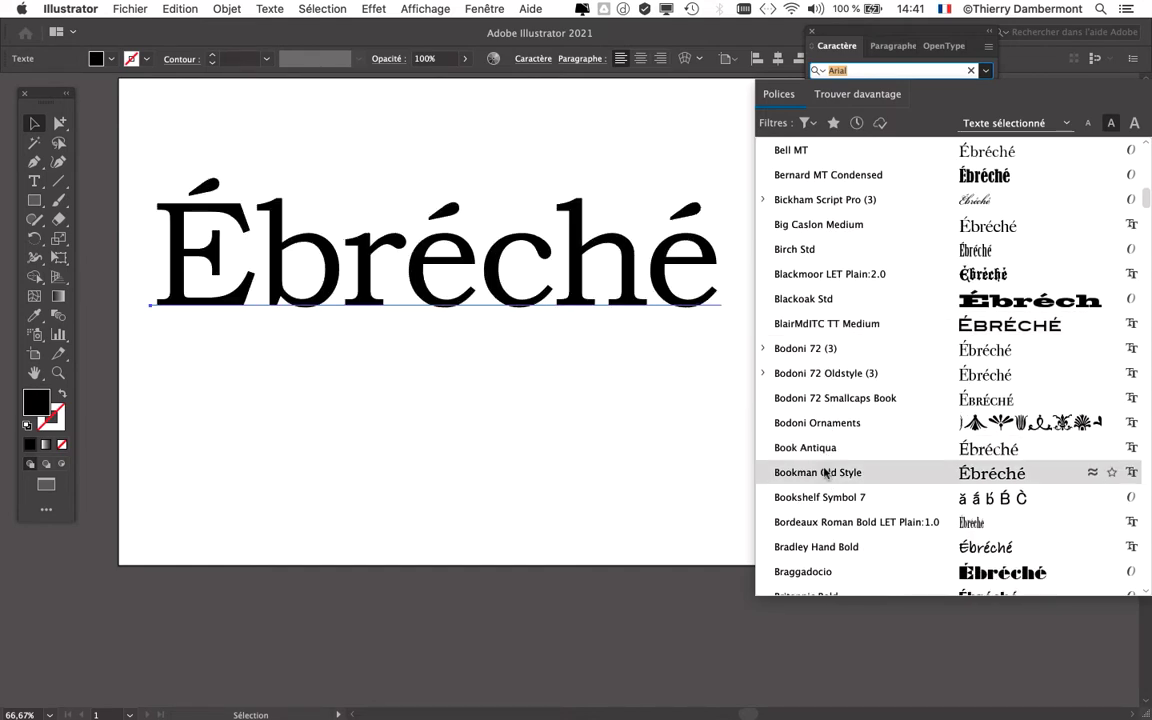
scroll(826, 473, down, 1)
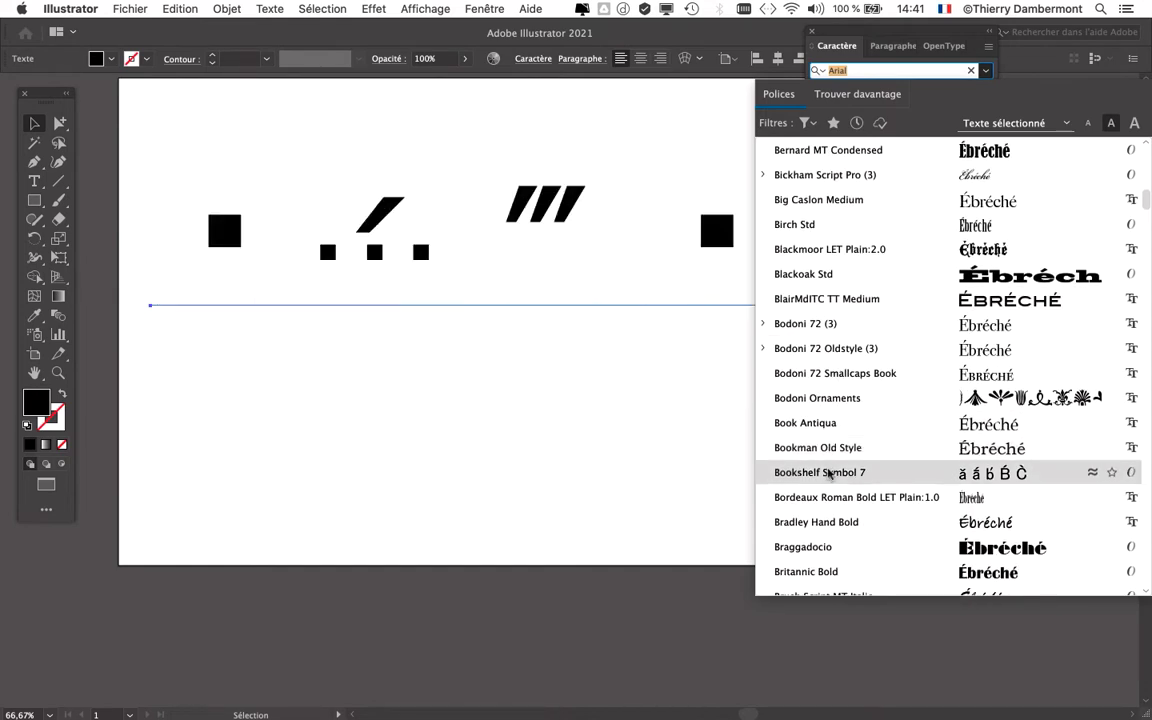
scroll(831, 499, down, 2)
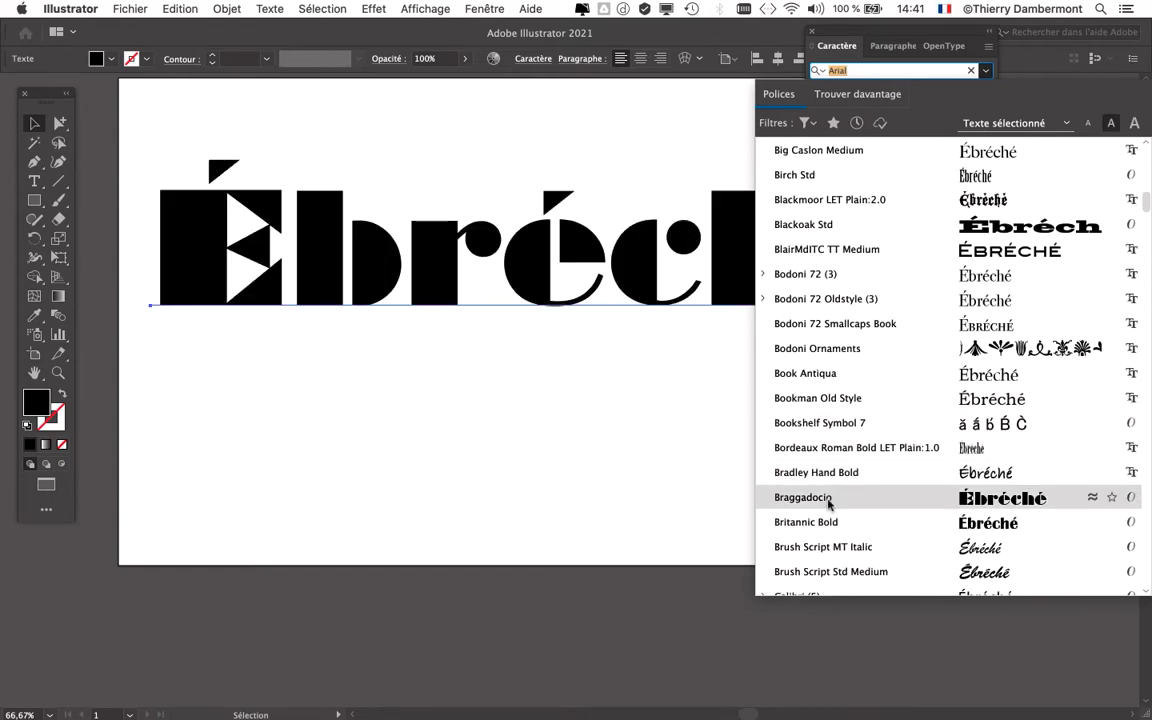
scroll(829, 500, down, 1)
scroll(829, 495, down, 2)
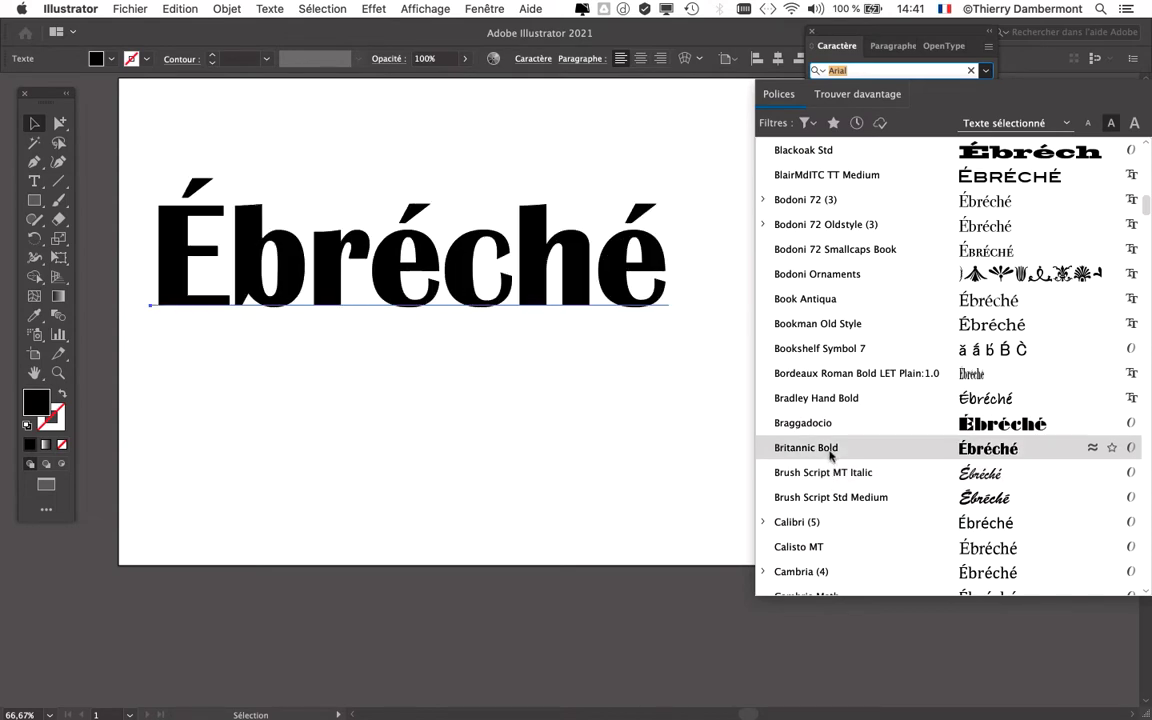
scroll(829, 455, down, 1)
scroll(829, 455, down, 2)
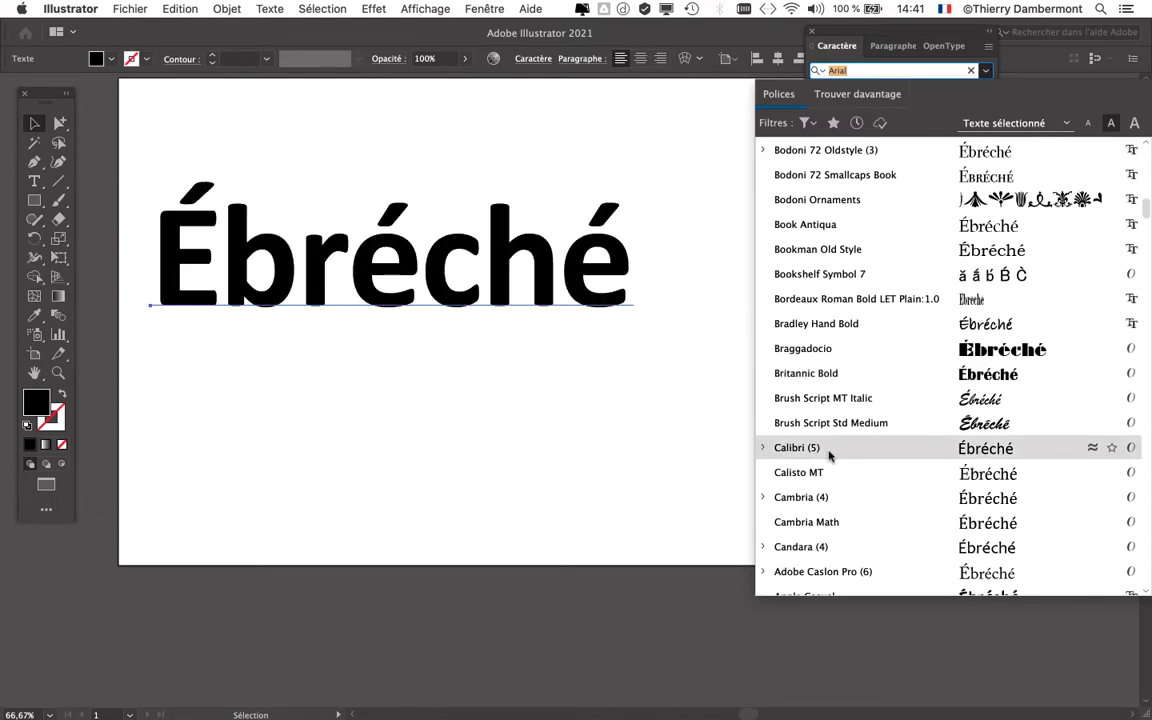
scroll(829, 462, down, 1)
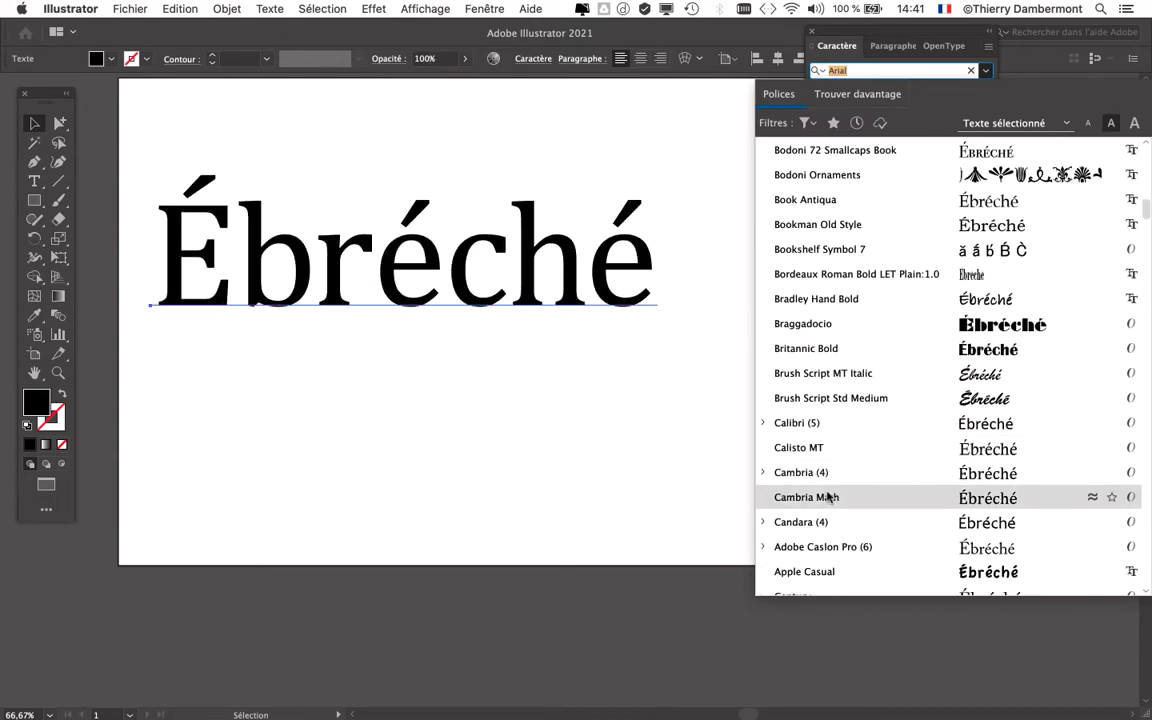
scroll(828, 495, down, 2)
scroll(828, 485, down, 1)
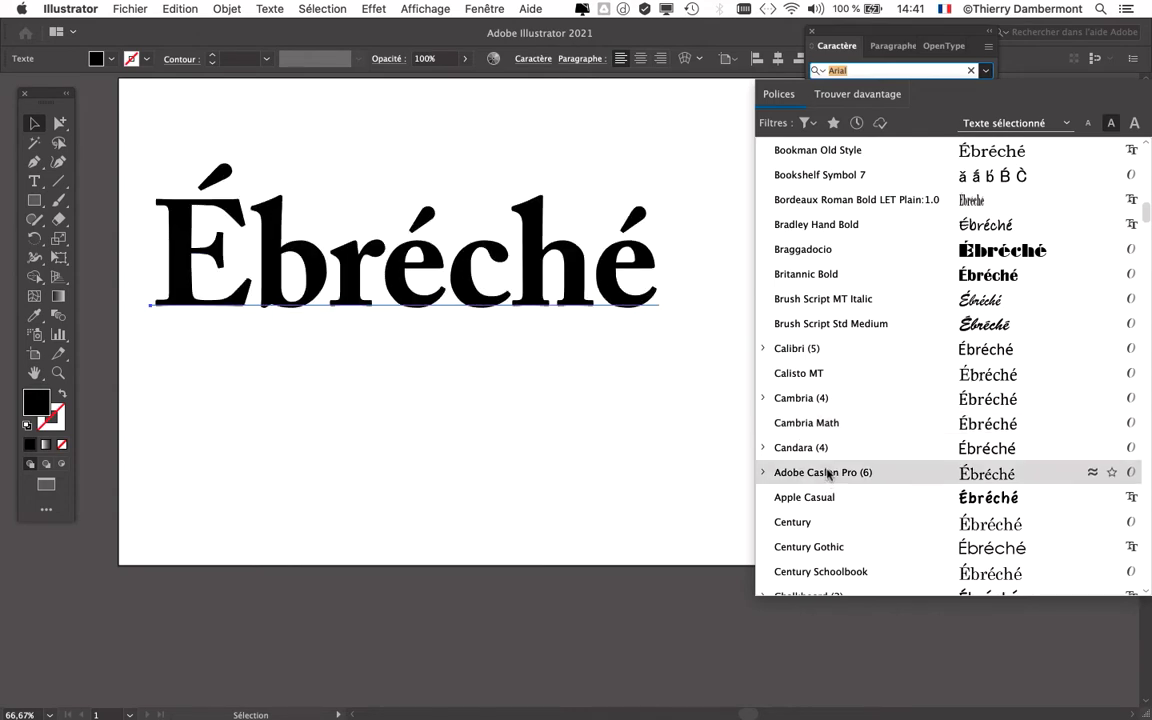
scroll(826, 497, down, 1)
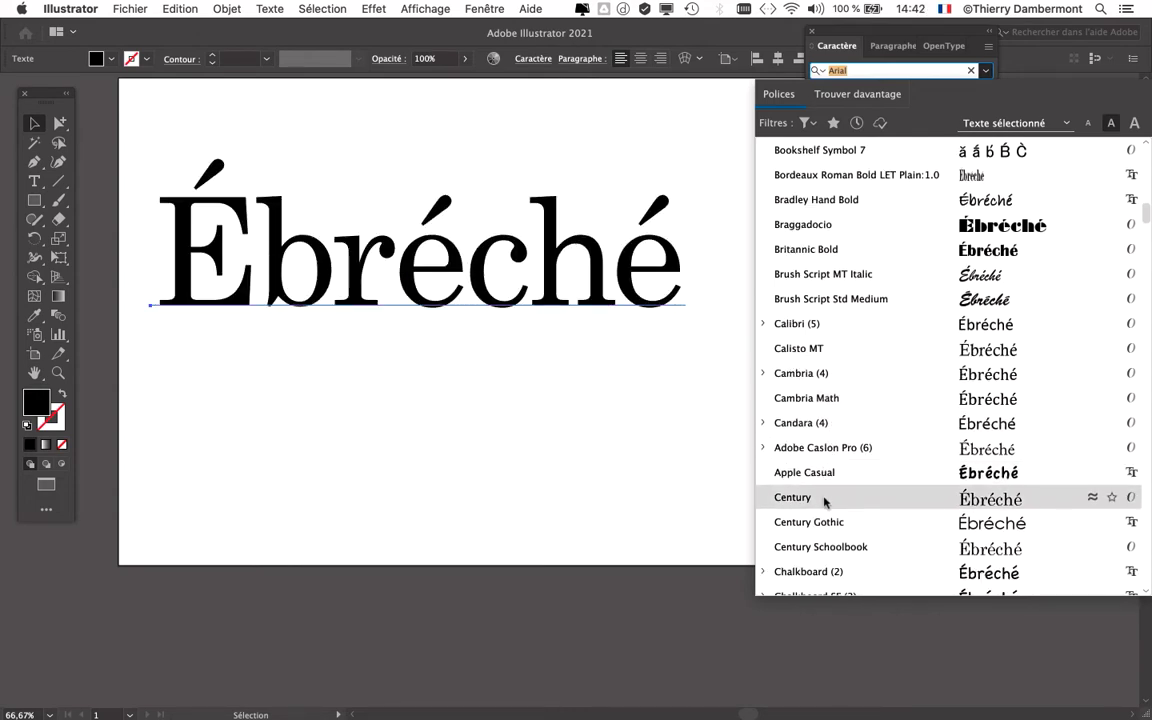
scroll(830, 470, down, 5)
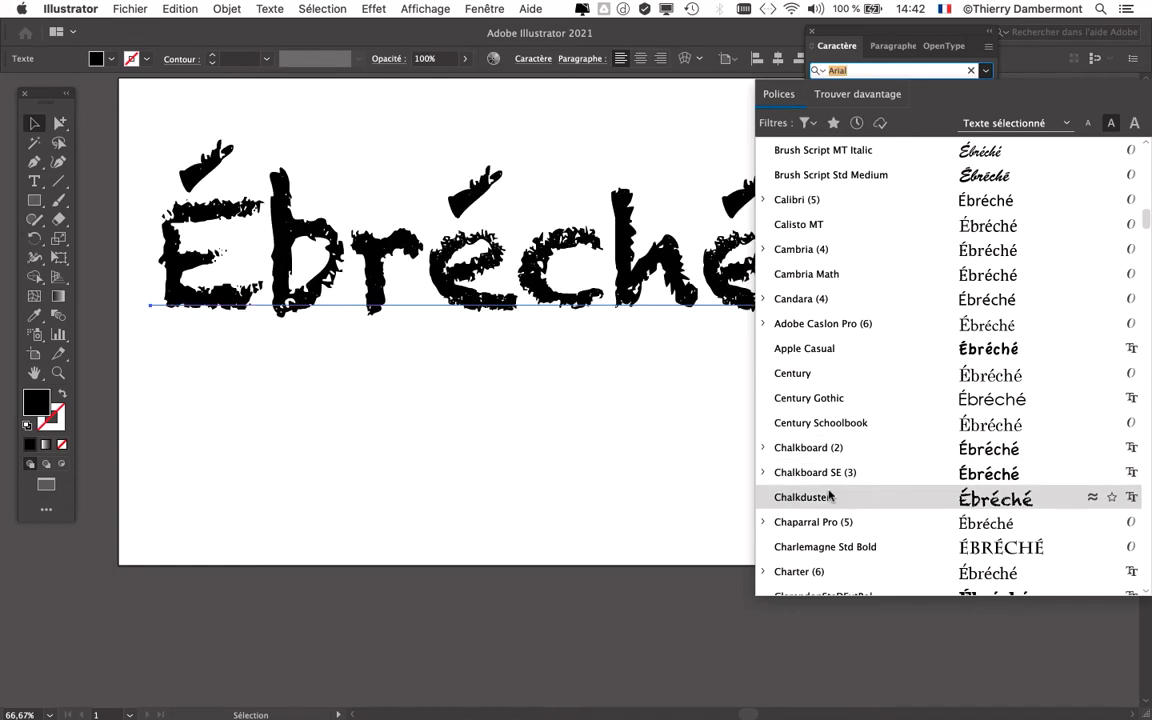
scroll(829, 495, down, 2)
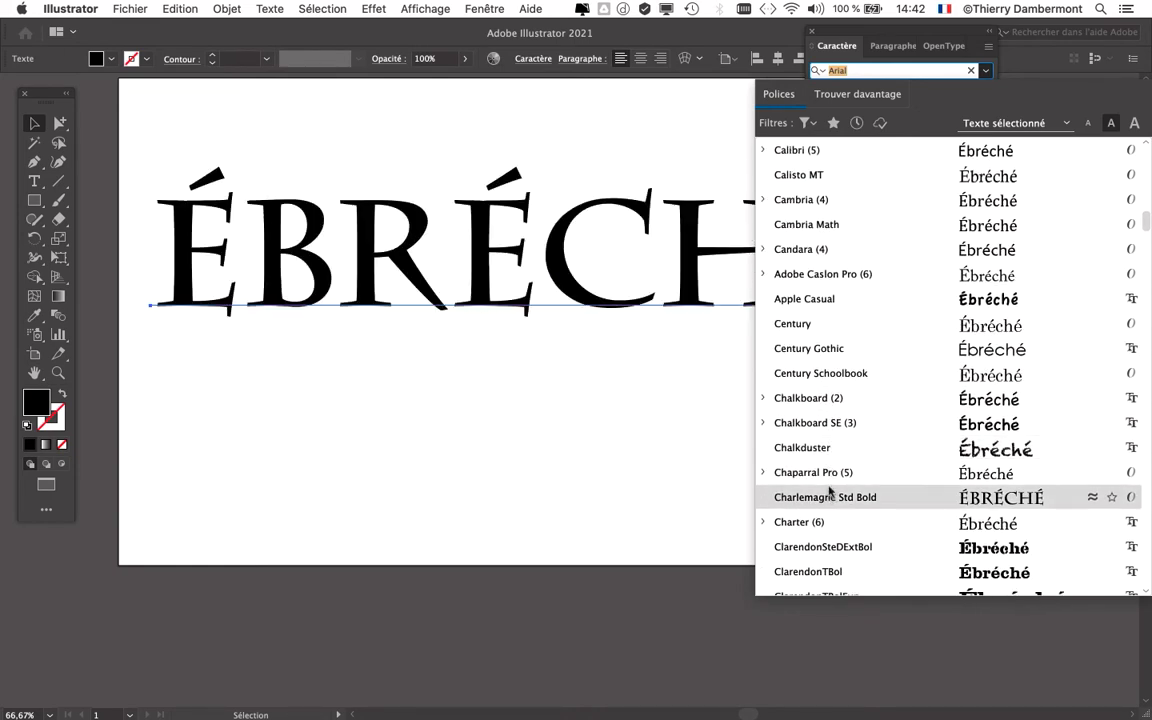
scroll(829, 495, down, 1)
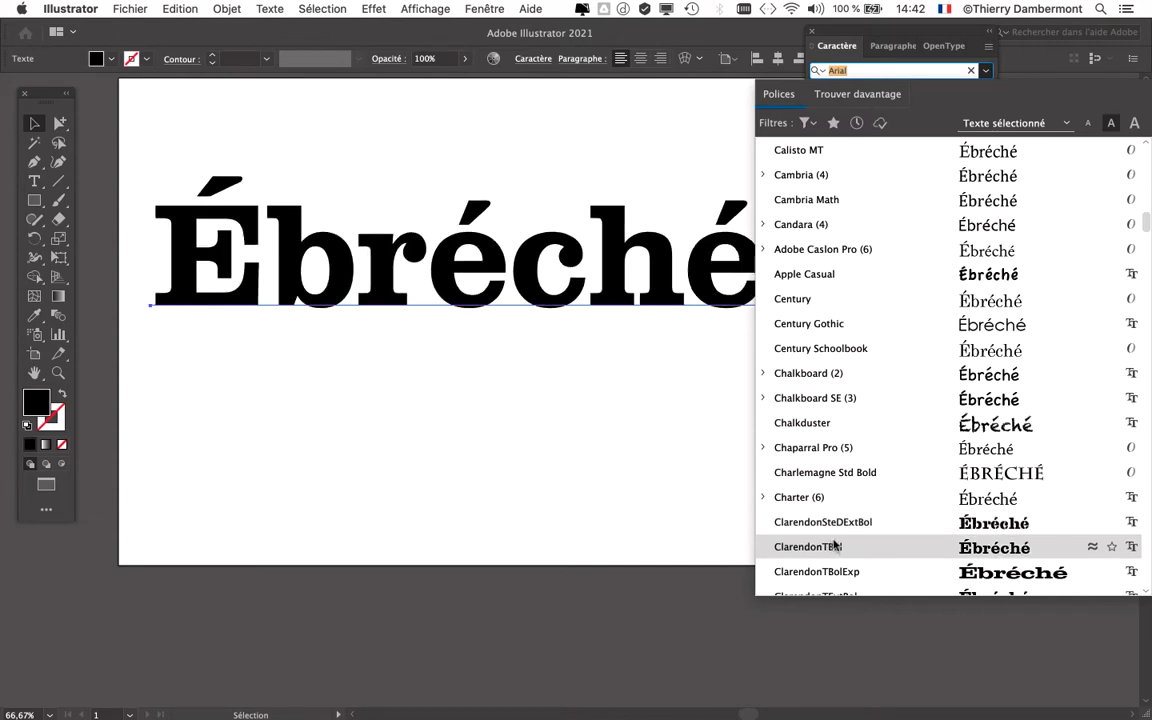
scroll(834, 545, down, 1)
scroll(834, 540, down, 1)
scroll(834, 530, down, 1)
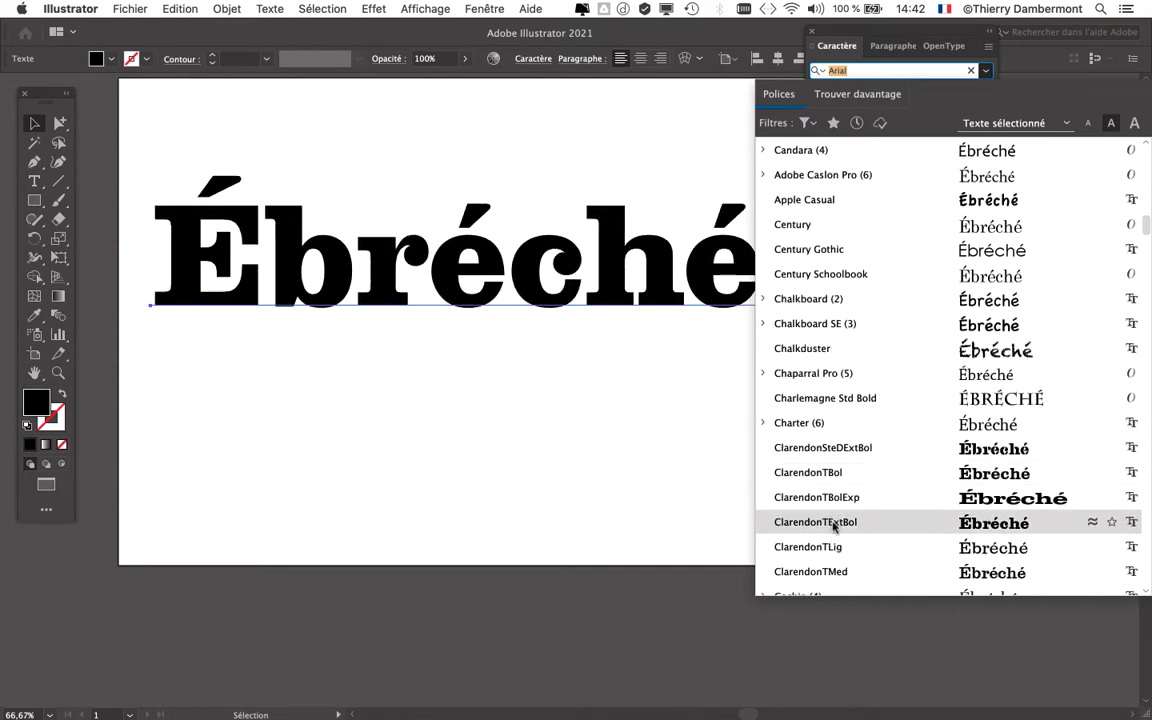
scroll(833, 532, down, 1)
scroll(833, 532, down, 1)
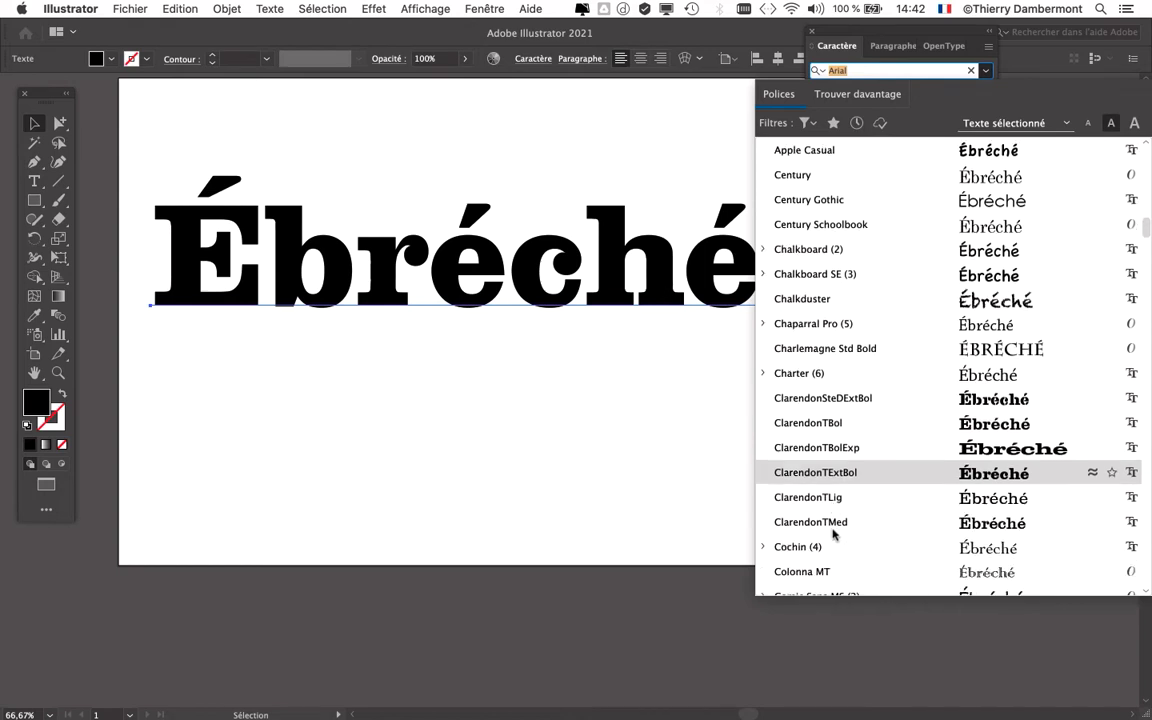
scroll(832, 532, down, 1)
scroll(831, 530, down, 2)
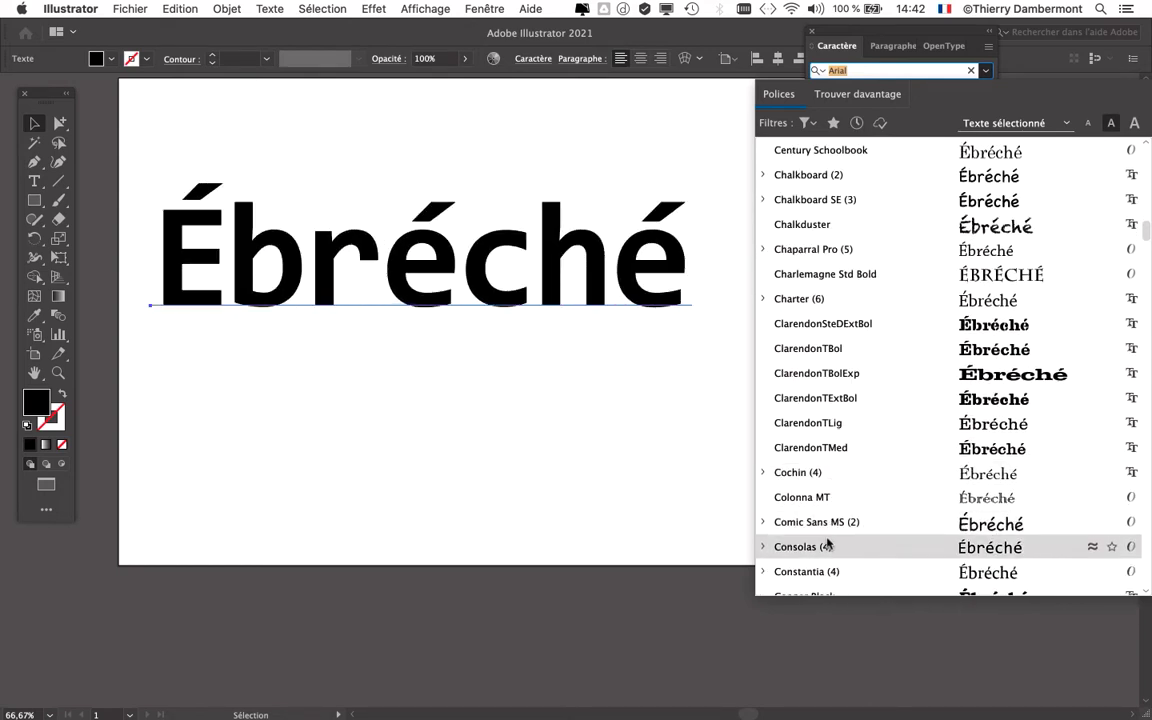
scroll(828, 546, down, 3)
scroll(829, 535, down, 1)
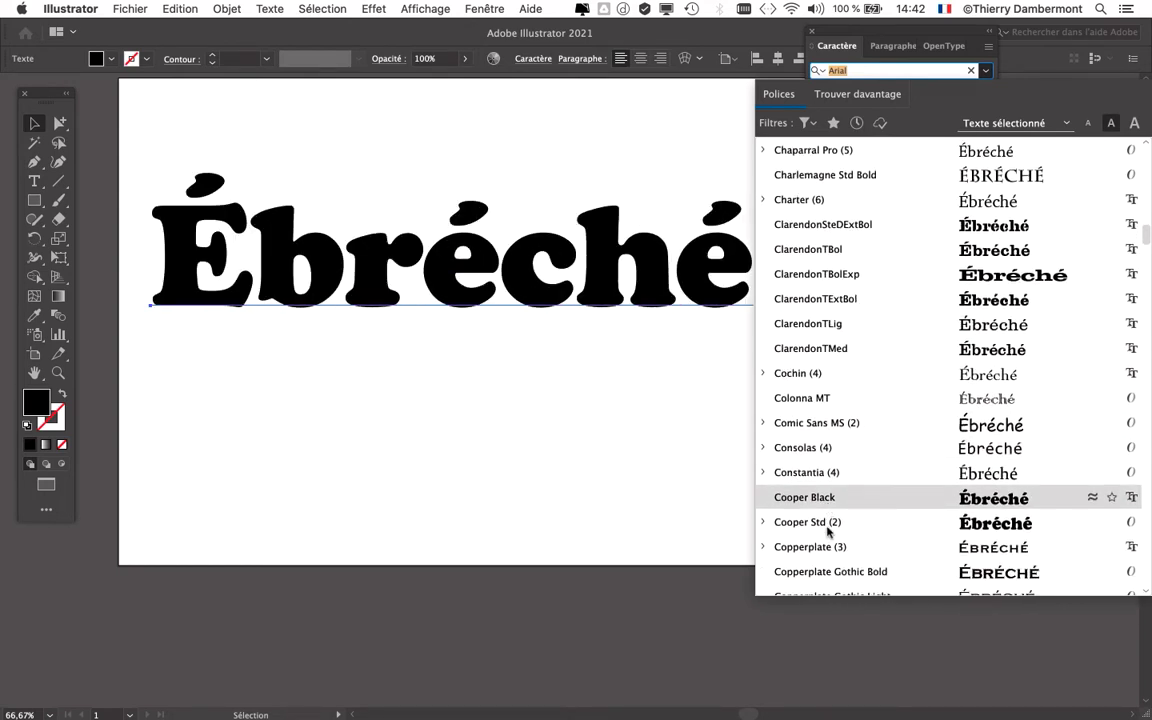
scroll(829, 530, down, 2)
scroll(829, 530, down, 1)
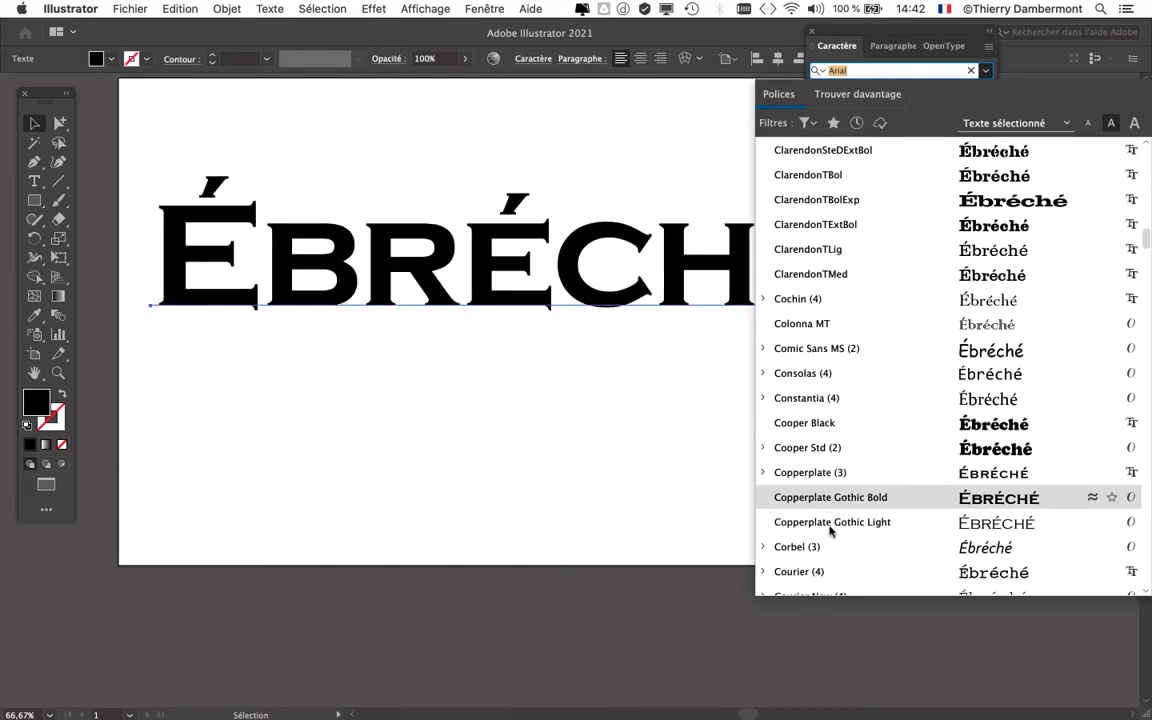
scroll(828, 528, down, 3)
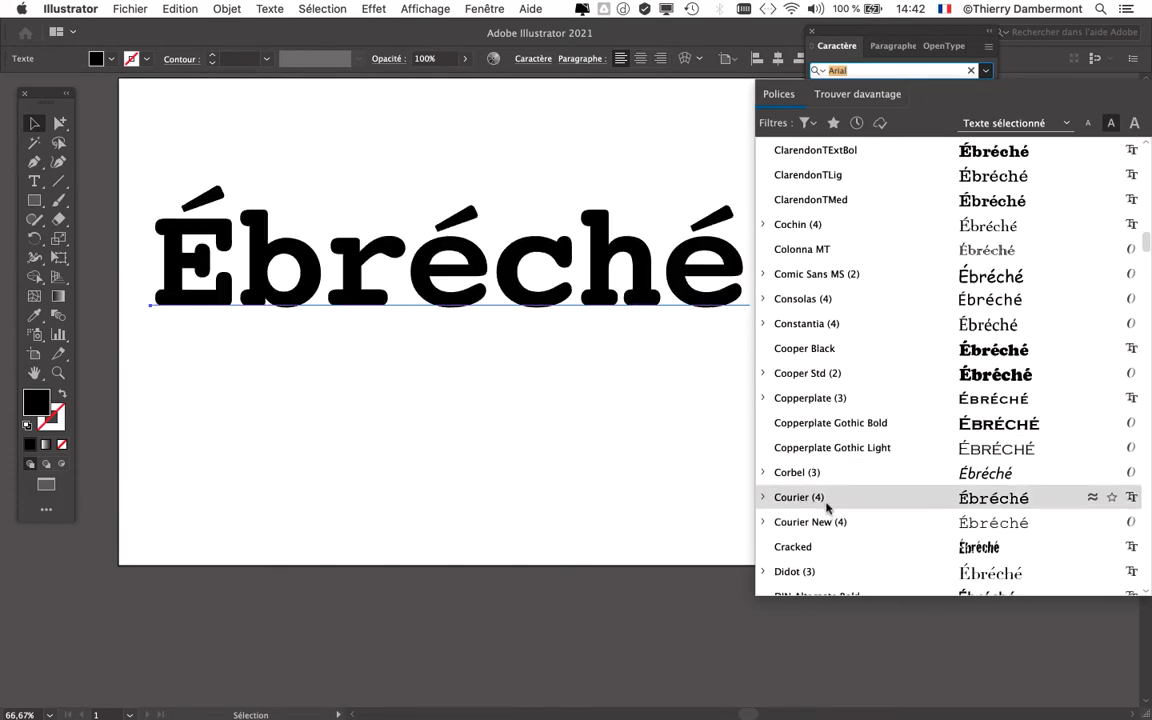
scroll(828, 515, down, 1)
scroll(828, 510, down, 5)
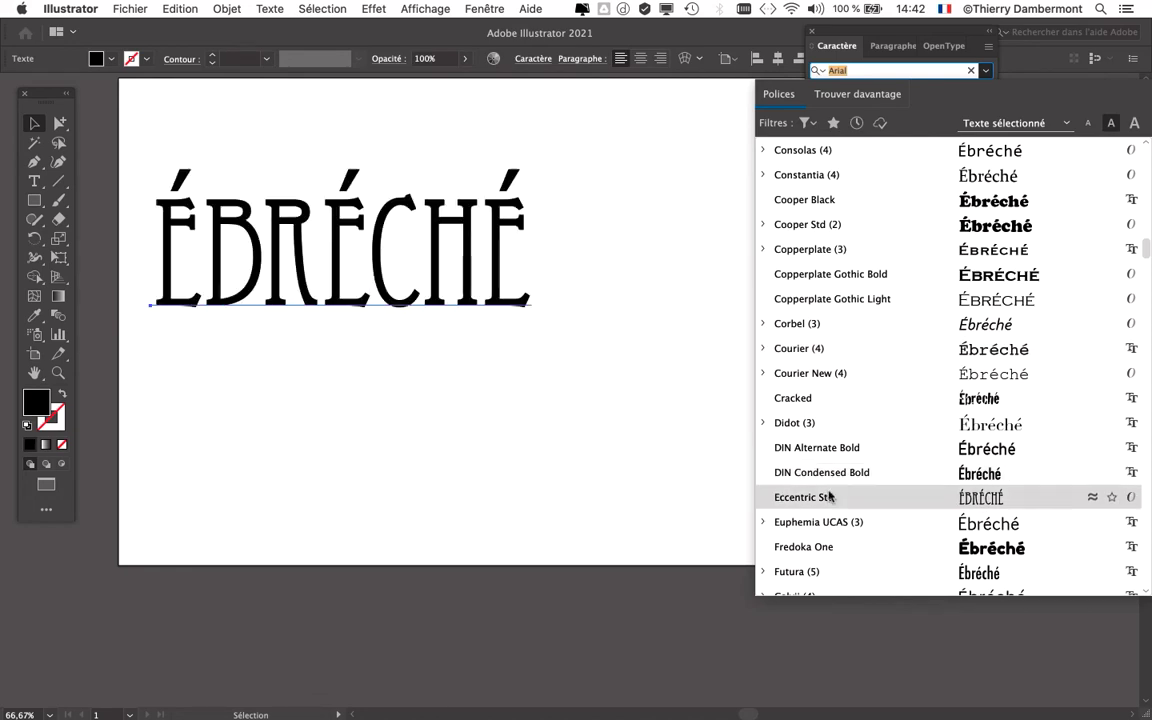
scroll(829, 497, down, 1)
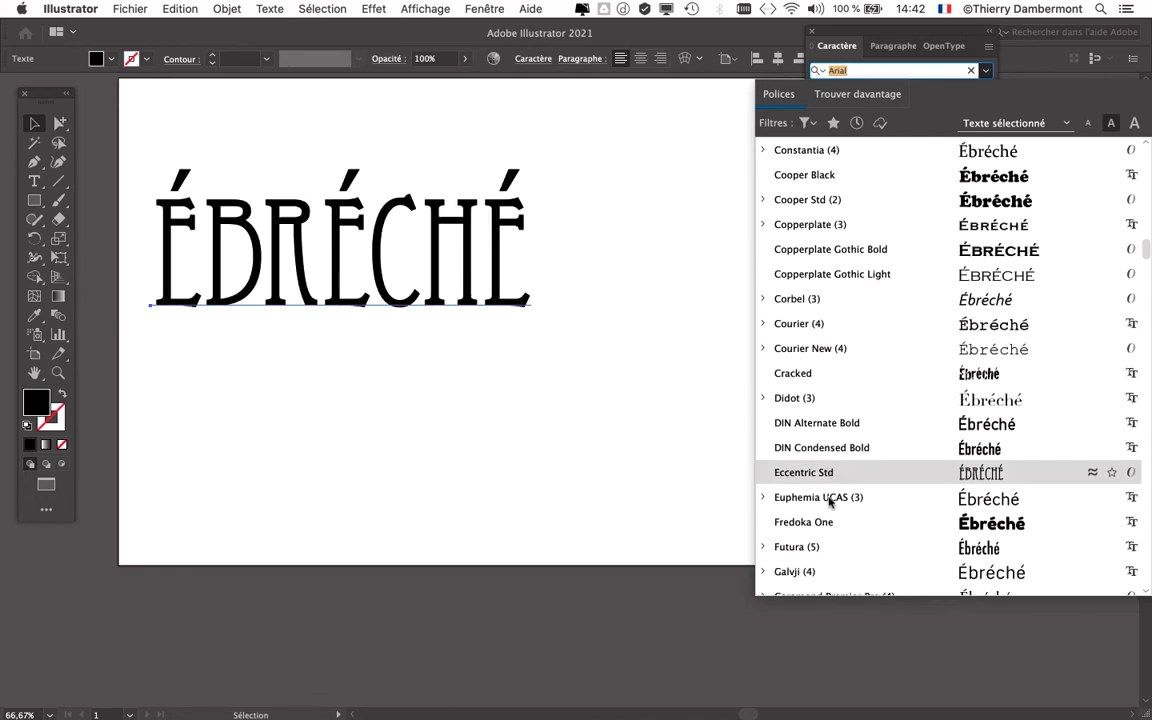
scroll(827, 520, down, 2)
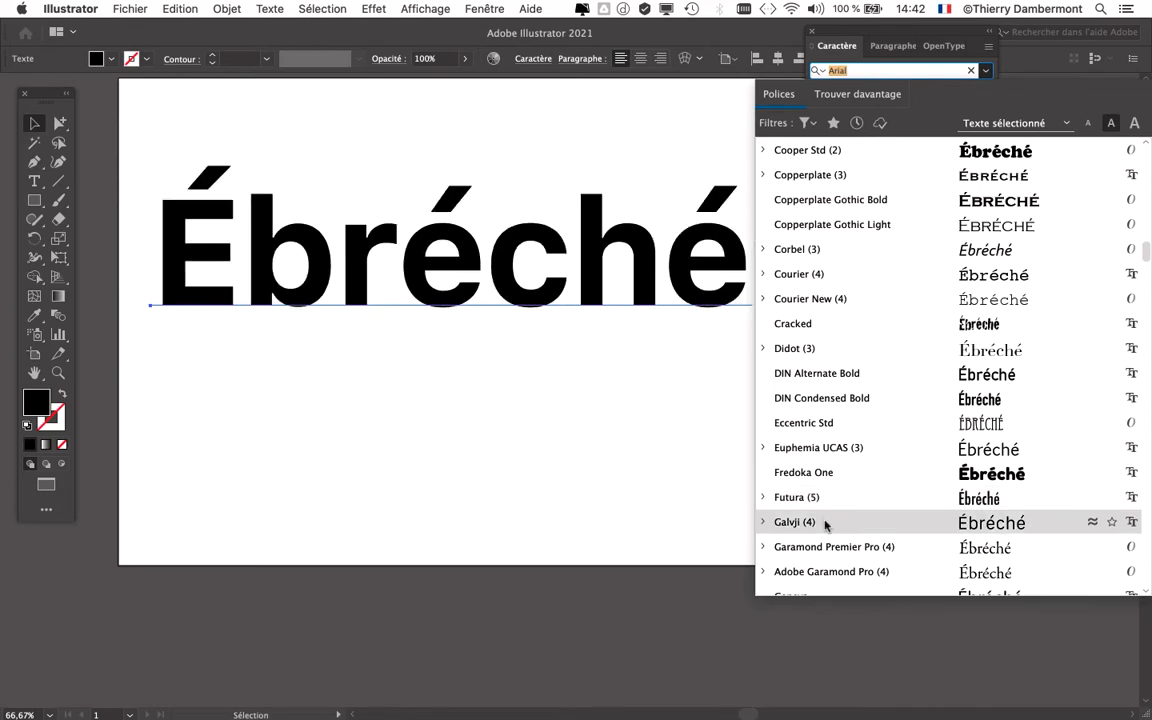
scroll(825, 522, down, 2)
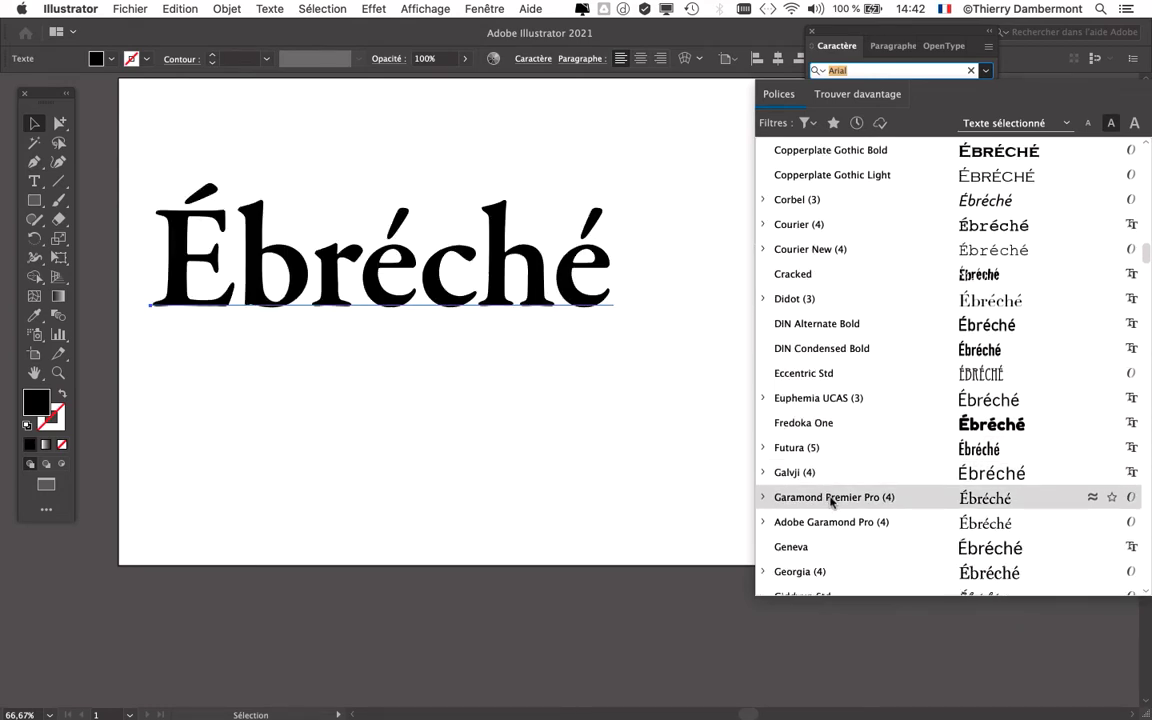
scroll(830, 508, down, 1)
scroll(828, 505, down, 2)
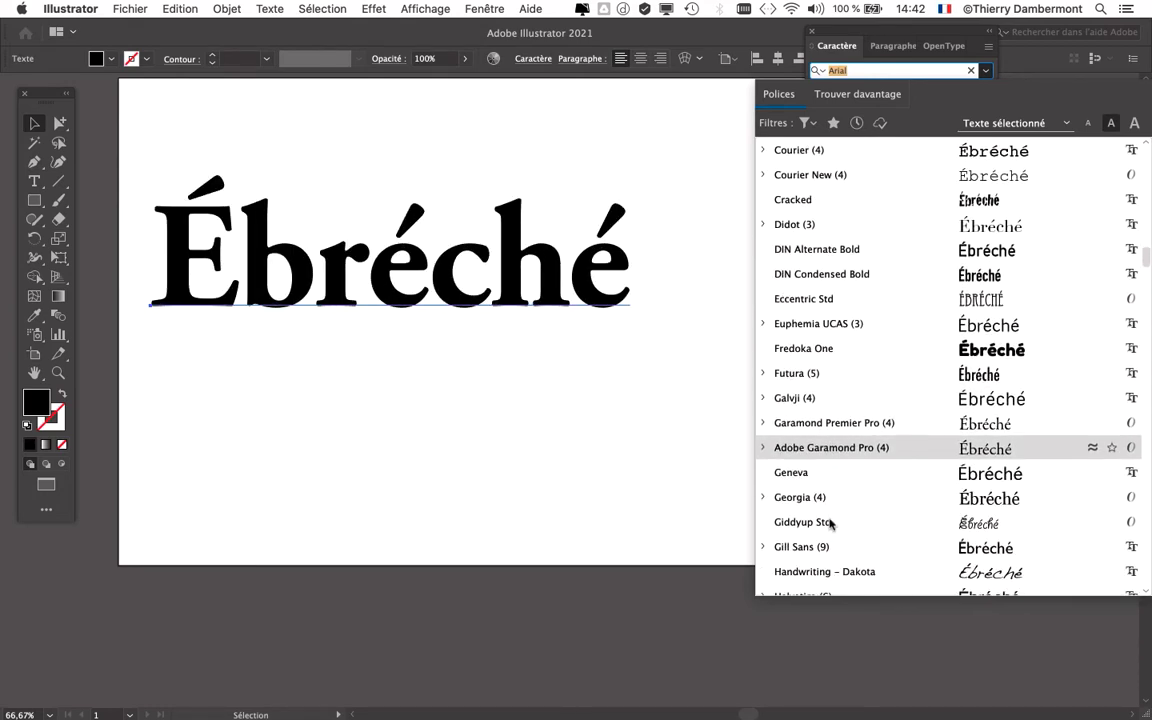
scroll(826, 502, down, 1)
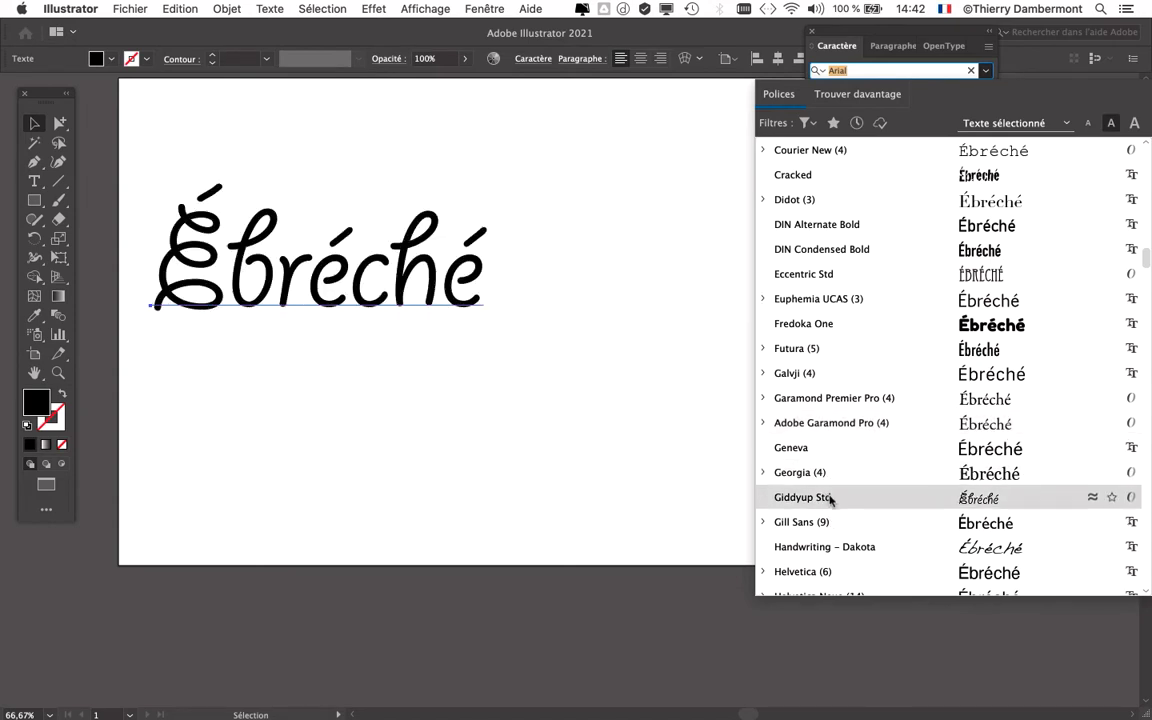
scroll(830, 520, down, 2)
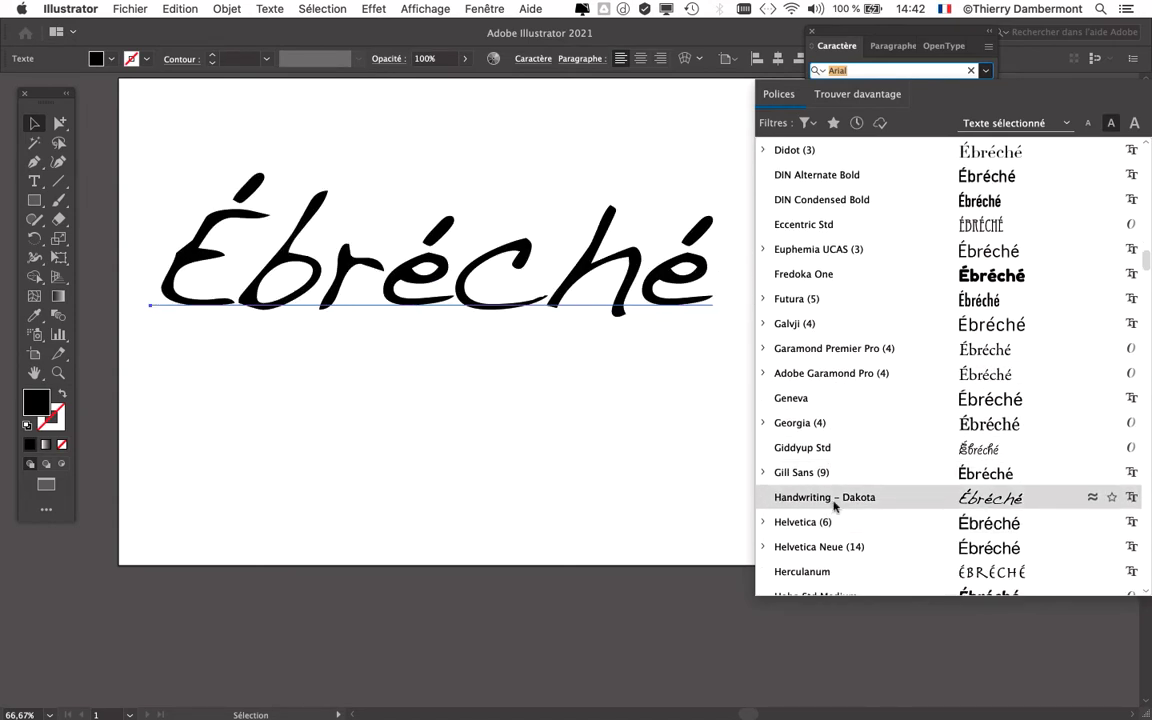
scroll(831, 520, down, 2)
scroll(831, 515, down, 2)
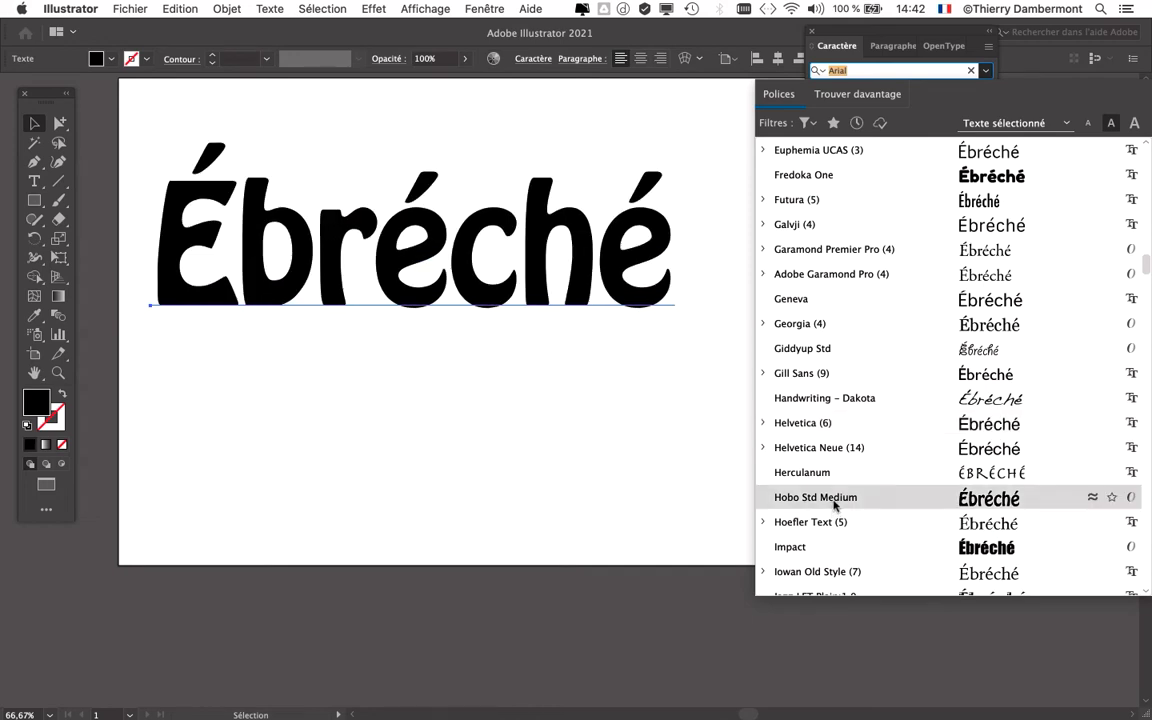
scroll(834, 505, down, 2)
scroll(834, 500, down, 2)
scroll(834, 497, down, 1)
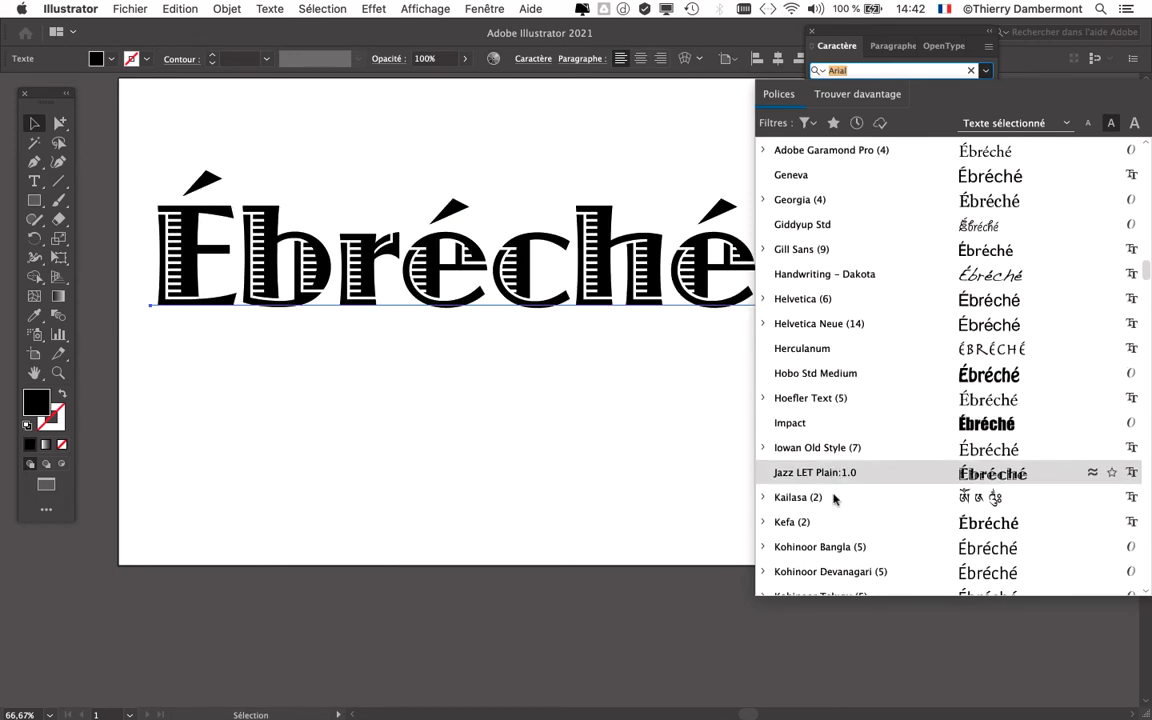
scroll(832, 520, down, 2)
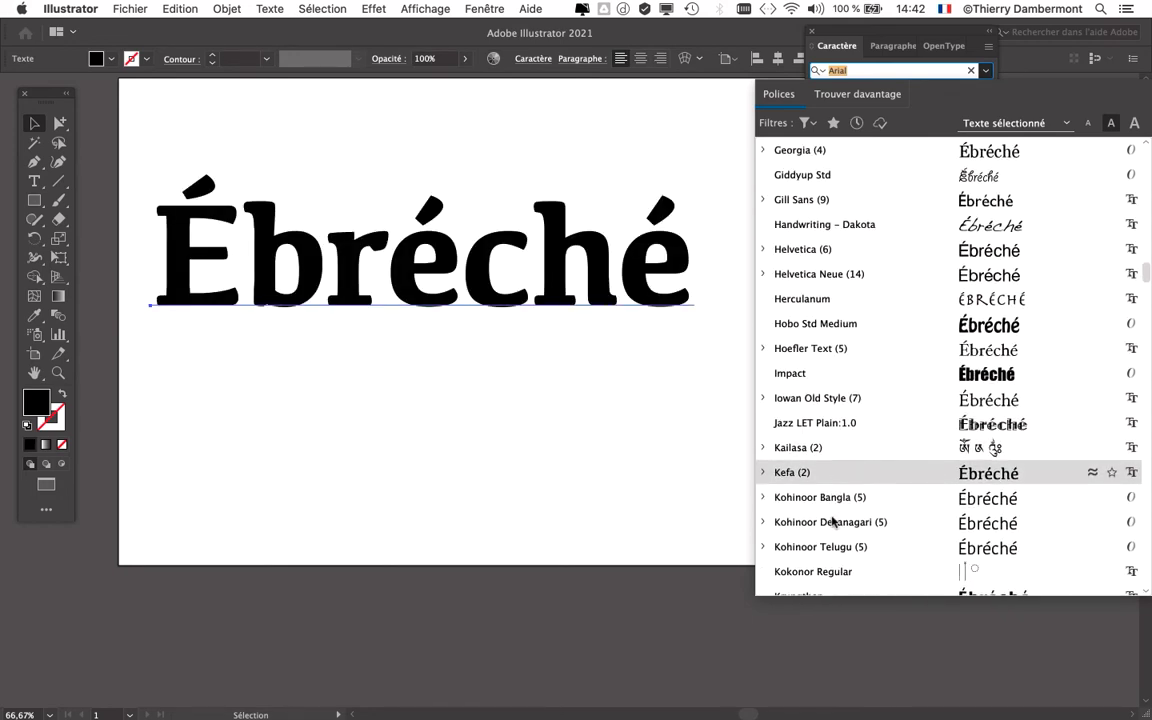
scroll(833, 525, down, 1)
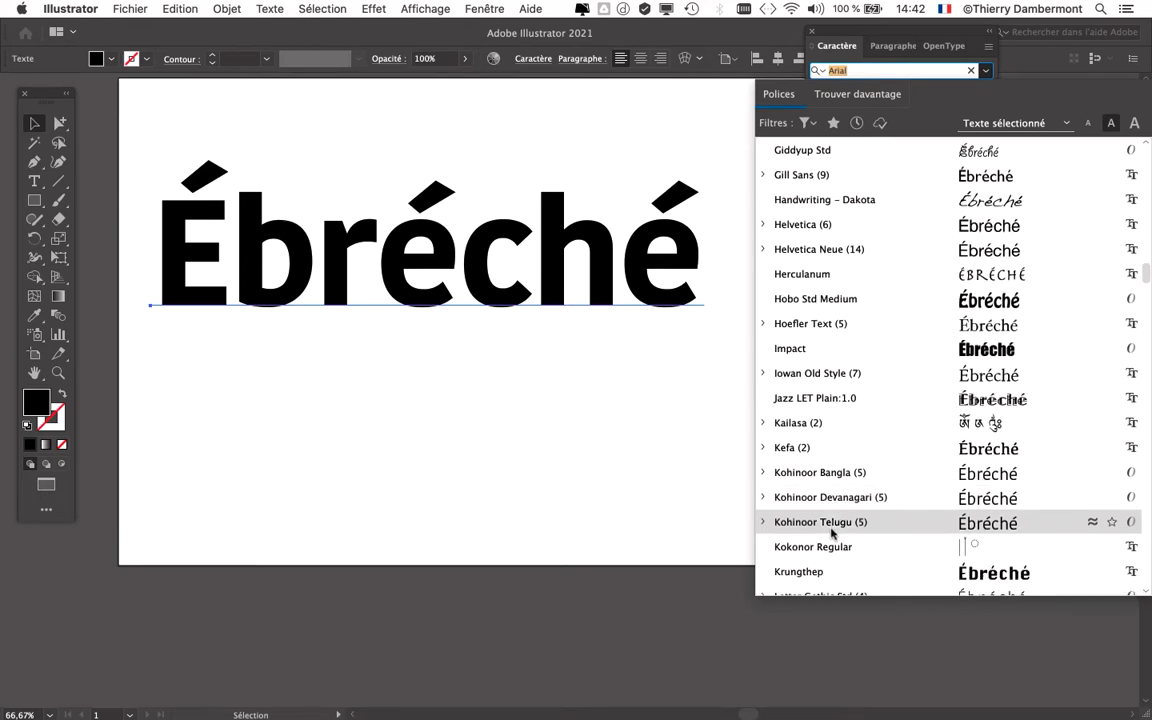
scroll(831, 556, down, 1)
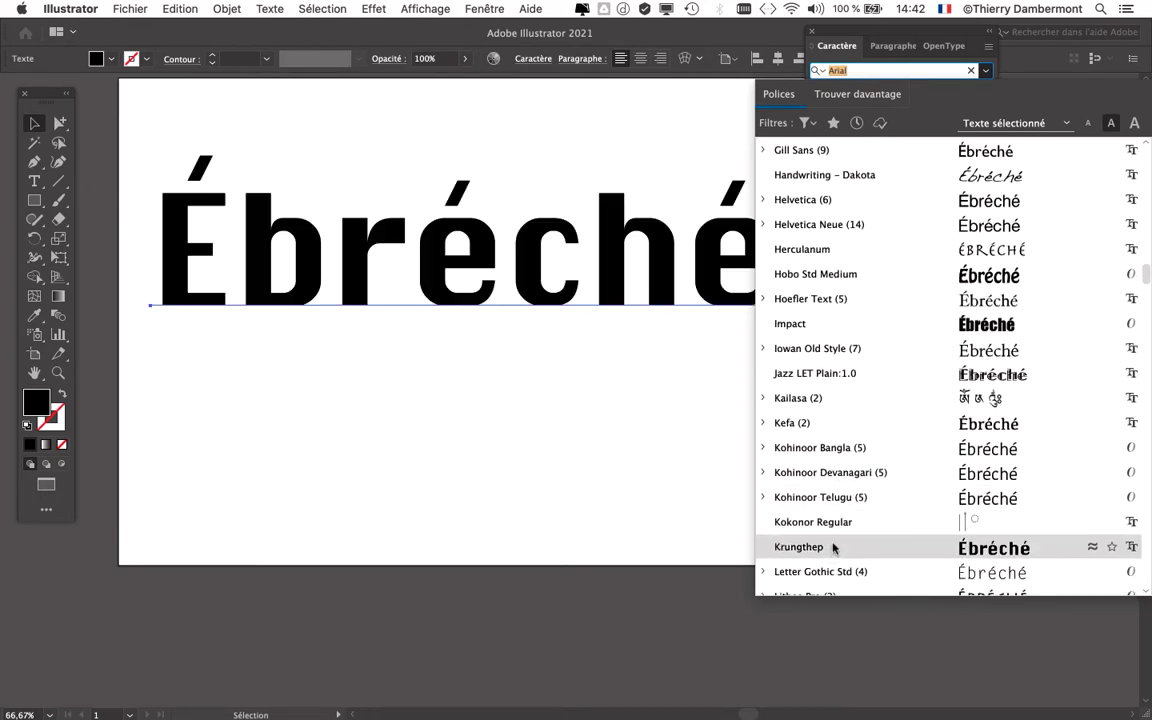
scroll(831, 548, down, 2)
scroll(833, 540, down, 1)
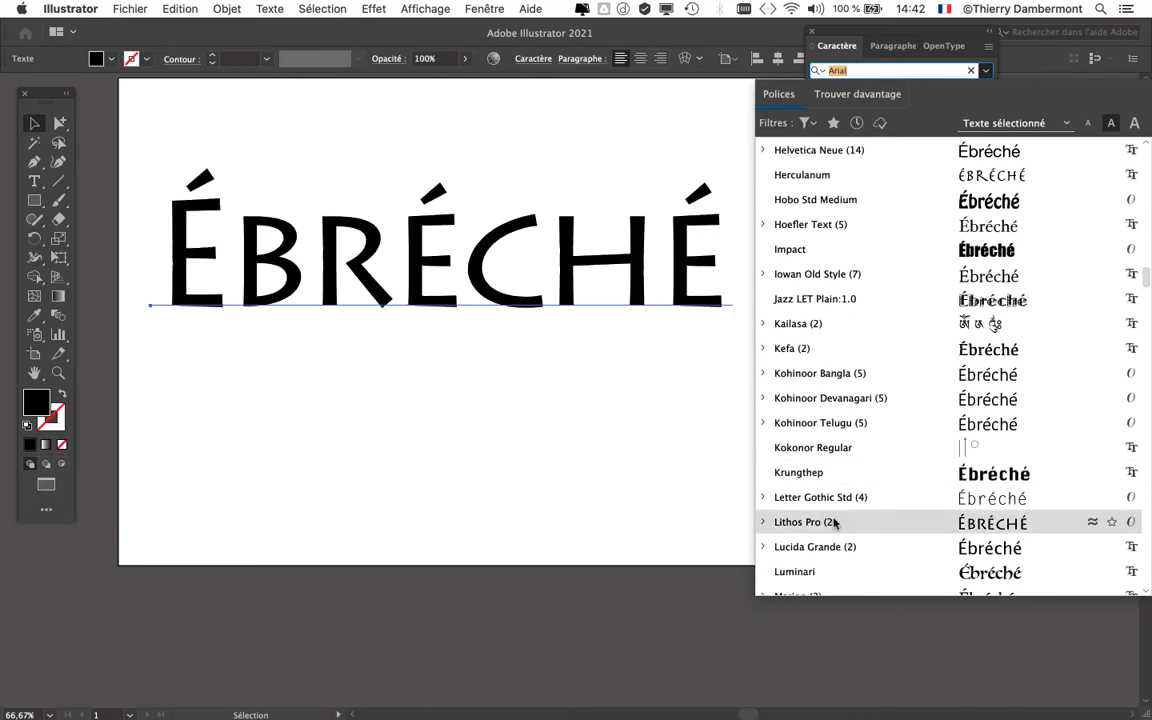
scroll(833, 520, down, 1)
scroll(832, 505, down, 2)
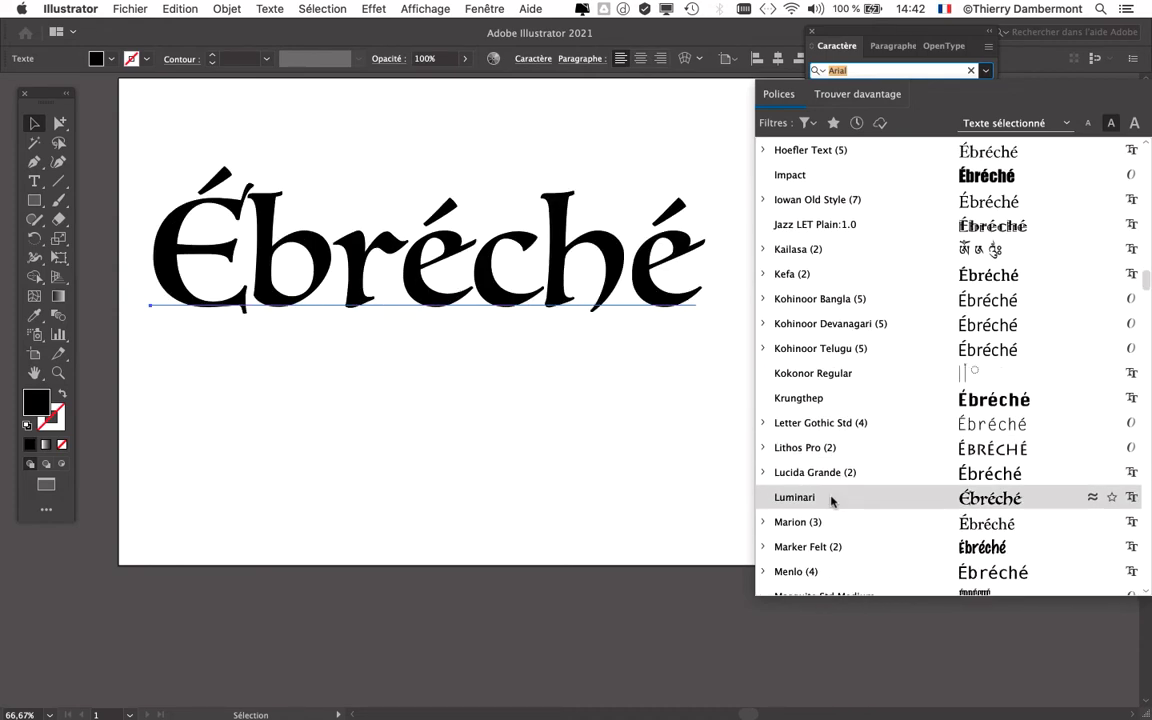
scroll(826, 522, down, 2)
scroll(826, 522, down, 1)
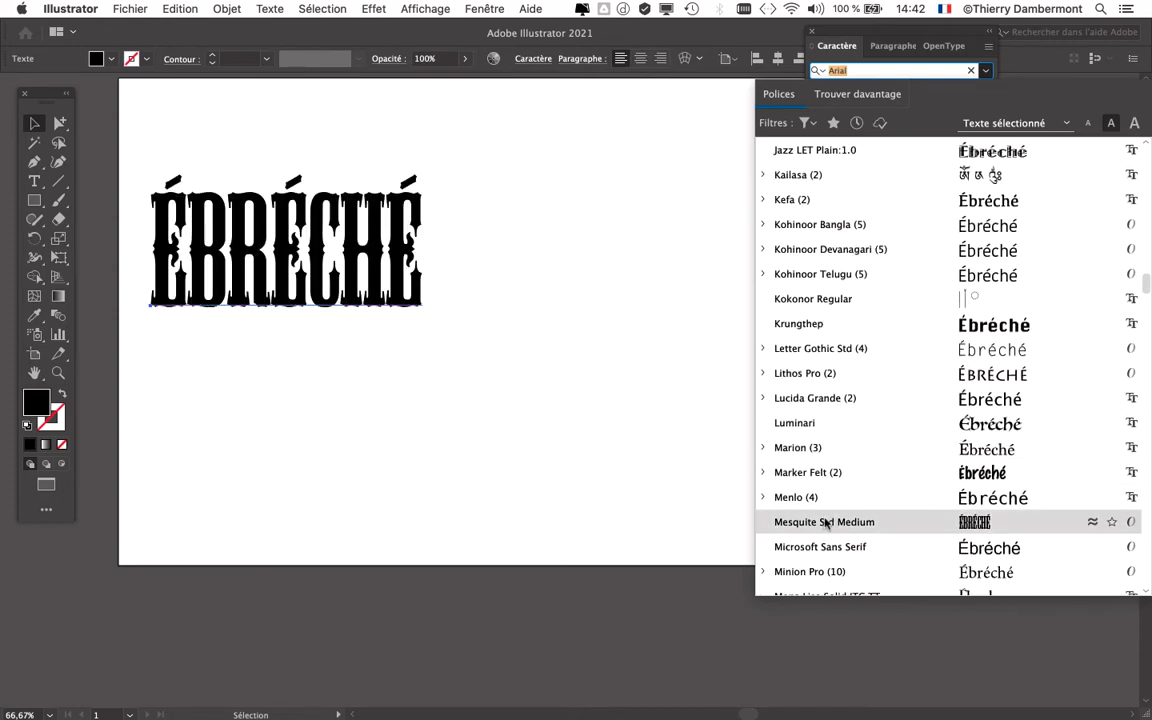
scroll(826, 522, down, 2)
scroll(826, 525, down, 1)
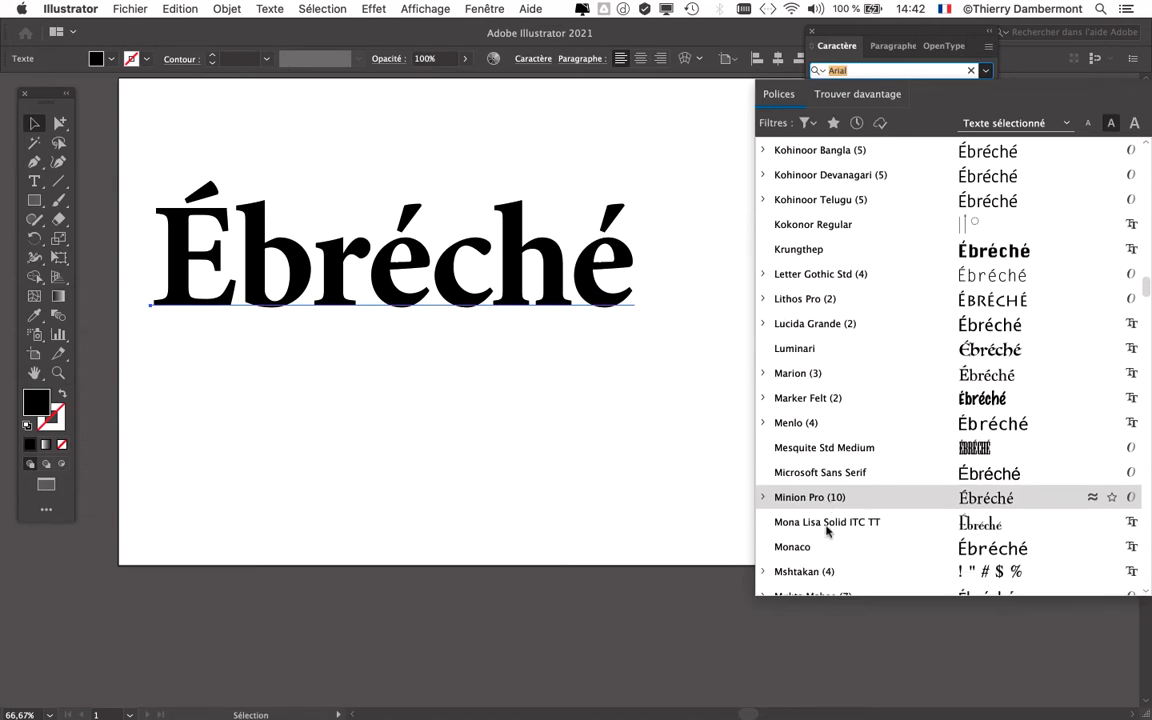
scroll(828, 530, down, 2)
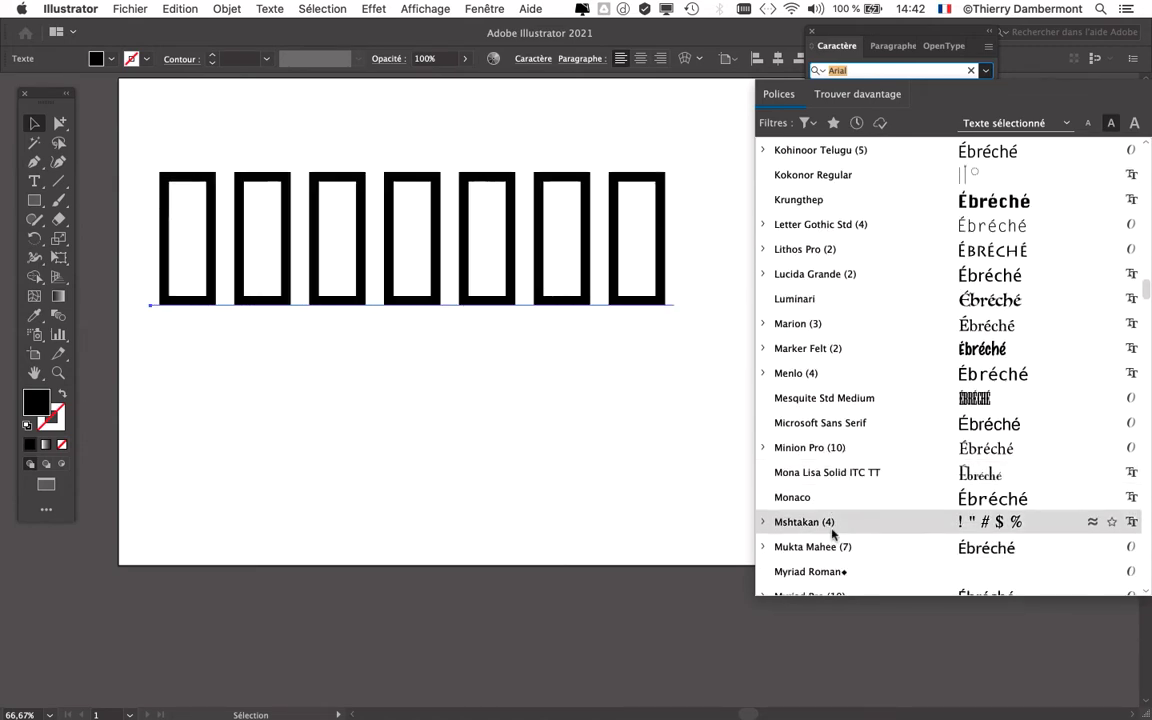
scroll(831, 553, down, 2)
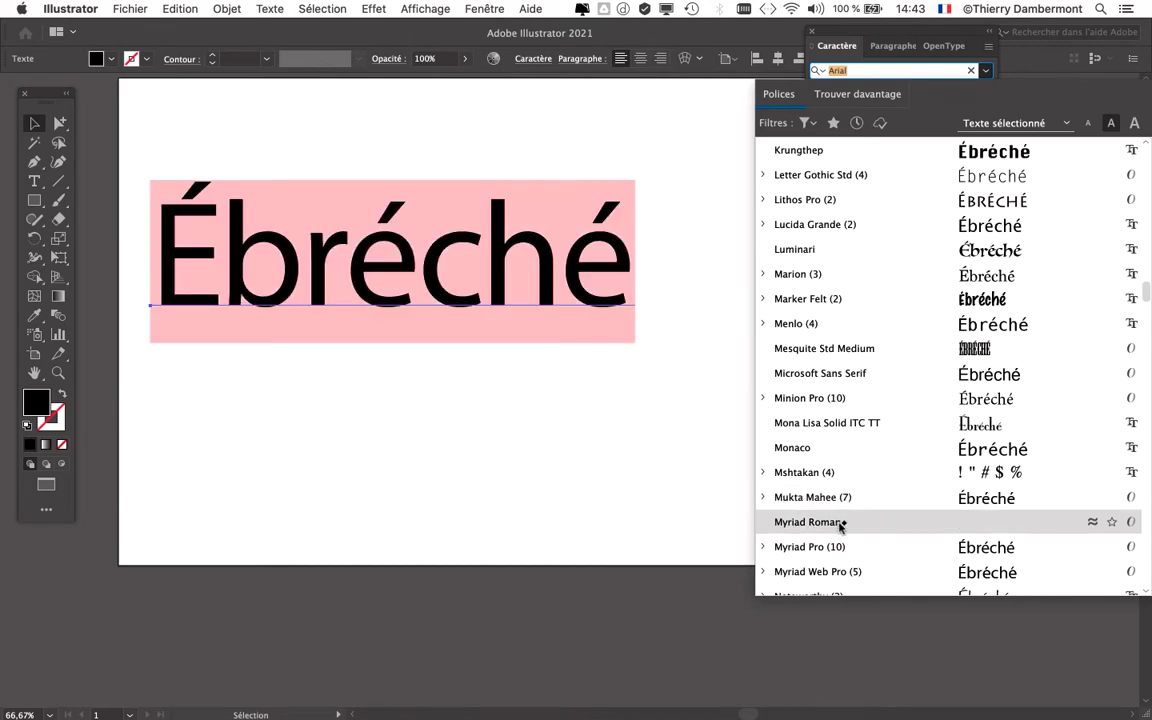
scroll(840, 527, down, 1)
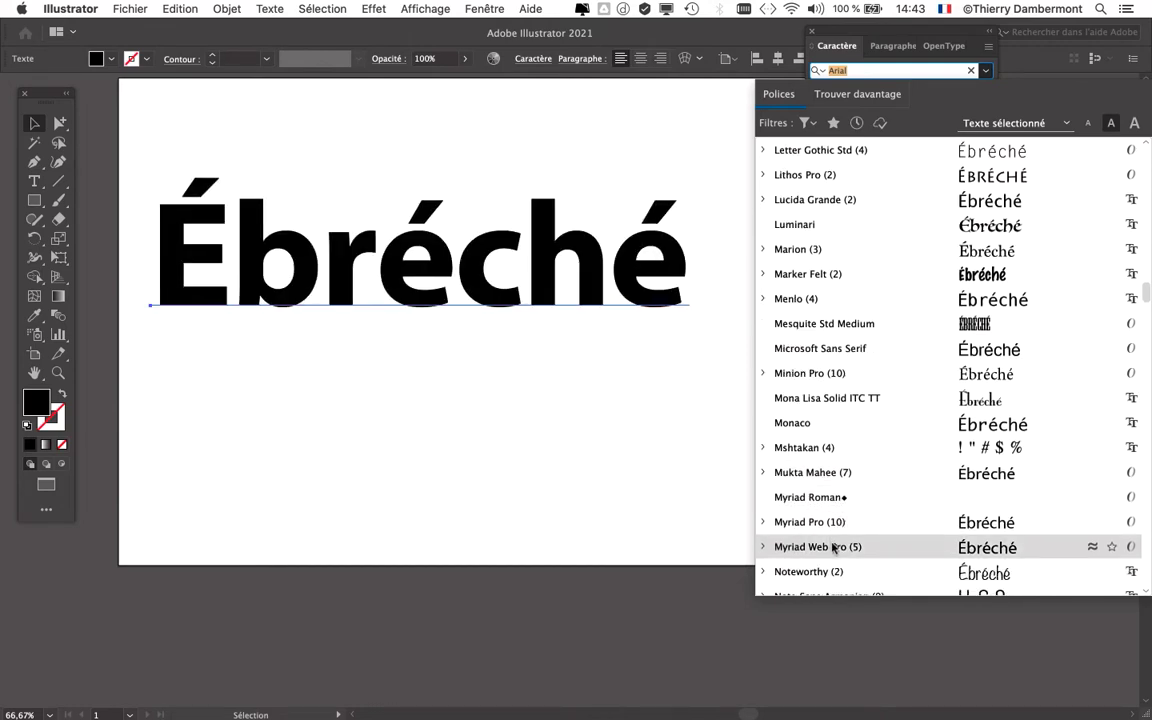
Close the font list keeping Arial Bold, reselect Ébréché, and fit the artboard in the window
click(533, 637)
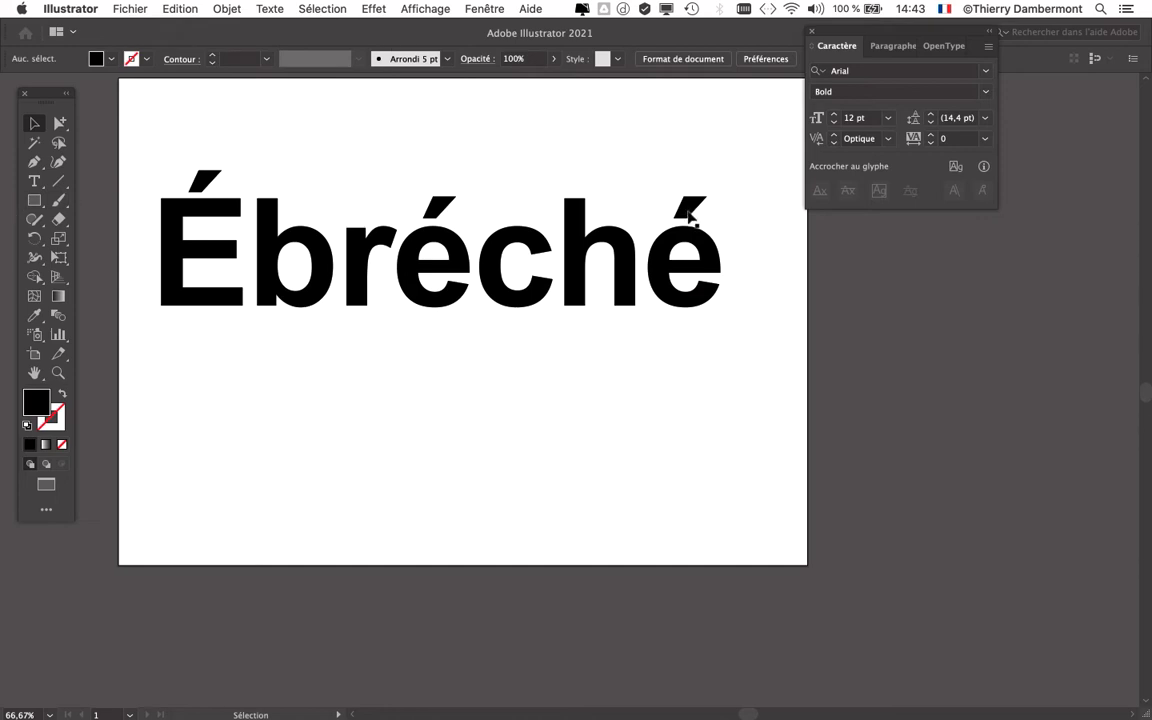
drag(857, 35, 906, 116)
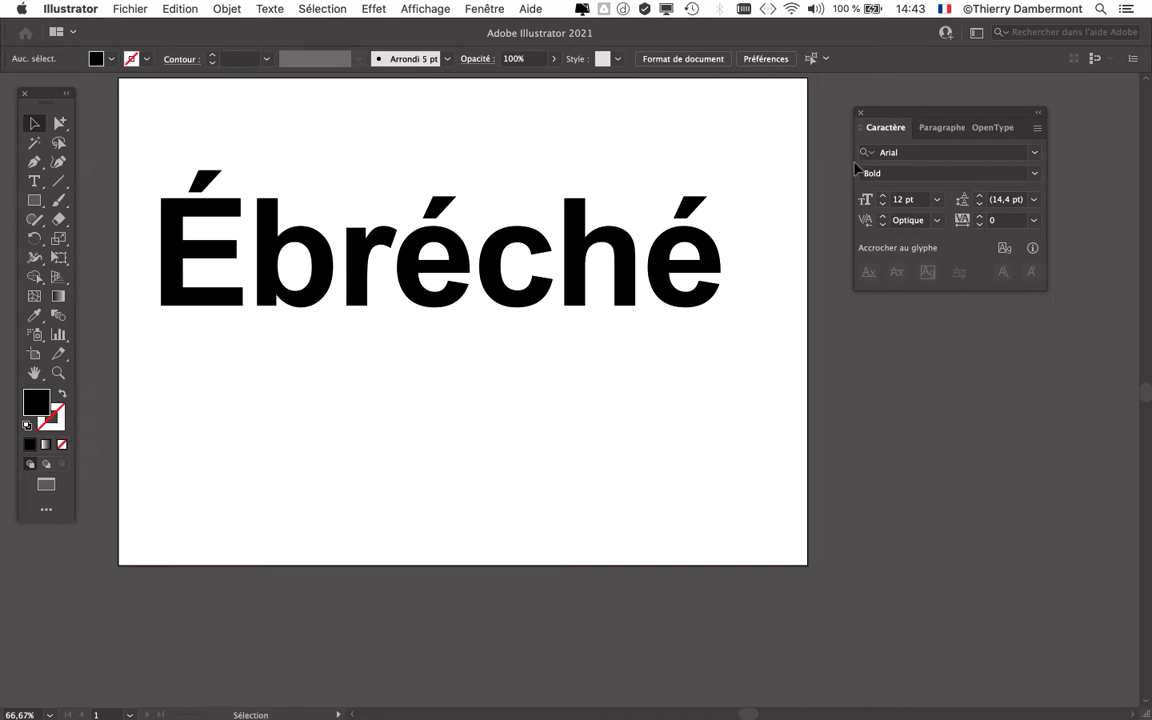
drag(626, 197, 645, 217)
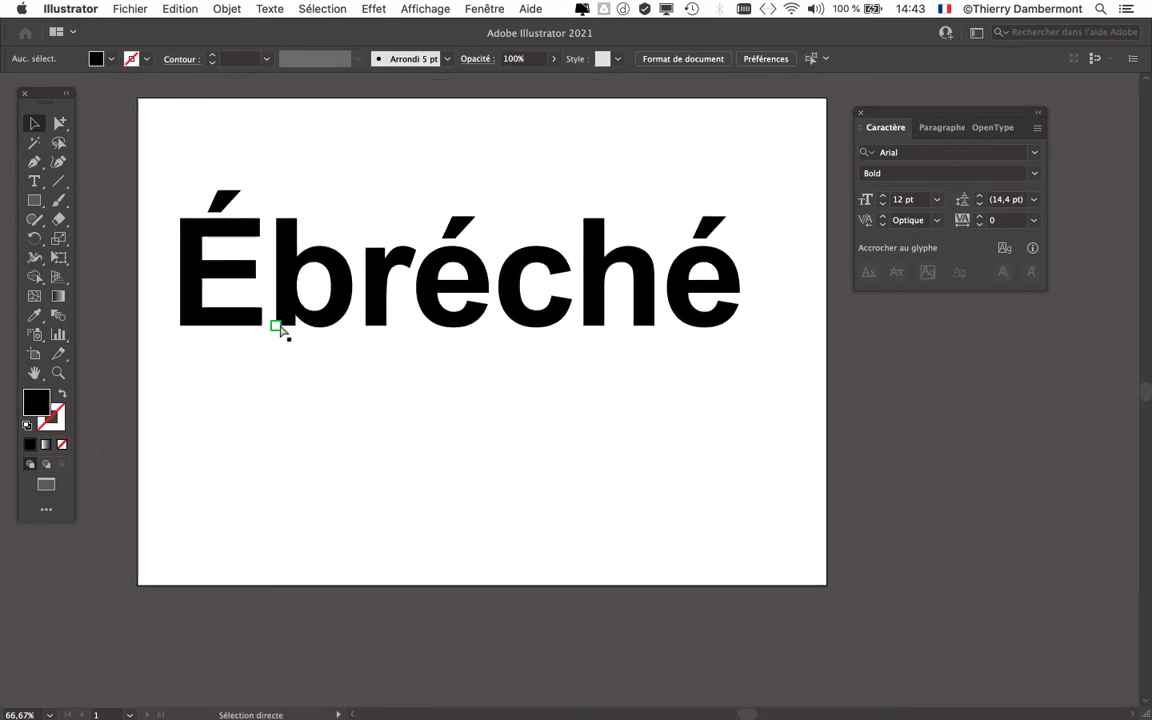
click(283, 329)
click(202, 326)
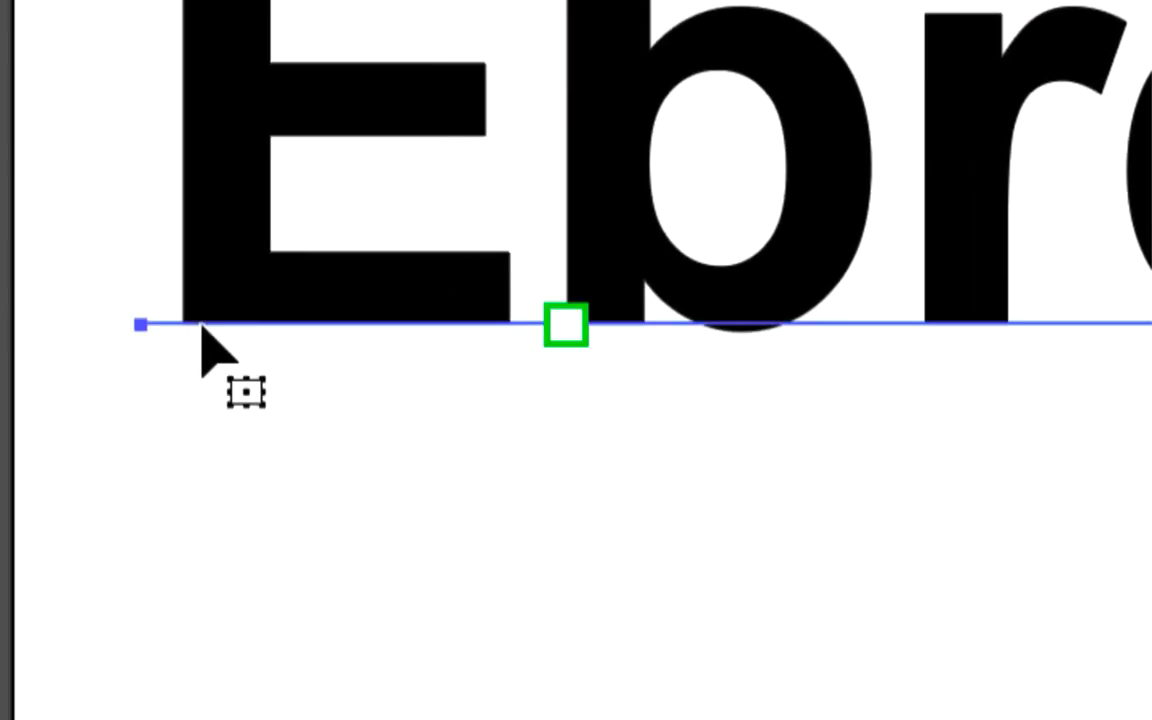
key(super+0)
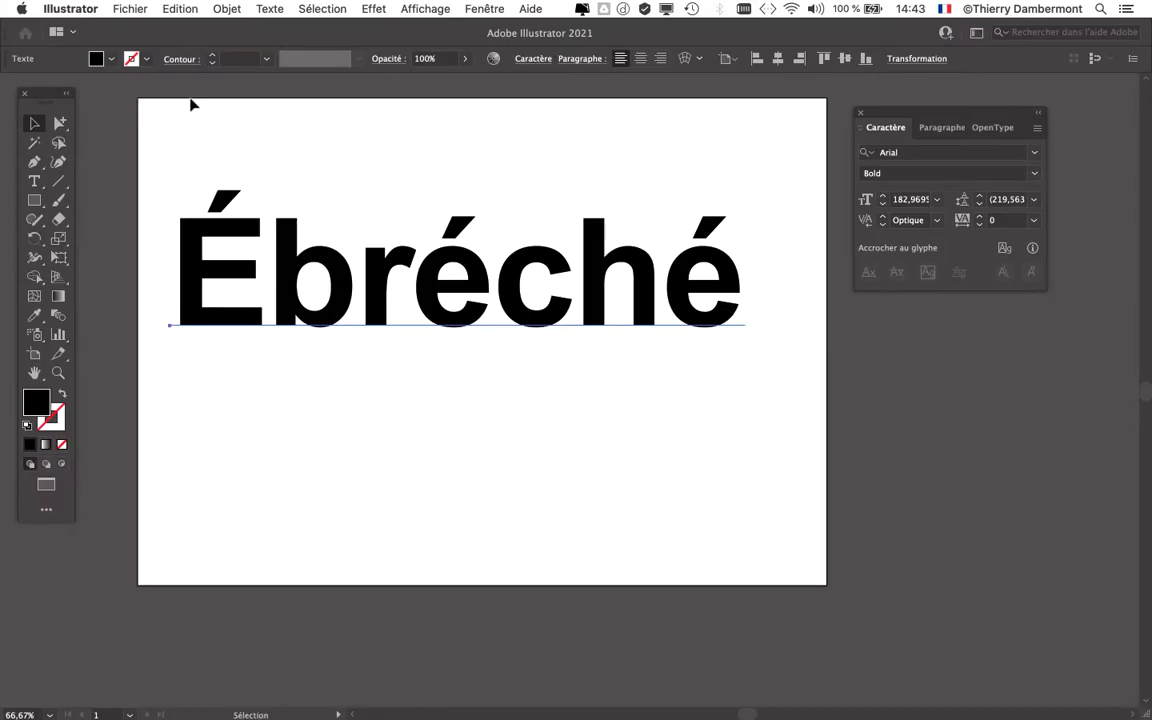
With Ébréché selected, make the stroke the active colour in the toolbar
drag(908, 110, 968, 108)
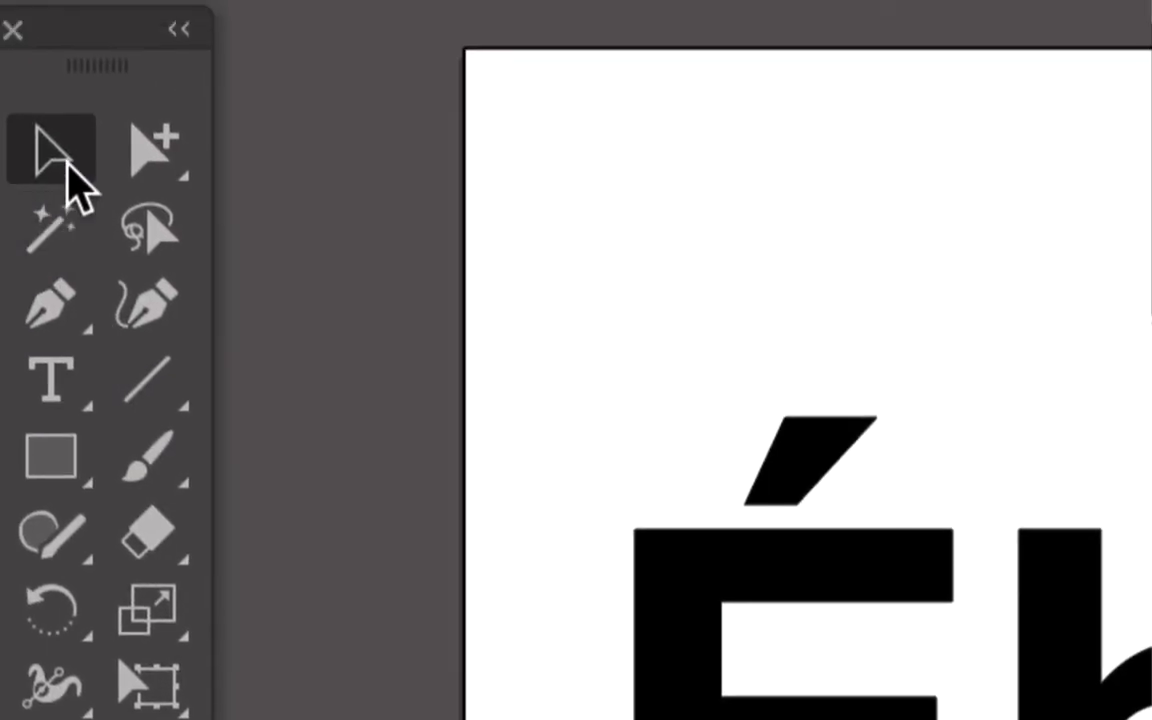
click(64, 172)
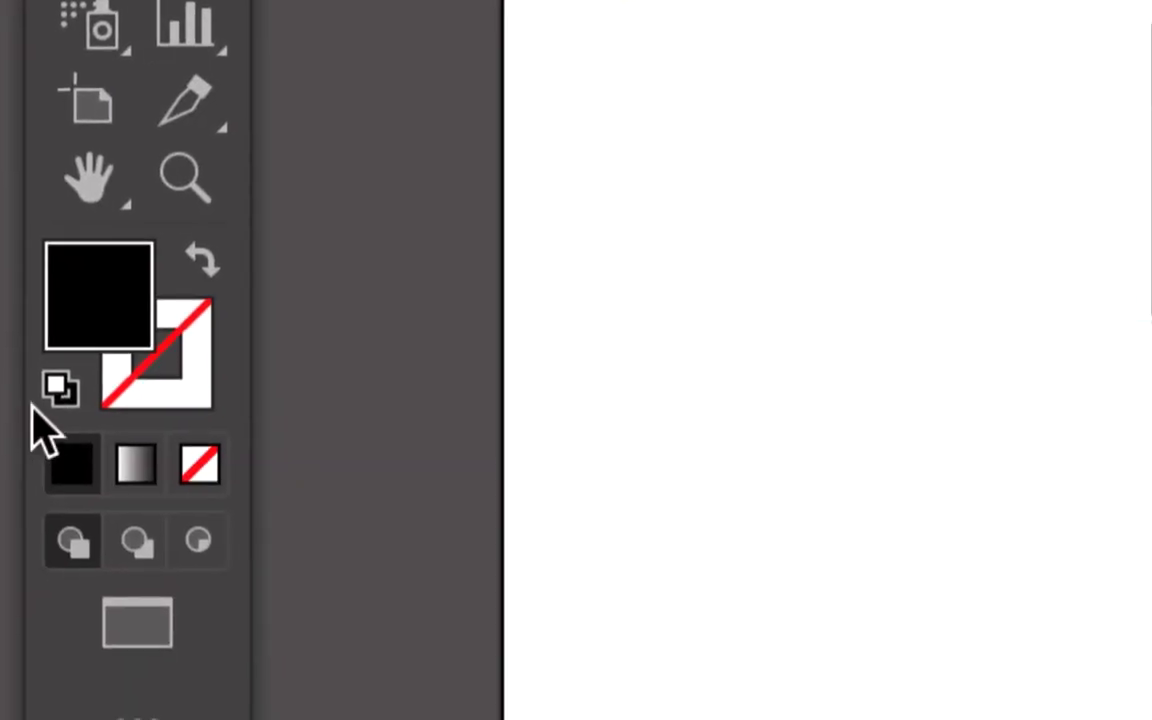
click(48, 402)
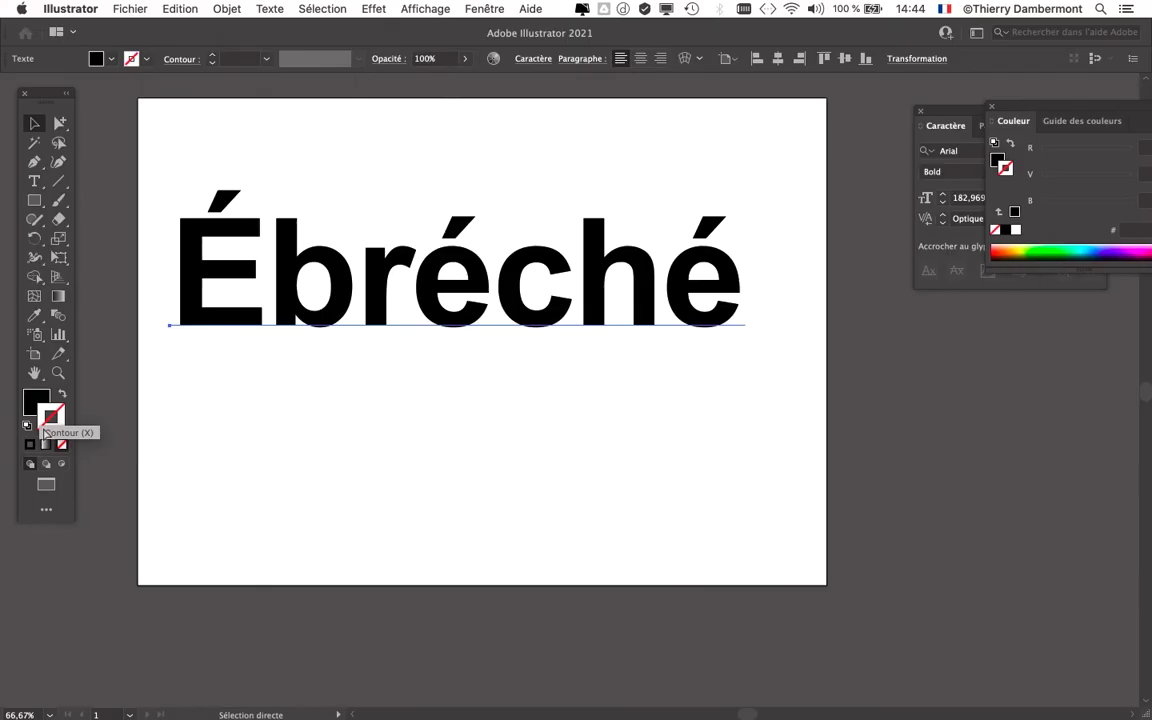
click(500, 7)
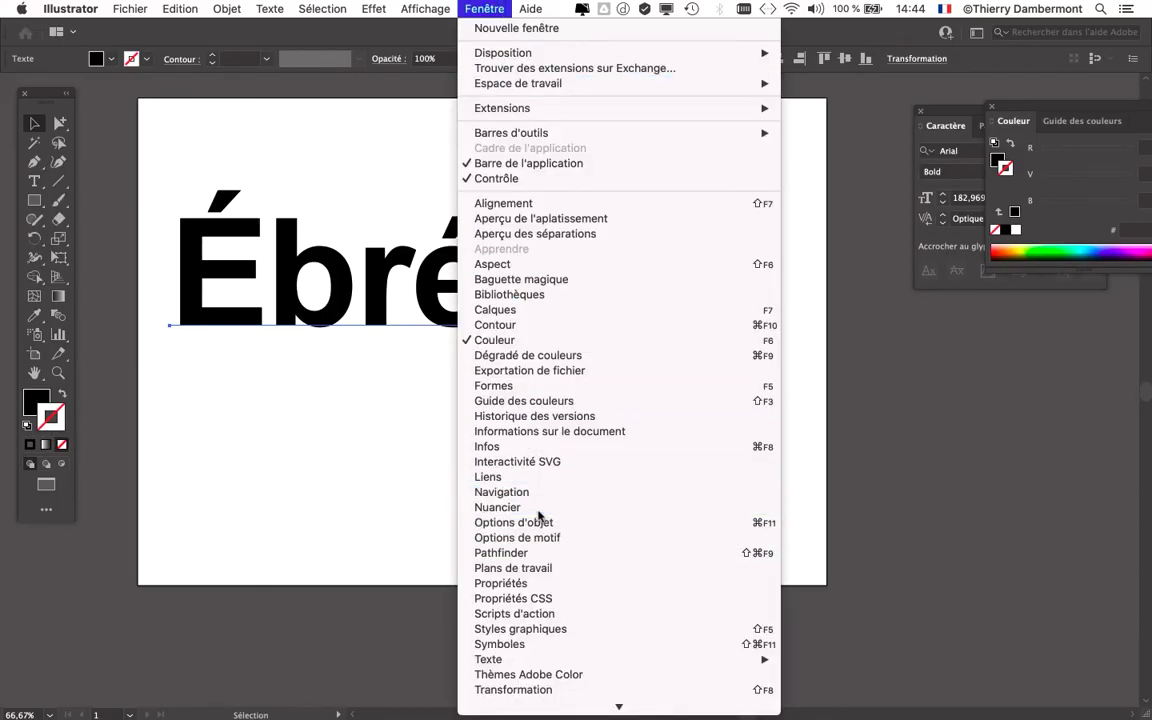
Show the Nuancier panel and apply the black Noir swatch to Ébréché's stroke
click(497, 507)
drag(878, 80, 794, 333)
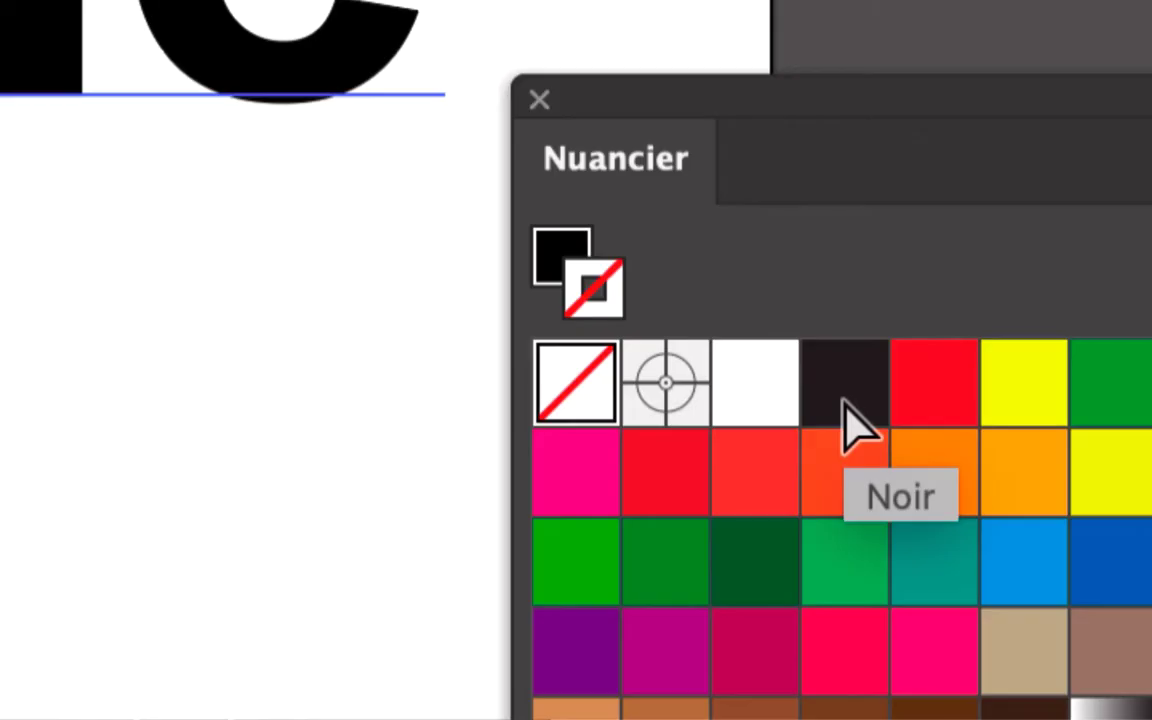
click(846, 402)
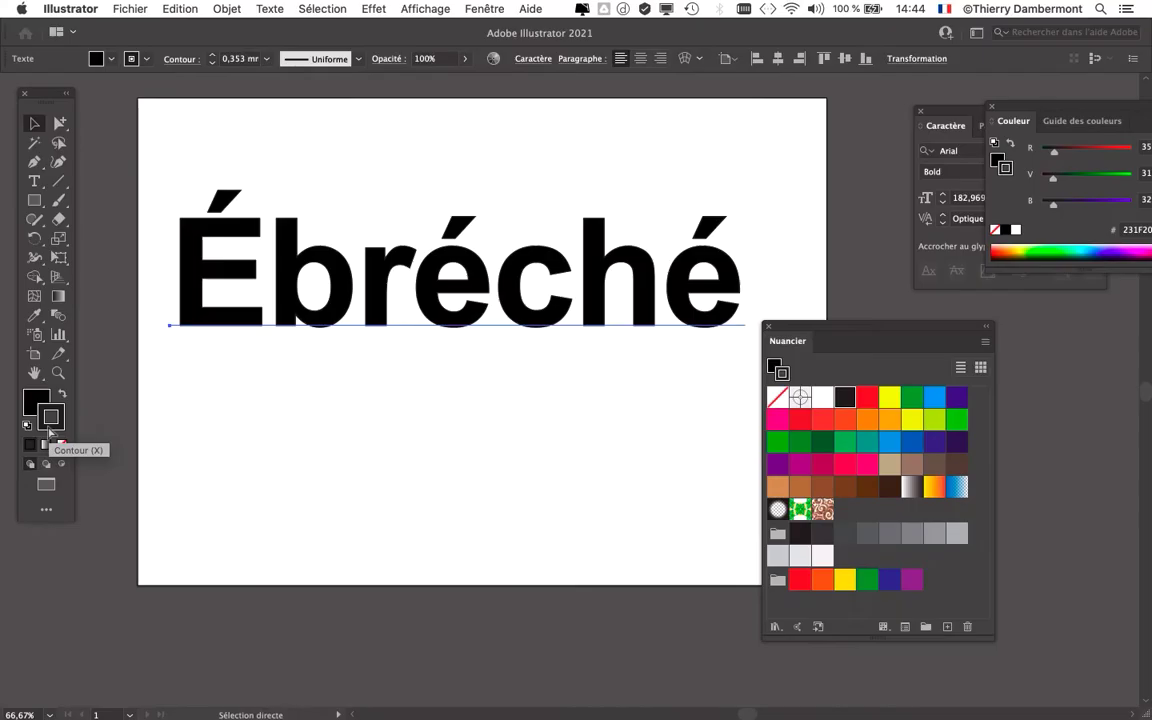
drag(777, 326, 908, 345)
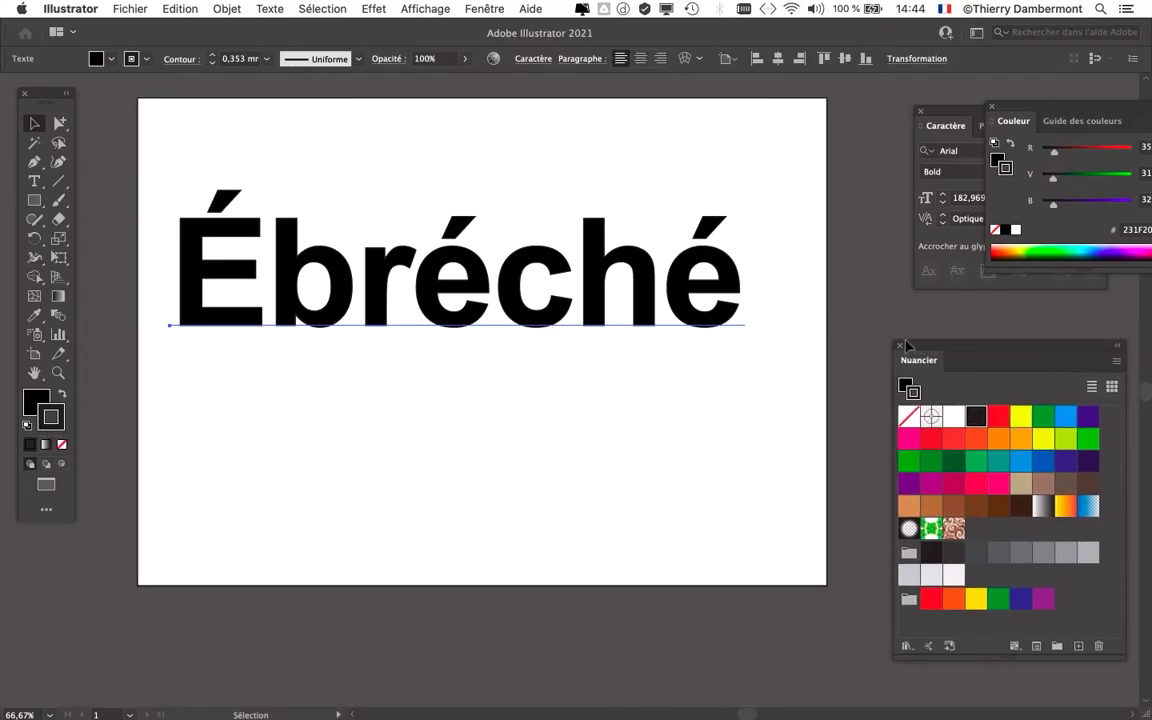
click(488, 8)
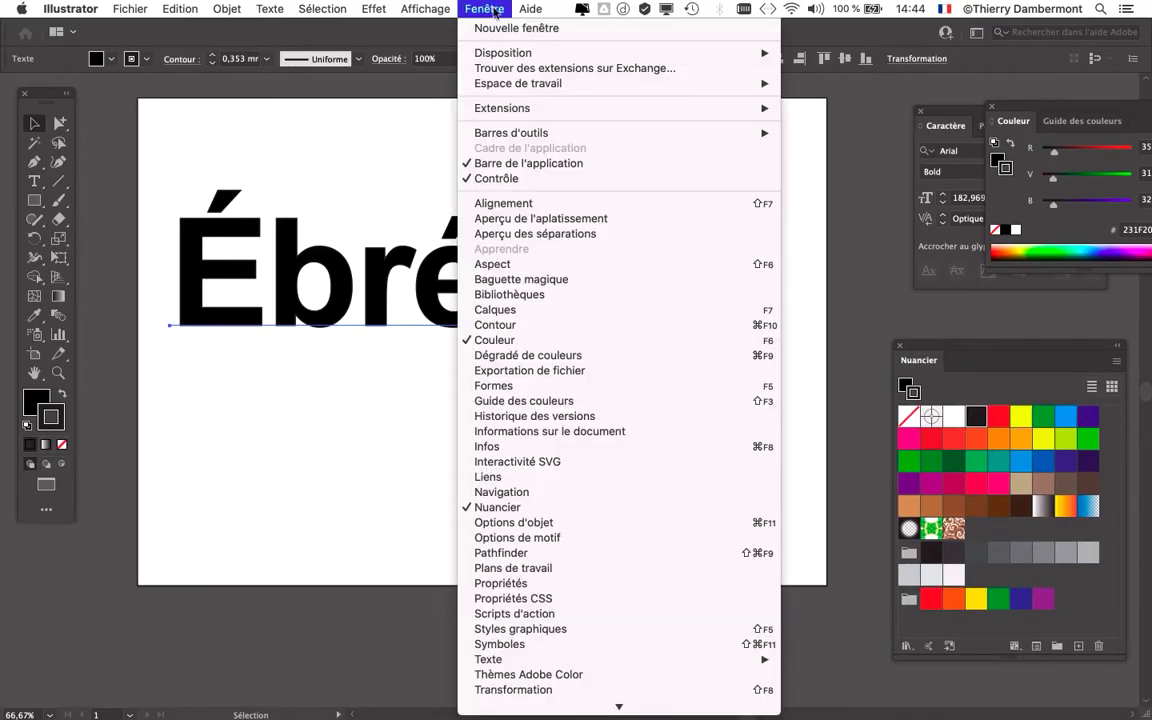
Show the Contour panel near the top centre and adjust the Graisse weight to 2 mm
click(521, 327)
drag(873, 110, 510, 118)
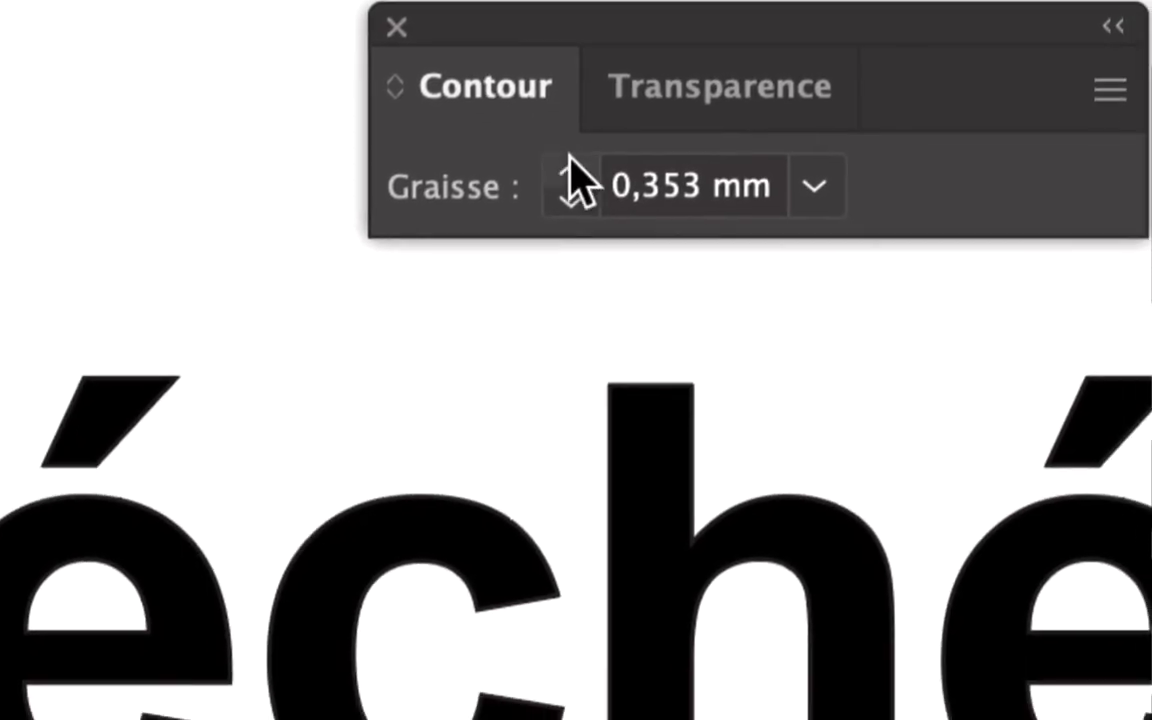
click(567, 168)
click(567, 168)
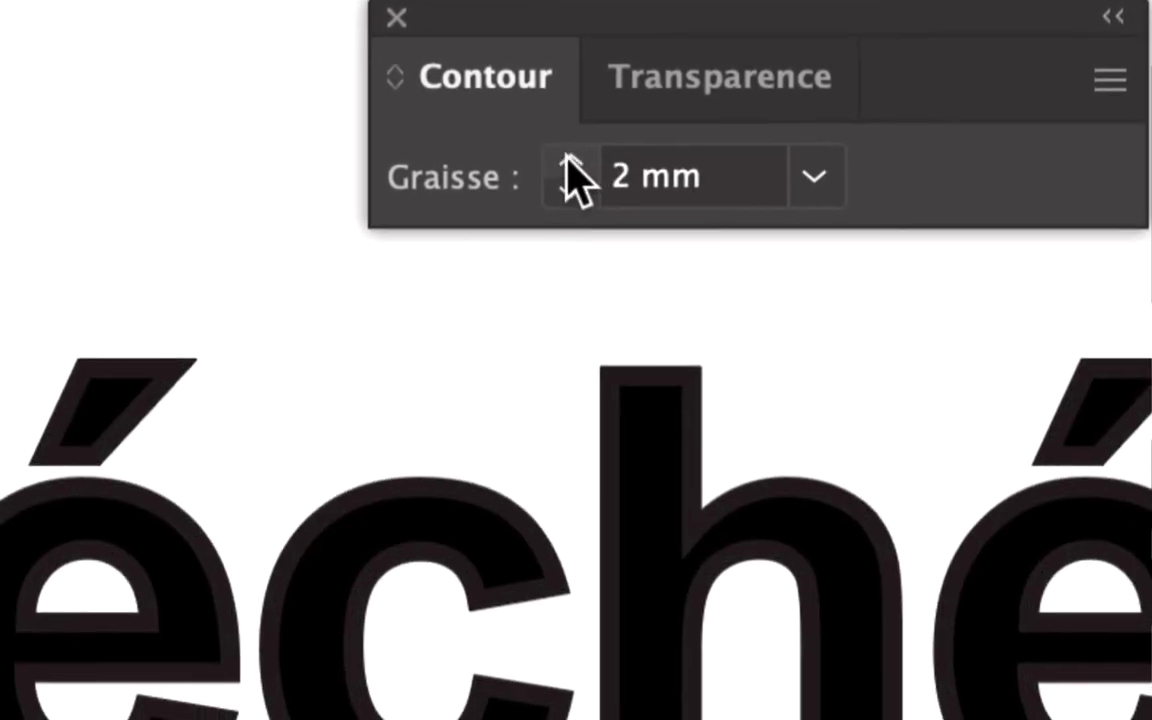
click(570, 168)
click(570, 168)
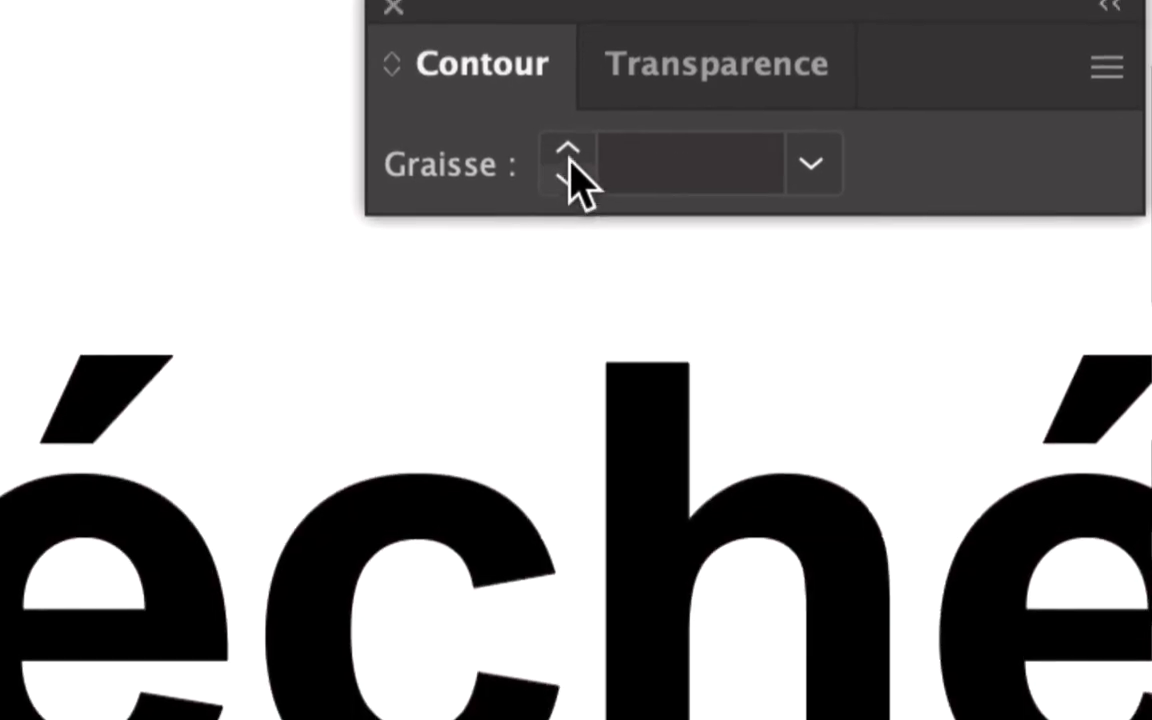
click(570, 142)
click(570, 142)
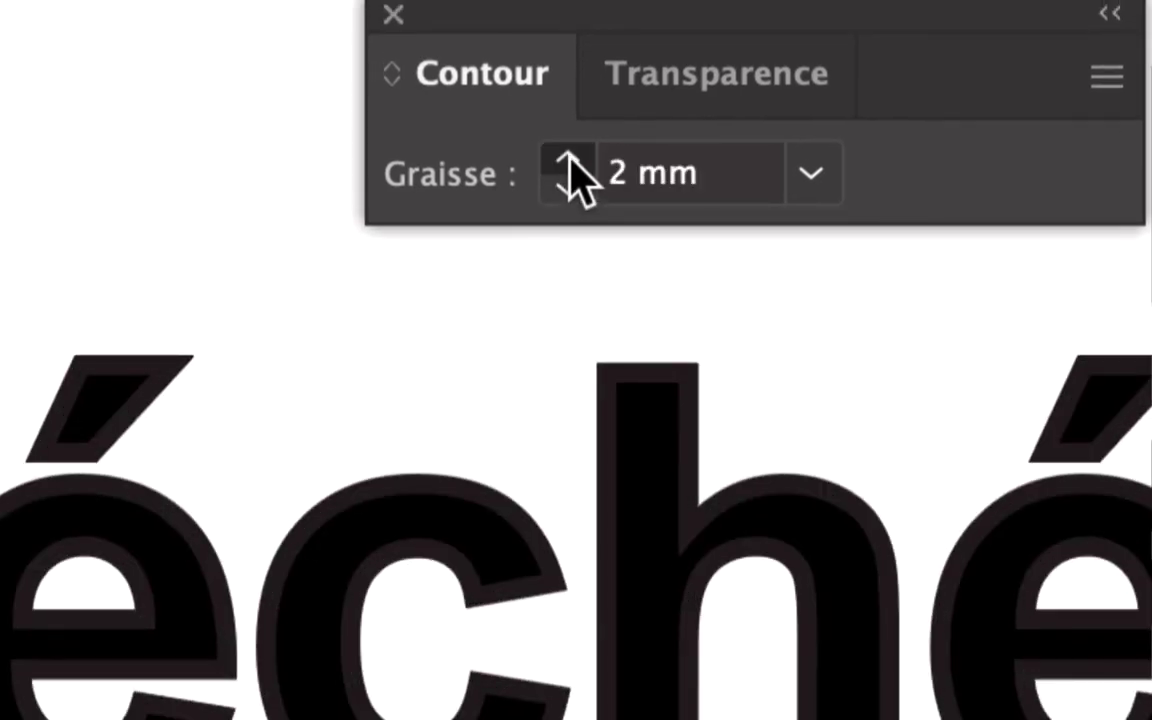
Raise the Graisse stroke weight to 4 mm and move the Contour panel left
click(568, 160)
click(570, 166)
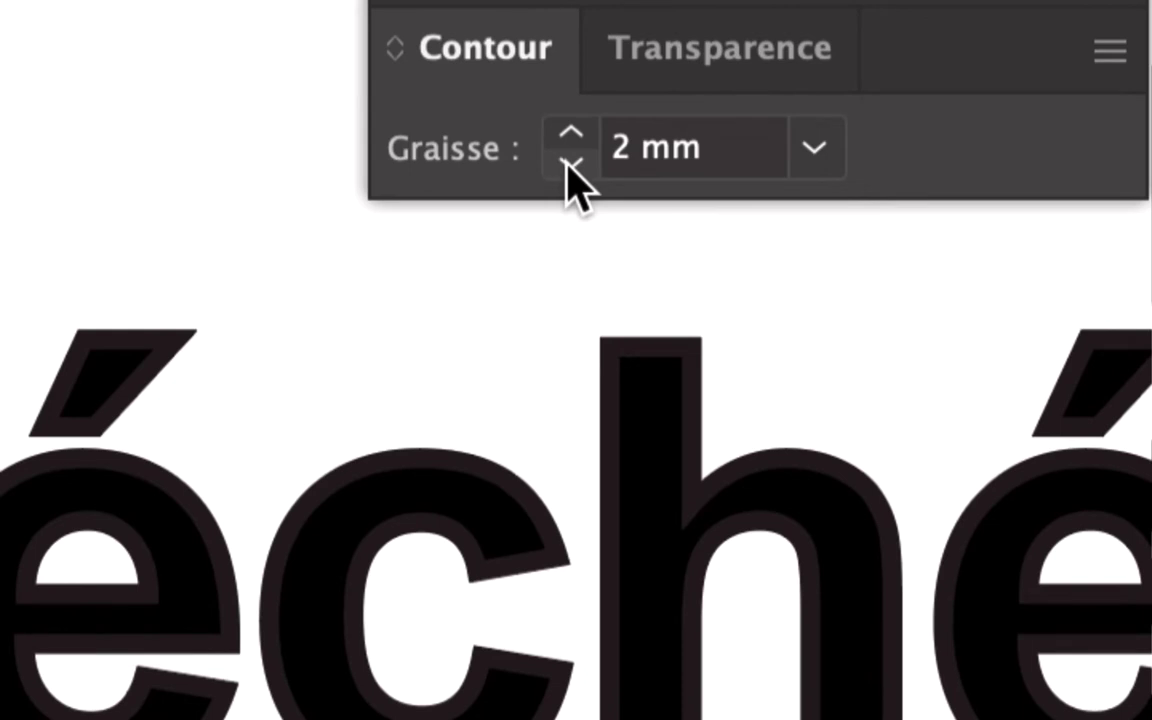
click(566, 165)
click(566, 165)
click(568, 162)
click(568, 162)
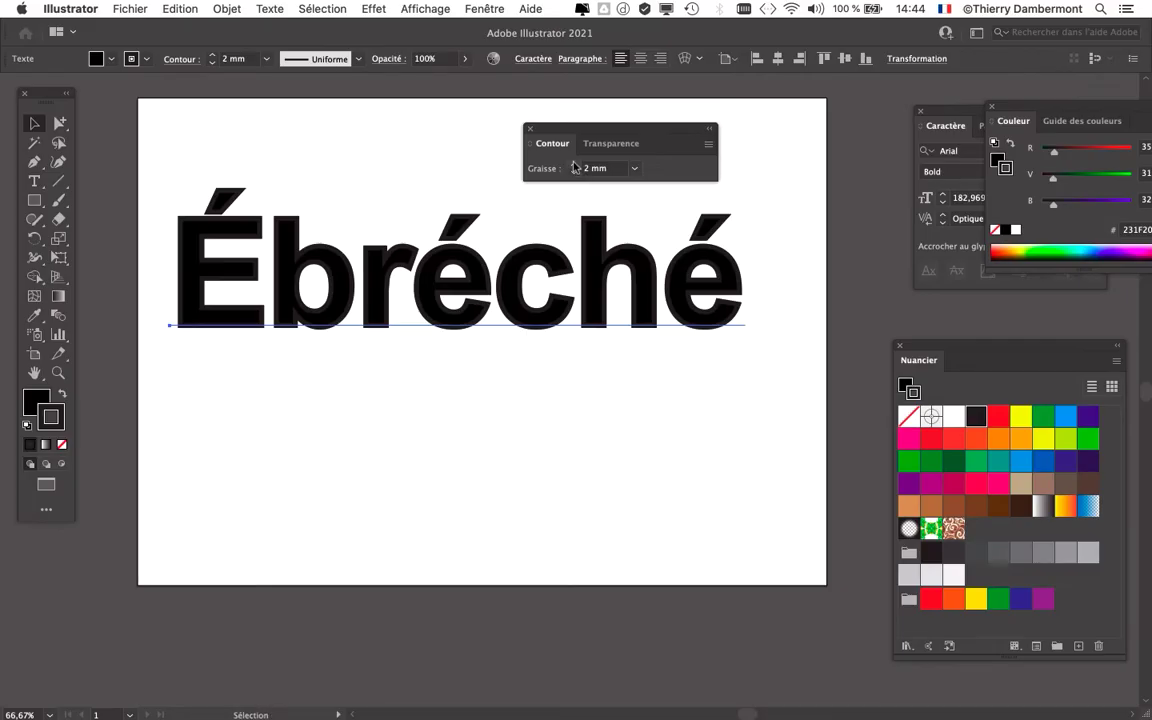
click(575, 165)
click(575, 165)
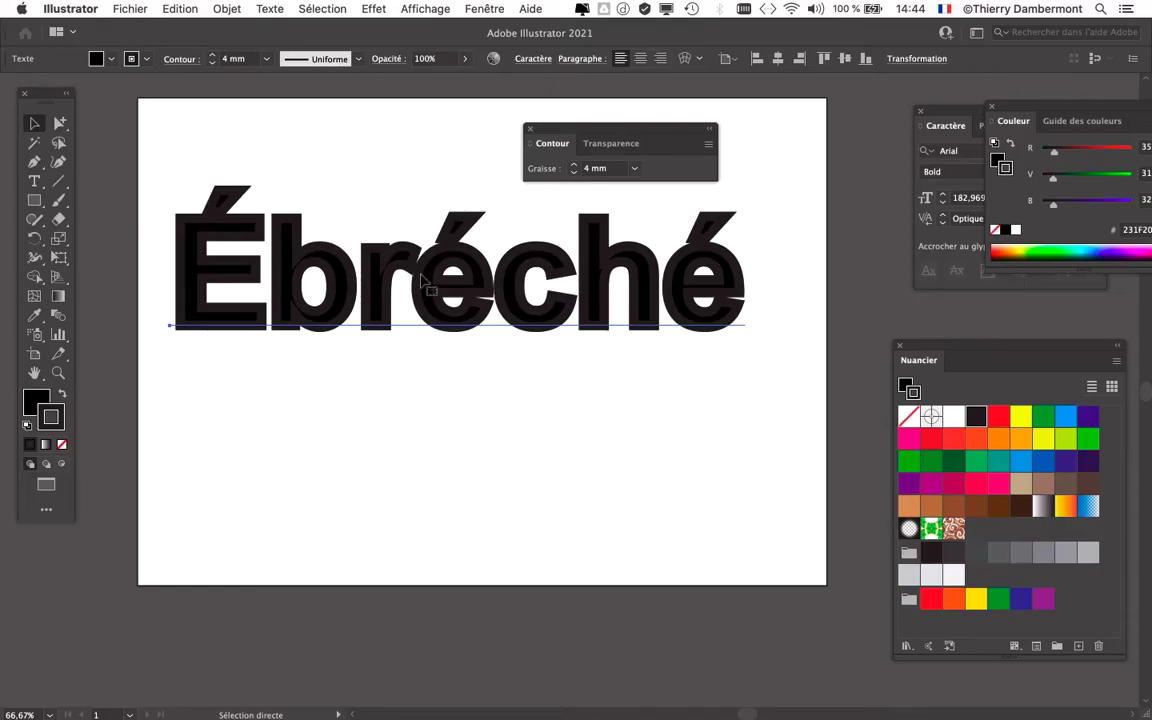
drag(563, 130, 150, 127)
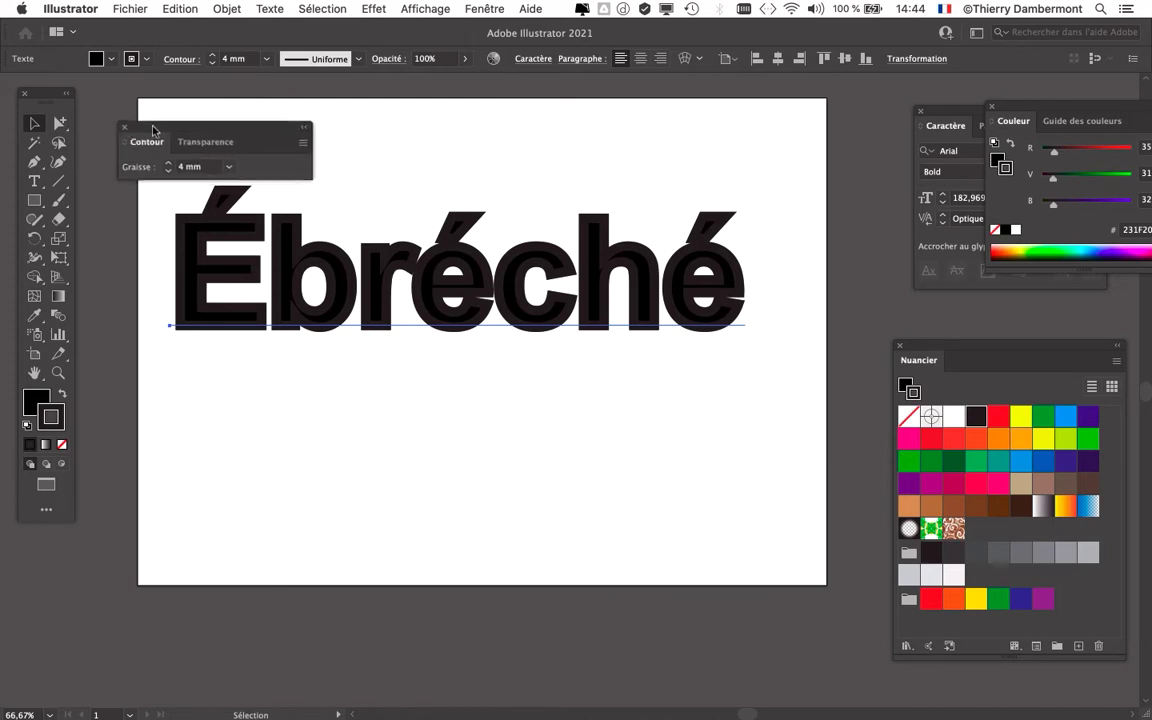
Set Ébréché's tracking to 10 and reopen the Caractère panel from Fenêtre
click(530, 58)
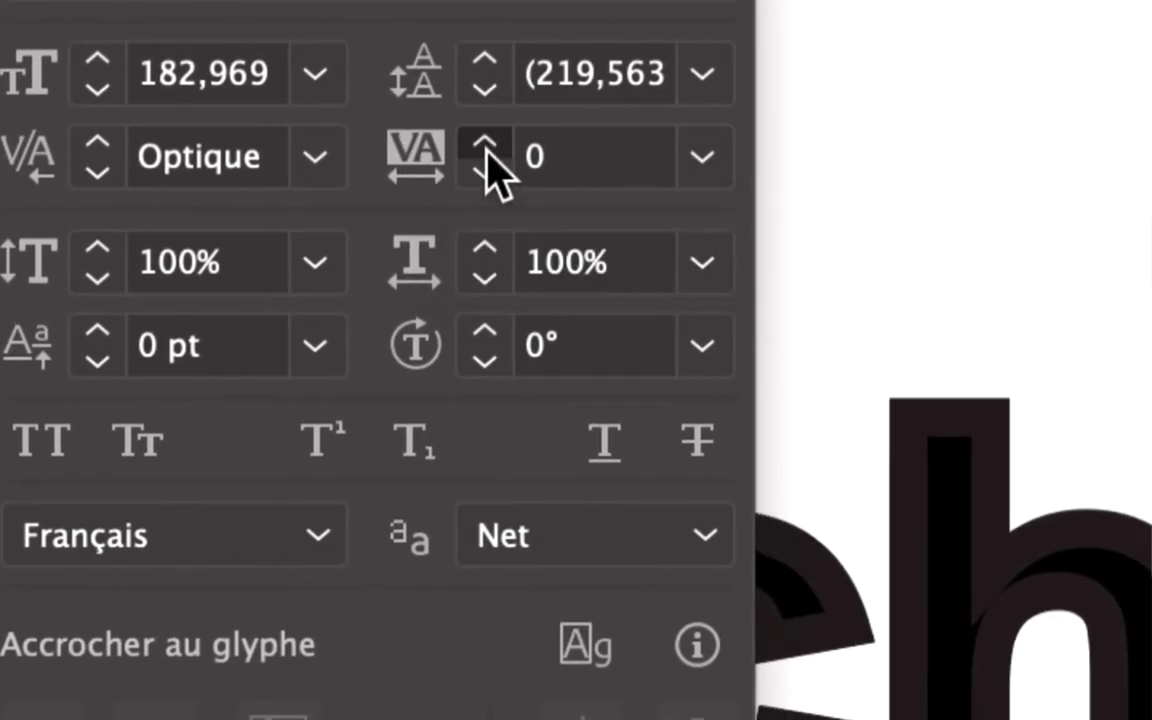
click(467, 145)
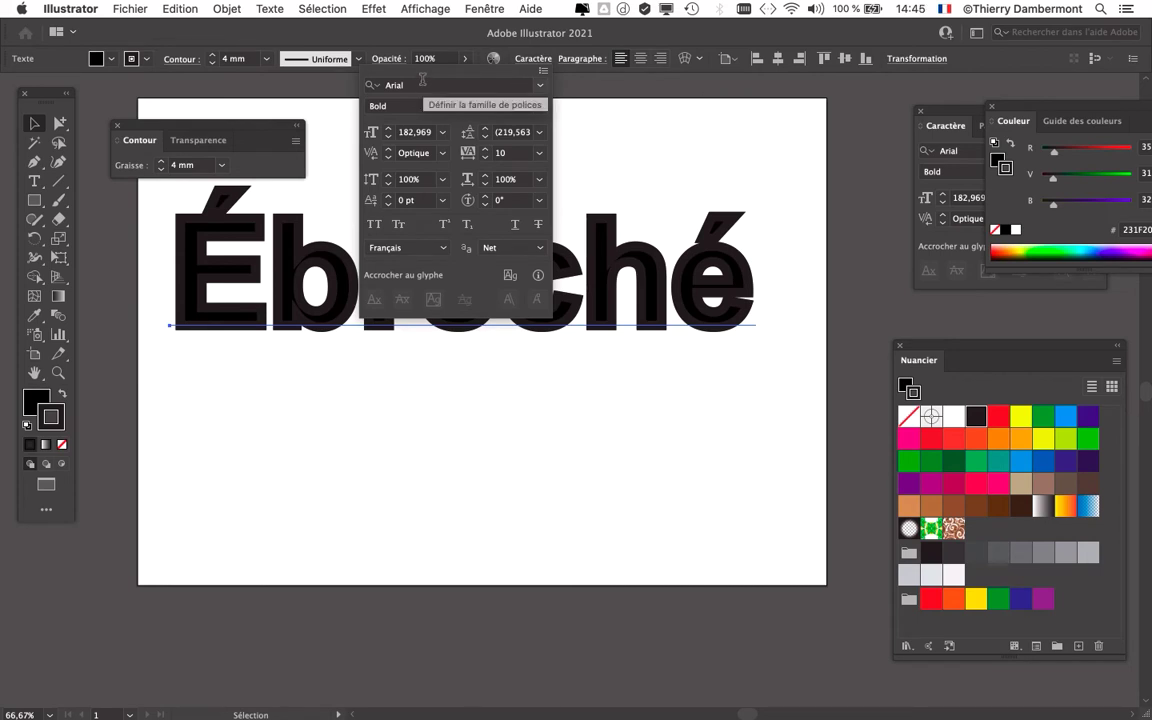
click(631, 90)
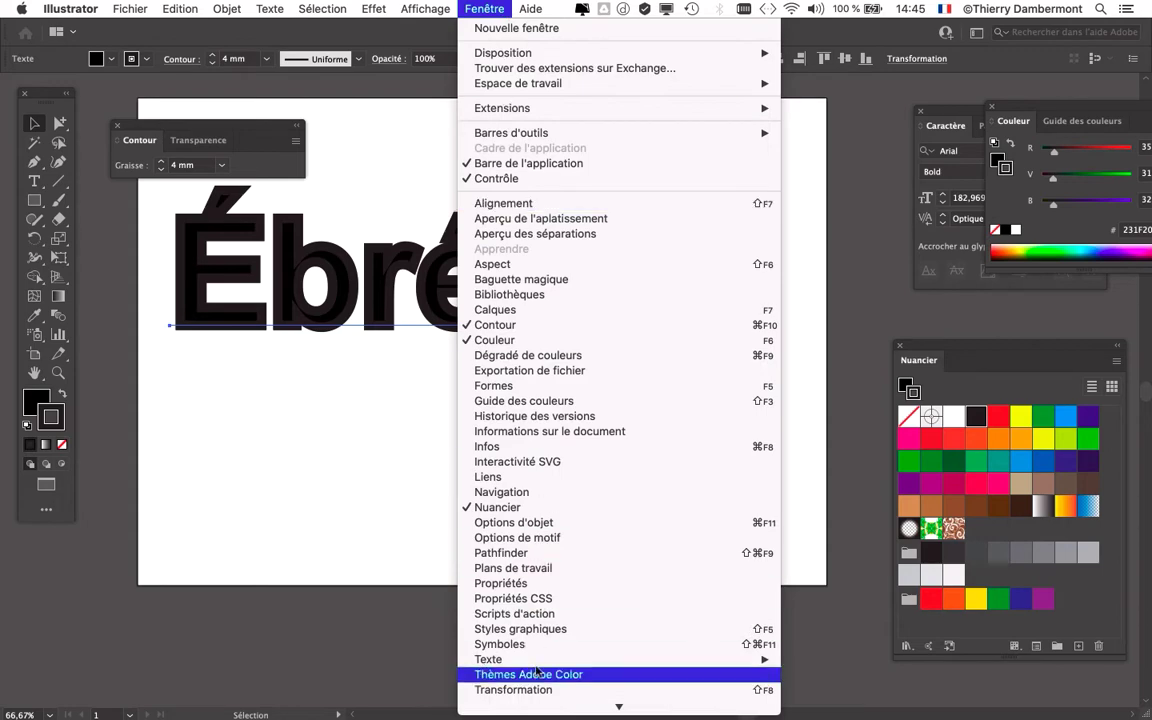
click(838, 614)
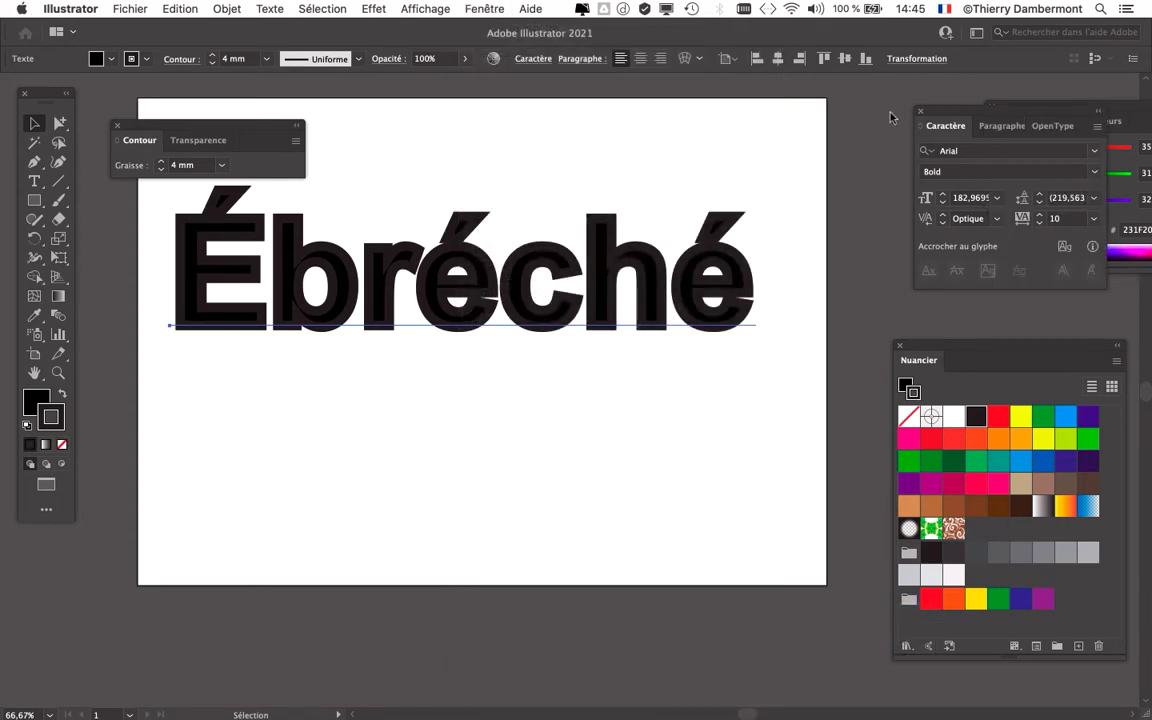
click(484, 8)
mouse_move(540, 659)
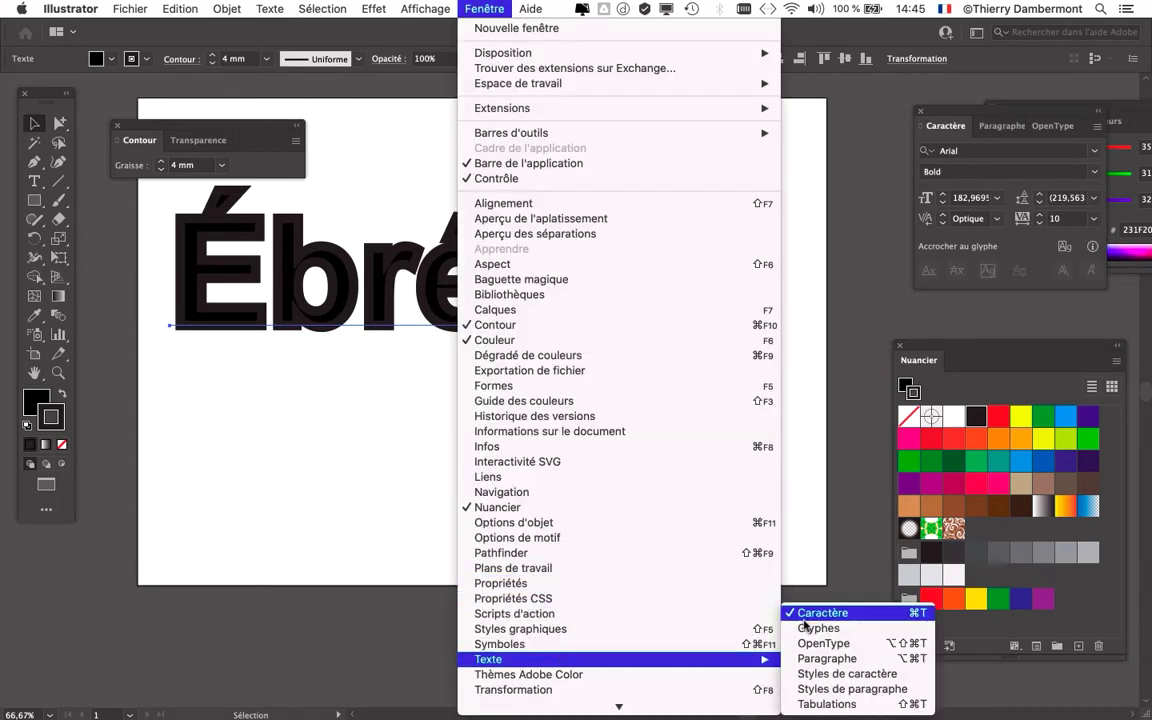
click(806, 616)
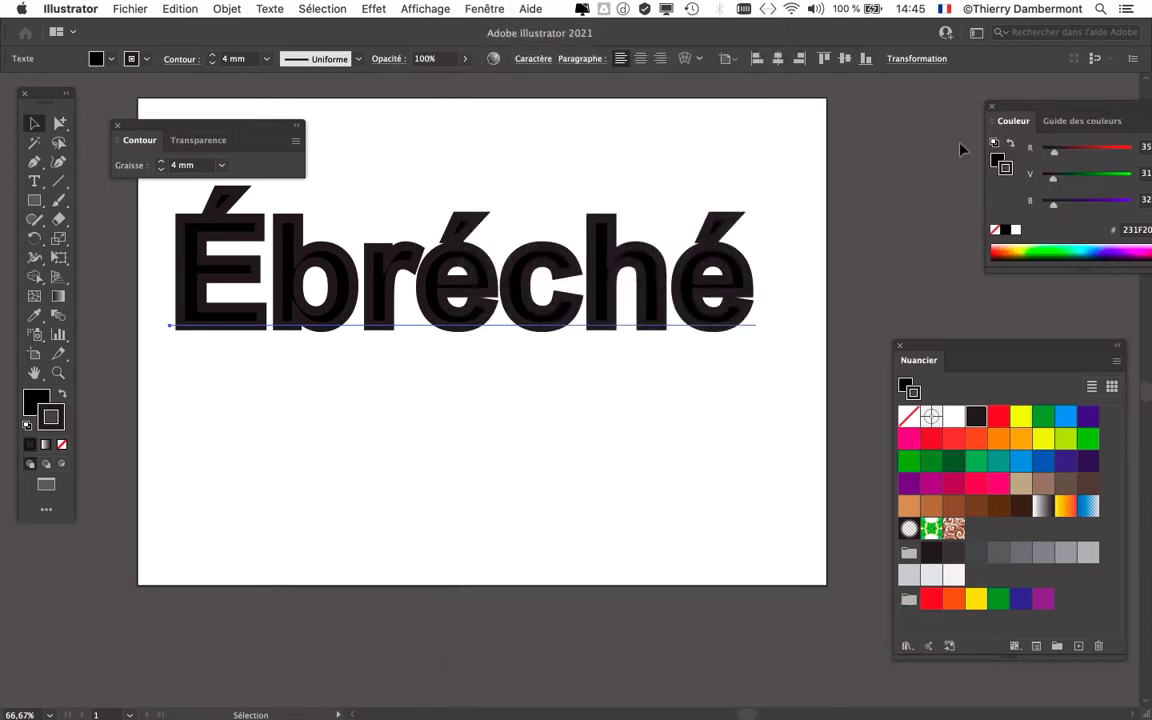
click(500, 7)
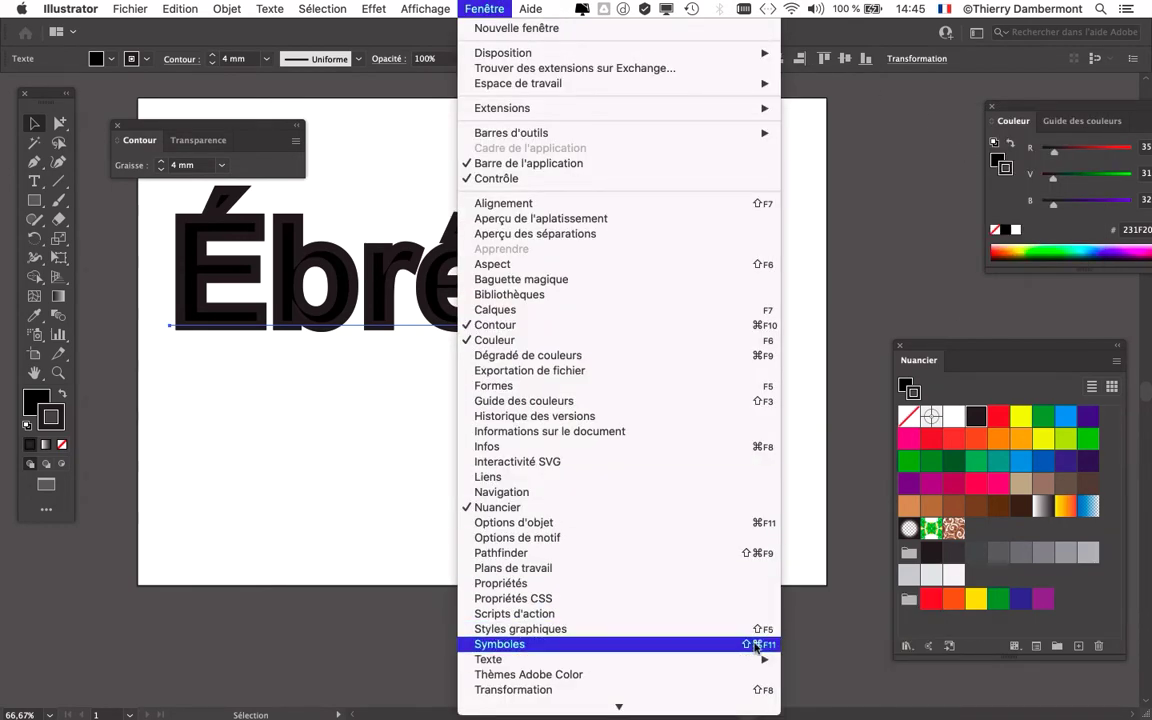
click(808, 609)
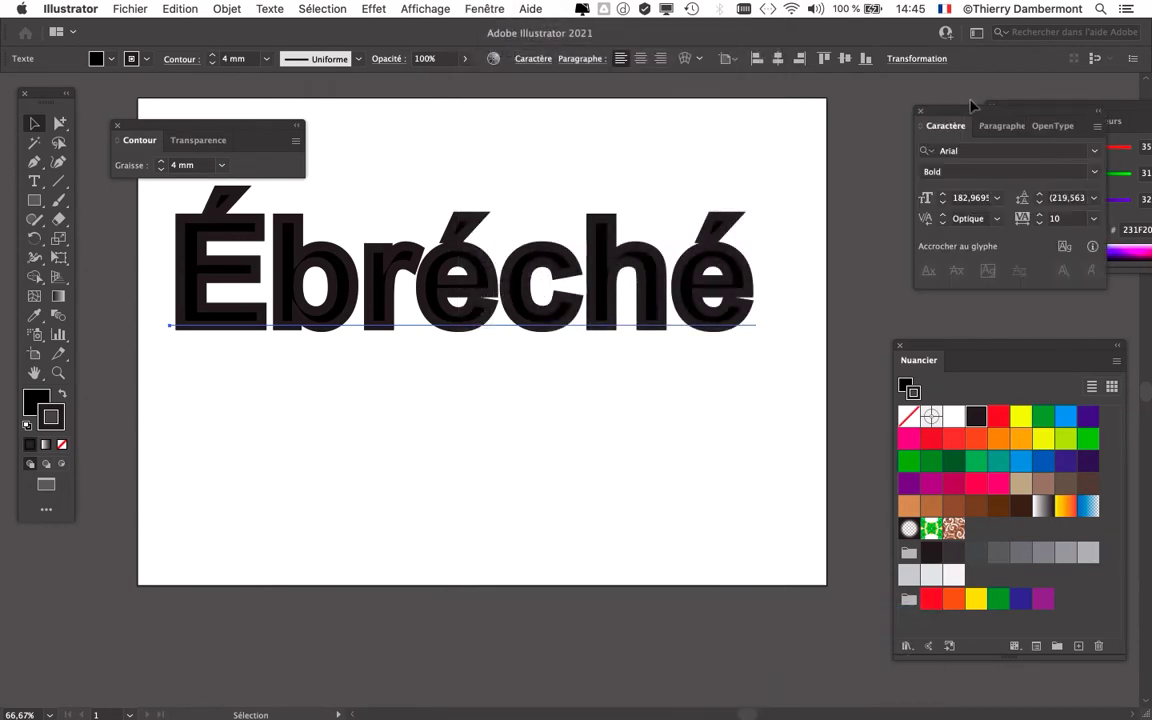
Raise the tracking to 40 and thin the stroke weight to 3 mm
drag(971, 108, 769, 107)
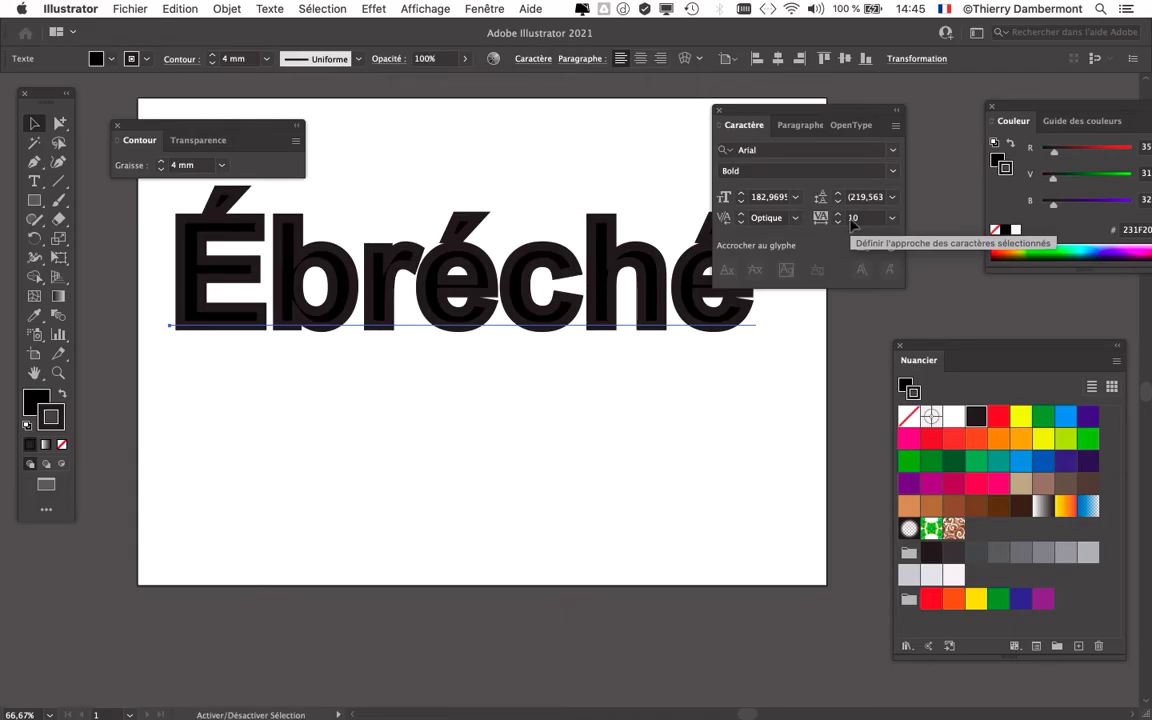
click(838, 213)
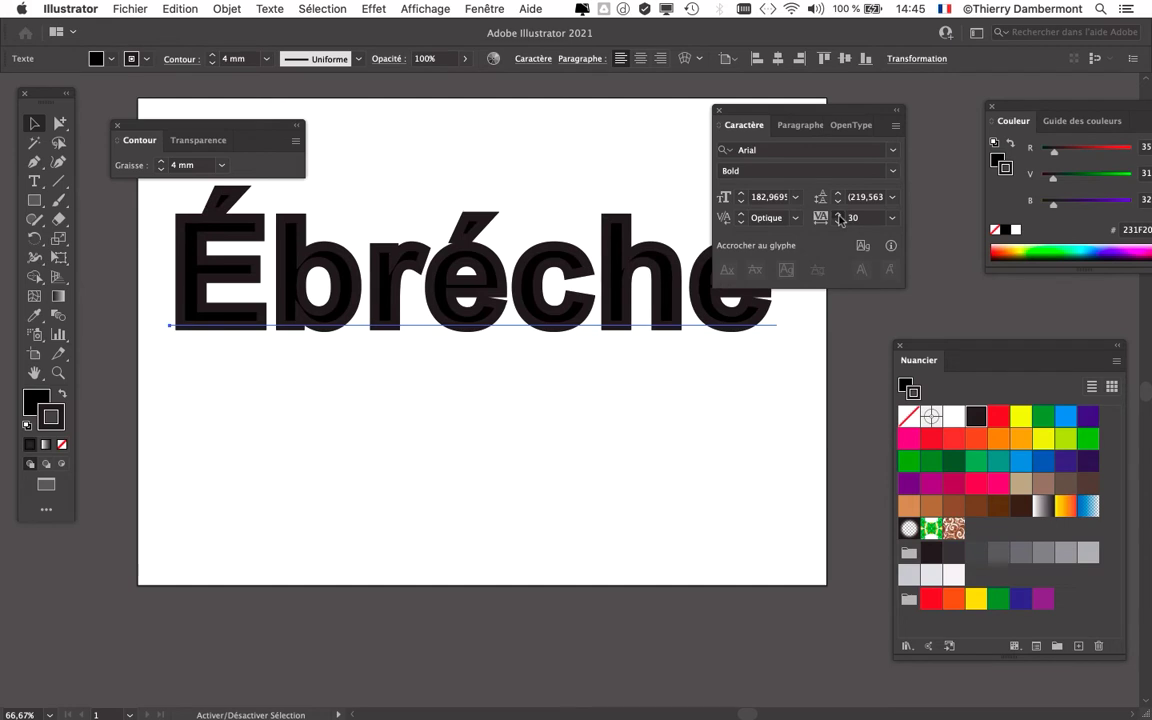
click(838, 213)
drag(808, 114, 914, 99)
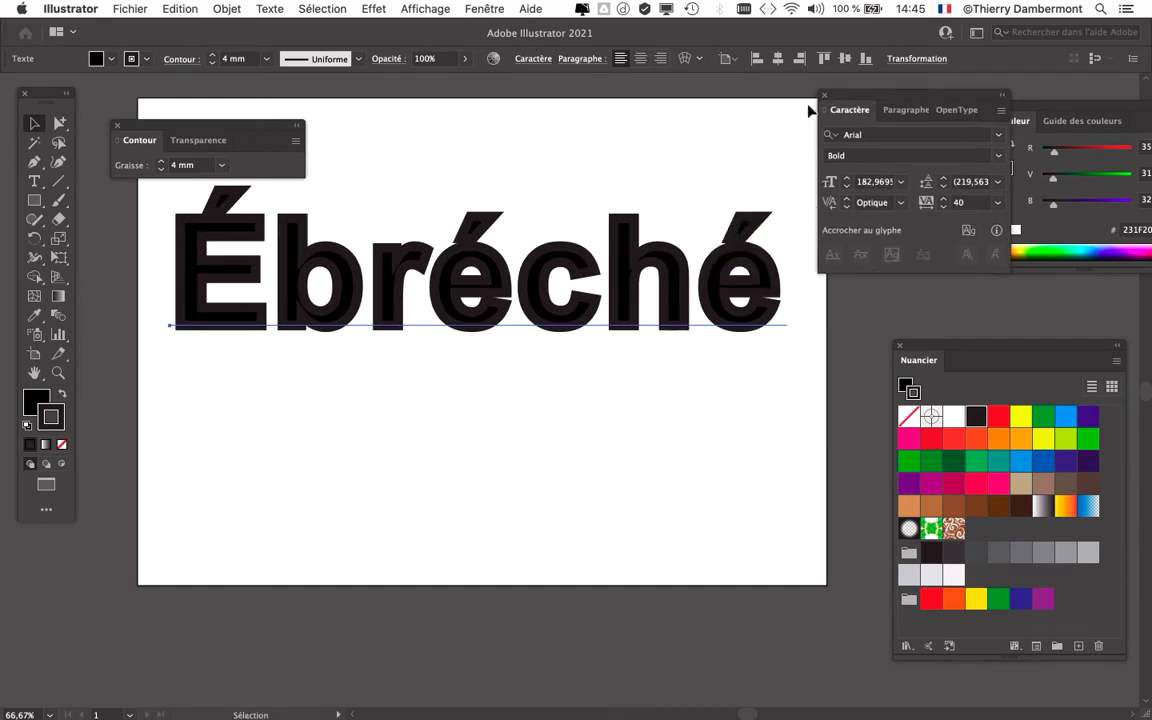
click(160, 170)
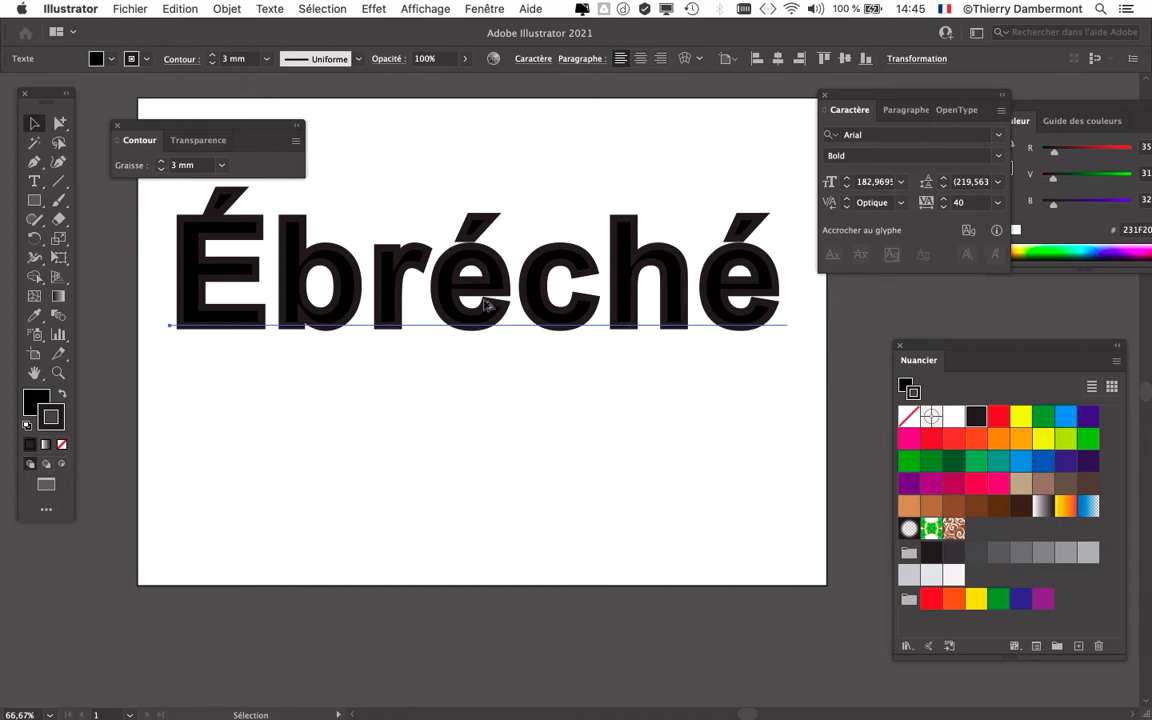
Zoom in to check the outlined letters, then select the É of Ébréché with the Type tool
alt+scroll(484, 305, up, 3)
alt+scroll(484, 308, down, 1)
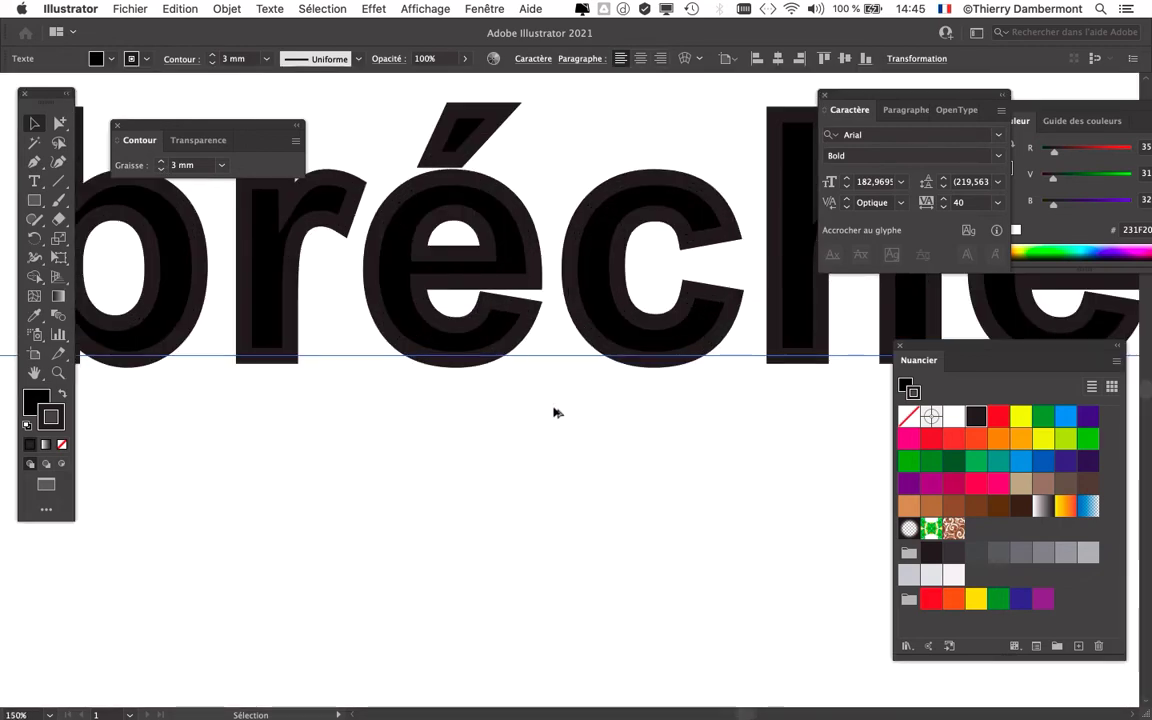
alt+scroll(555, 412, up, 1)
alt+scroll(553, 411, up, 1)
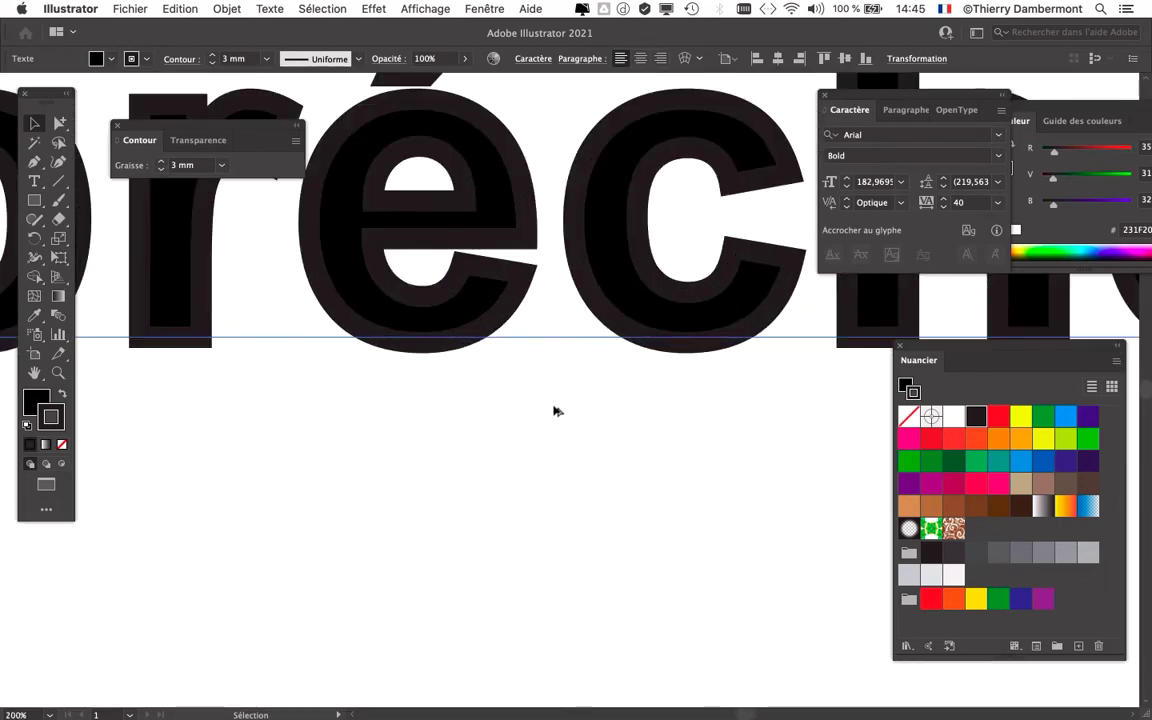
alt+scroll(545, 414, up, 1)
alt+scroll(537, 416, up, 1)
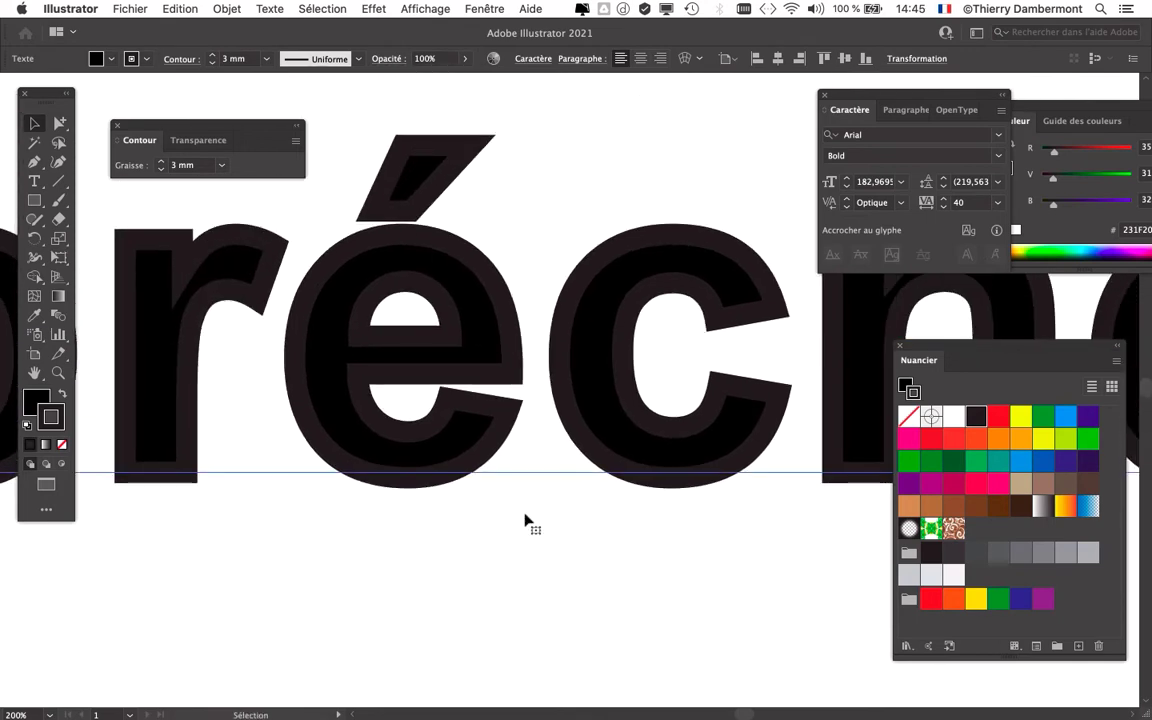
key(shift)
scroll(535, 522, down, 1)
scroll(535, 522, down, 1)
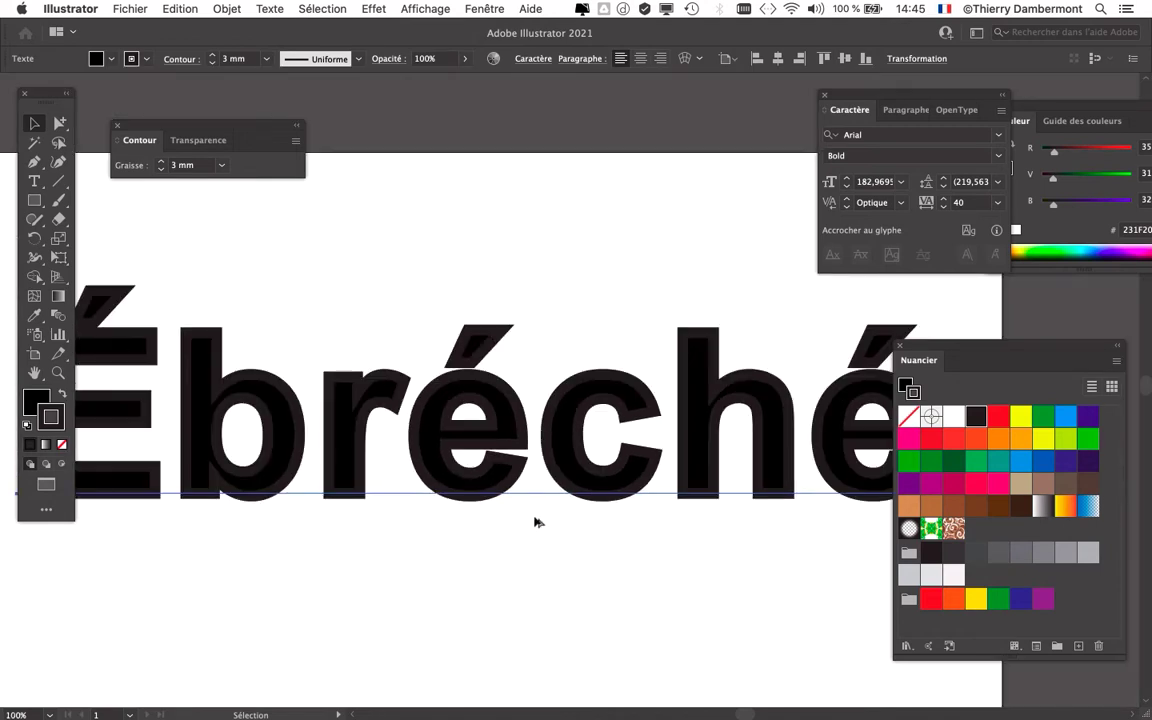
scroll(535, 522, down, 1)
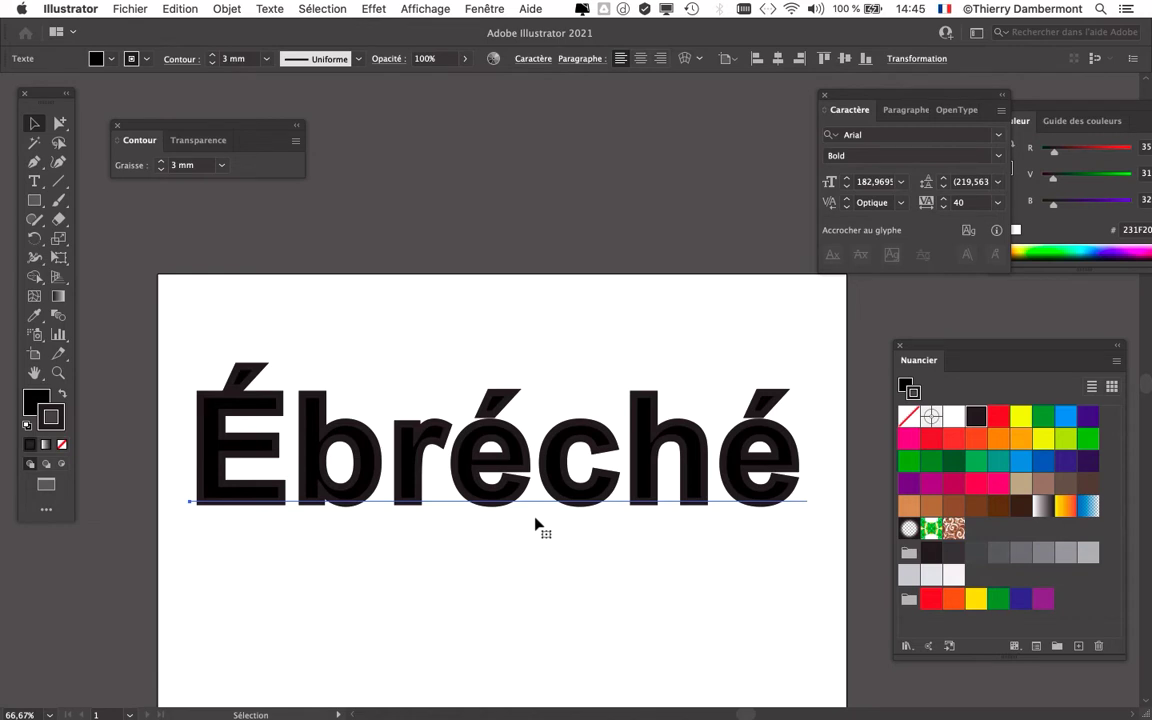
click(42, 185)
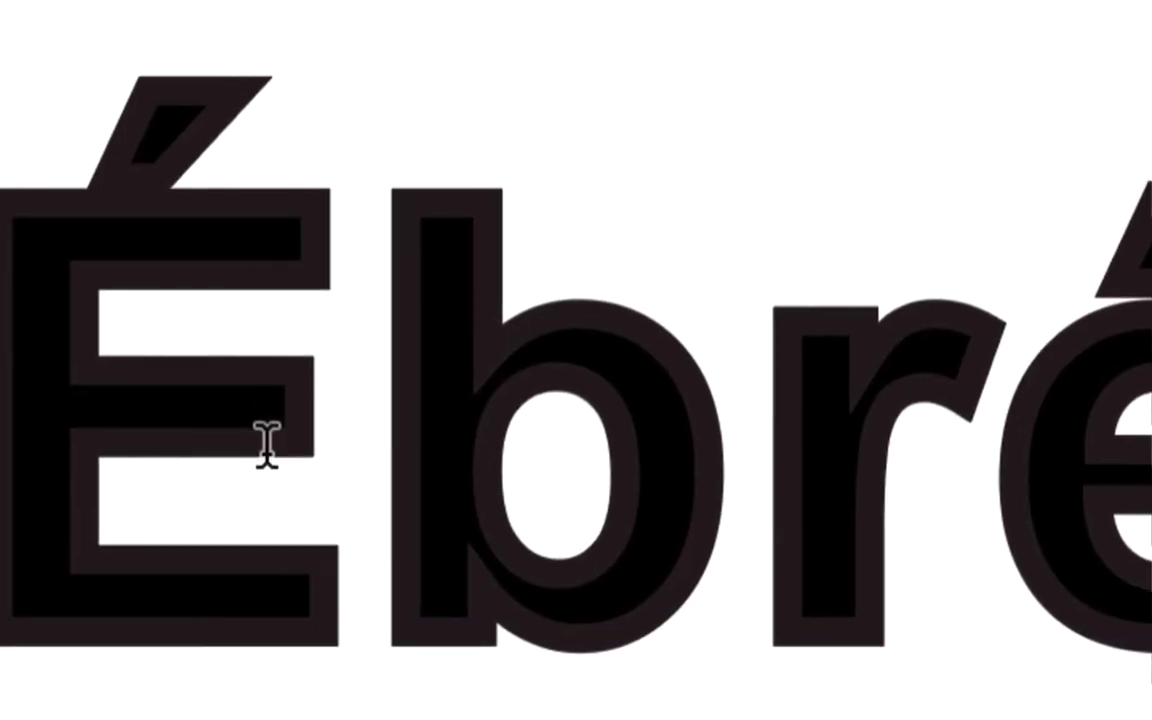
drag(265, 440, 228, 450)
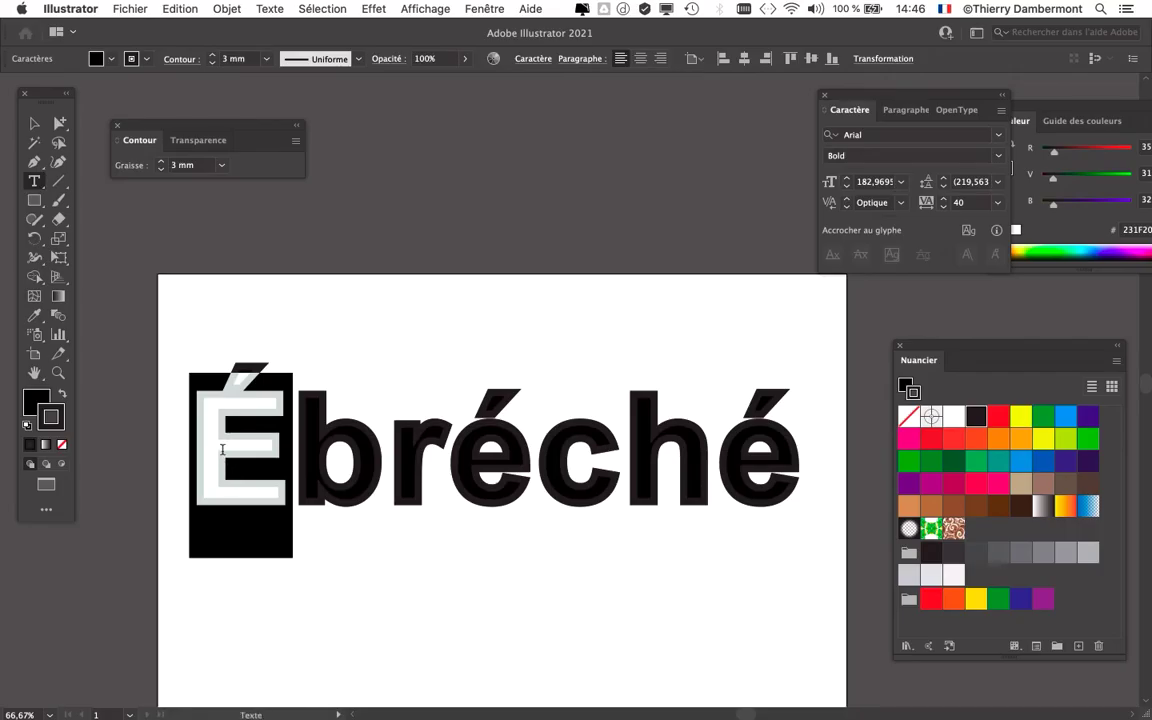
Set the É's stroke weight to 1,5 mm in the Contour panel and close it
drag(264, 128, 478, 408)
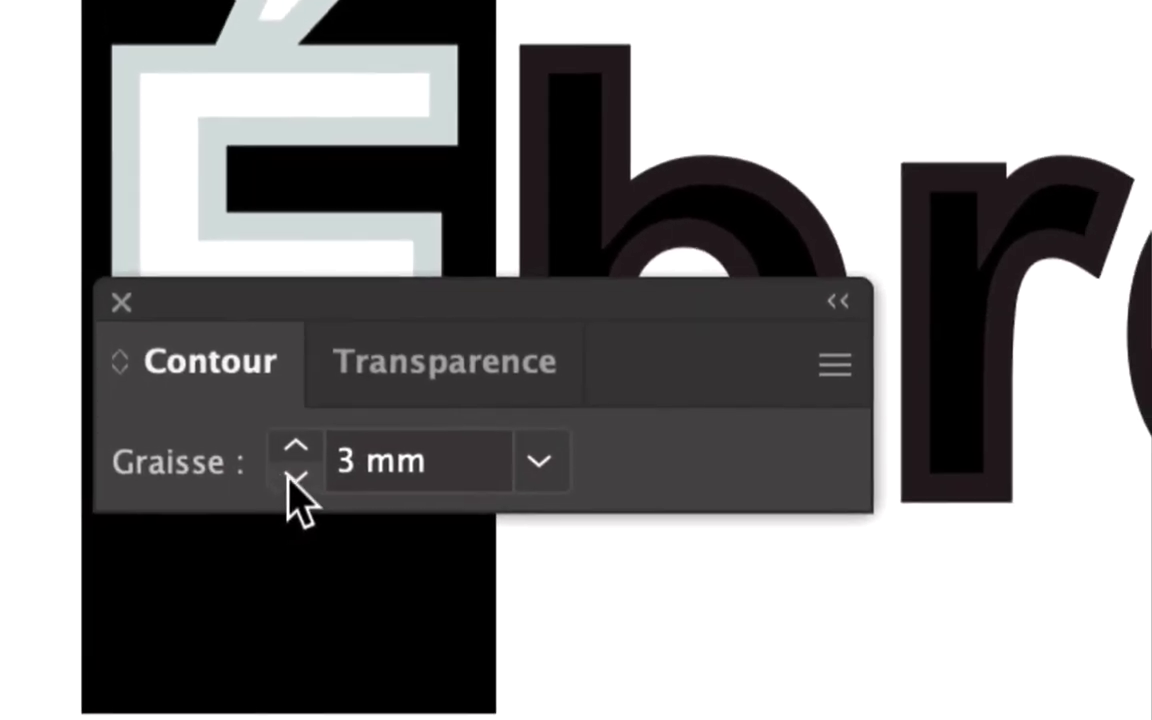
click(292, 478)
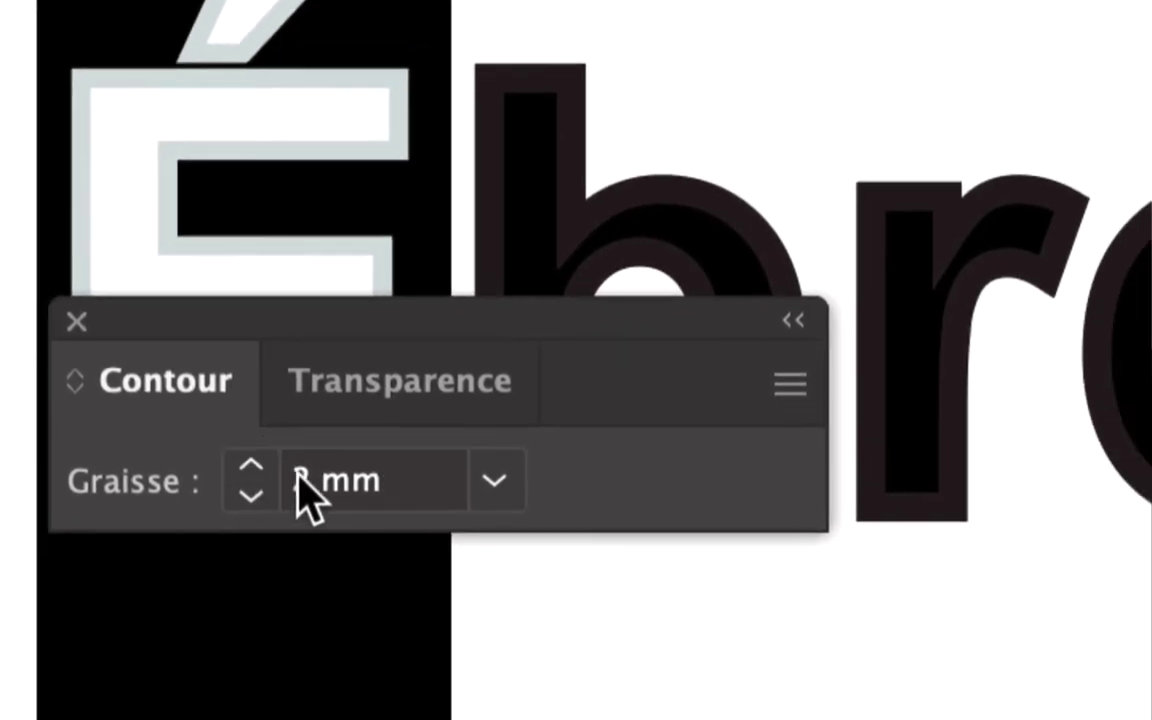
click(300, 480)
double_click(300, 480)
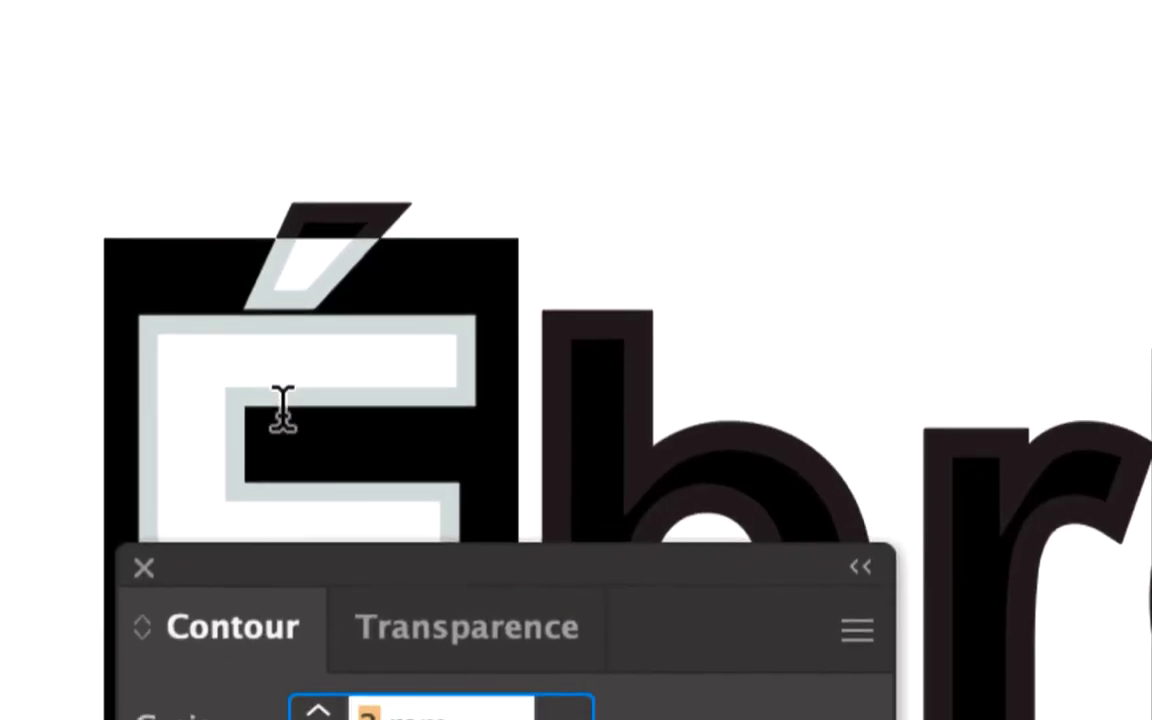
text(1,5)
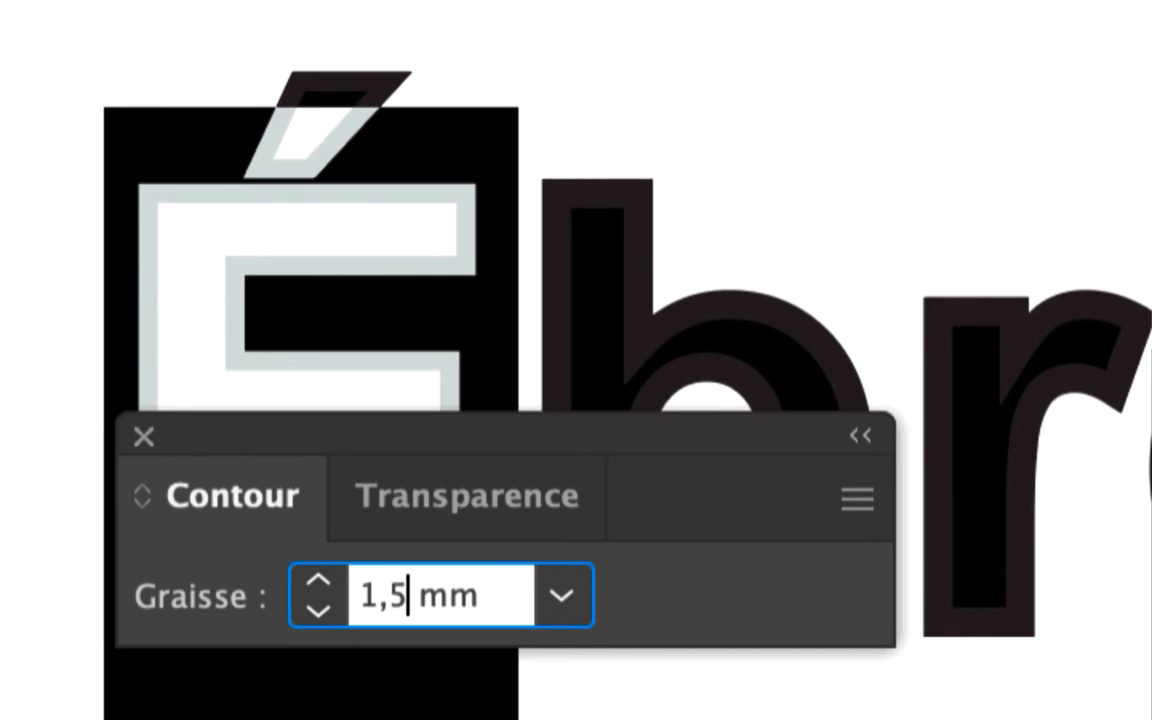
key(Return)
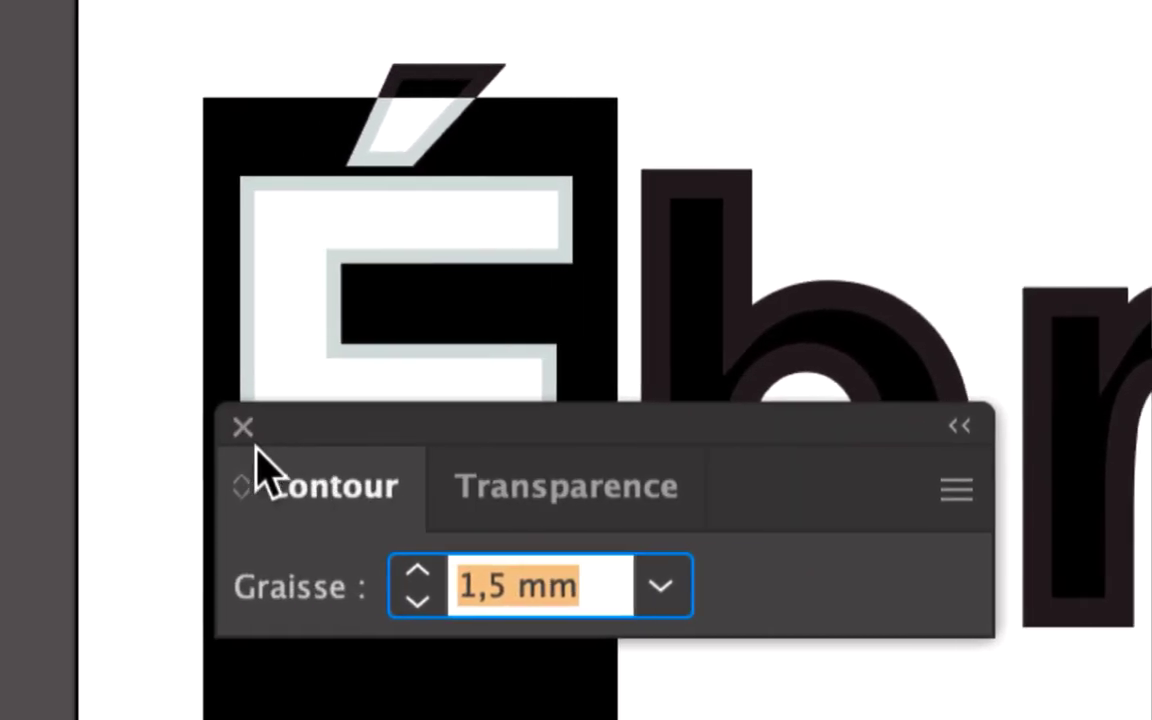
click(243, 428)
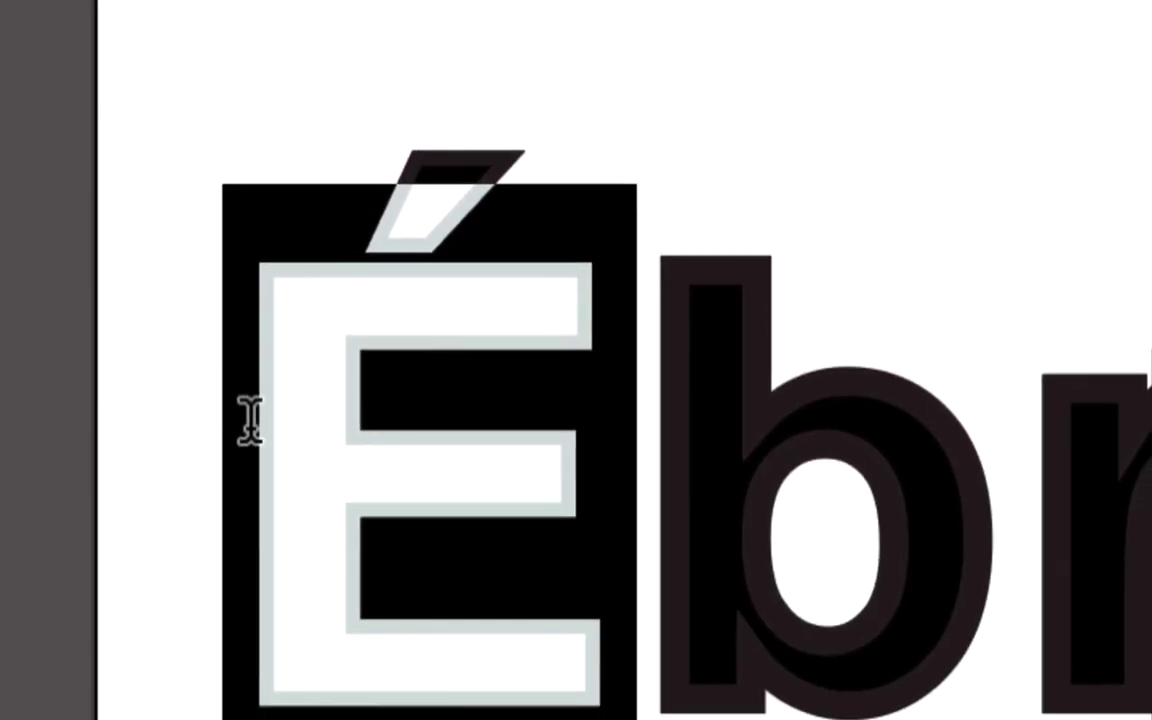
Preview the thinner É outline, reselect it, then return to the Selection tool
click(250, 418)
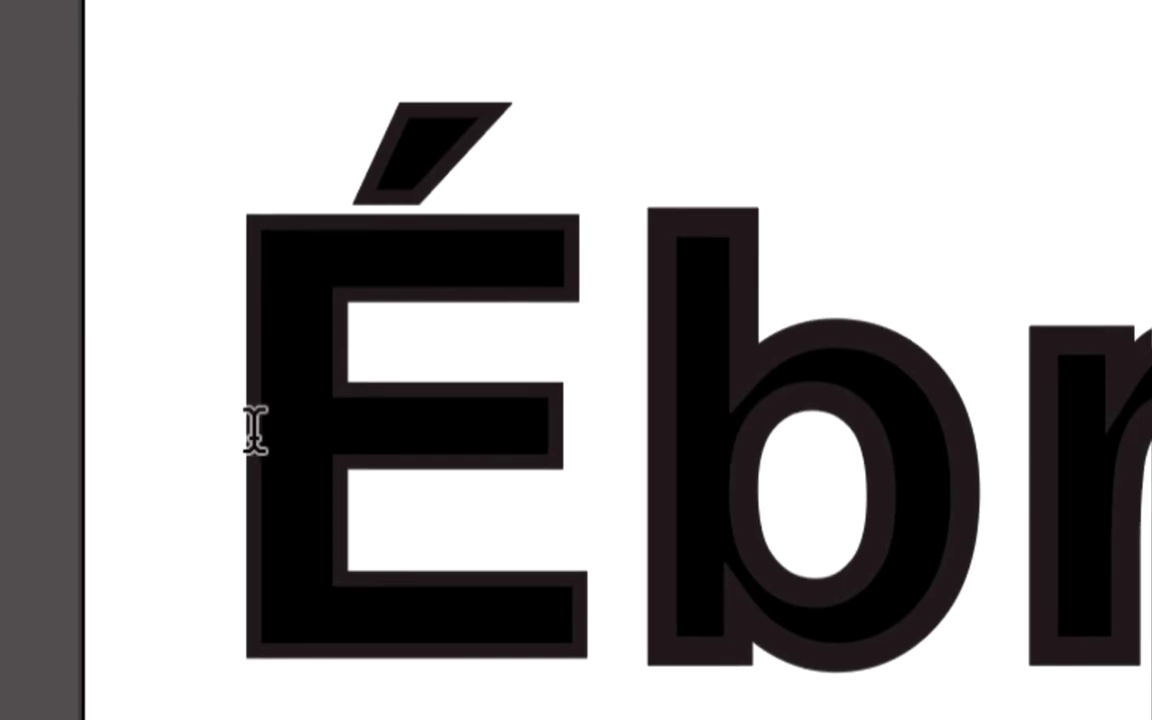
drag(255, 430, 307, 430)
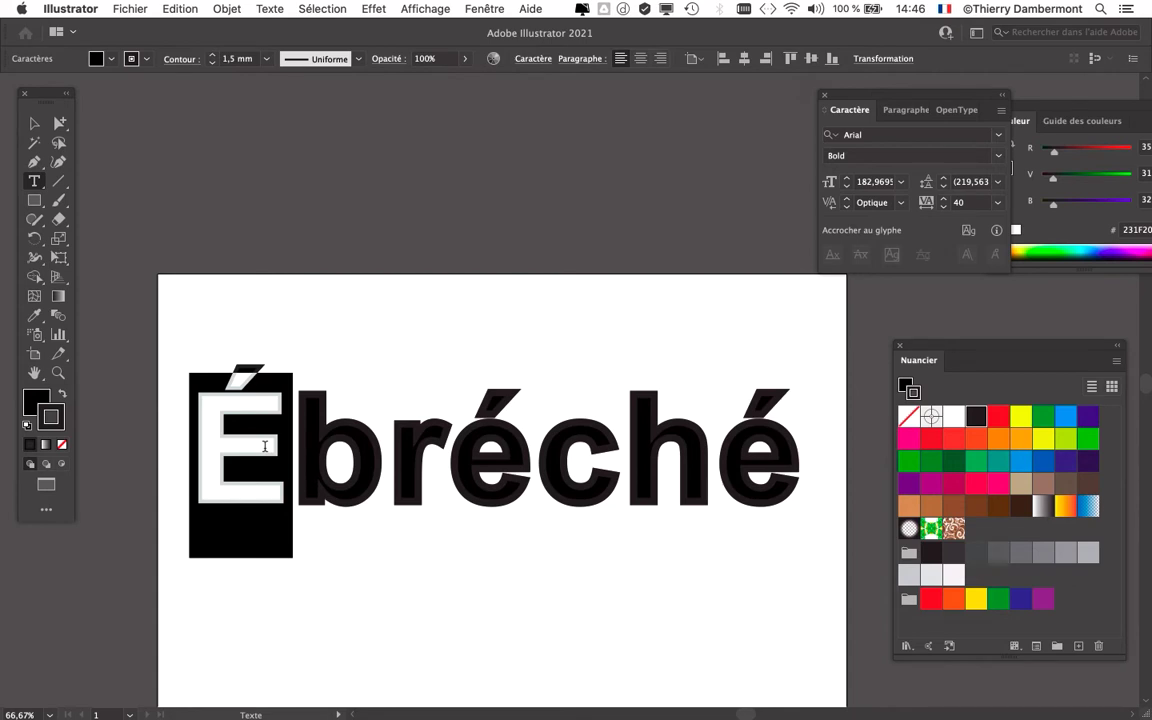
click(34, 123)
click(305, 240)
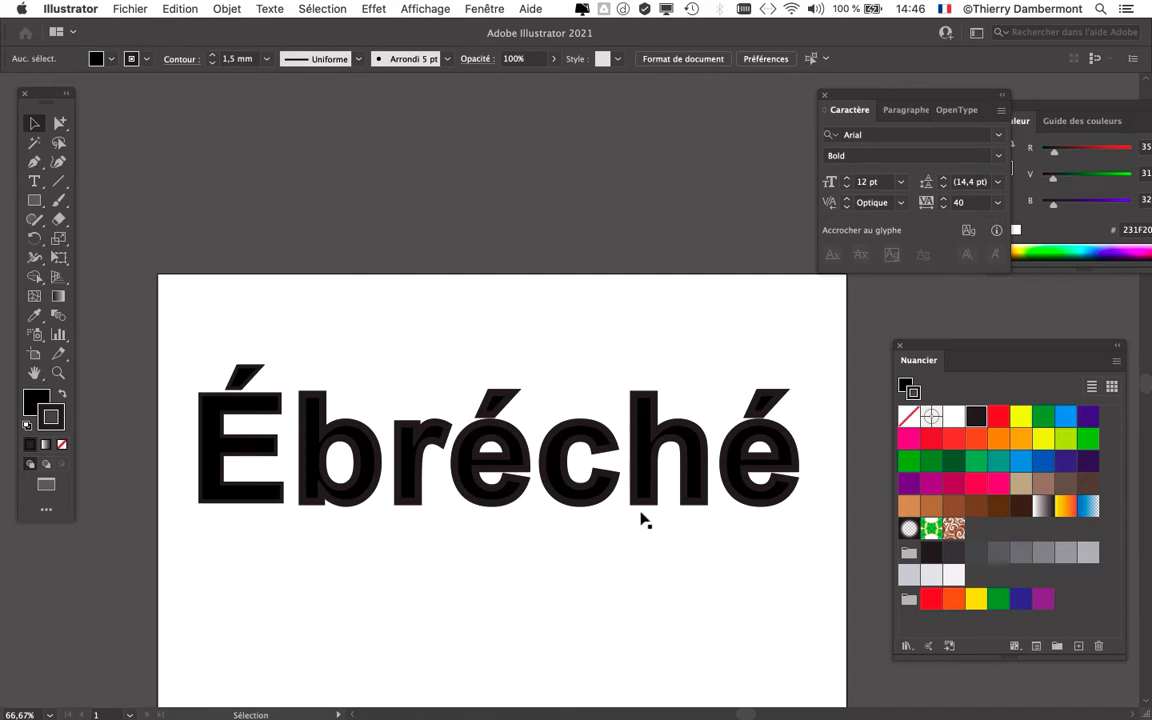
Collapse the Caractère panel at the bottom-left and reposition the Couleur and Nuancier panels
scroll(645, 519, up, 3)
scroll(545, 410, up, 2)
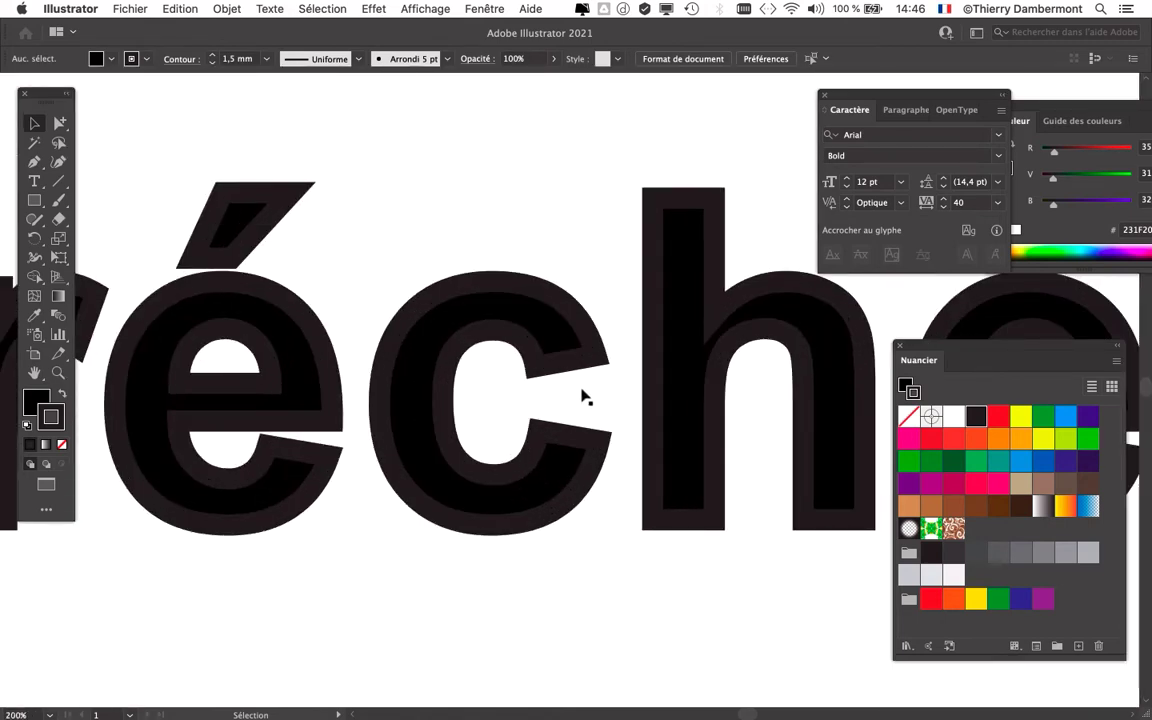
scroll(585, 397, up, 1)
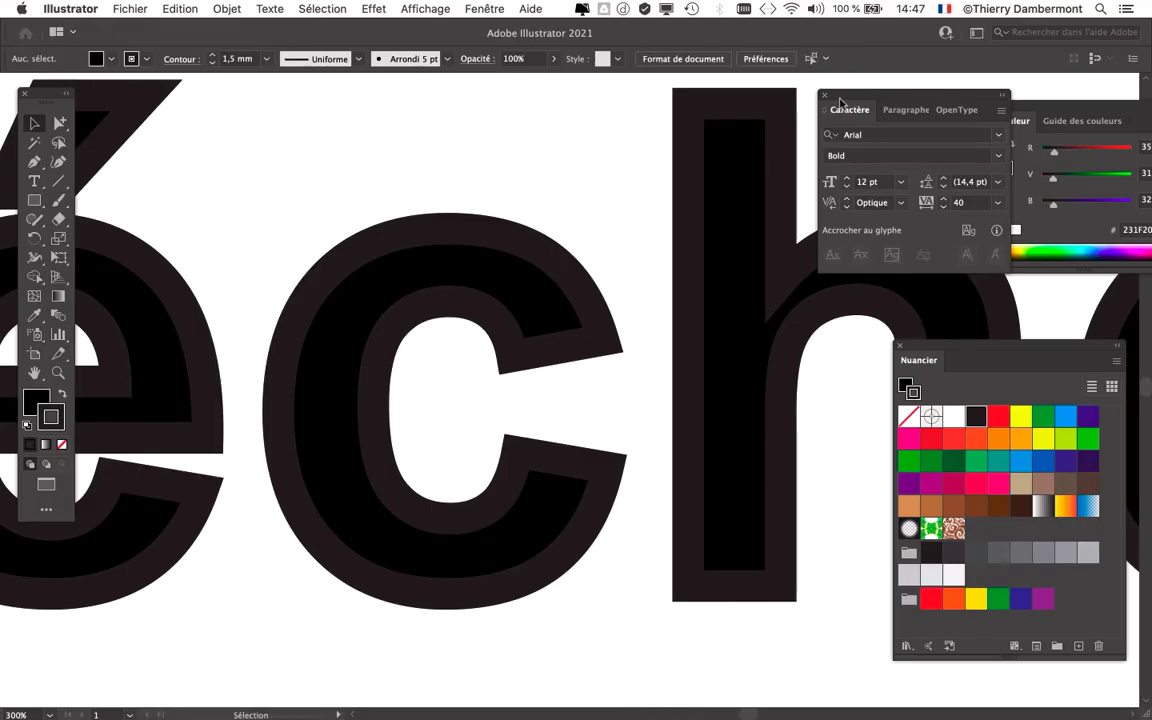
mouse_move(840, 109)
mouse_down()
mouse_move(545, 592)
mouse_move(230, 645)
mouse_up()
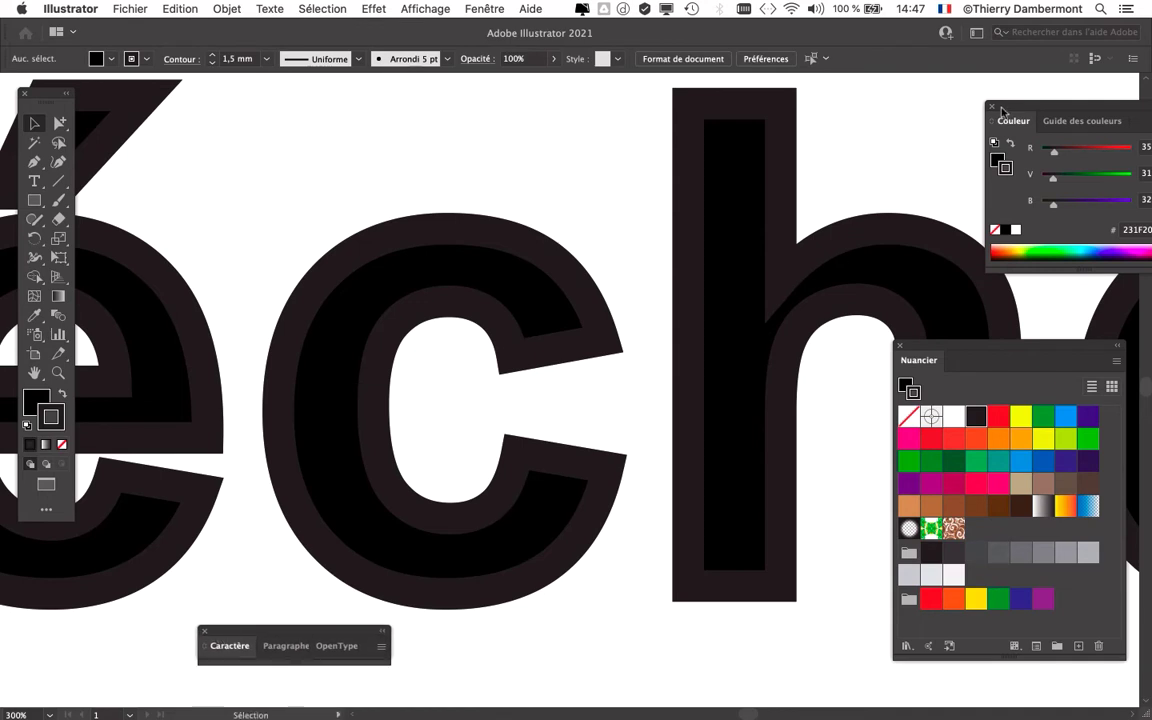
drag(1003, 111, 1071, 99)
mouse_move(949, 355)
mouse_down()
mouse_move(807, 218)
mouse_move(776, 168)
mouse_up()
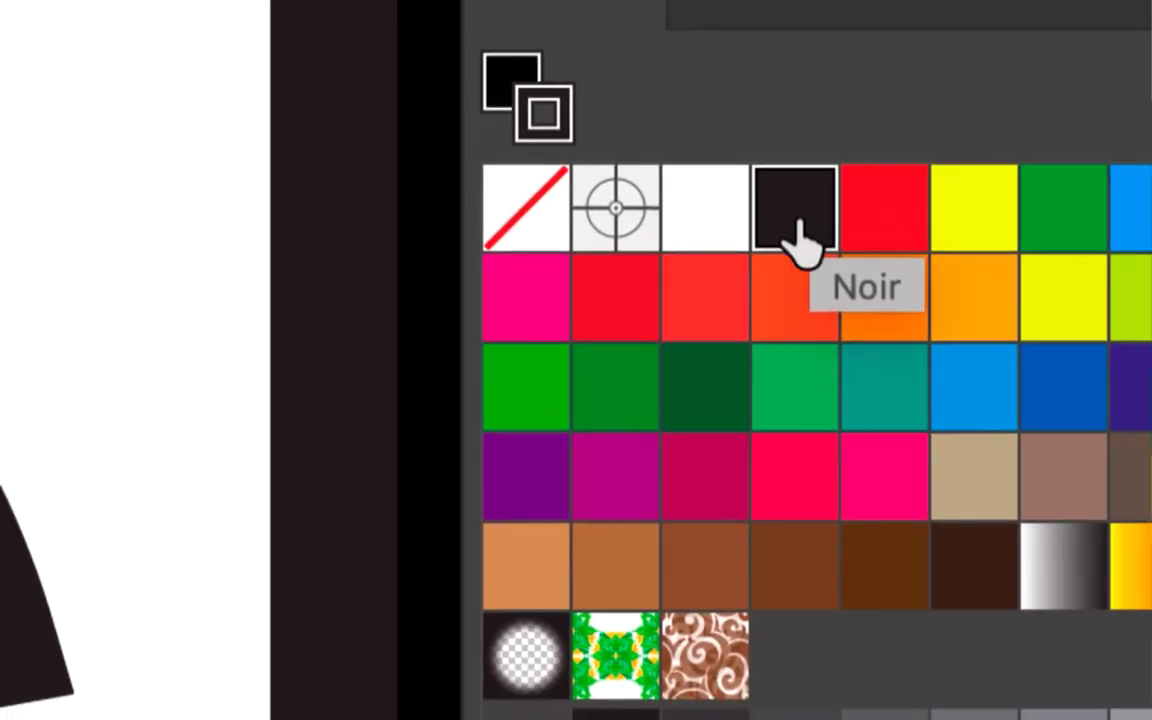
Choose the Noir swatch and position the Nuancier panel over the upper right of the canvas
click(797, 232)
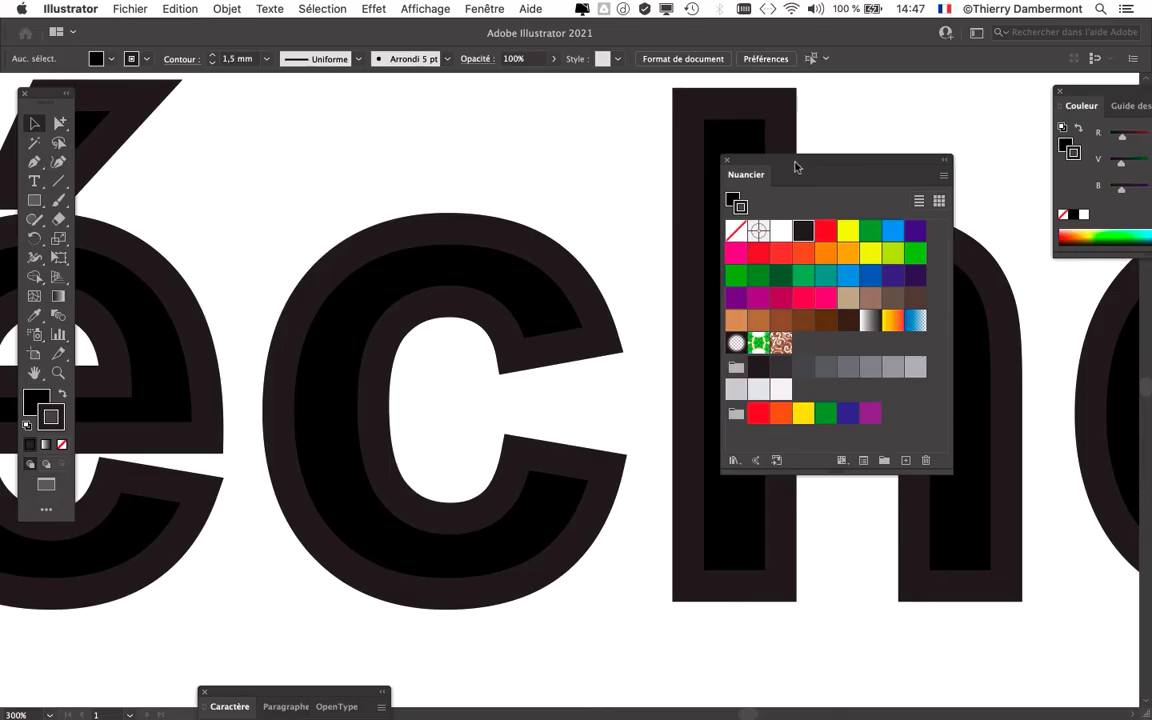
drag(797, 167, 862, 50)
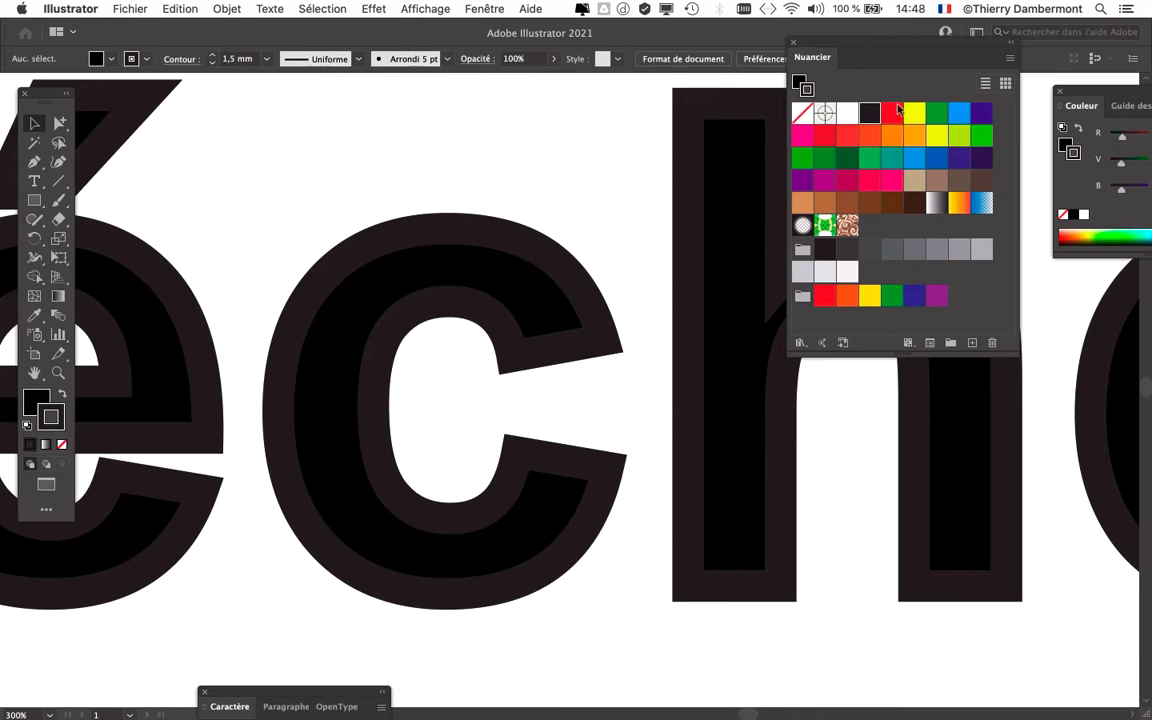
drag(869, 49, 811, 122)
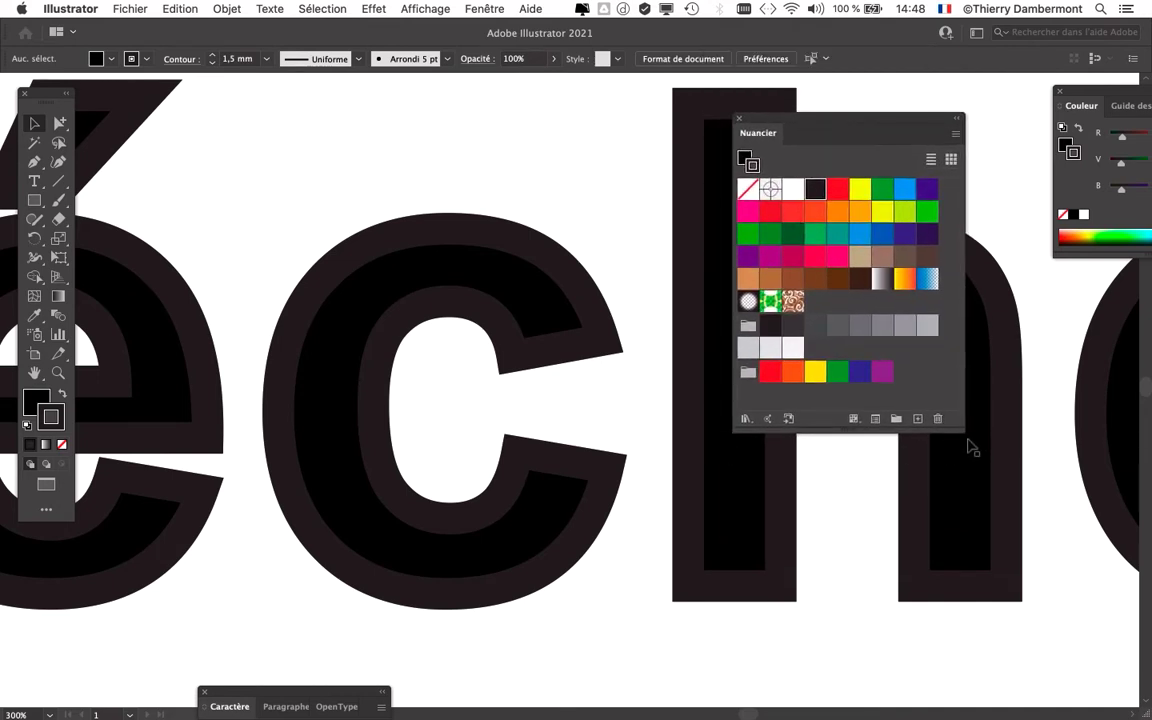
mouse_move(818, 126)
mouse_down()
mouse_move(828, 108)
mouse_move(892, 97)
mouse_up()
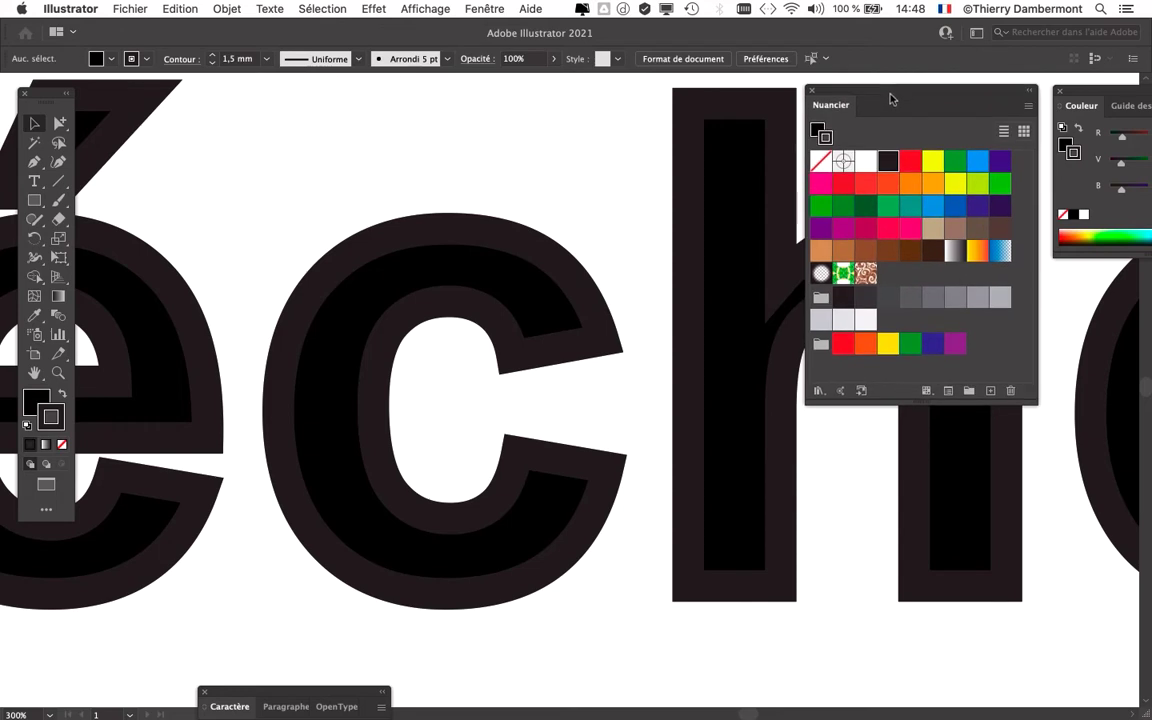
mouse_move(825, 94)
mouse_down()
mouse_move(700, 94)
mouse_move(662, 117)
mouse_move(664, 138)
mouse_up()
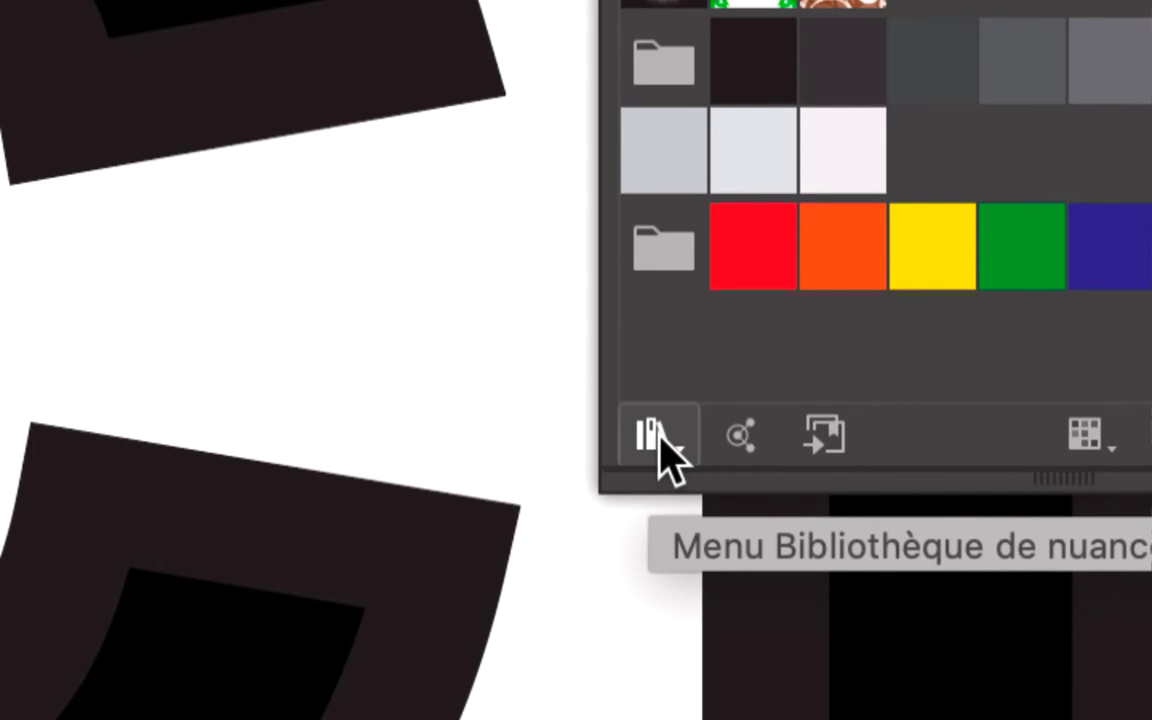
Open the RVB de base swatch library and move the Nuancier panel to the lower right
click(662, 440)
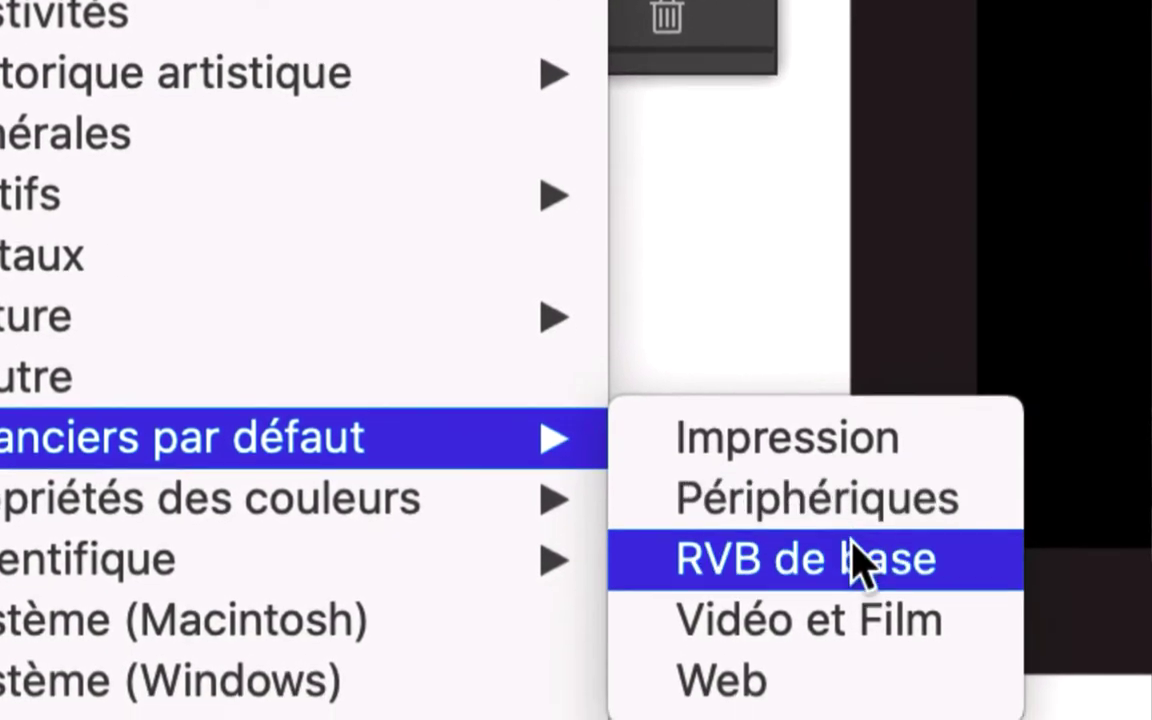
mouse_move(300, 405)
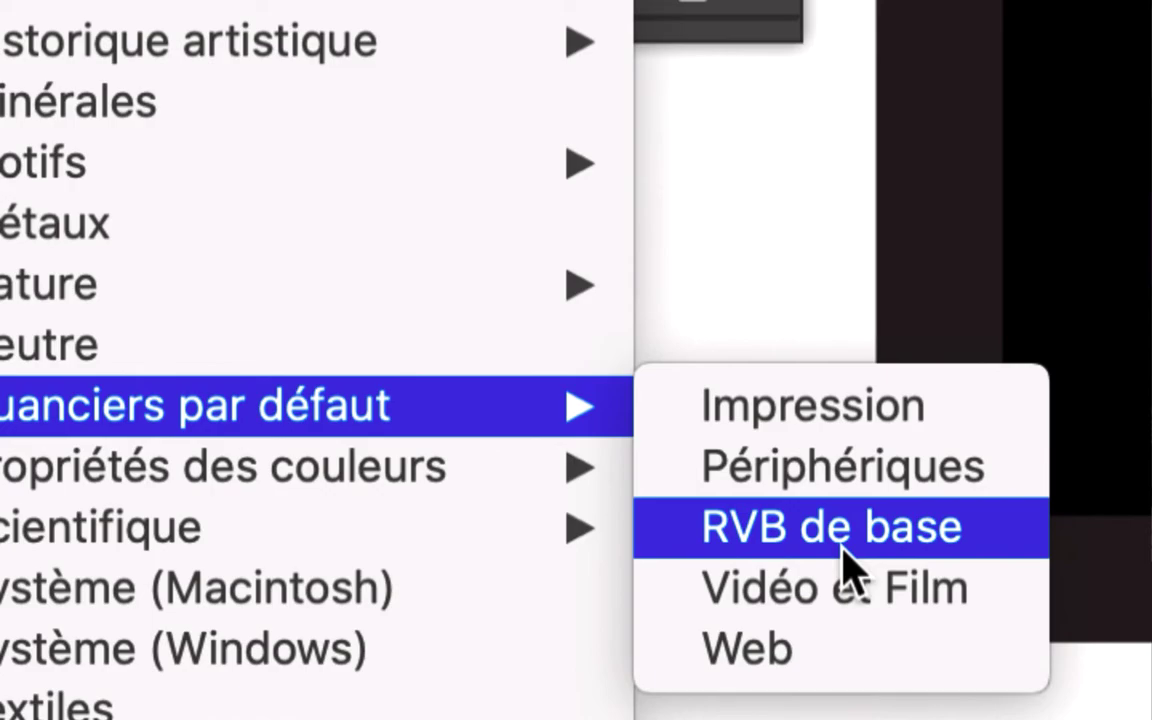
click(842, 546)
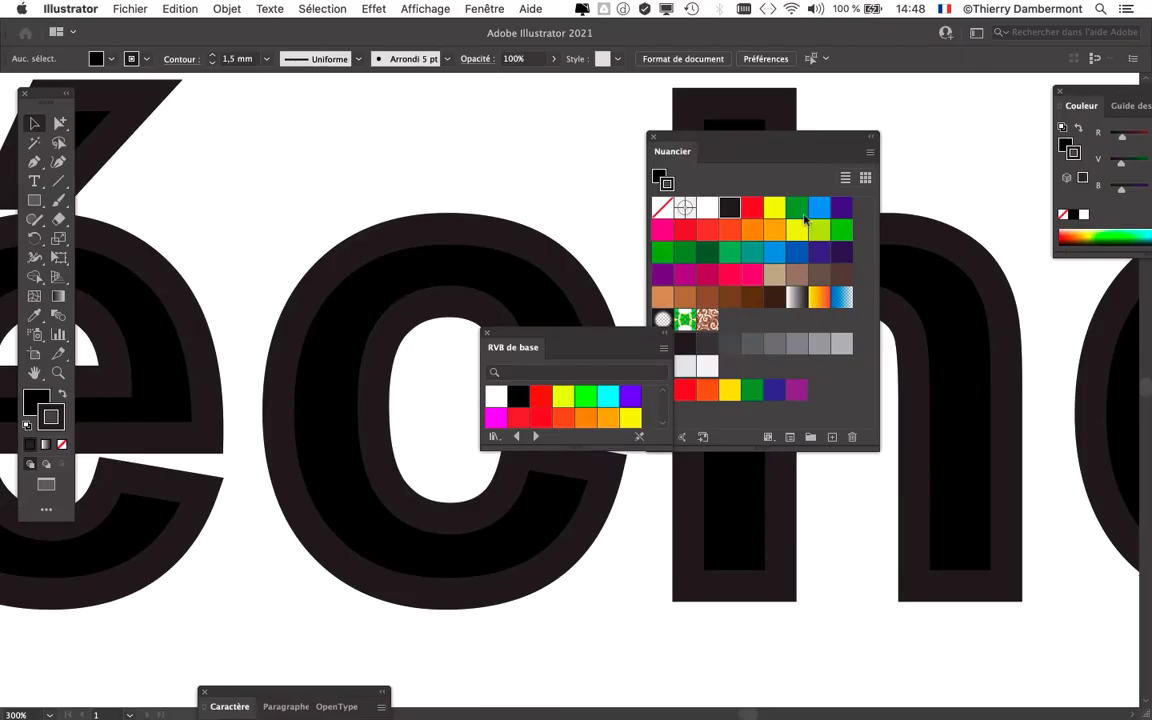
drag(716, 154, 978, 307)
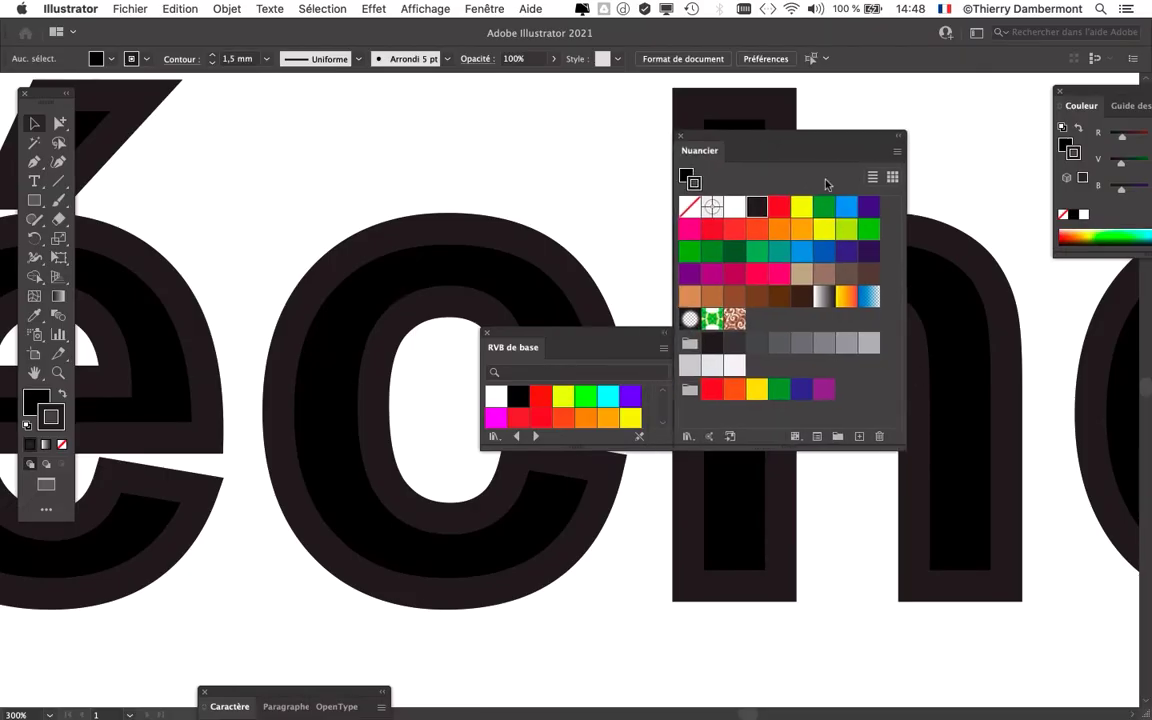
Show the RVB de base swatches as large thumbnails, place the panel top right, and zoom out
click(663, 347)
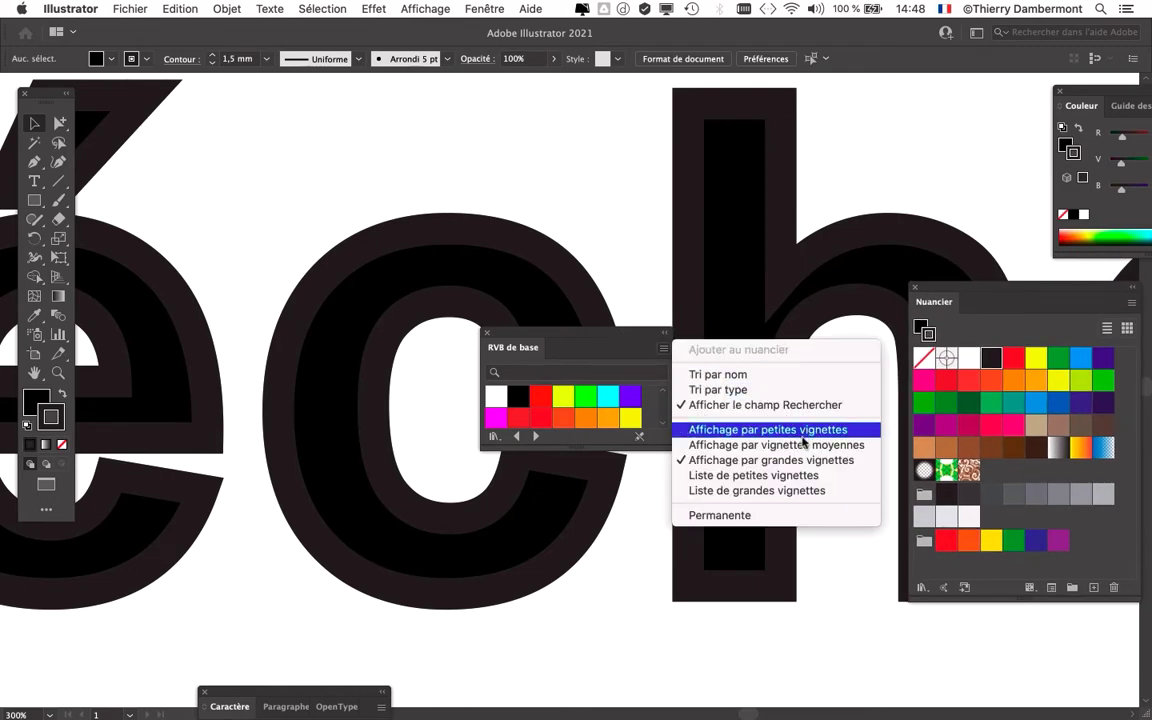
click(803, 437)
drag(597, 334, 602, 141)
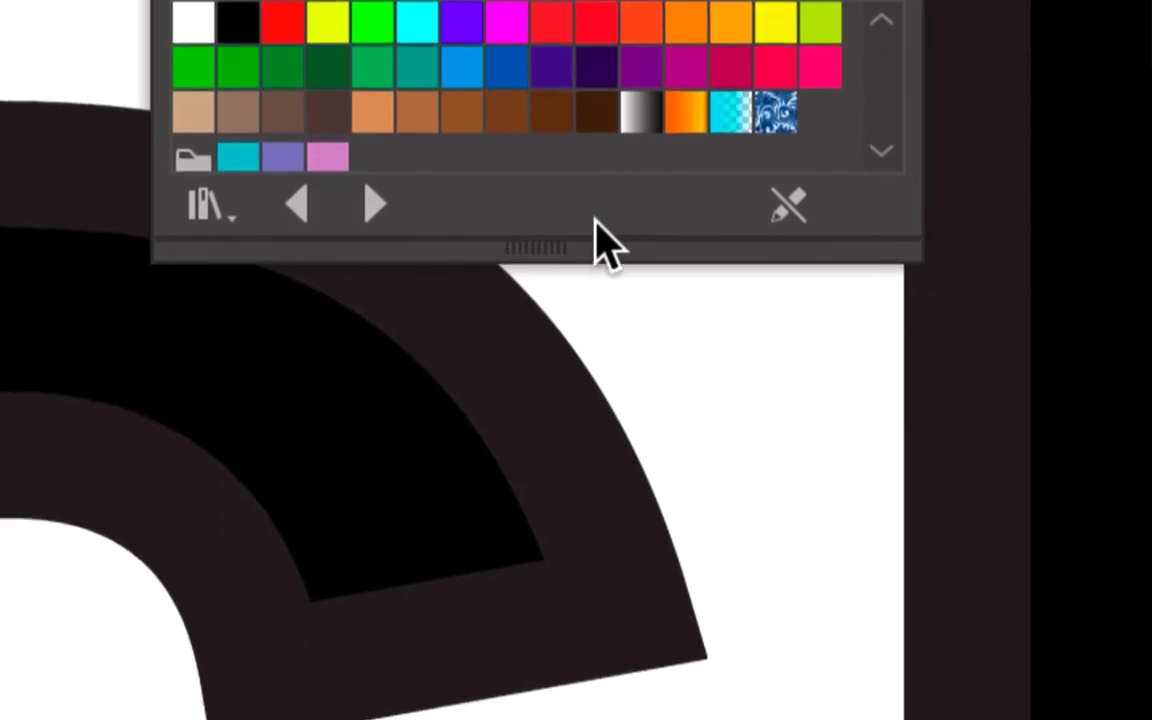
drag(596, 225, 596, 257)
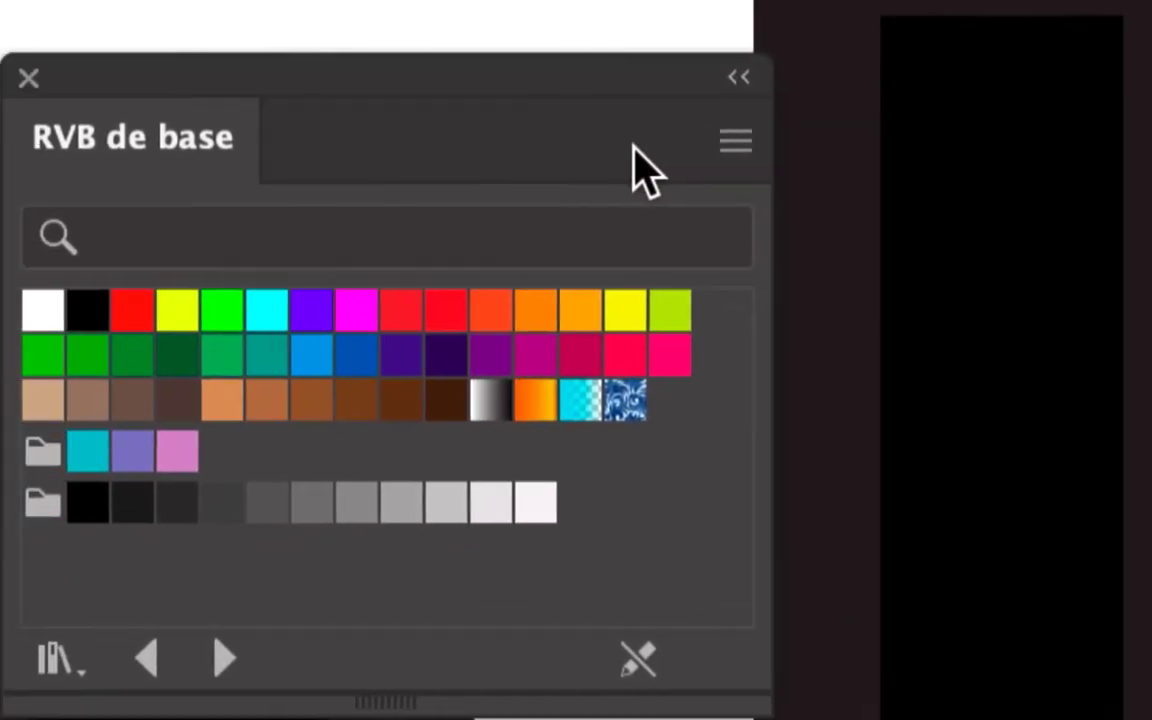
click(664, 152)
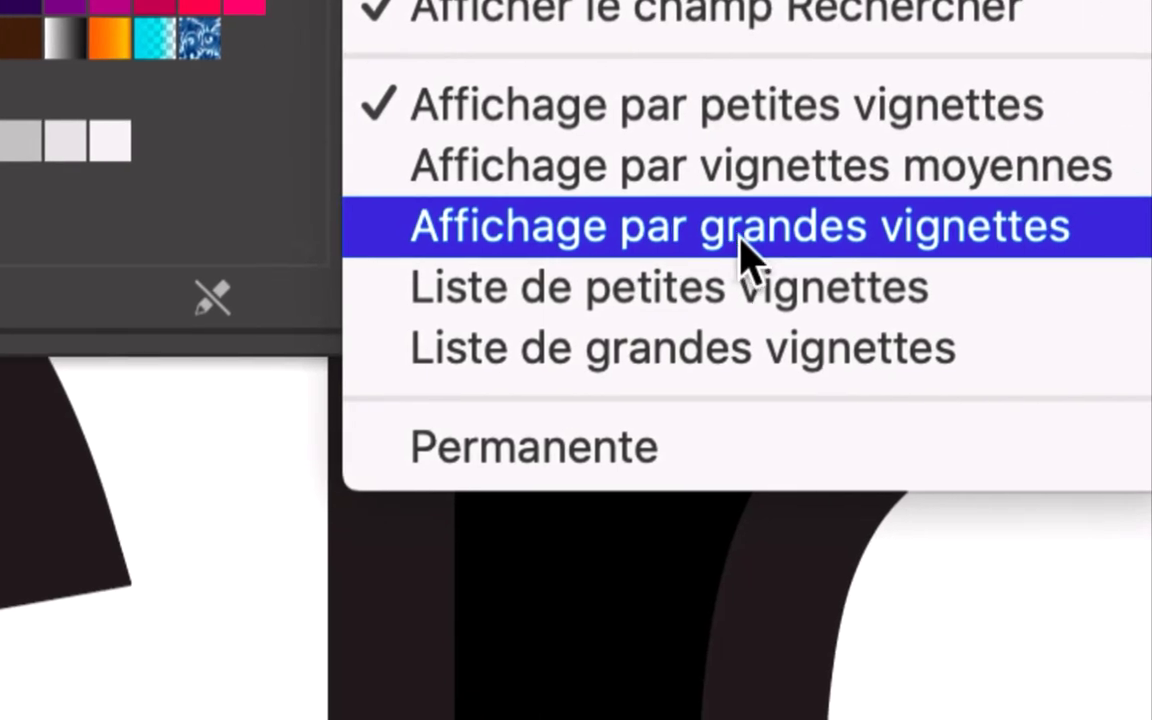
click(695, 250)
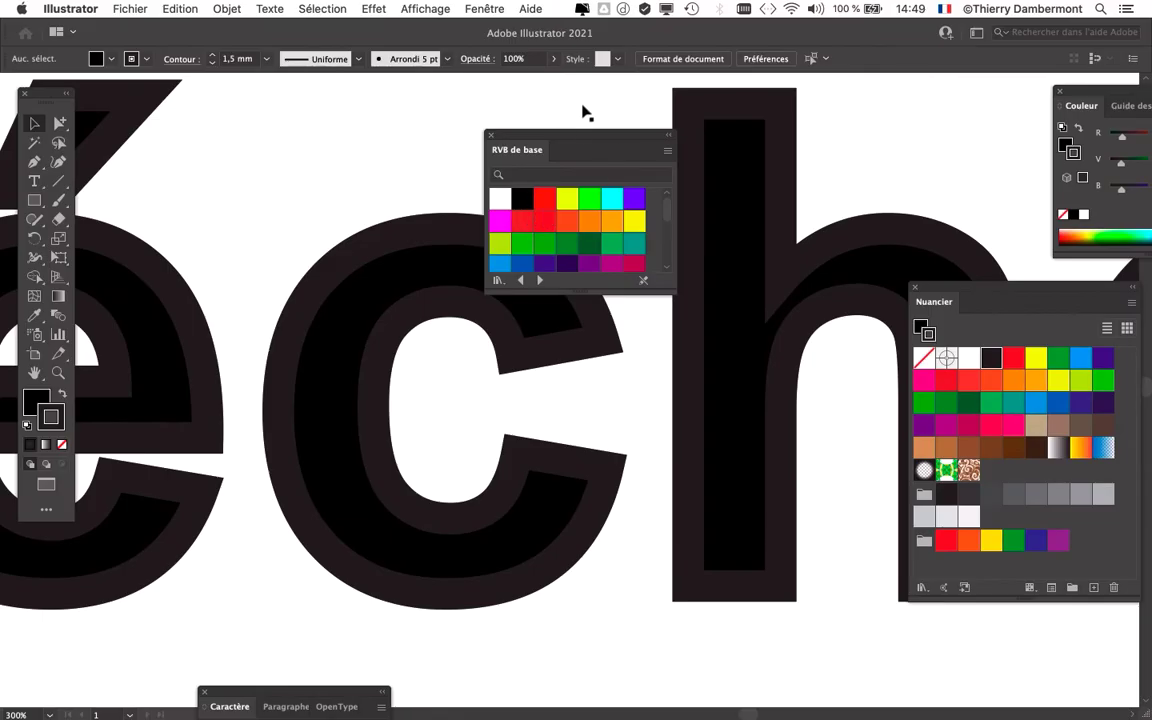
drag(585, 138, 779, 123)
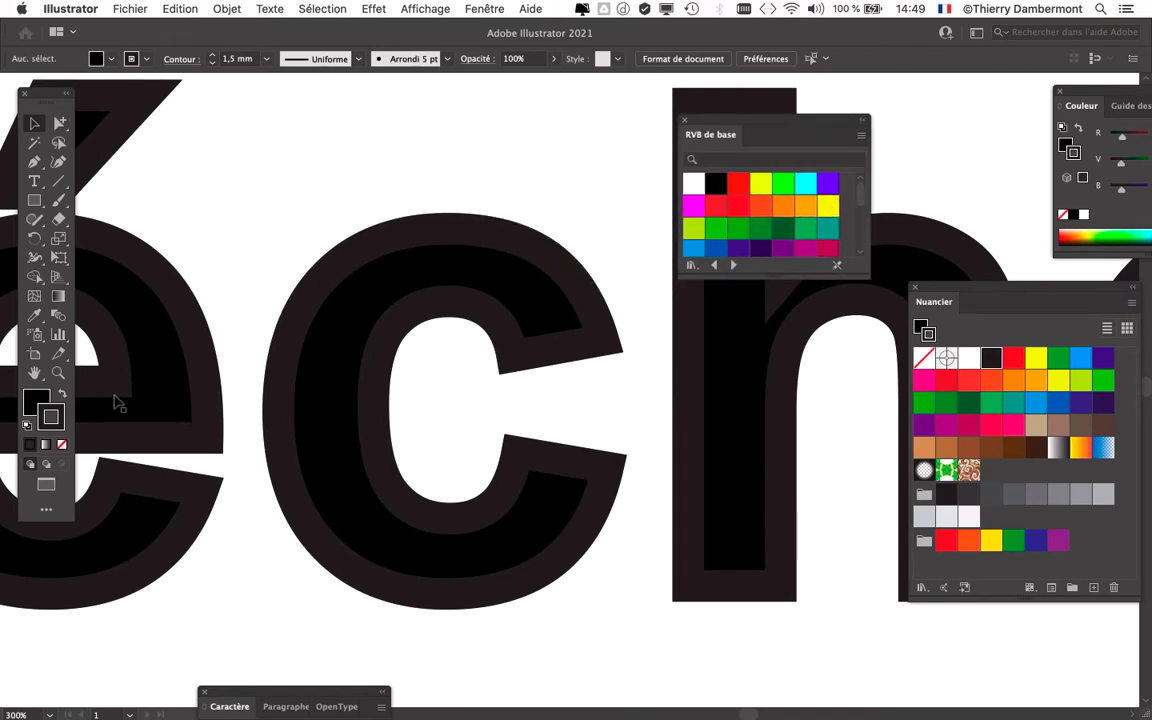
key(super+minus)
key(super+minus)
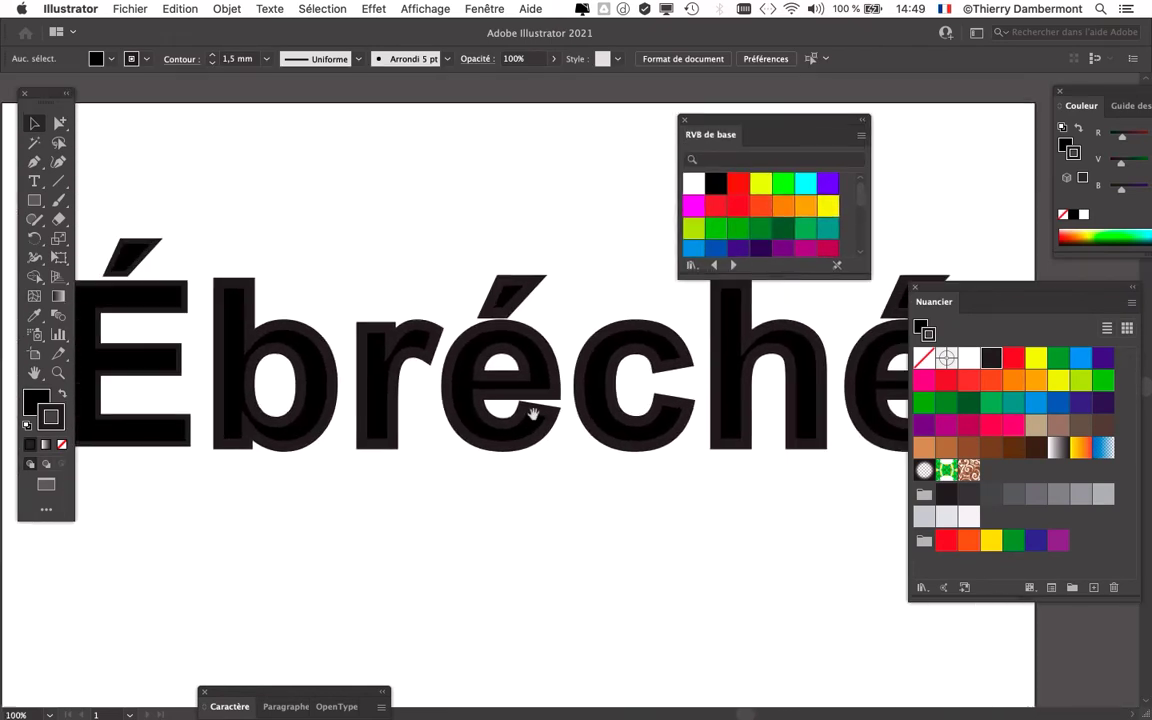
key(super+minus)
Apply the Noir swatch from the RVB de base library to the selected word Ébréché
click(230, 455)
key(super+minus)
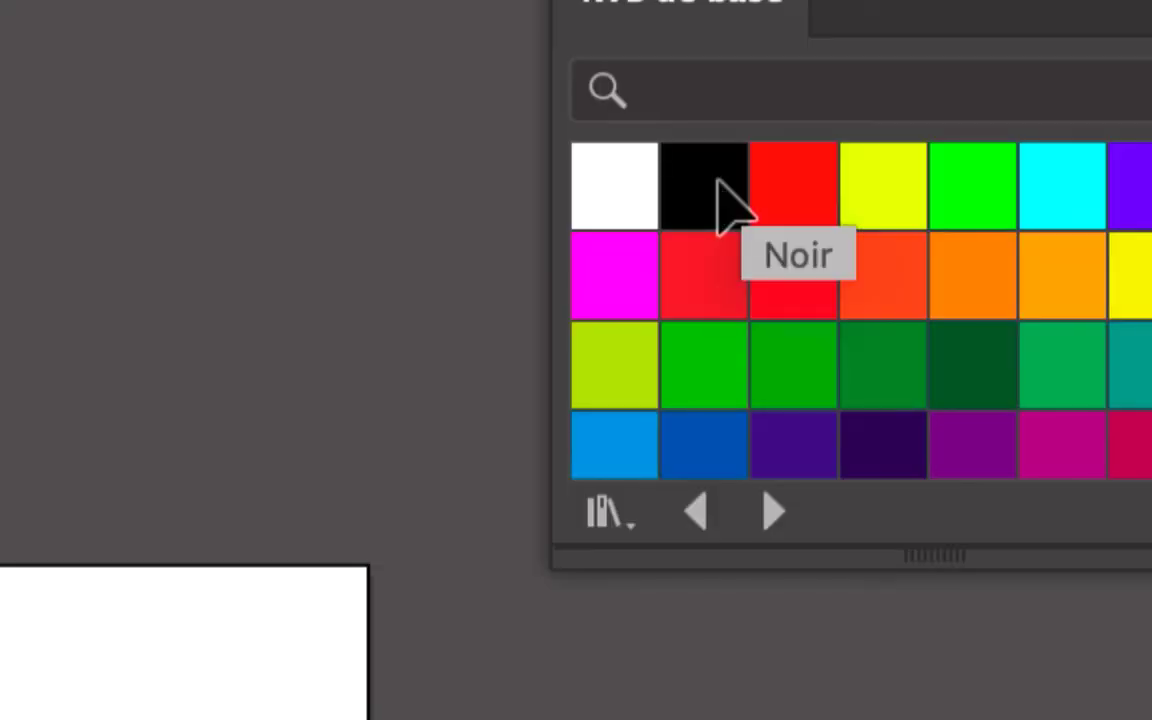
click(719, 184)
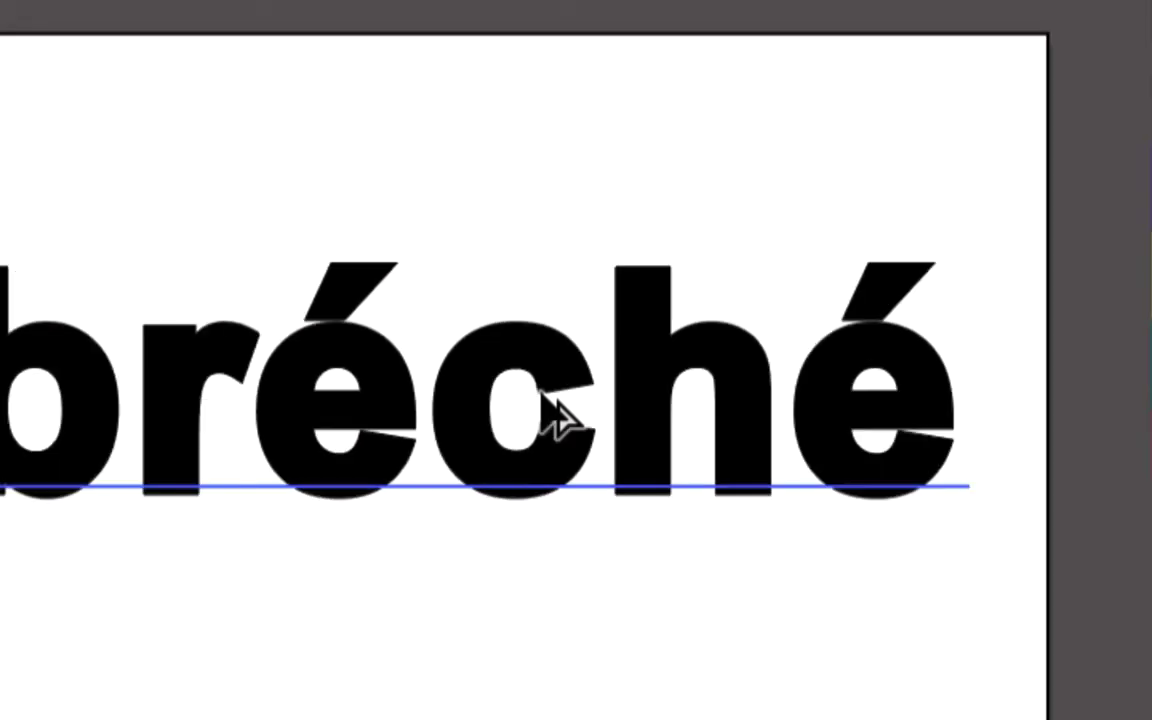
scroll(502, 425, up, 2)
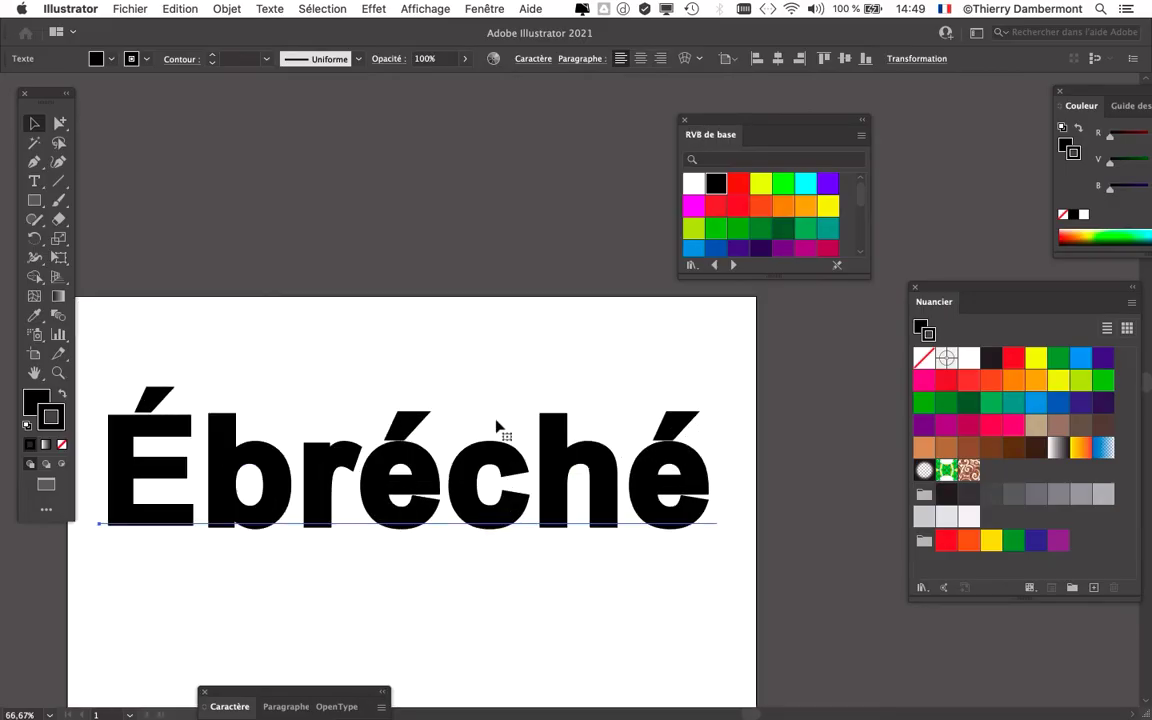
scroll(470, 340, down, 3)
Save the document as 'texte masque image - 02.ai' with the default Illustrator options
click(128, 8)
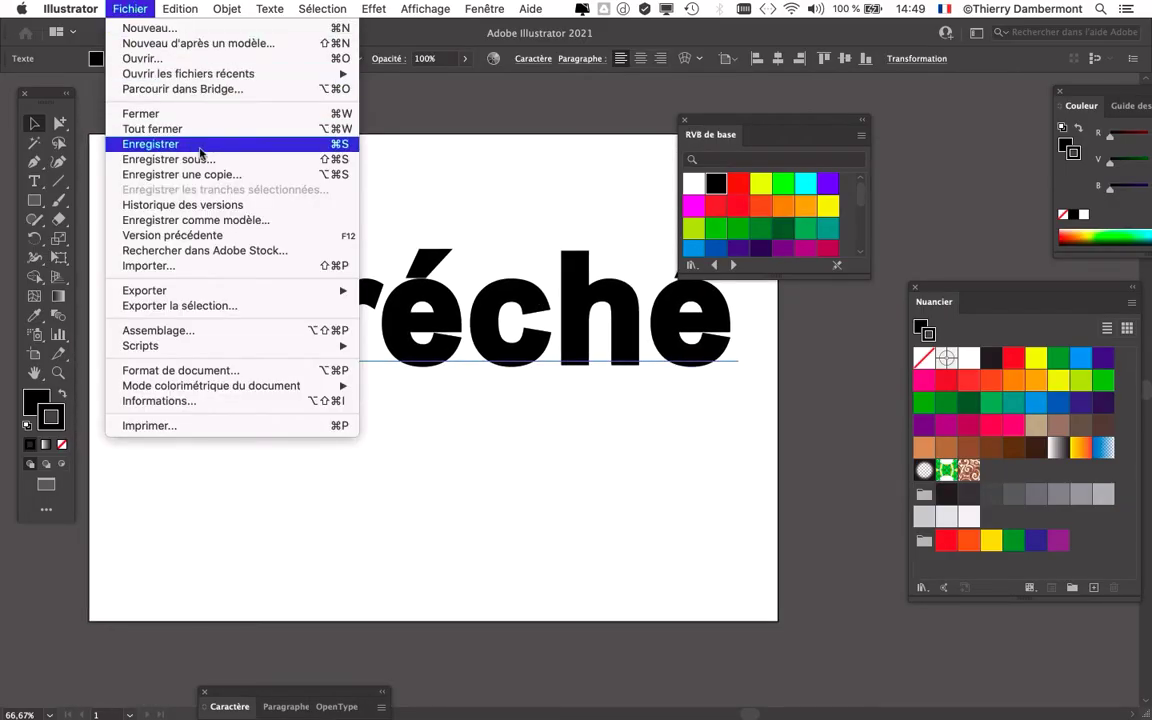
click(250, 159)
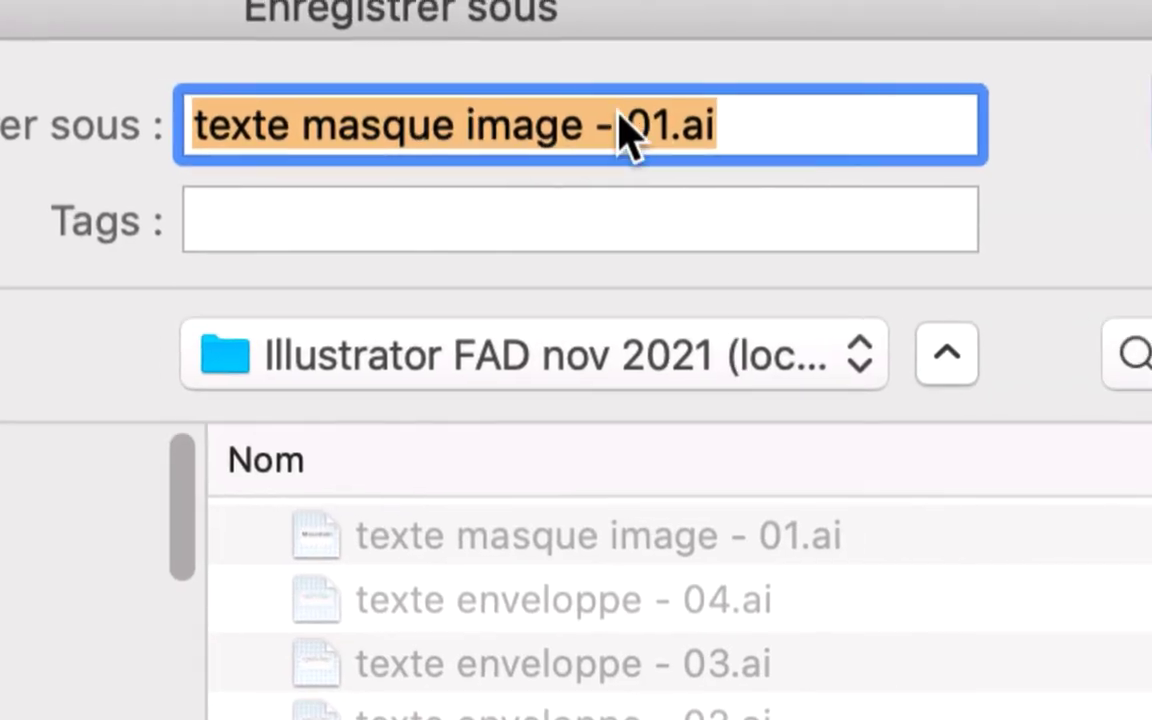
drag(645, 125, 672, 135)
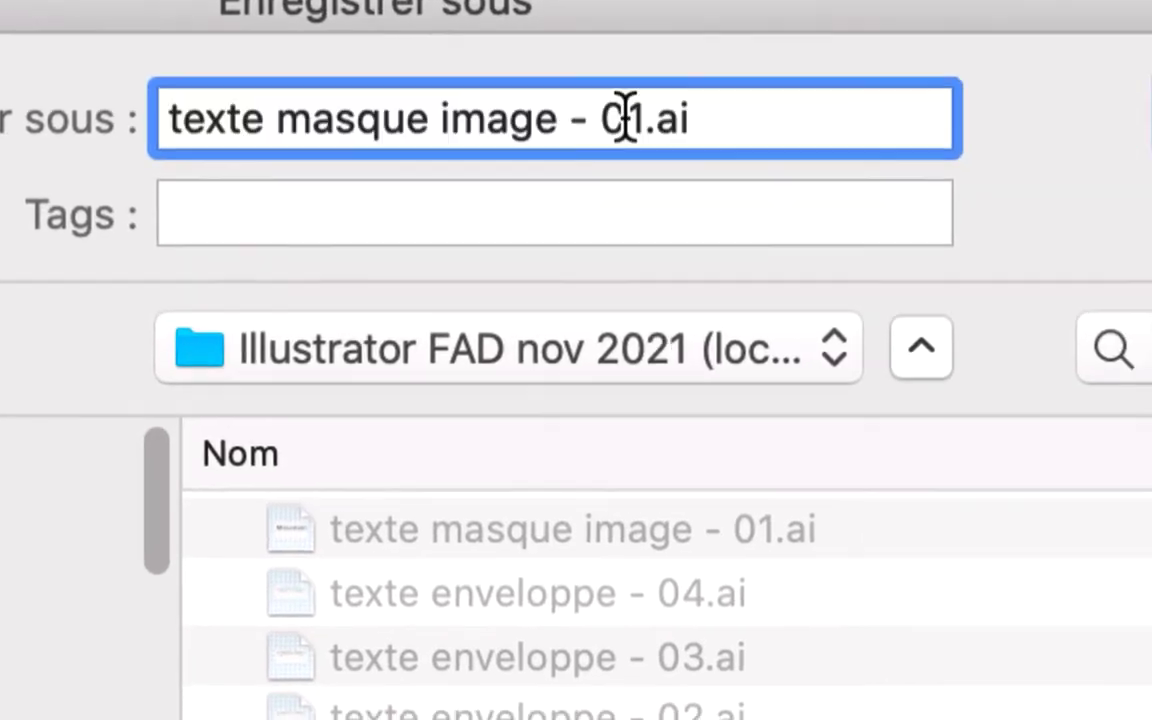
text(2)
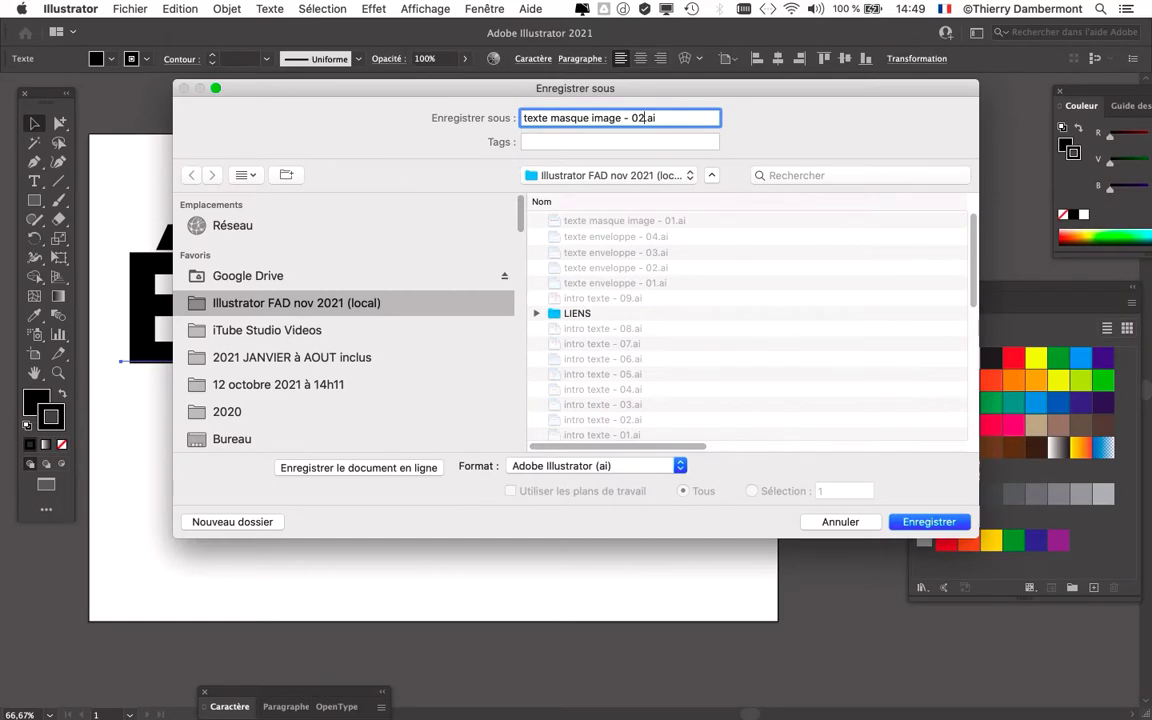
key(Return)
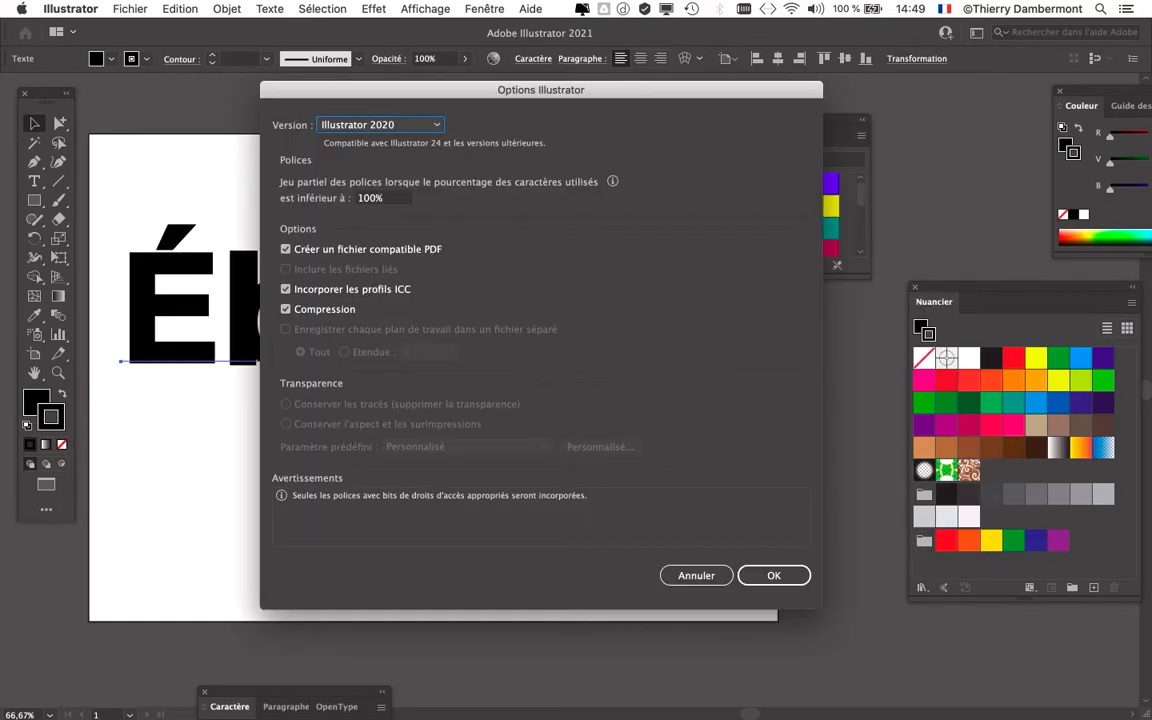
key(Return)
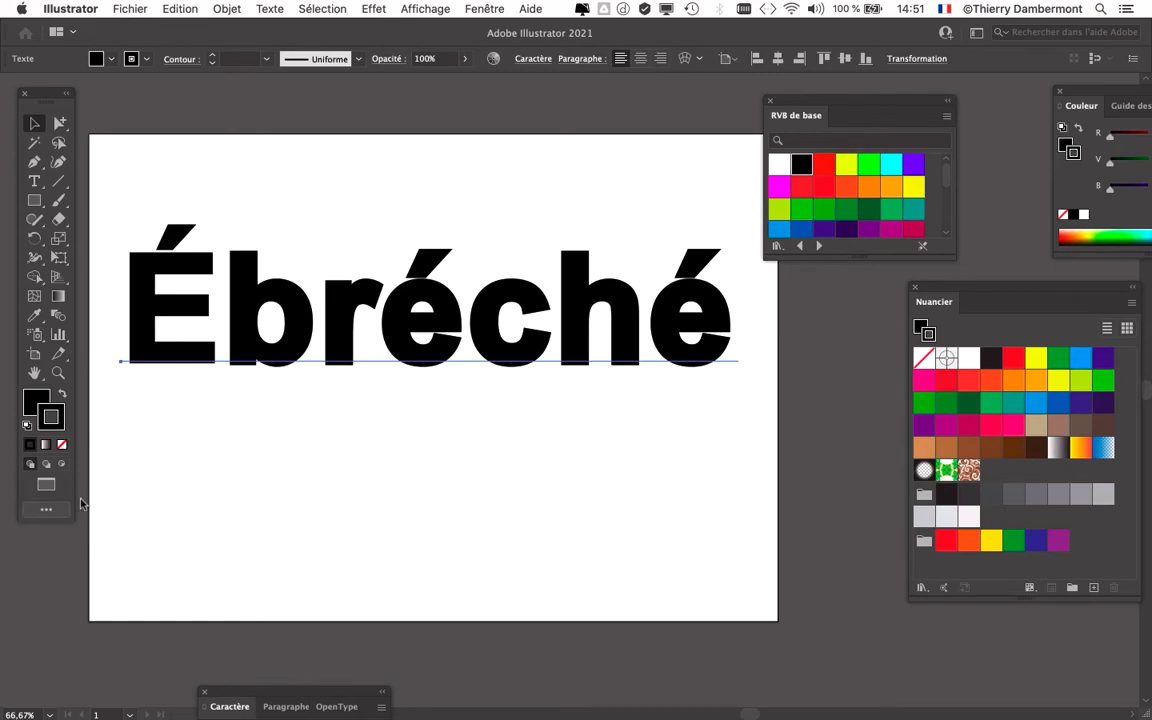
In a new Firefox tab, reach Bing through a 'bing' search and search for 'mountain'
mouse_move(3, 556)
click(31, 506)
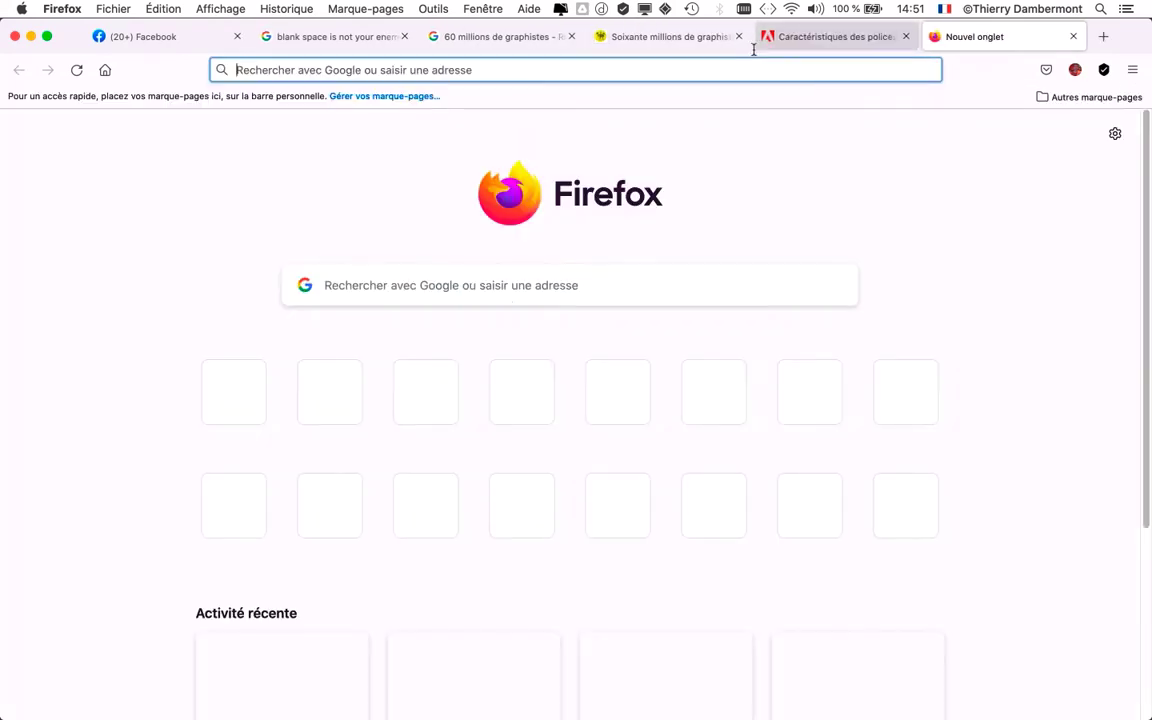
click(1000, 36)
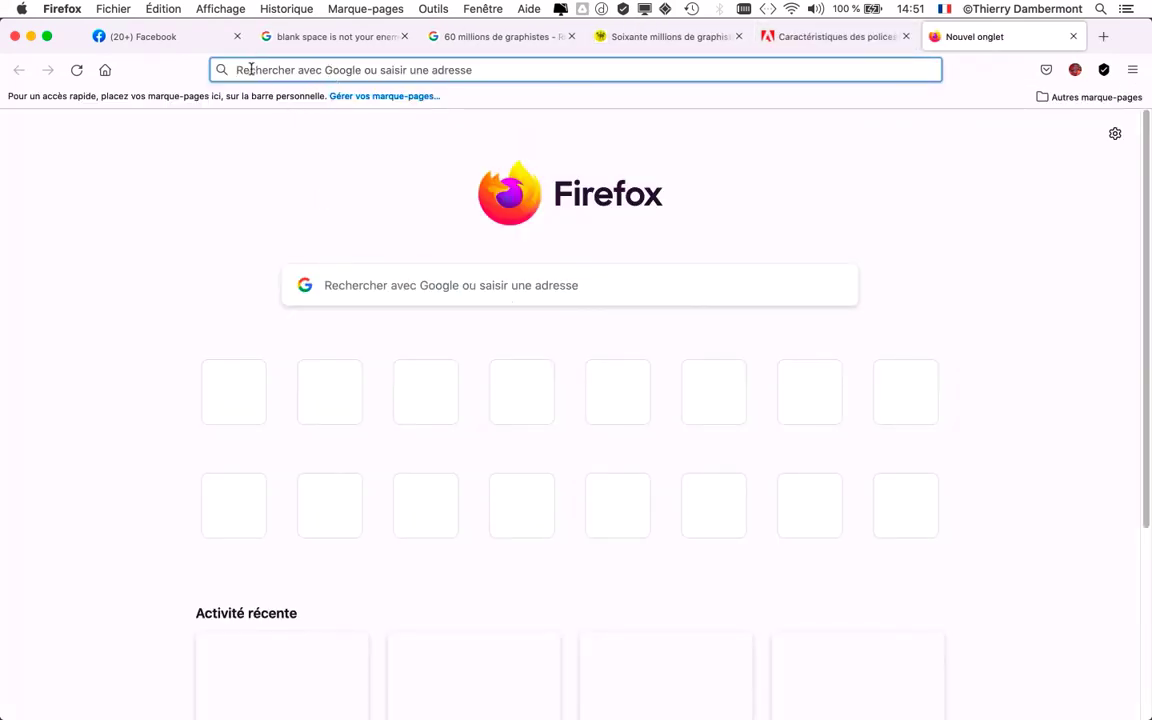
text(bing)
key(Return)
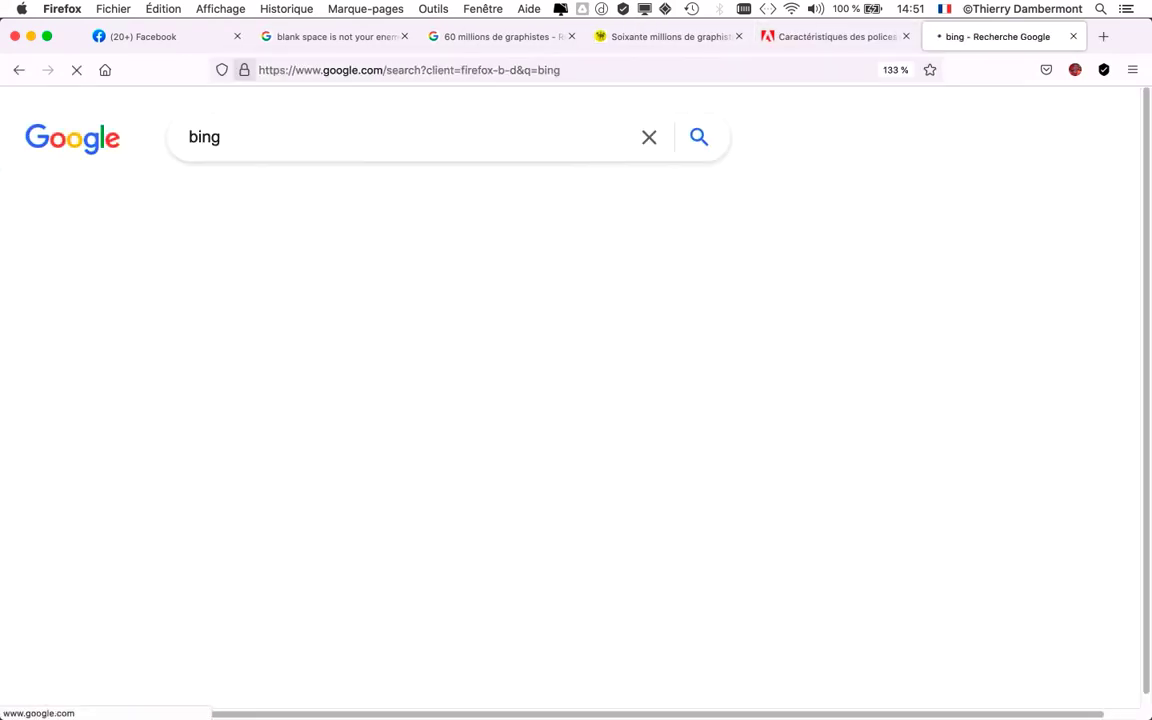
click(46, 318)
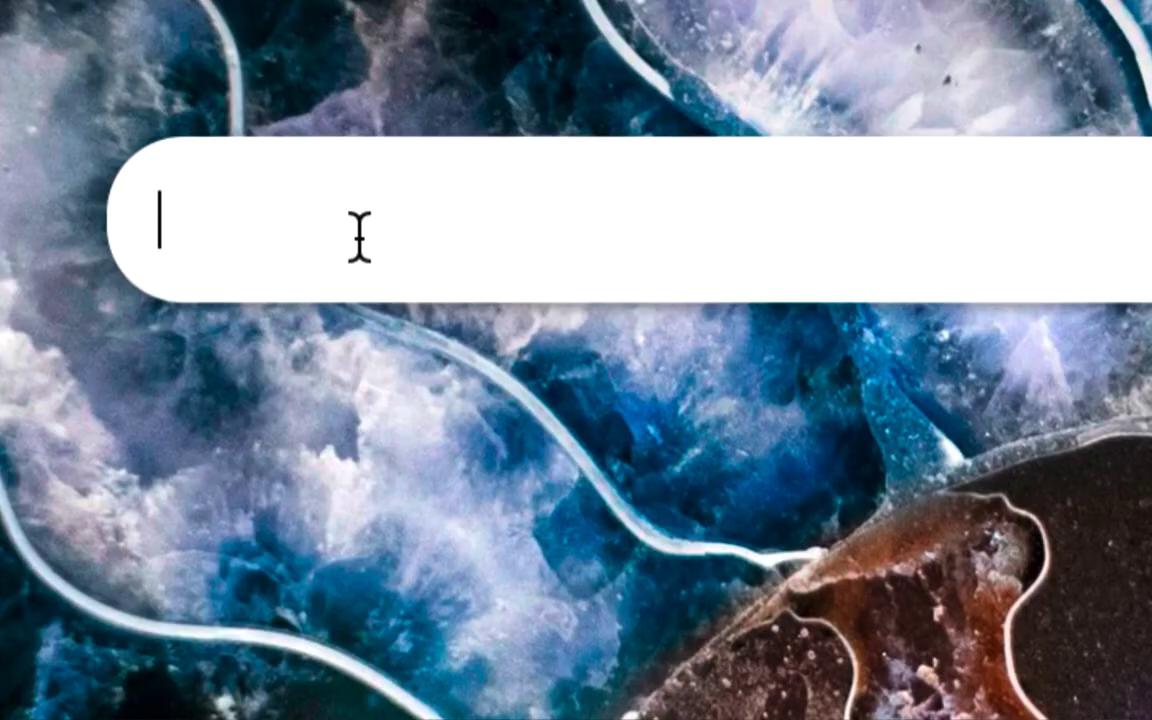
text(mountain)
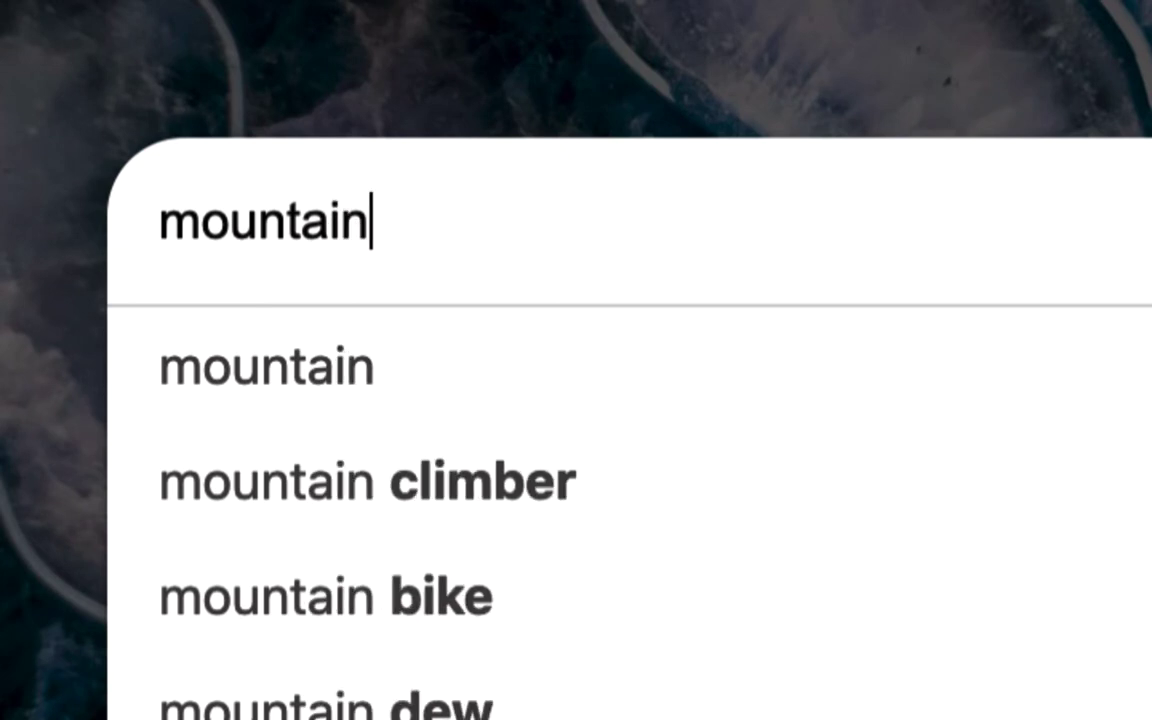
key(Return)
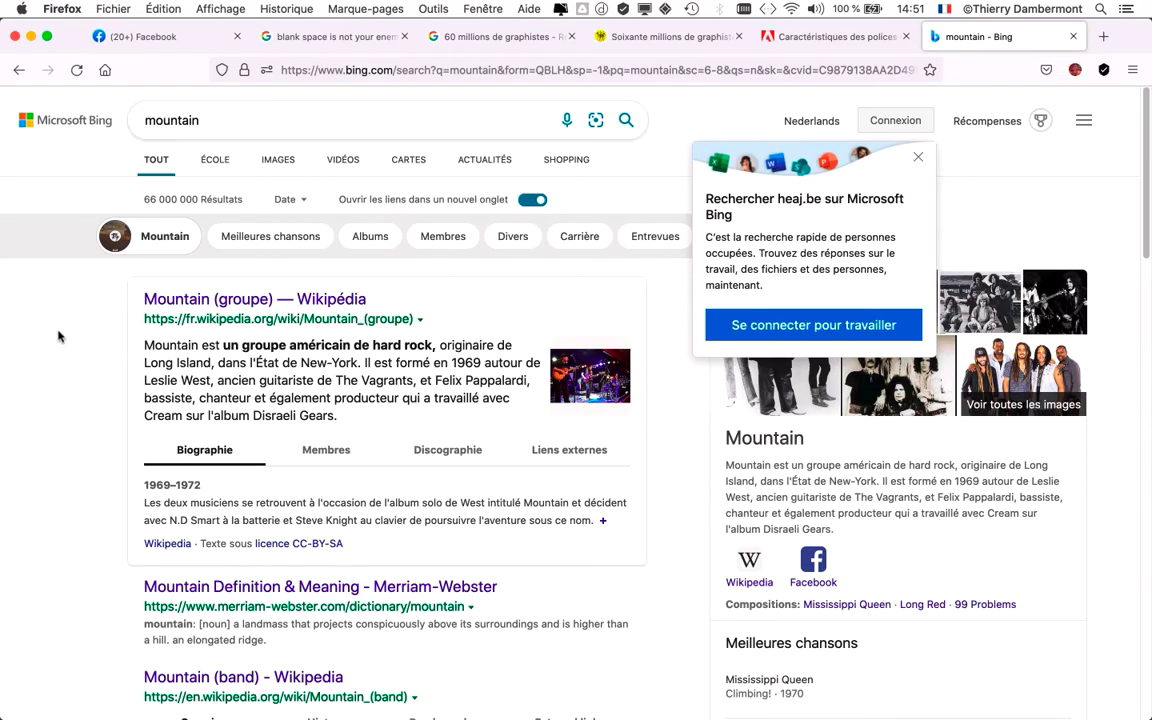
Close the 'Rechercher heaj.be sur Microsoft Bing' popup, then switch to Illustrator and back to Firefox
click(918, 158)
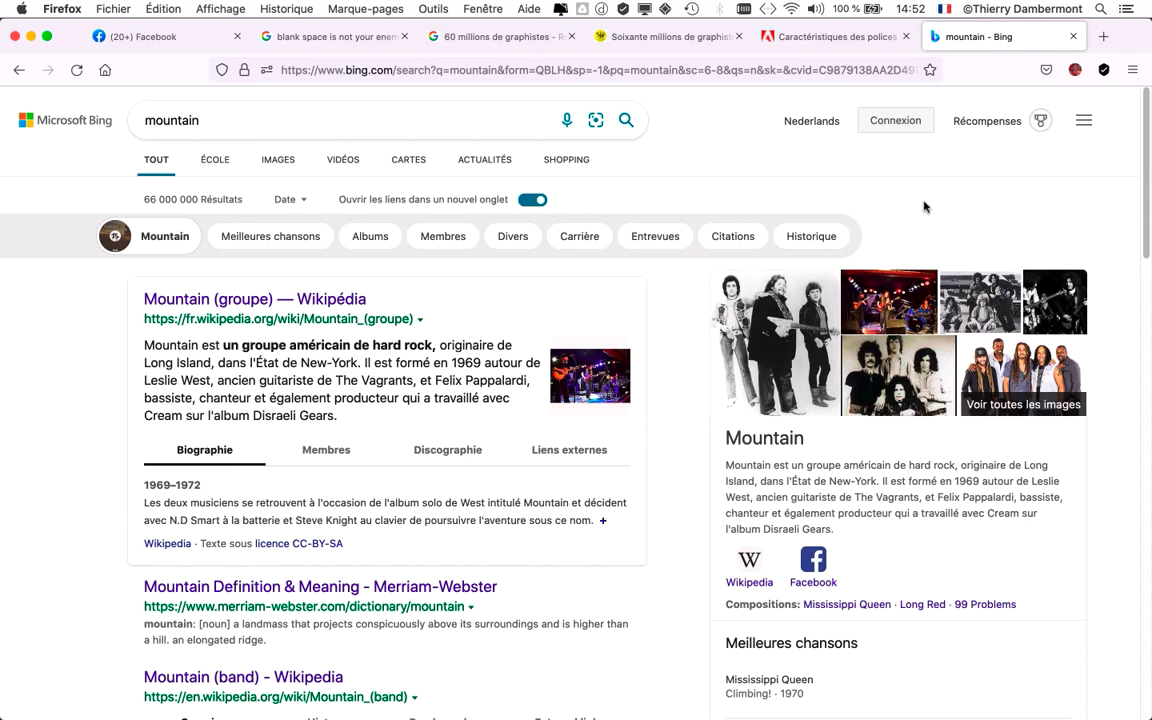
key(super+Tab)
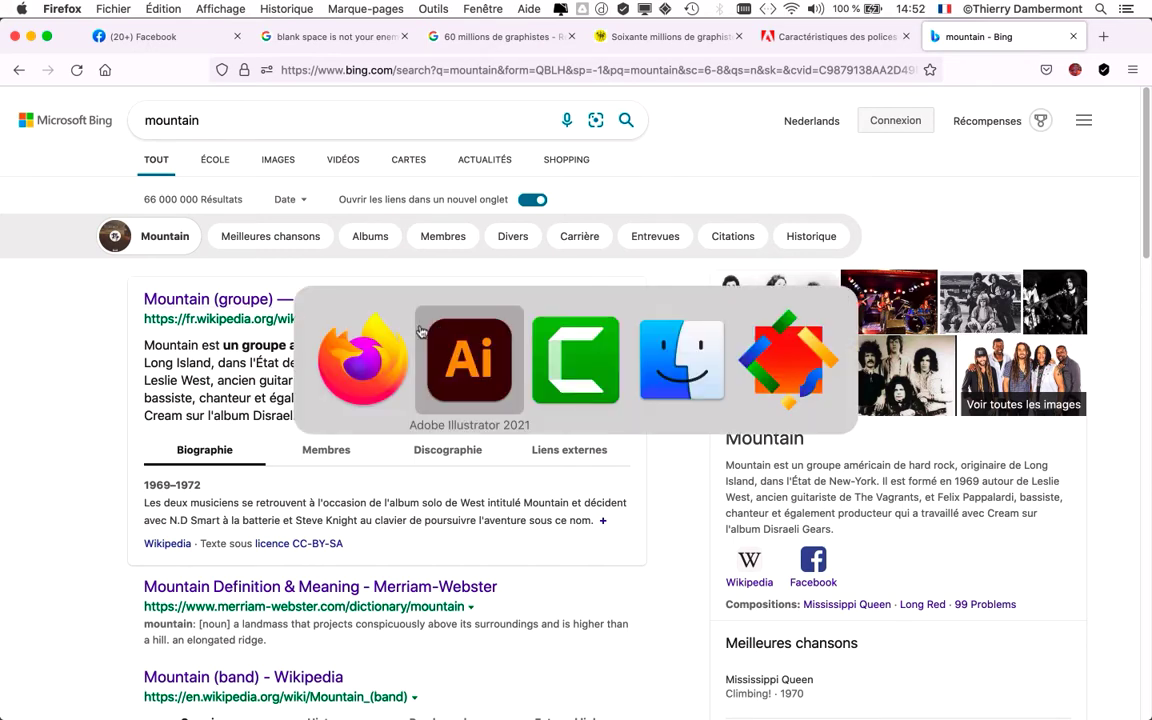
key(super+Tab)
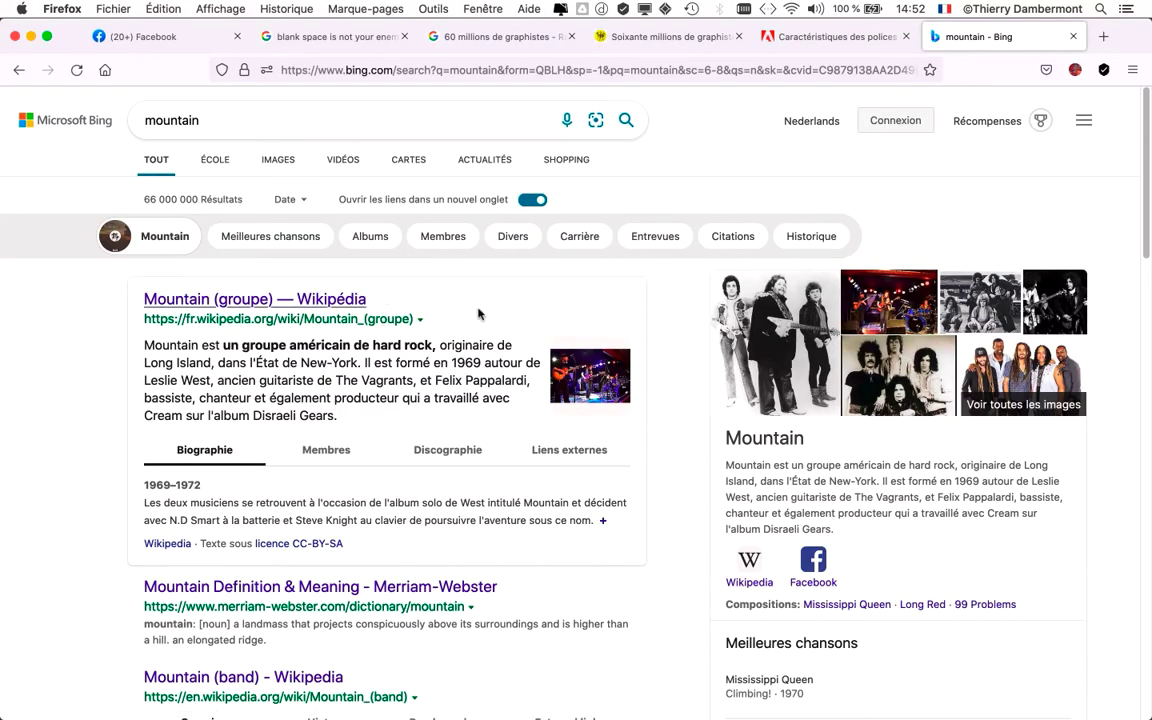
key(super+Tab)
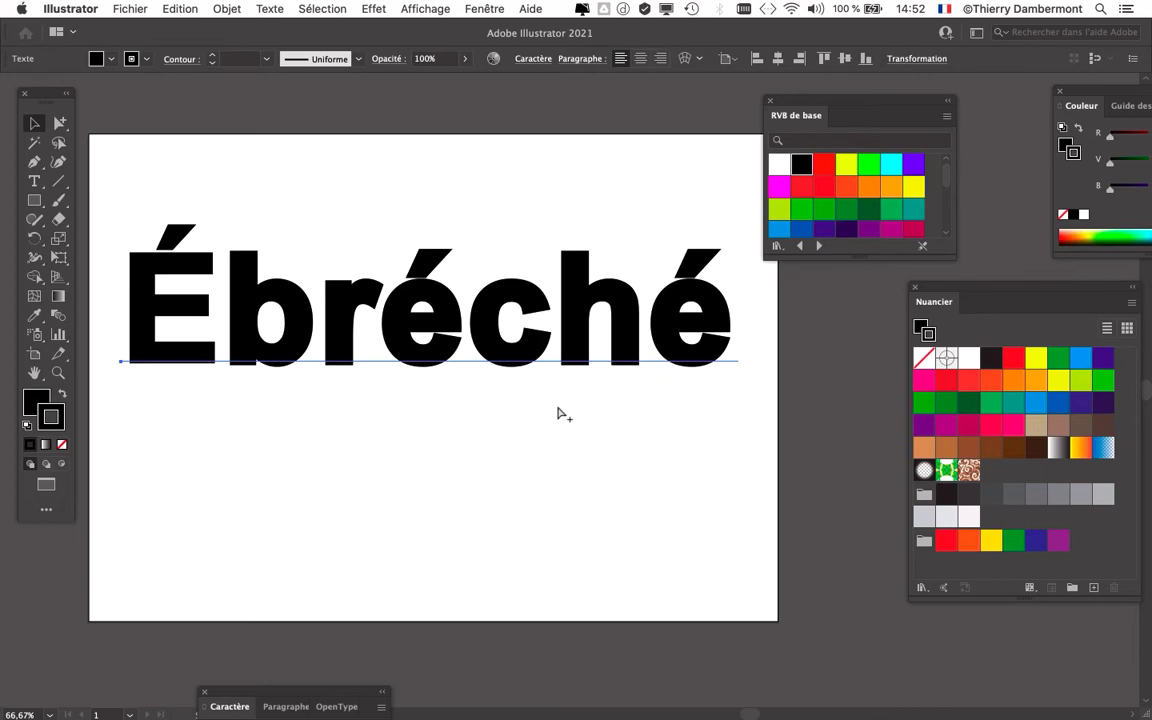
key(super+Tab)
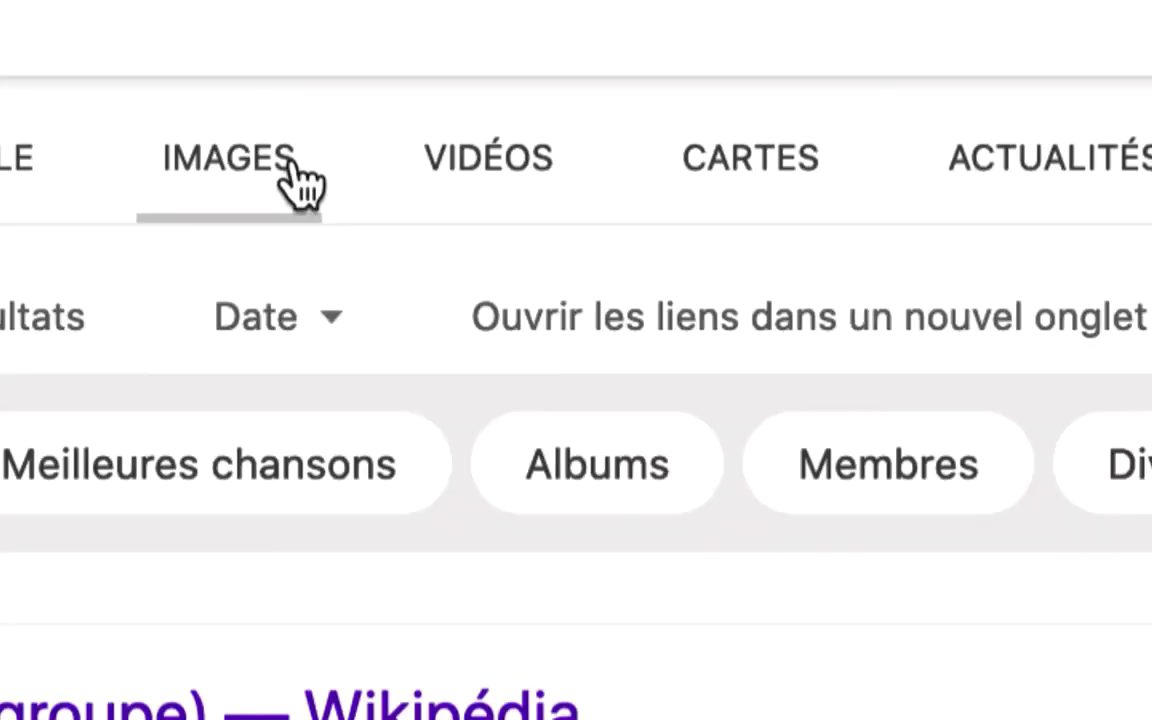
Switch to Bing image results and set the Licence filter to Domaine public
click(292, 168)
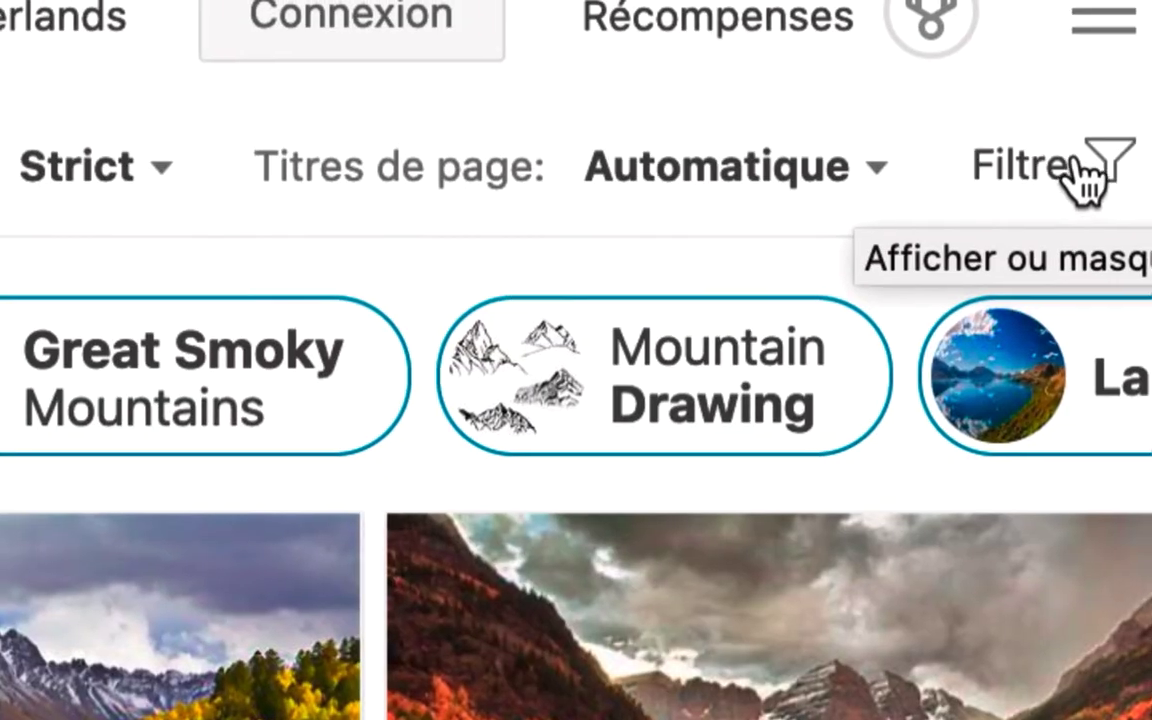
click(1078, 165)
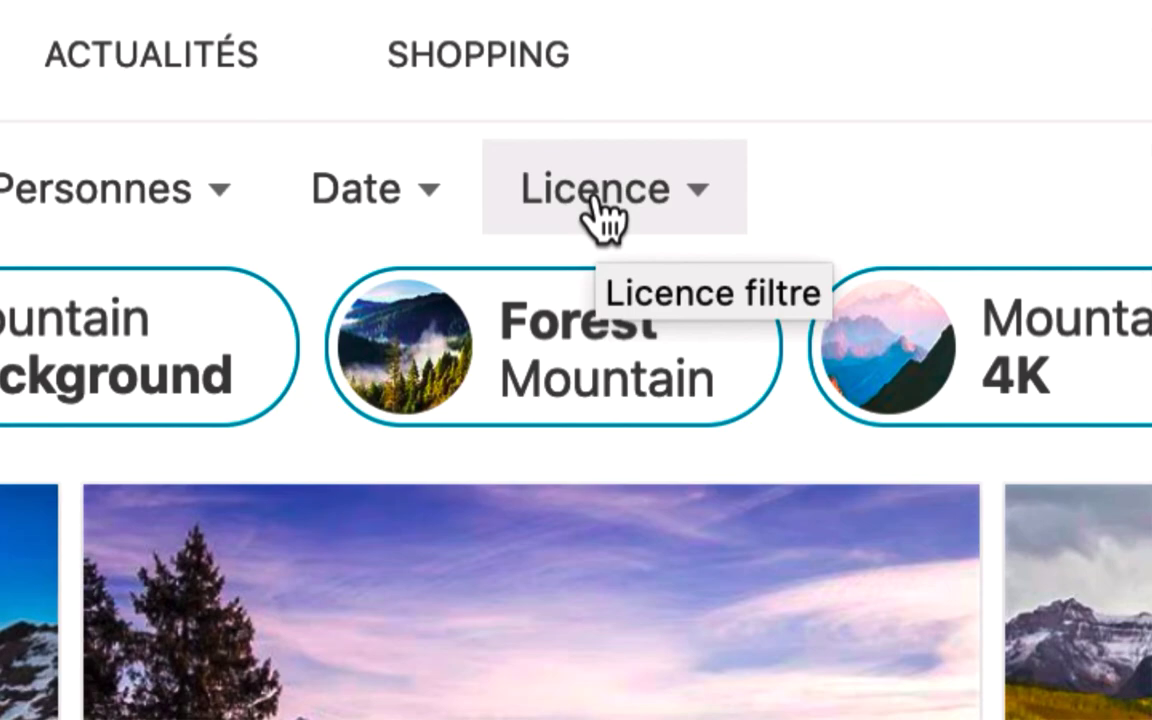
click(595, 205)
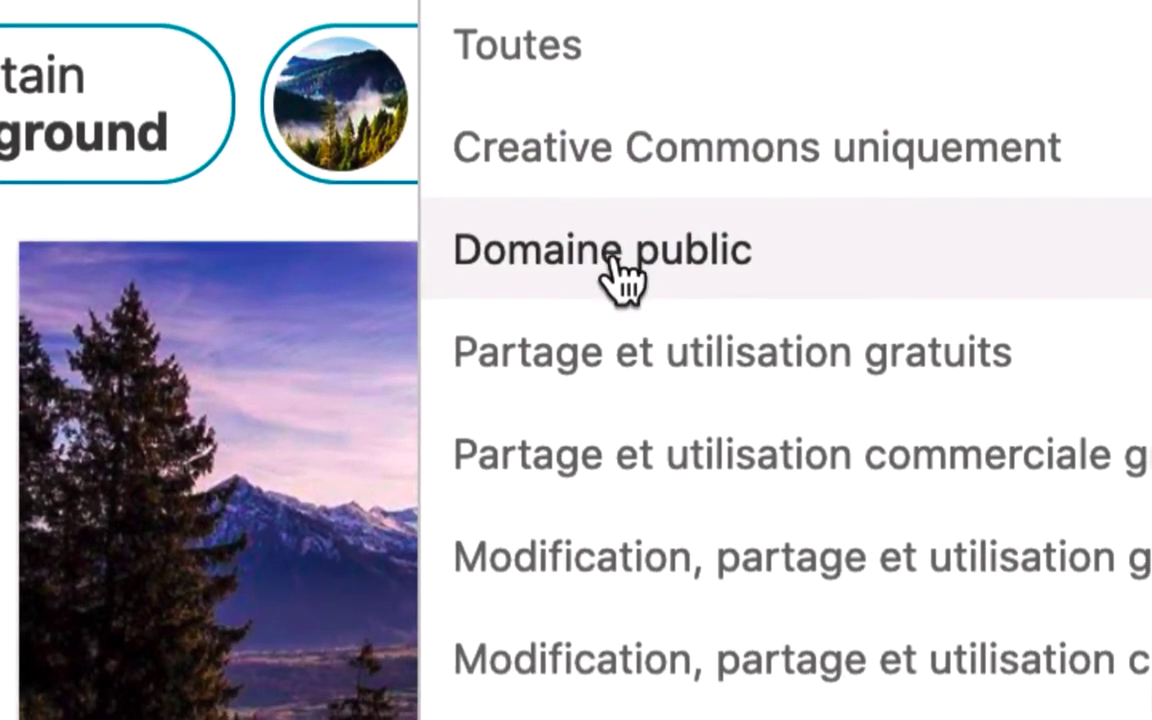
click(620, 270)
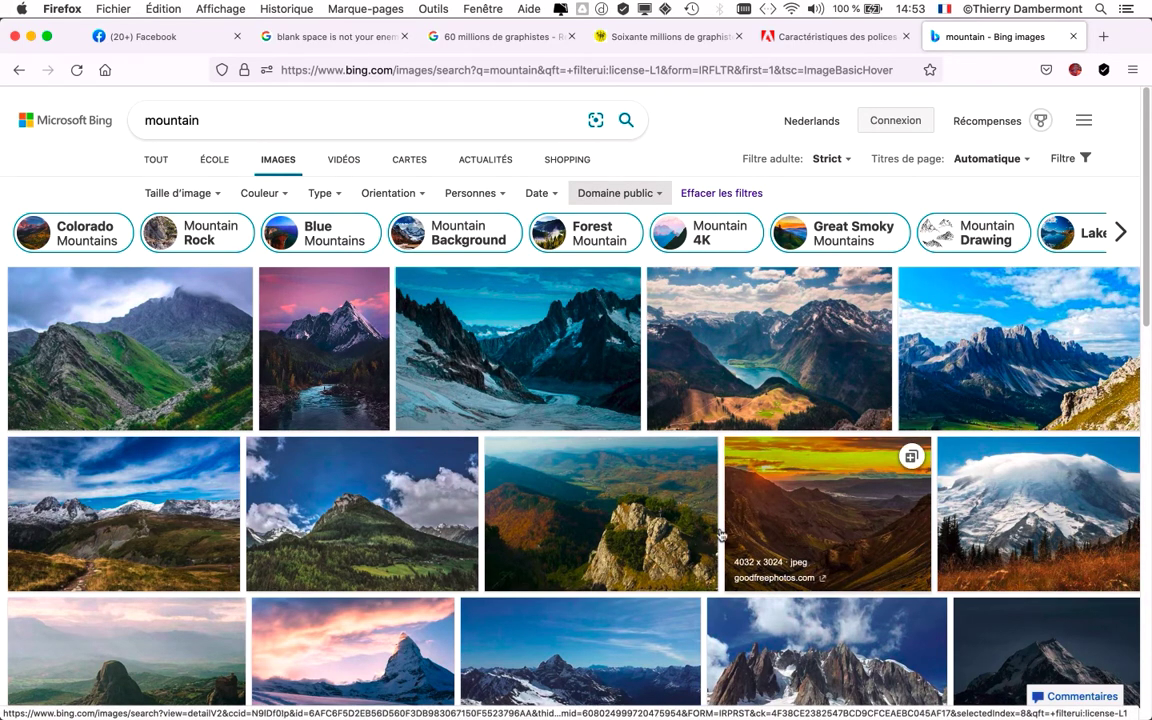
scroll(311, 551, down, 1)
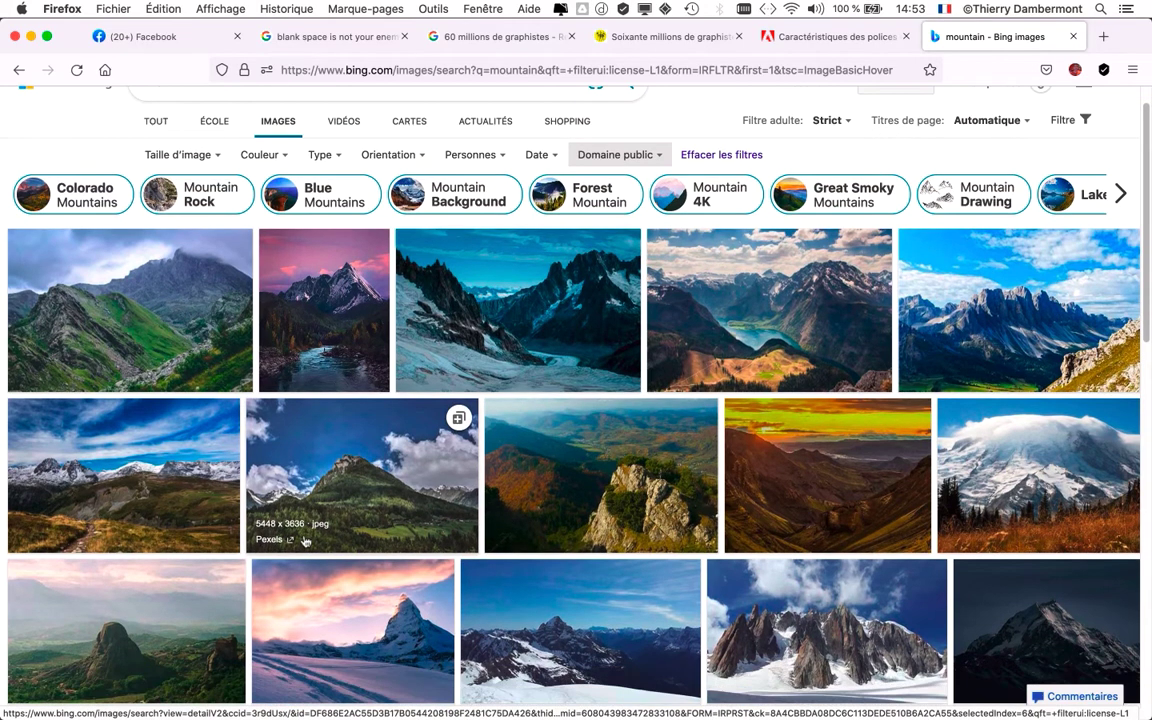
scroll(148, 450, down, 2)
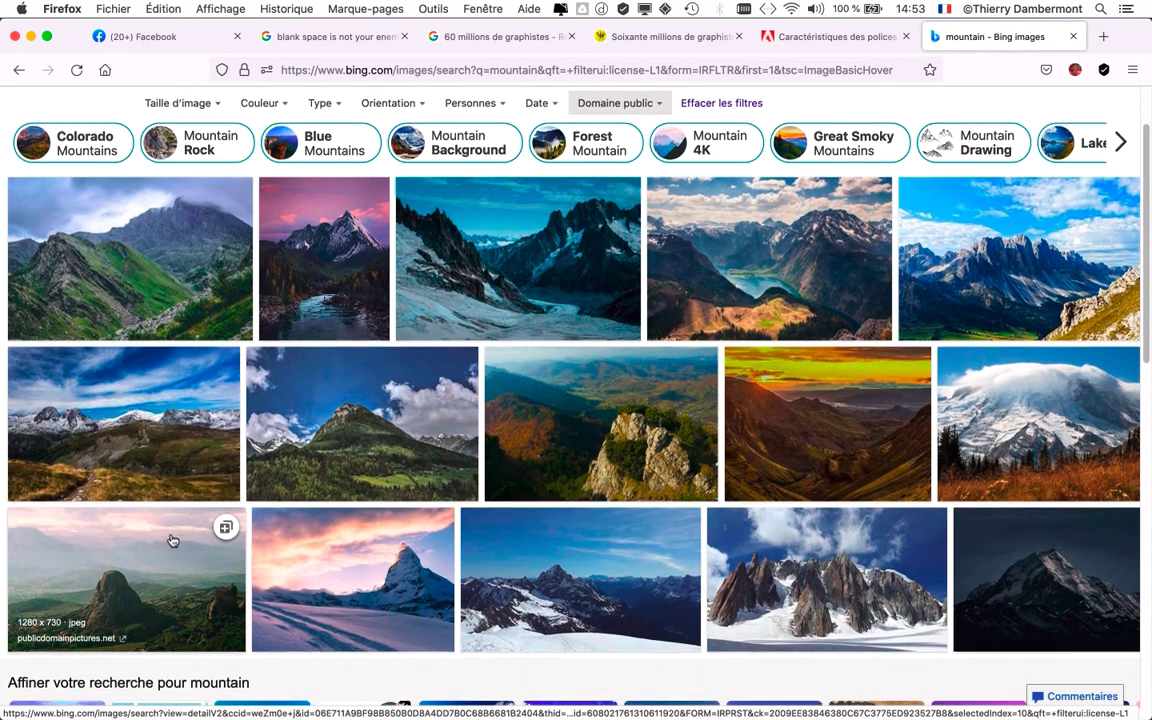
scroll(300, 530, down, 2)
scroll(568, 531, down, 2)
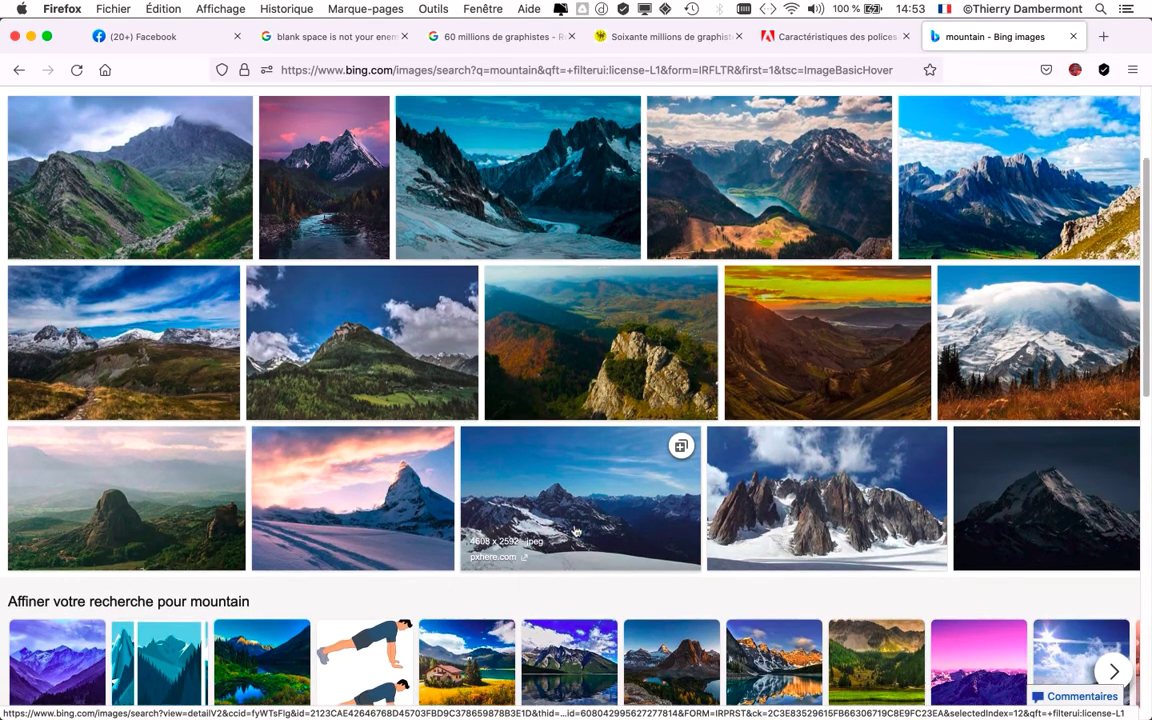
scroll(810, 437, down, 2)
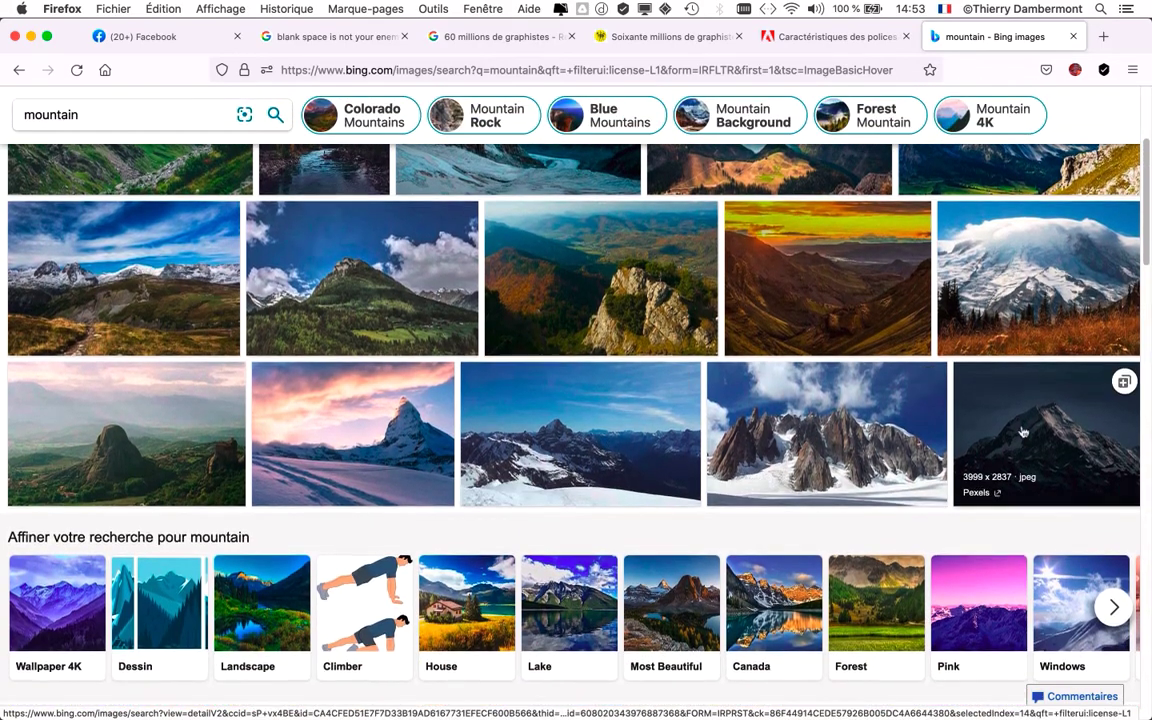
scroll(990, 400, down, 3)
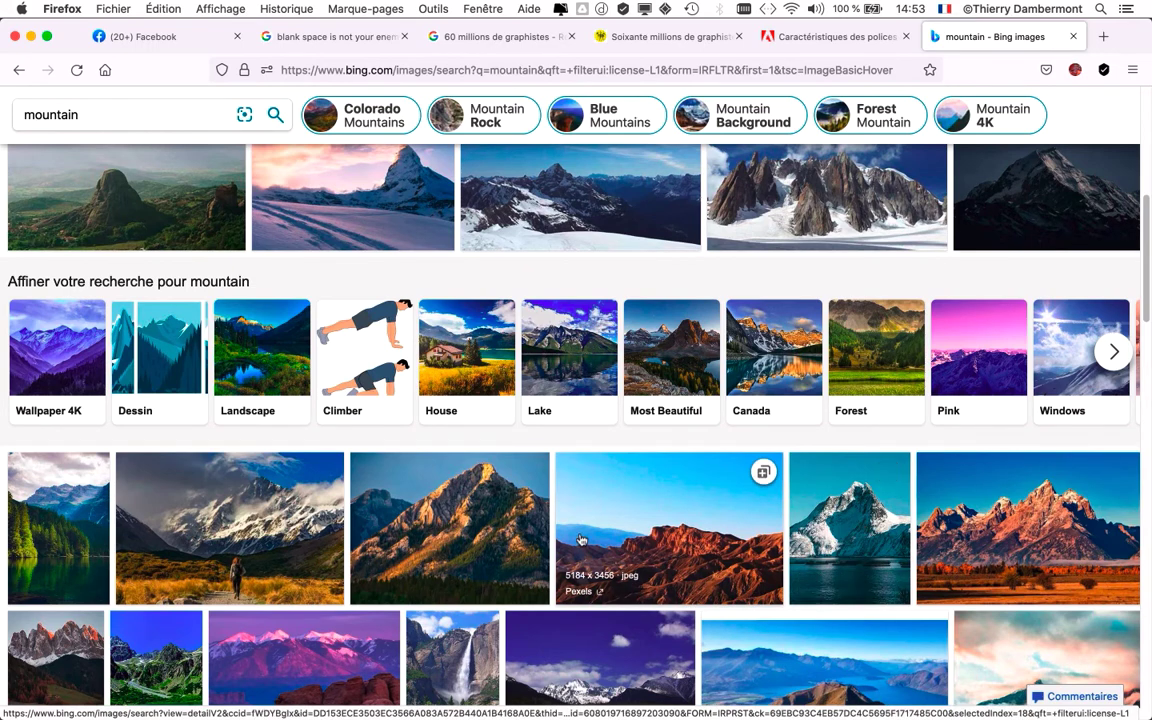
scroll(100, 520, down, 1)
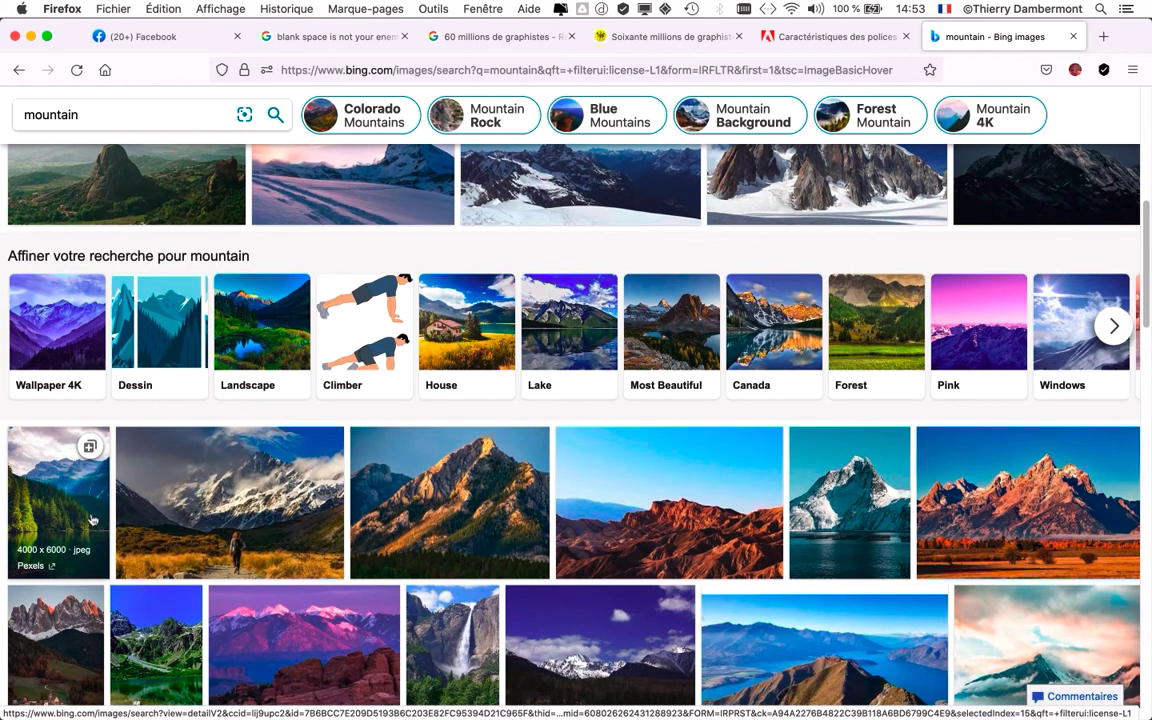
scroll(200, 540, down, 1)
scroll(298, 550, down, 3)
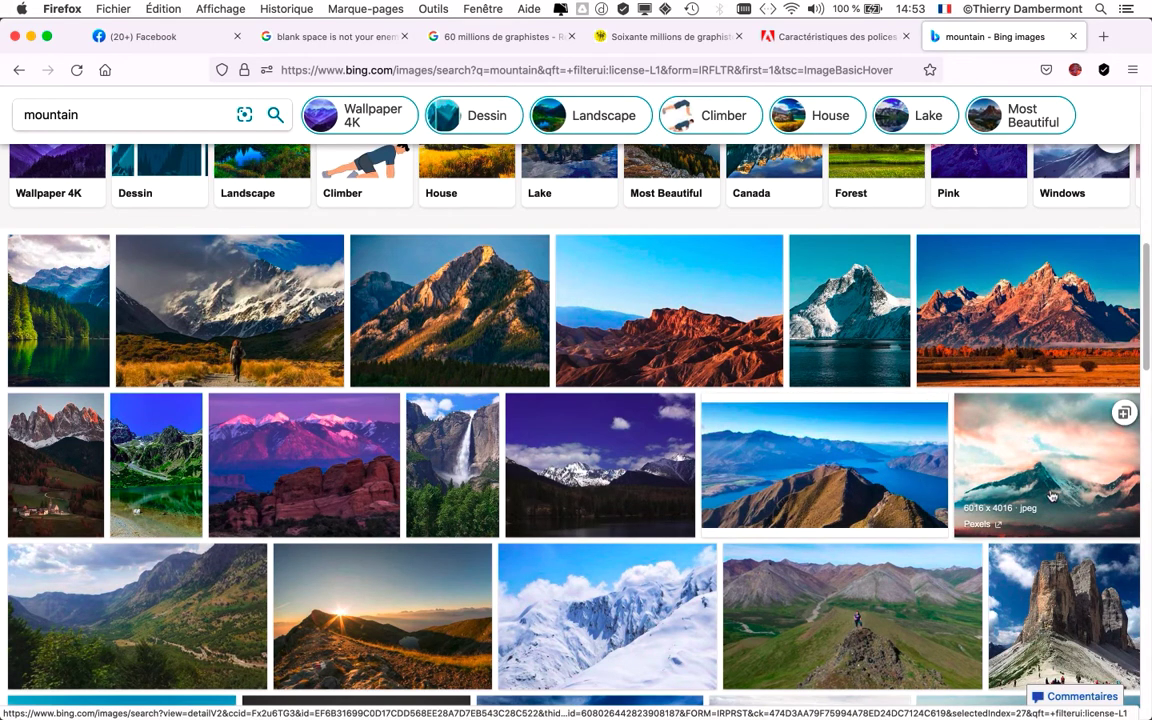
scroll(1030, 476, down, 2)
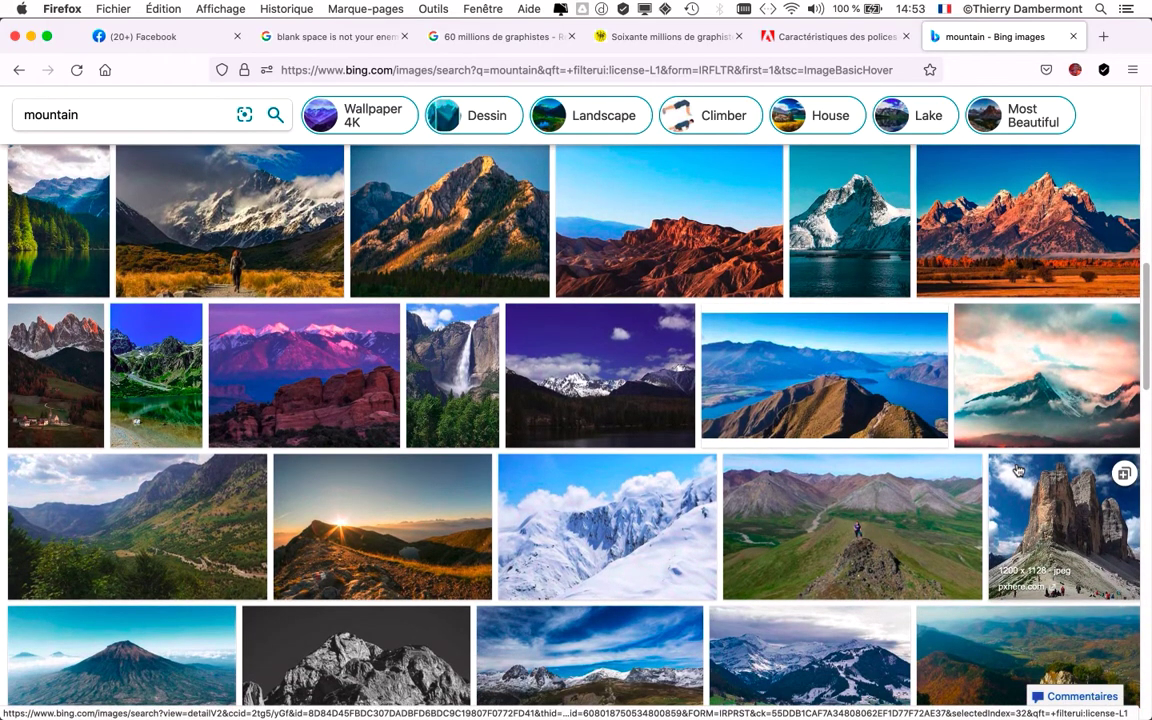
scroll(1018, 470, up, 1)
scroll(1020, 466, up, 1)
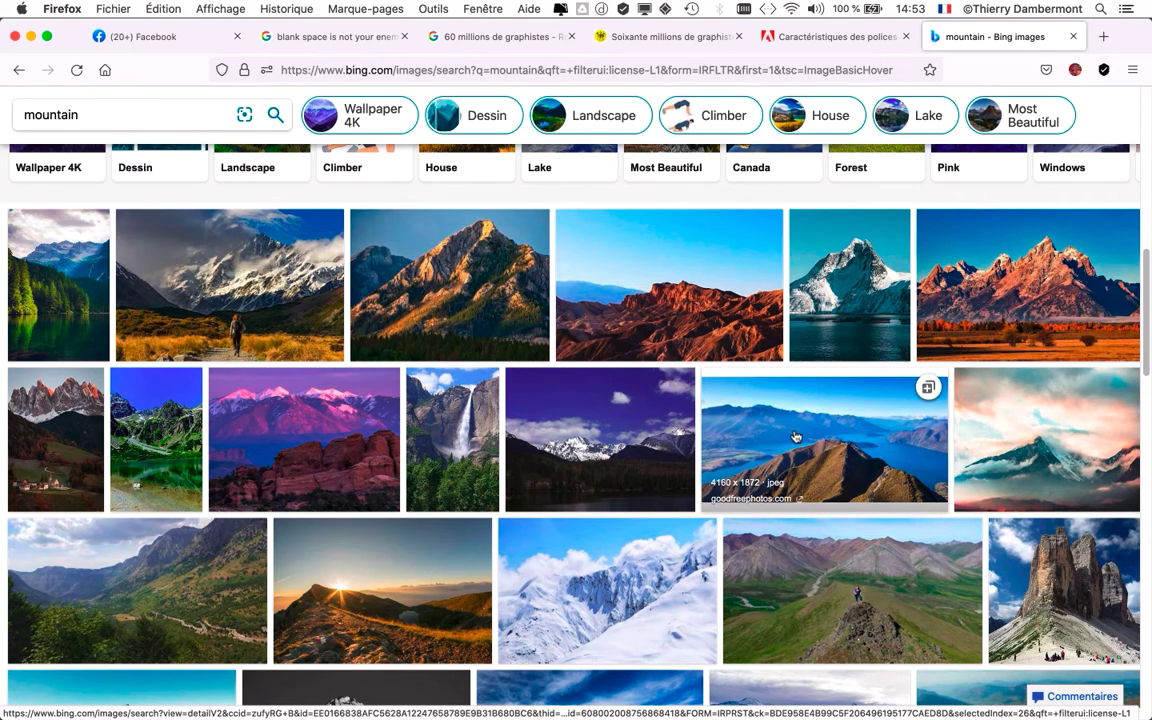
Open Bing's purple mountain photo from publicdomainpictures.net full-size in a new tab with Afficher l'image
click(307, 423)
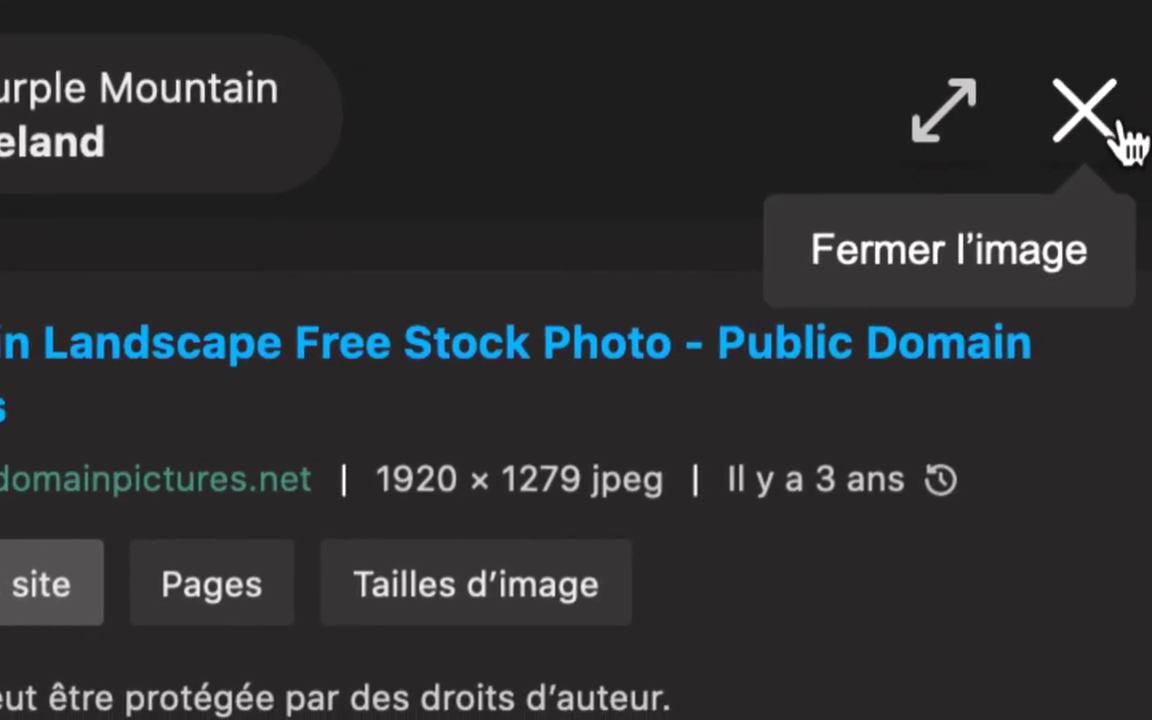
click(1118, 130)
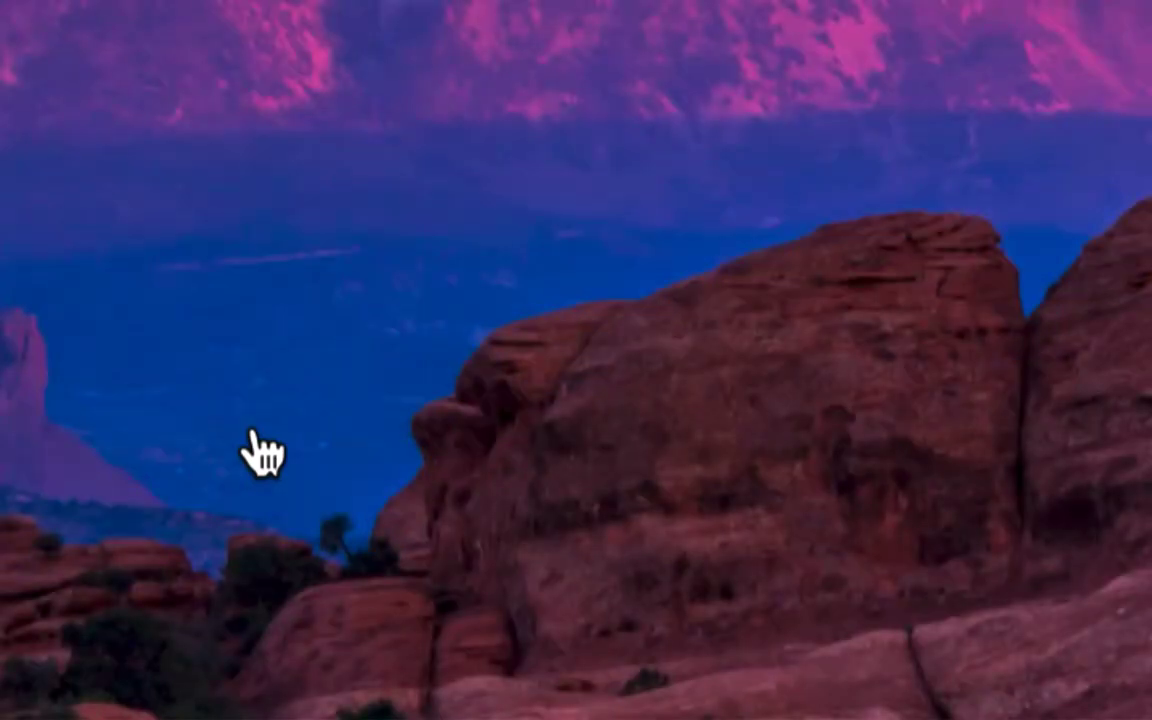
click(250, 440)
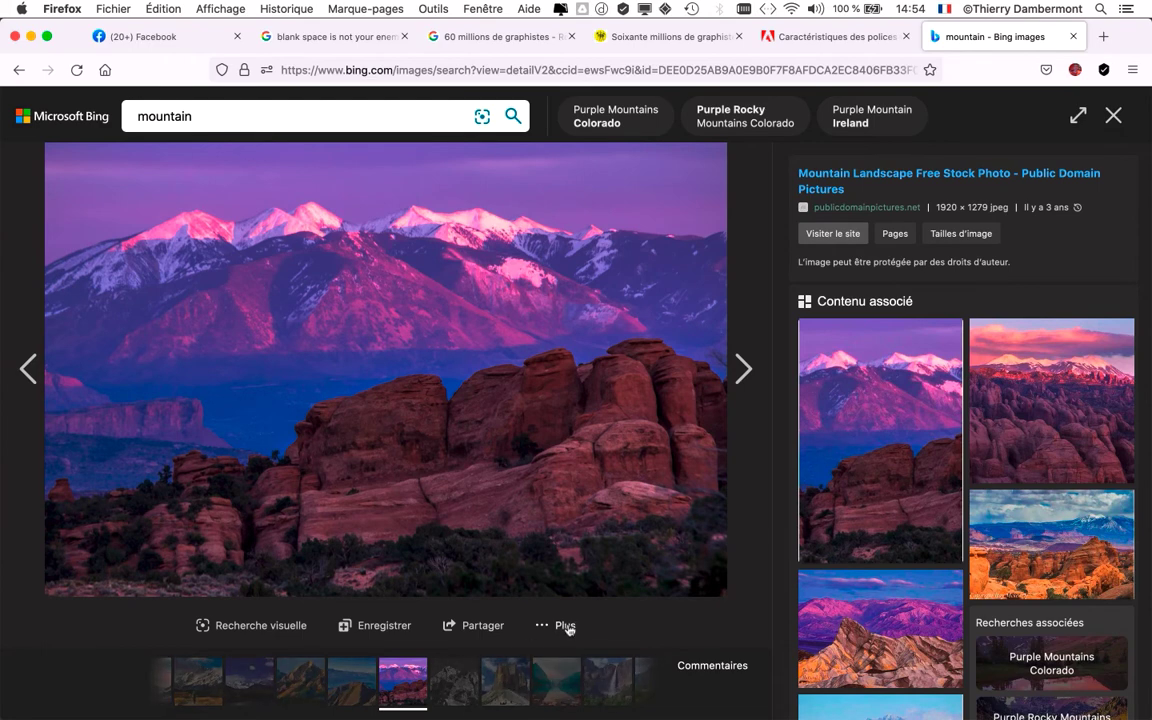
click(567, 626)
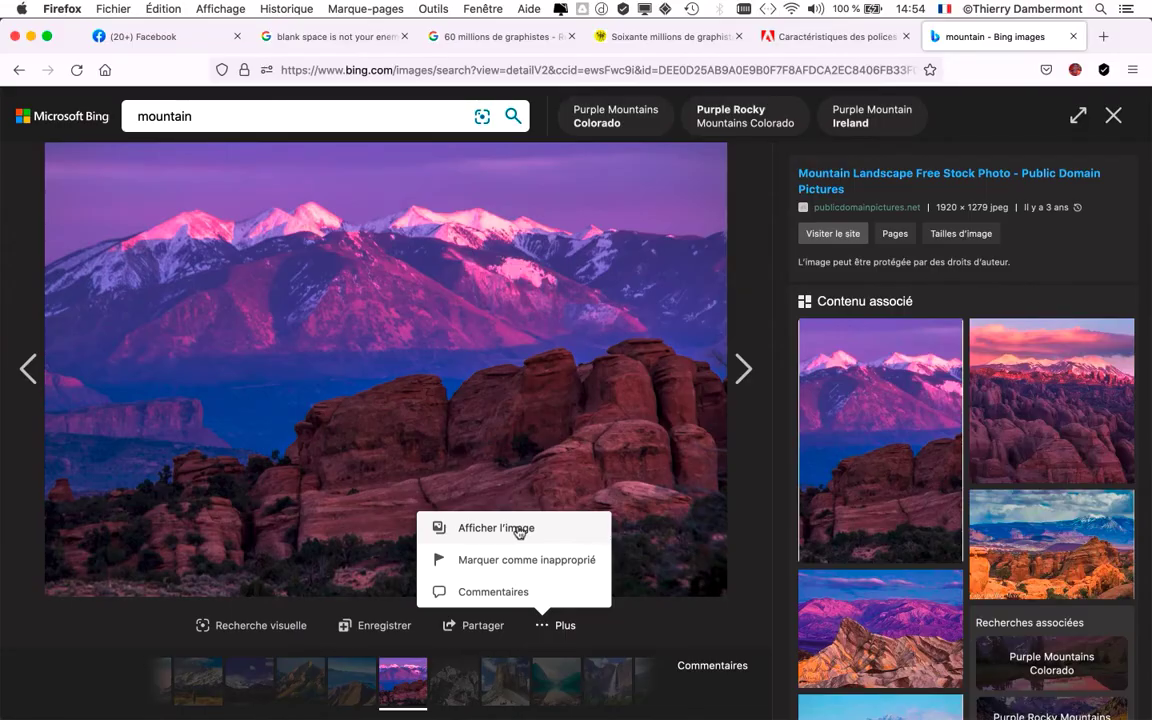
click(519, 530)
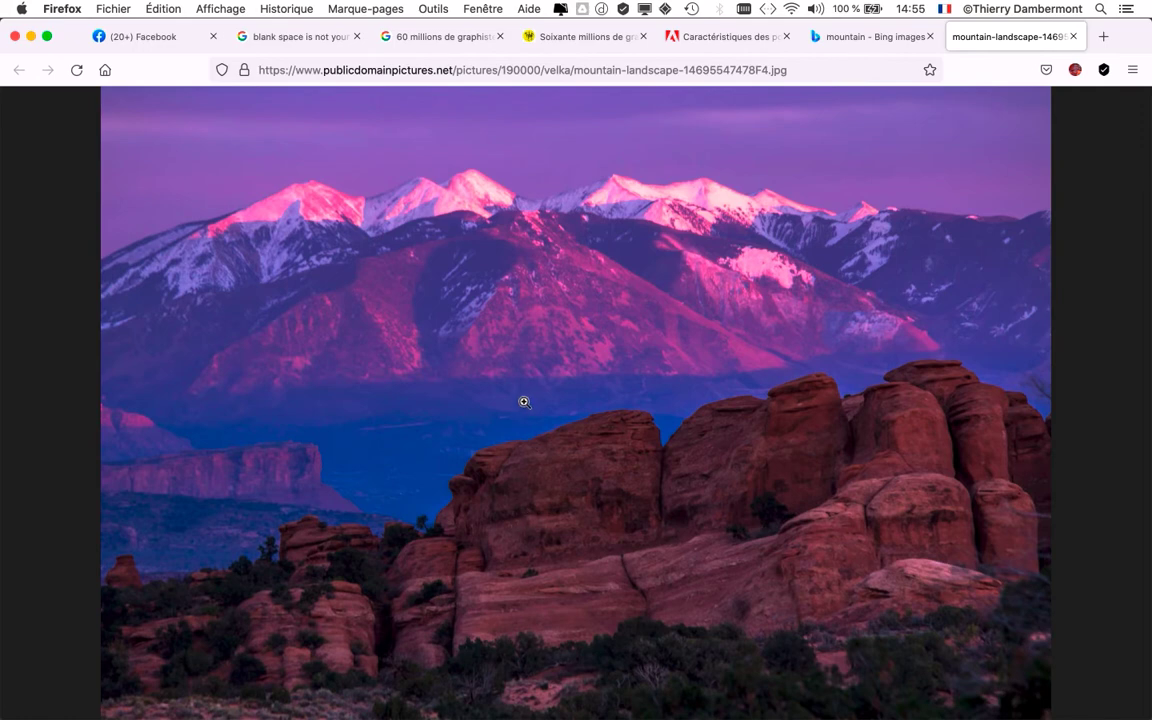
Save the photo as mountain-landscape.jpg in the Illustrator FAD nov 2021 folder and minimize Firefox
right_click(510, 372)
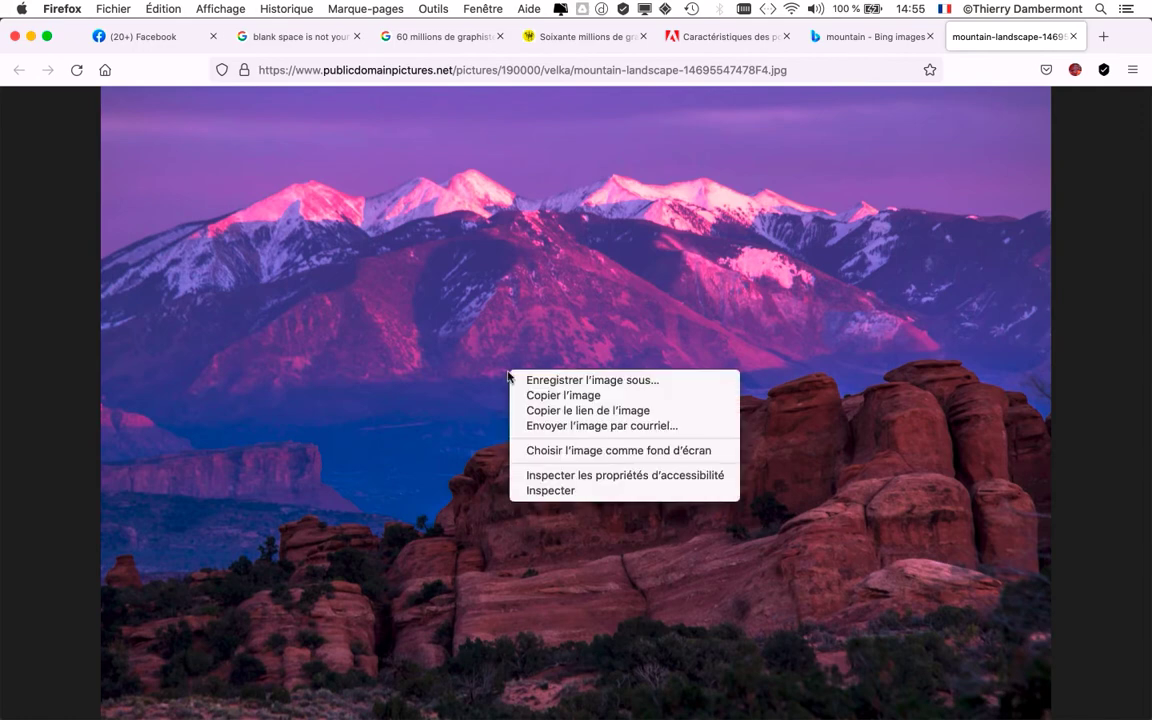
click(565, 385)
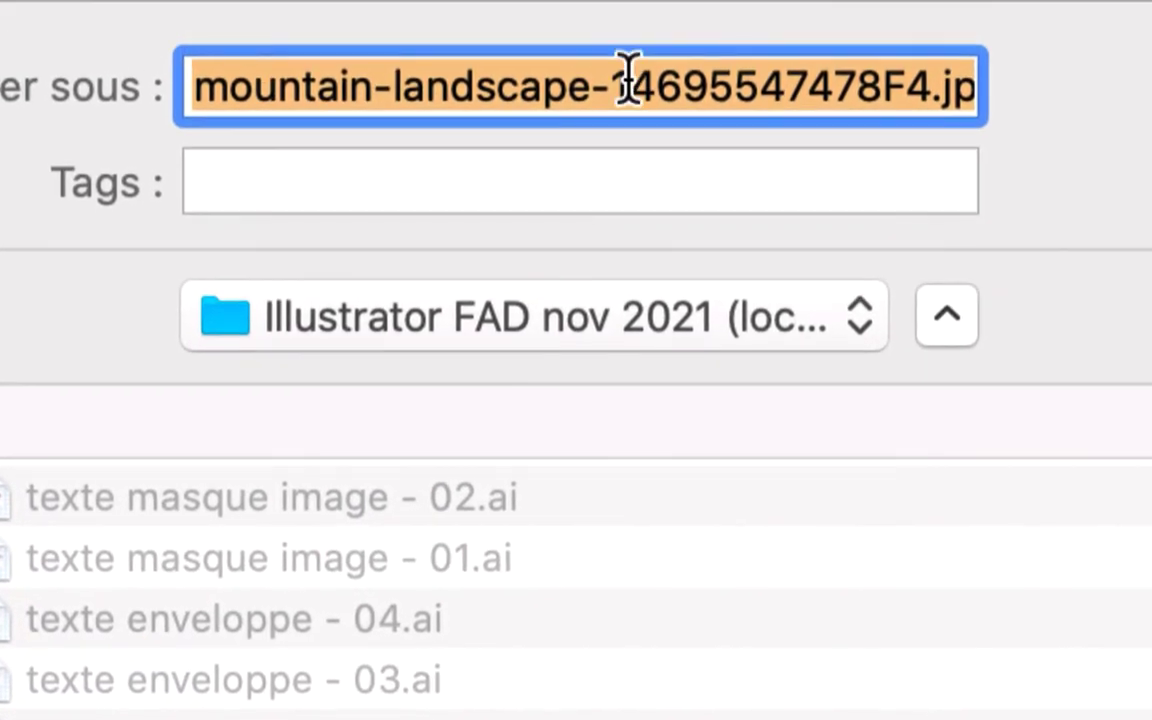
click(628, 82)
mouse_move(628, 82)
mouse_down()
mouse_move(690, 100)
mouse_move(677, 92)
mouse_up()
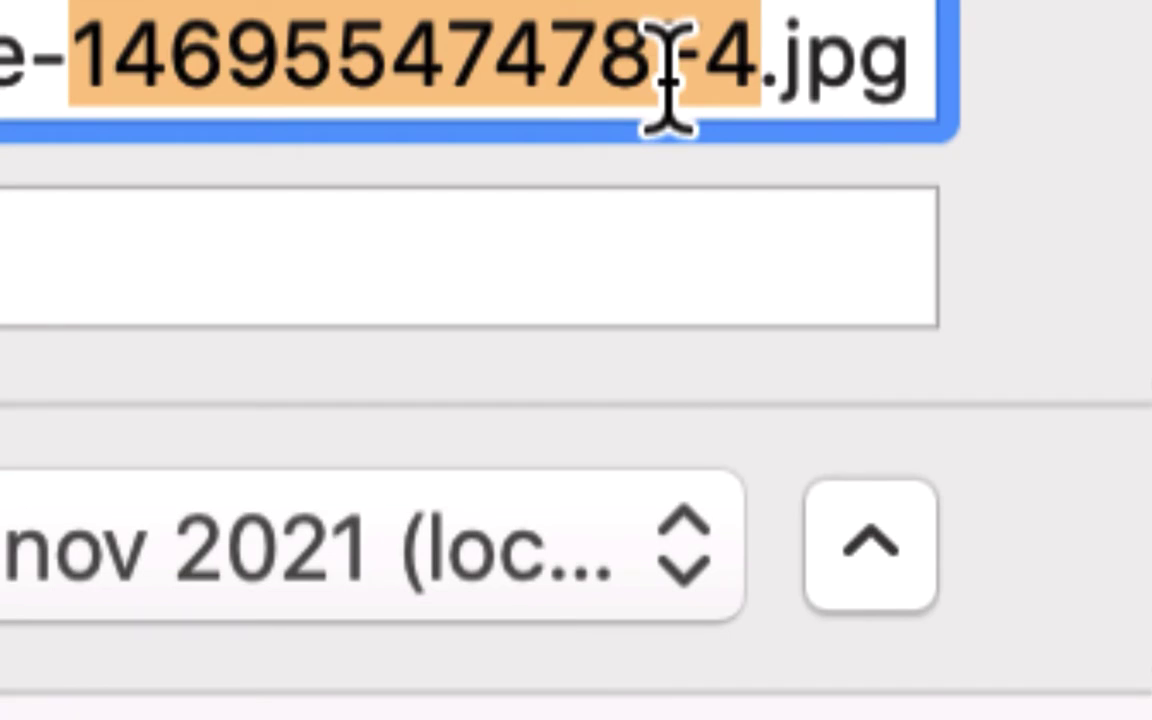
key(BackSpace)
key(BackSpace)
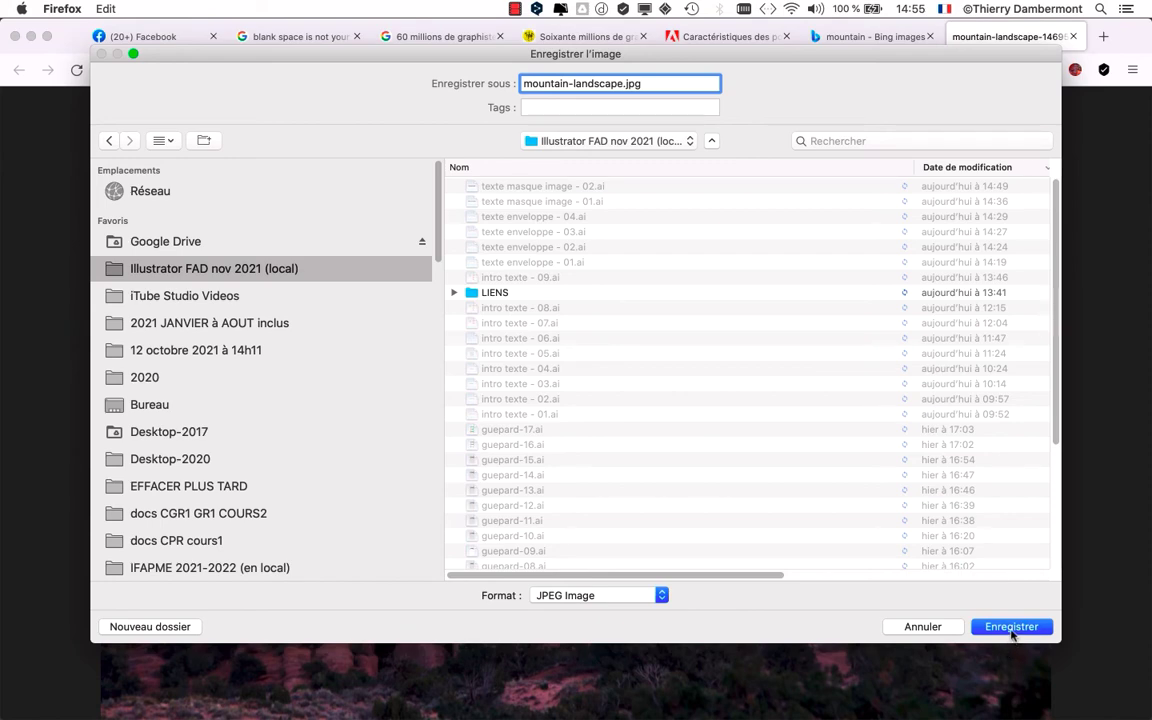
click(1012, 627)
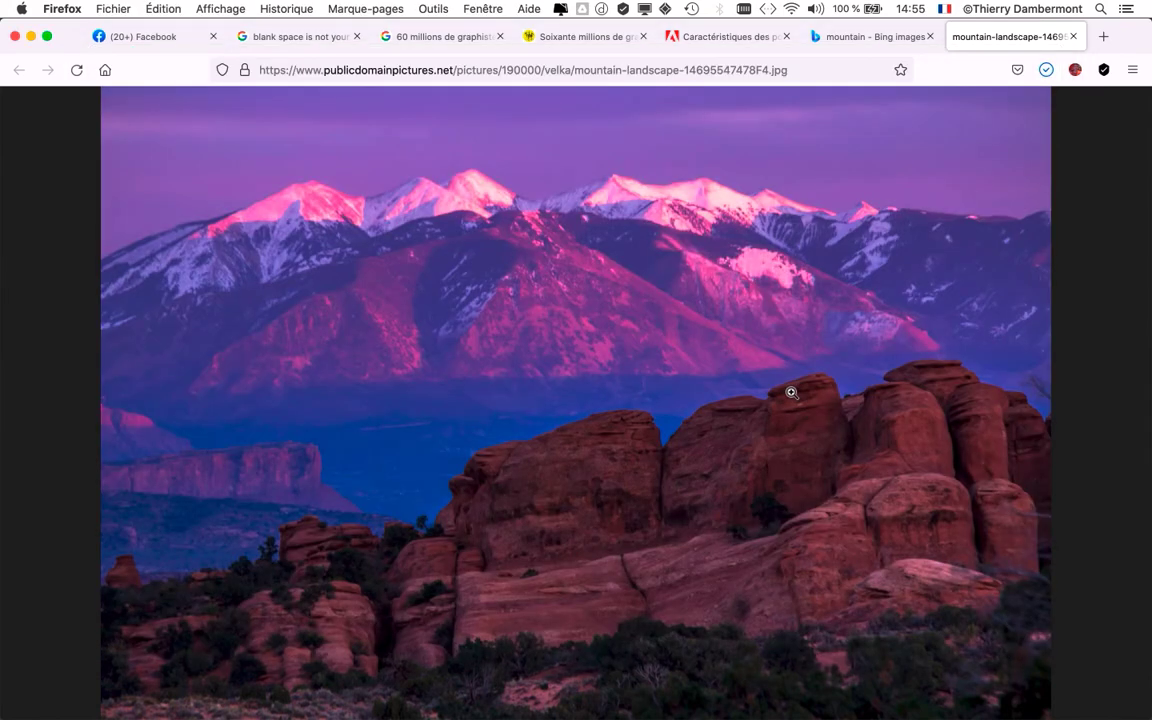
click(31, 36)
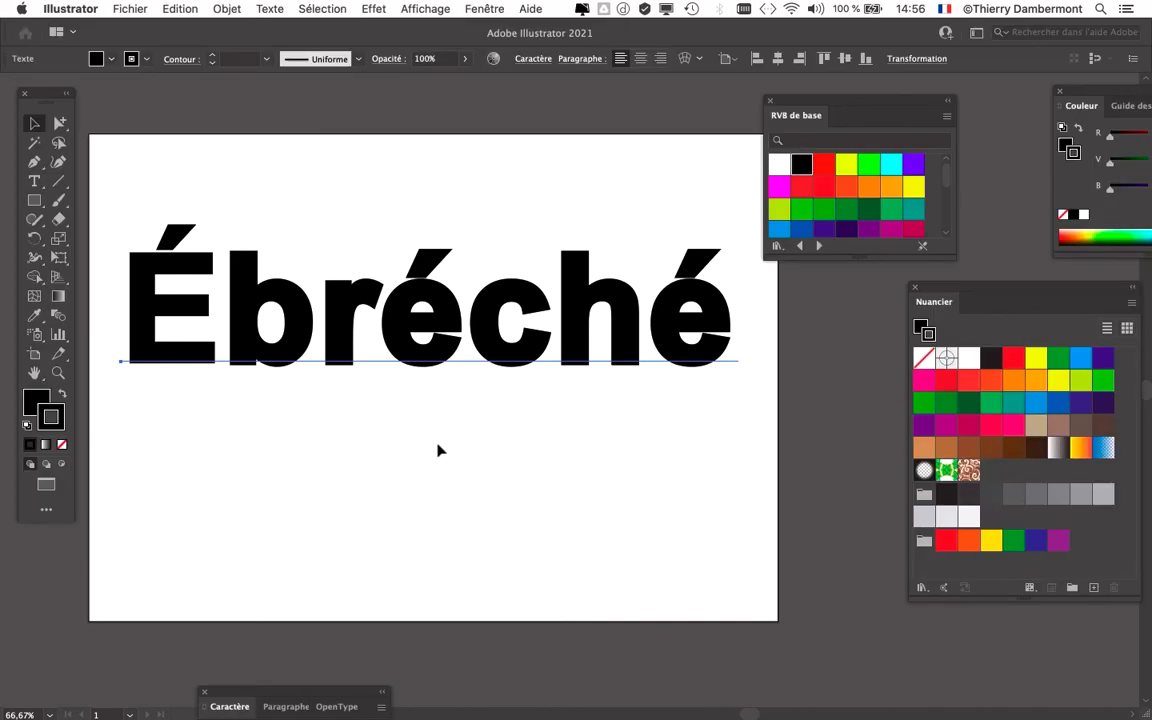
Deselect the Ébréché text and import mountain-landscape.jpg as a linked image via Fichier > Importer
key(super+minus)
drag(380, 437, 347, 327)
click(330, 343)
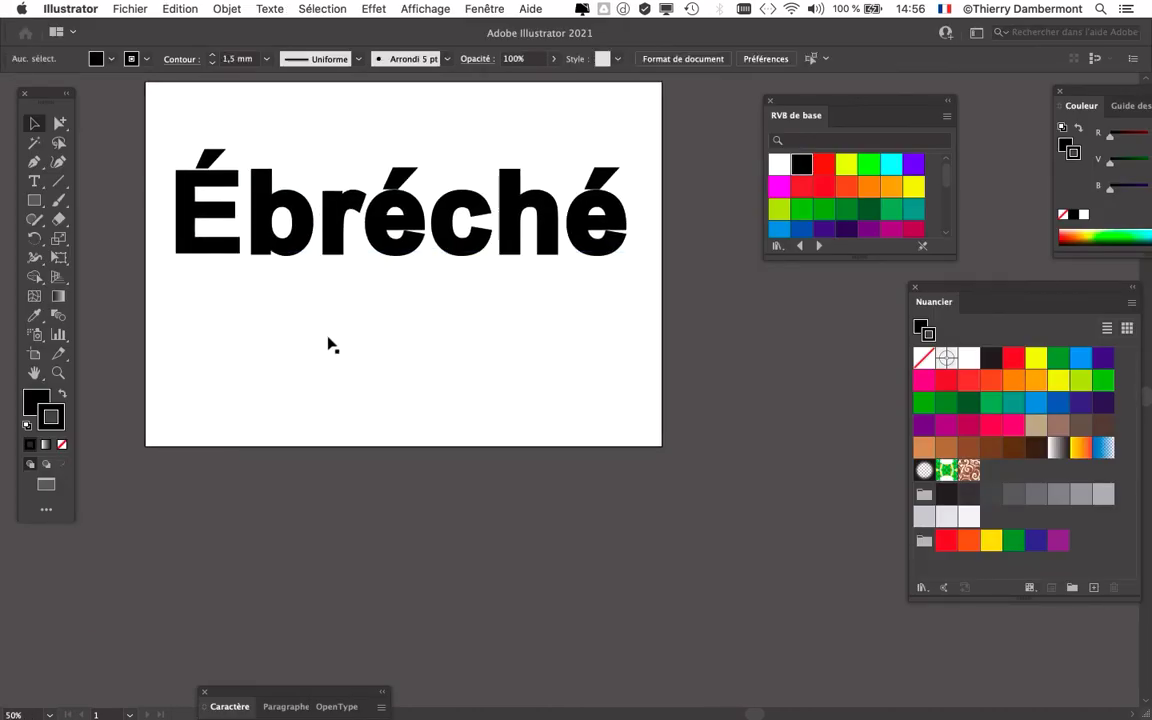
click(127, 9)
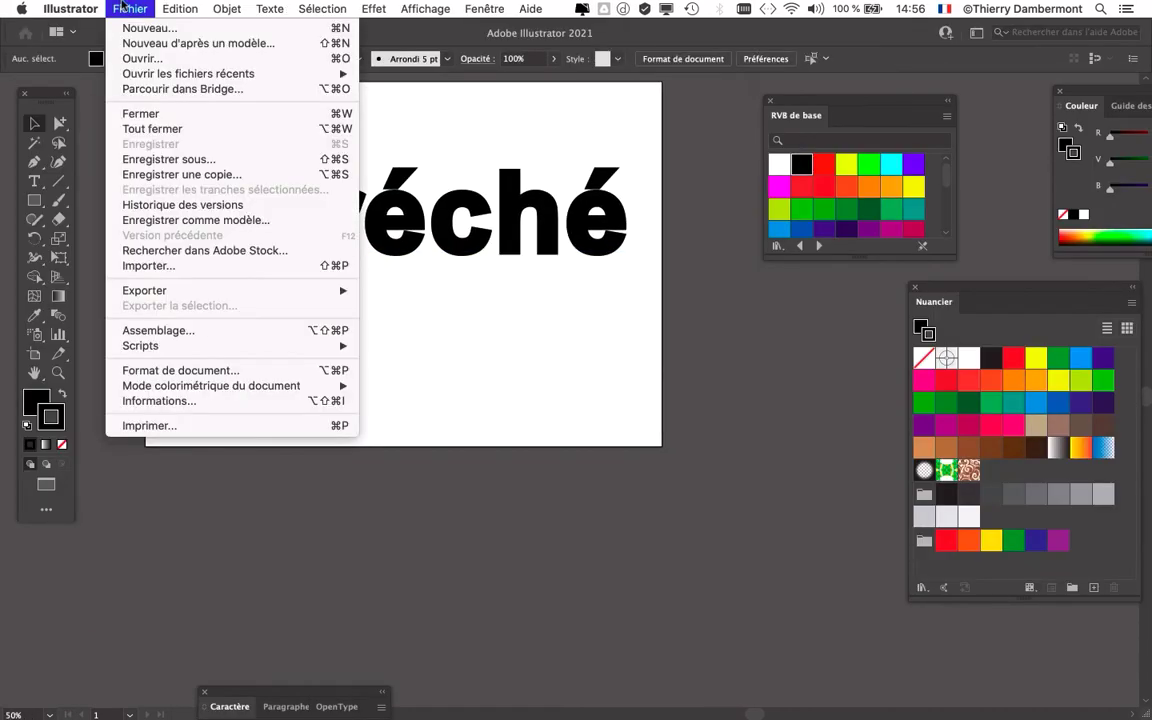
click(161, 268)
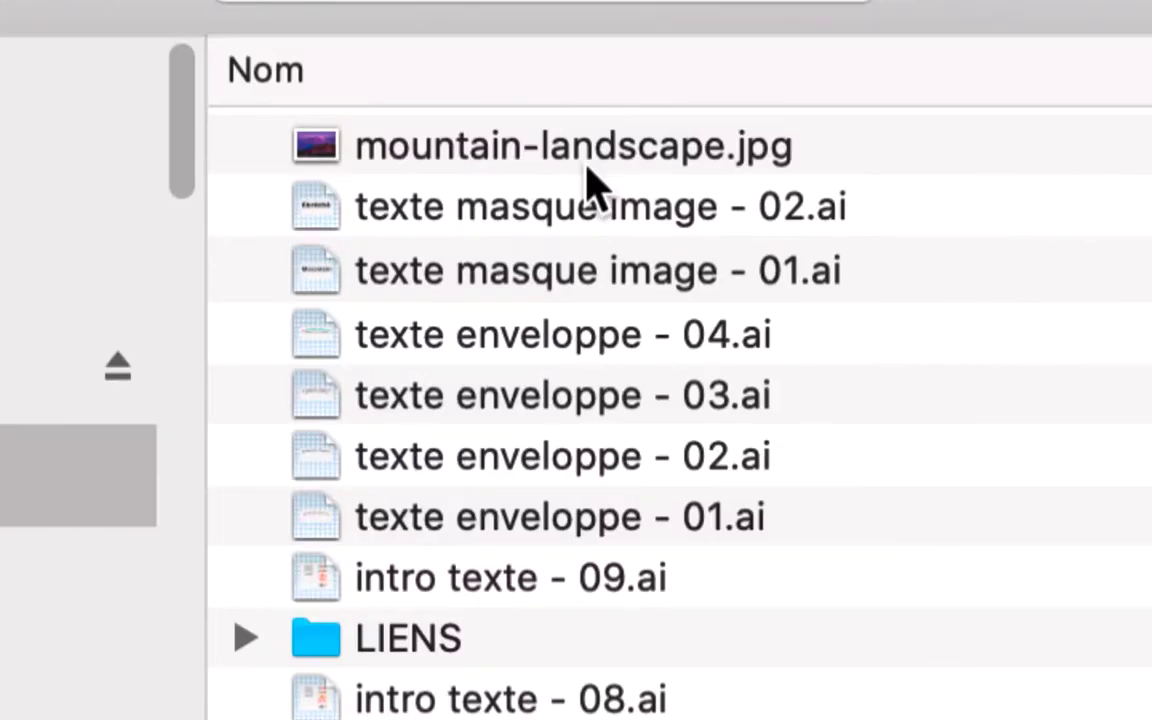
click(590, 160)
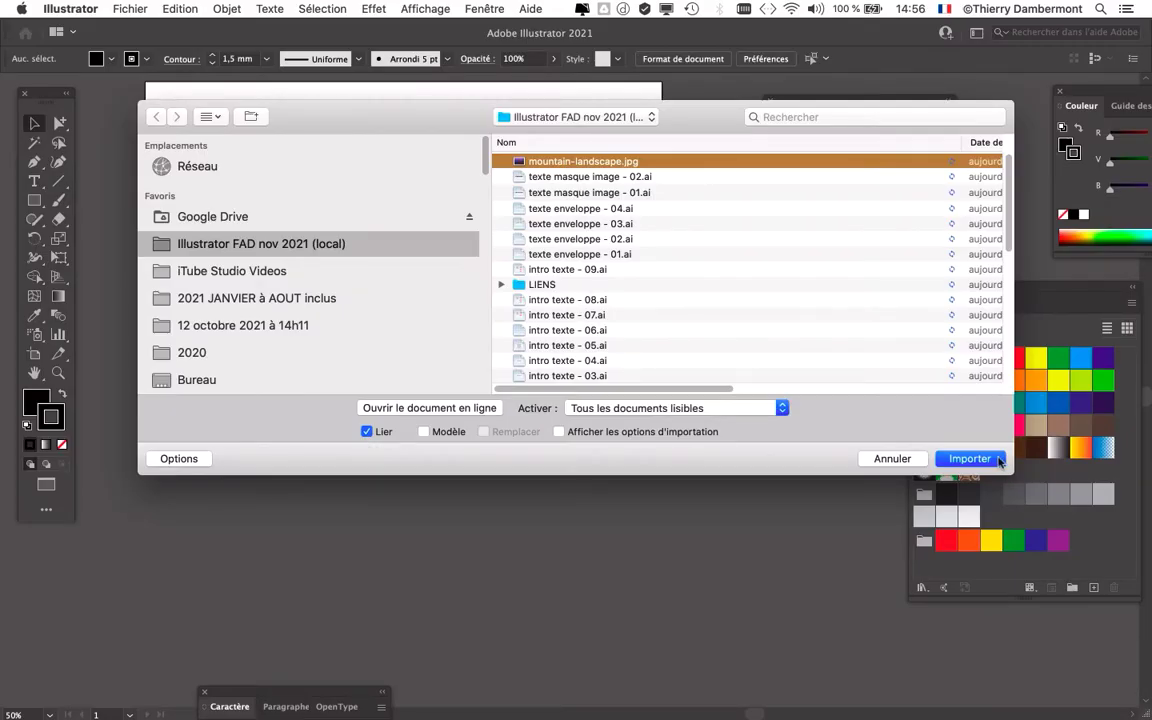
click(969, 458)
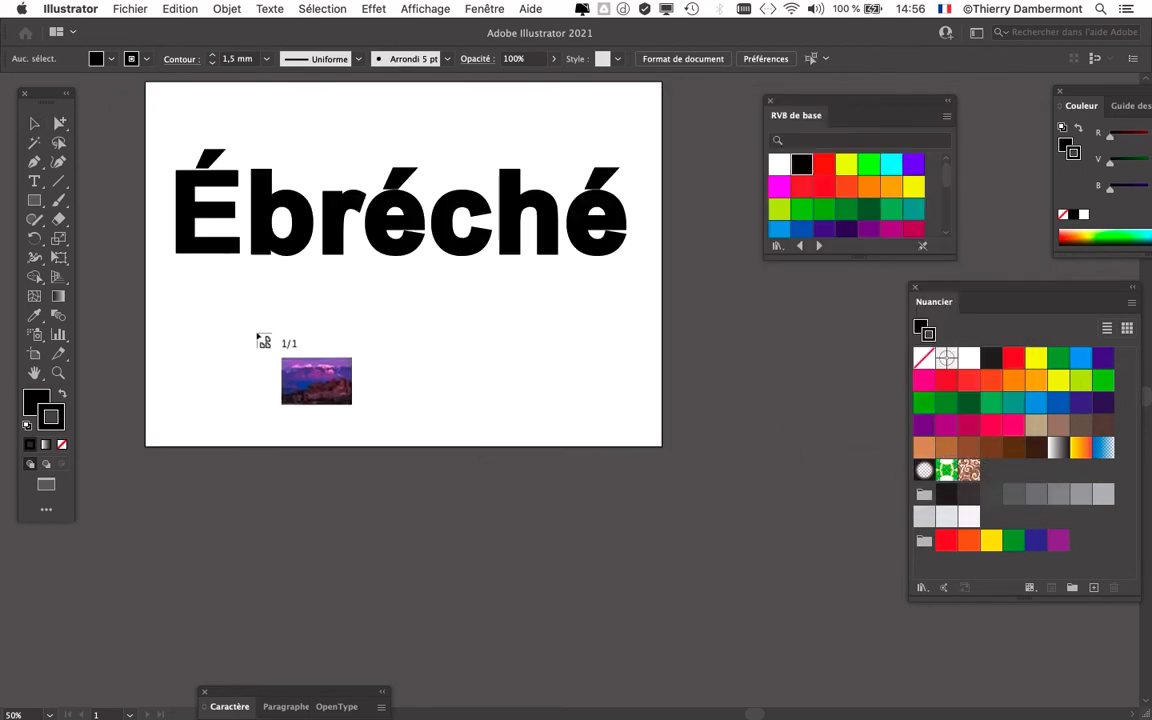
Drag the loaded mountain photo across the artboard so it covers nearly the whole page, nudging it into place
mouse_move(162, 274)
mouse_down()
mouse_move(370, 428)
mouse_move(657, 601)
mouse_up()
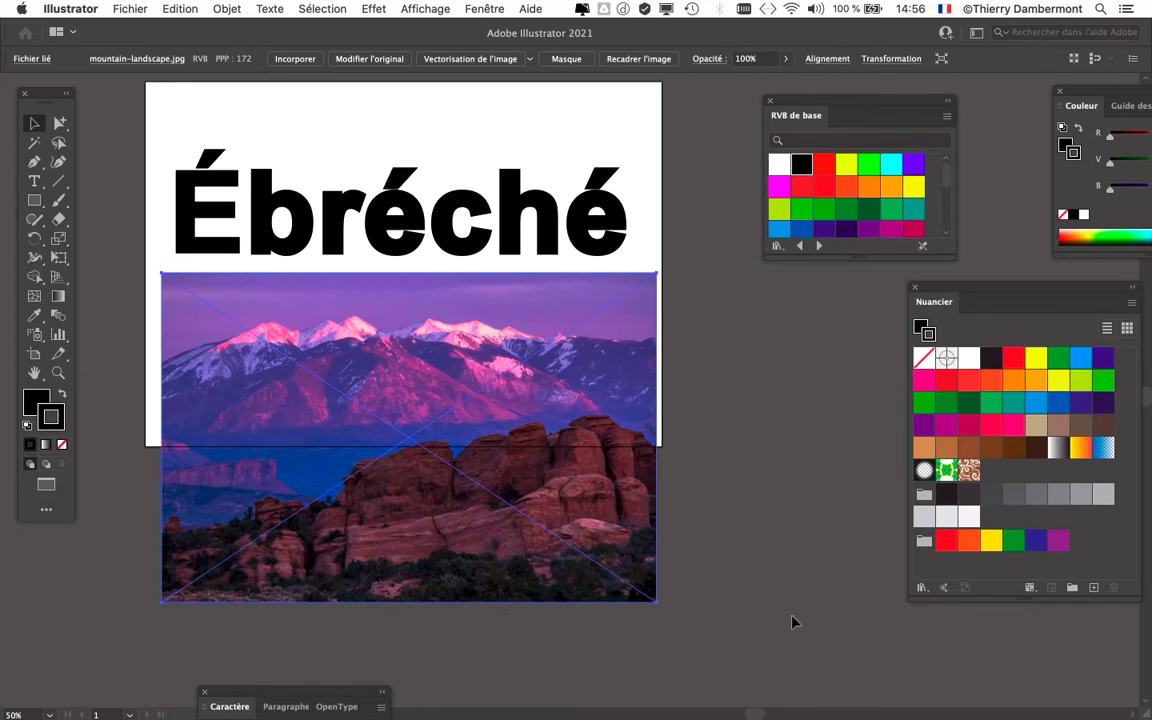
drag(564, 431, 562, 254)
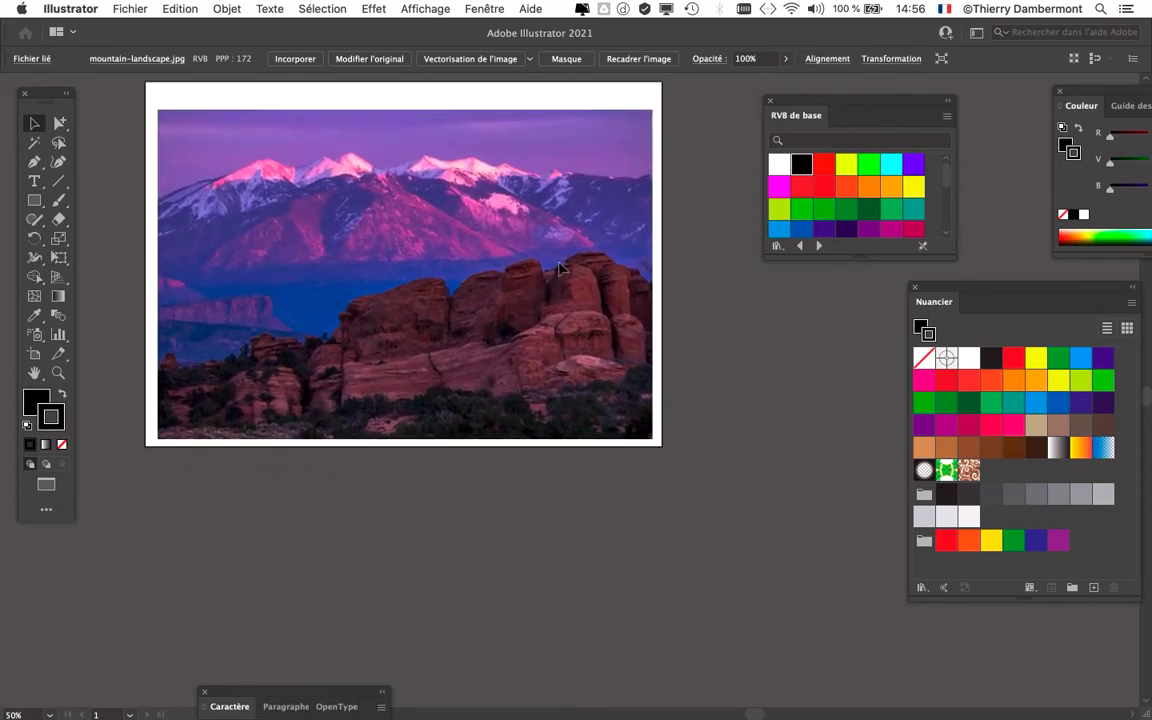
scroll(563, 254, up, 2)
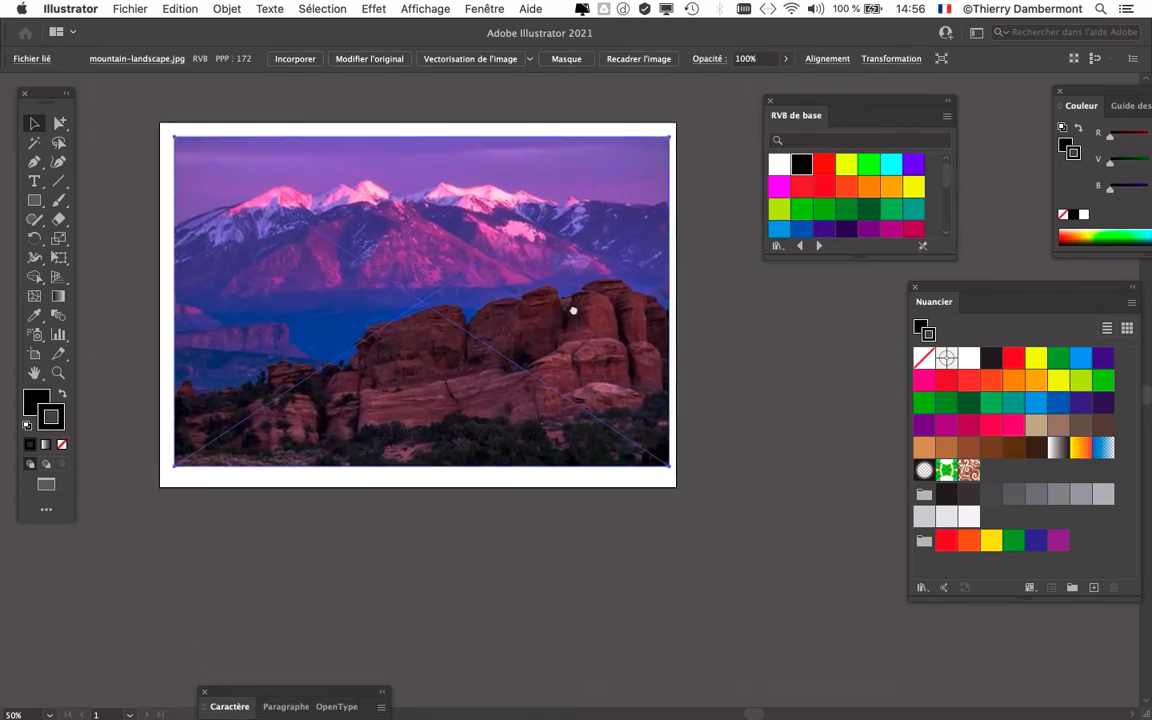
scroll(433, 344, up, 1)
scroll(433, 344, up, 1)
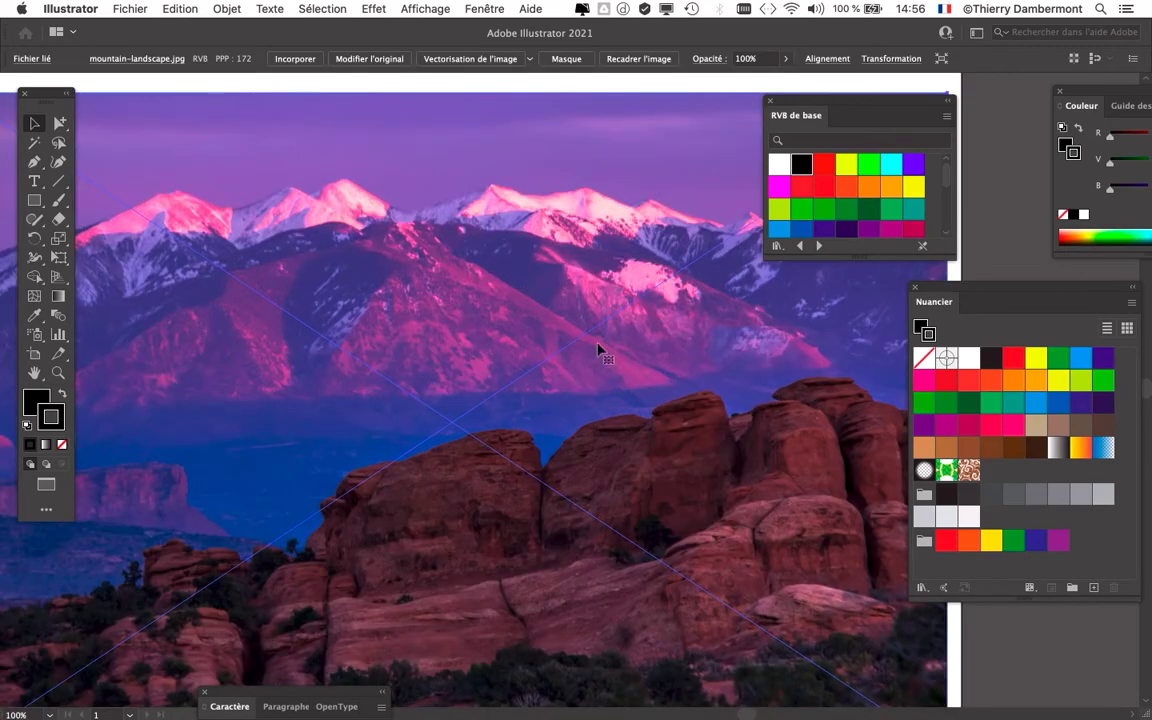
scroll(597, 348, down, 1)
drag(571, 403, 511, 338)
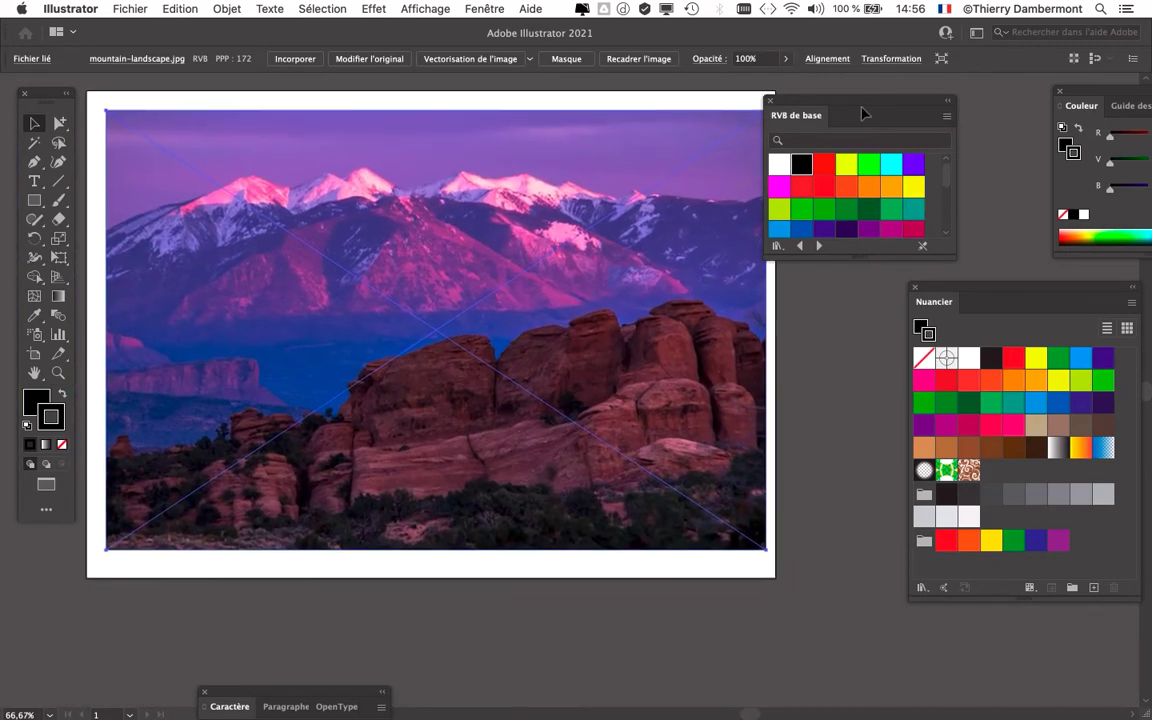
drag(864, 113, 700, 580)
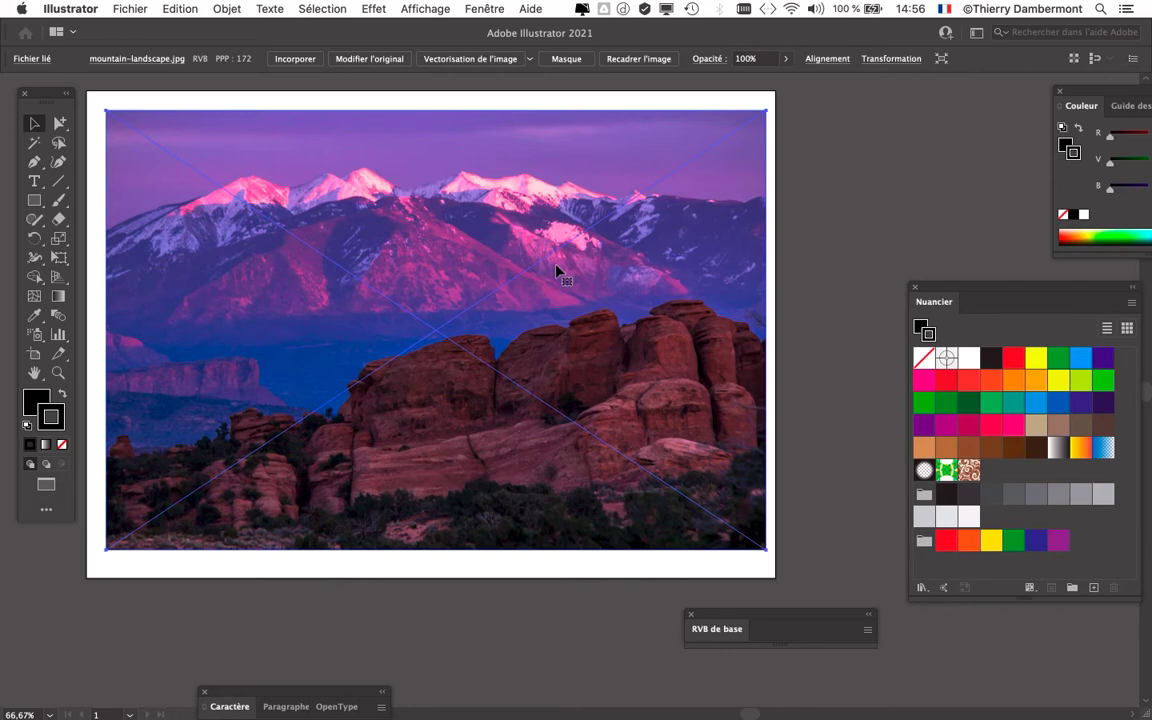
In the Layers panel, expand Calque 1 and move <Fichier lié> below the Ébréché sublayer
click(476, 9)
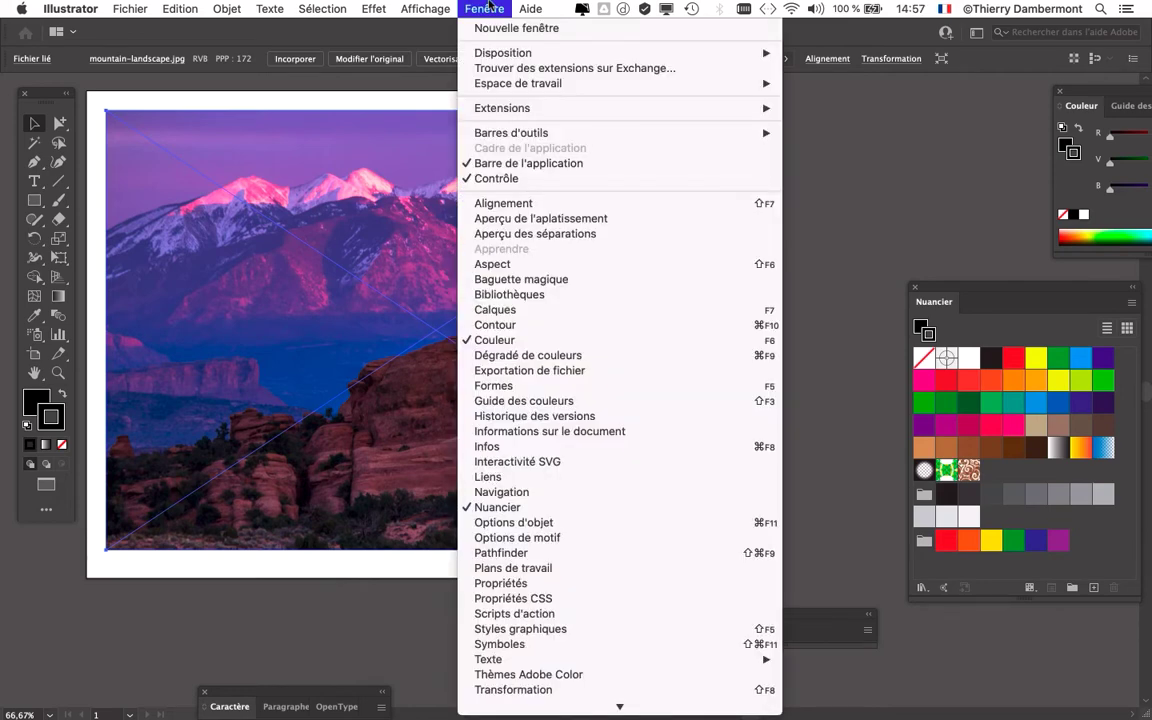
click(543, 310)
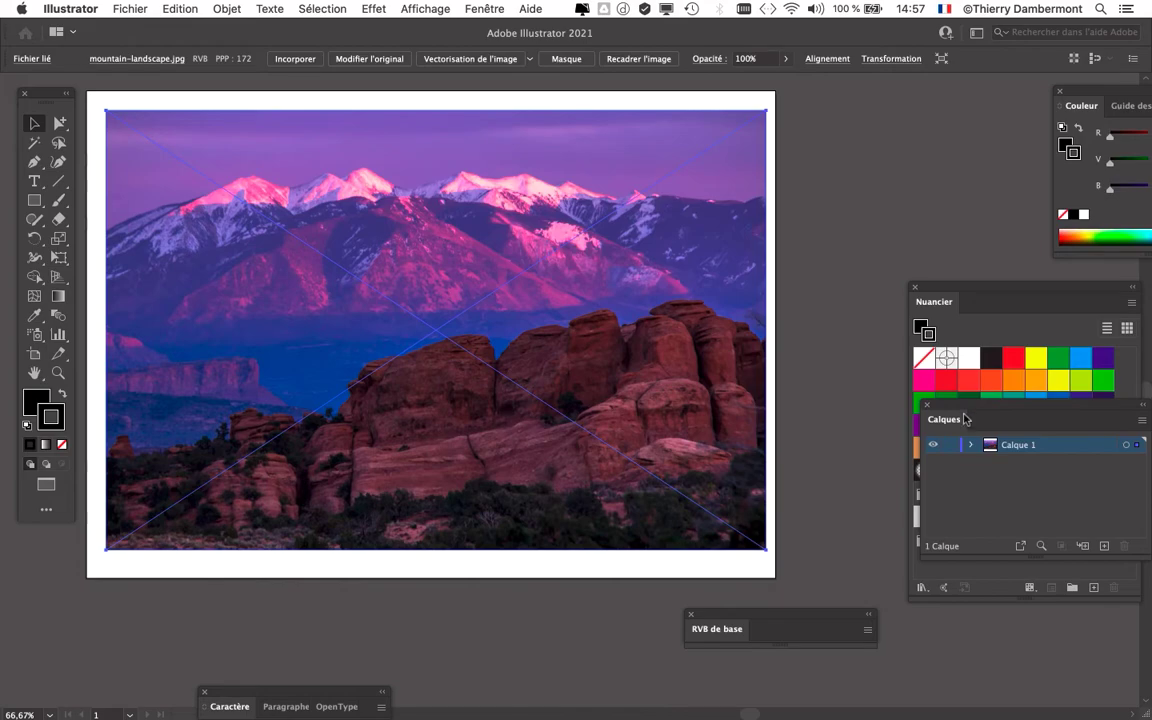
drag(965, 419, 665, 135)
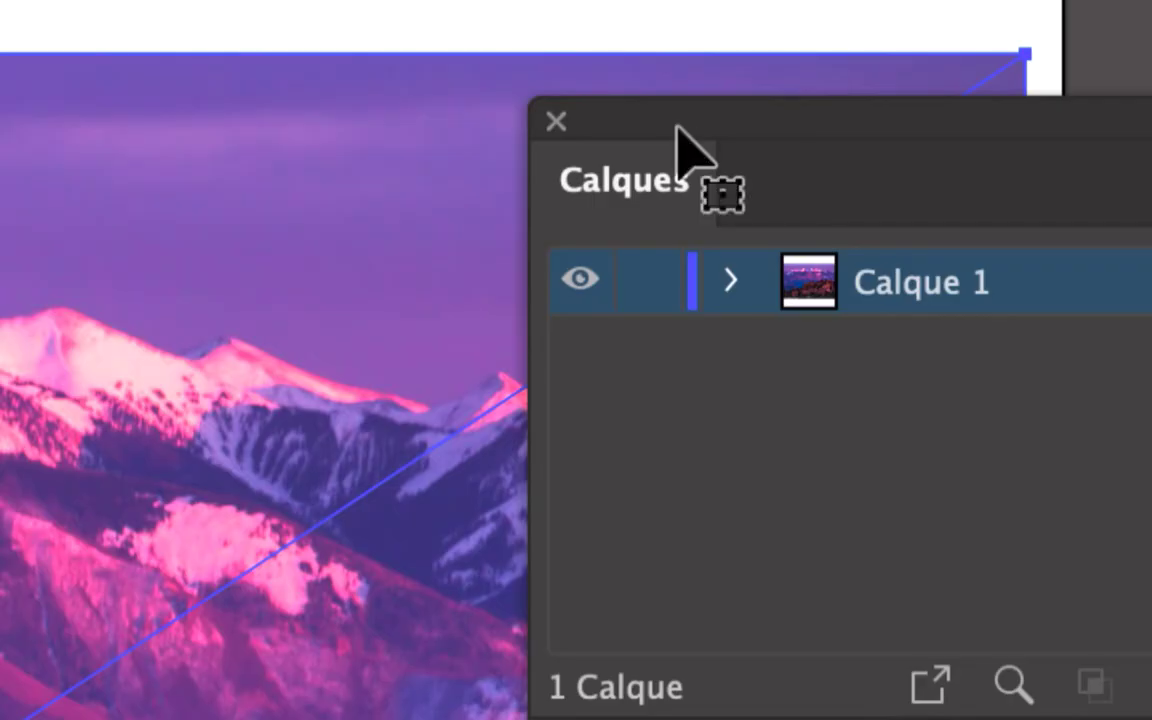
click(730, 280)
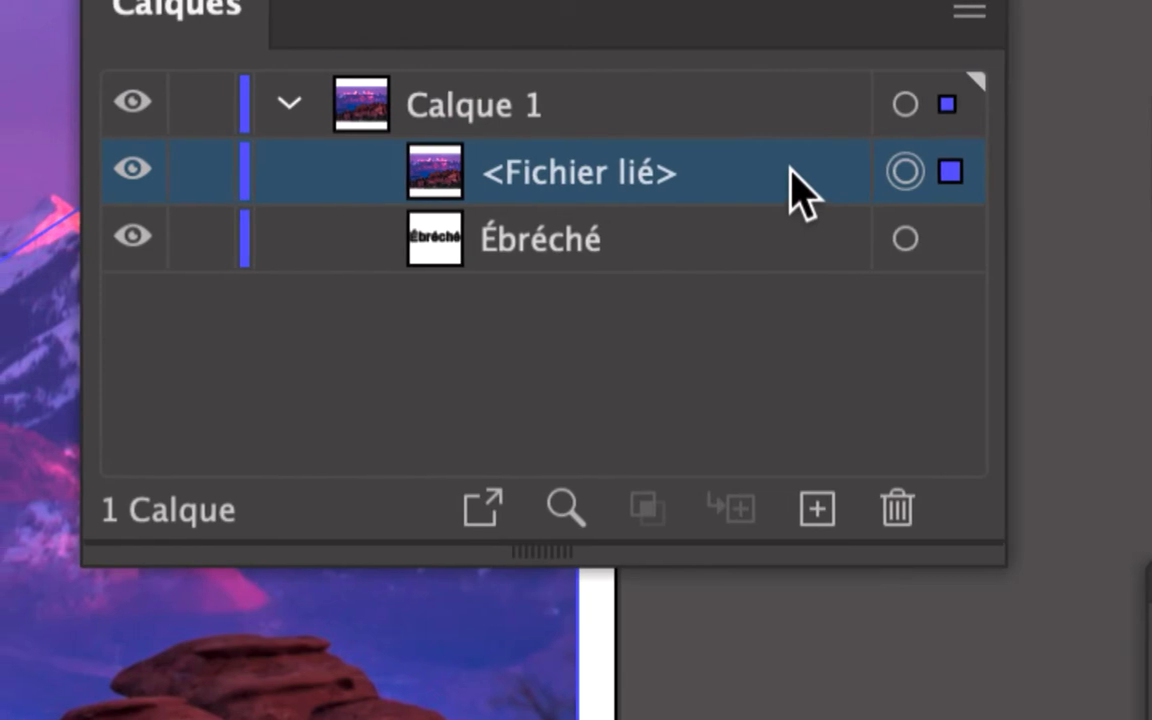
drag(797, 193, 785, 195)
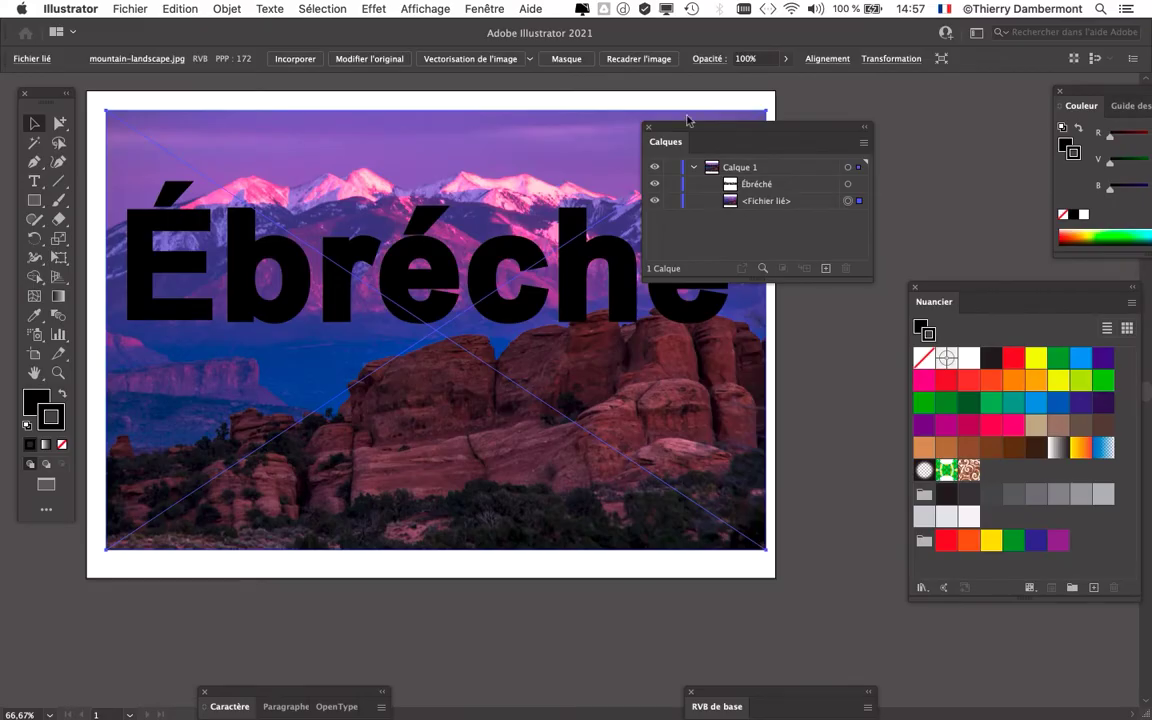
drag(733, 137, 901, 149)
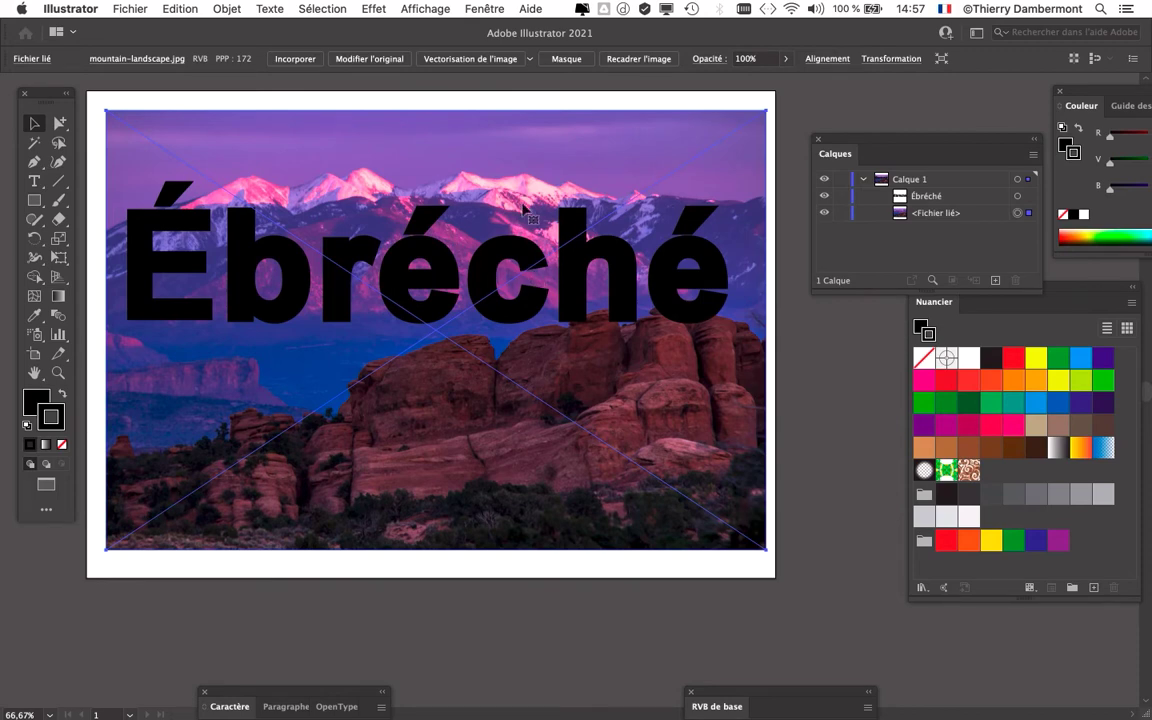
click(129, 8)
Save a new copy of the document named texte masque image - 03.ai
click(206, 157)
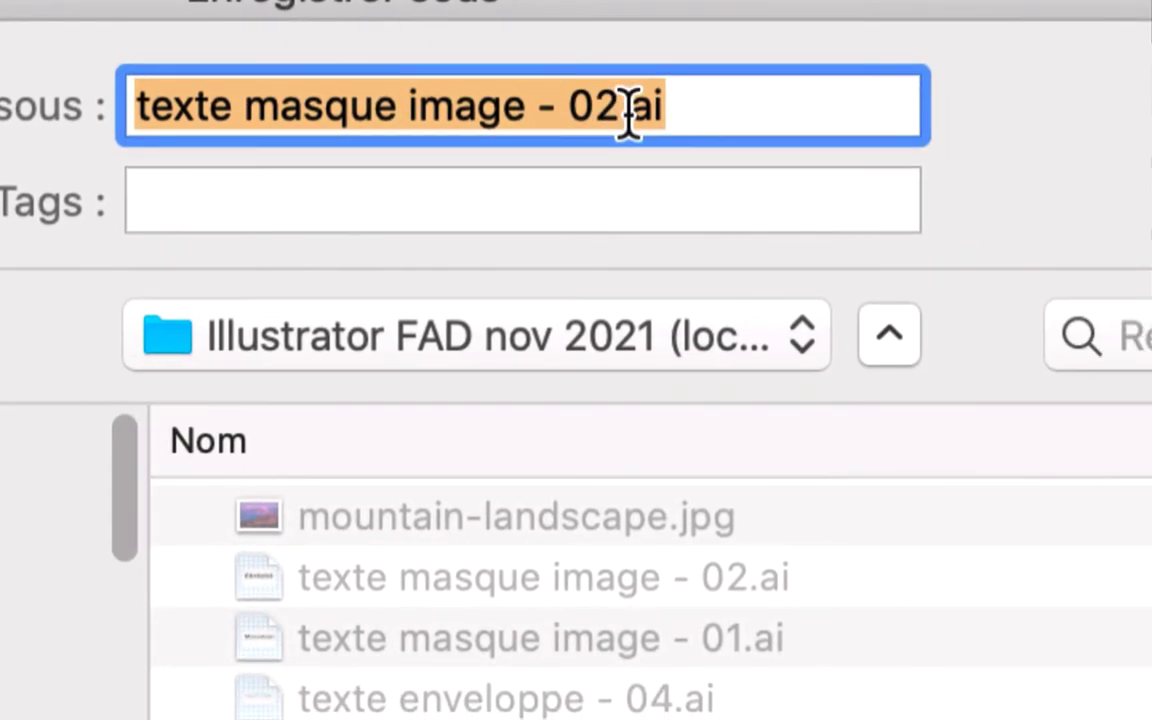
drag(628, 115, 597, 112)
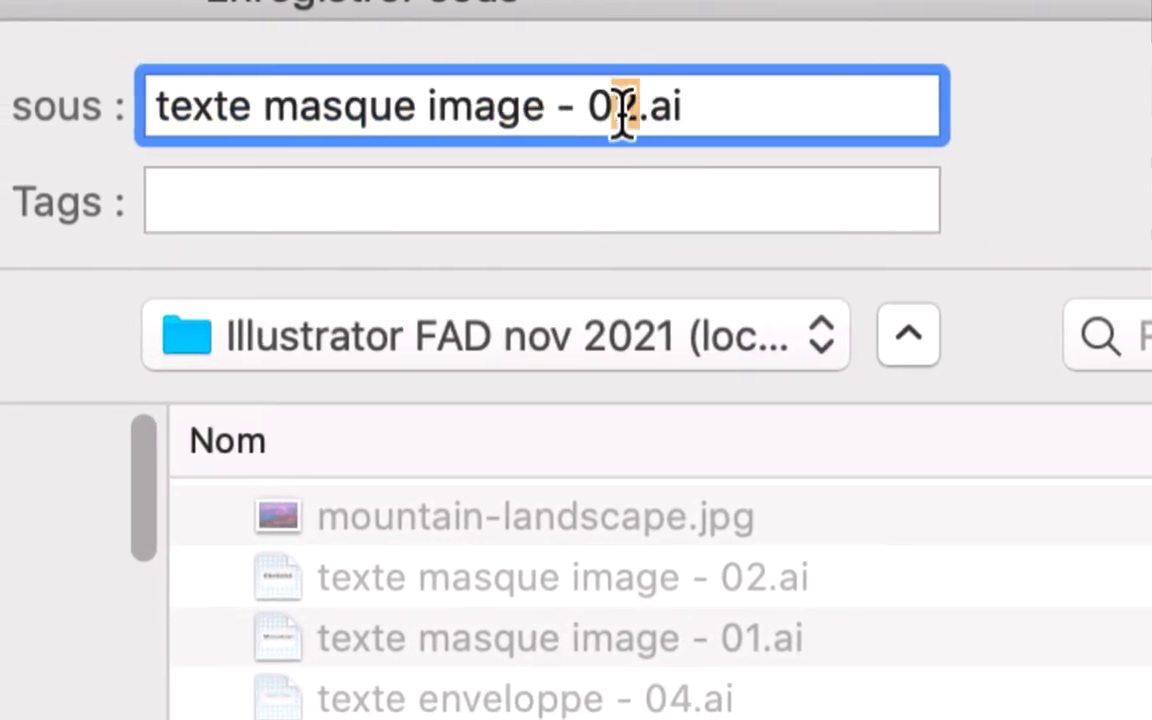
text(3)
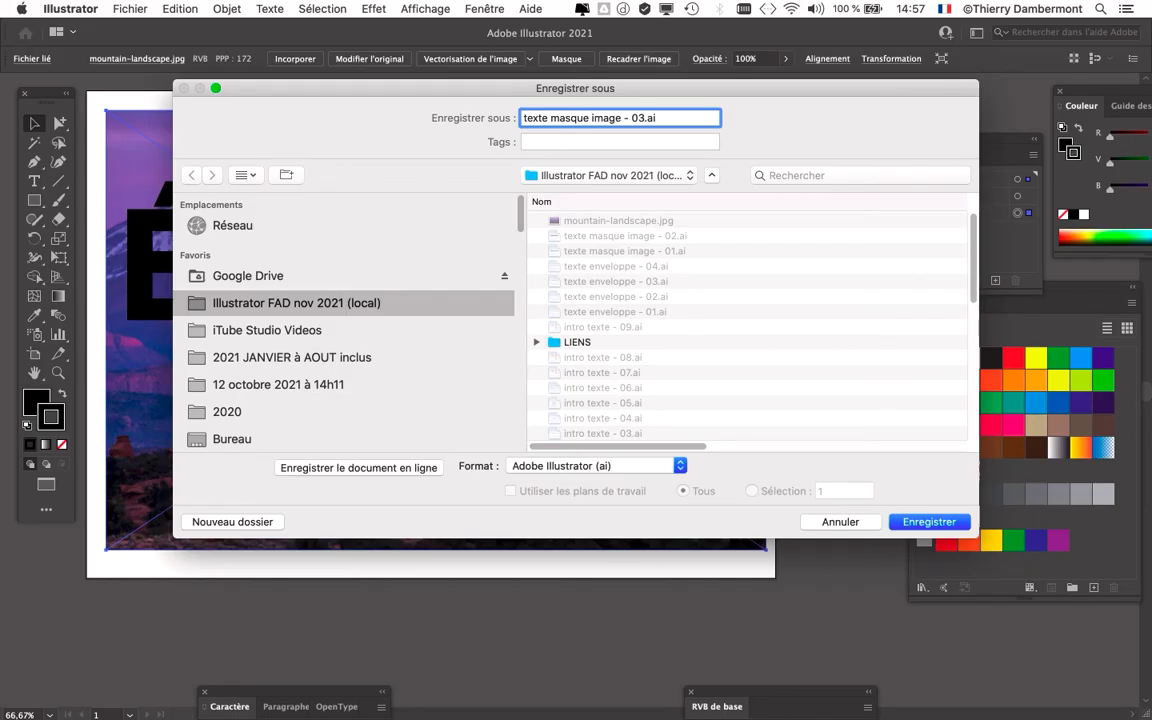
key(Return)
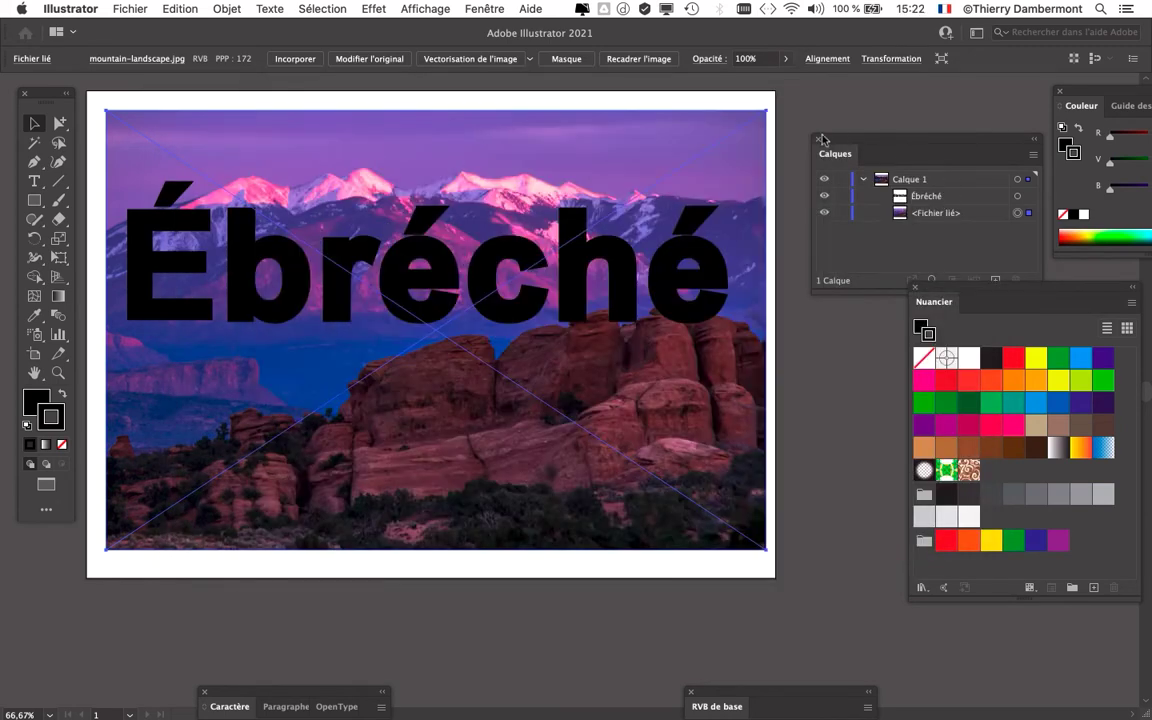
drag(822, 139, 685, 178)
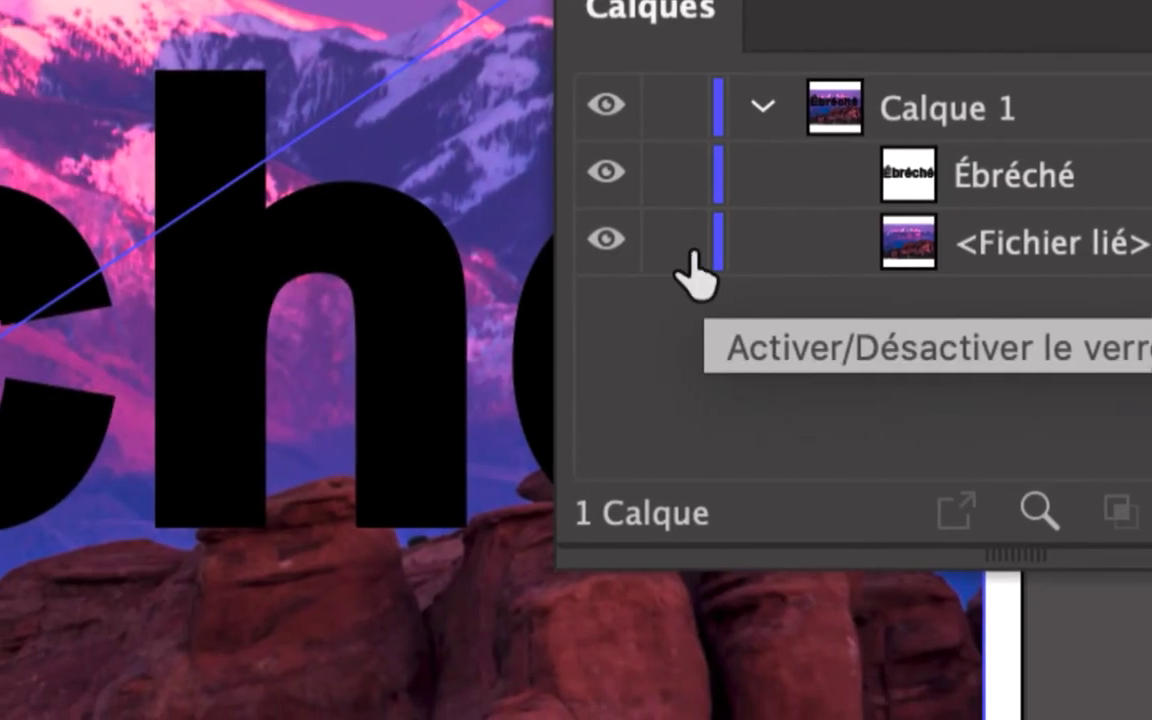
Lock the <Fichier lié> mountain photo in the Layers panel and select the Ébréché text
click(697, 251)
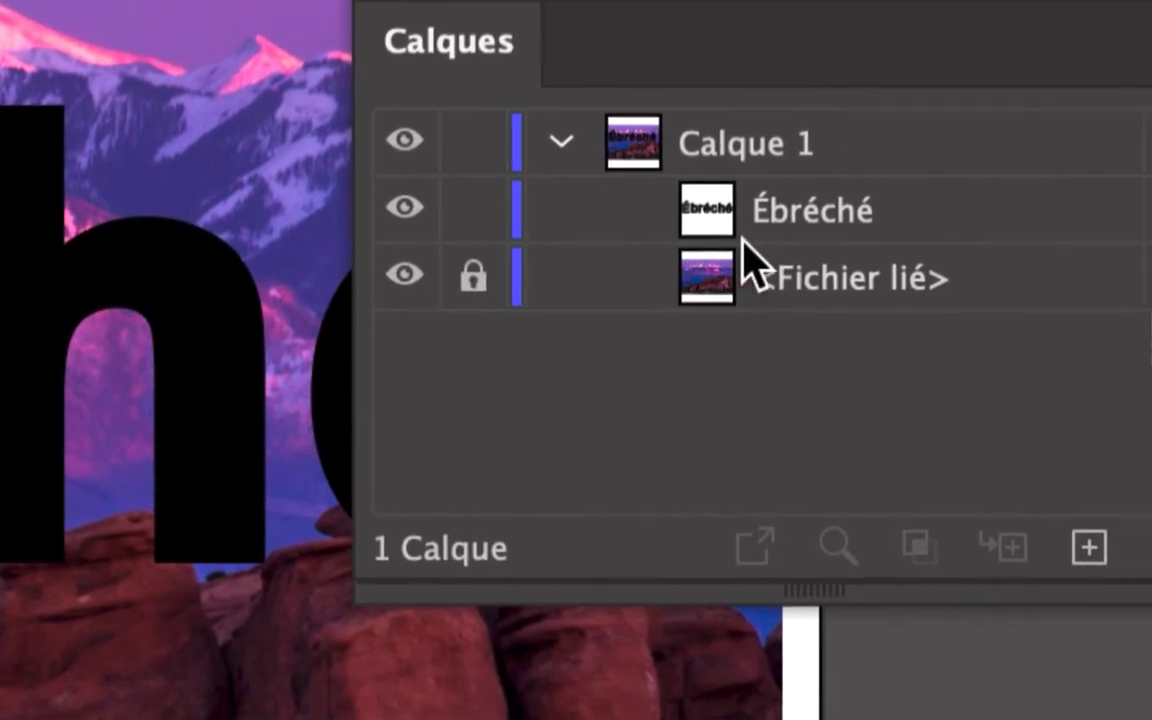
click(749, 240)
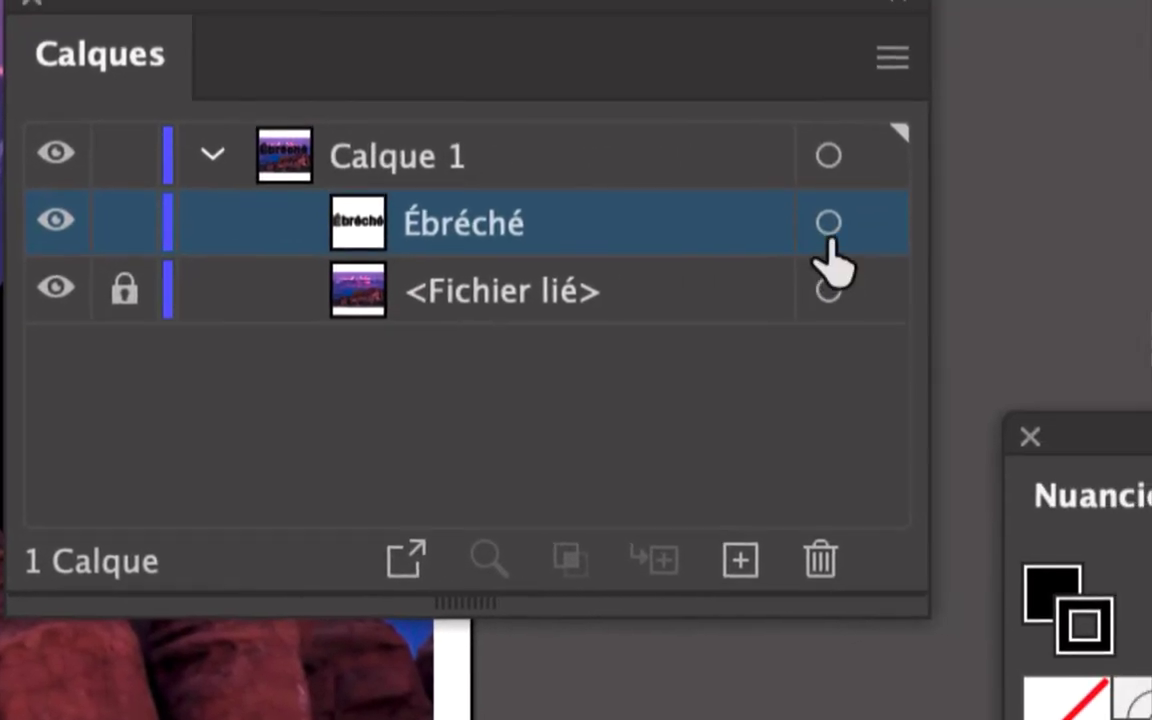
click(1141, 220)
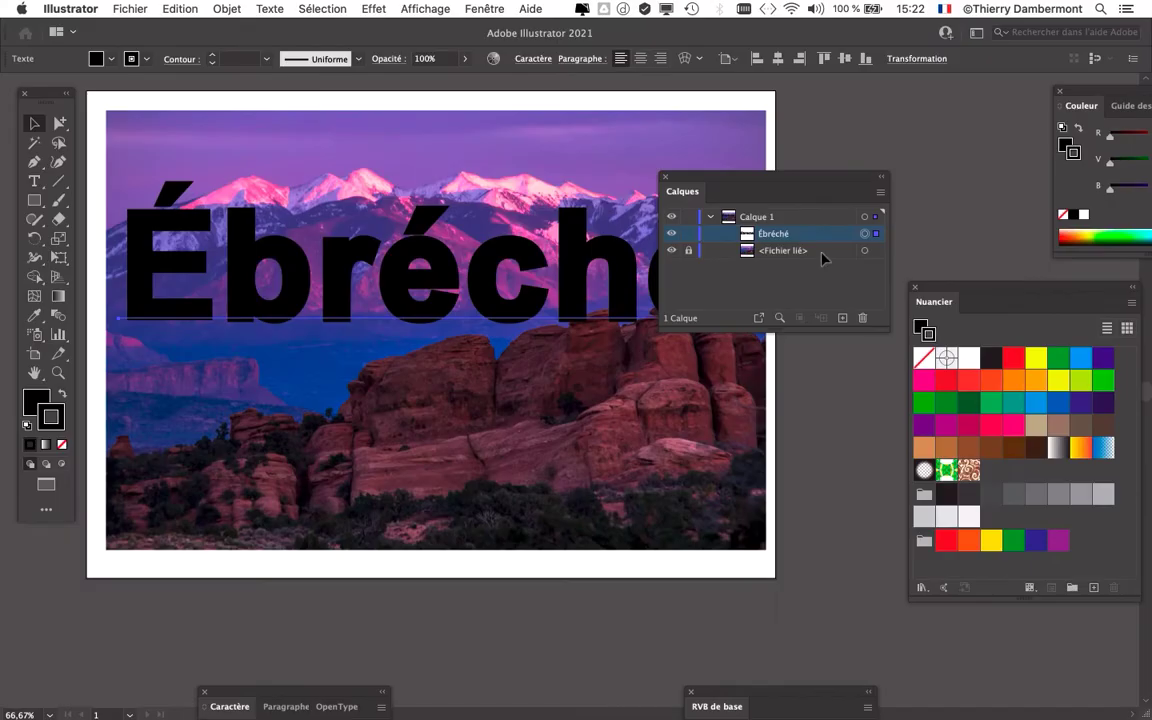
drag(765, 181, 927, 129)
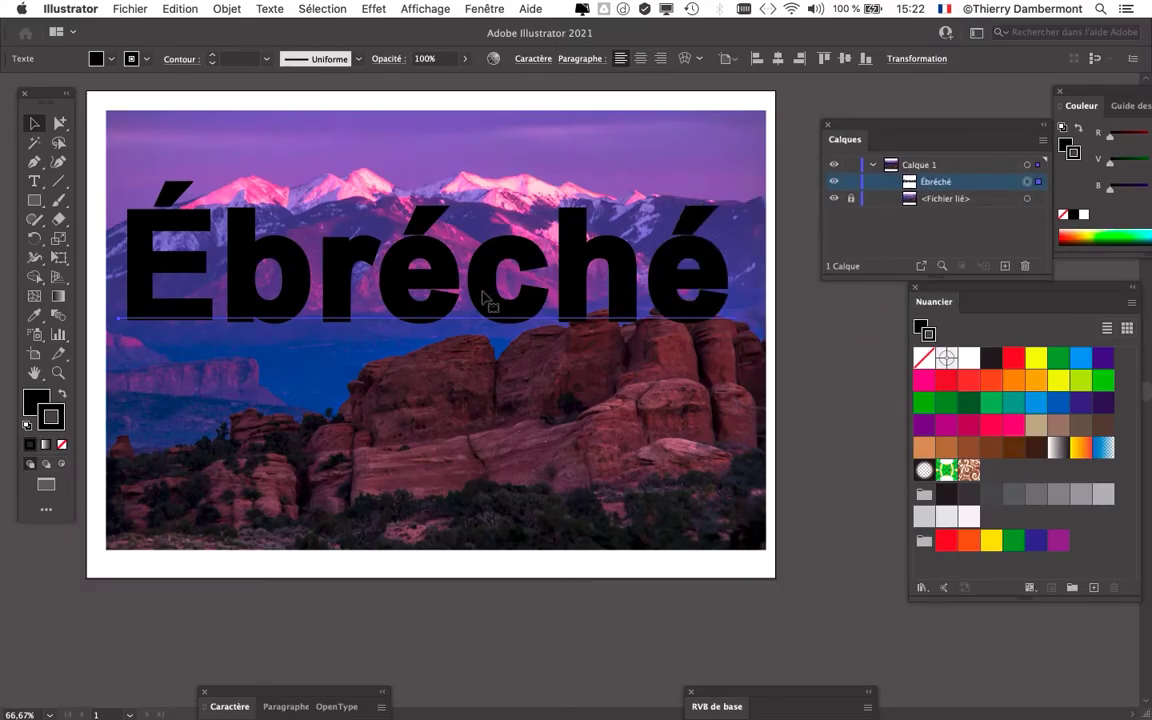
click(740, 333)
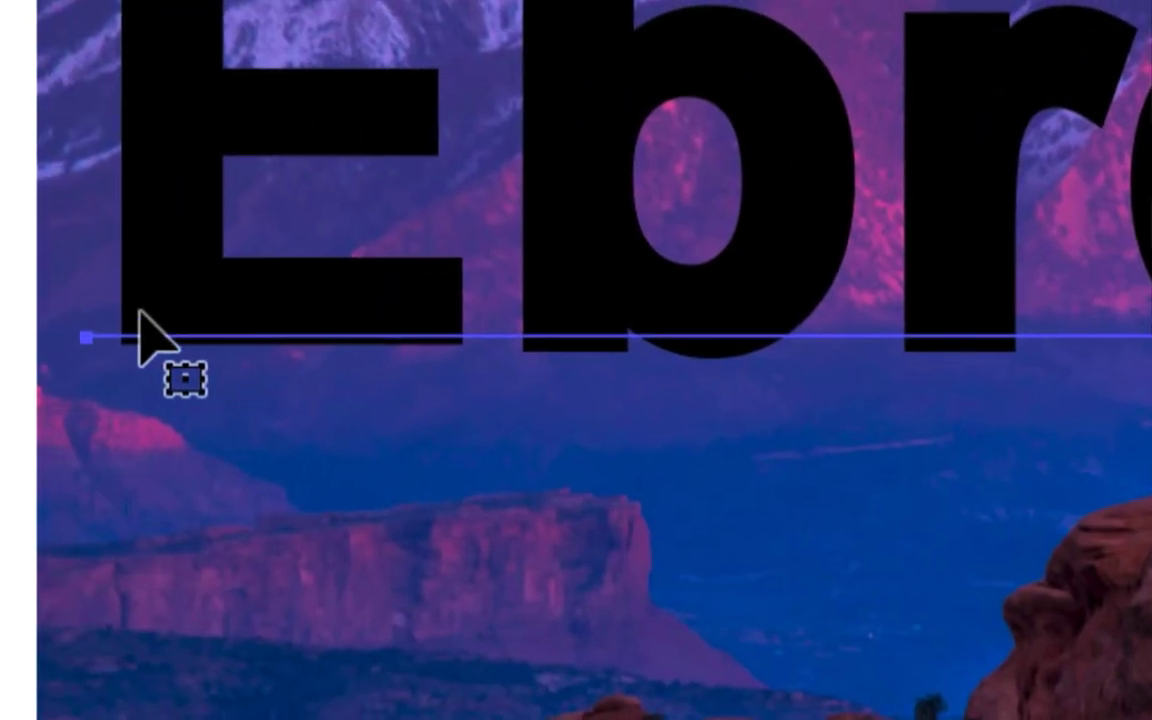
click(140, 318)
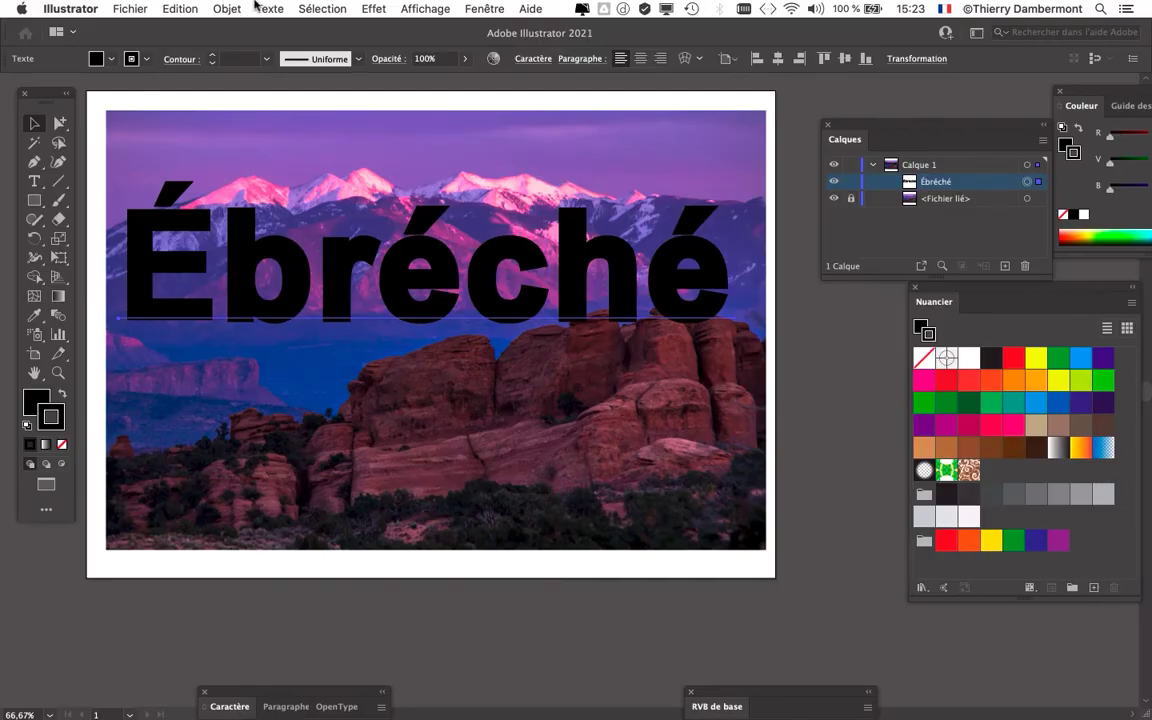
Convert the selected Ébréché text to outlines with Texte > Vectoriser
click(262, 8)
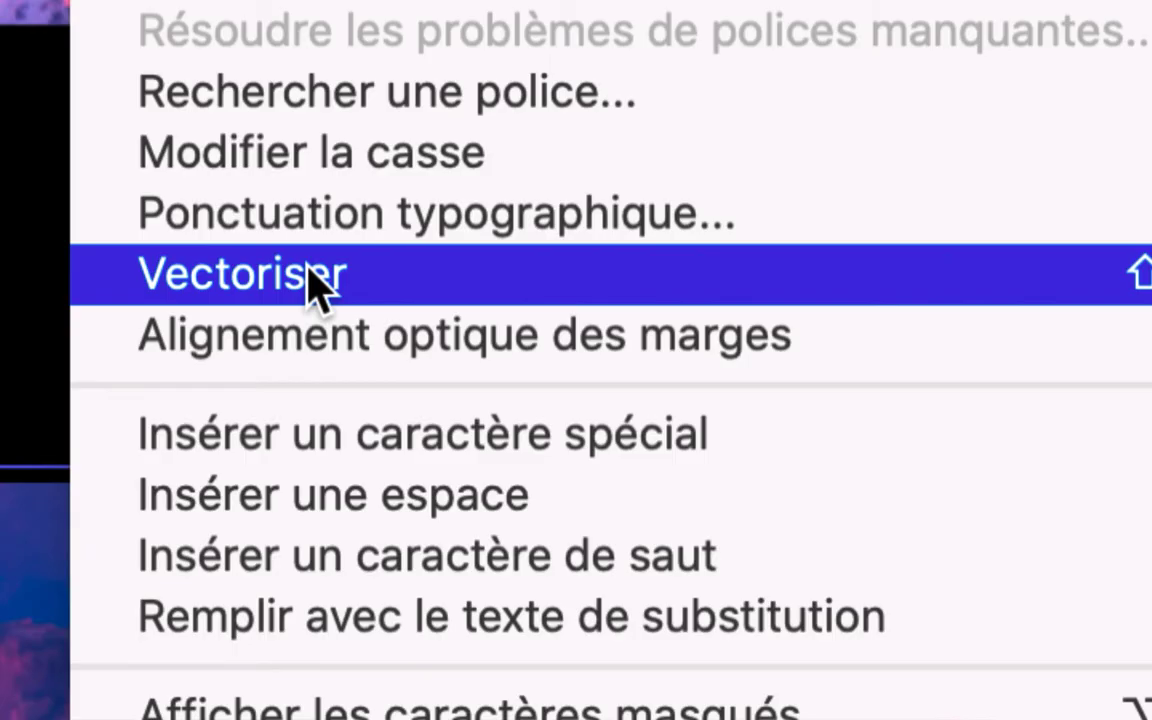
click(318, 285)
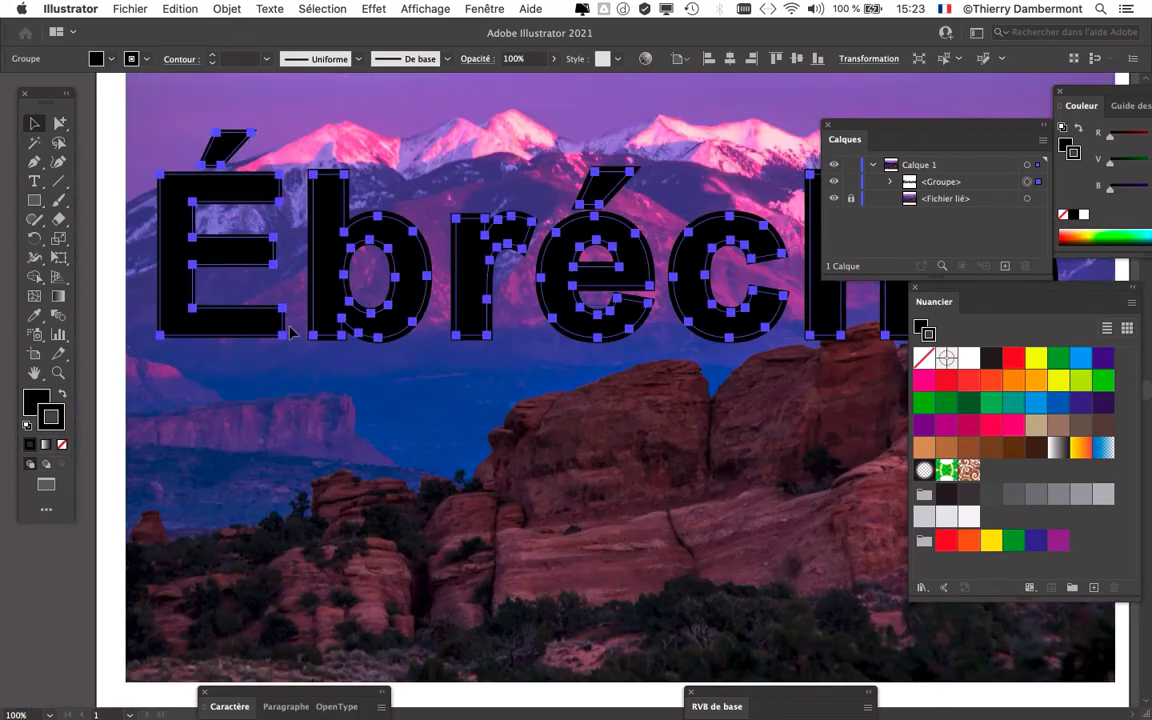
scroll(290, 332, down, 1)
scroll(301, 298, right, 2)
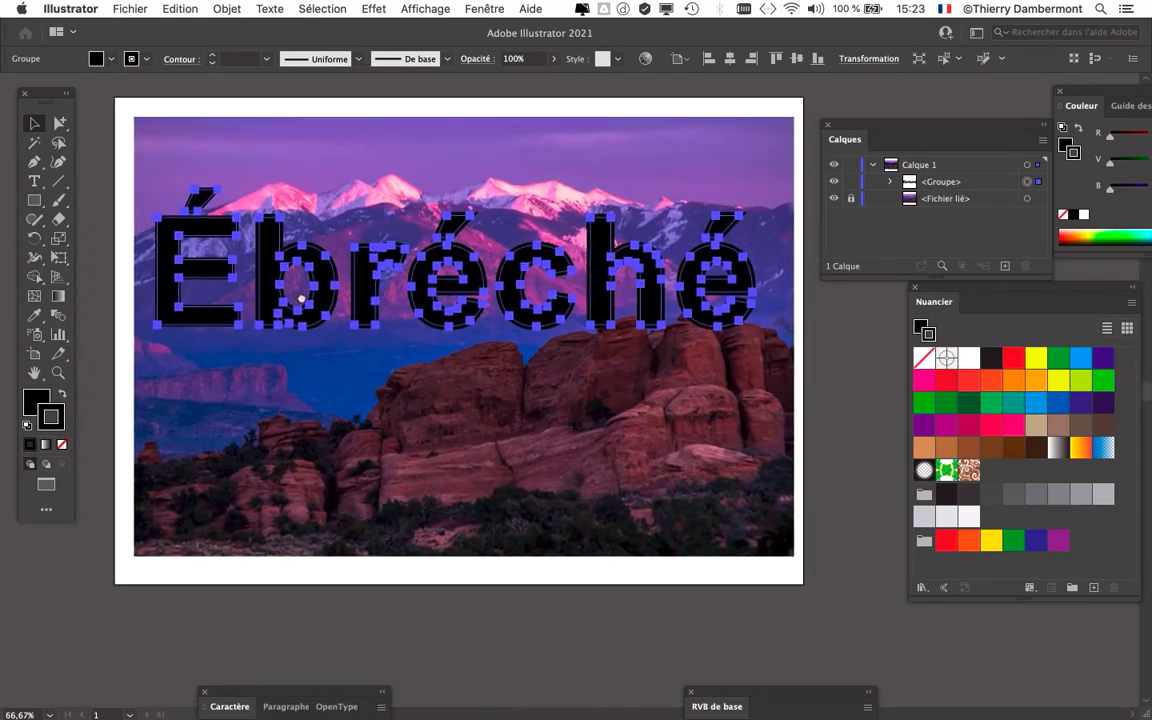
Expand the outlined letters with Objet > Décomposer, keeping Fill and Stroke checked
click(219, 9)
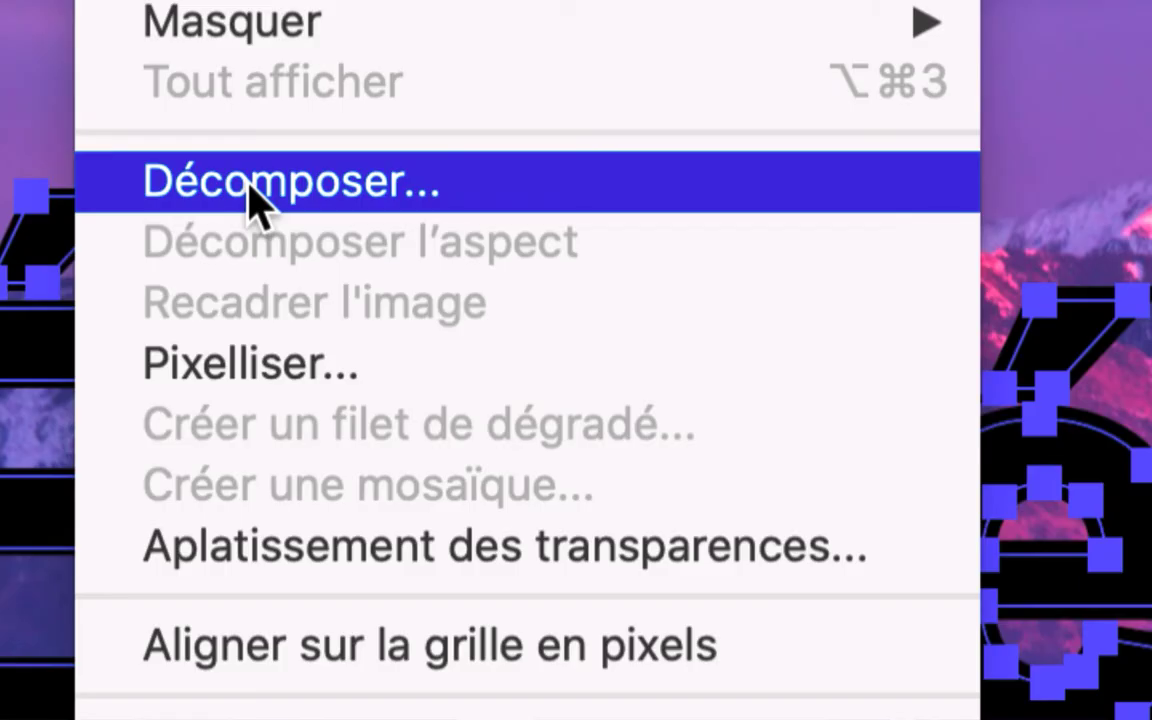
click(250, 190)
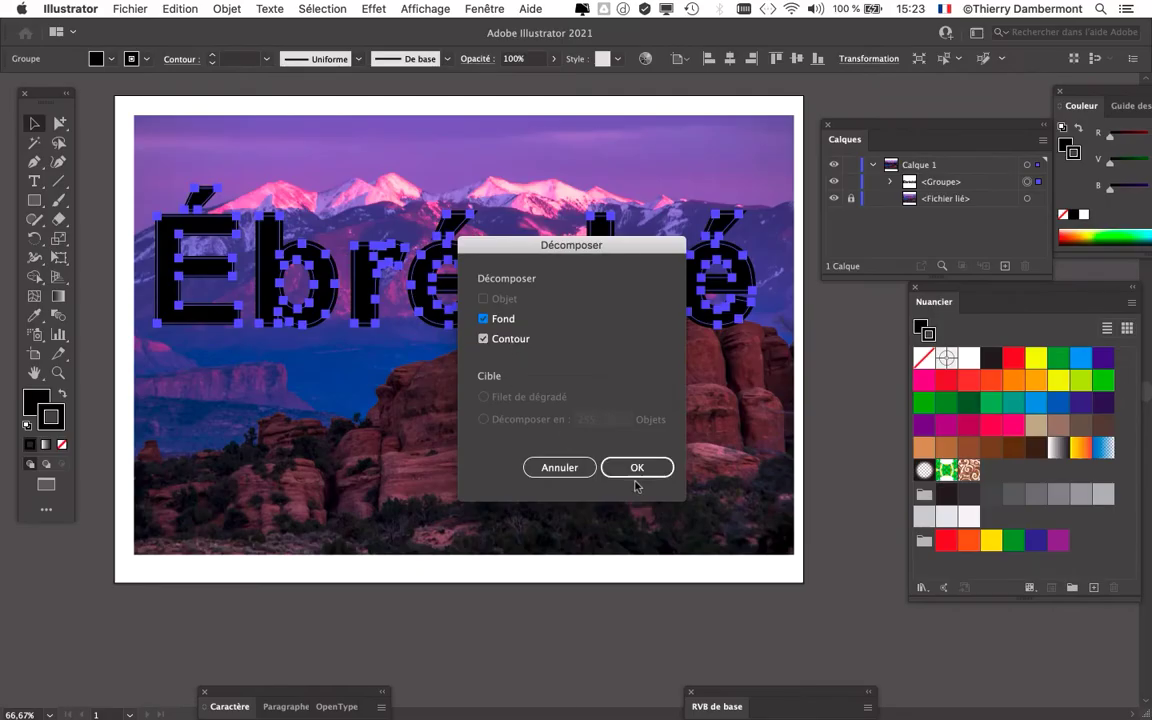
click(635, 476)
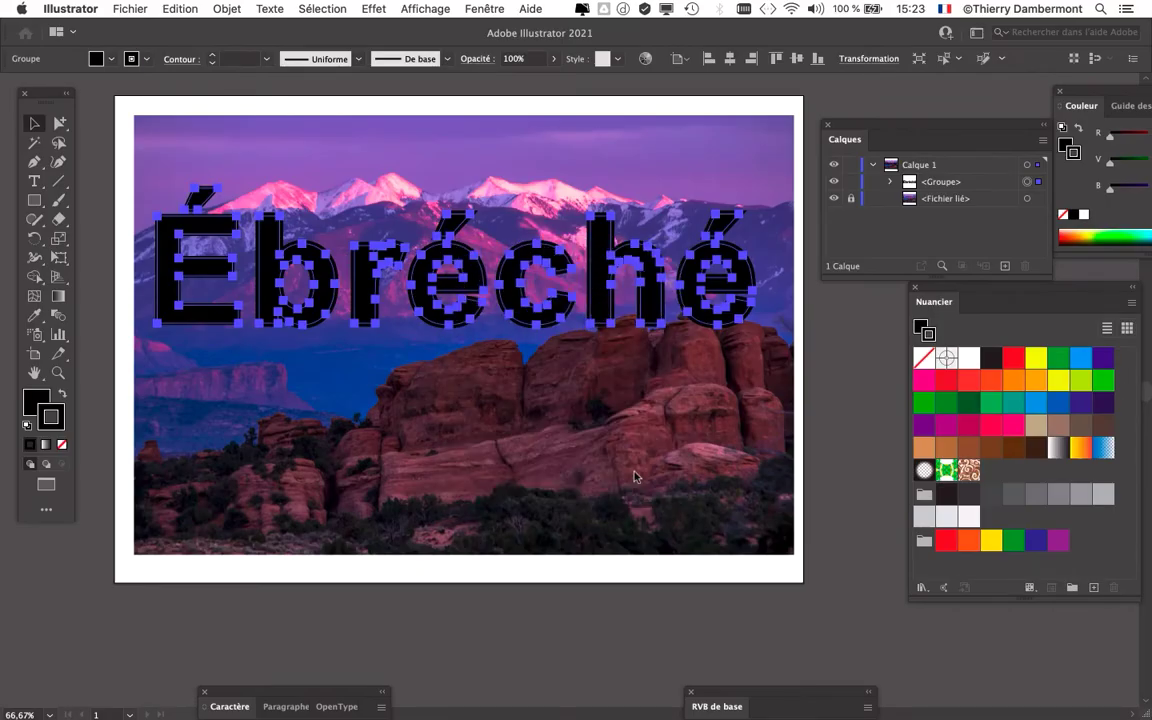
Zoom in on the letters, then expand <Groupe> and the first é sub-group in the Layers panel
scroll(575, 255, up, 3)
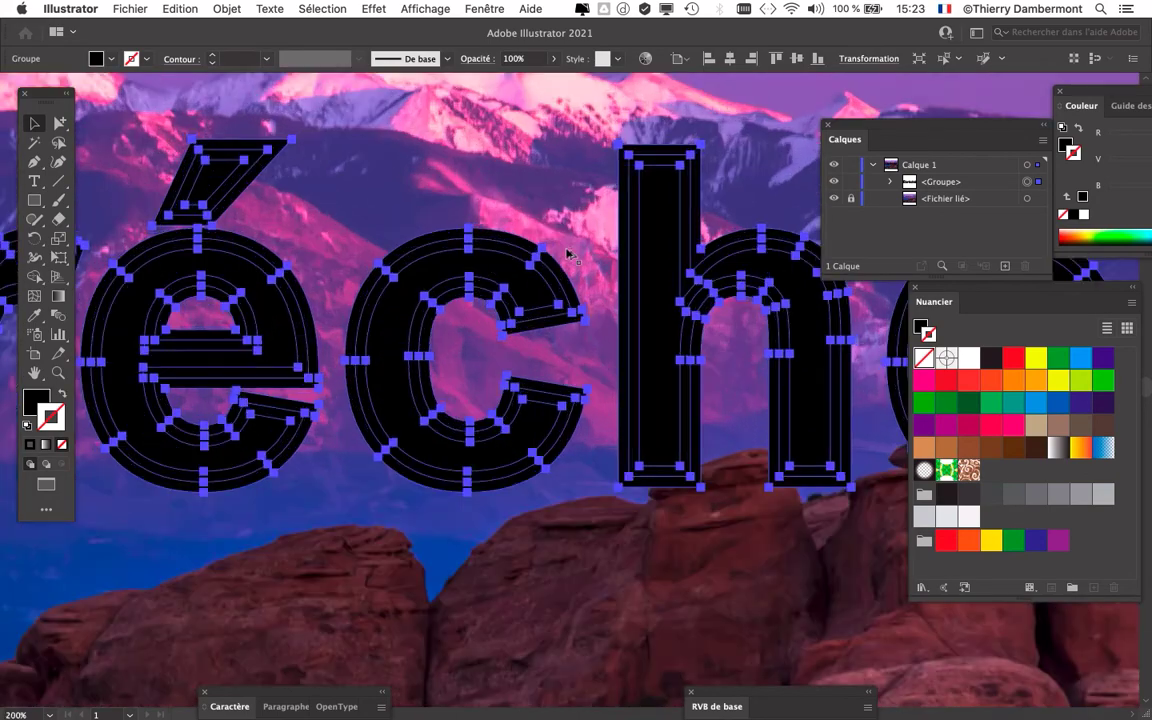
scroll(833, 342, up, 3)
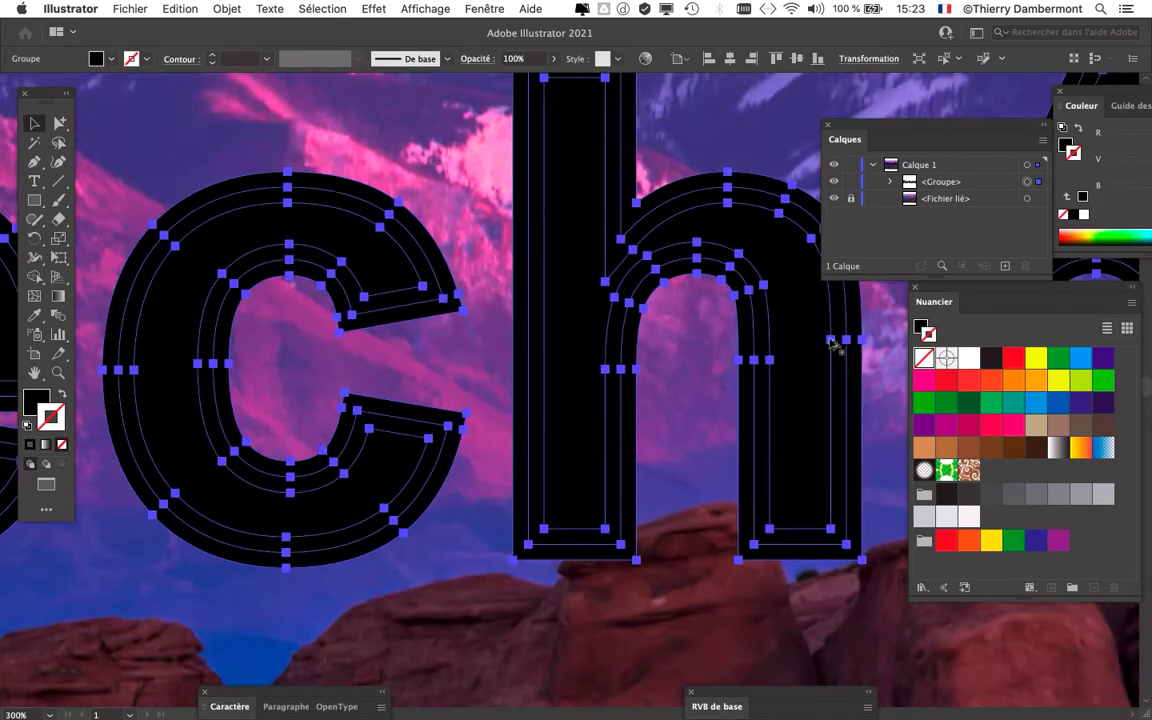
drag(698, 316, 315, 307)
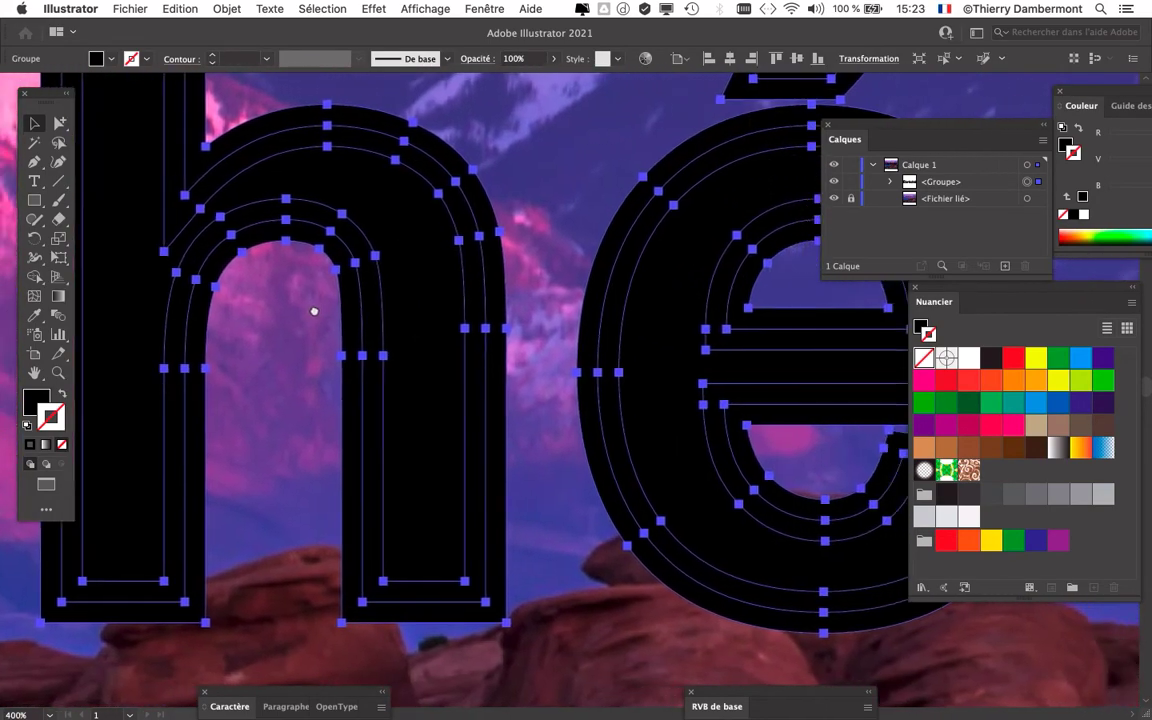
drag(873, 133, 596, 176)
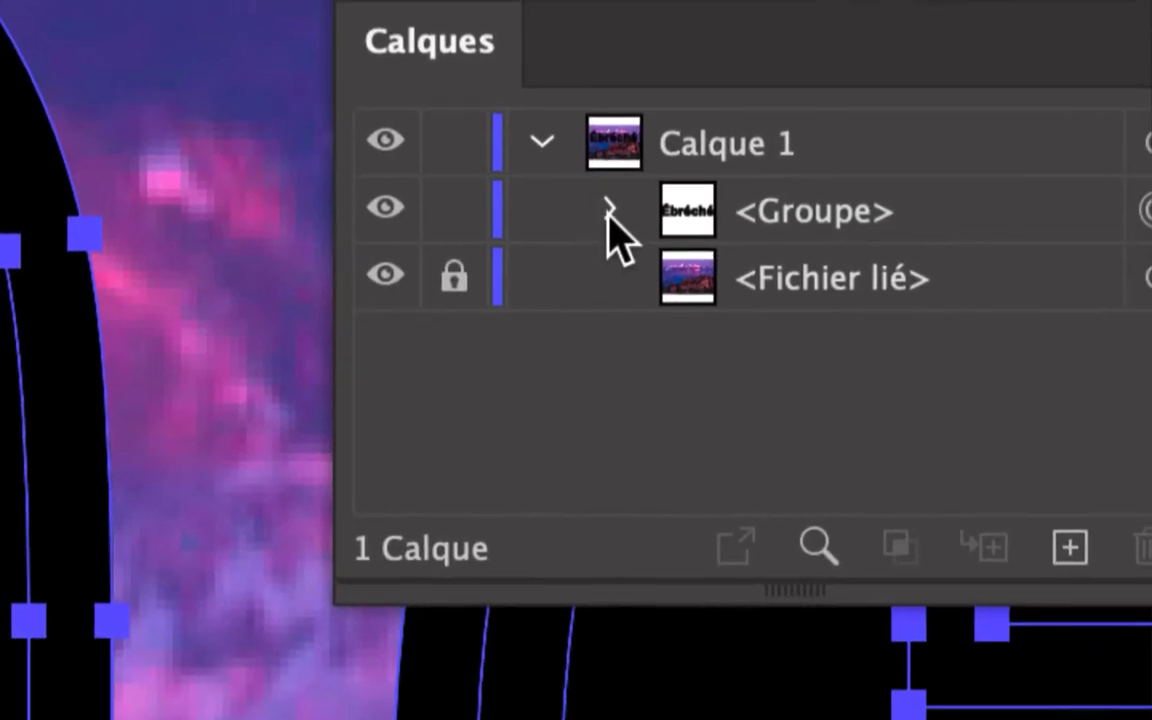
click(613, 228)
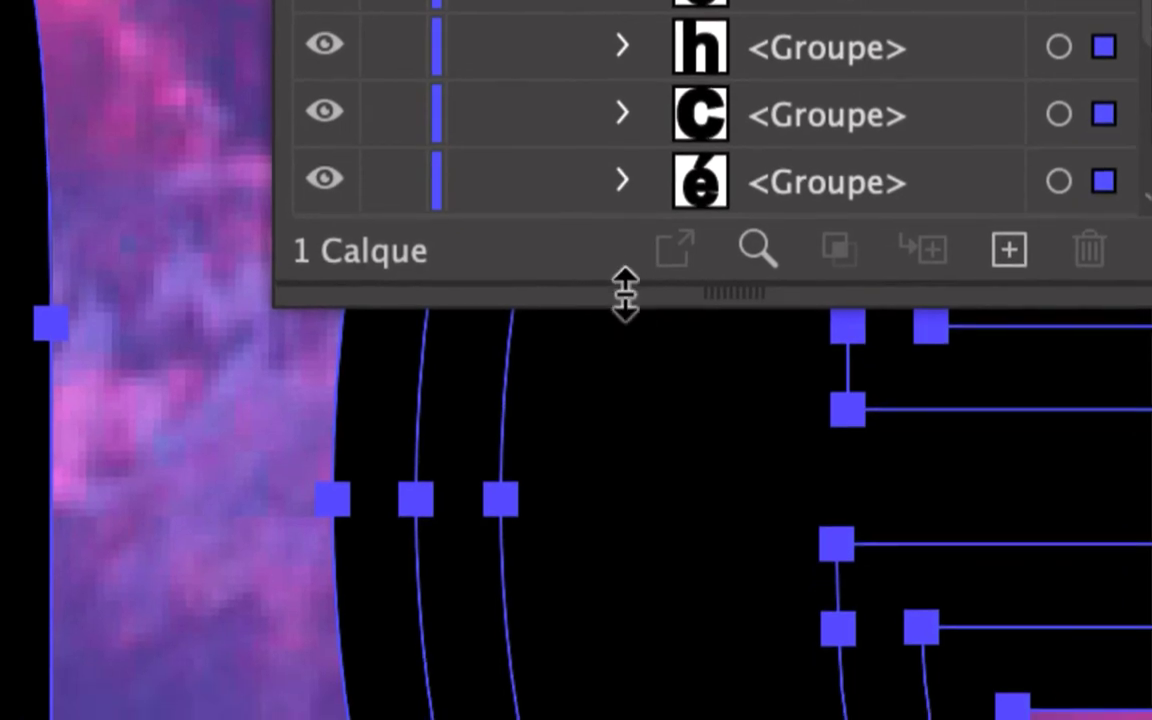
drag(622, 291, 620, 362)
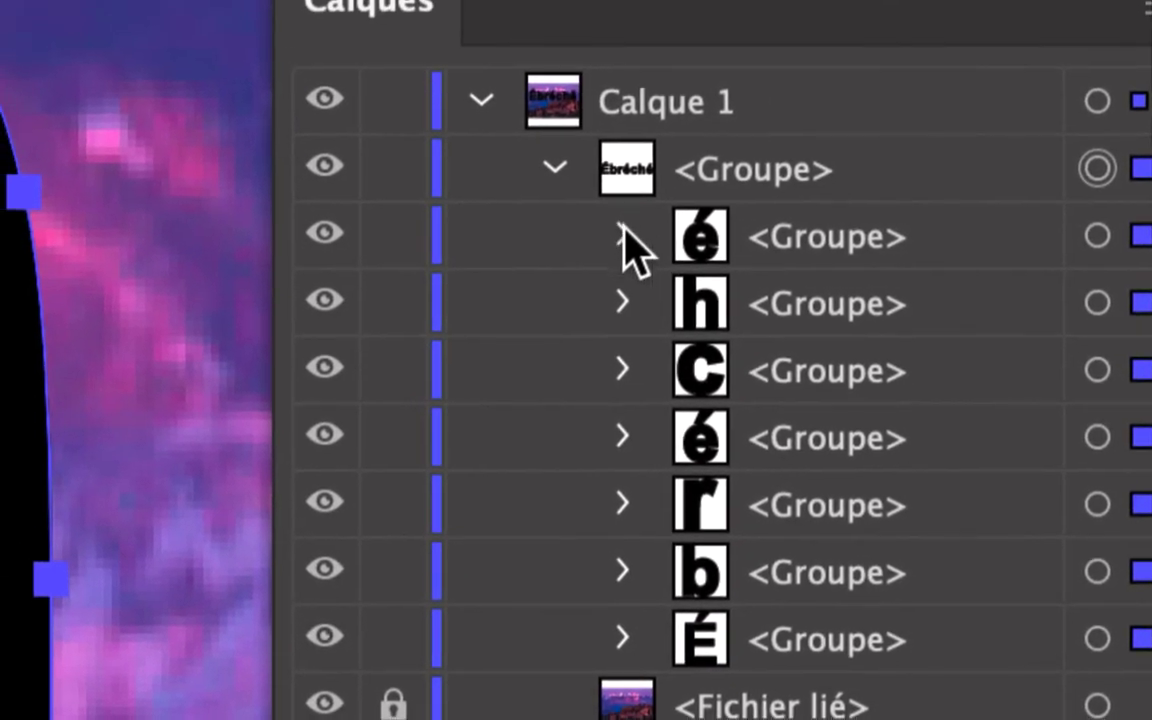
click(620, 236)
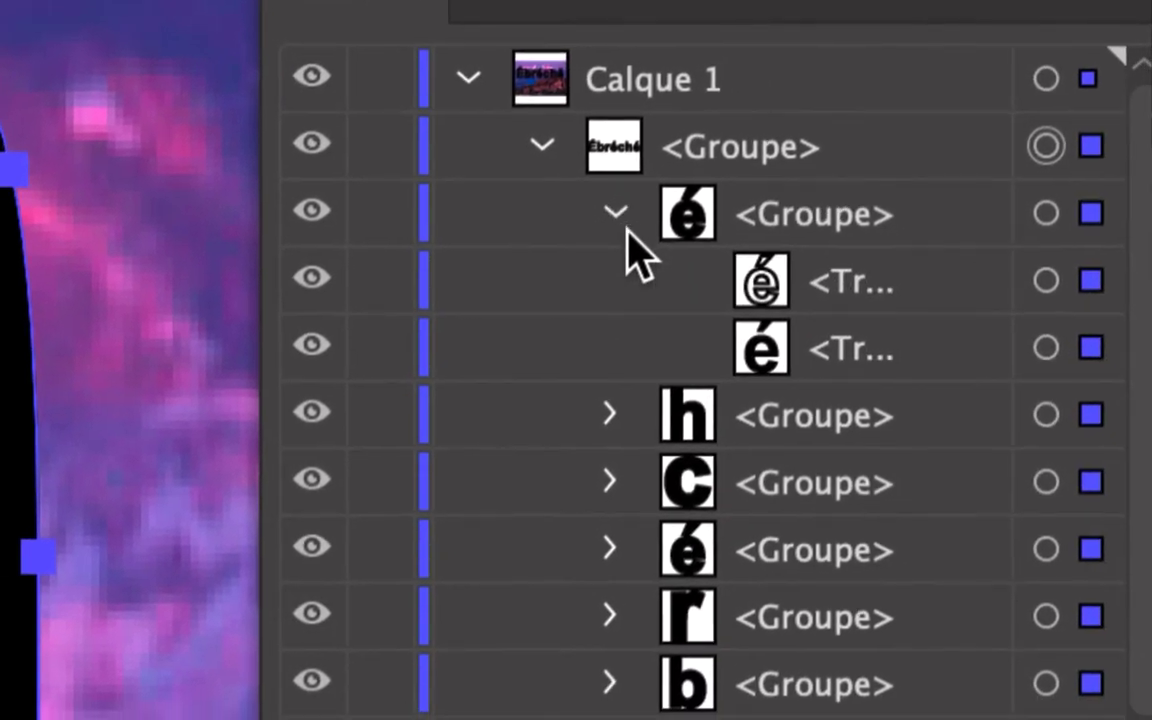
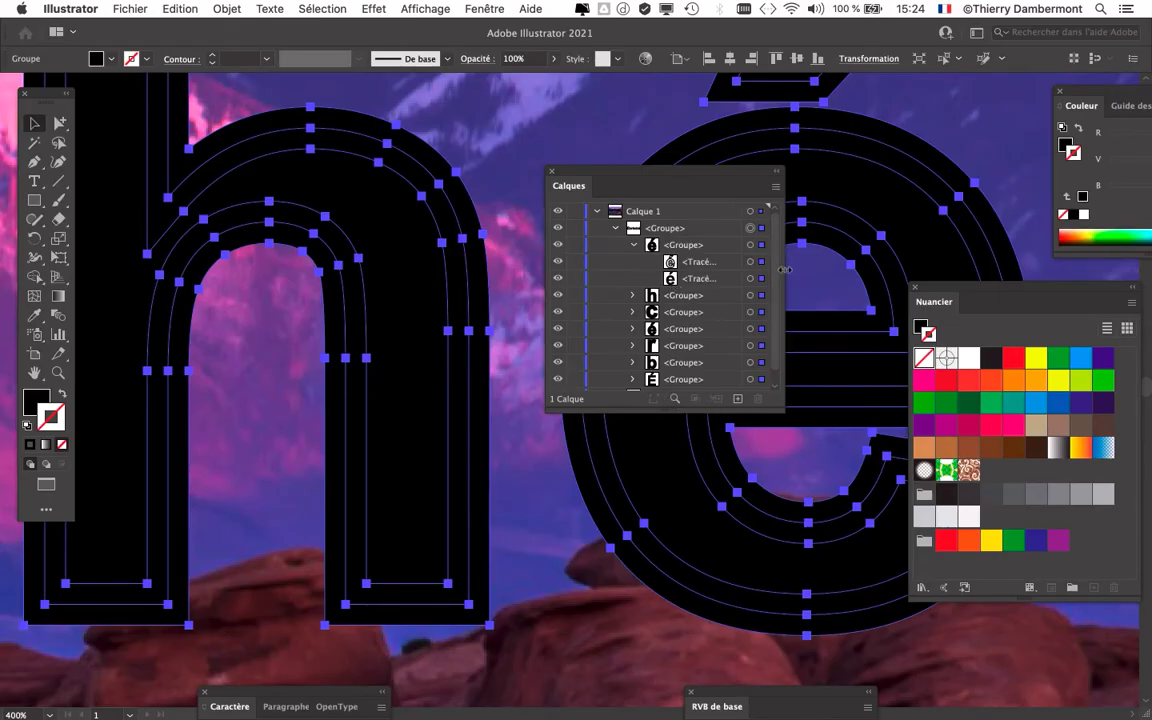
In Calques, hide the é's second Tracé transparent path (the solid black copy), leaving only its outline
drag(785, 269, 873, 269)
mouse_move(751, 176)
mouse_down()
mouse_move(460, 164)
mouse_move(403, 173)
mouse_up()
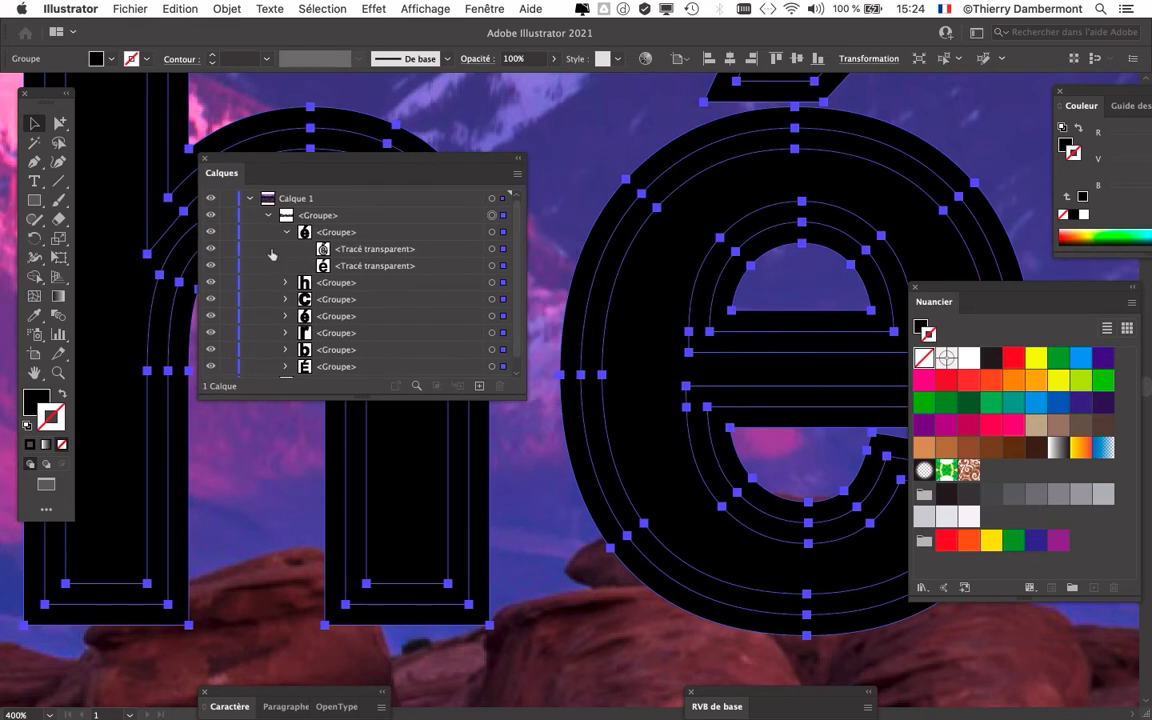
click(211, 249)
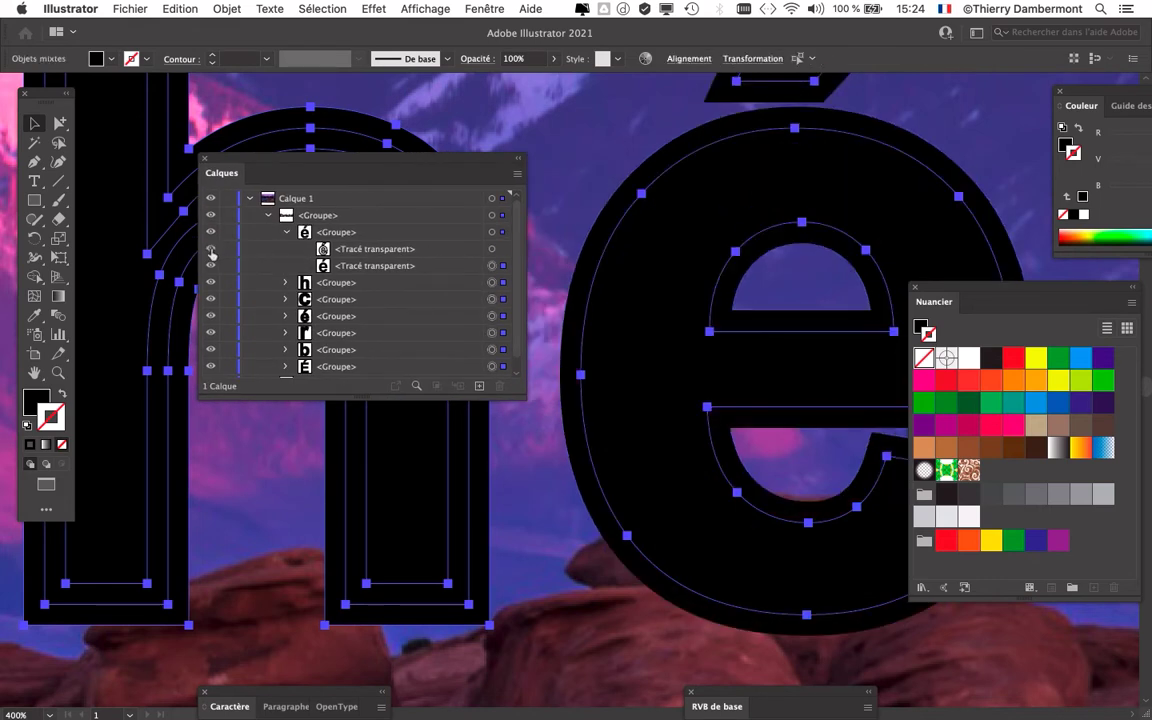
click(325, 235)
click(332, 250)
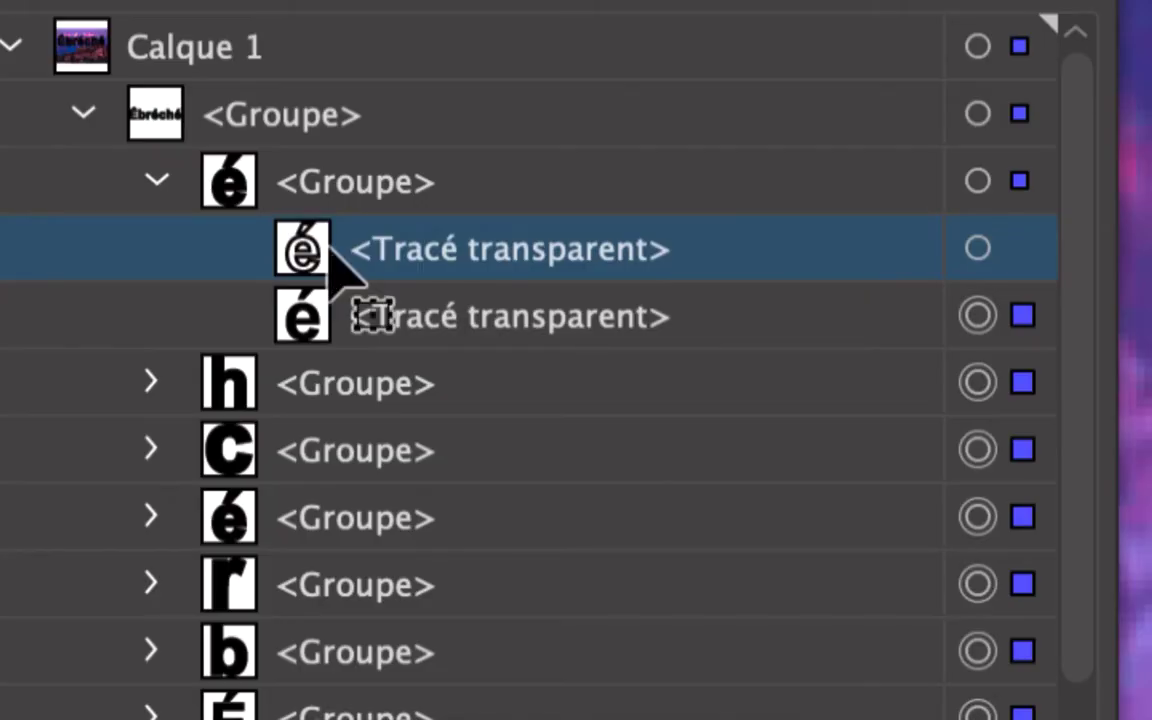
click(338, 265)
click(347, 250)
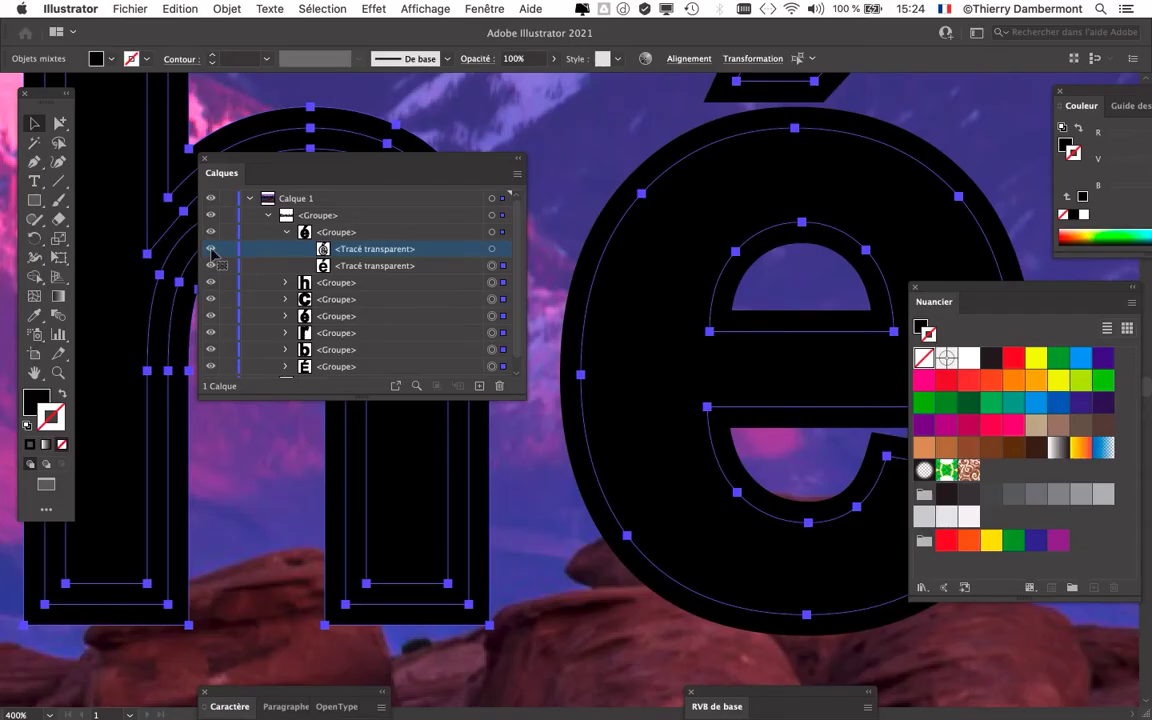
click(211, 249)
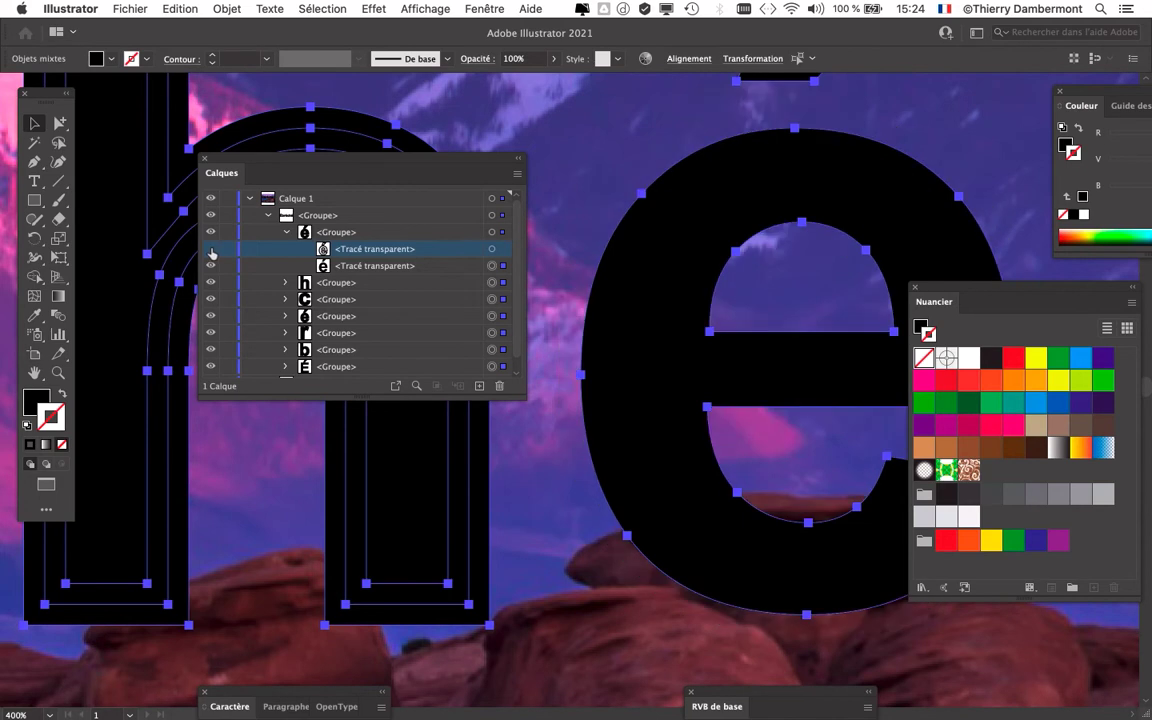
click(211, 249)
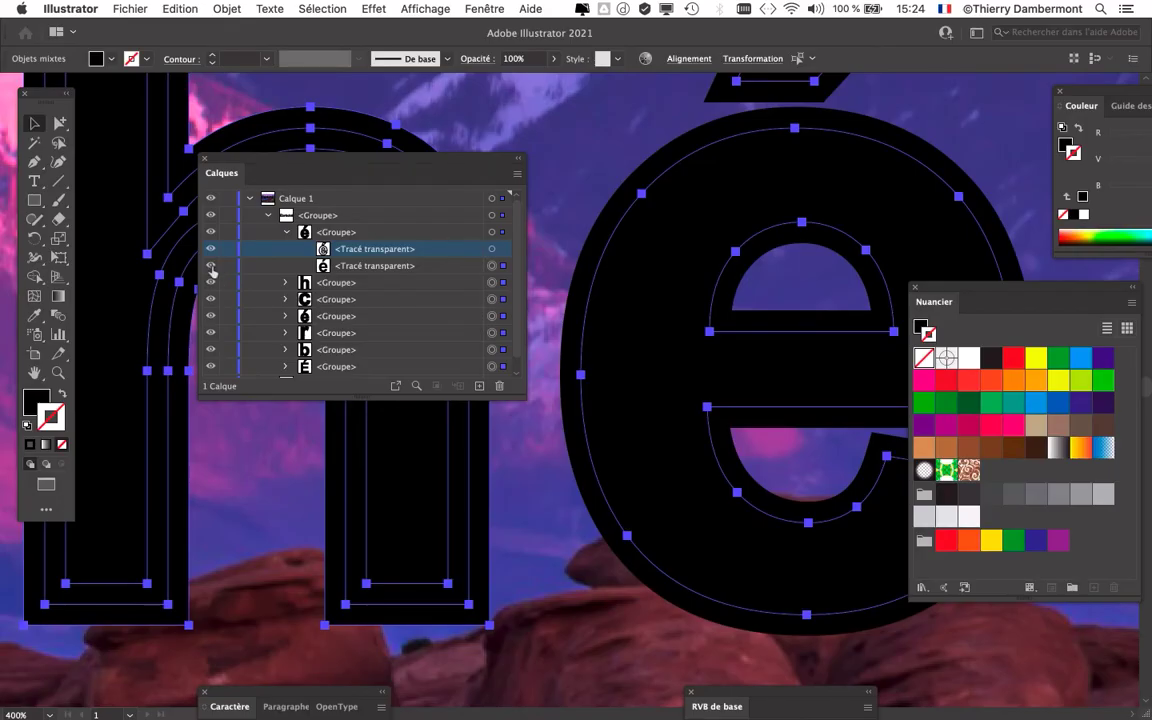
click(211, 266)
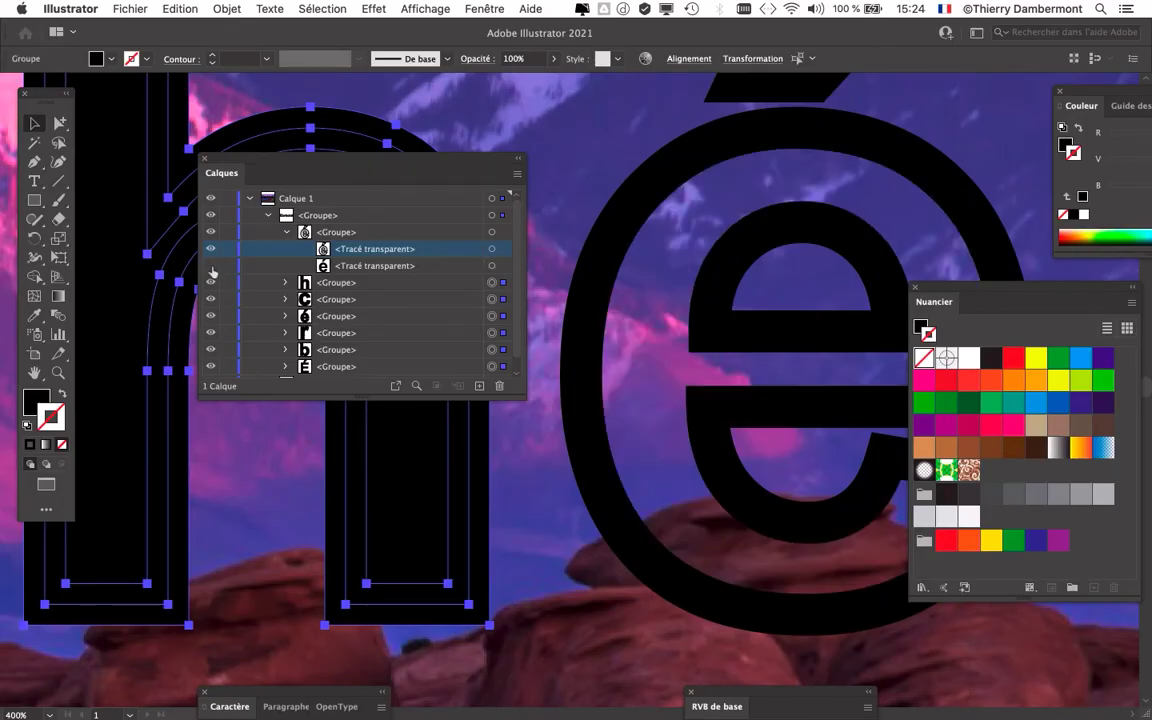
key(ctrl+y)
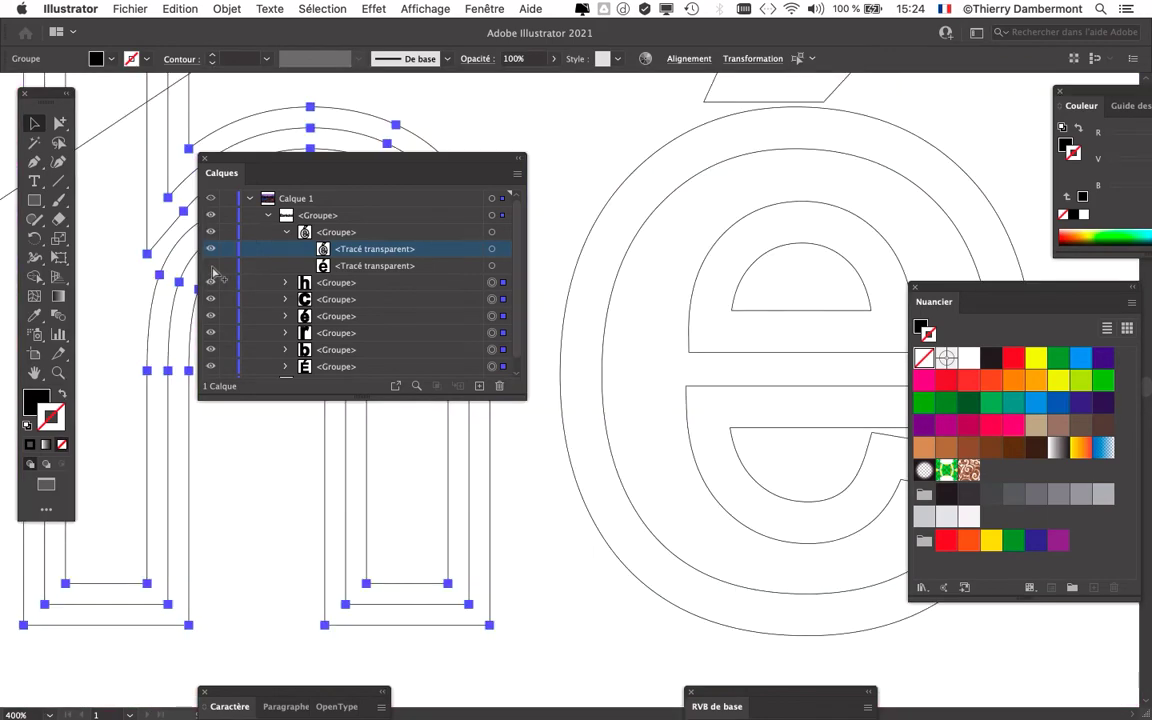
scroll(630, 375, up, 3)
scroll(553, 427, right, 5)
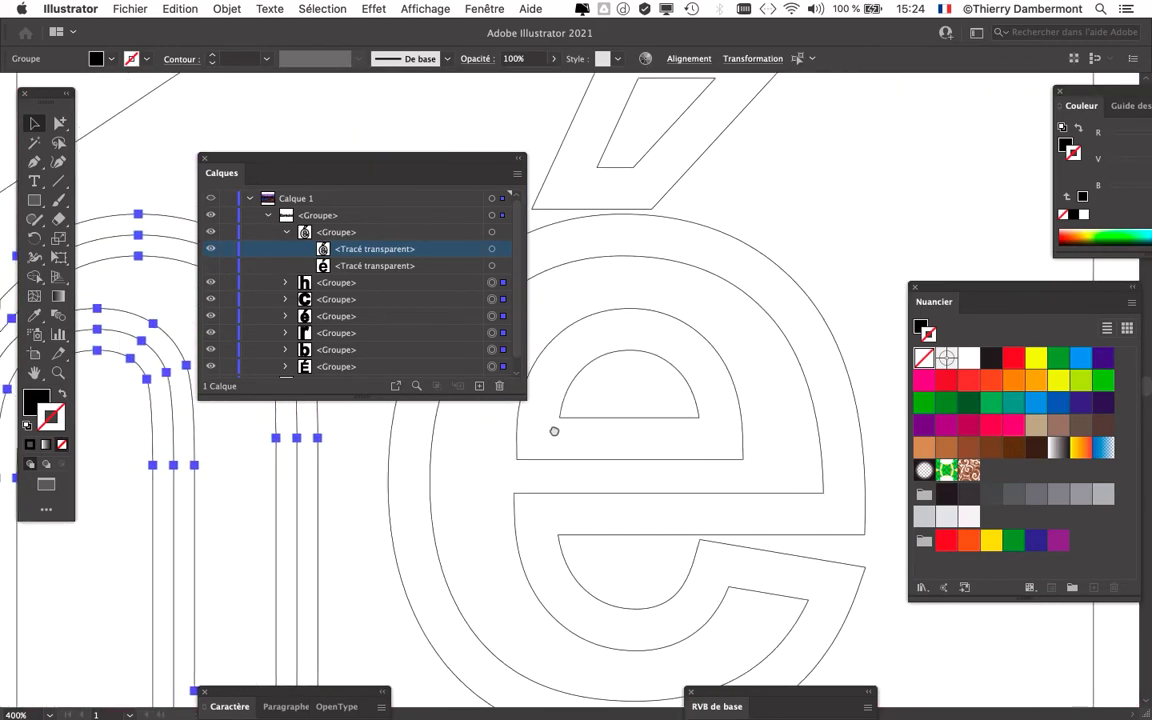
drag(475, 178, 215, 142)
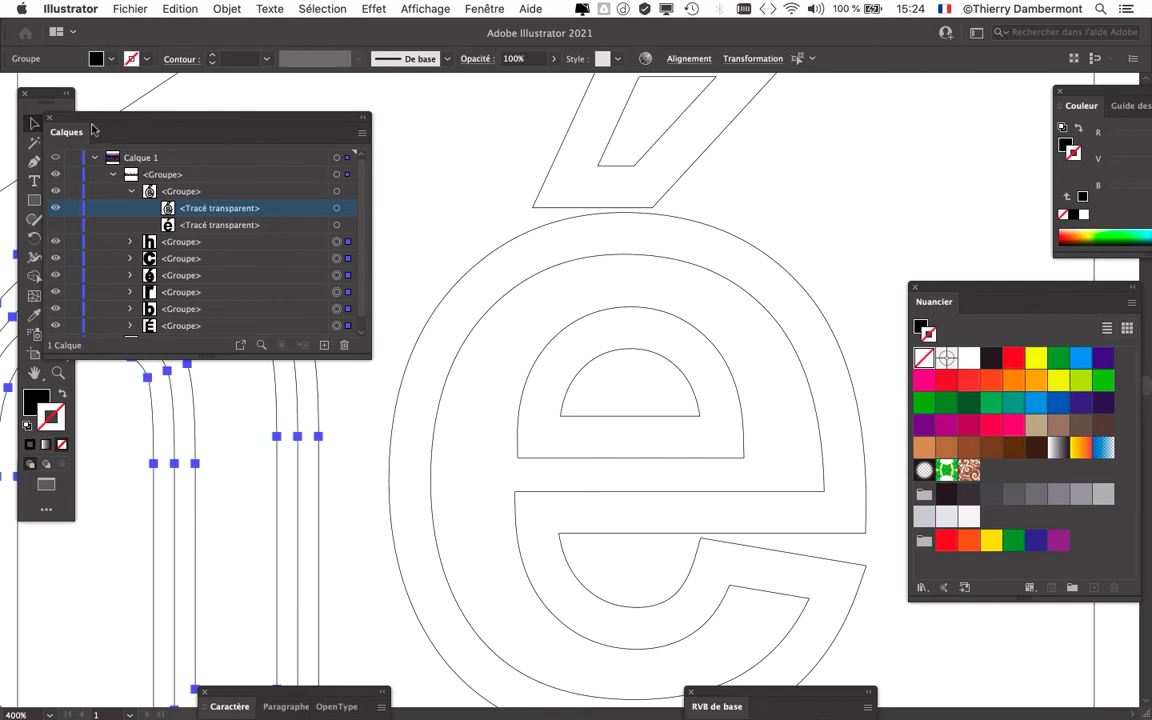
drag(92, 128, 144, 208)
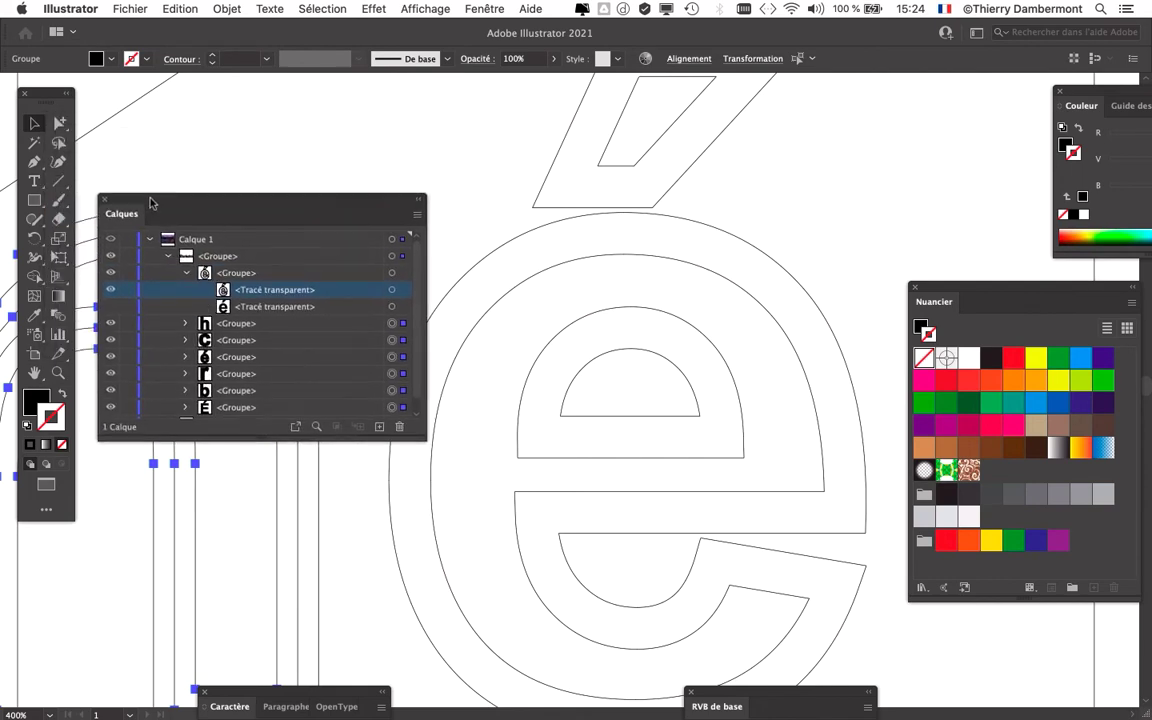
click(584, 318)
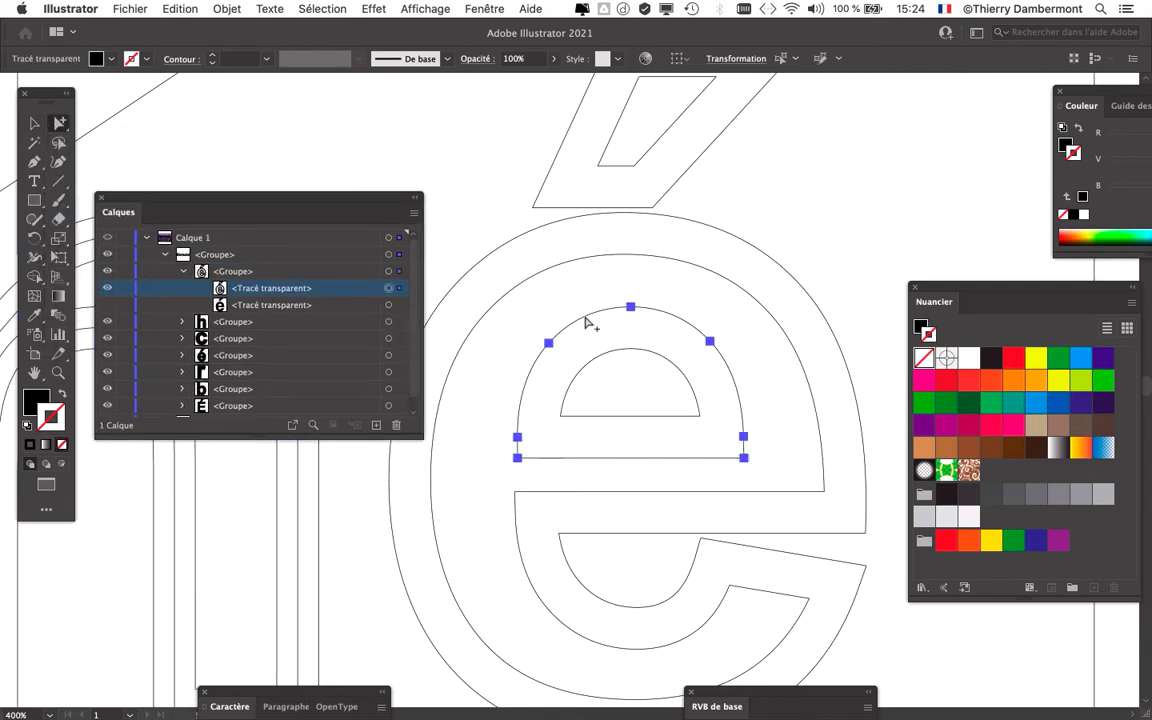
click(683, 177)
click(708, 236)
scroll(793, 375, down, 3)
scroll(793, 375, left, 1)
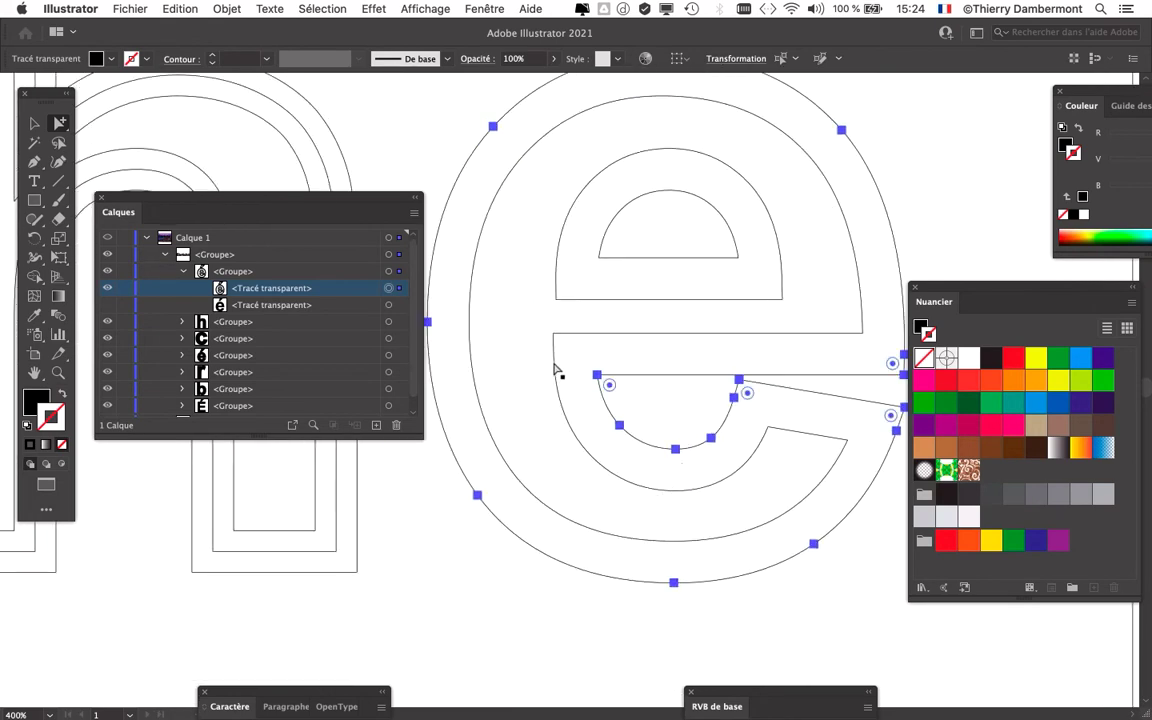
scroll(556, 370, down, 1)
click(107, 304)
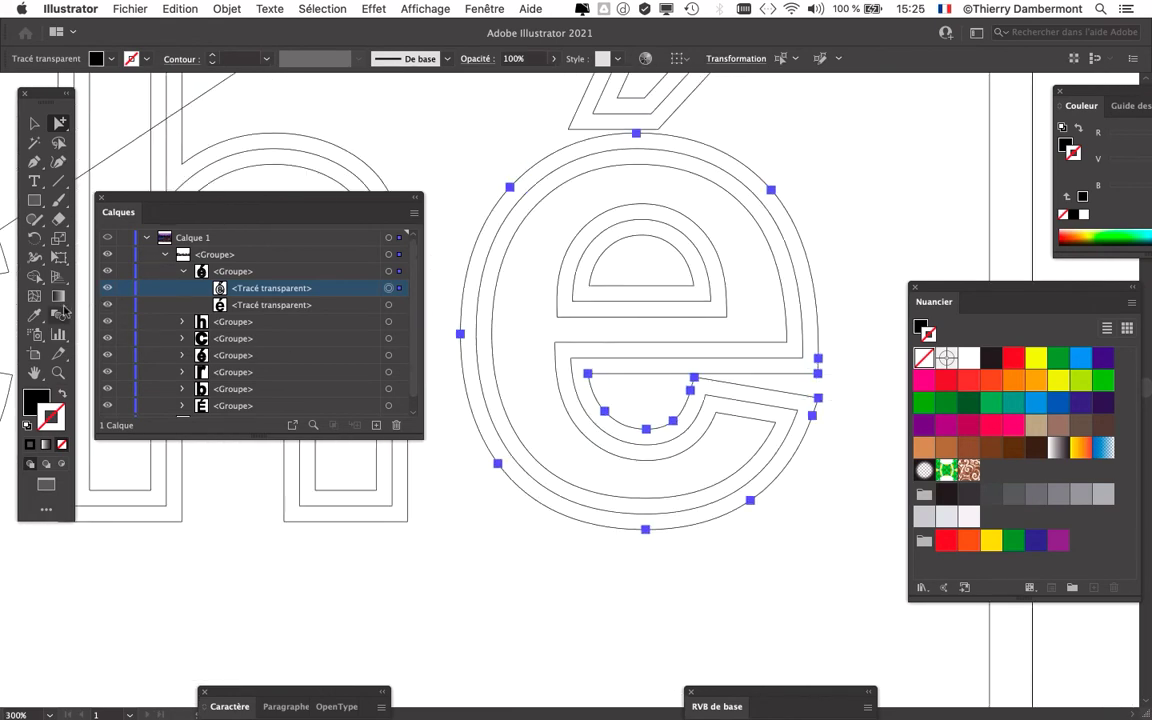
key(ctrl+y)
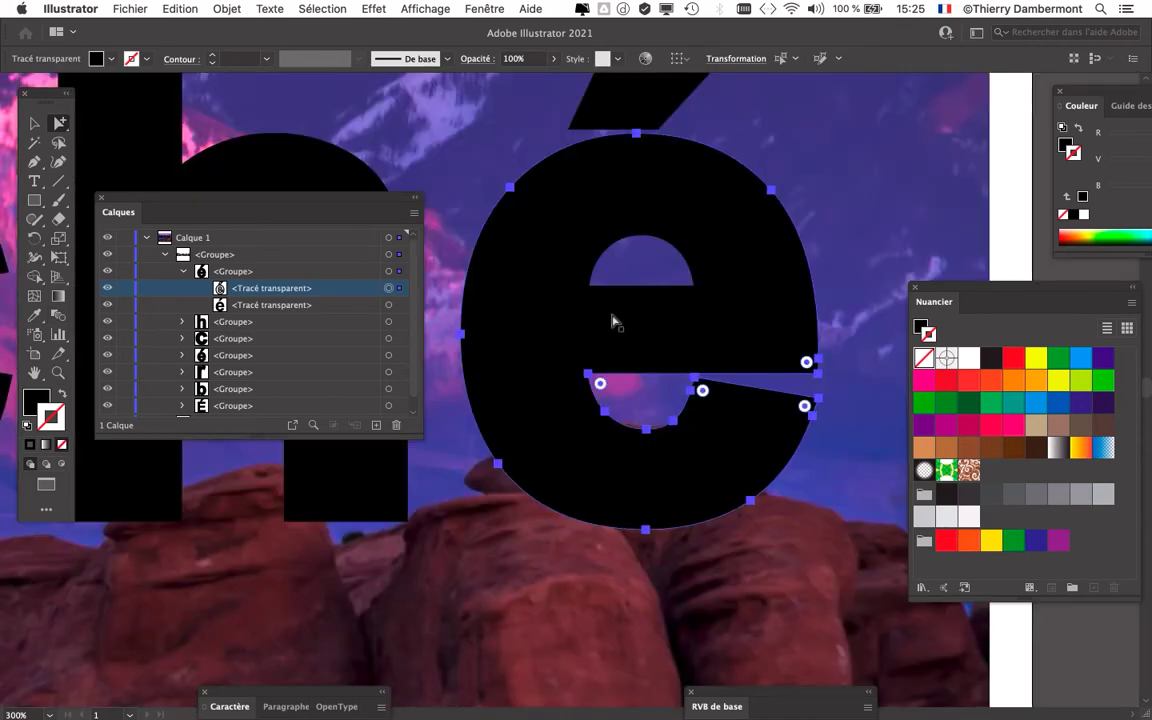
scroll(612, 321, down, 1)
click(592, 305)
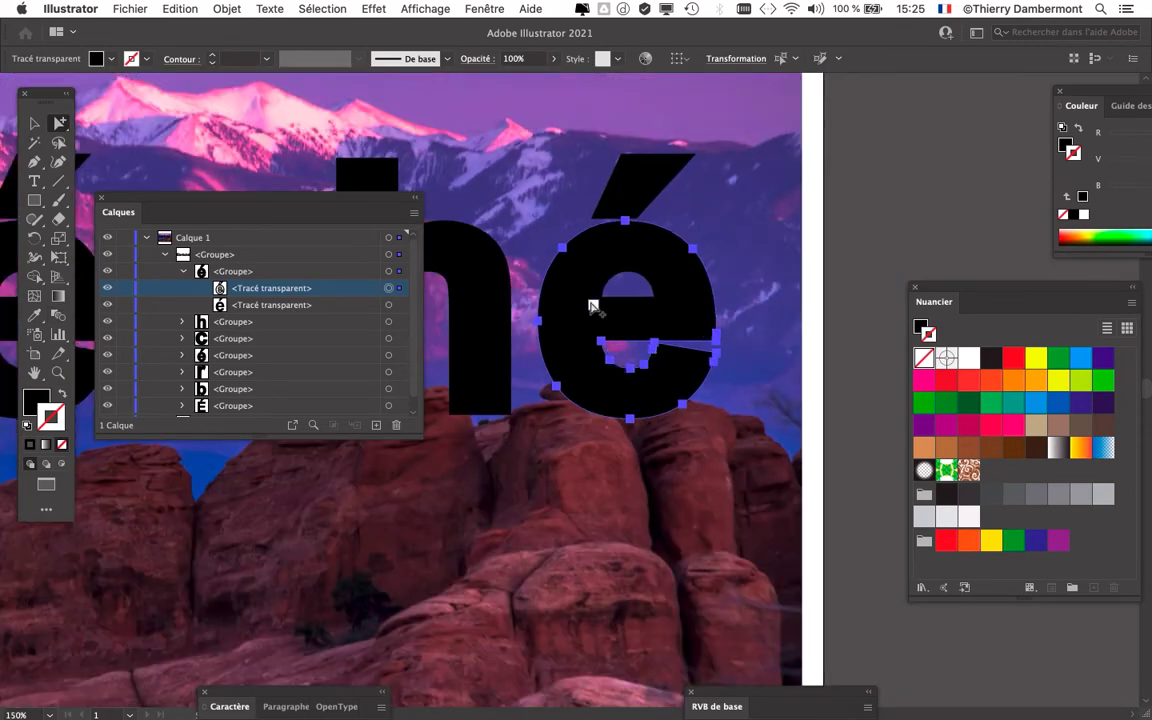
key(ctrl+y)
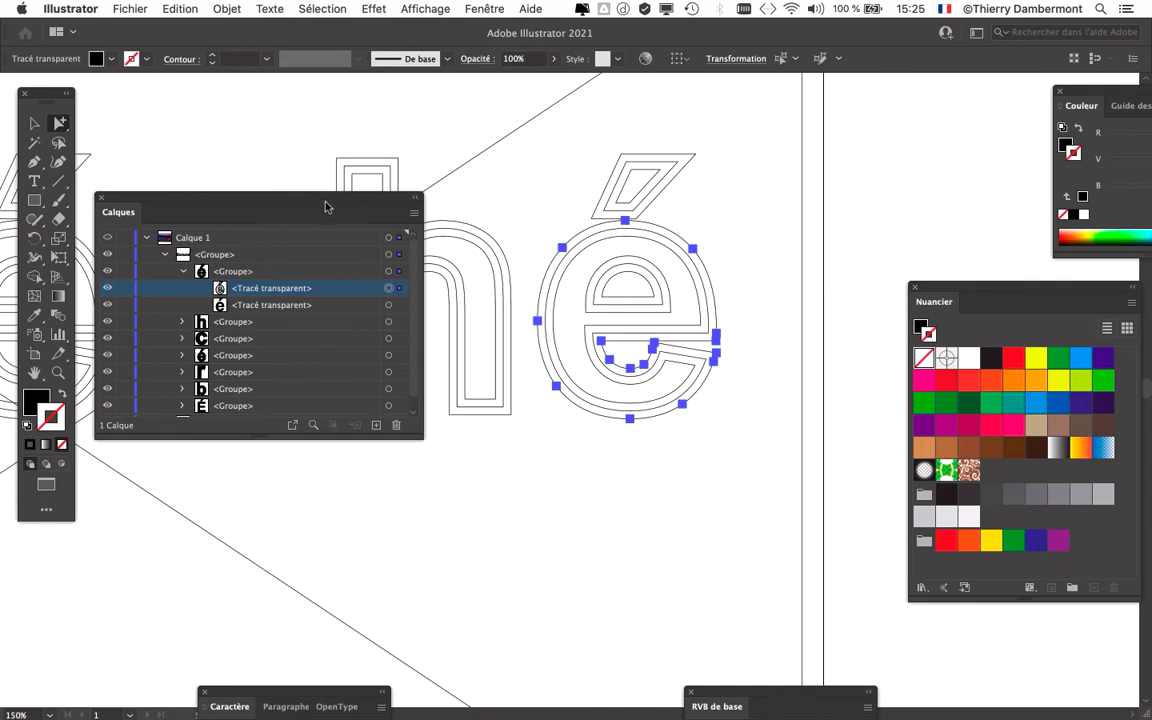
drag(325, 207, 400, 480)
scroll(569, 406, up, 1)
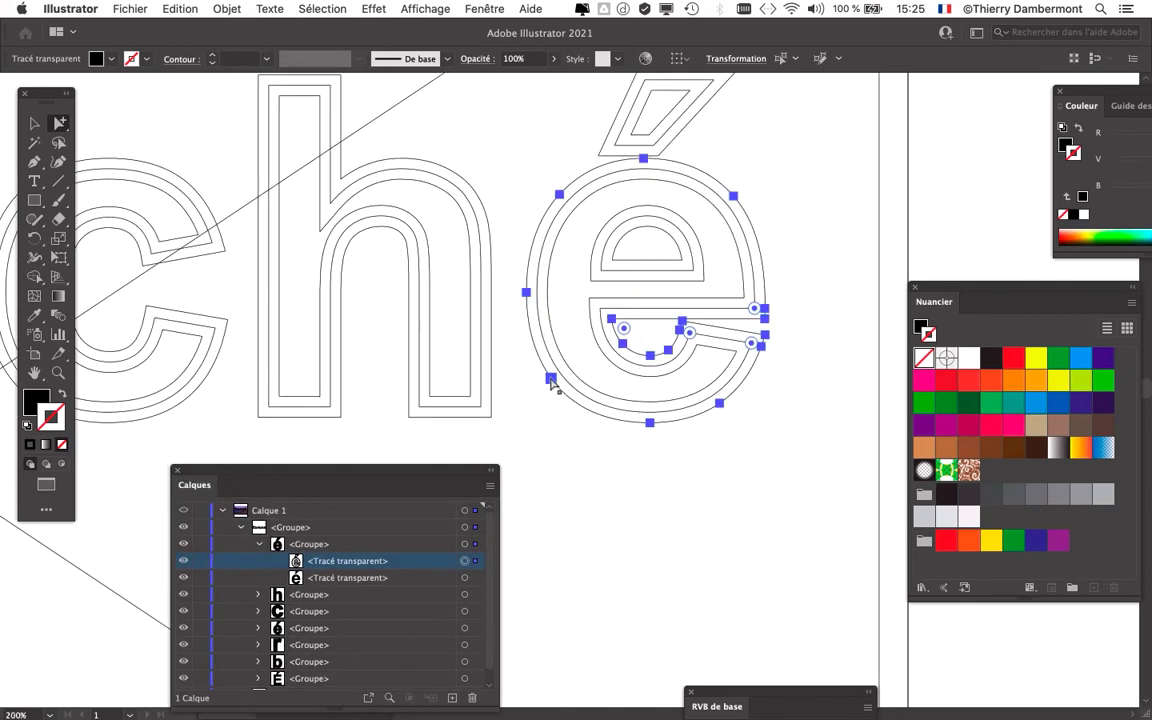
Select all the Ébréché letters with Sélection > Tout
click(316, 8)
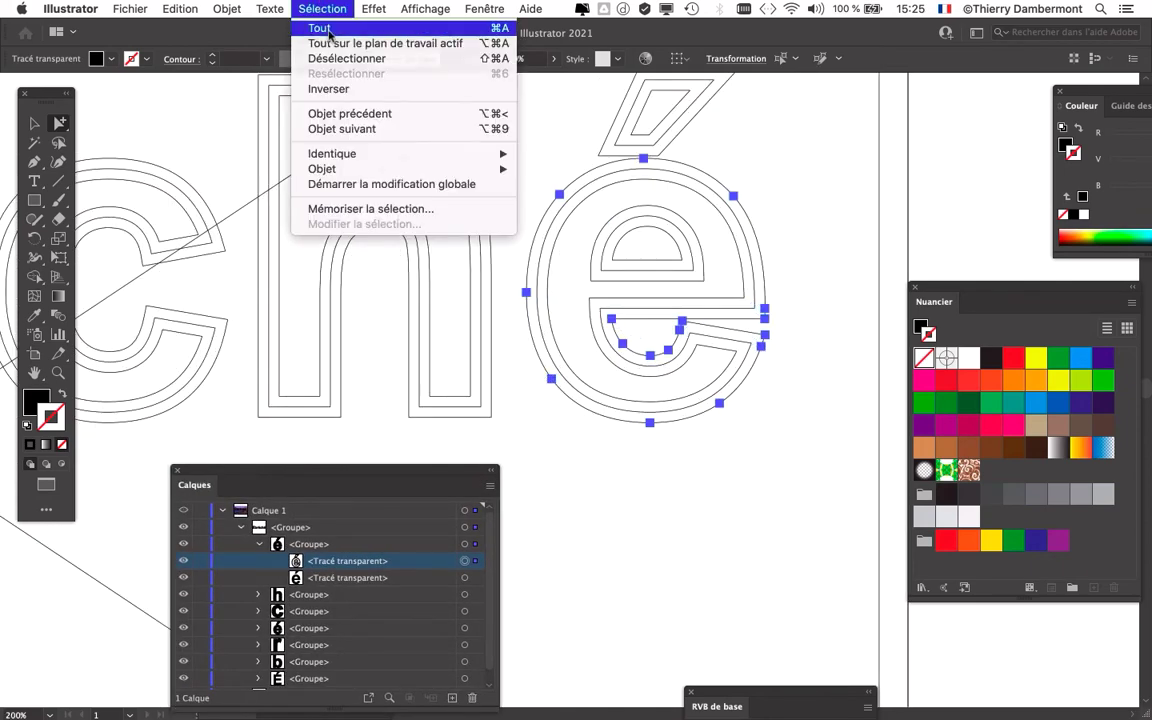
click(320, 25)
scroll(470, 248, down, 1)
scroll(472, 248, down, 1)
scroll(465, 246, down, 1)
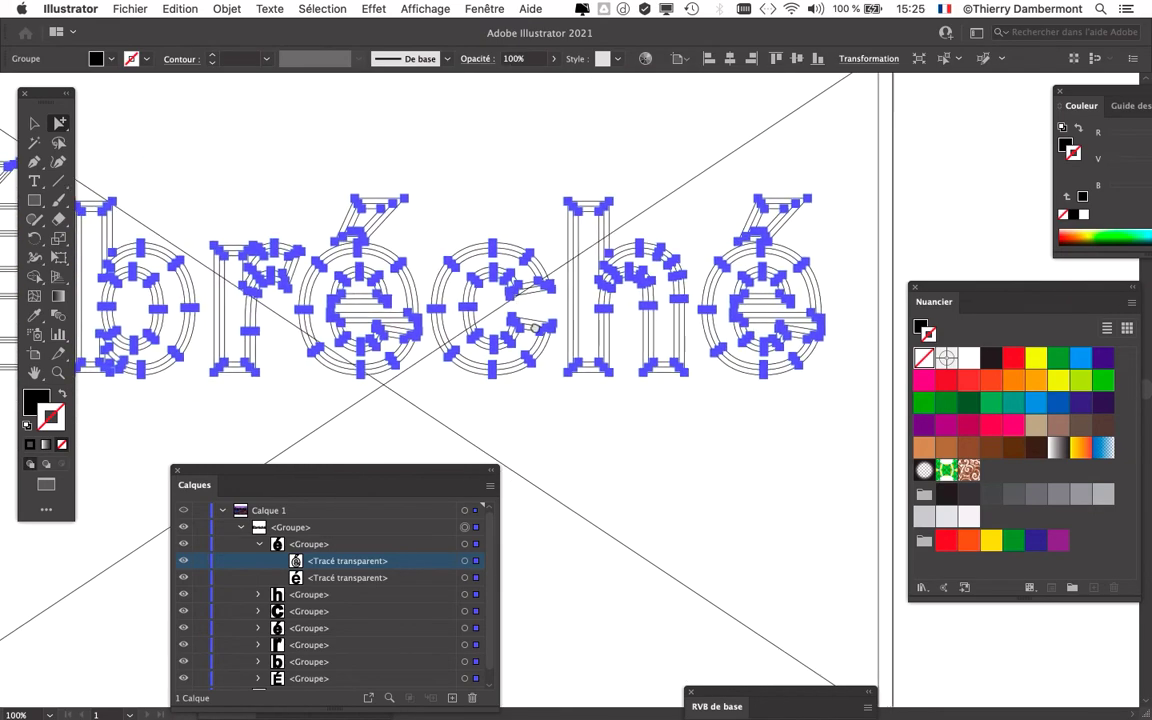
scroll(452, 242, right, 2)
Merge the selected letter outlines using Pathfinder's Réunion
click(498, 8)
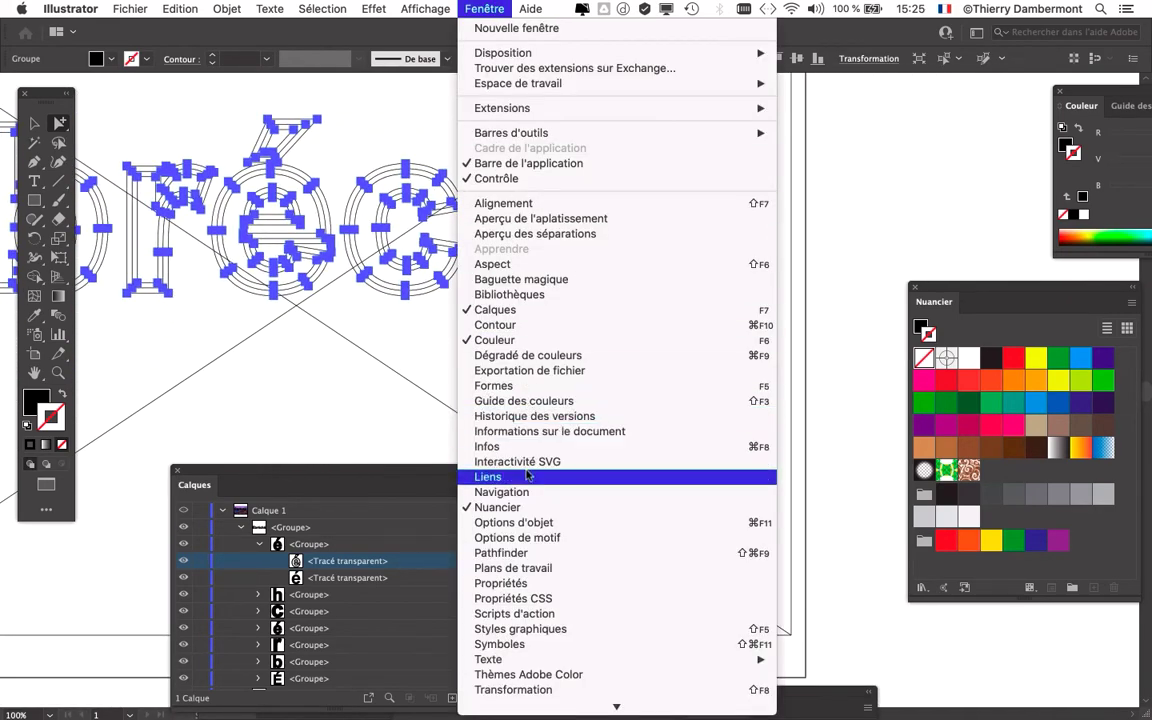
click(520, 553)
drag(625, 457, 581, 340)
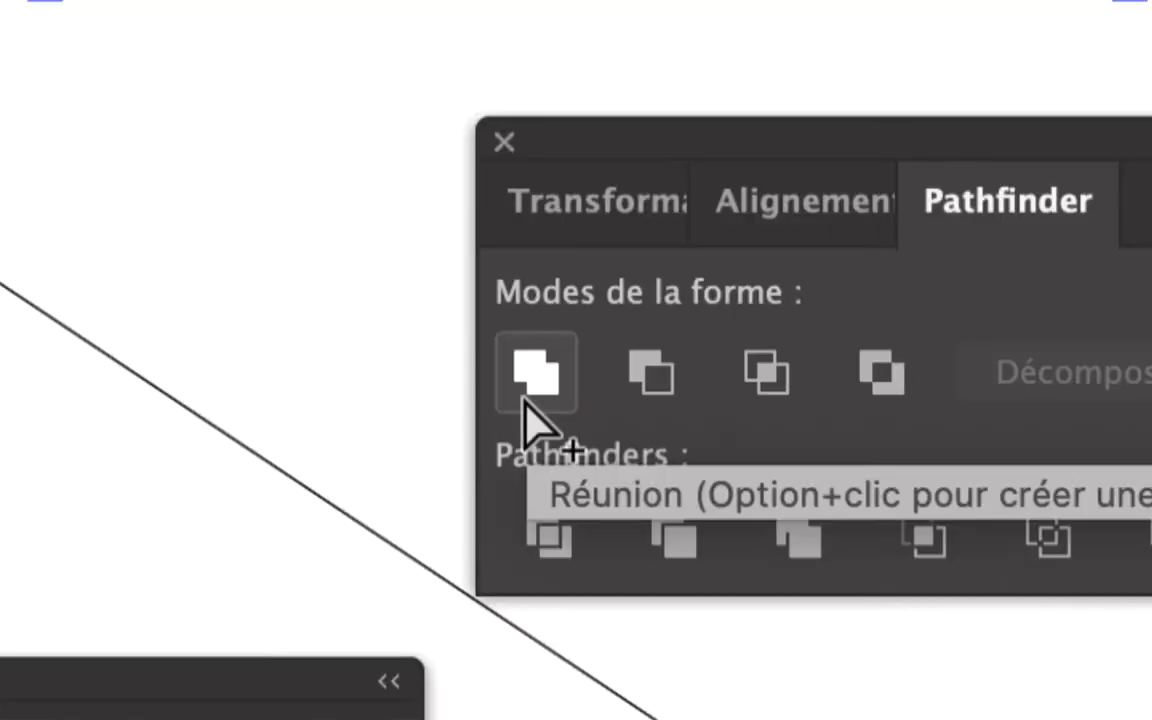
click(523, 400)
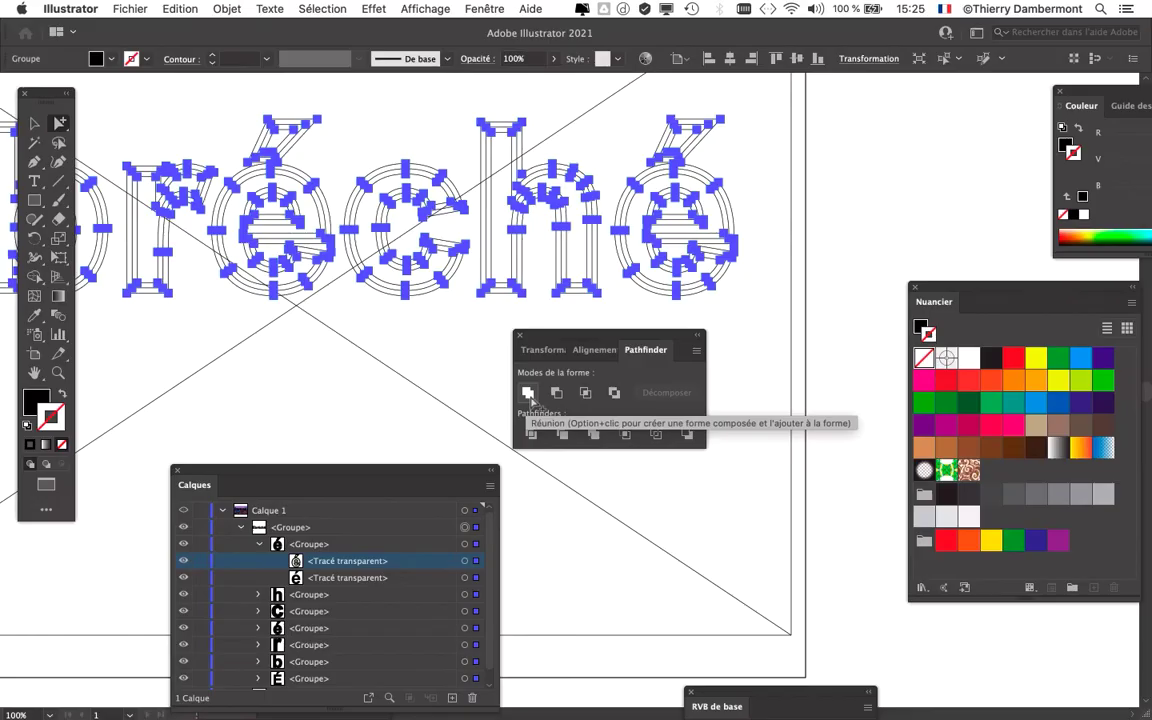
click(529, 396)
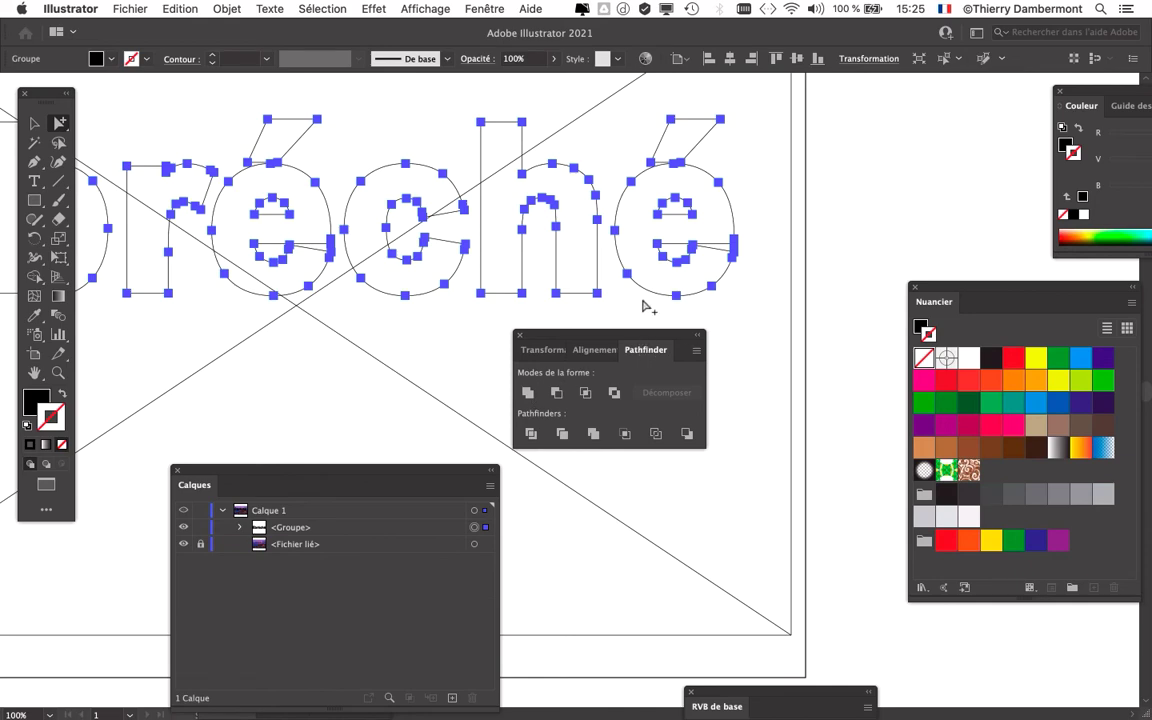
Zoom out to show the whole merged word on the artboard
scroll(470, 295, left, 4)
scroll(668, 270, left, 3)
scroll(535, 262, left, 3)
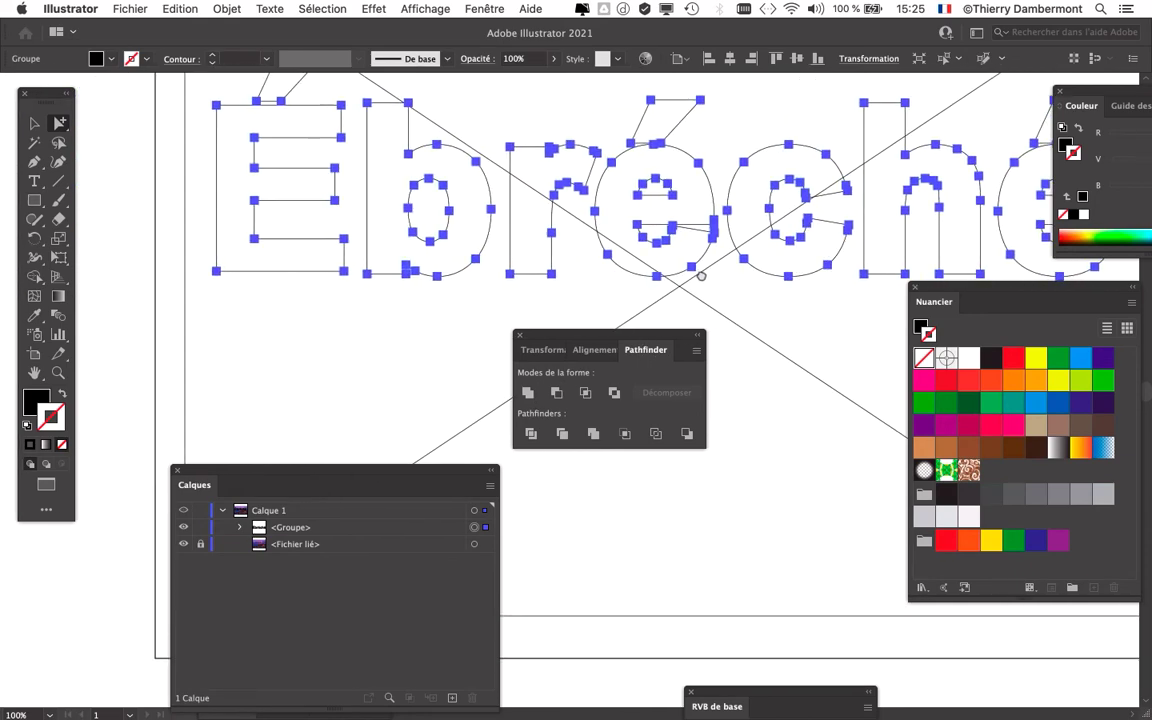
drag(486, 200, 428, 257)
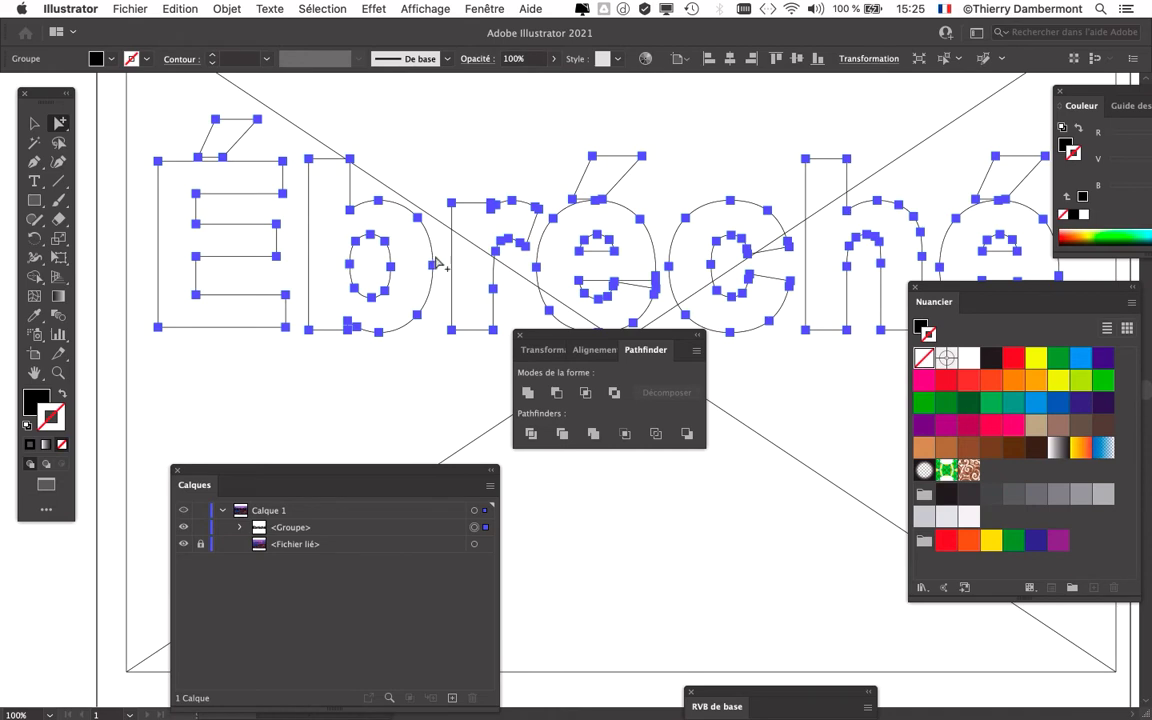
drag(554, 339, 604, 436)
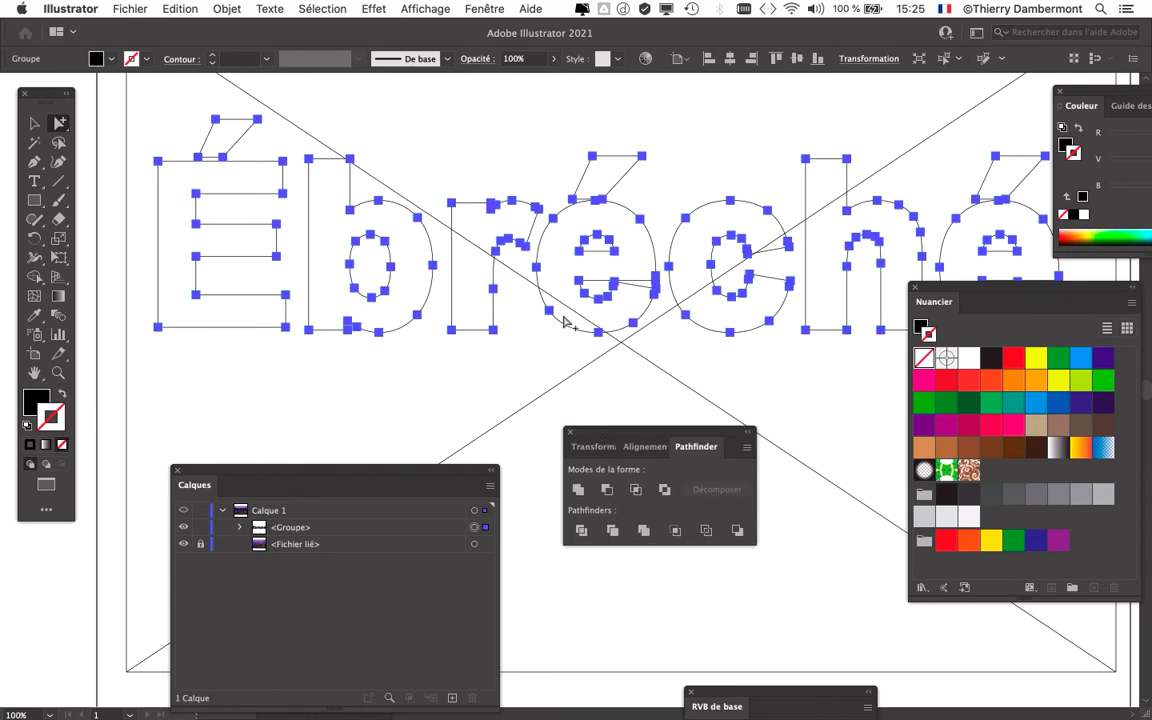
key(super+minus)
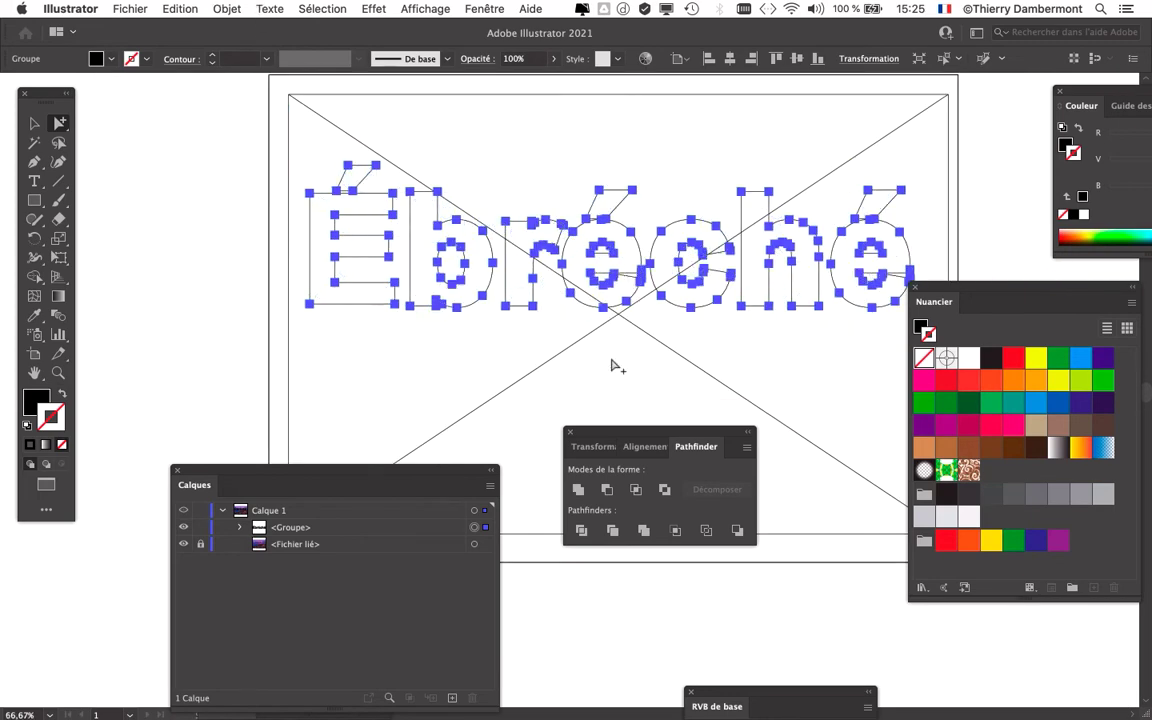
scroll(532, 360, right, 5)
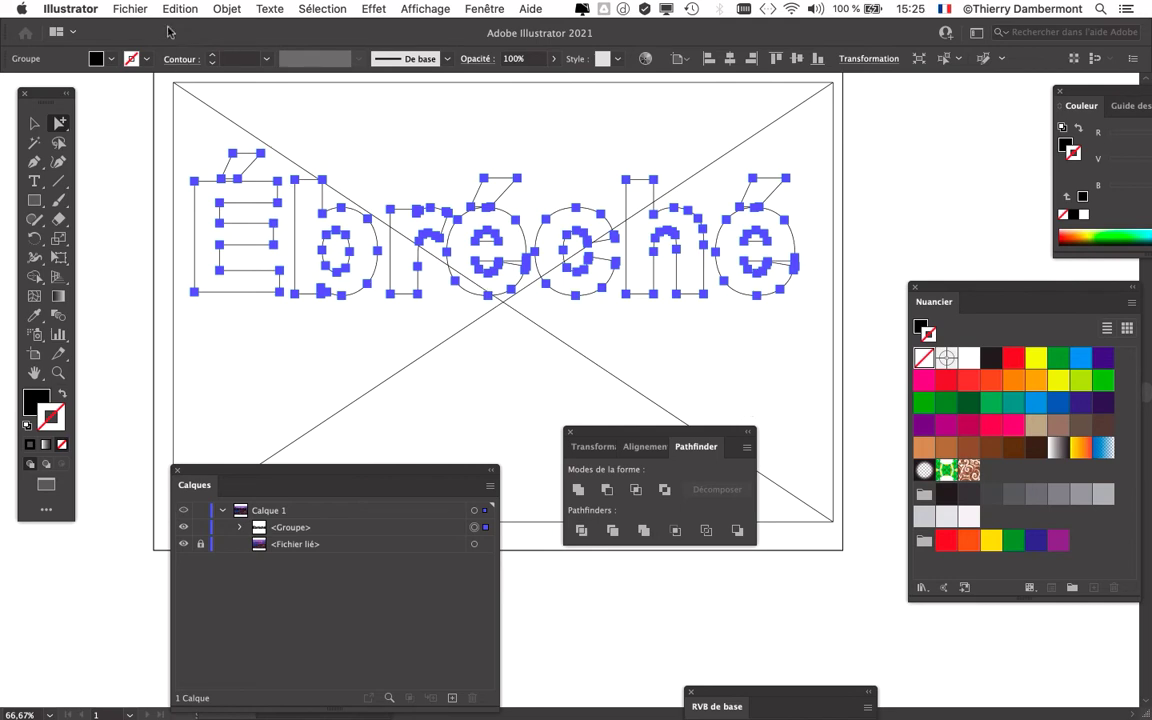
Save the artwork as texte masque image - 04.ai with default Illustrator options and close it
click(130, 8)
click(185, 150)
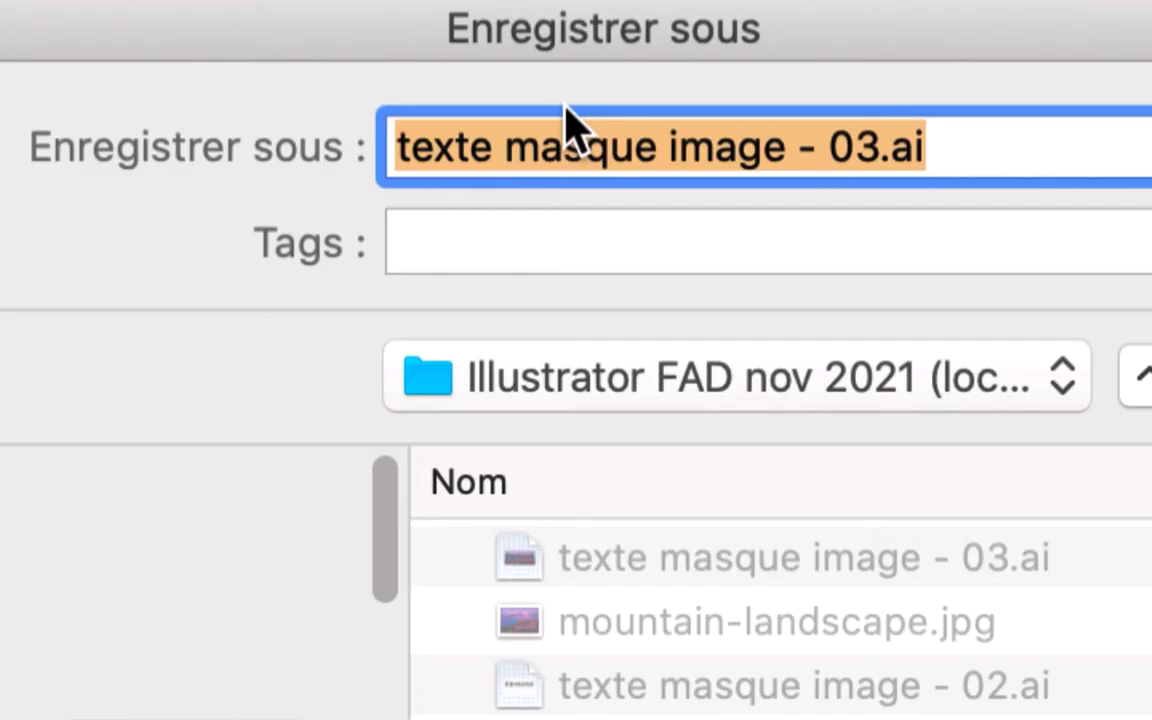
key(Right)
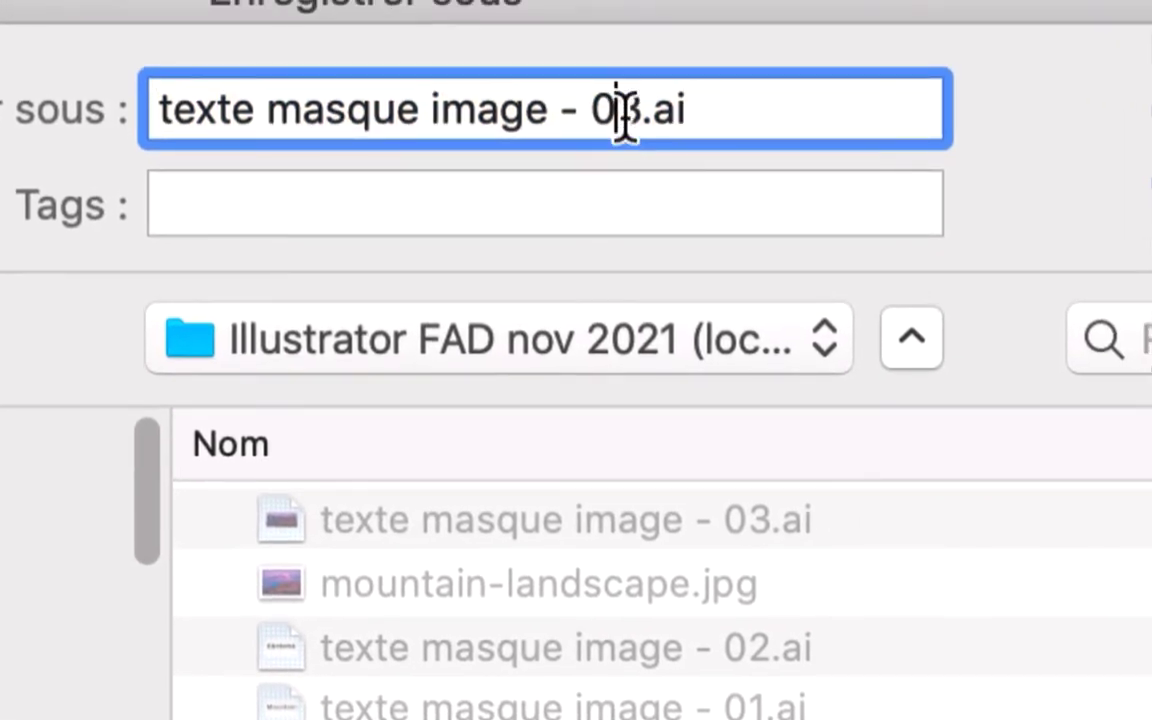
drag(620, 118, 630, 150)
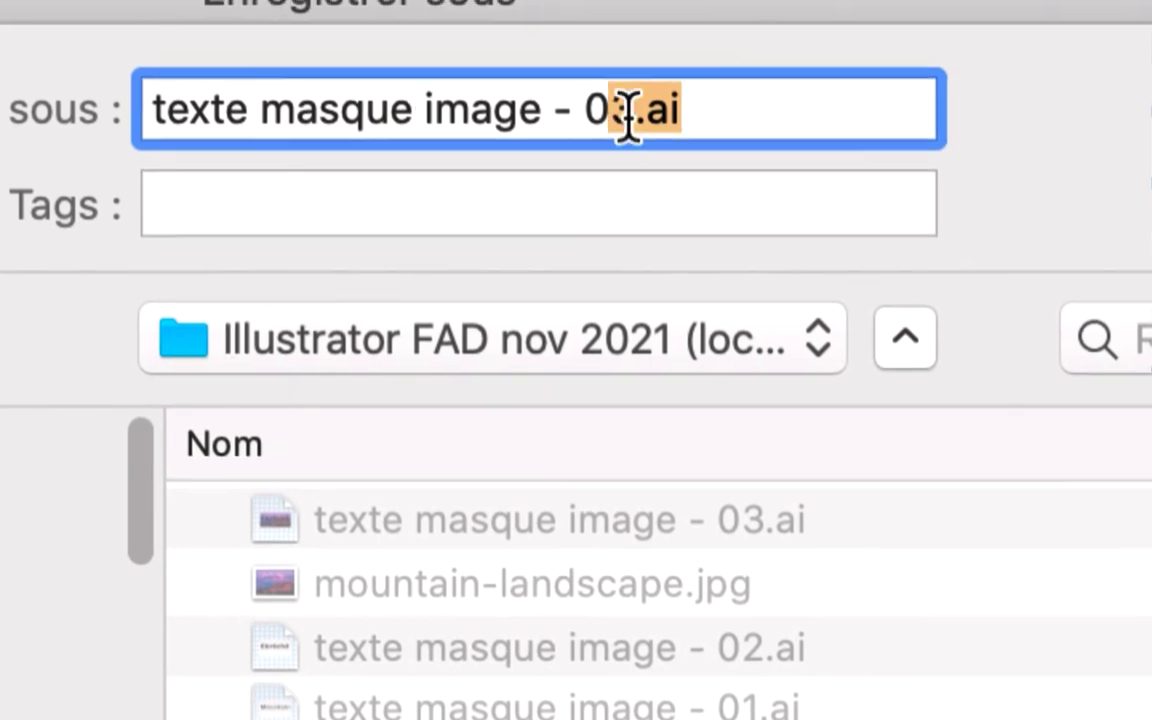
click(628, 118)
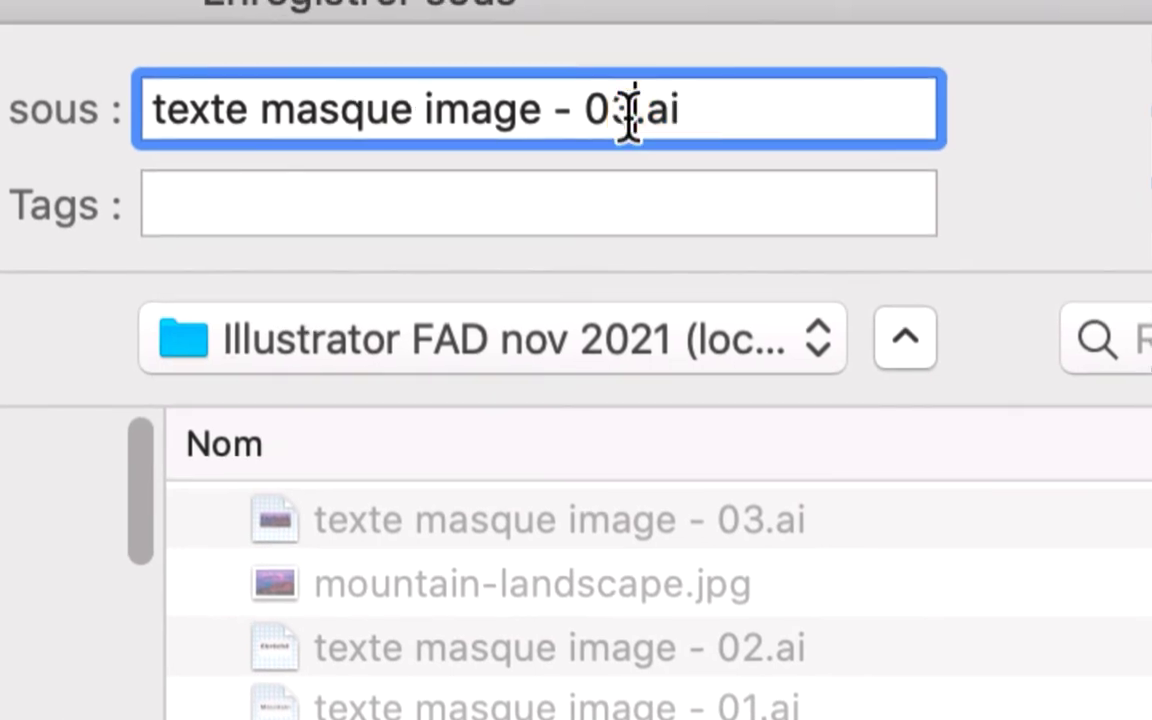
key(shift+Left)
text(4)
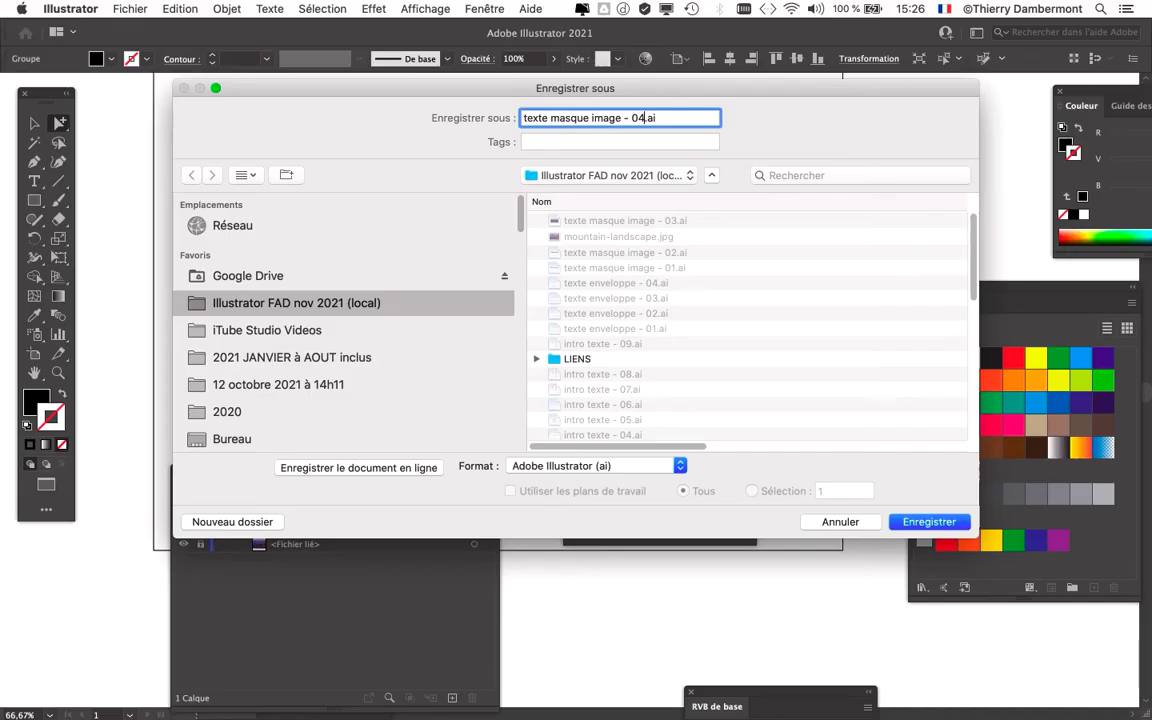
key(Return)
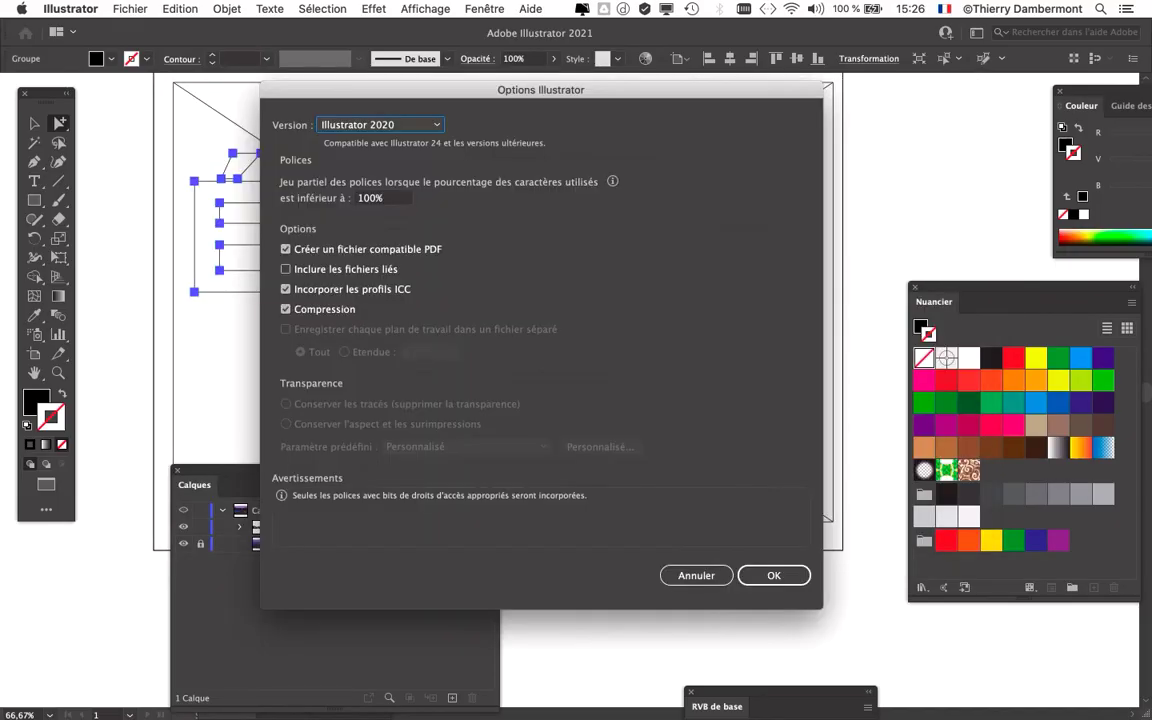
key(Return)
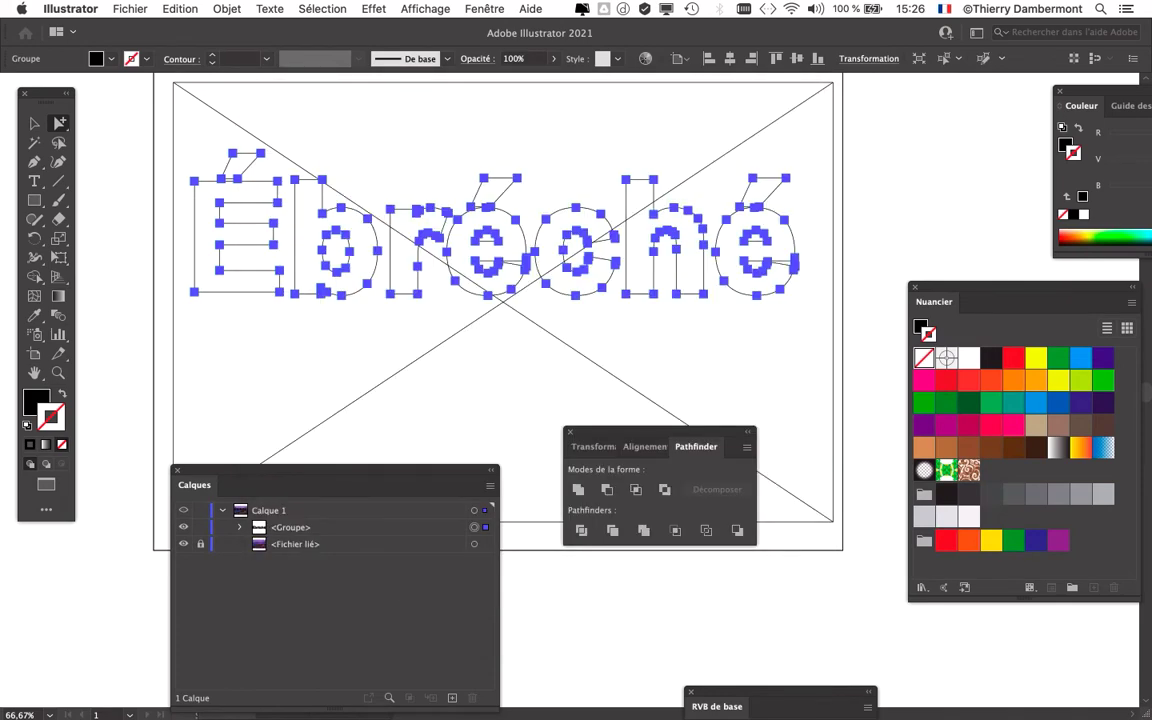
key(super+w)
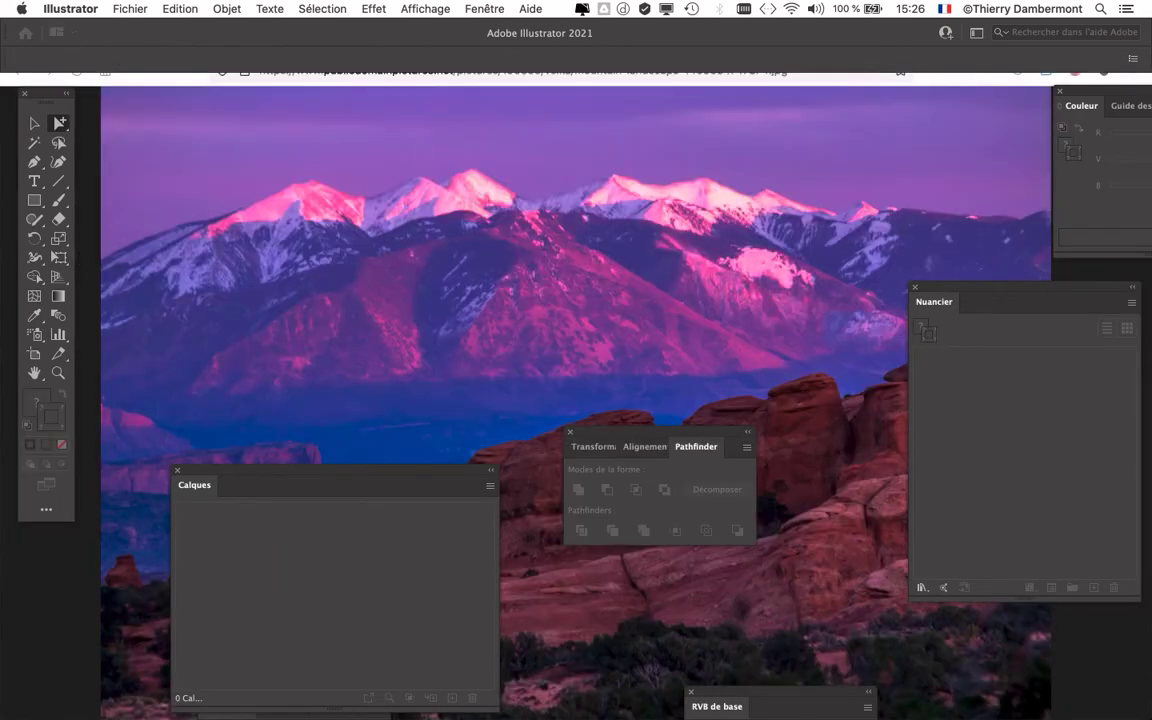
Hide the browser and reopen texte masque image - 03.ai from recent files
key(super+alt+h)
click(130, 9)
mouse_move(100, 14)
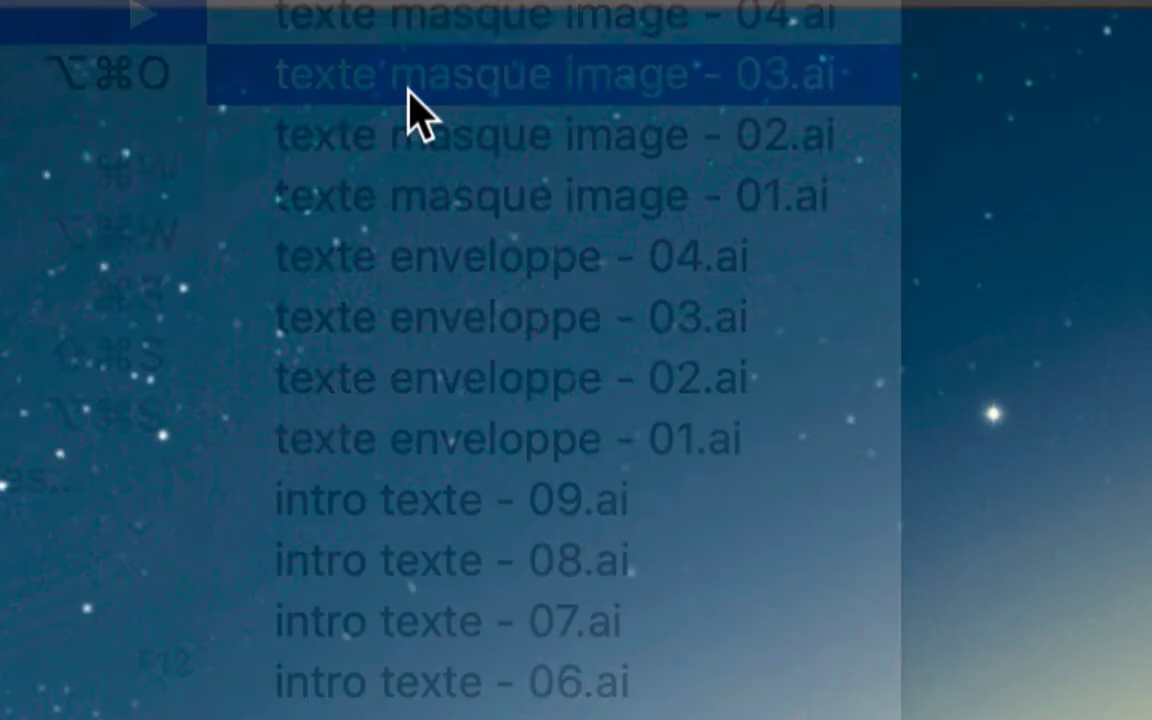
click(410, 100)
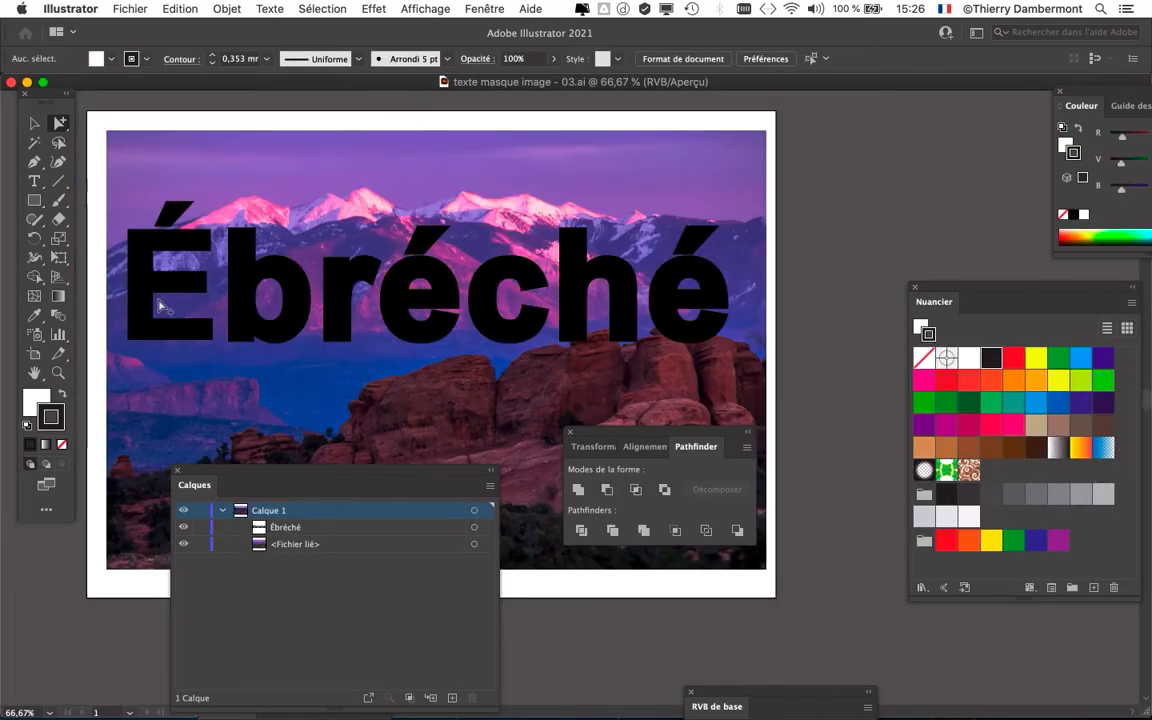
Select the whole Ébréché text object and clear the panels away from the artwork
click(33, 183)
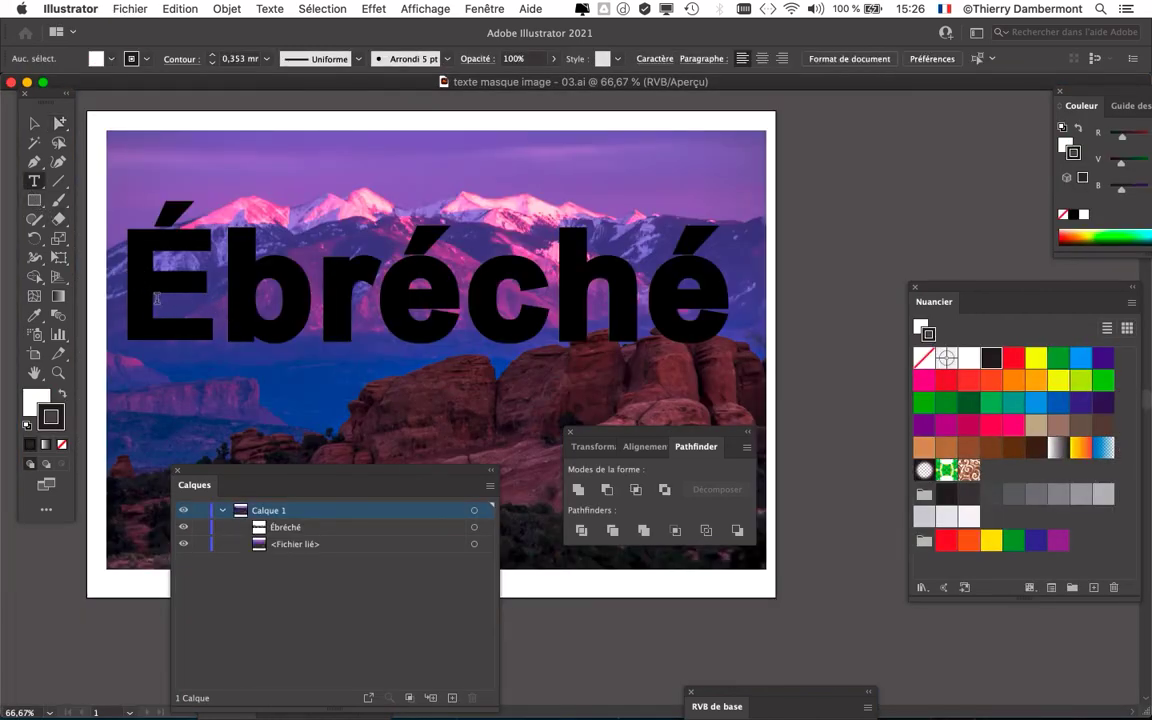
drag(163, 287, 553, 290)
drag(648, 290, 180, 294)
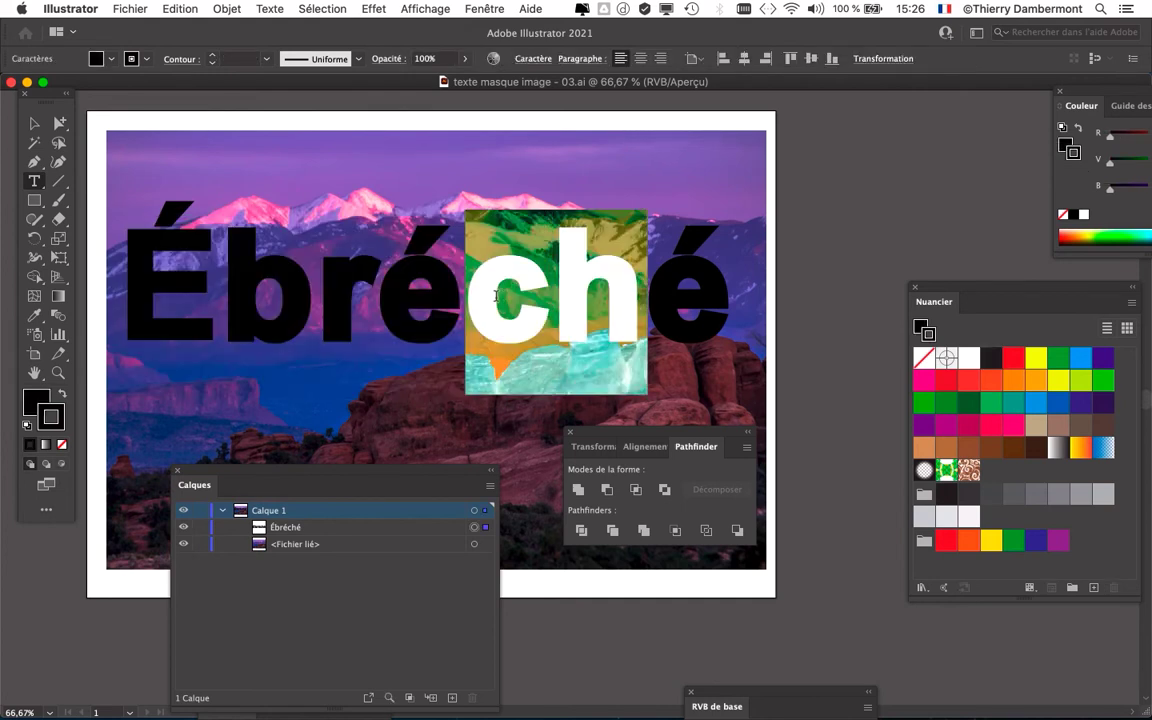
key(Escape)
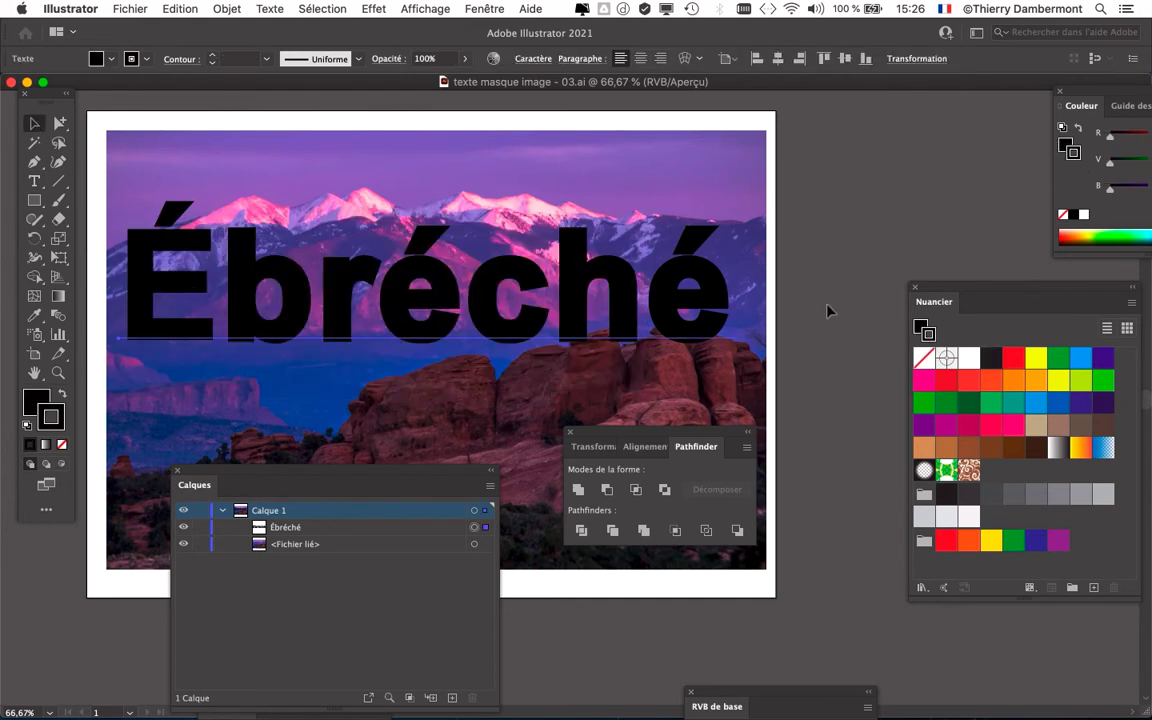
drag(355, 477, 486, 427)
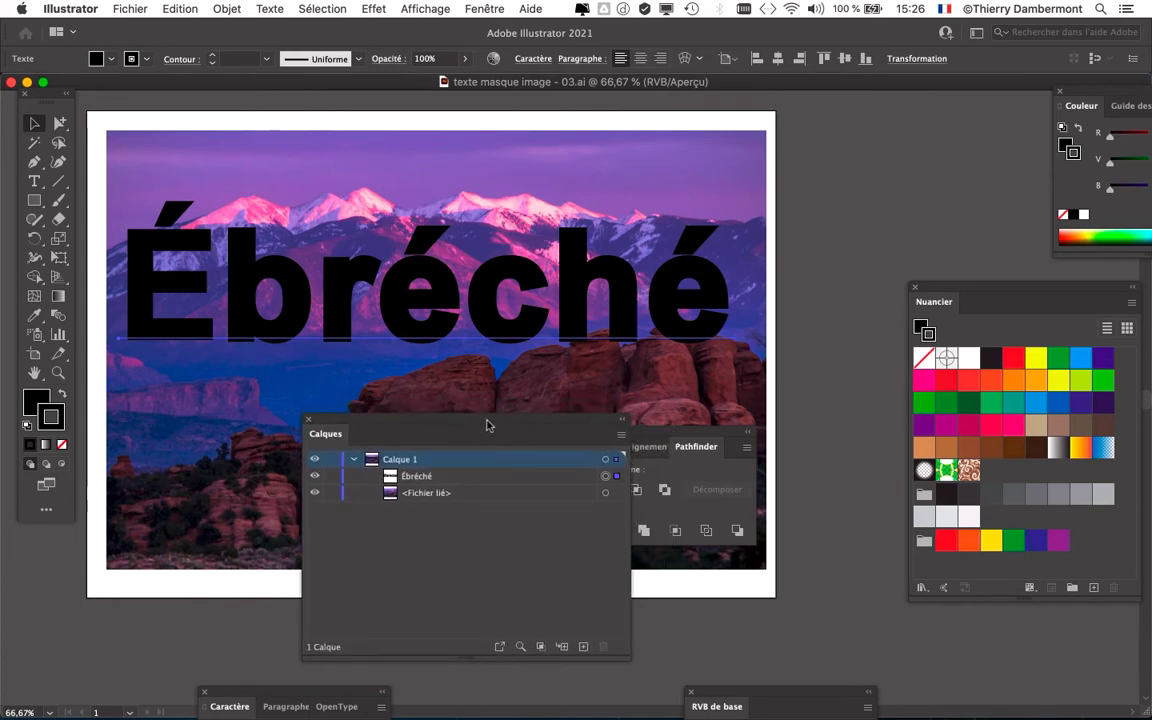
click(779, 314)
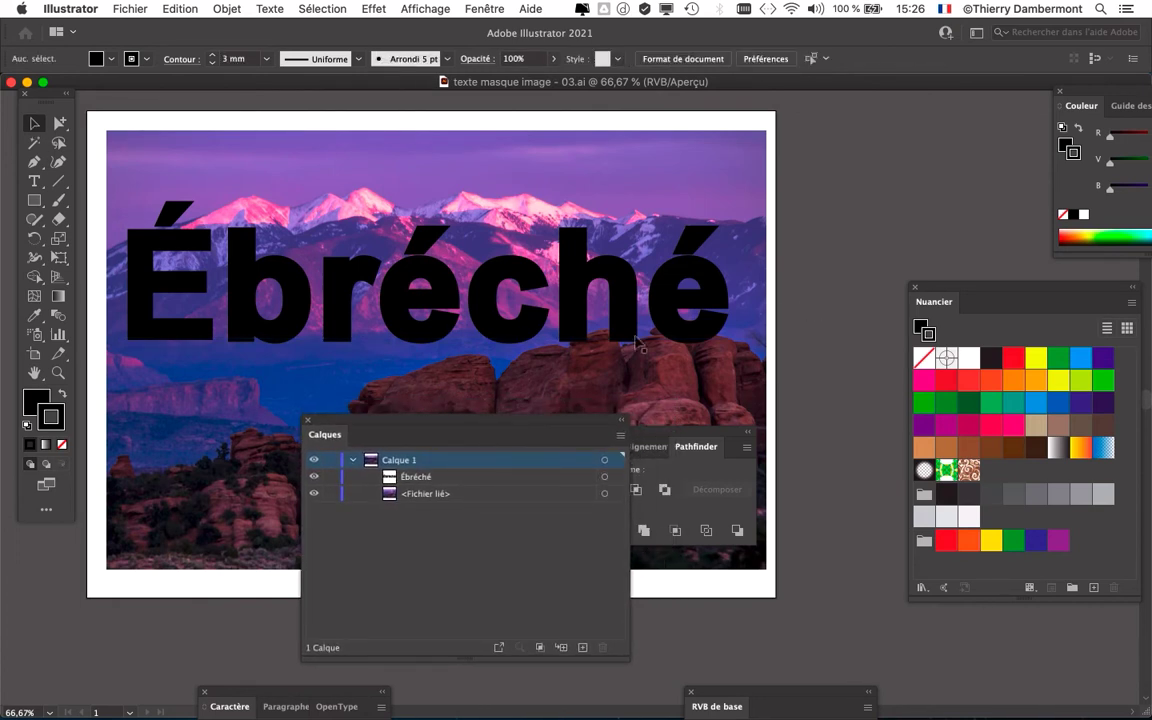
click(557, 314)
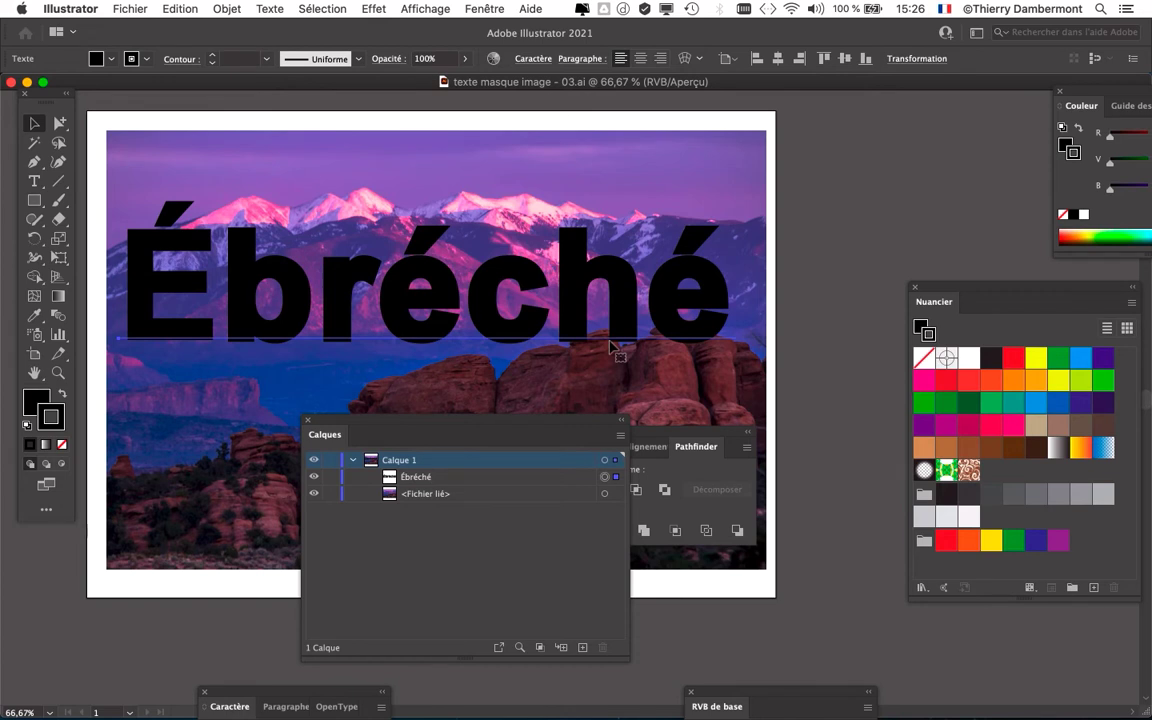
drag(608, 336, 664, 314)
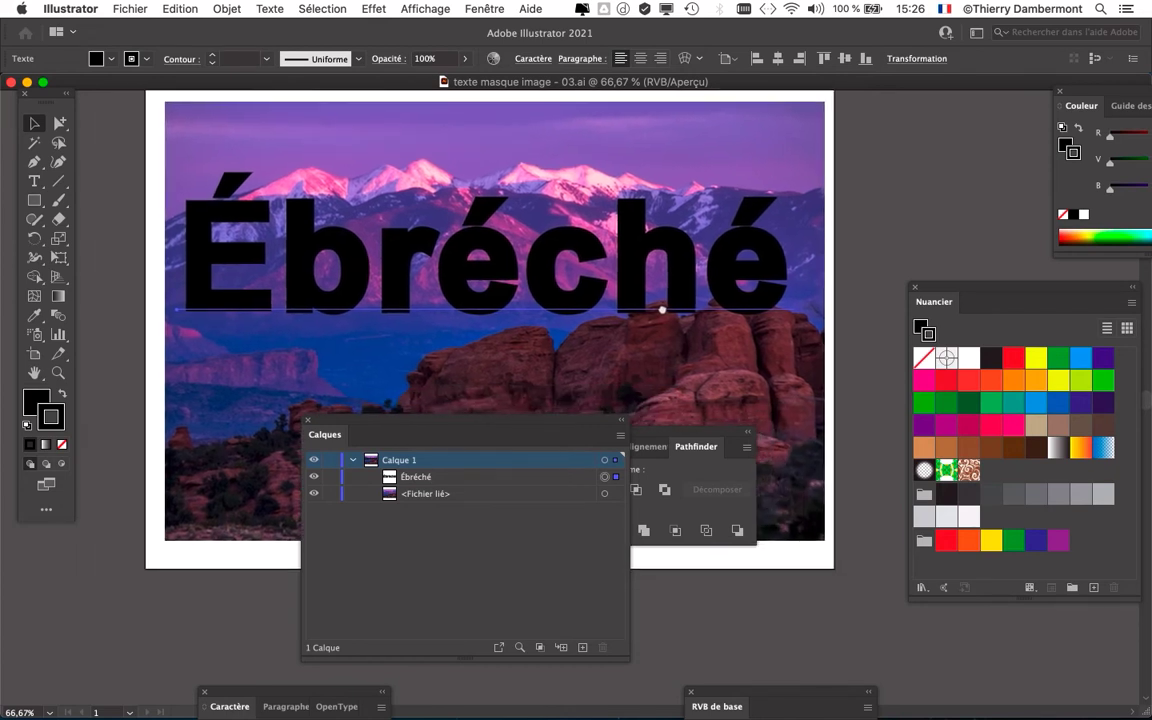
drag(660, 434, 798, 554)
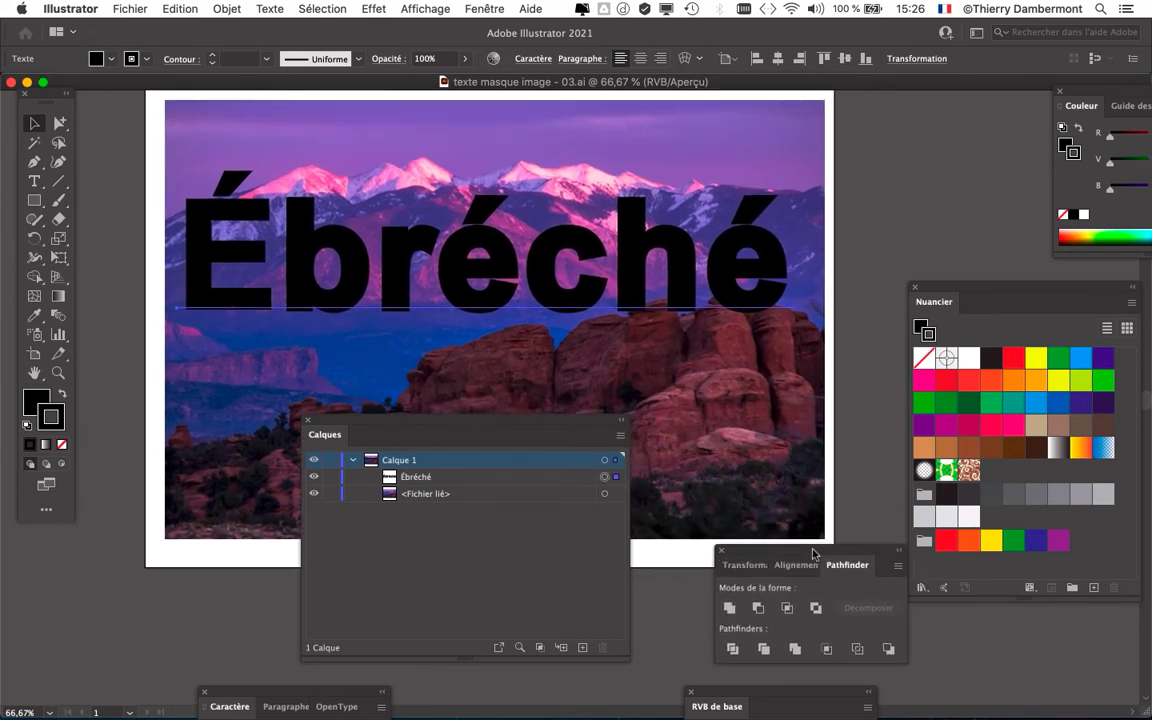
mouse_move(544, 433)
mouse_down()
mouse_move(463, 456)
mouse_move(272, 572)
mouse_up()
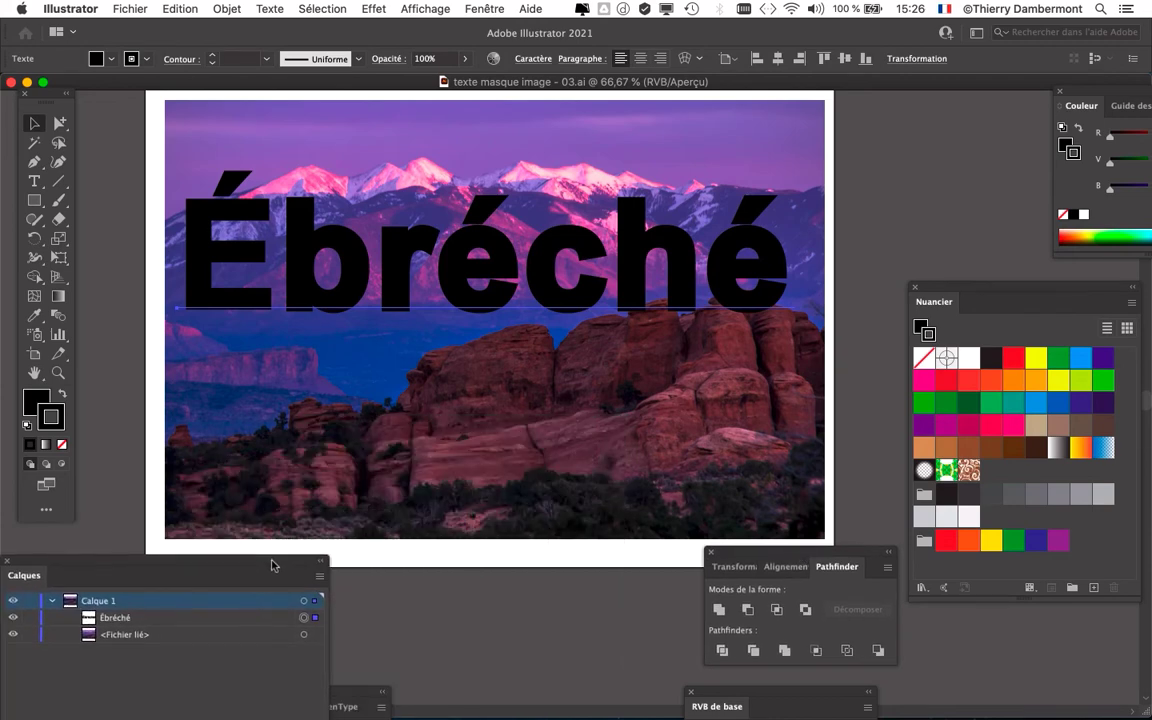
Reselect the Ébréché text and bring up the Objet menu
click(226, 9)
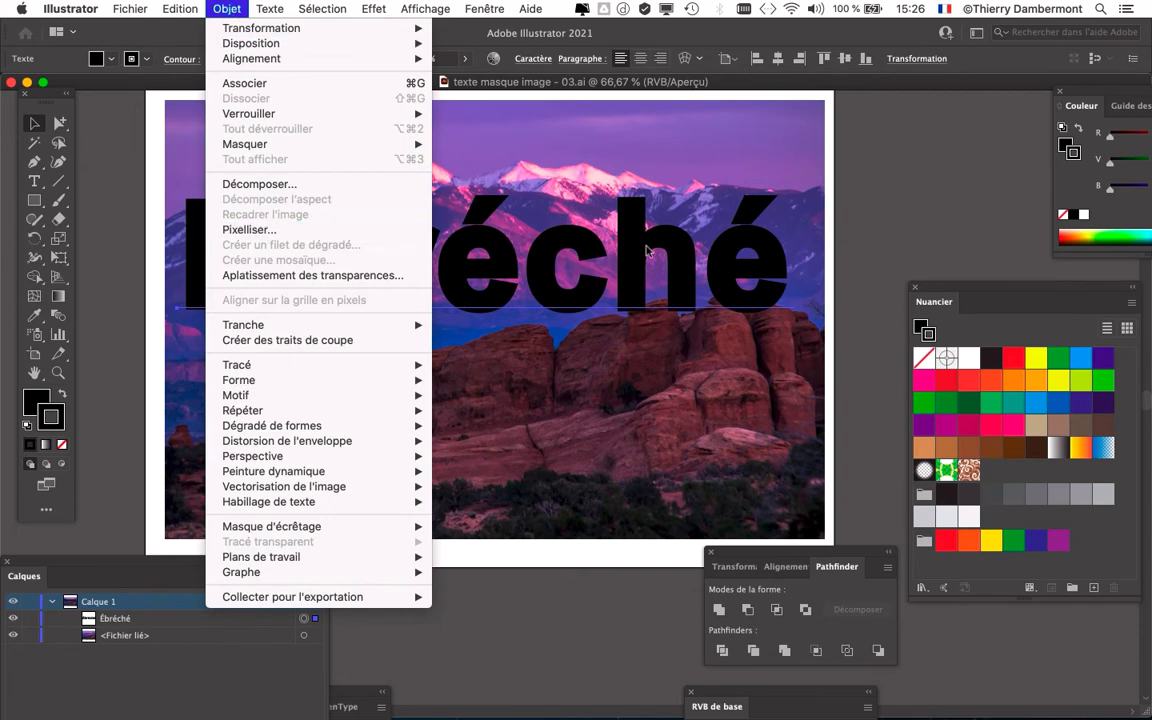
click(175, 183)
click(31, 124)
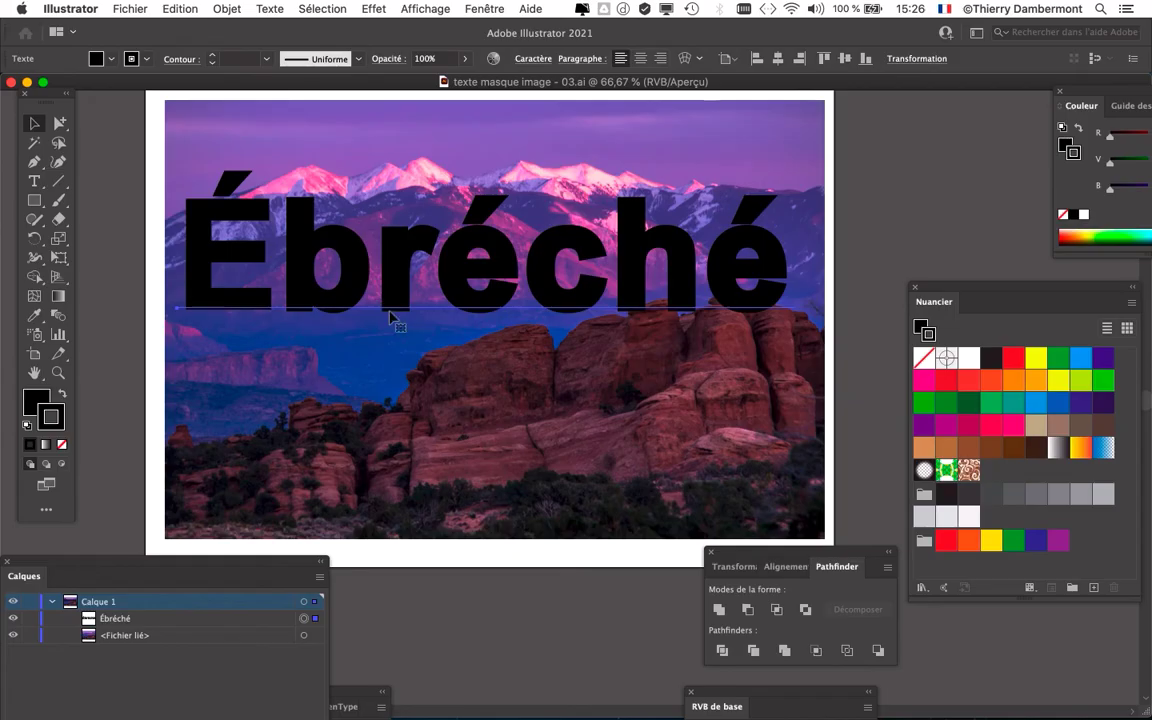
click(227, 9)
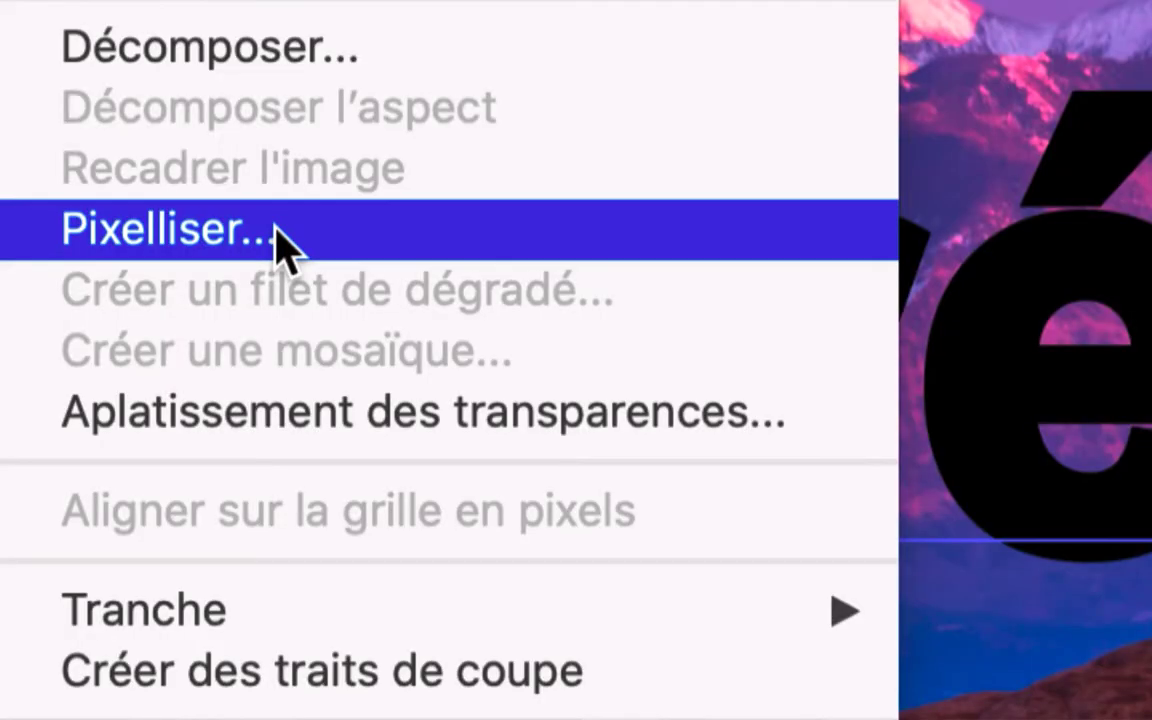
Rasterize the Ébréché text as a 300 ppi RGB image with white background, zooming to inspect it
click(285, 240)
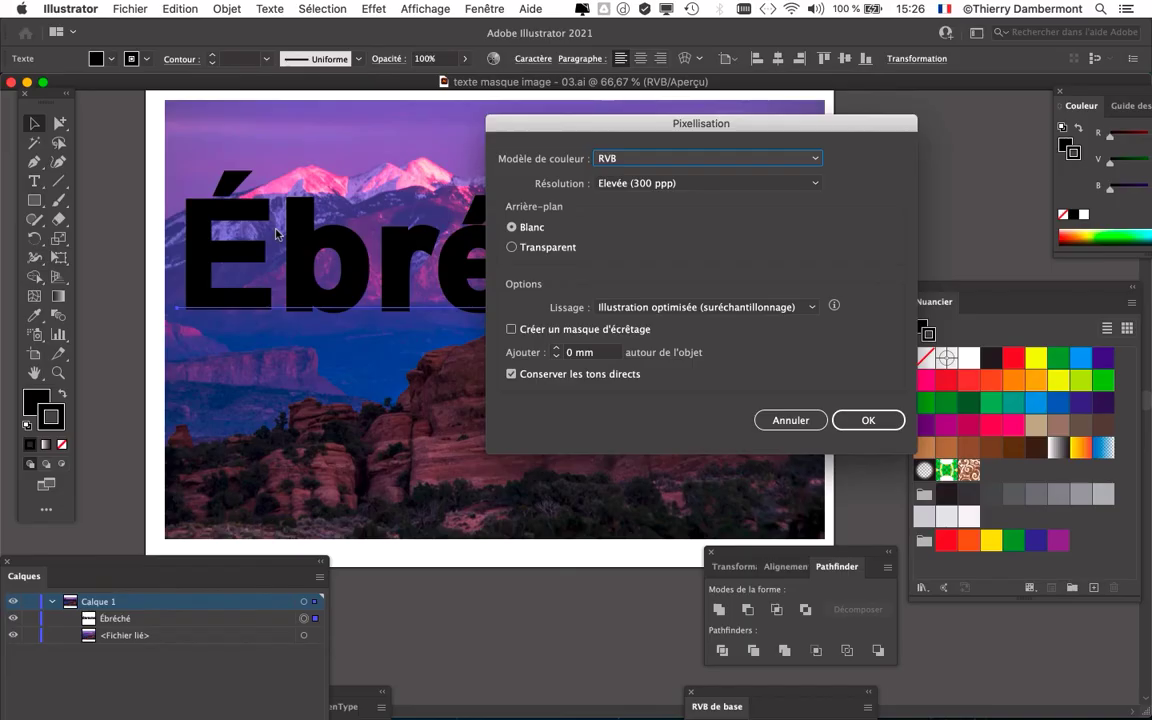
click(868, 420)
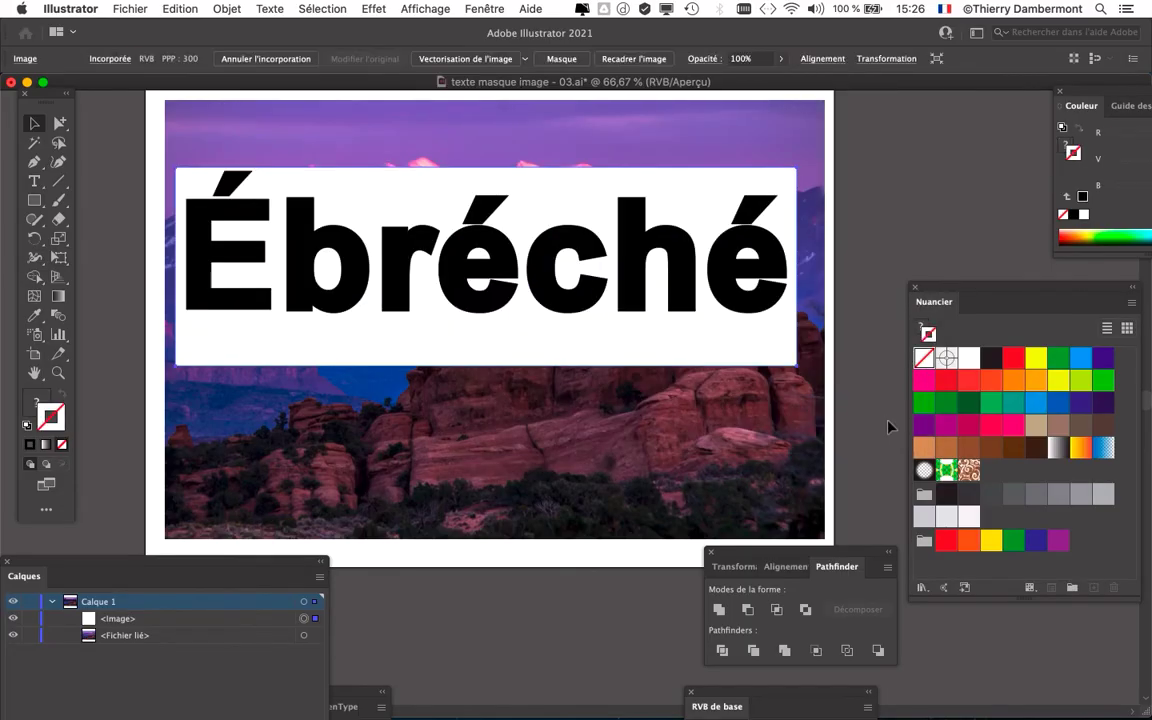
alt+scroll(366, 262, up, 3)
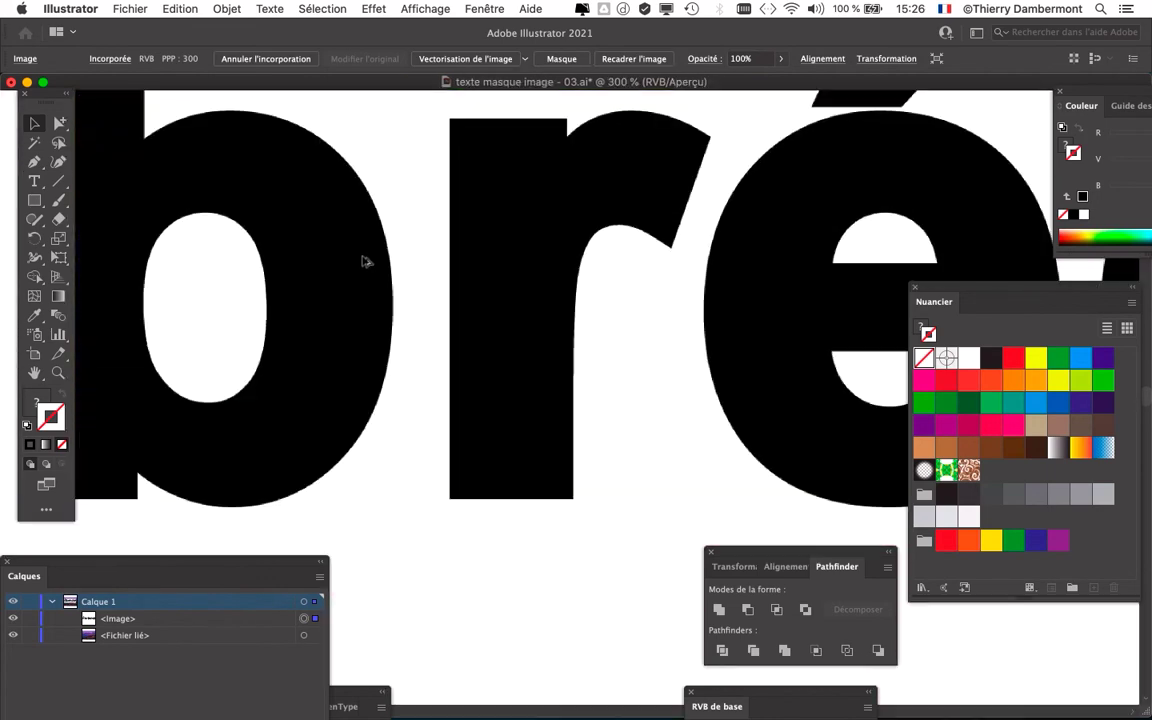
alt+scroll(390, 258, up, 2)
alt+scroll(420, 257, up, 2)
alt+scroll(440, 258, up, 2)
alt+scroll(435, 258, down, 1)
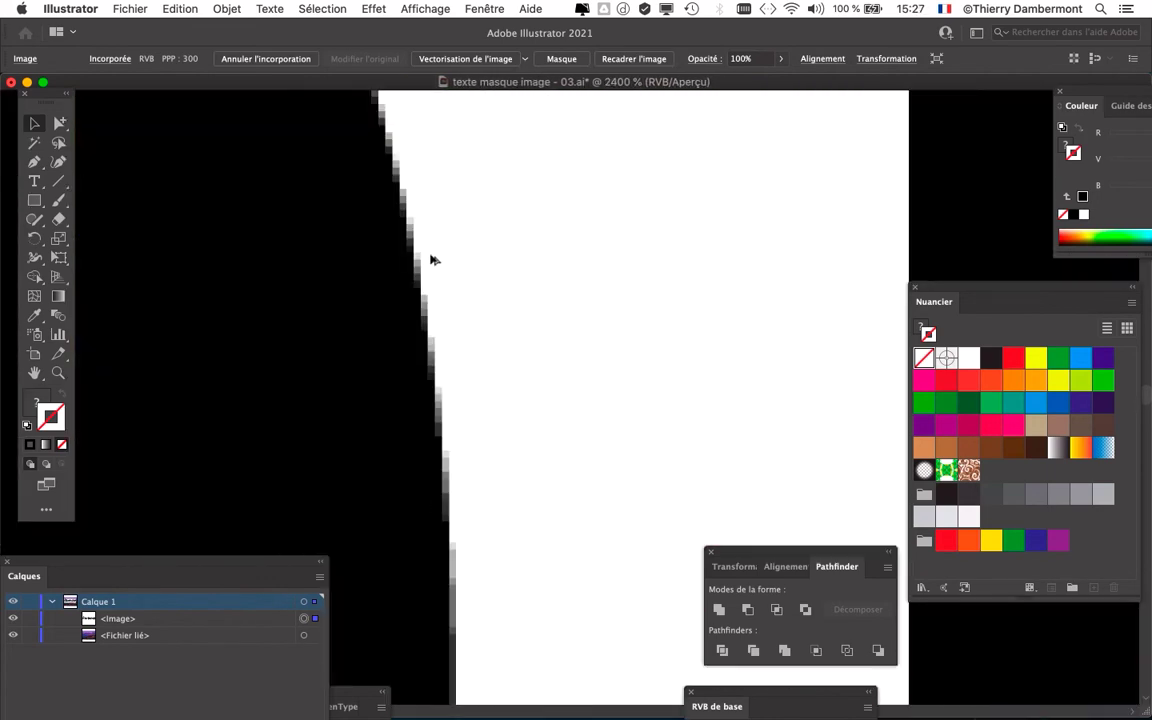
alt+scroll(430, 258, down, 1)
alt+scroll(430, 258, down, 1)
alt+scroll(430, 261, down, 1)
alt+scroll(430, 260, down, 2)
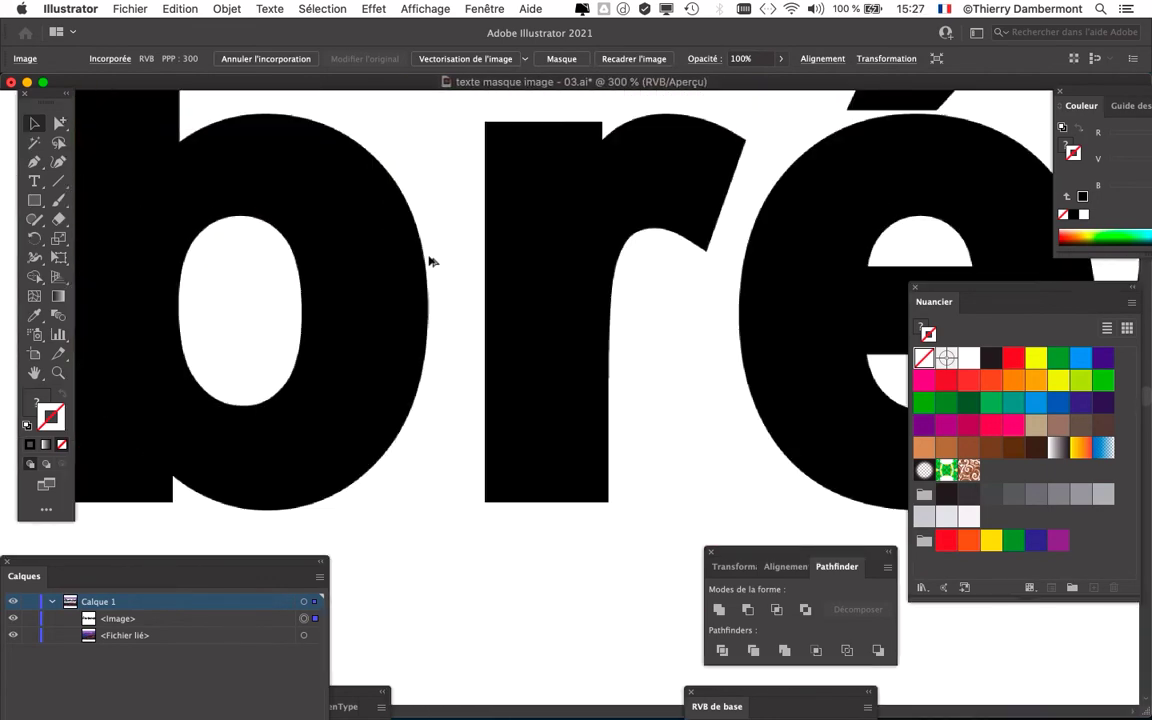
alt+scroll(430, 258, down, 2)
alt+scroll(430, 258, down, 2)
Reframe the word and briefly check the layers list before redocking it
drag(399, 256, 290, 215)
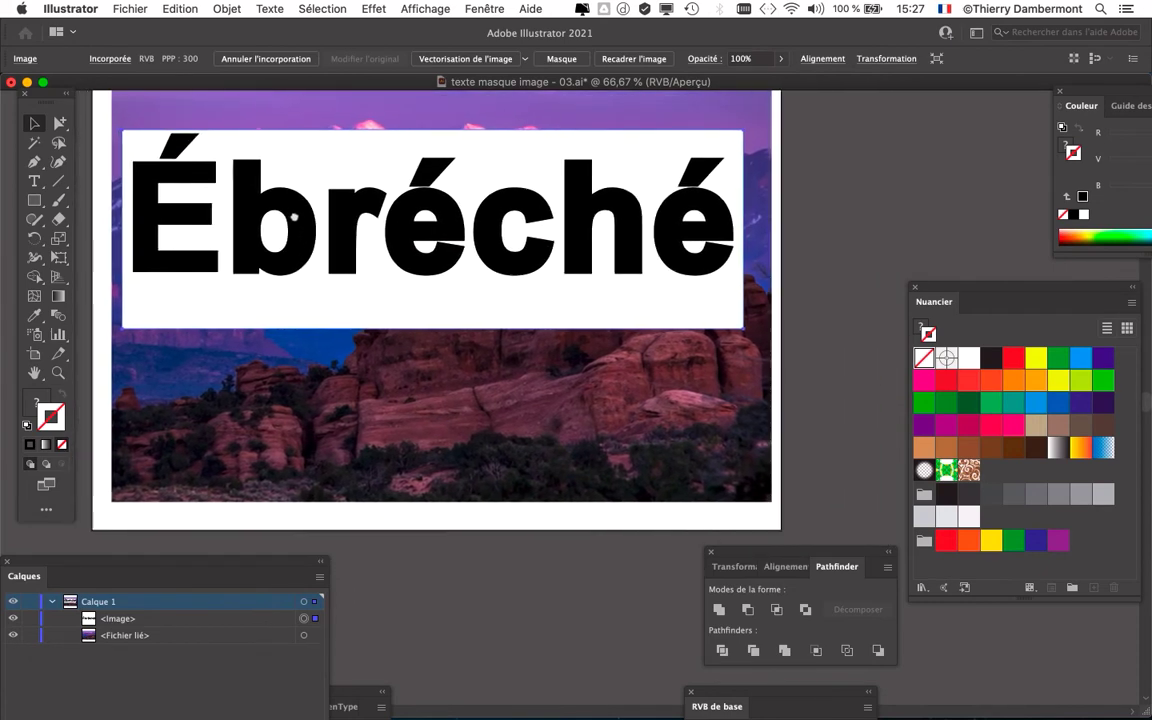
mouse_move(214, 569)
mouse_down()
mouse_move(494, 478)
mouse_move(720, 139)
mouse_up()
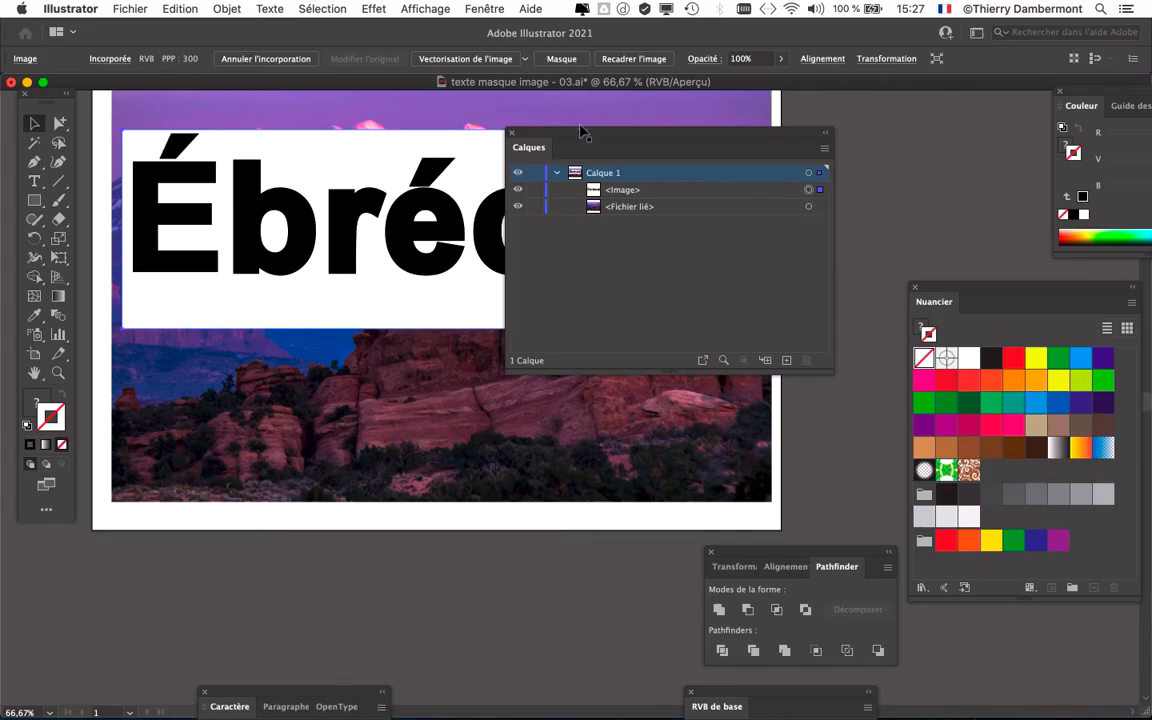
drag(580, 132, 127, 531)
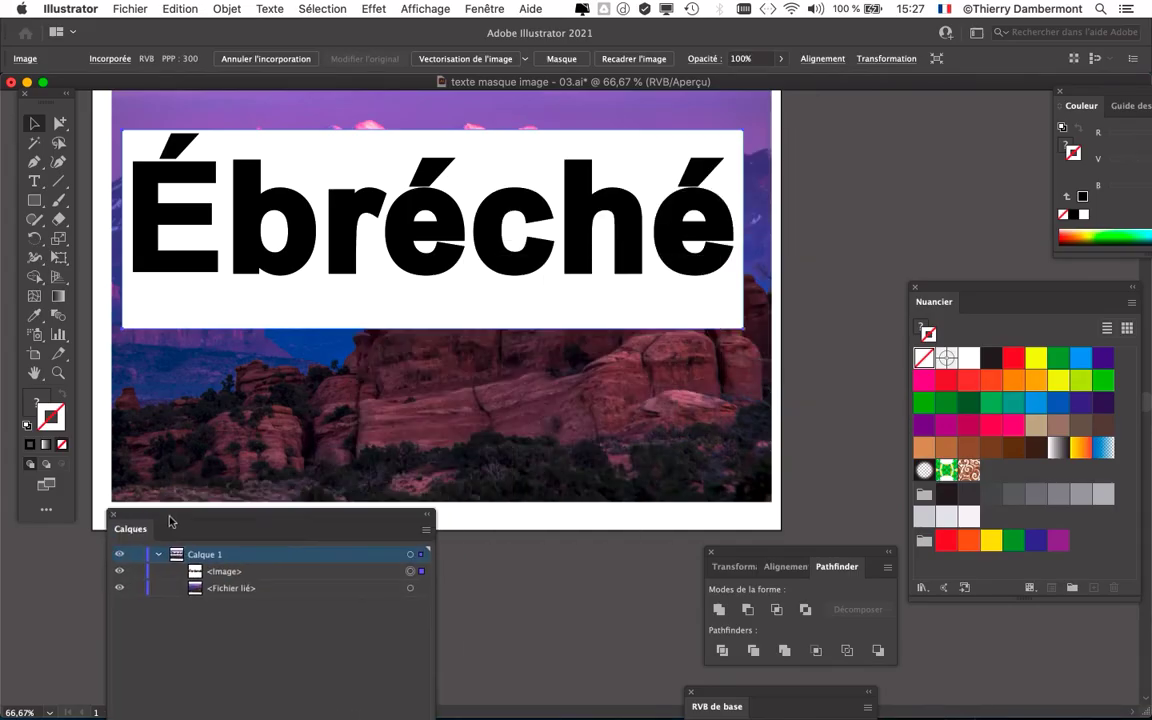
Image-trace the lettering raster with Aperçu on and Ignorer le blanc checked
click(484, 9)
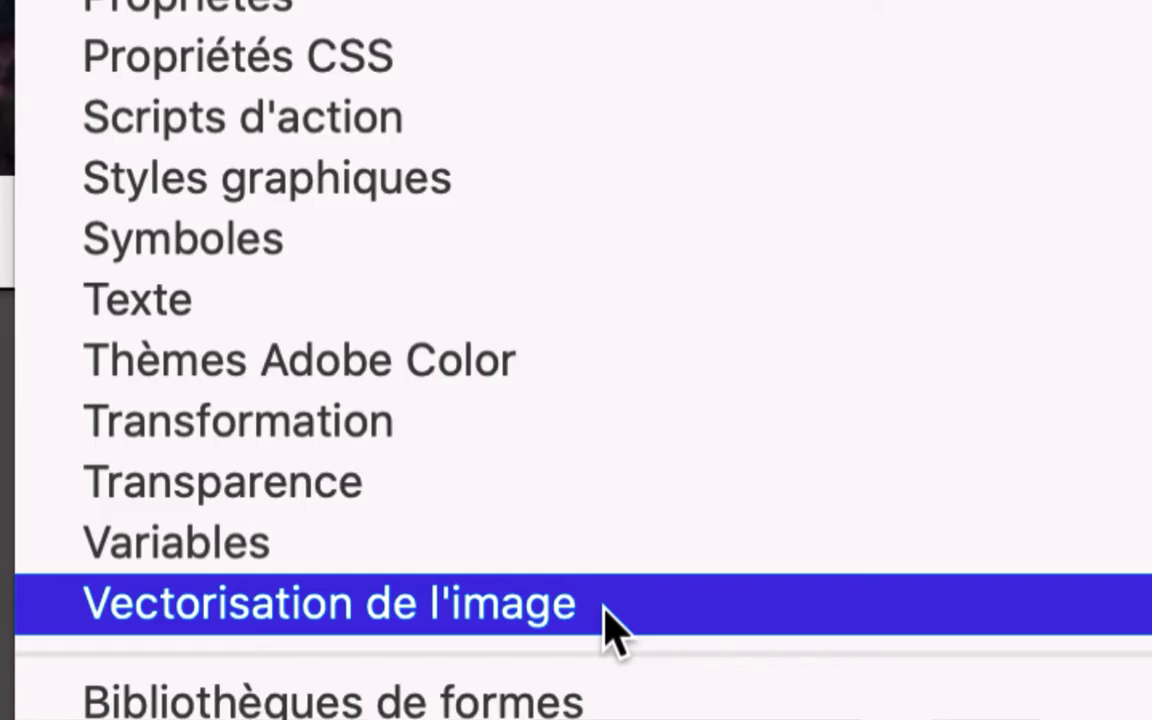
click(605, 609)
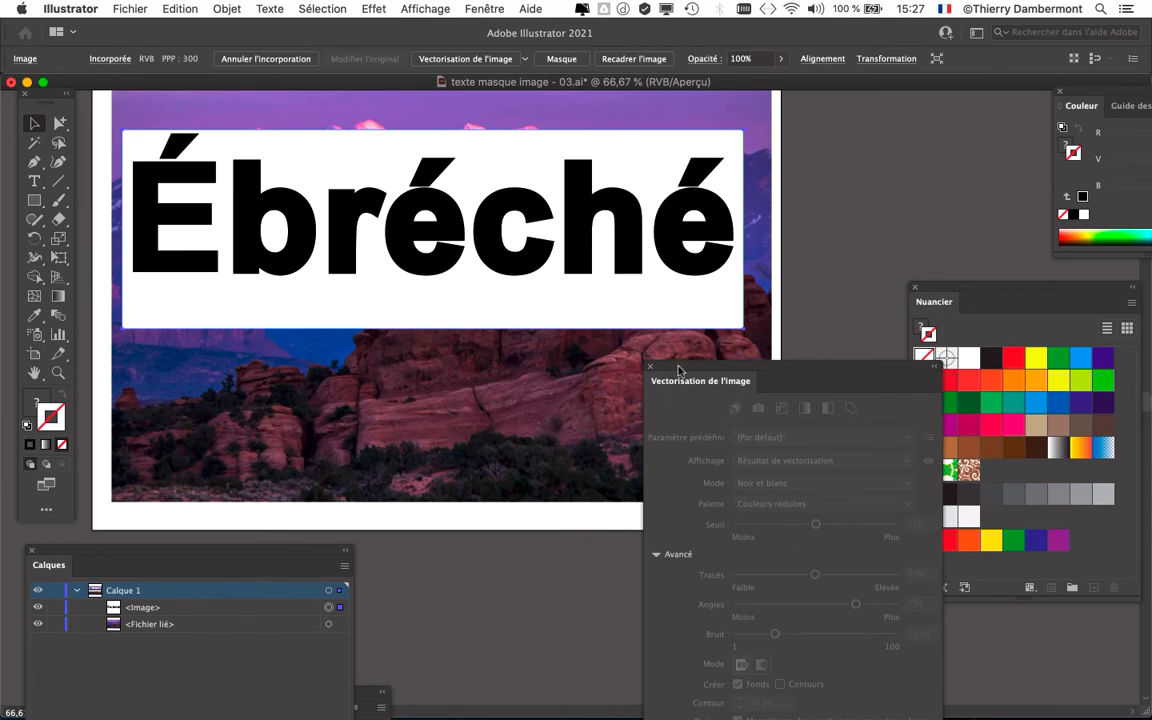
drag(678, 370, 875, 108)
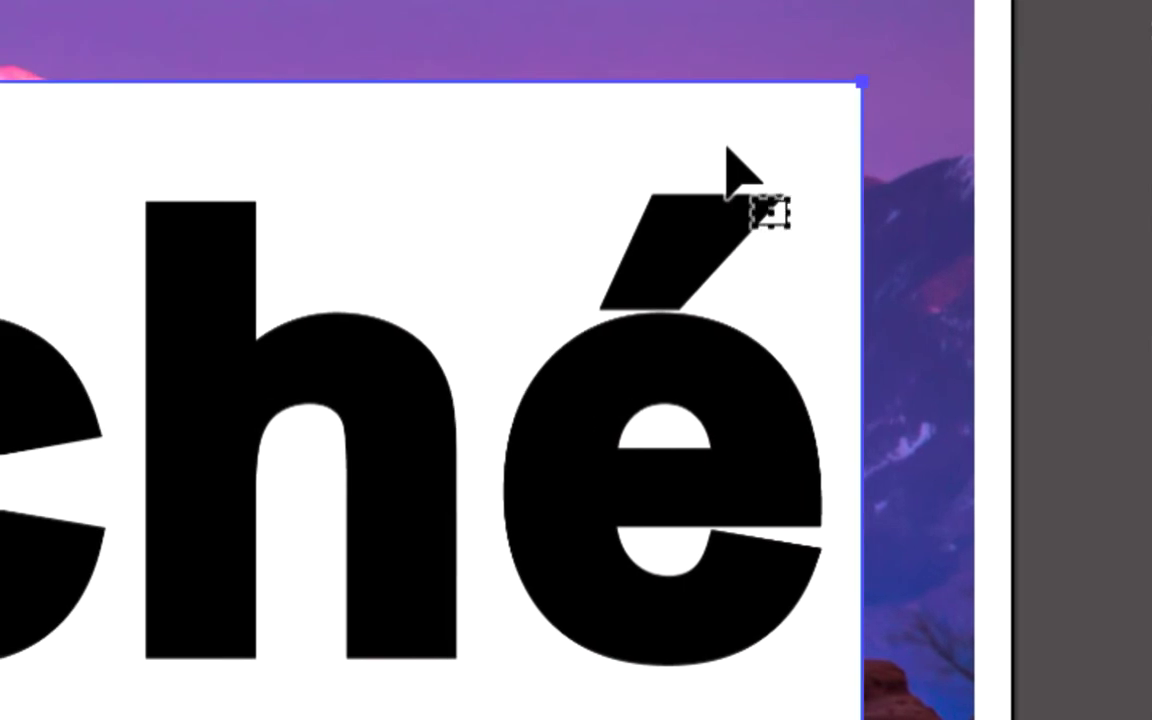
click(421, 90)
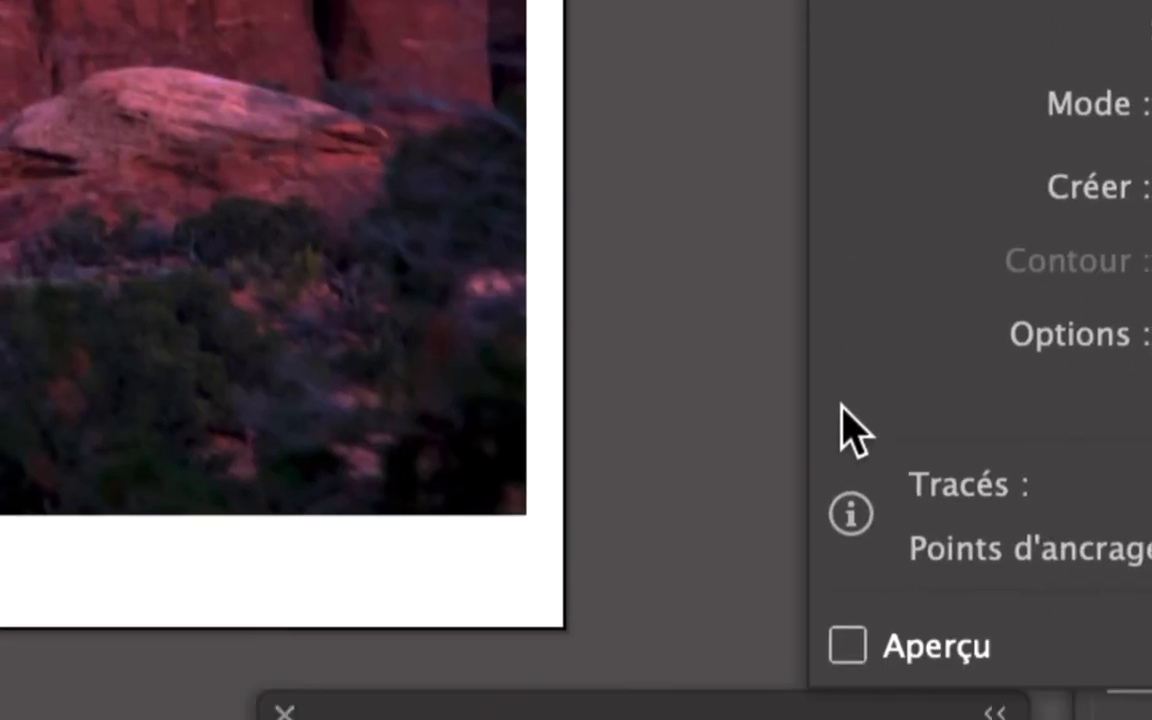
click(851, 459)
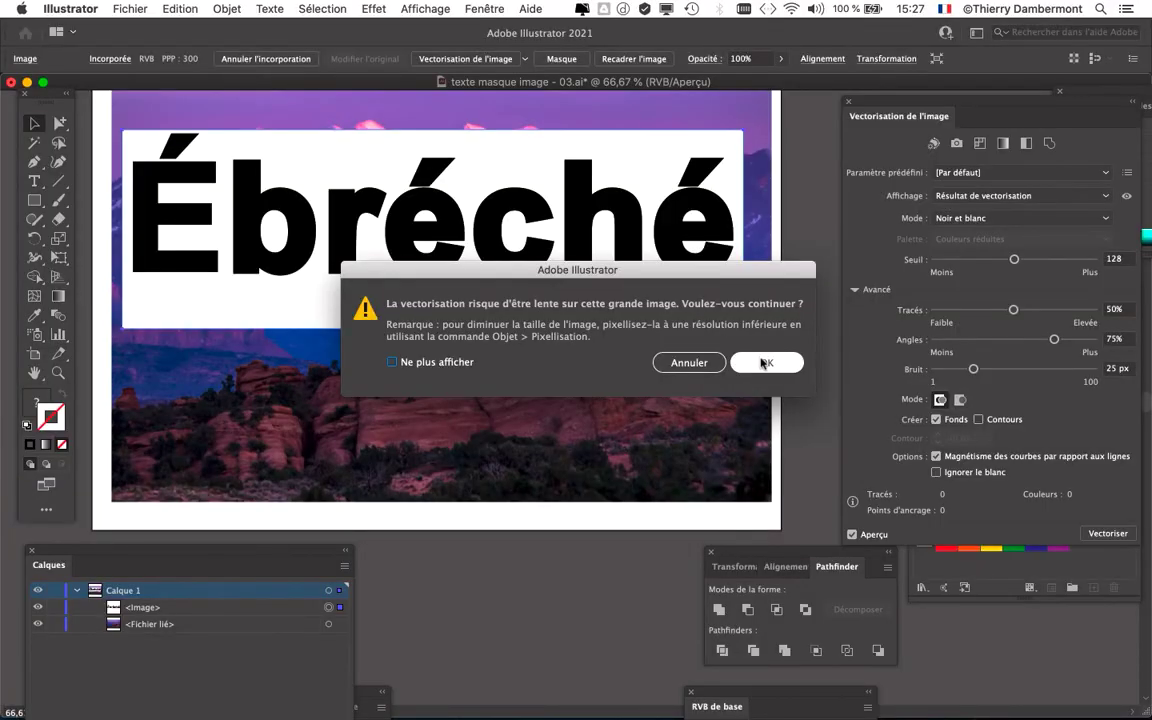
click(762, 363)
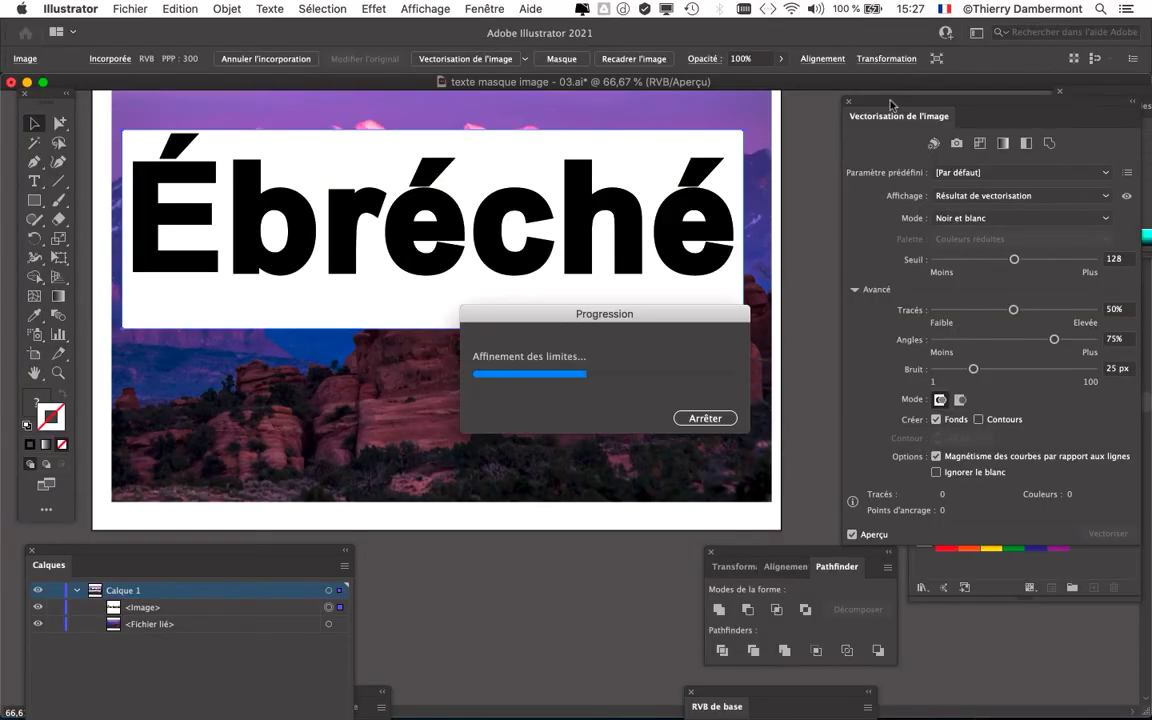
drag(899, 105, 820, 57)
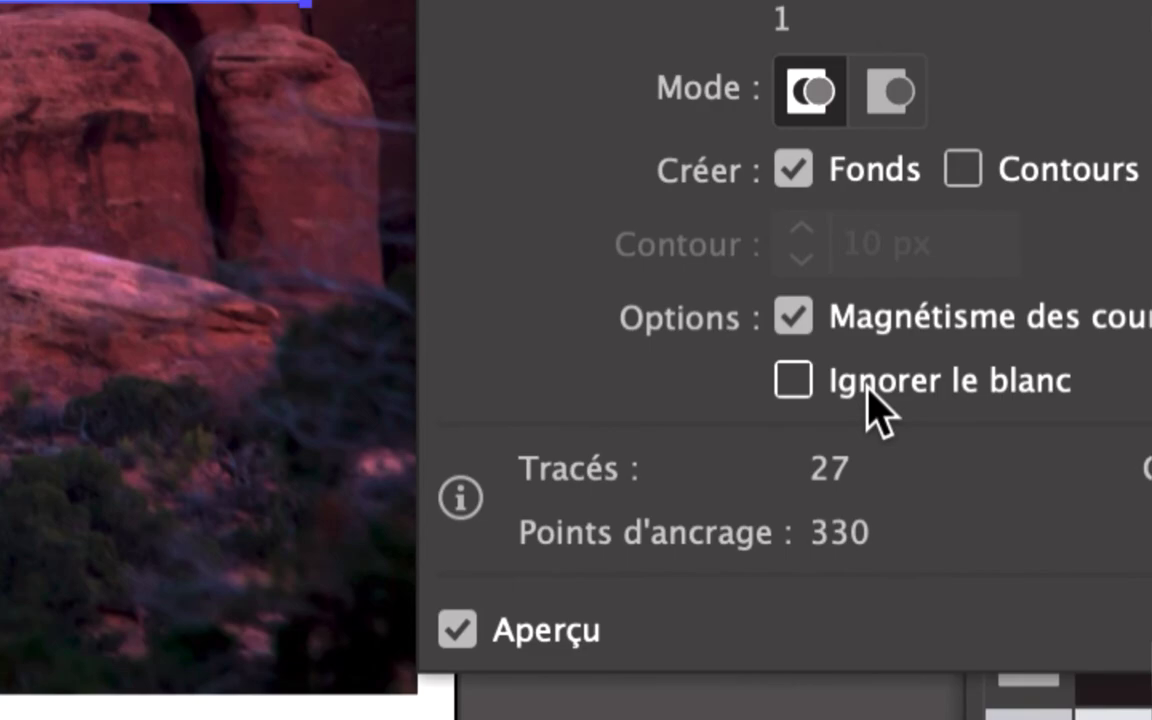
click(868, 392)
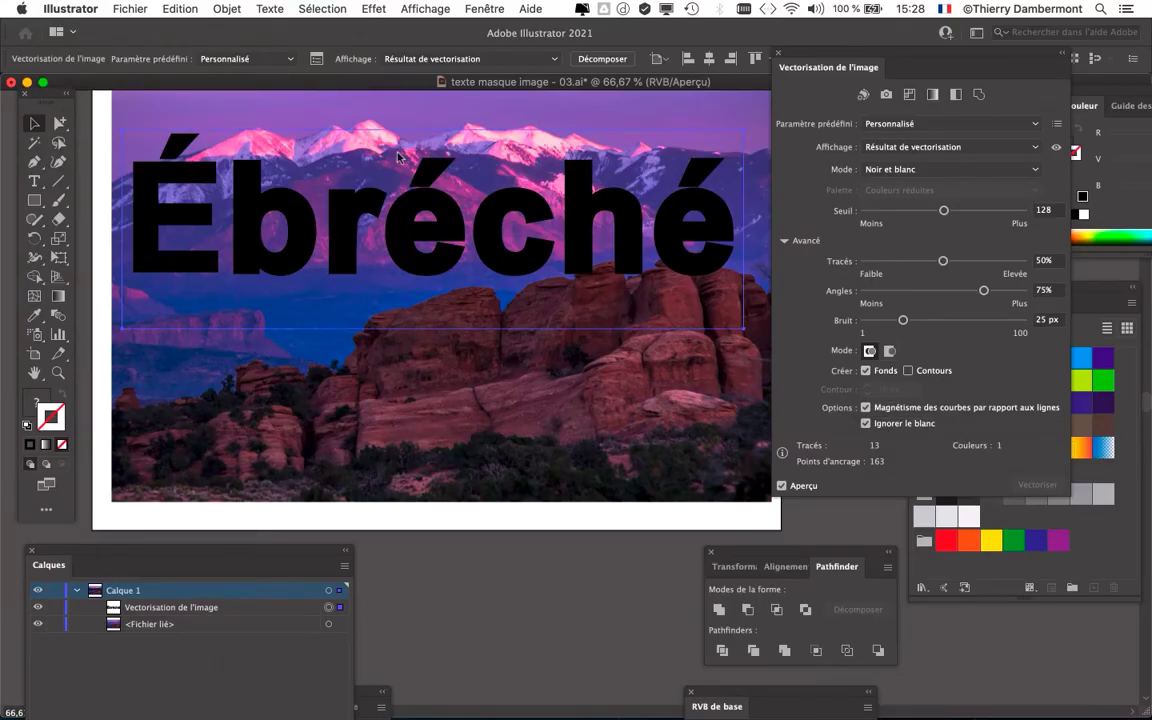
Expand the trace via Objet > Vectorisation de l'image > Décomposer, then deselect
click(226, 9)
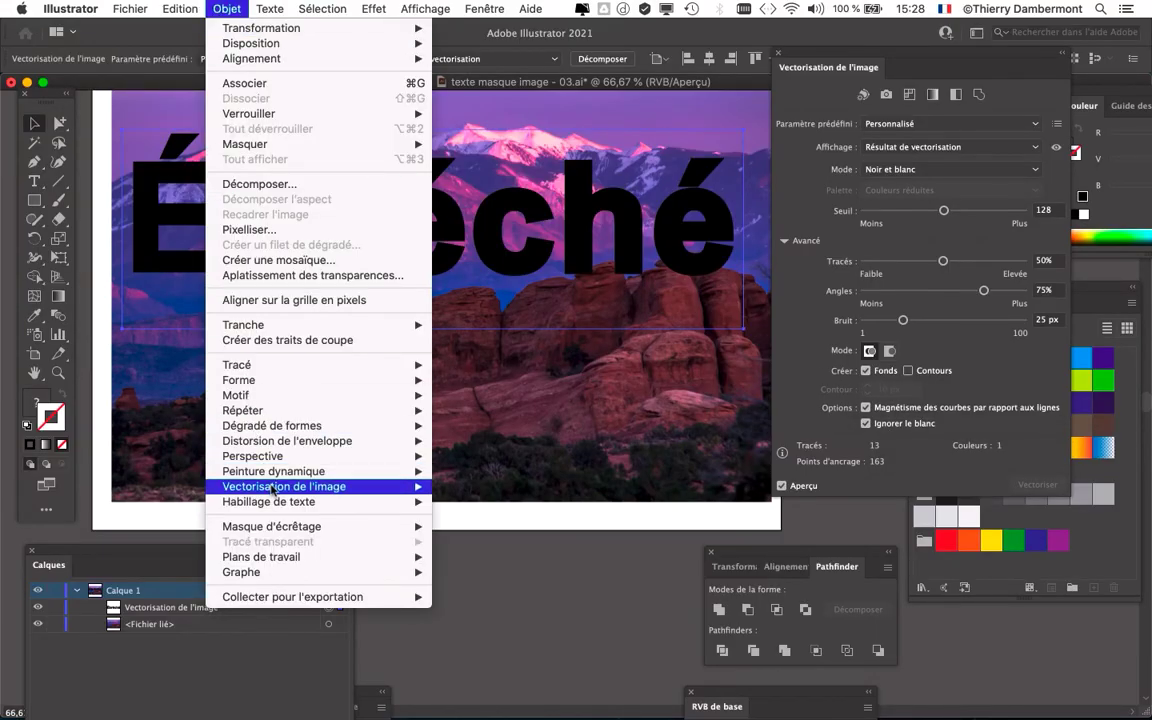
mouse_move(284, 486)
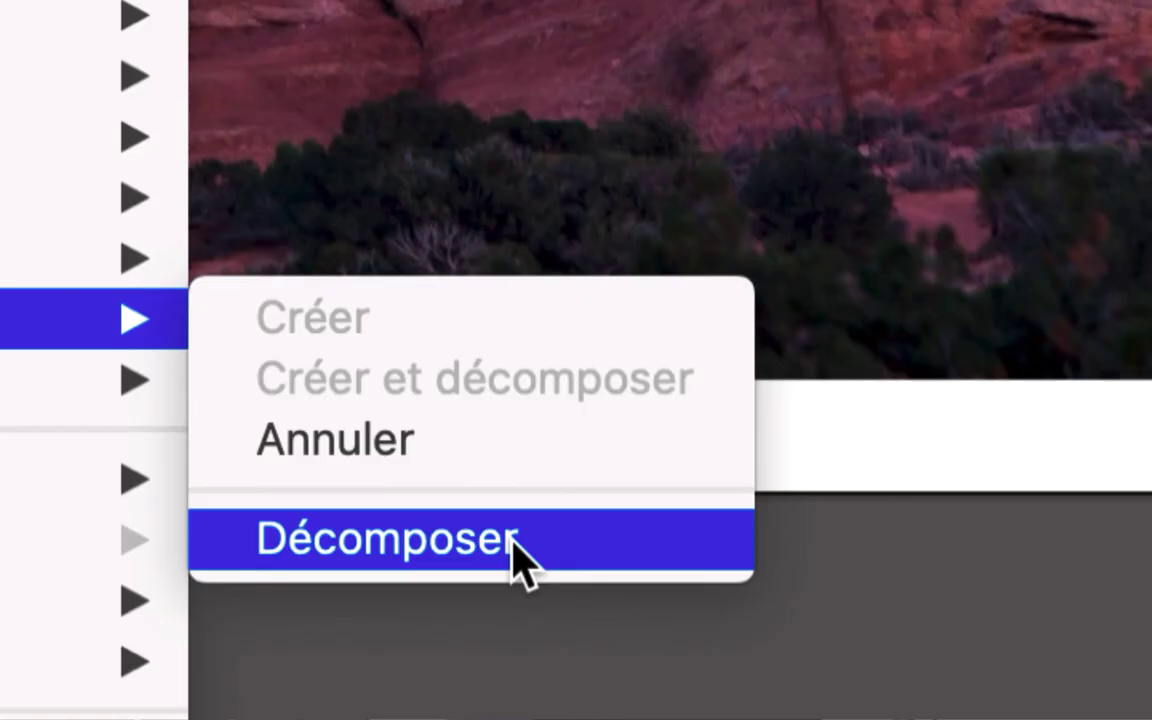
click(512, 555)
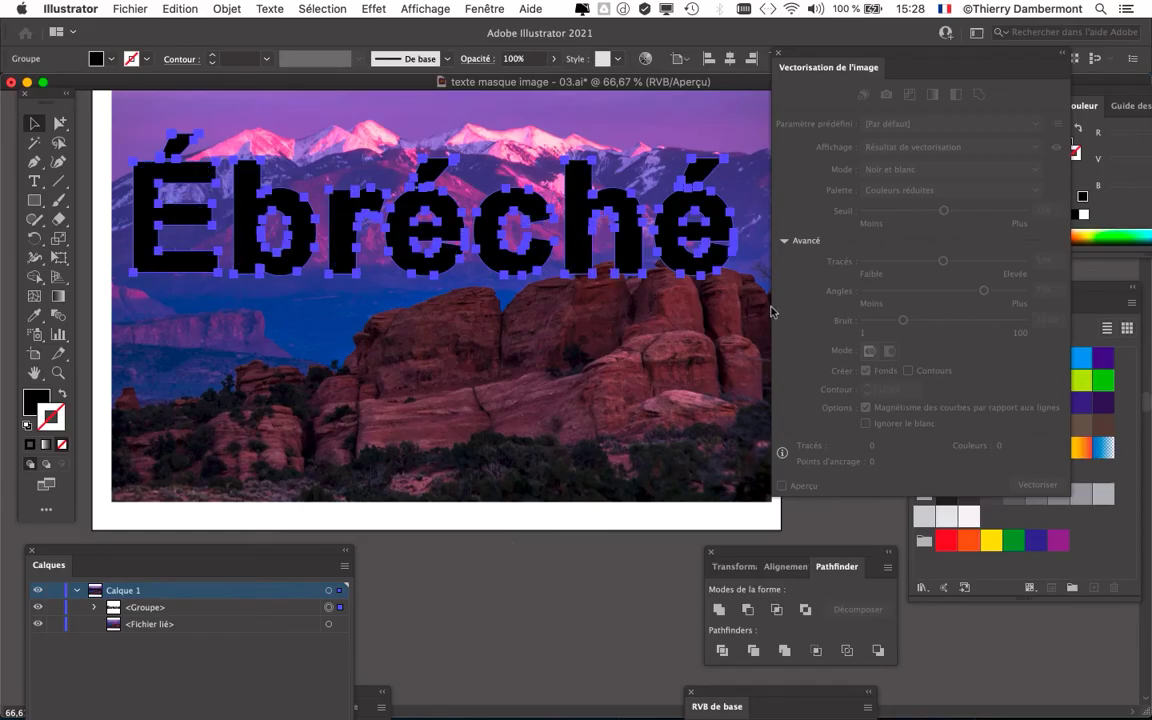
drag(808, 57, 879, 72)
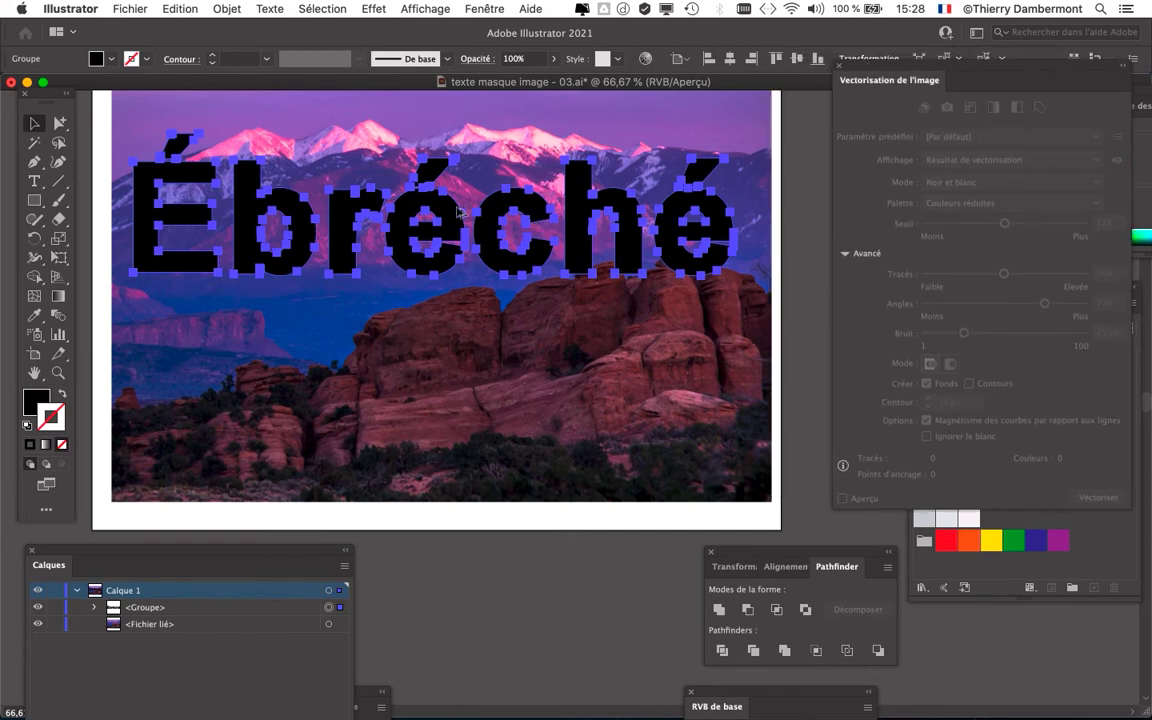
scroll(457, 212, up, 3)
scroll(457, 212, down, 3)
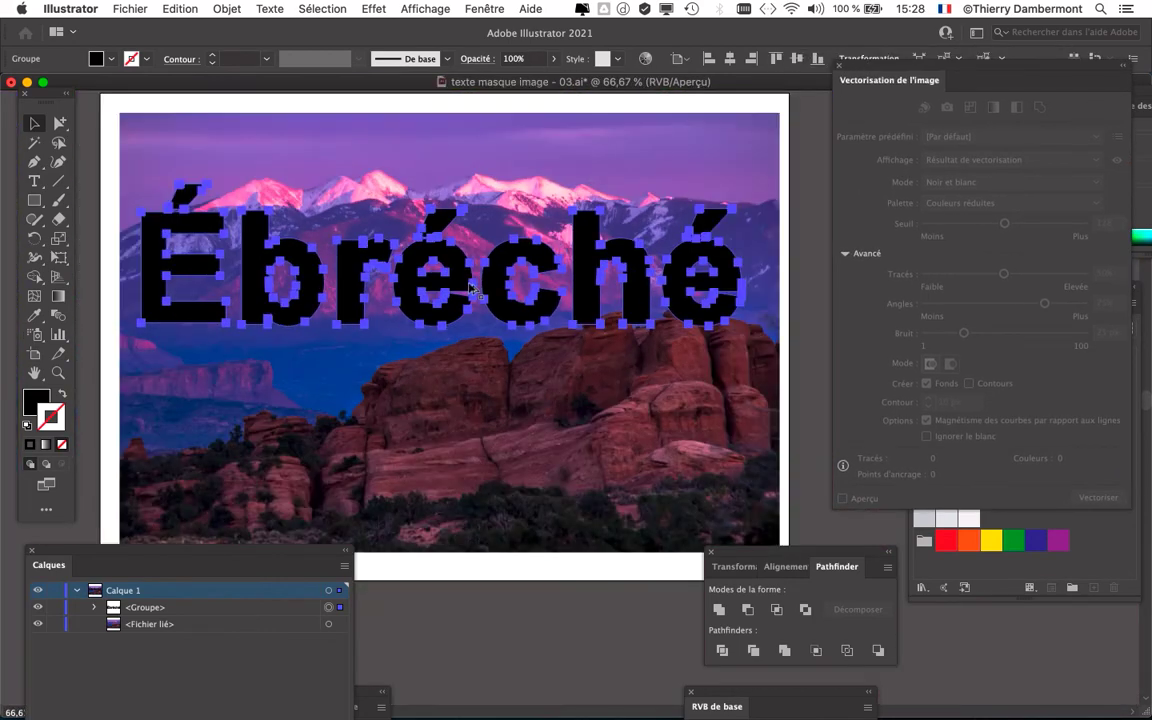
click(815, 325)
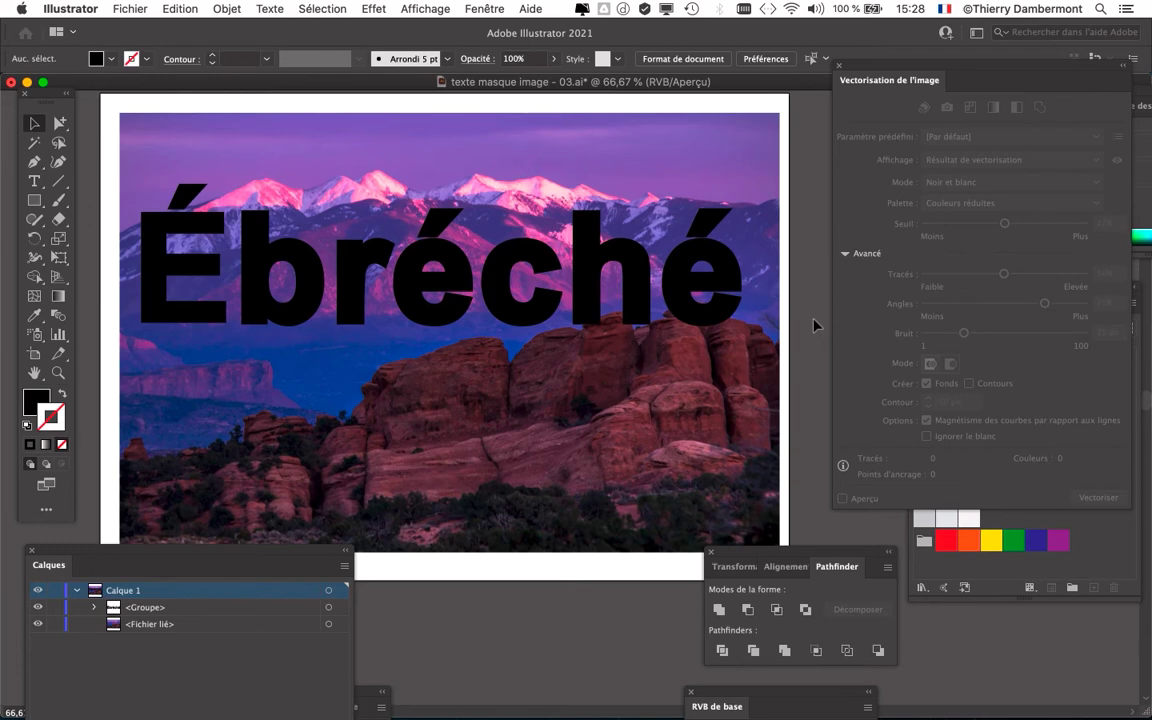
Create a new A4 landscape print document in RVB colour
click(129, 9)
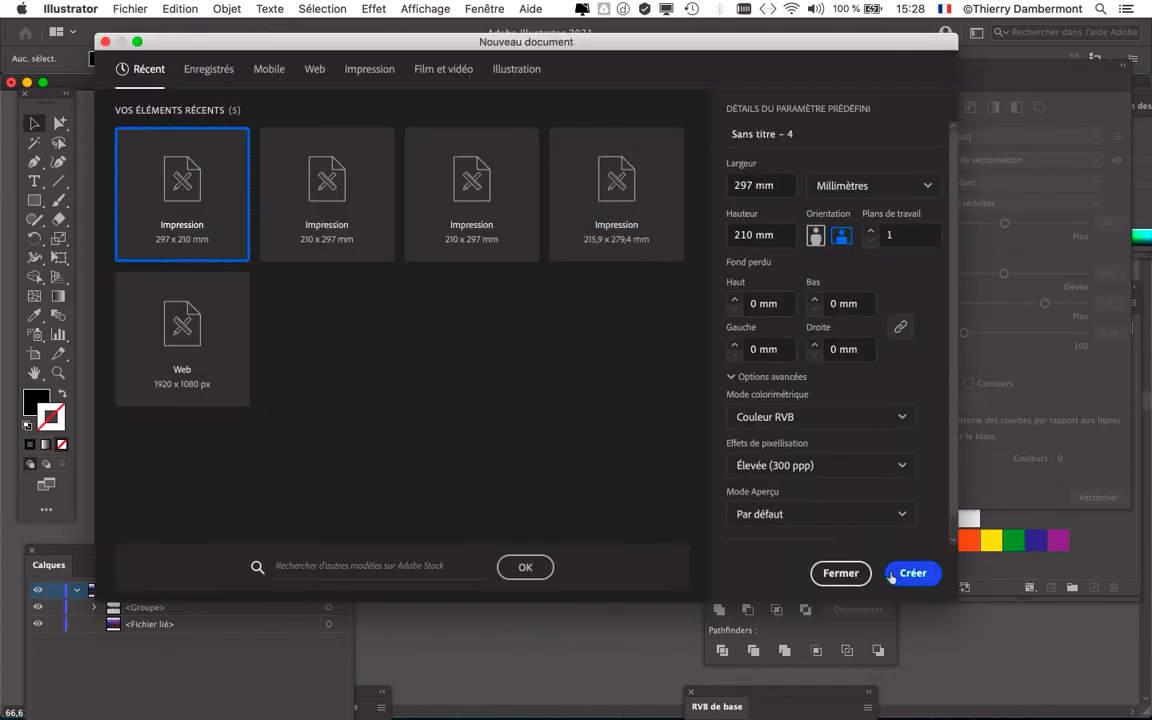
click(362, 70)
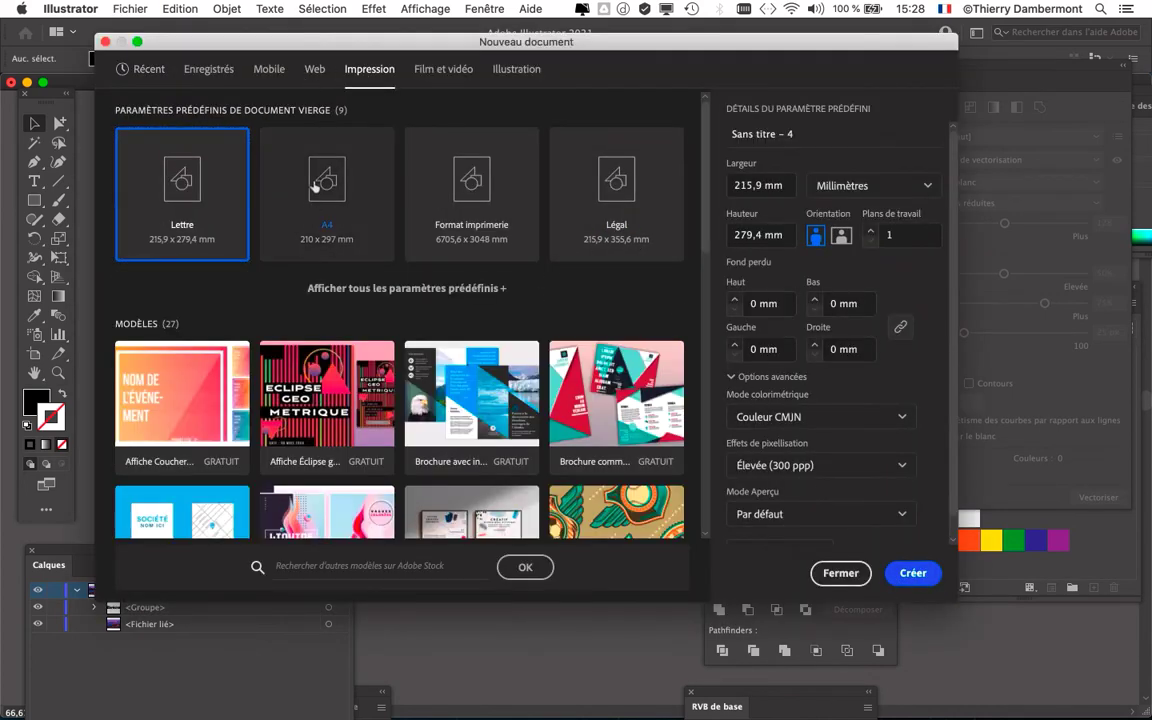
click(316, 186)
click(841, 235)
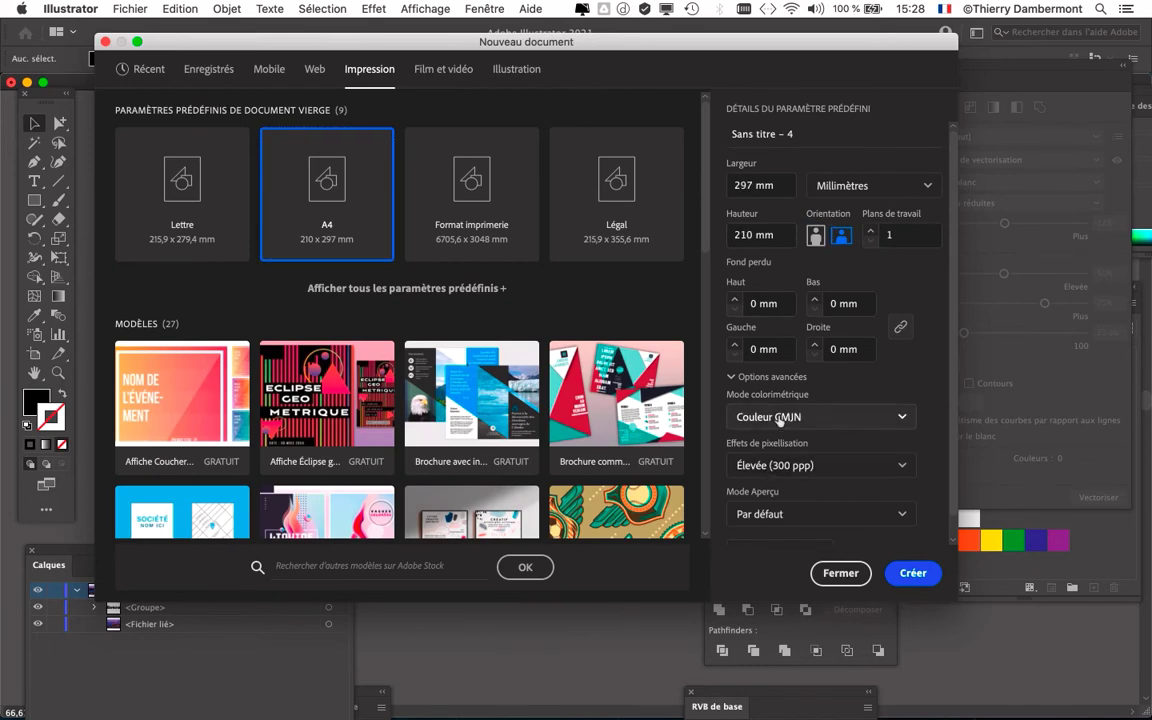
click(780, 417)
click(805, 445)
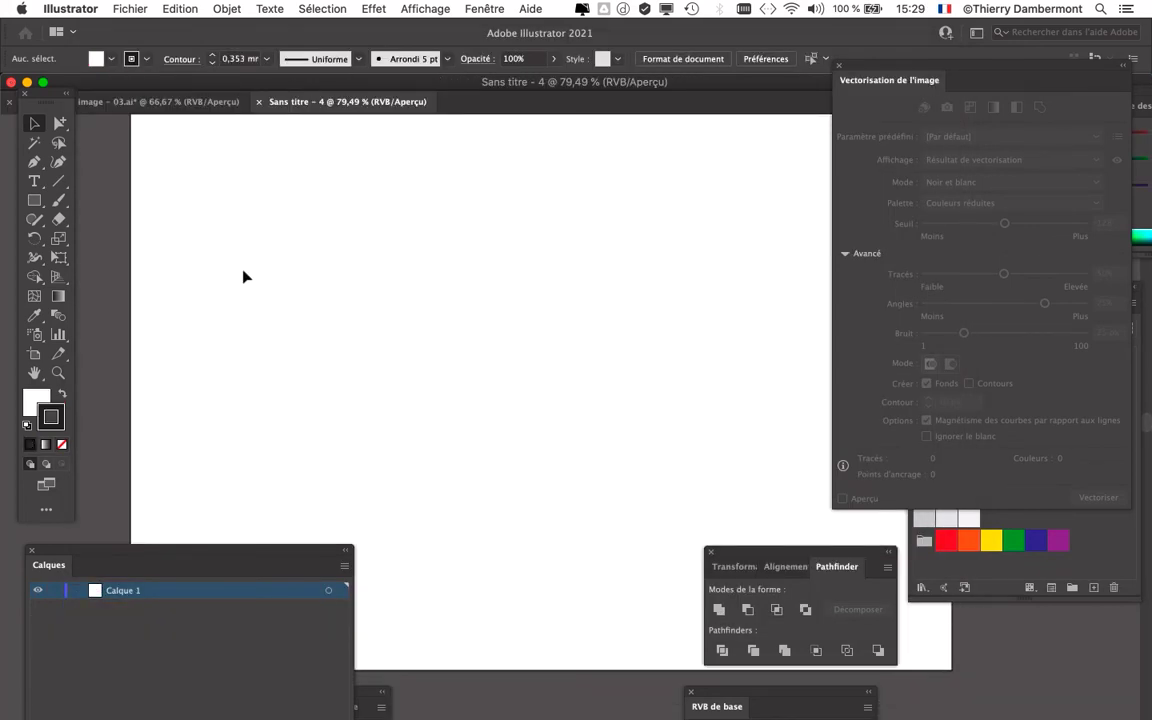
key(ctrl+minus)
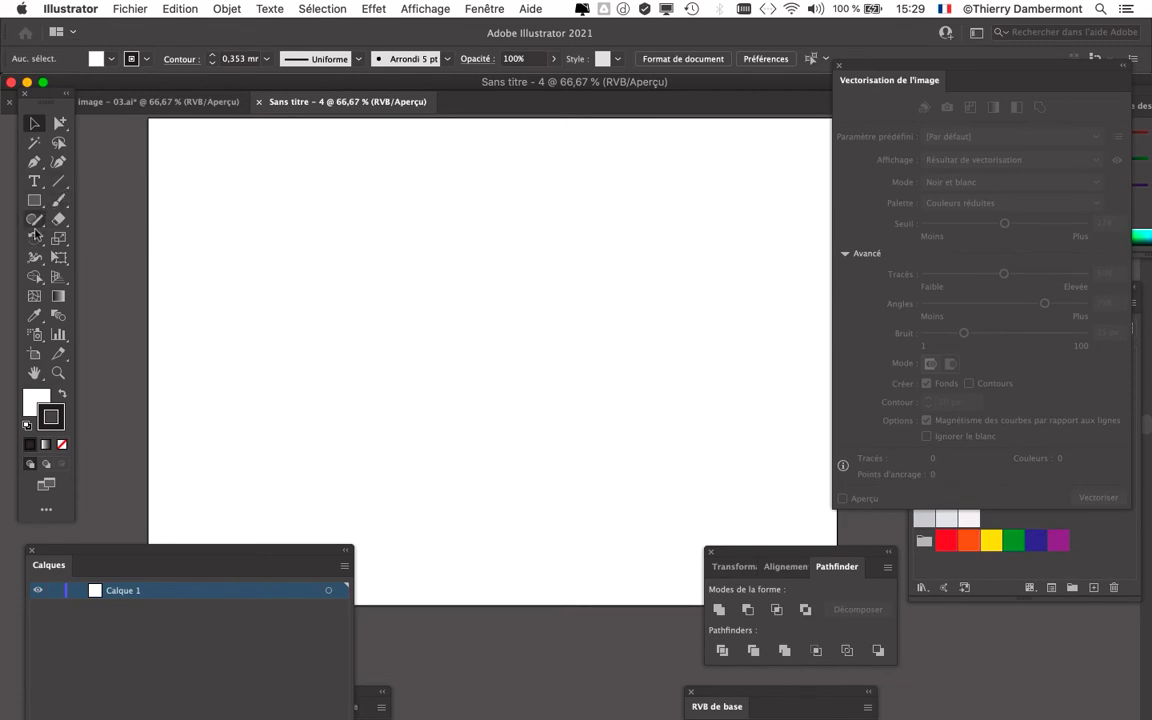
Draw a wavy freehand line across the page with the Crayon tool
click(40, 220)
click(68, 237)
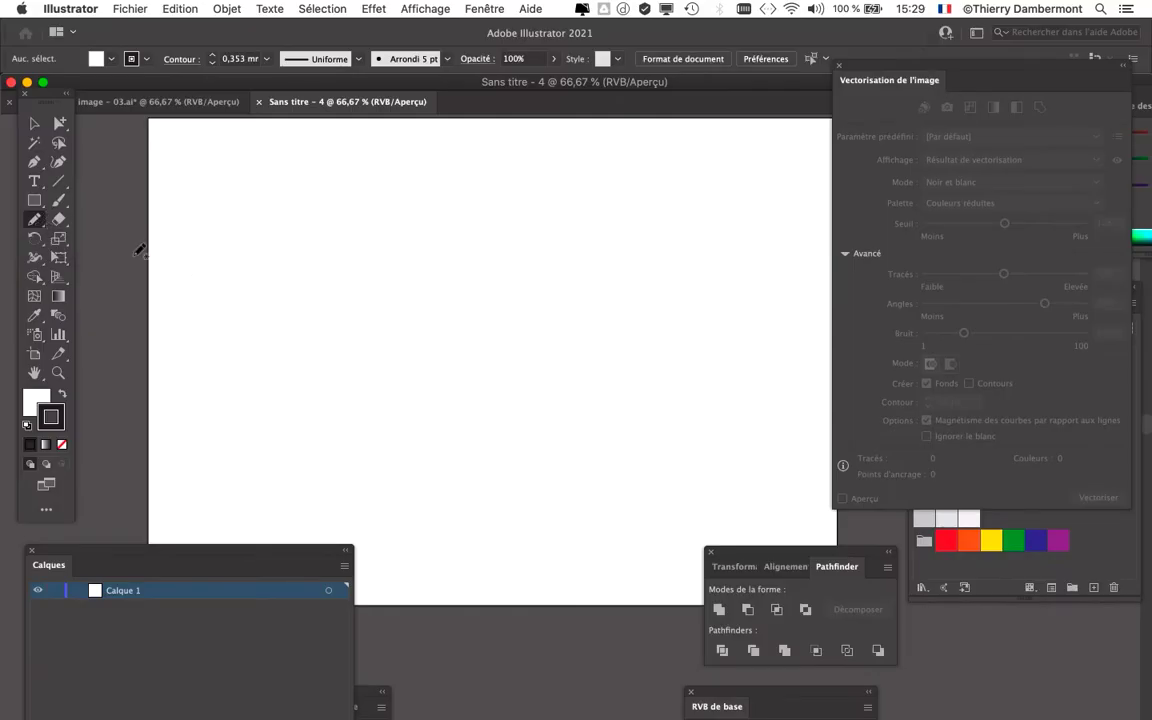
mouse_move(198, 272)
mouse_down()
mouse_move(562, 284)
mouse_move(712, 405)
mouse_up()
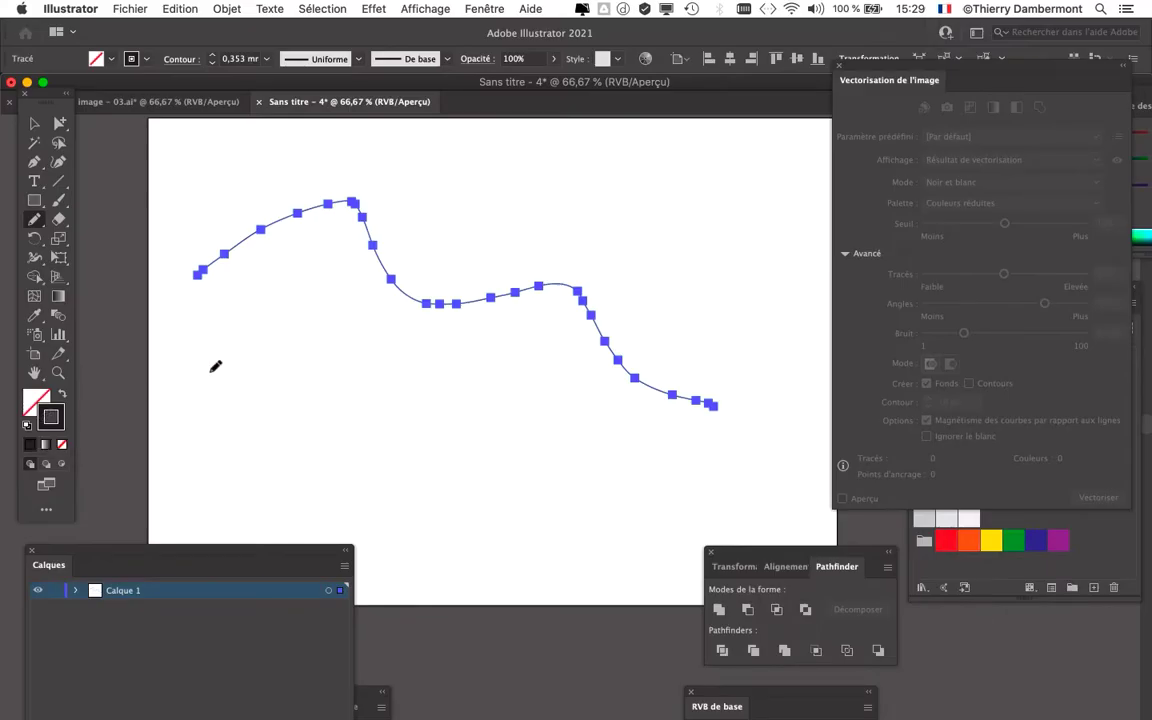
Give the line a 20 mm stroke weight and an orange swatch colour
click(484, 9)
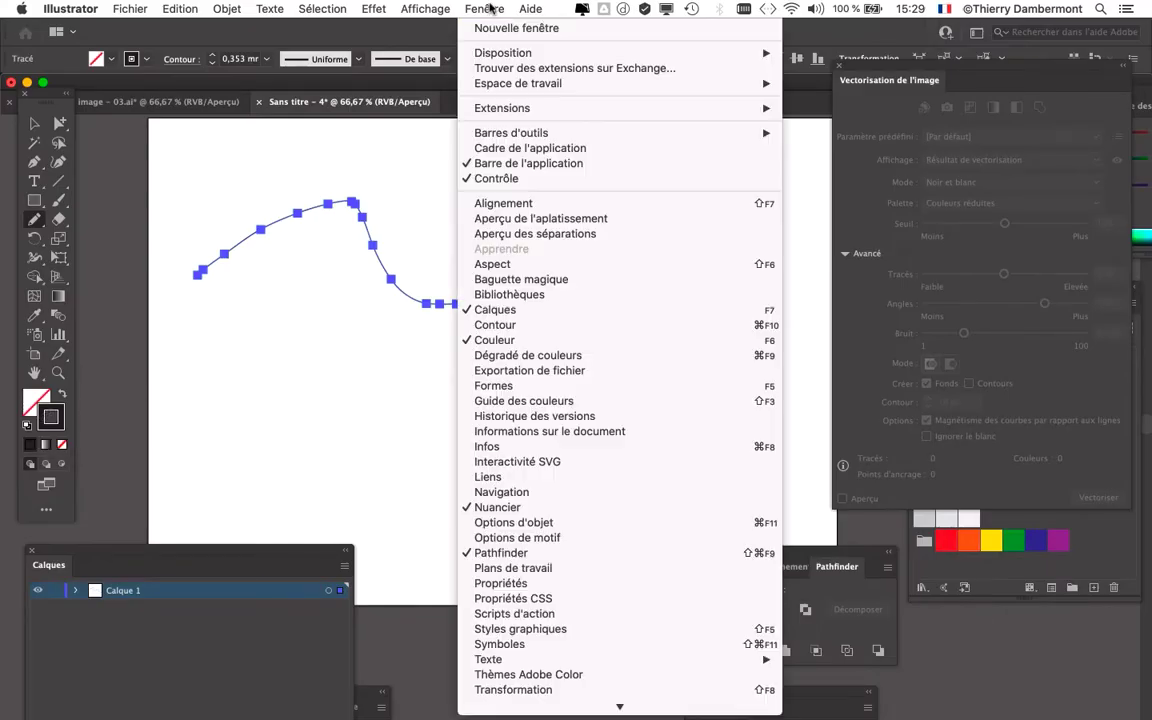
click(552, 323)
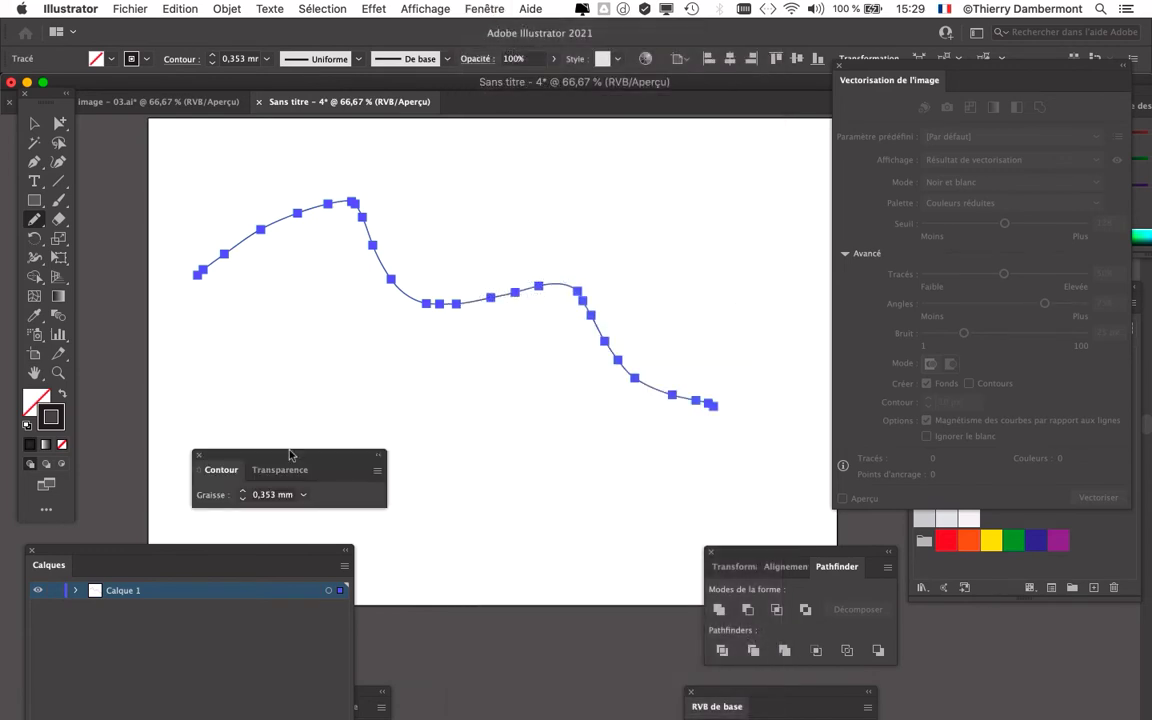
drag(344, 460, 734, 179)
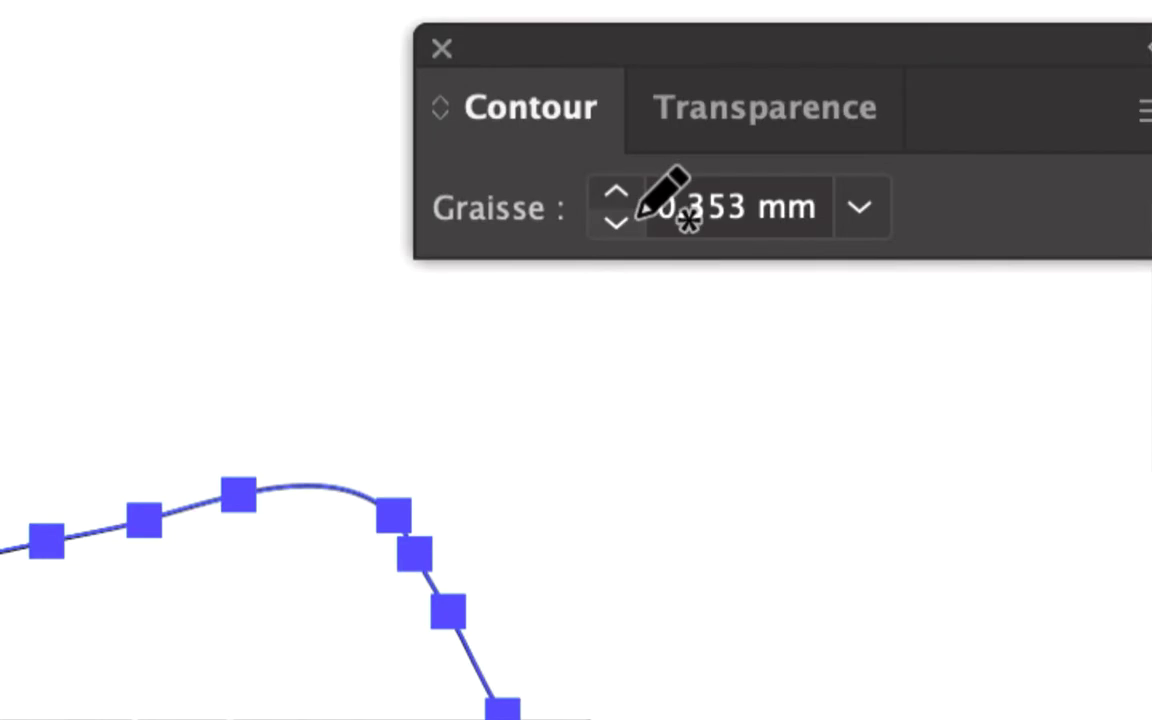
click(633, 213)
click(630, 210)
text(20)
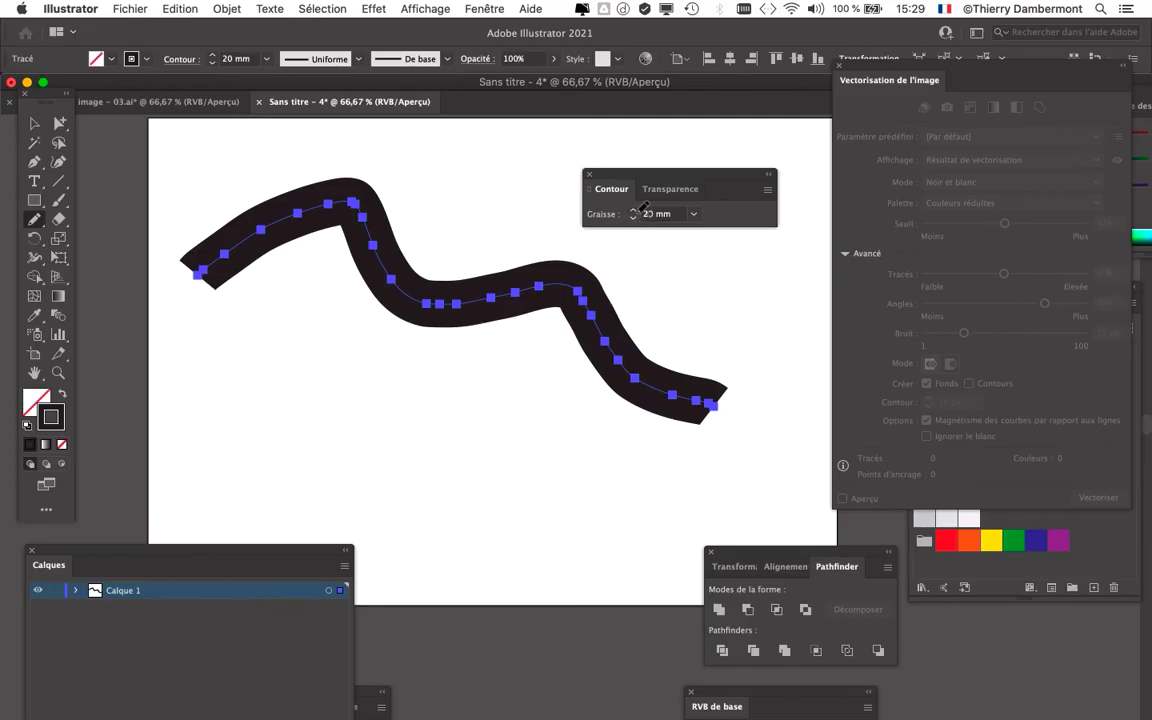
click(1067, 582)
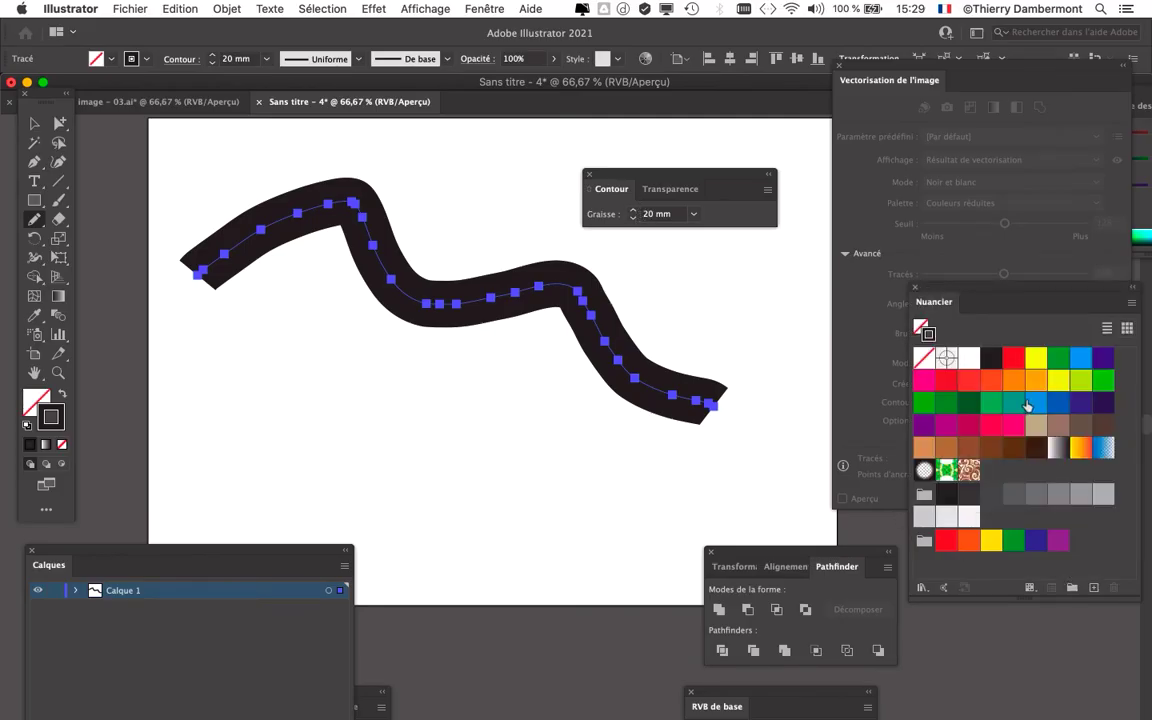
click(1036, 380)
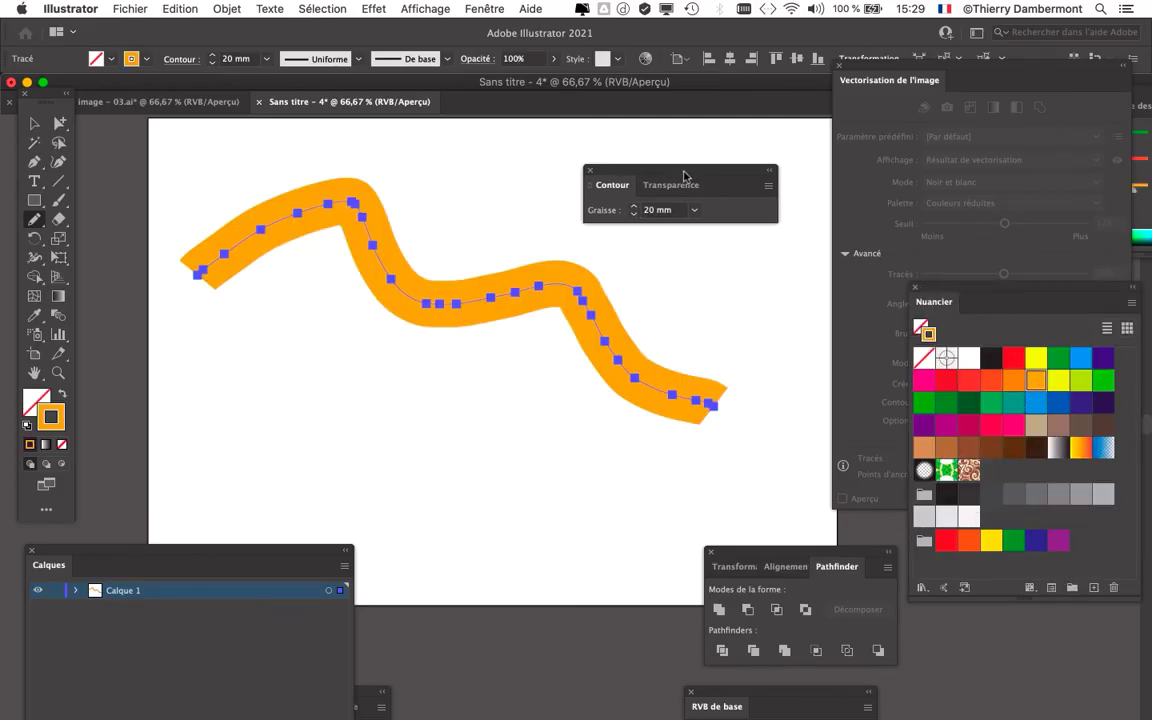
drag(684, 175, 699, 133)
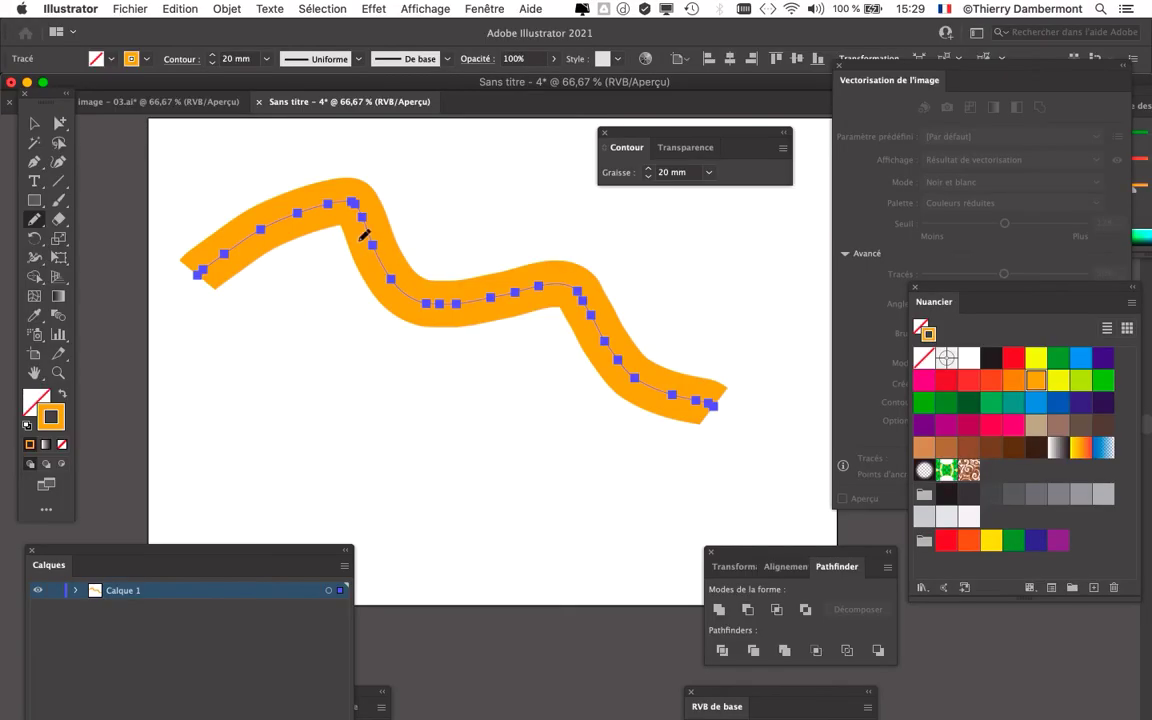
Redraw the middle of the orange line with the pencil to smooth its dip
mouse_move(305, 228)
mouse_down()
mouse_move(437, 267)
mouse_move(573, 287)
mouse_move(588, 308)
mouse_up()
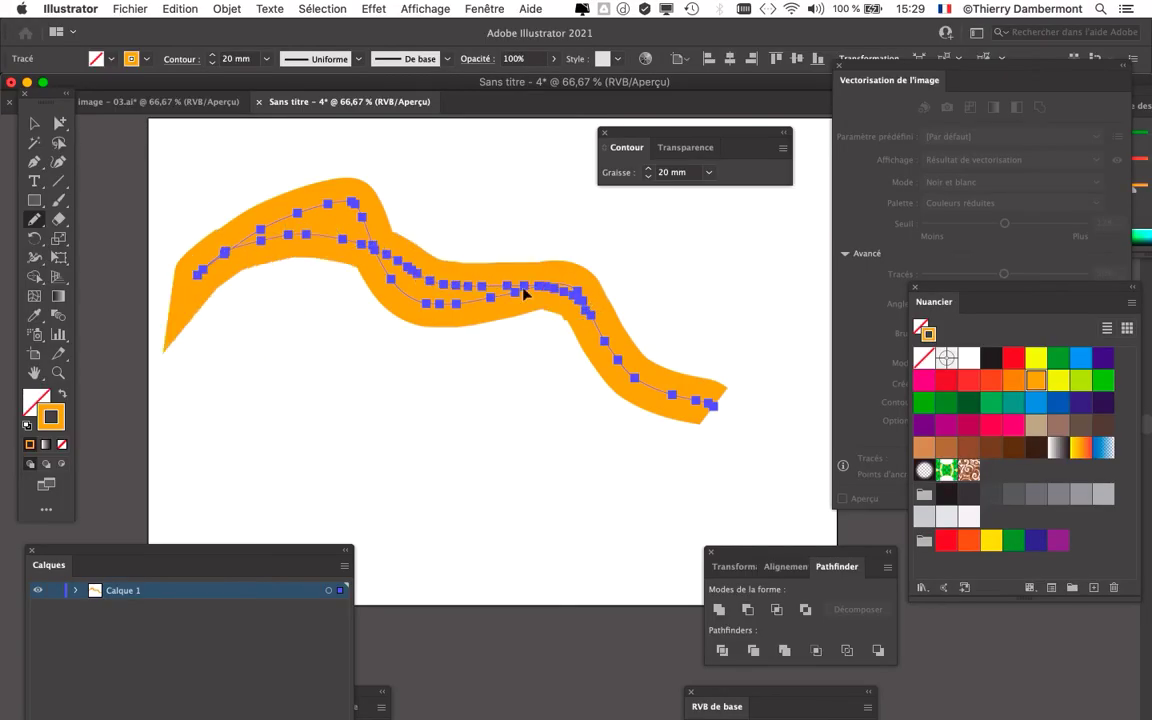
mouse_move(335, 183)
mouse_down()
mouse_move(517, 290)
mouse_move(541, 282)
mouse_move(607, 360)
mouse_up()
key(ctrl+z)
scroll(543, 285, up, 1)
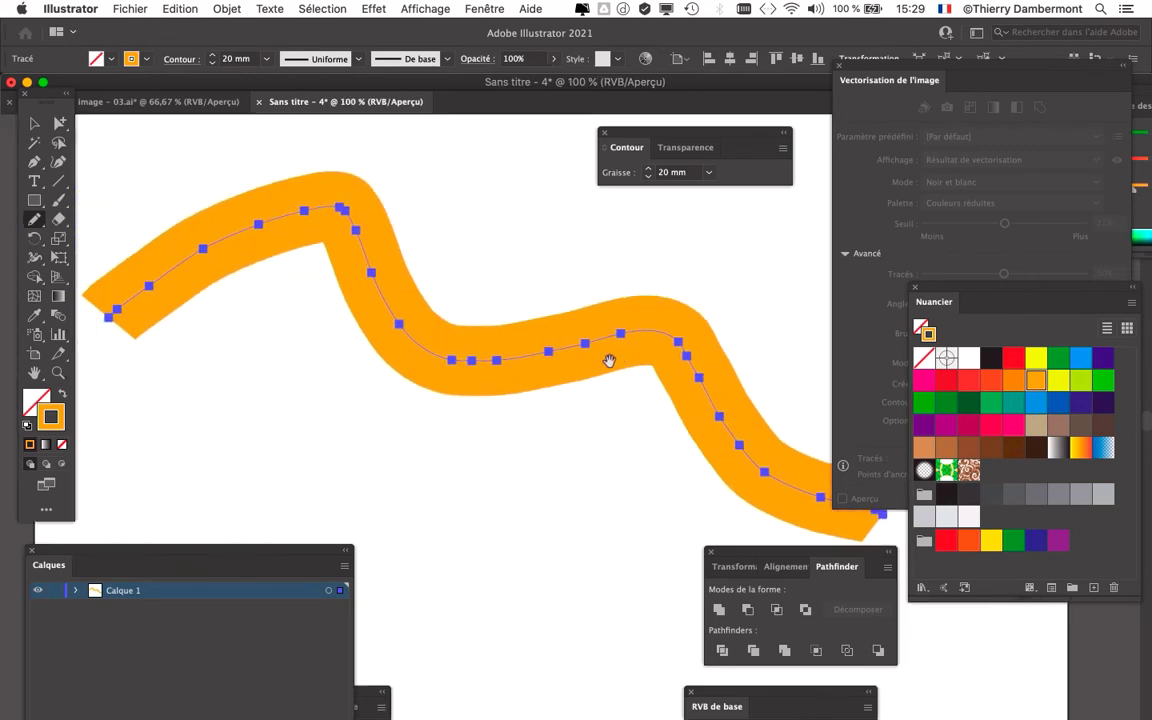
double_click(34, 219)
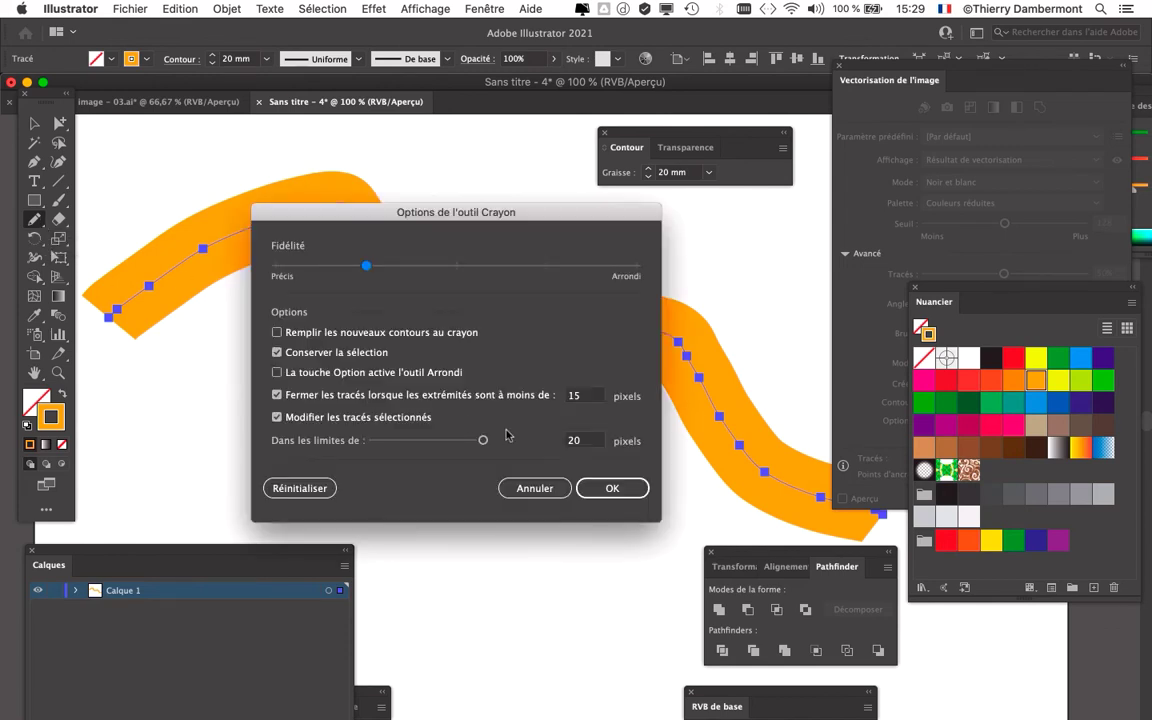
click(530, 487)
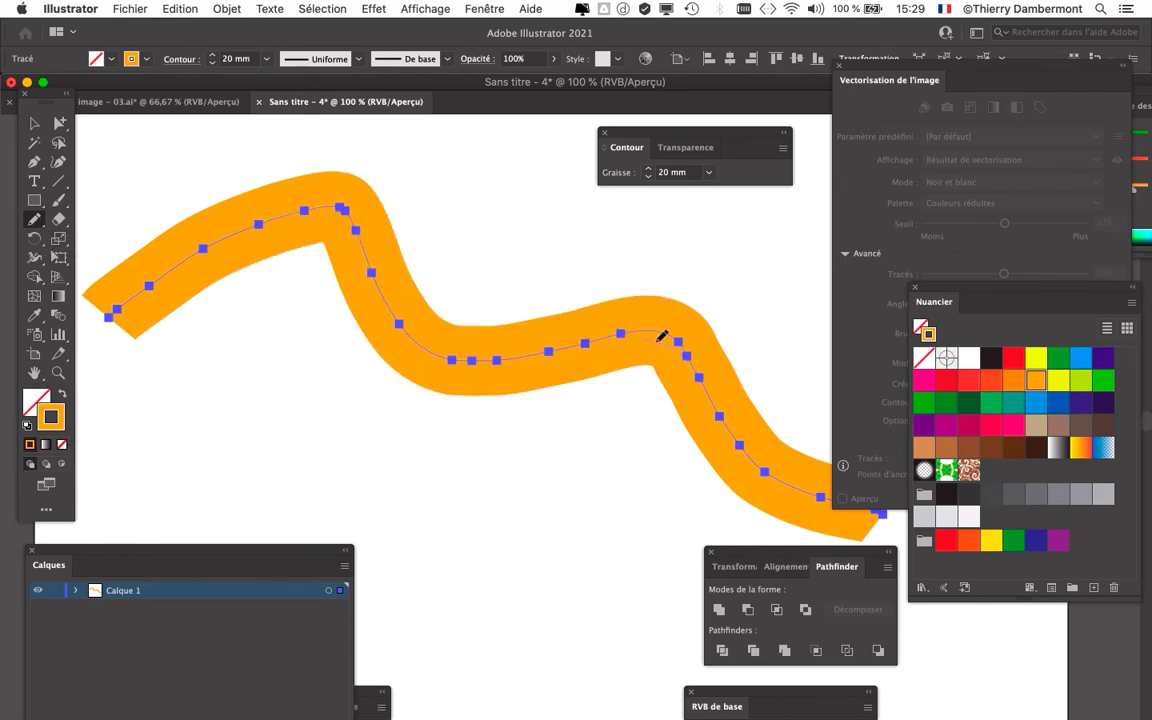
drag(502, 350, 443, 351)
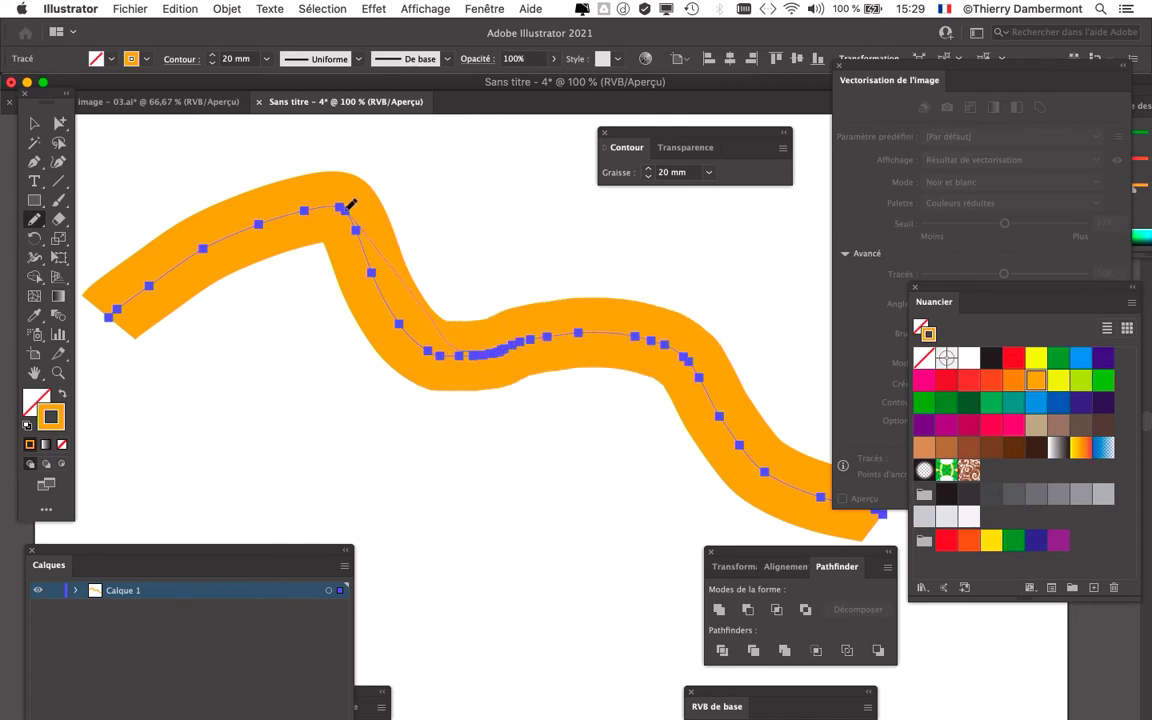
drag(346, 208, 337, 204)
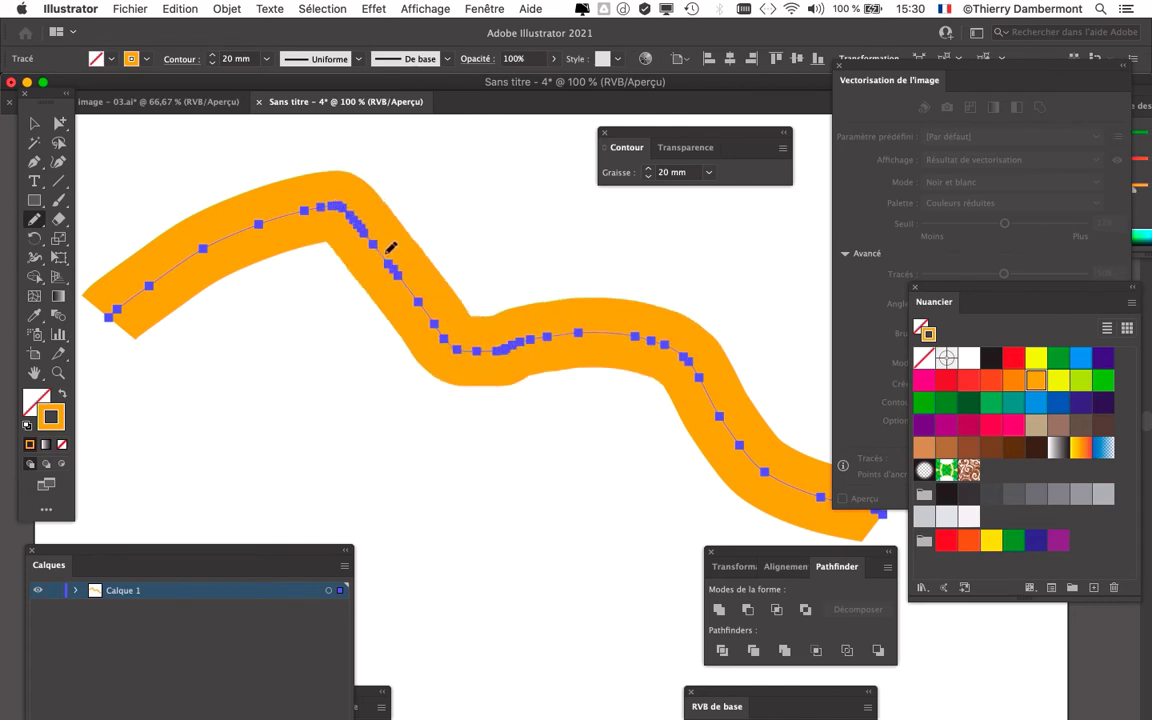
drag(440, 291, 663, 340)
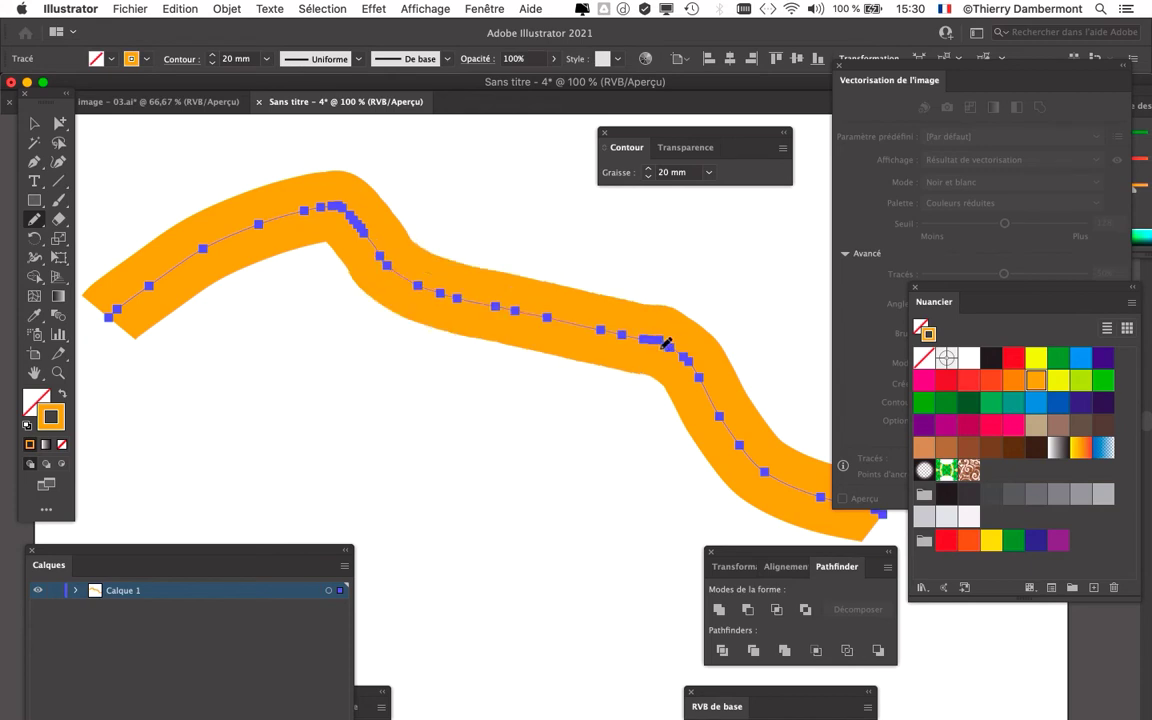
Reset the stroke to 20 mm and select the orange path with the Selection tool
click(647, 177)
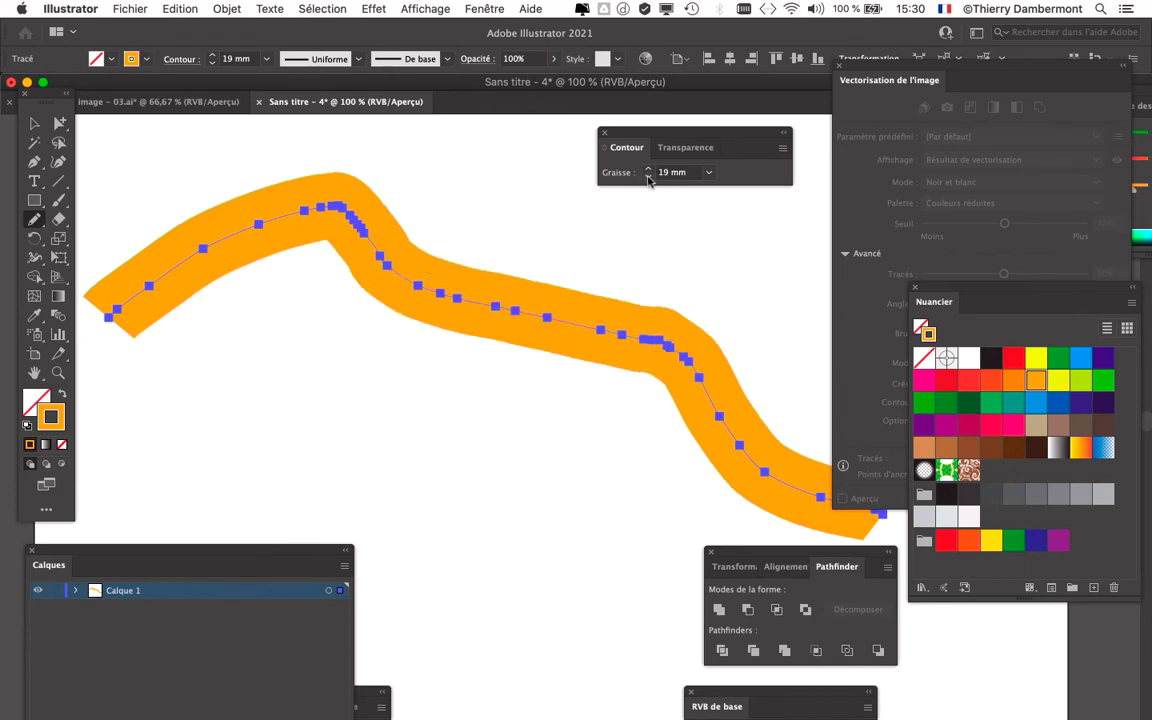
click(649, 173)
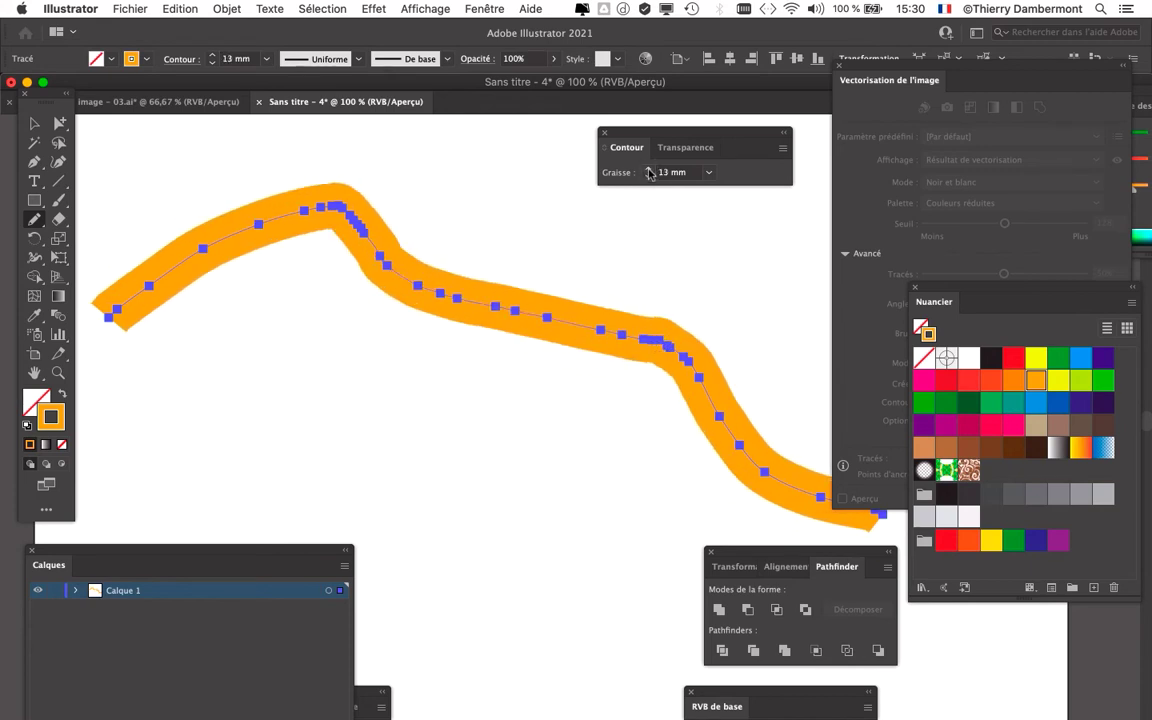
text(20)
click(34, 123)
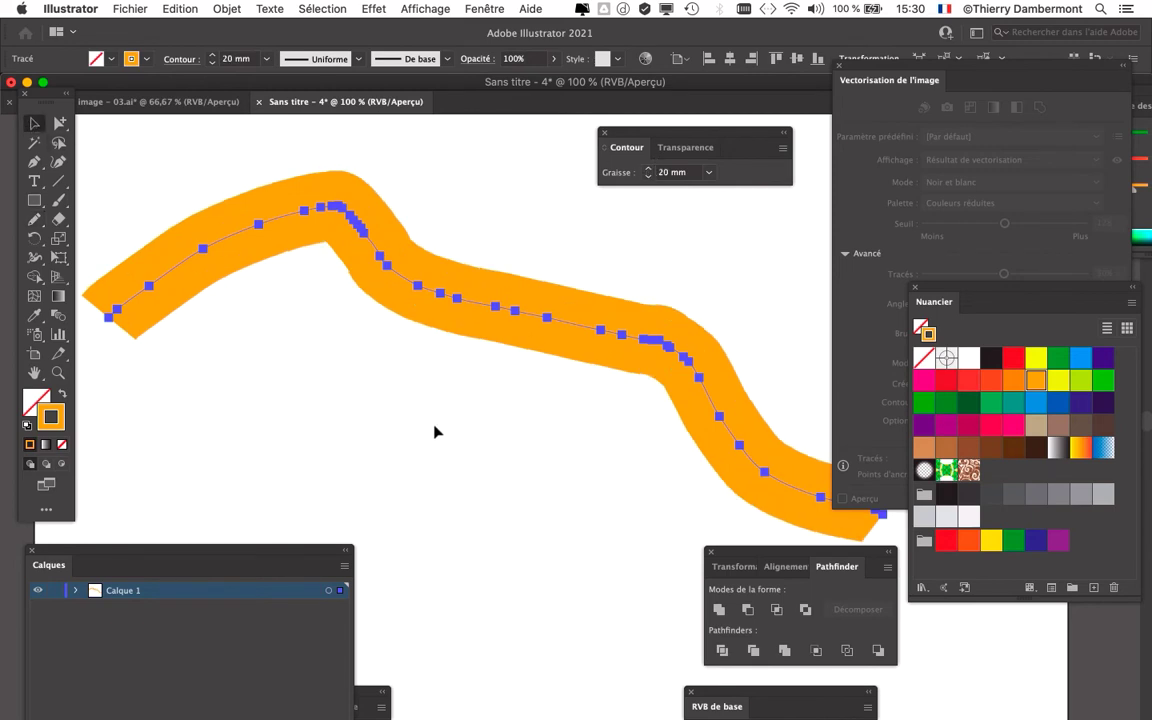
click(437, 430)
click(527, 321)
key(super+minus)
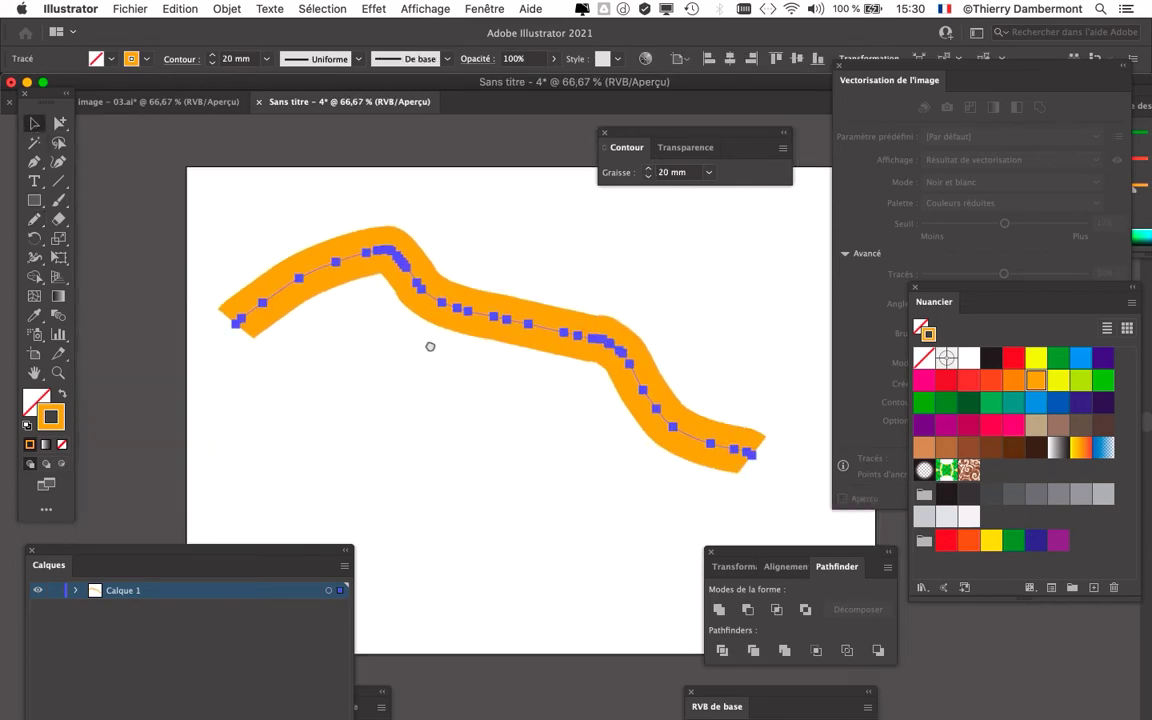
click(226, 9)
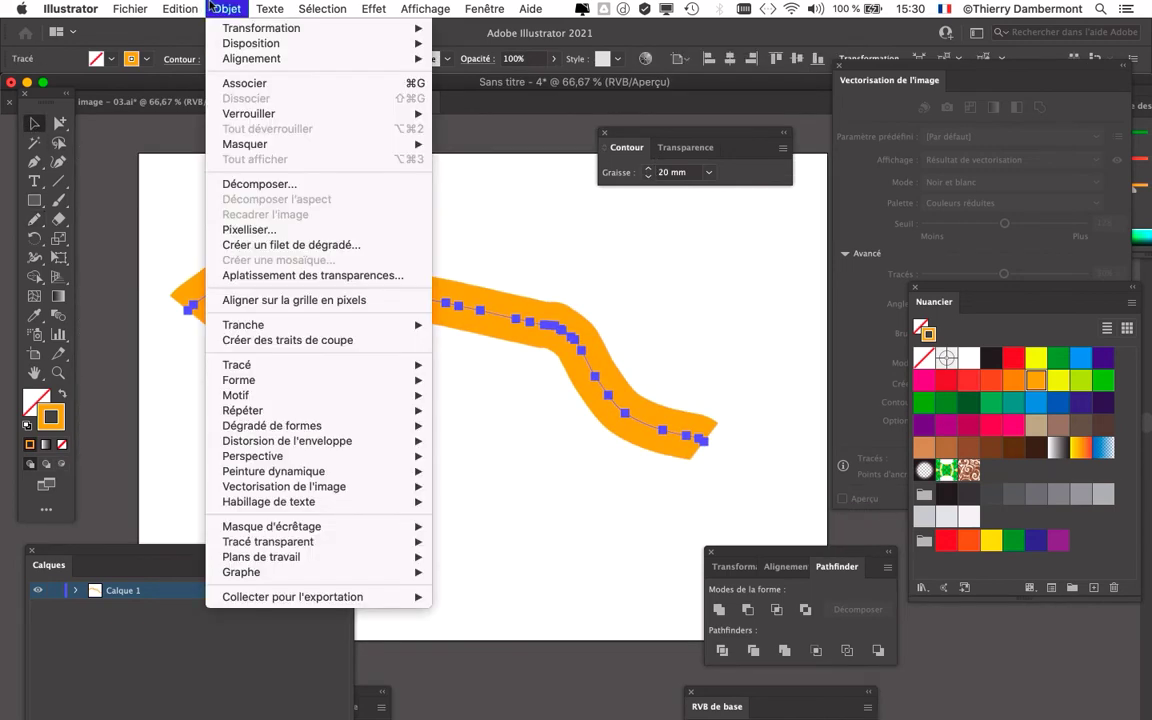
Expand the orange stroke with Fond and Contour checked, then close the untitled document
click(257, 185)
mouse_move(539, 266)
mouse_down()
mouse_move(763, 214)
mouse_move(791, 219)
mouse_move(799, 49)
mouse_up()
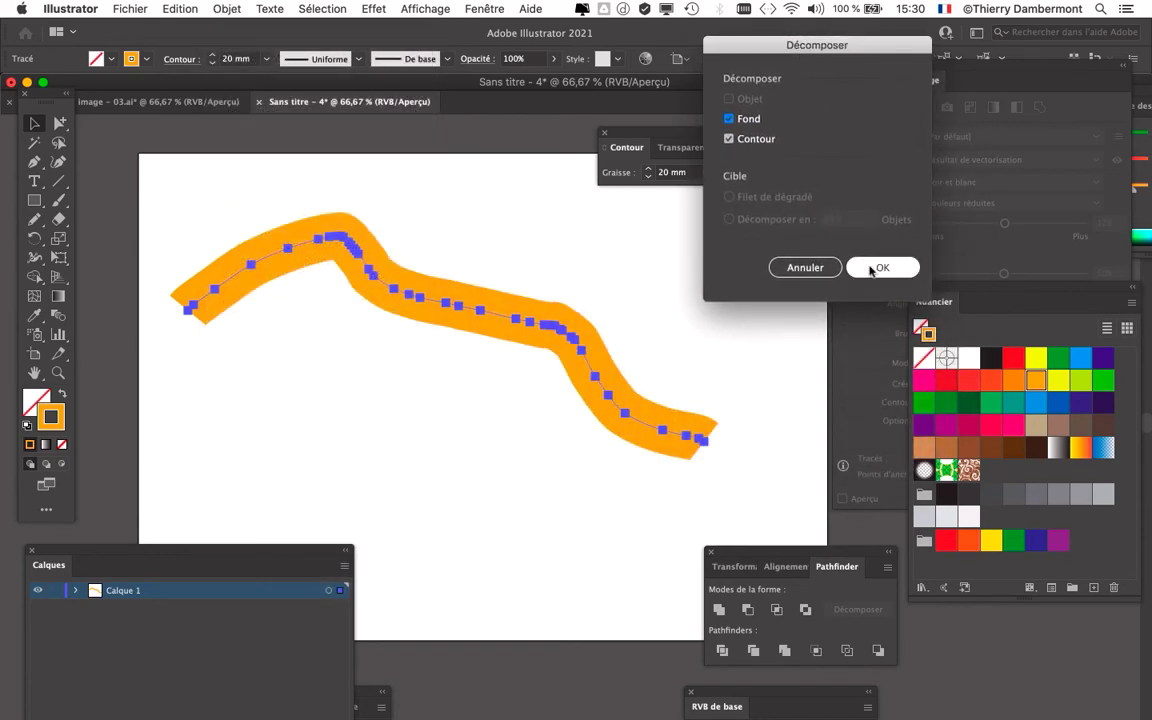
click(873, 270)
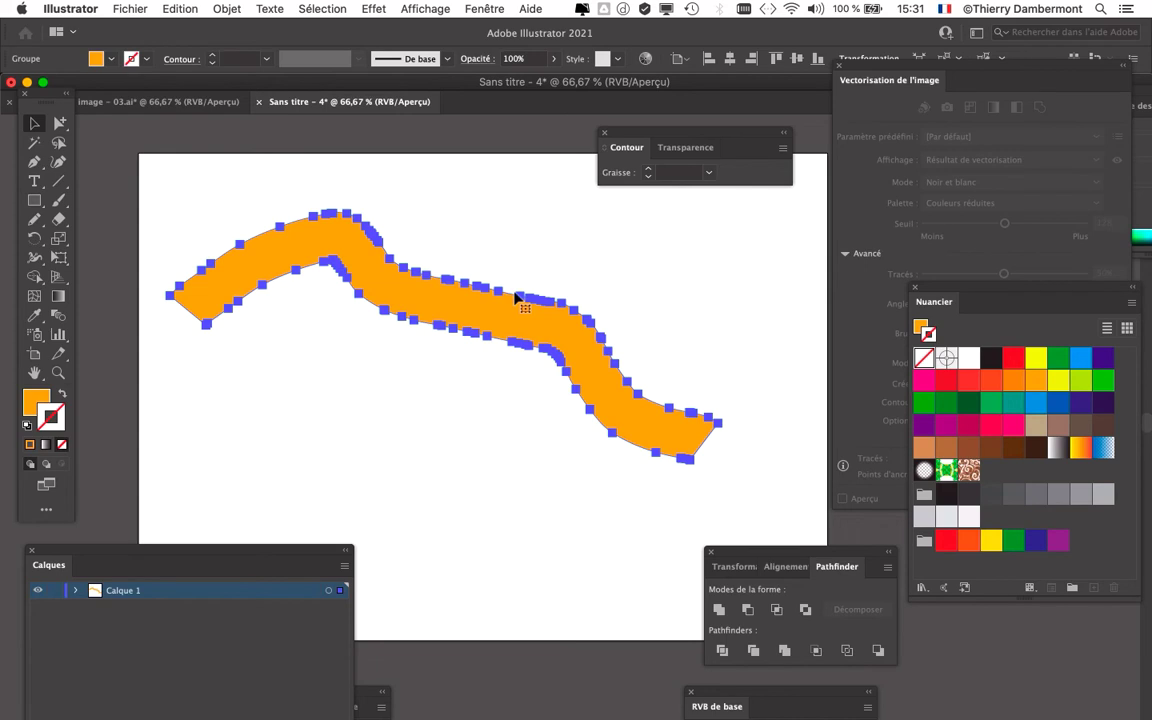
click(258, 105)
Close the untitled stroke document without saving it
click(590, 402)
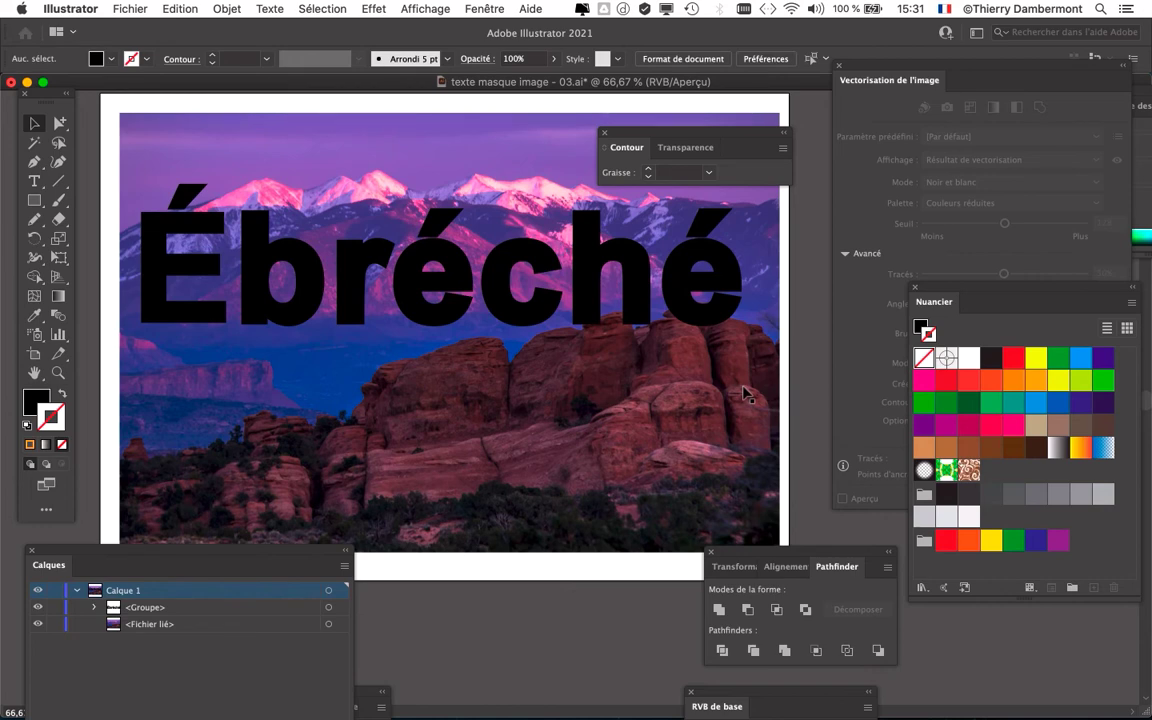
scroll(378, 265, up, 1)
scroll(378, 265, up, 1)
scroll(377, 265, up, 2)
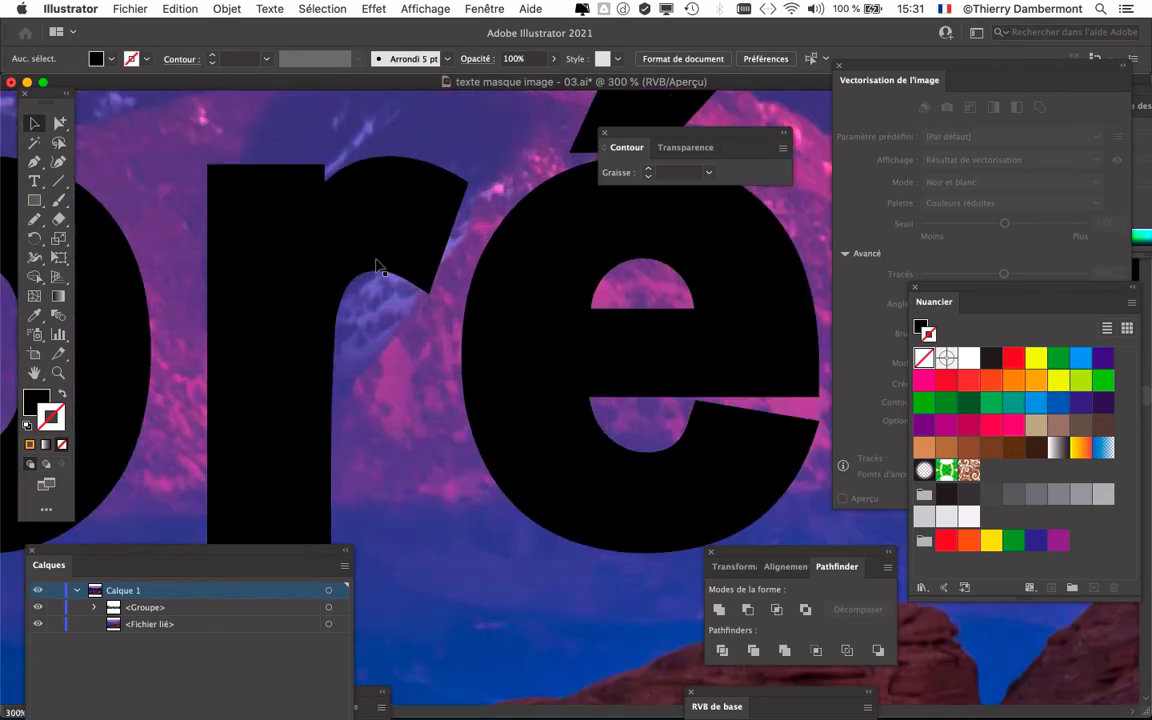
scroll(378, 265, up, 1)
scroll(378, 265, up, 1)
scroll(378, 265, down, 1)
scroll(378, 266, down, 1)
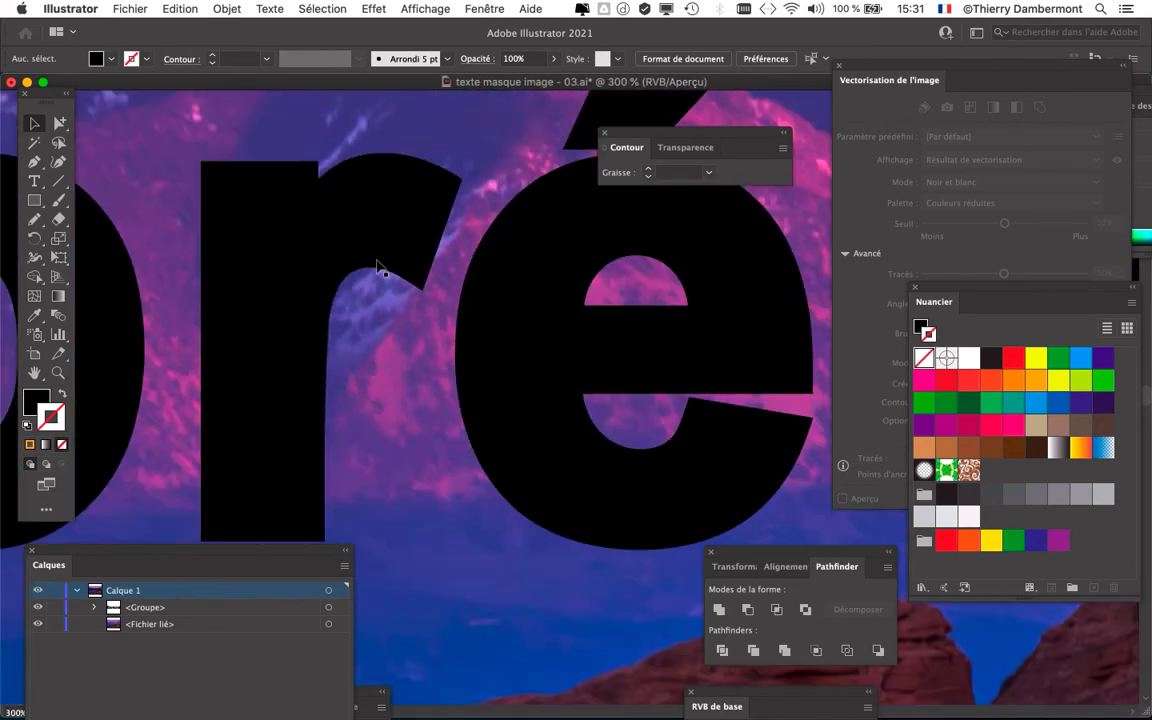
scroll(377, 261, down, 1)
scroll(377, 261, down, 1)
scroll(377, 261, down, 1)
scroll(377, 262, down, 1)
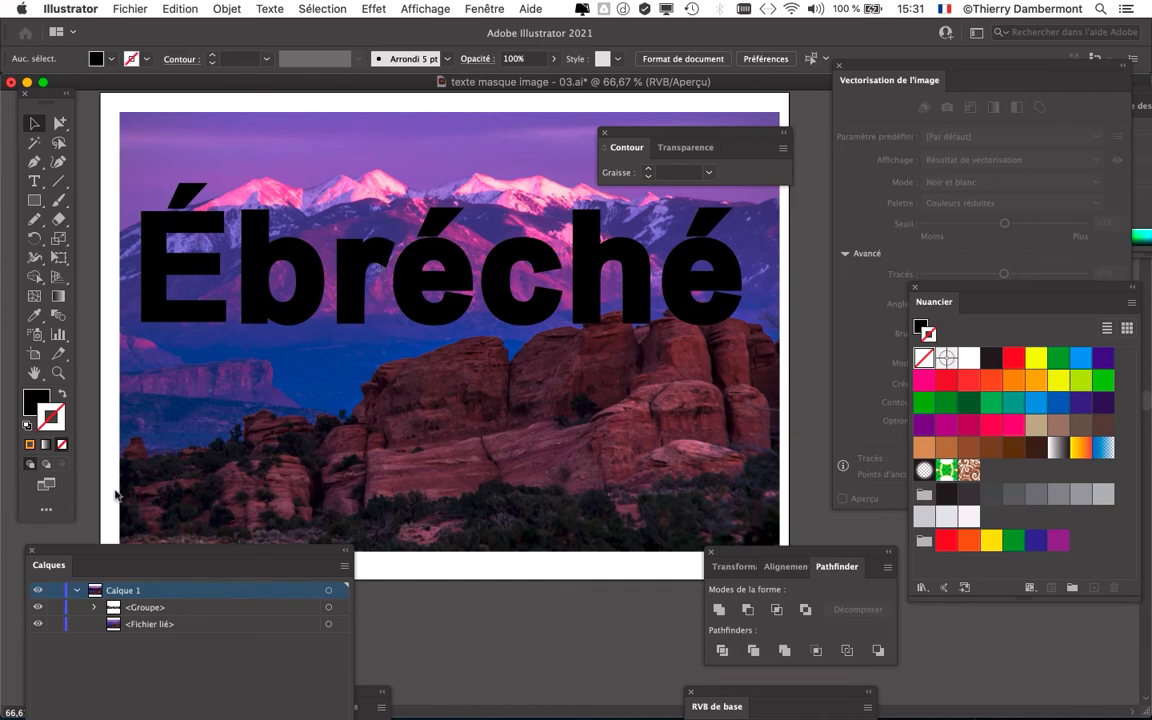
Lock the linked mountain photo in the Layers list, leaving the lettering group editable
mouse_move(126, 557)
mouse_down()
mouse_move(527, 481)
mouse_move(623, 228)
mouse_up()
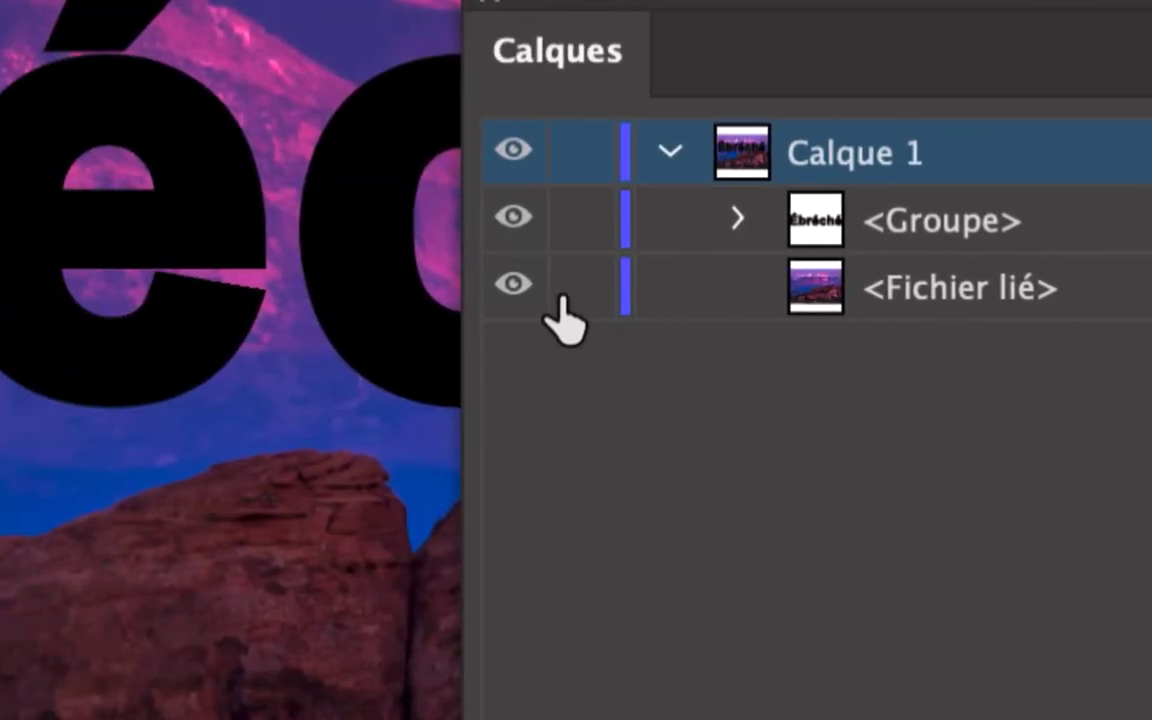
click(352, 272)
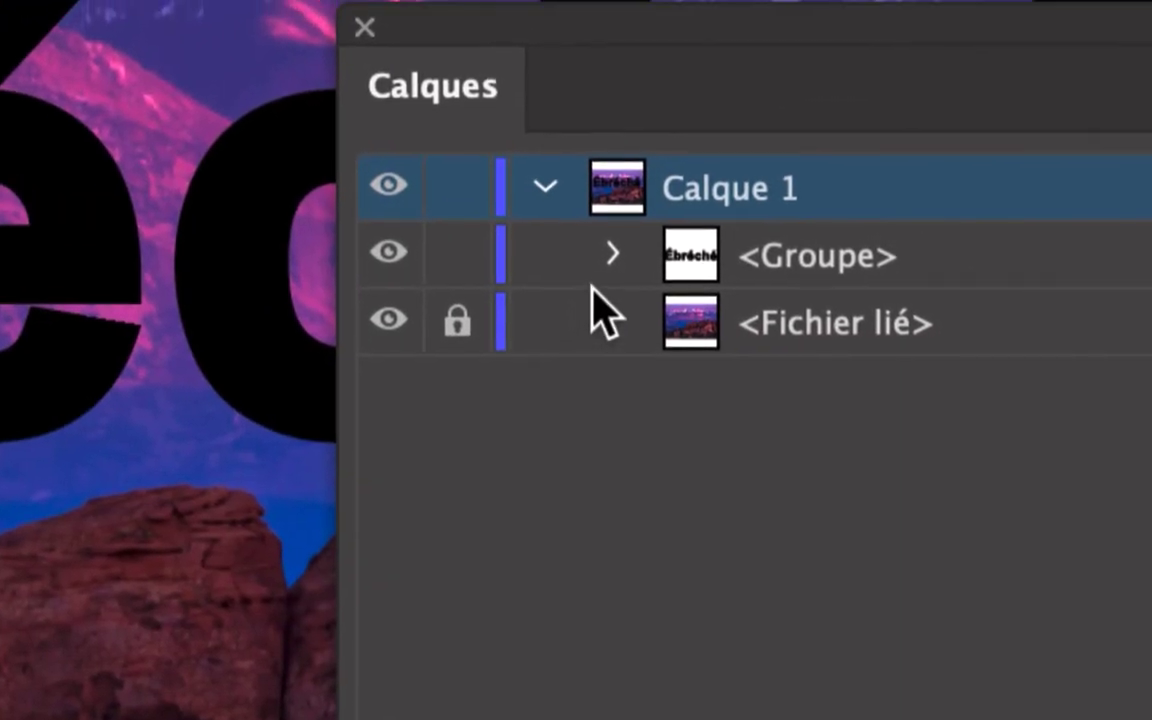
click(597, 285)
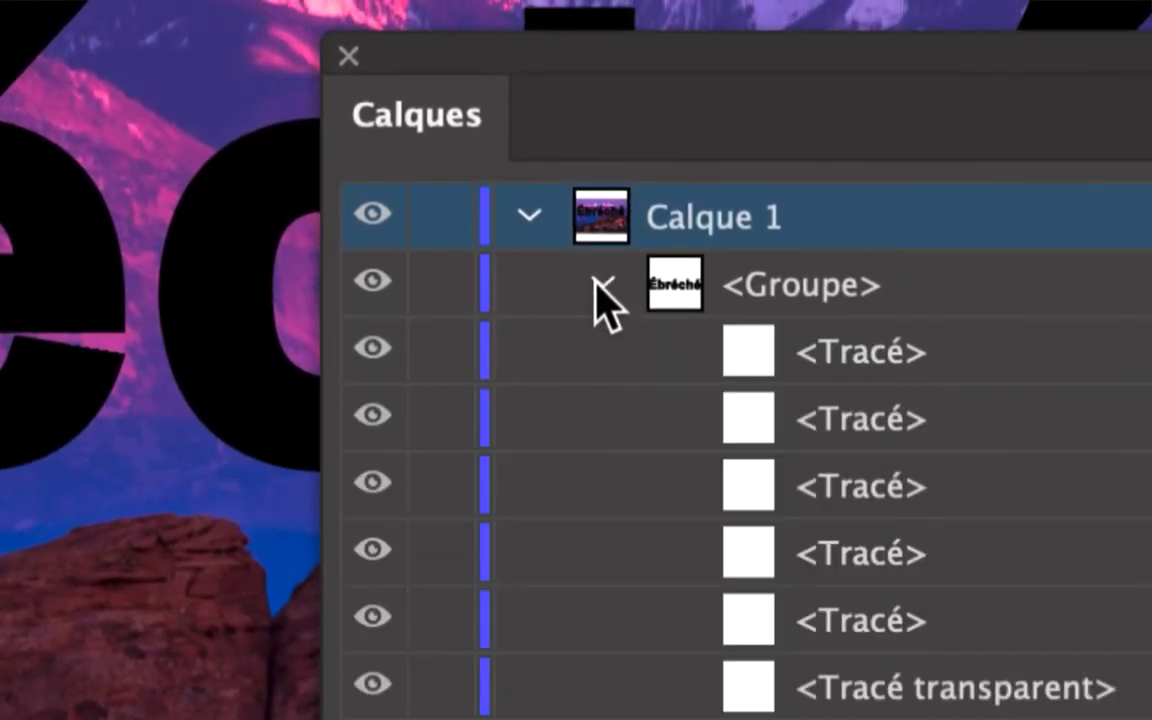
click(597, 285)
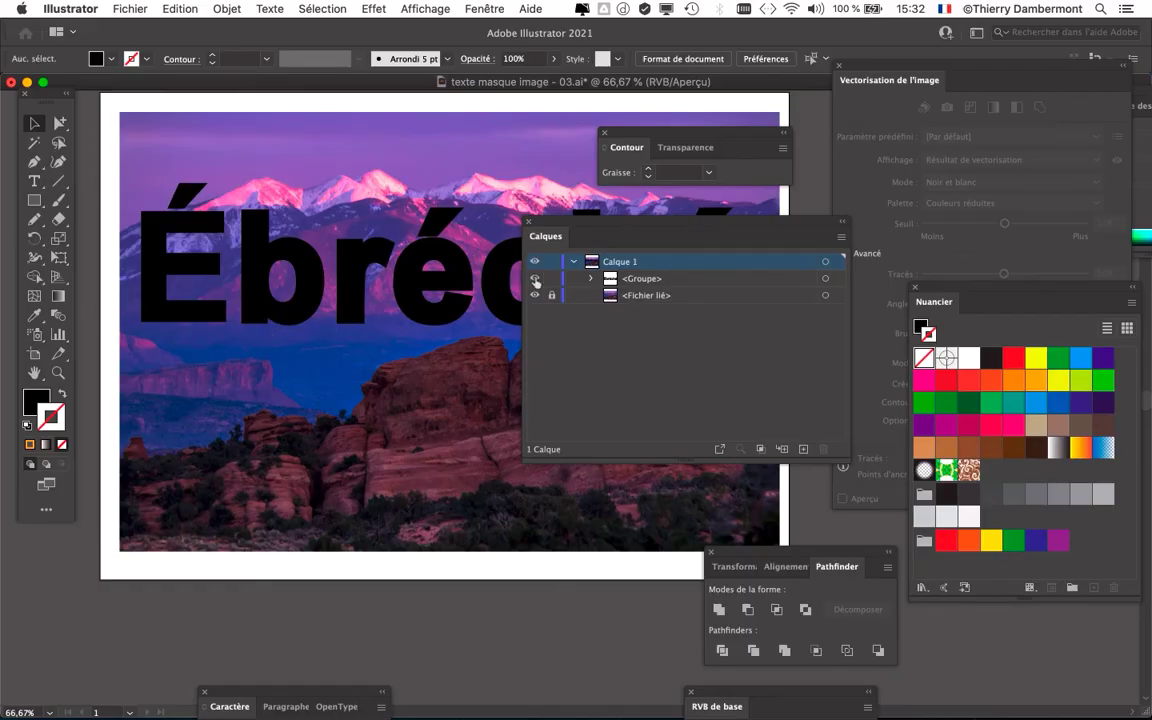
Revert texte masque image - 03.ai to its last saved version, discarding current changes
drag(546, 236, 609, 387)
click(122, 8)
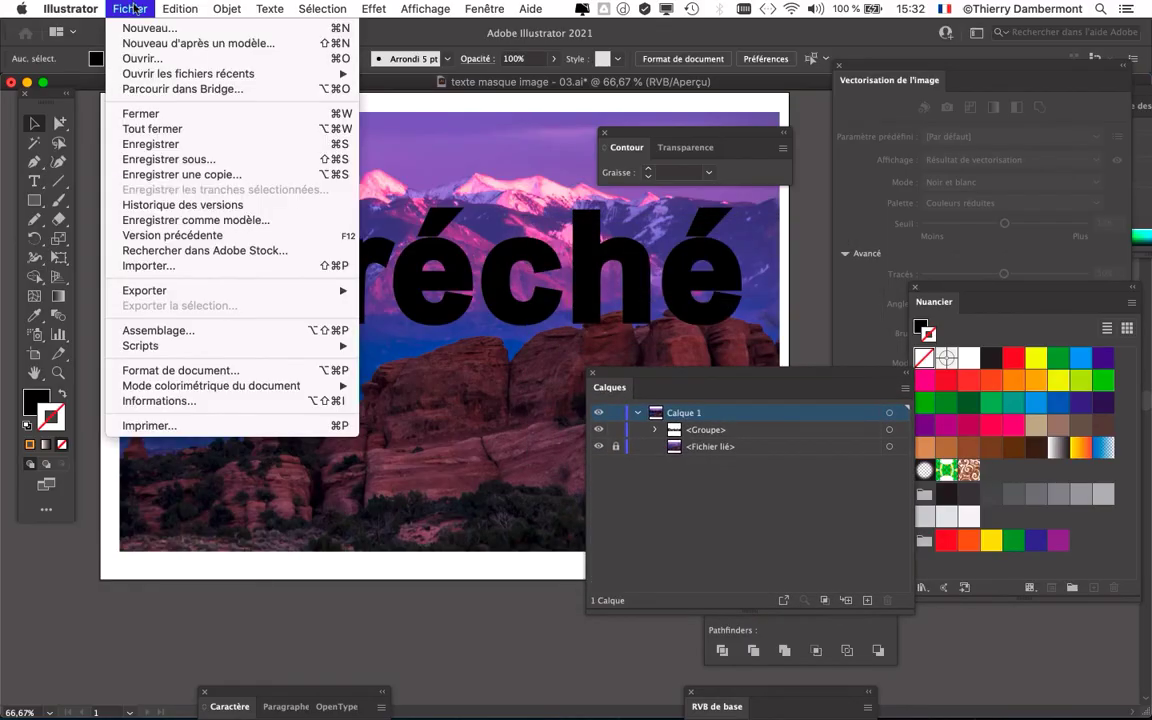
click(193, 234)
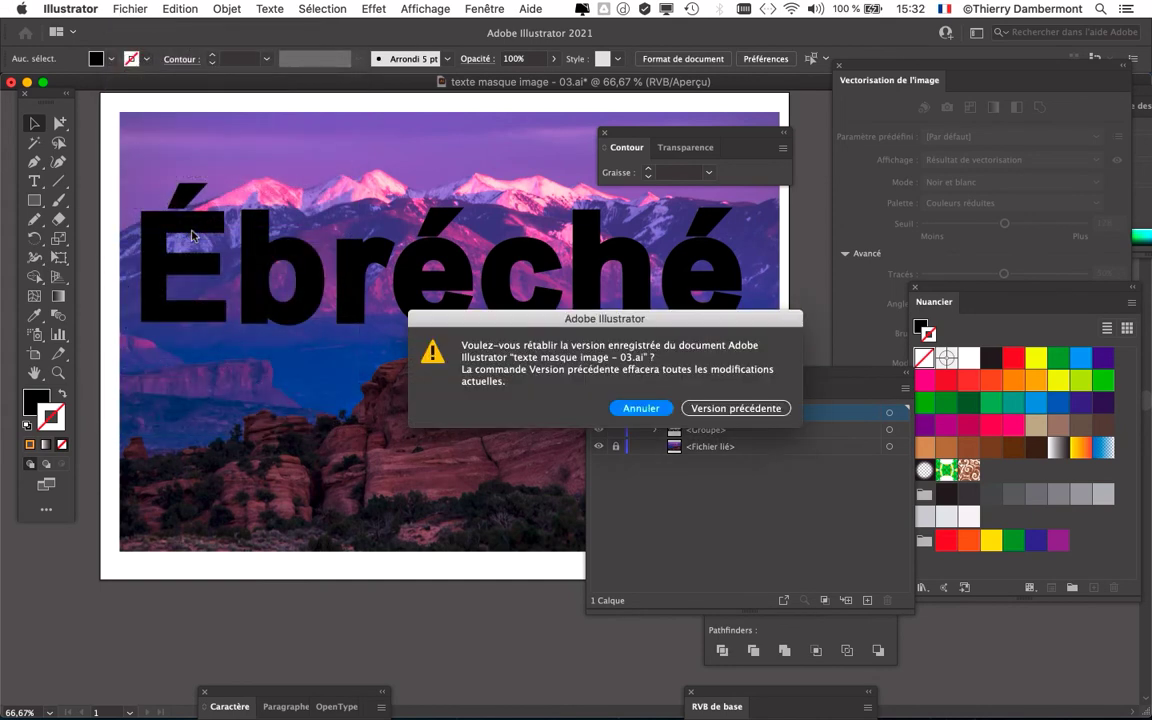
click(711, 407)
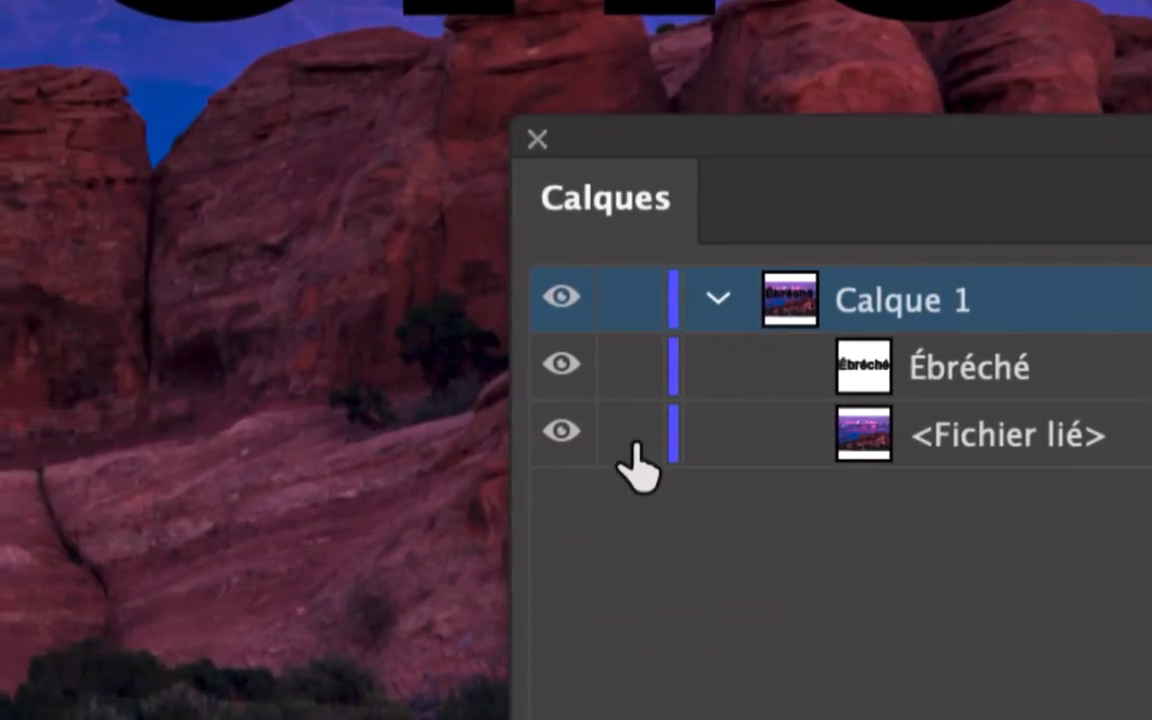
Lock the linked mountain photo layer and target the Ébréché text layer
click(636, 445)
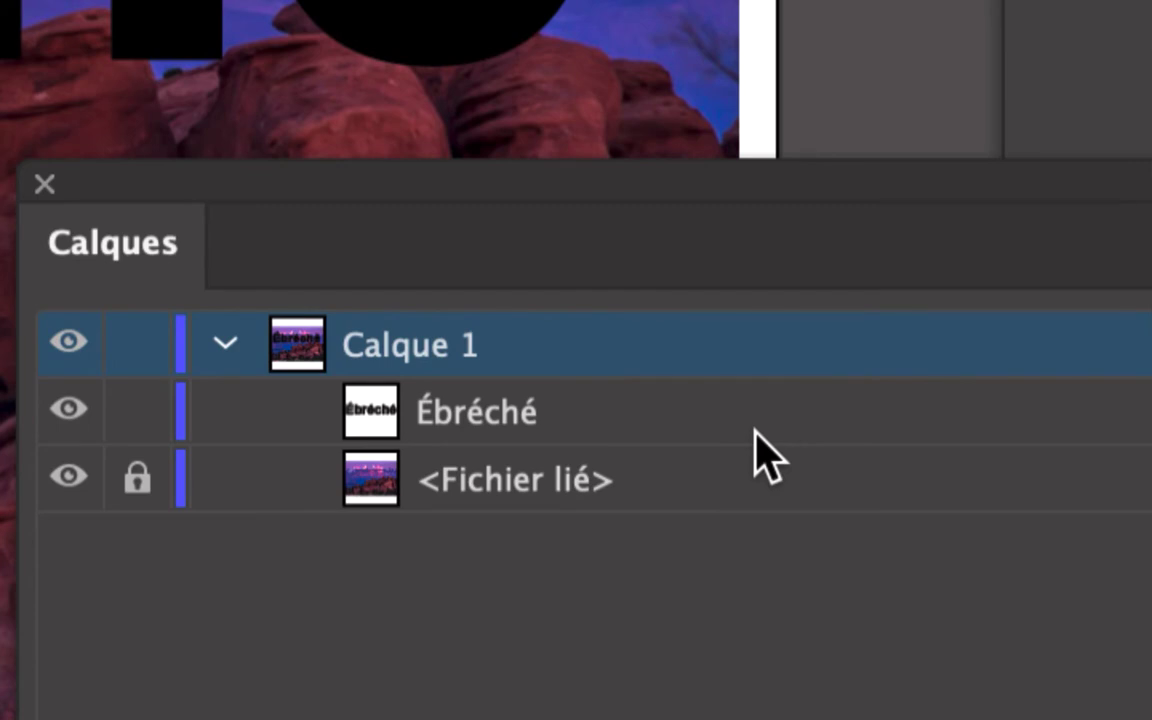
click(752, 432)
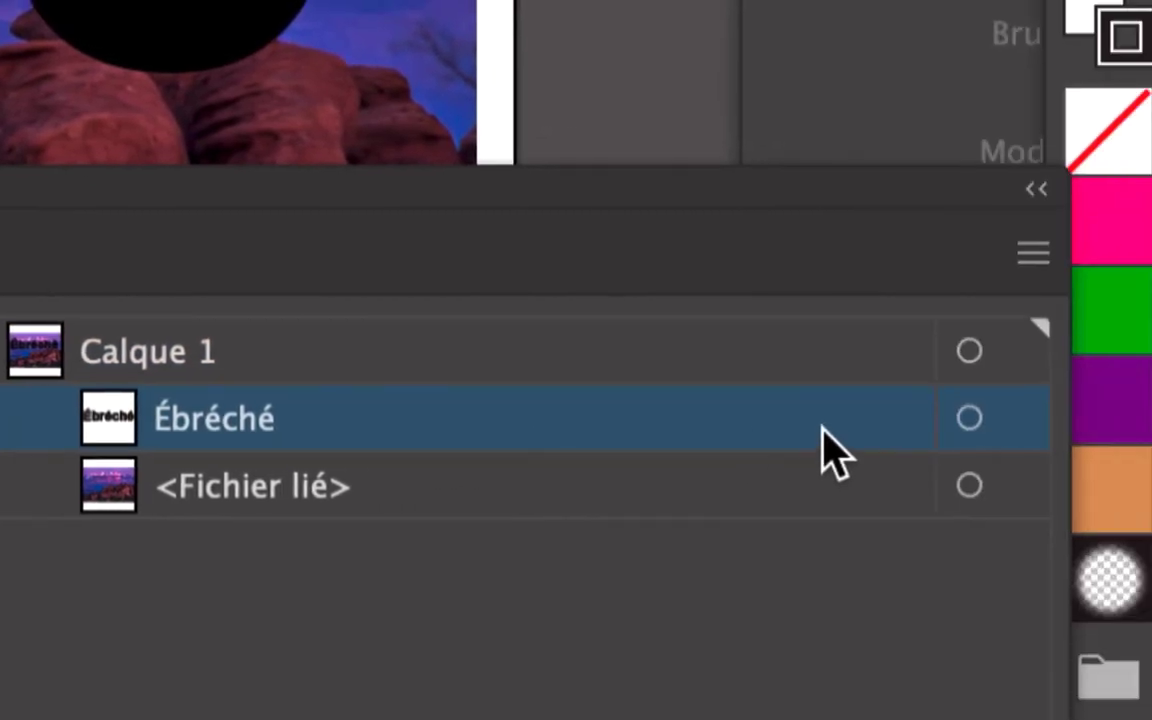
click(857, 426)
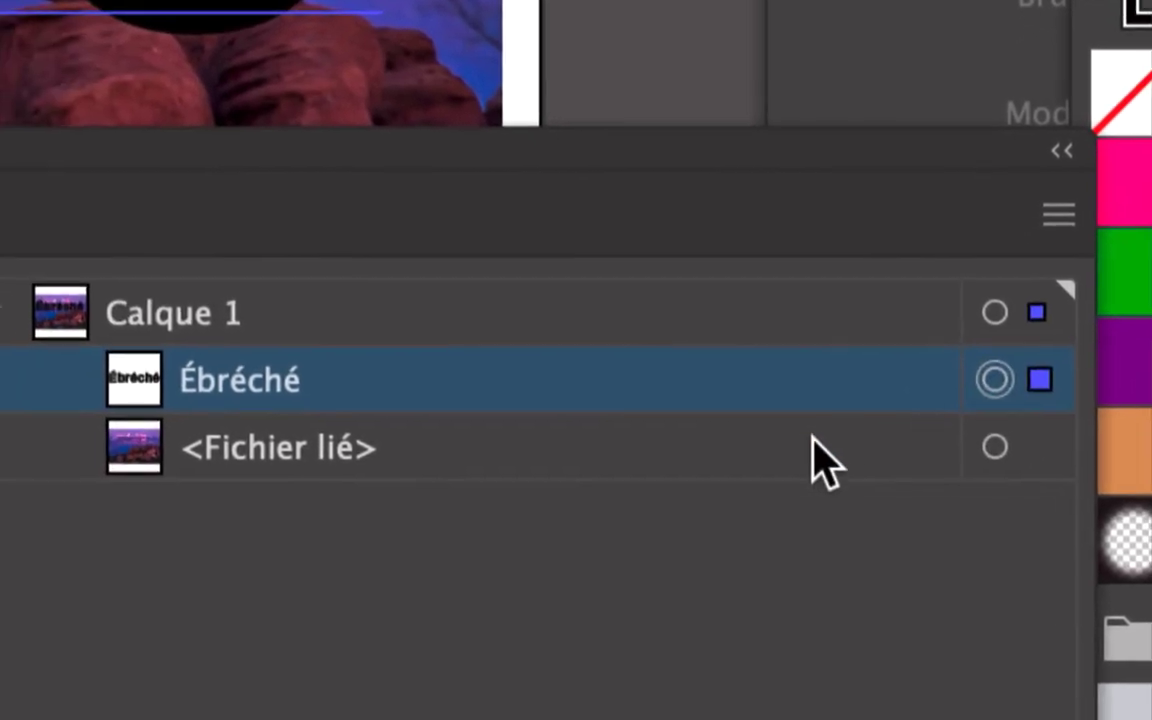
click(675, 500)
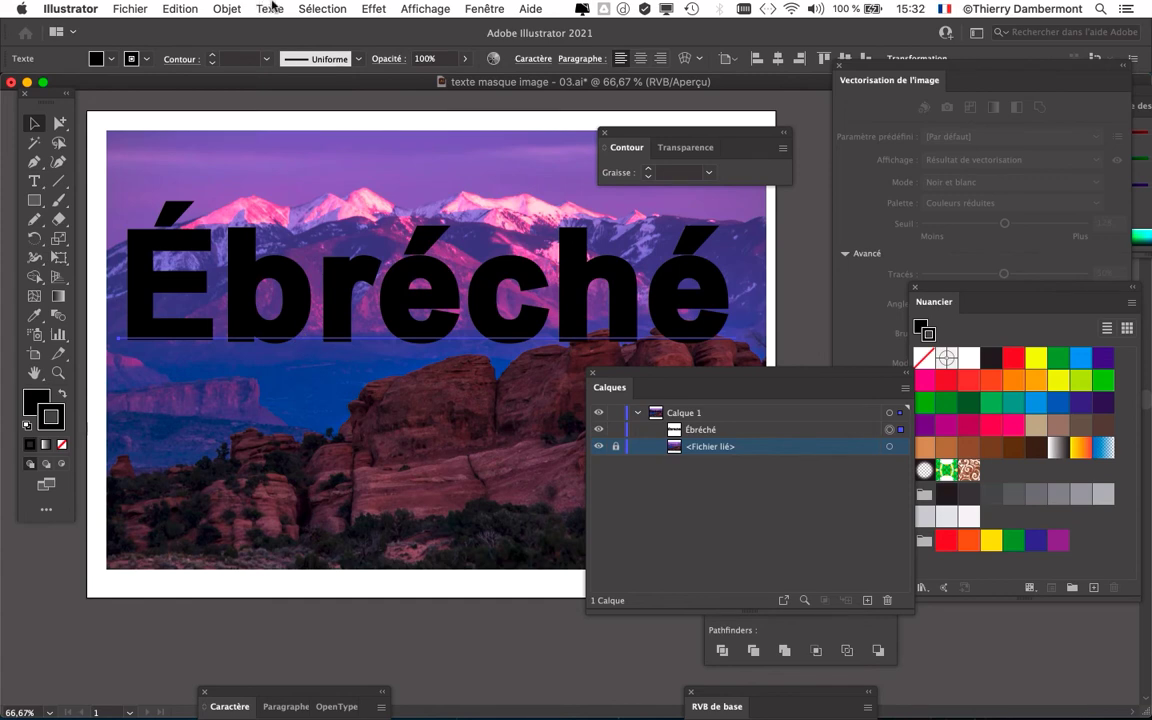
Rasterize the Ébréché text and close the floating Layers and Stroke panels
click(233, 9)
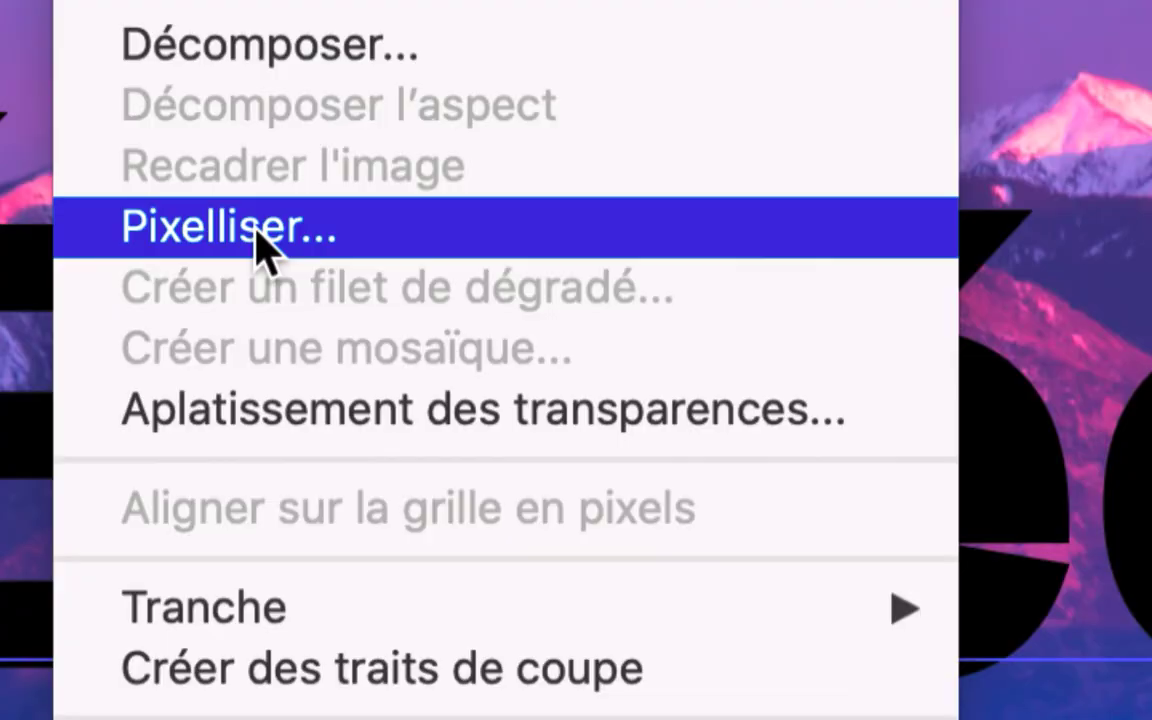
click(263, 240)
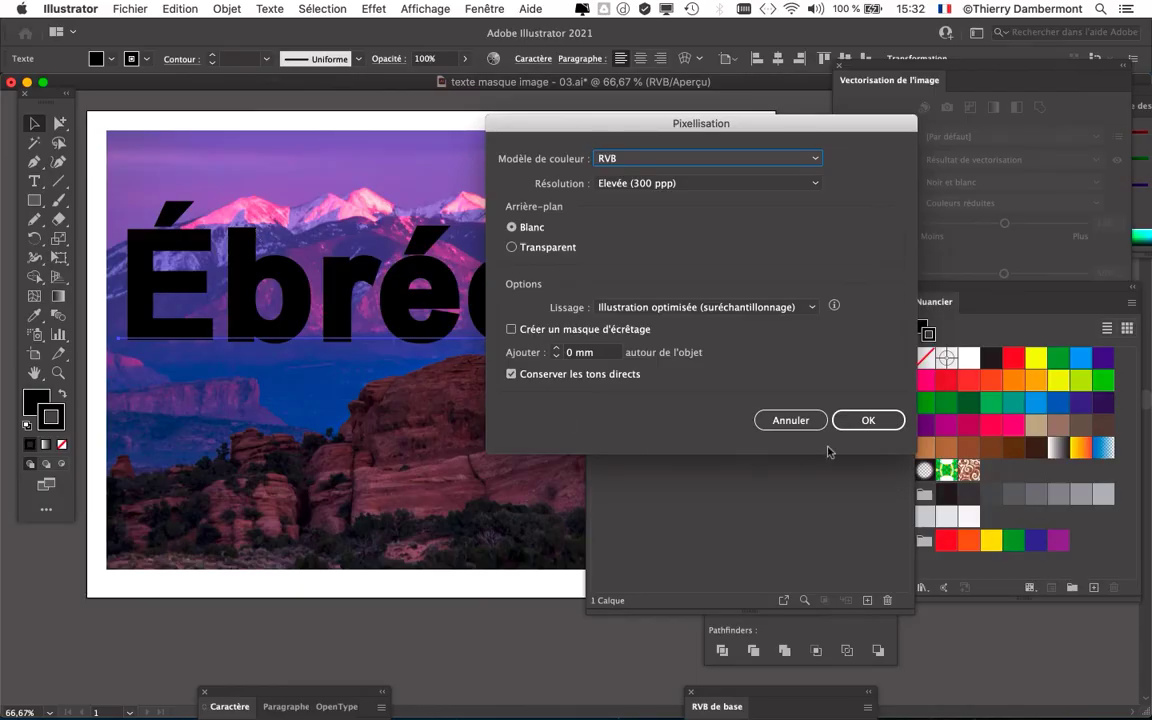
click(868, 420)
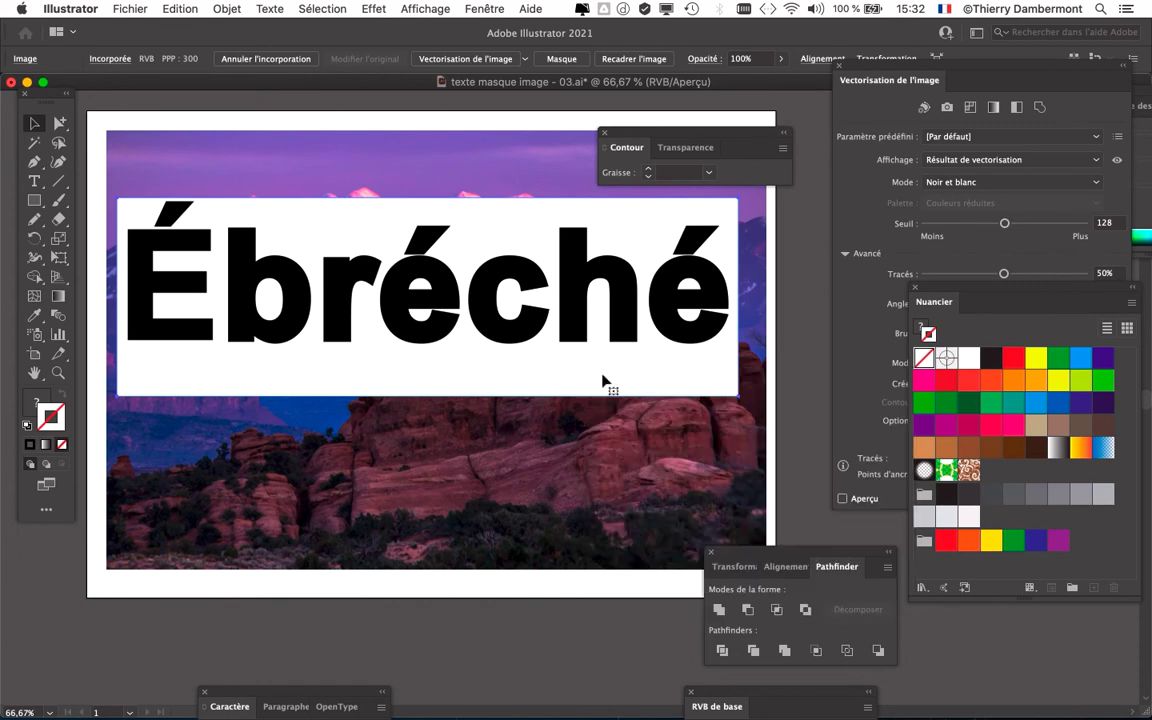
click(592, 372)
click(604, 132)
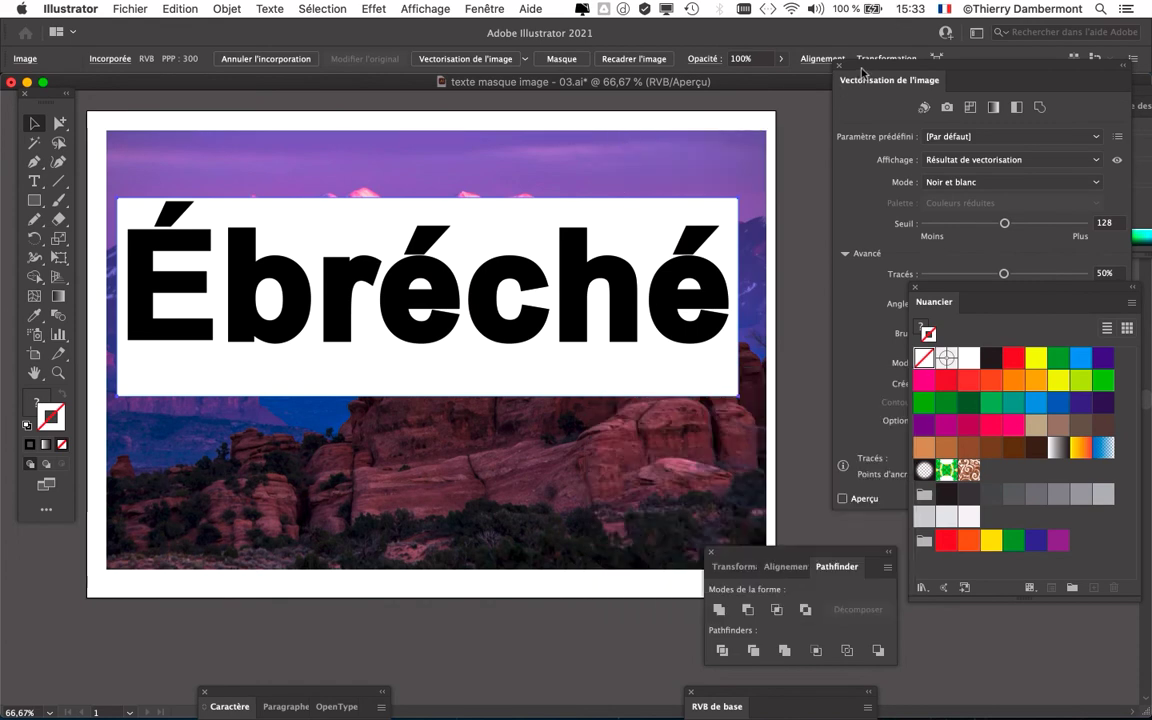
Image-trace the rasterized lettering in black and white with preview on and white ignored
drag(865, 70, 728, 114)
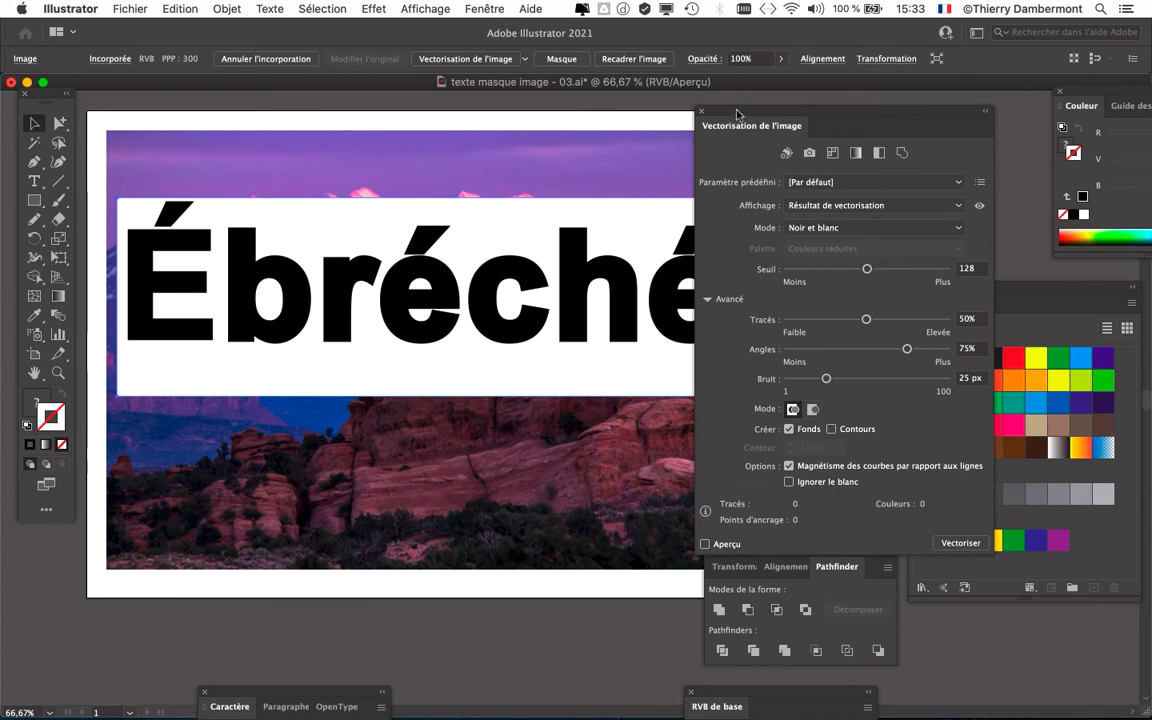
mouse_move(728, 114)
mouse_down()
mouse_move(948, 117)
mouse_move(905, 118)
mouse_up()
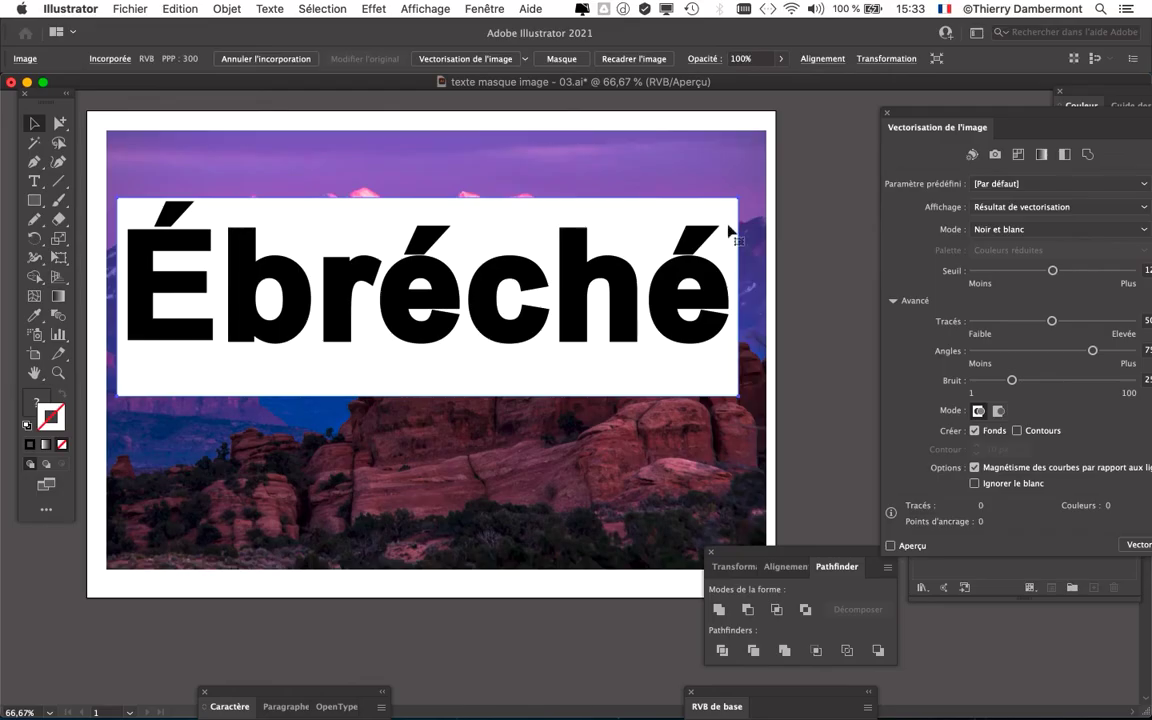
drag(918, 110, 798, 83)
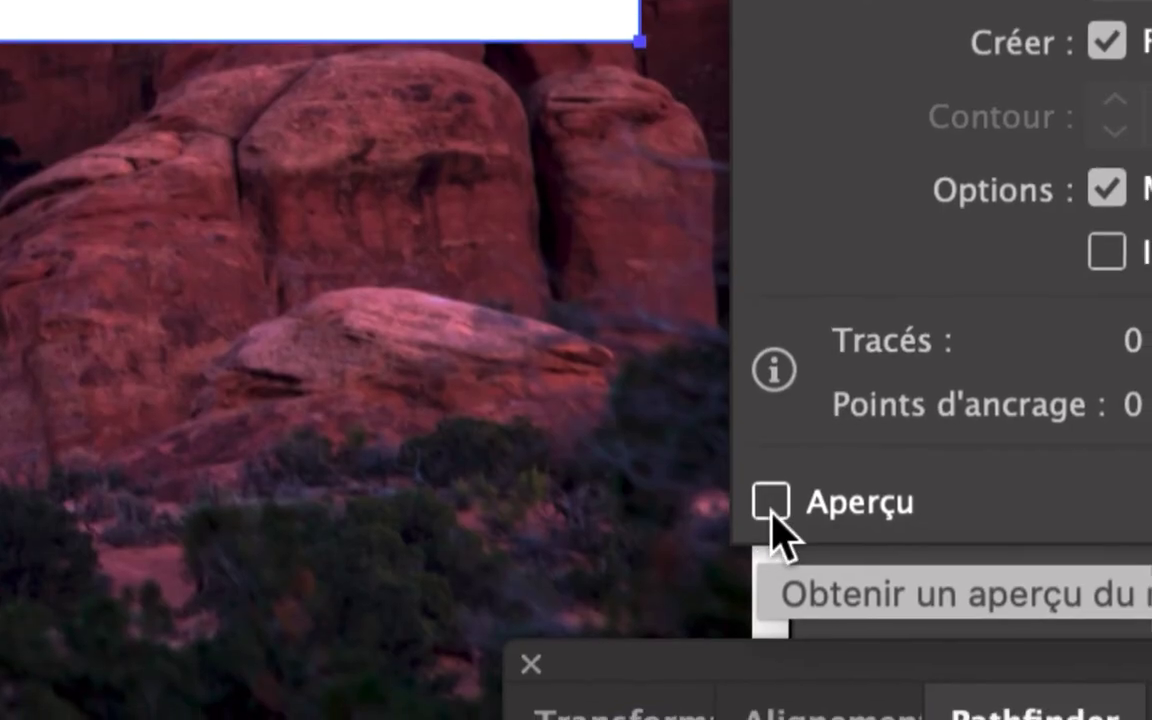
click(770, 515)
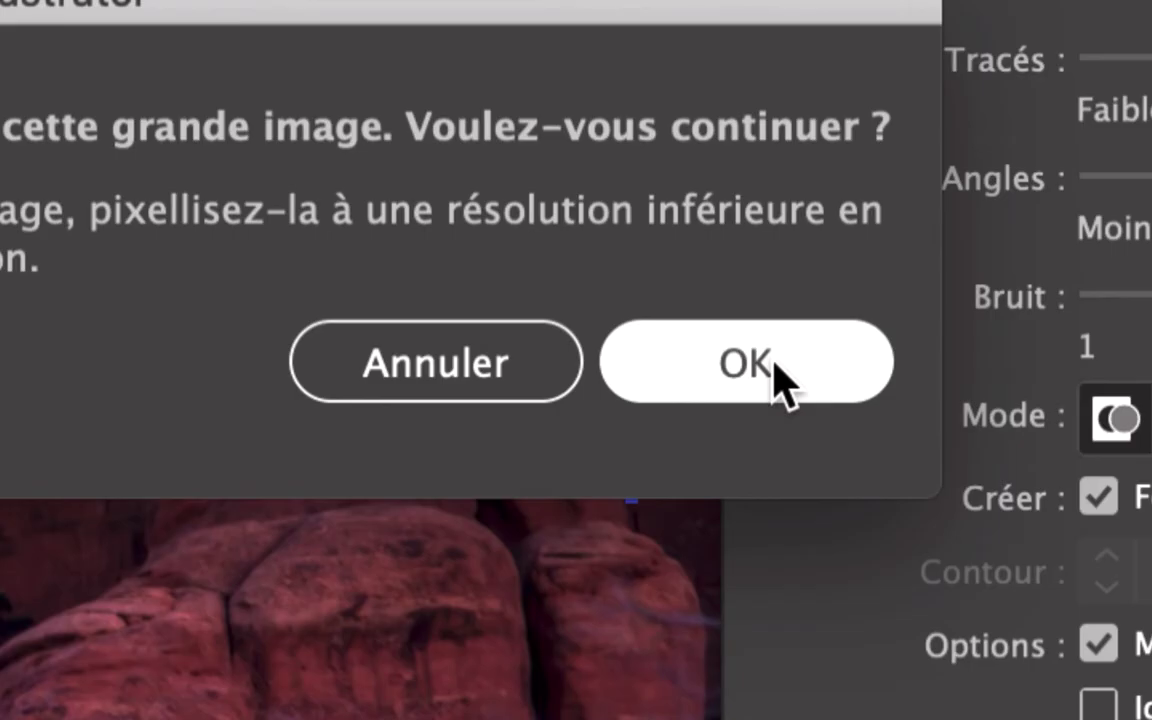
click(774, 364)
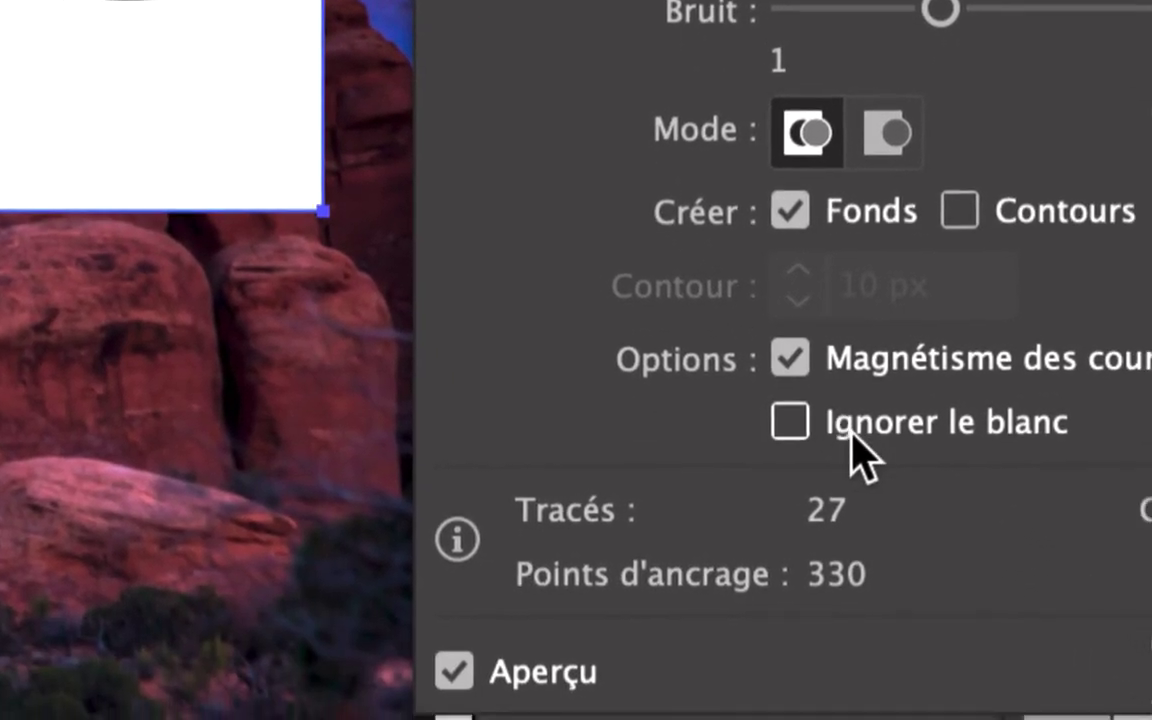
click(851, 432)
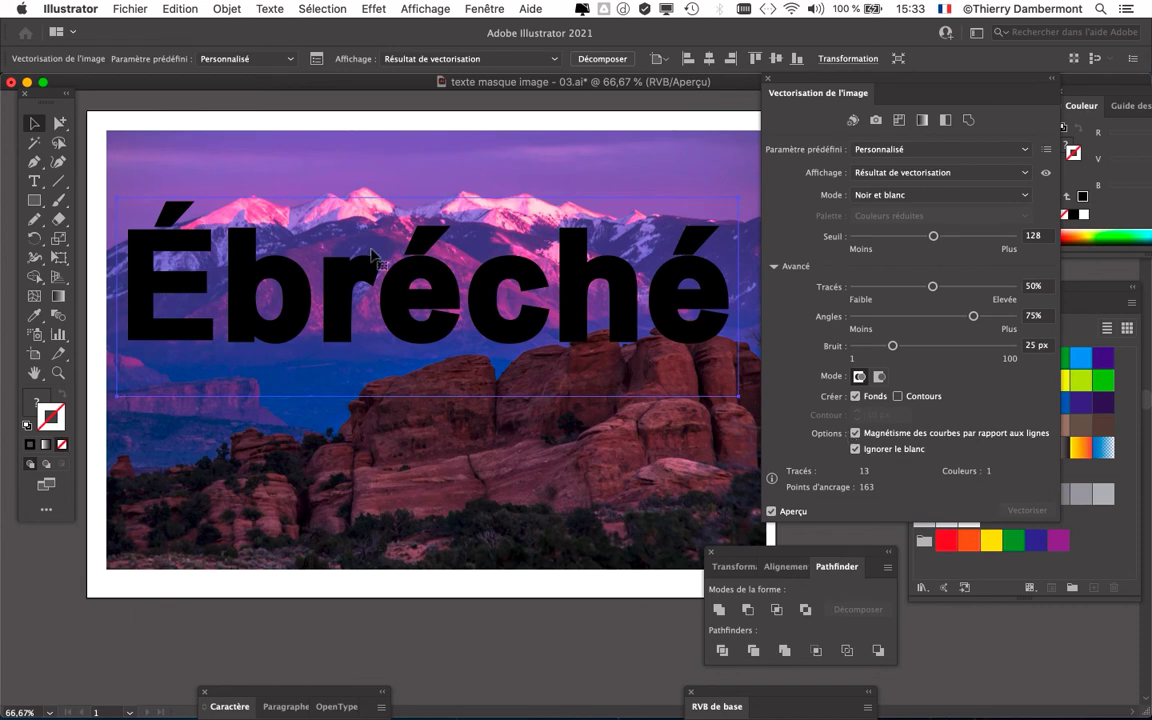
click(214, 8)
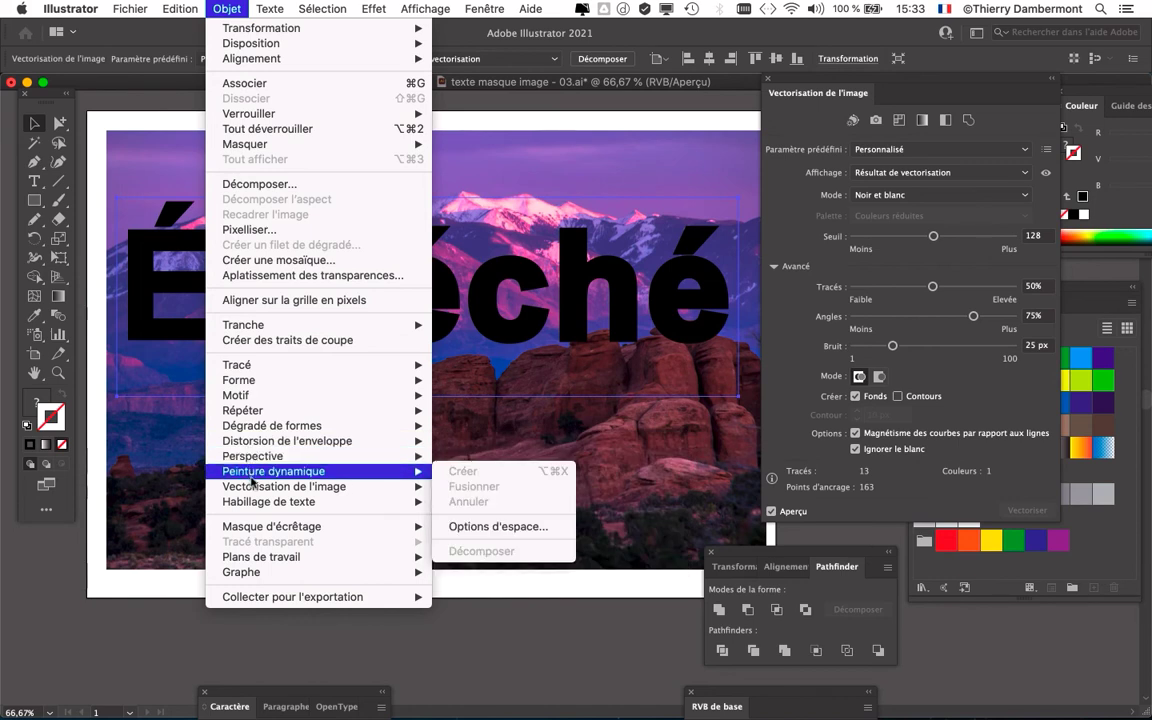
mouse_move(284, 486)
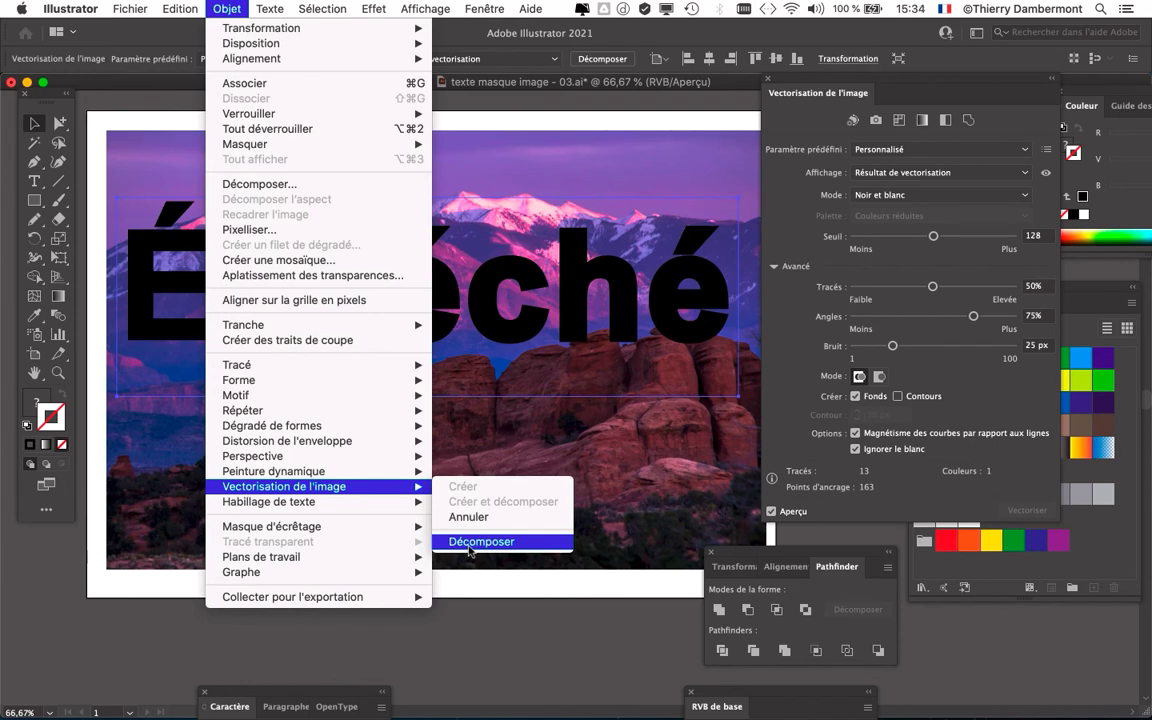
Expand the Ébréché image trace into a group of vector paths and move the Vectorisation panel aside
click(469, 544)
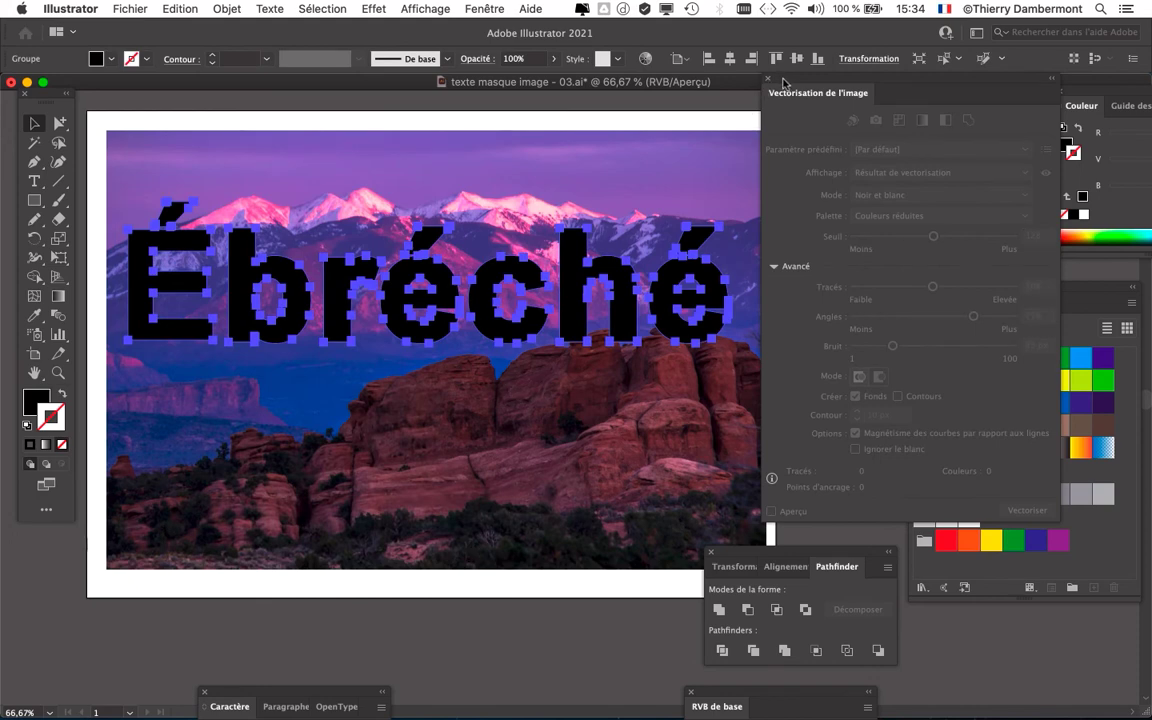
drag(785, 82, 830, 116)
scroll(540, 231, left, 1)
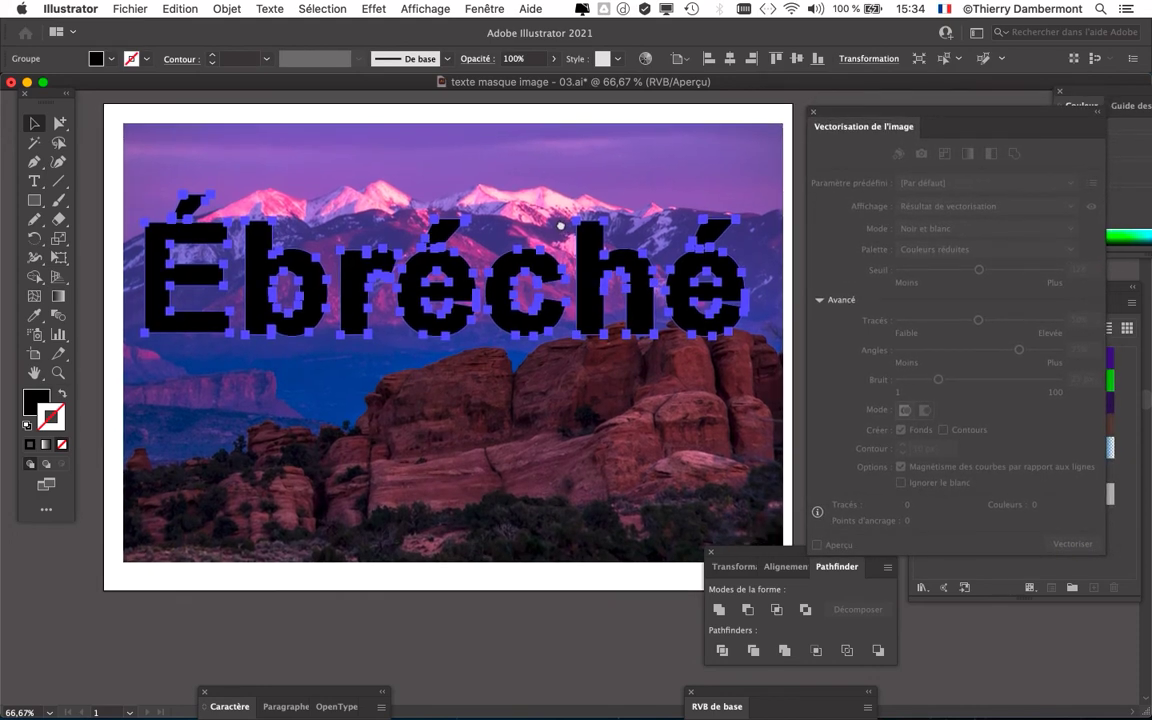
scroll(561, 226, down, 1)
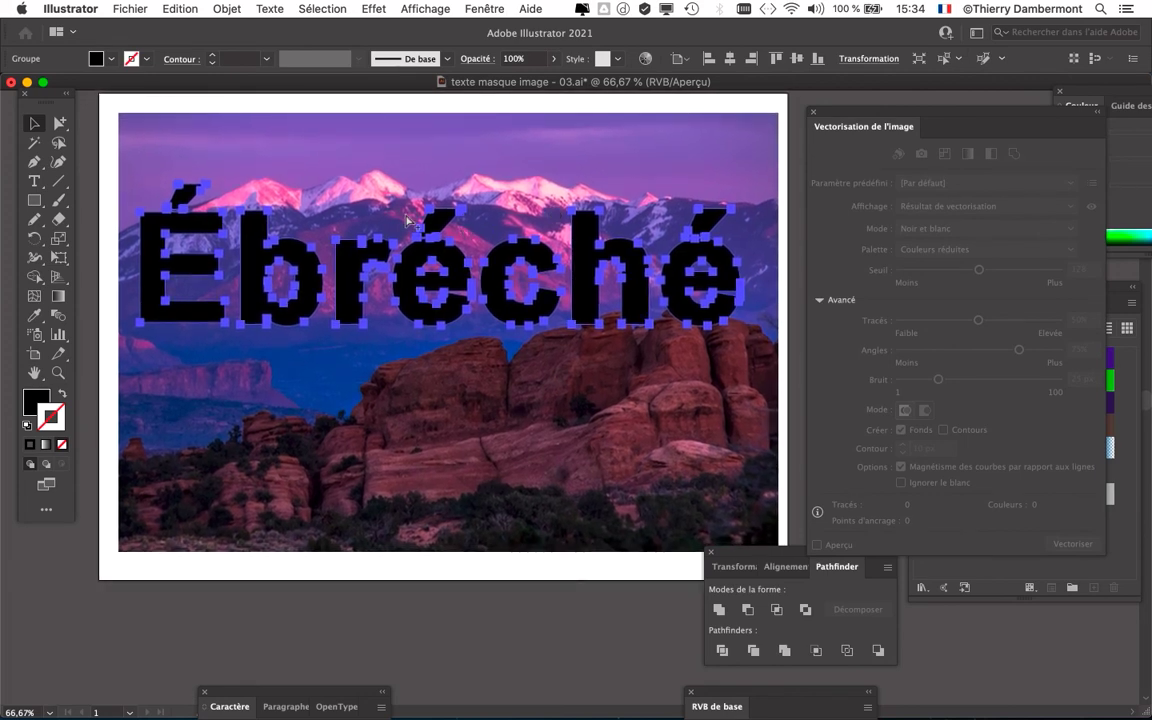
click(130, 8)
Save the document as texte masque image - 05.ai, accepting the default Illustrator options
click(198, 159)
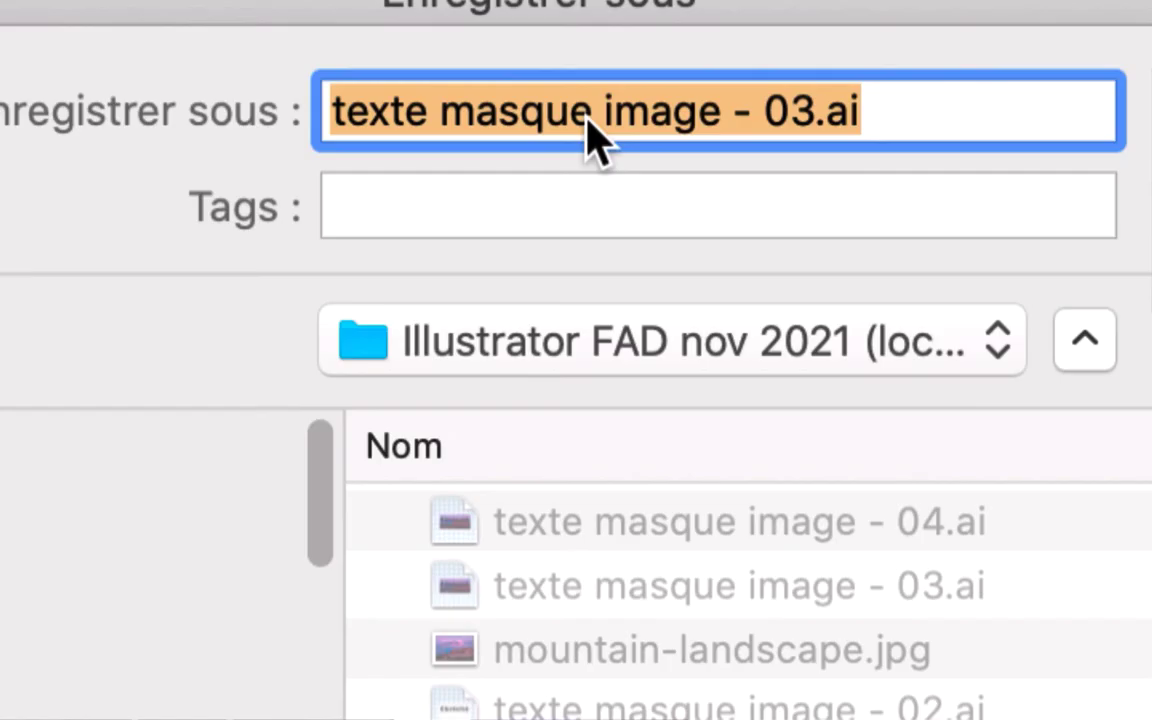
click(636, 121)
key(shift+Left)
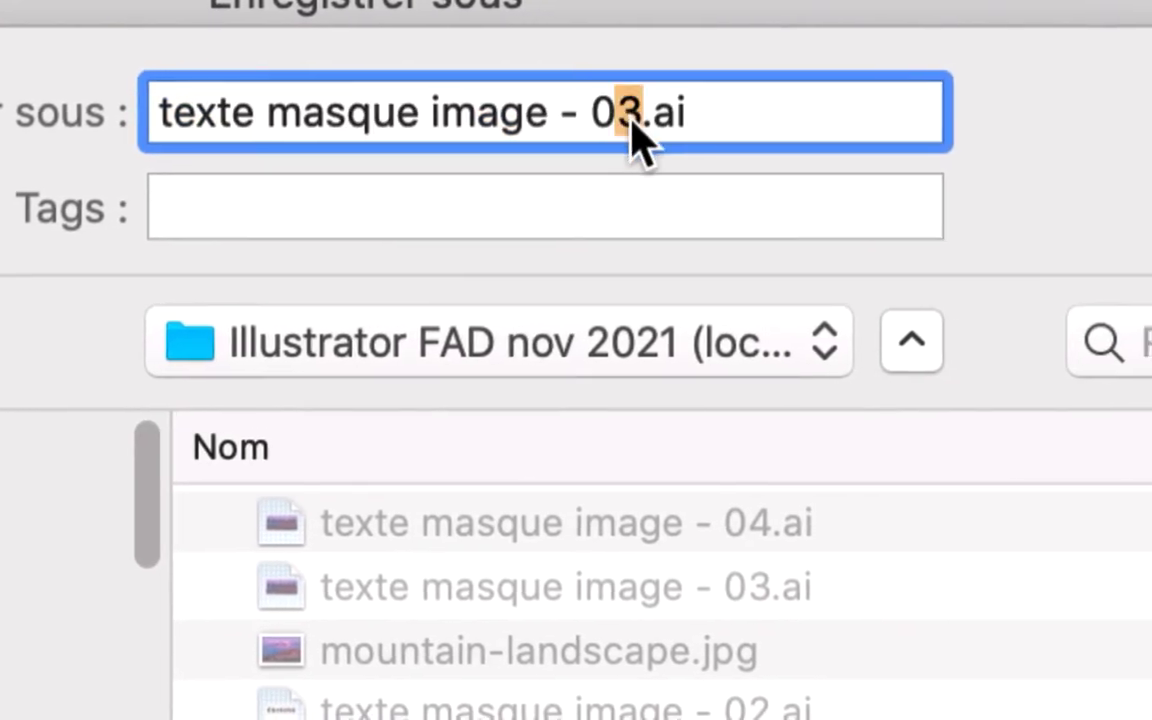
text(5)
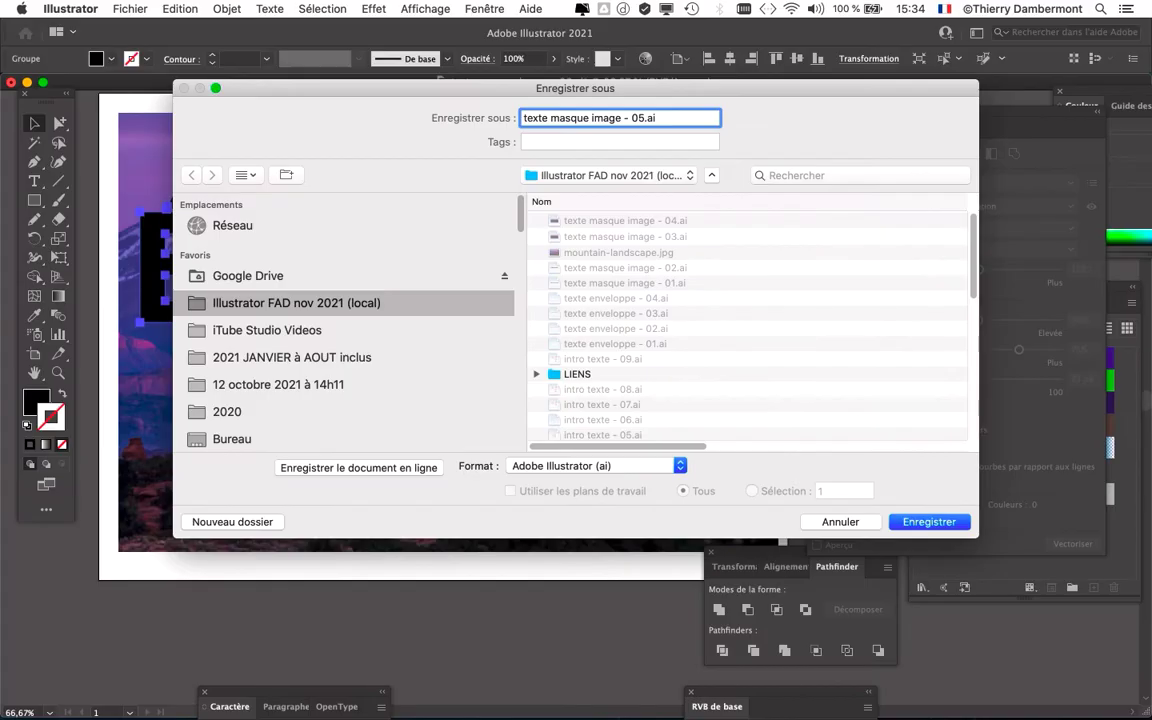
key(Return)
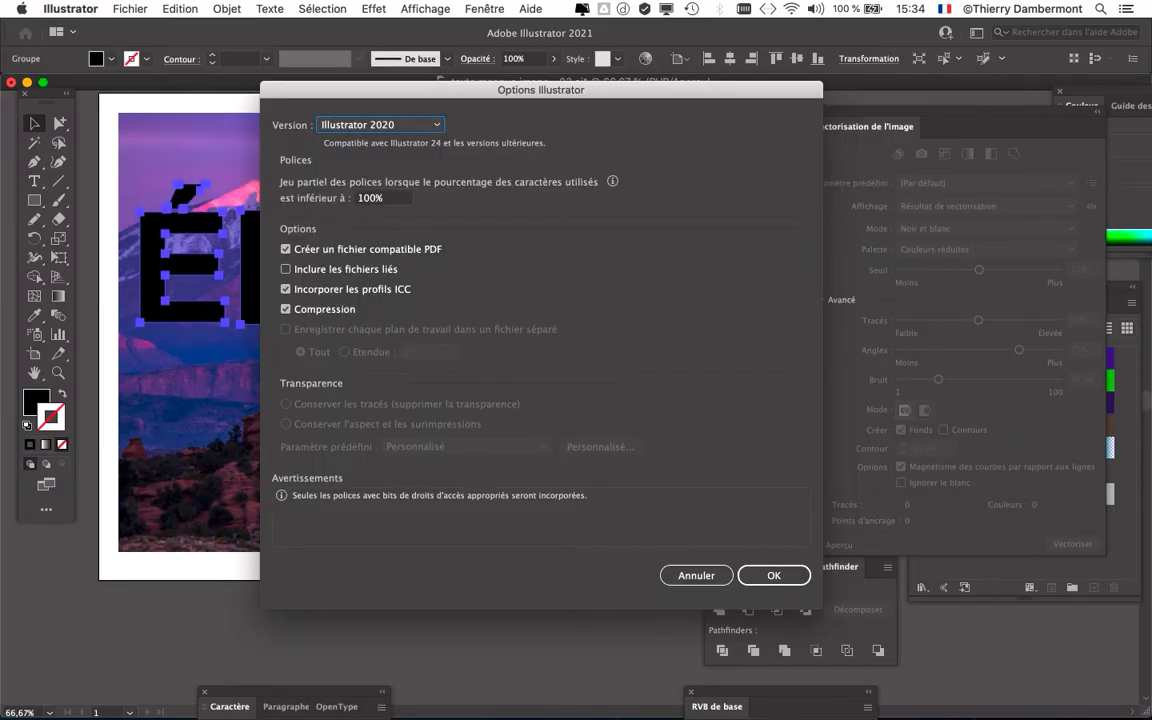
key(Return)
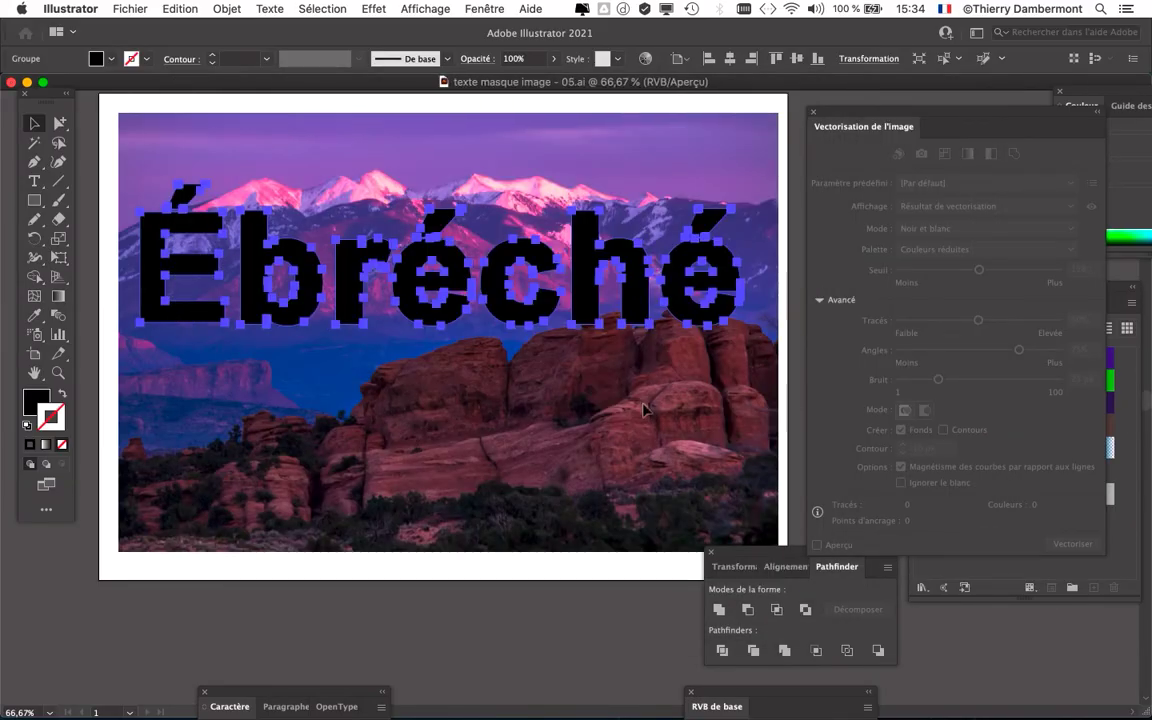
drag(841, 113, 955, 652)
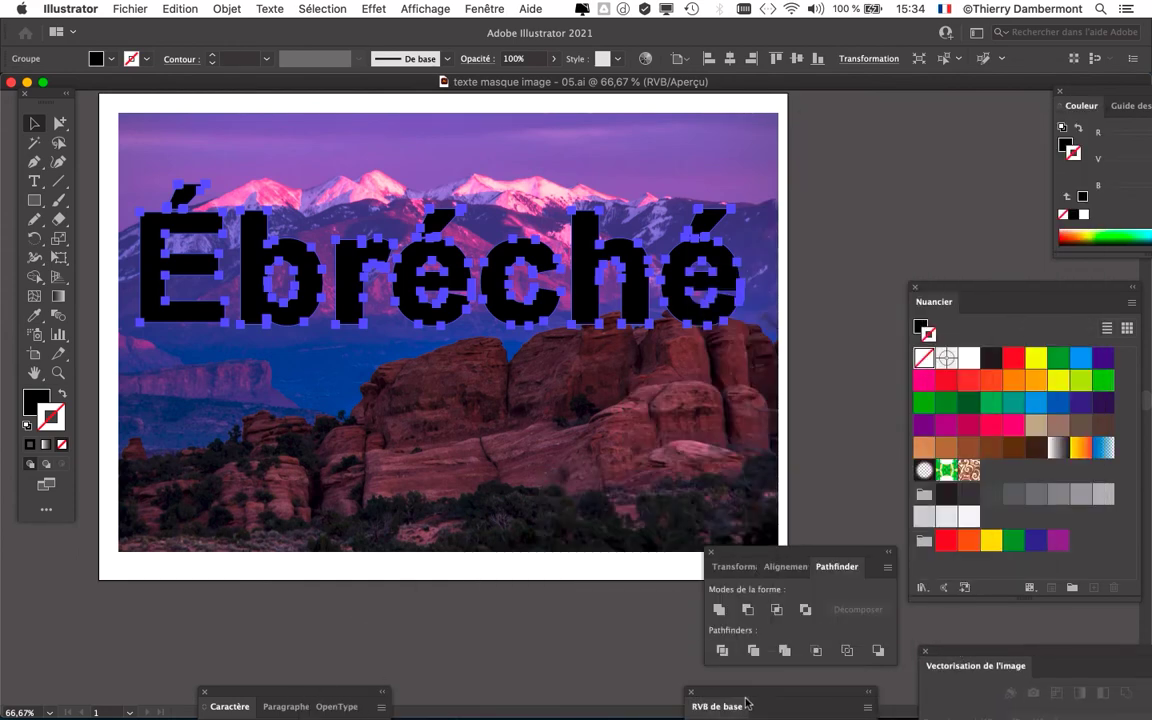
Show the Layers panel and expand the Ébréché letters group to list its paths
click(478, 8)
click(578, 306)
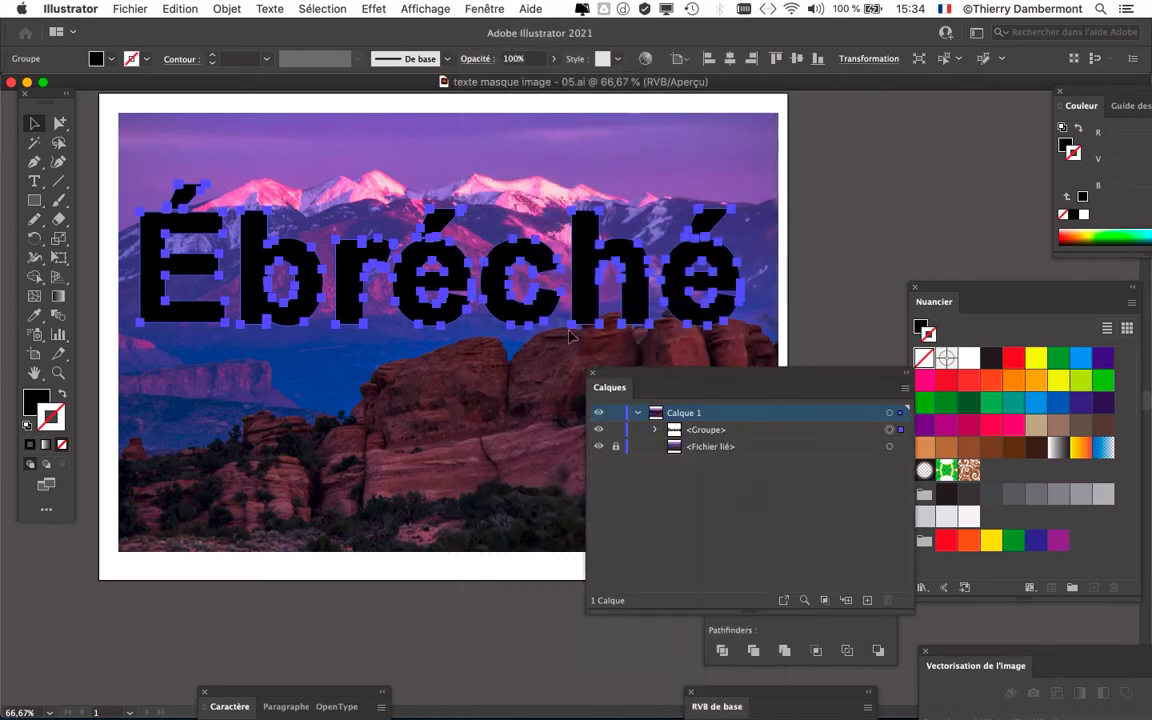
mouse_move(614, 378)
mouse_down()
mouse_move(515, 170)
mouse_move(553, 147)
mouse_up()
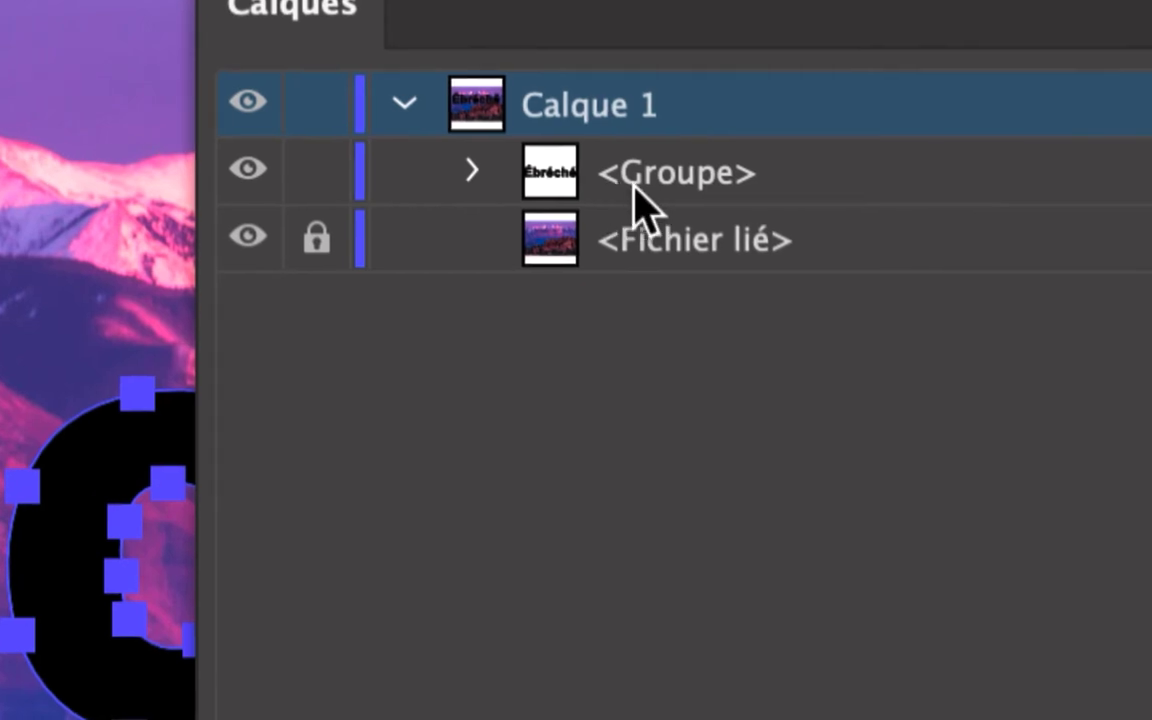
click(634, 188)
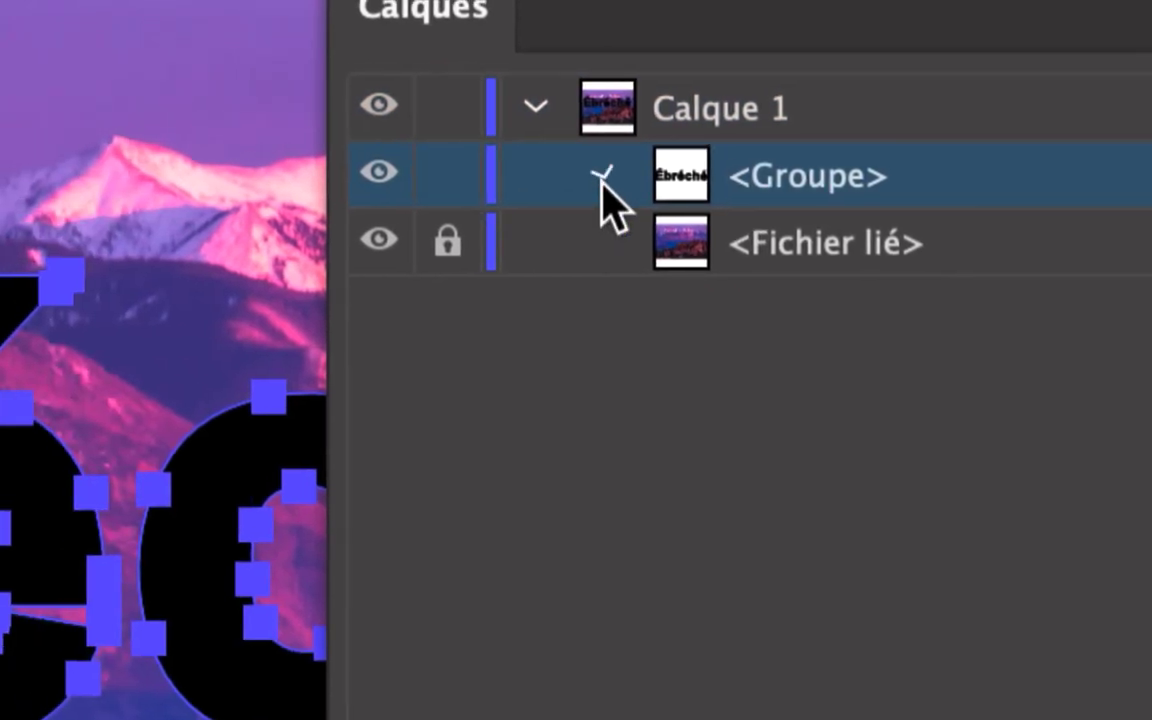
click(602, 178)
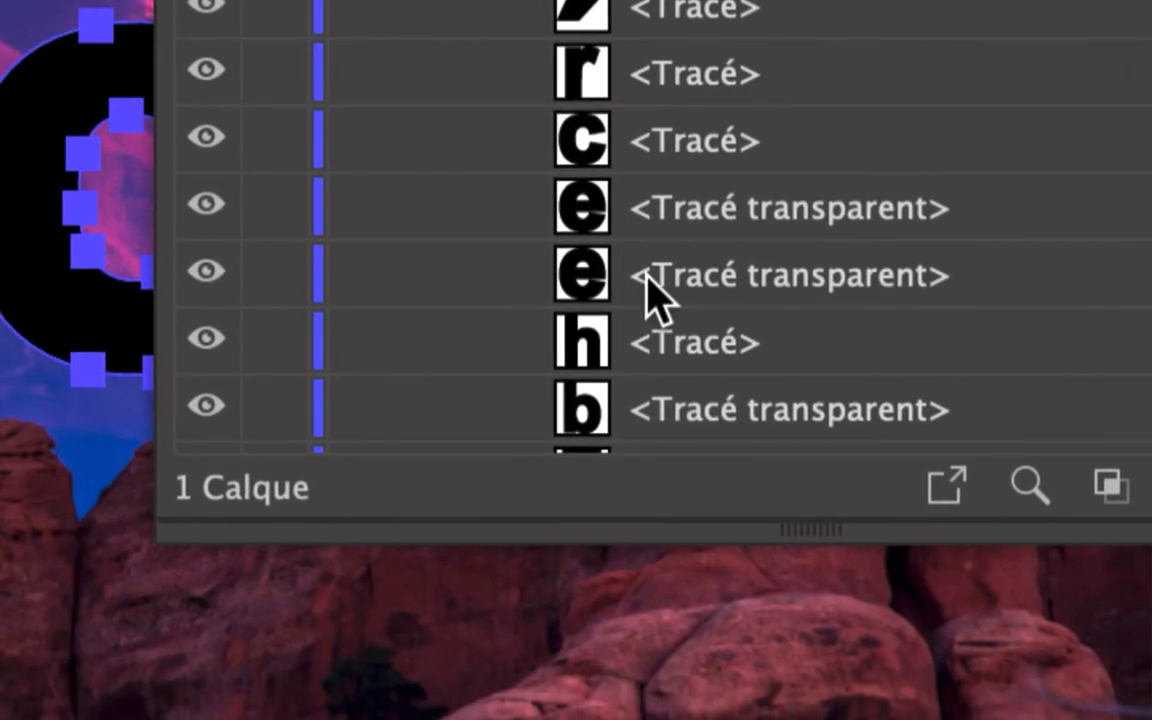
Resize and reposition the Layers panel, collapse the group and select the linked photo
drag(676, 327, 674, 373)
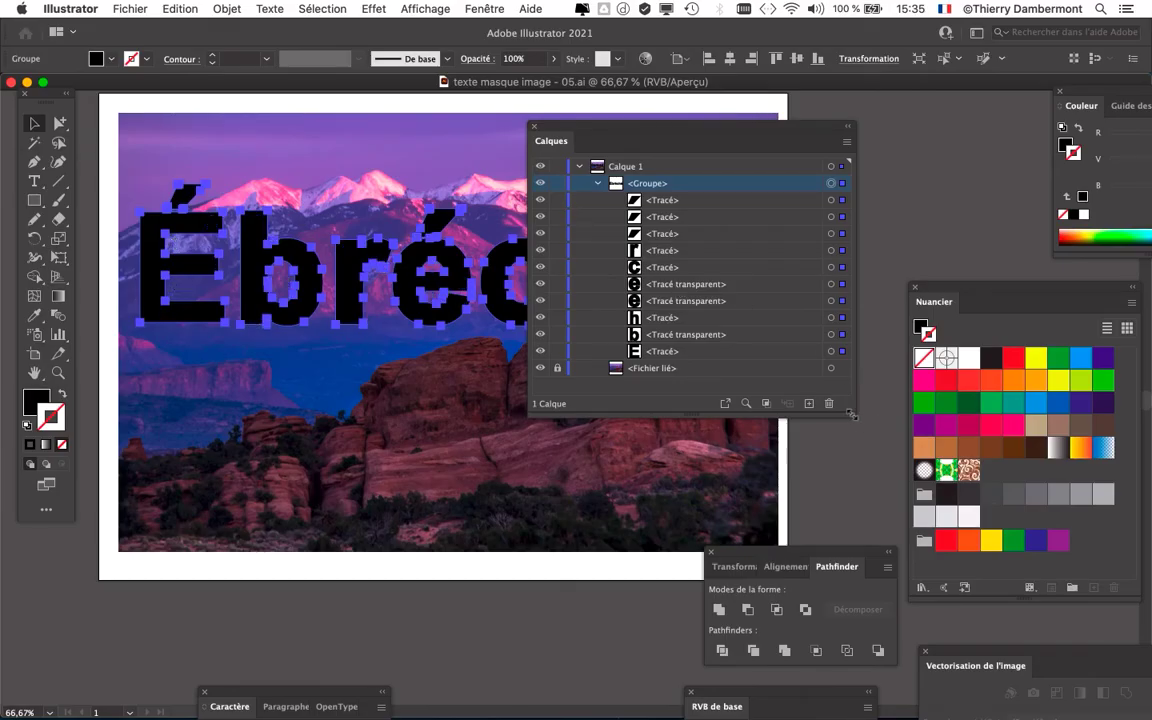
drag(851, 414, 745, 368)
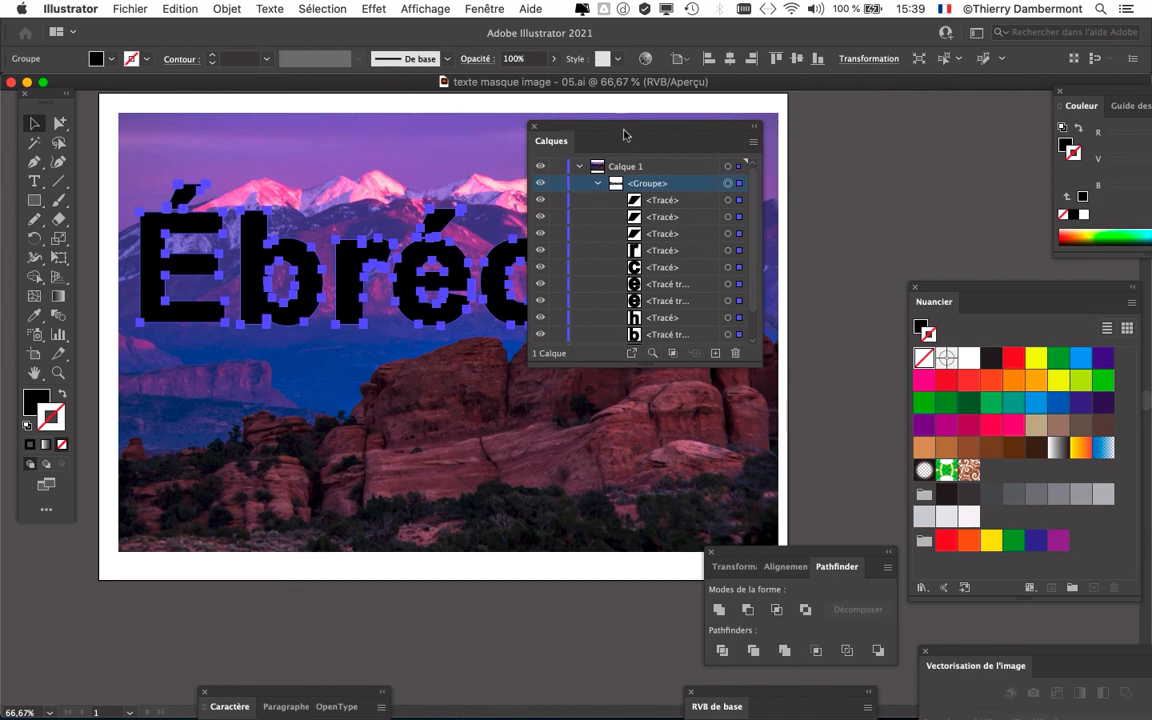
mouse_move(623, 134)
mouse_down()
mouse_move(897, 134)
mouse_move(860, 121)
mouse_move(797, 125)
mouse_up()
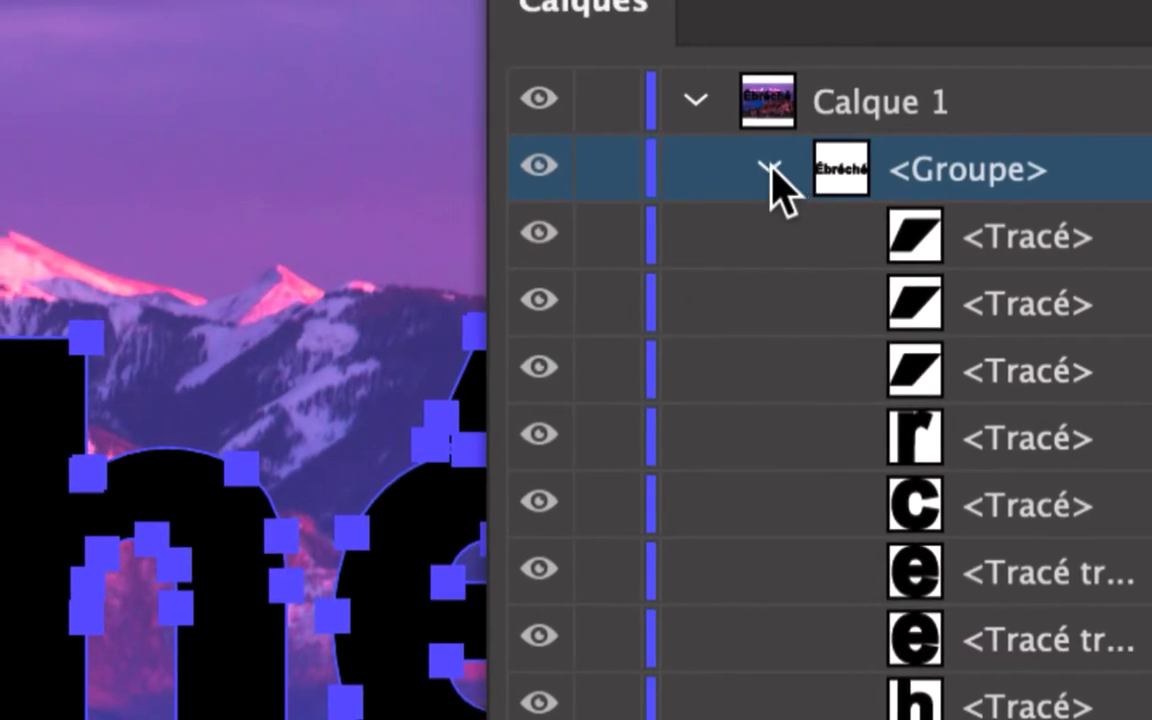
click(770, 168)
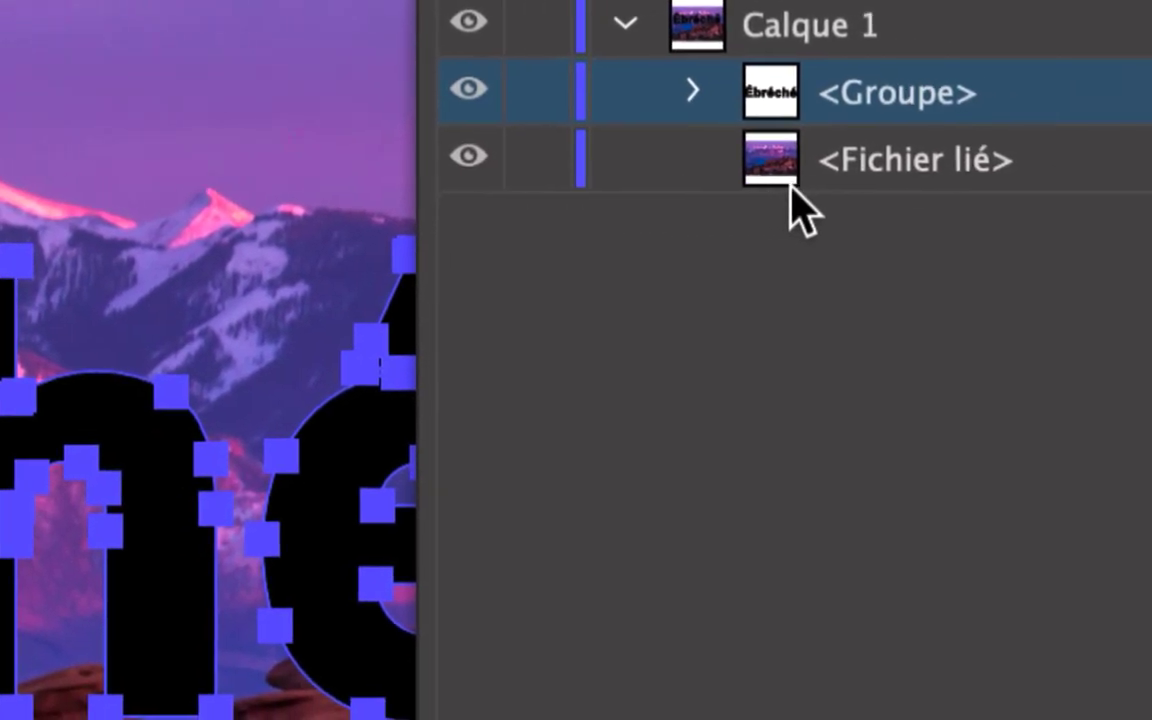
click(742, 175)
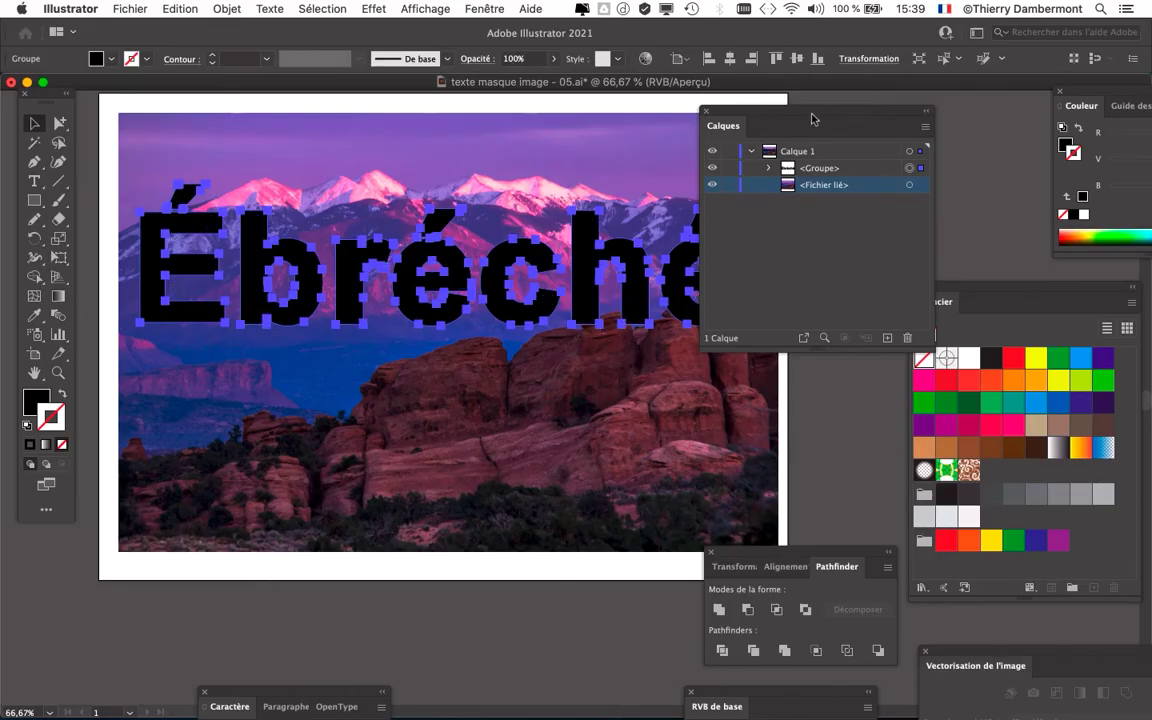
Zoom out to view the whole artboard and marquee-select the artwork
drag(797, 122, 915, 116)
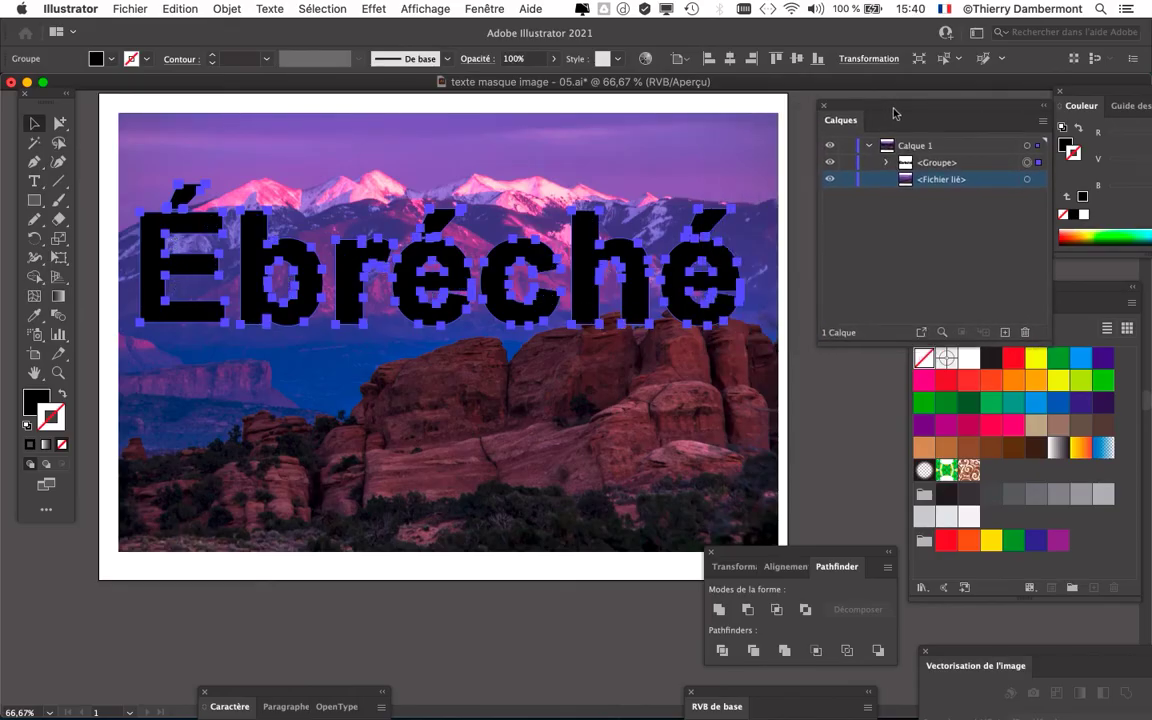
key(ctrl+minus)
scroll(556, 289, right, 3)
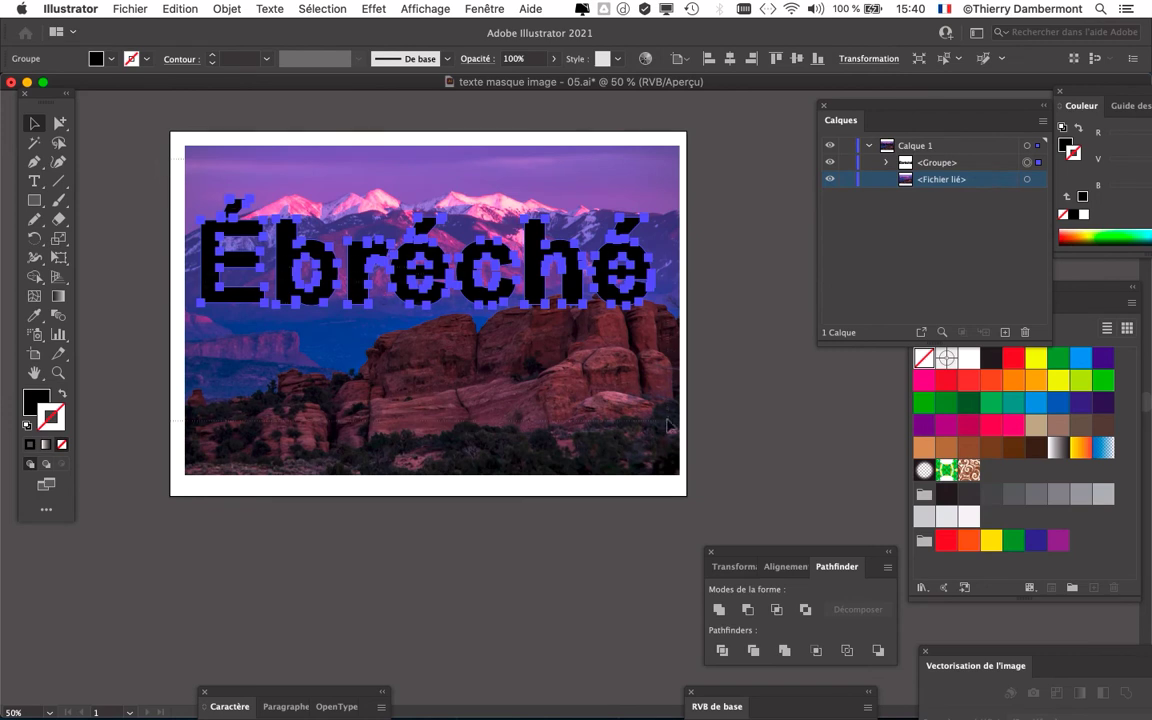
click(134, 151)
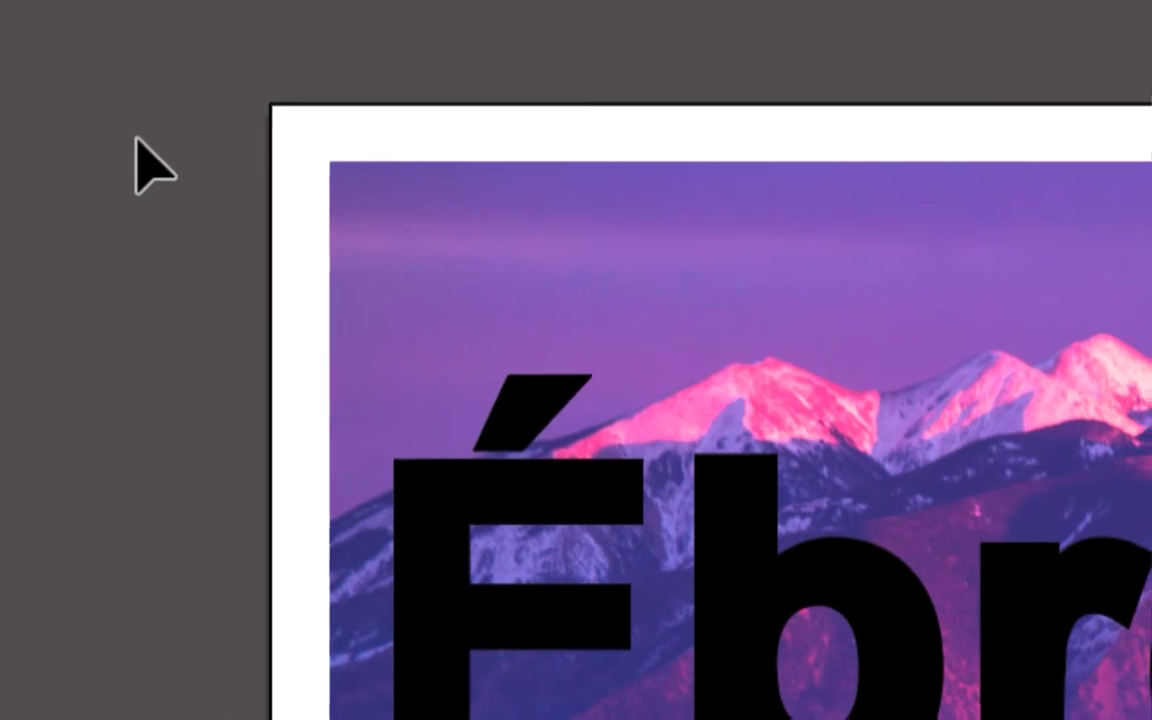
mouse_move(138, 145)
mouse_down()
mouse_move(240, 210)
mouse_move(597, 312)
mouse_up()
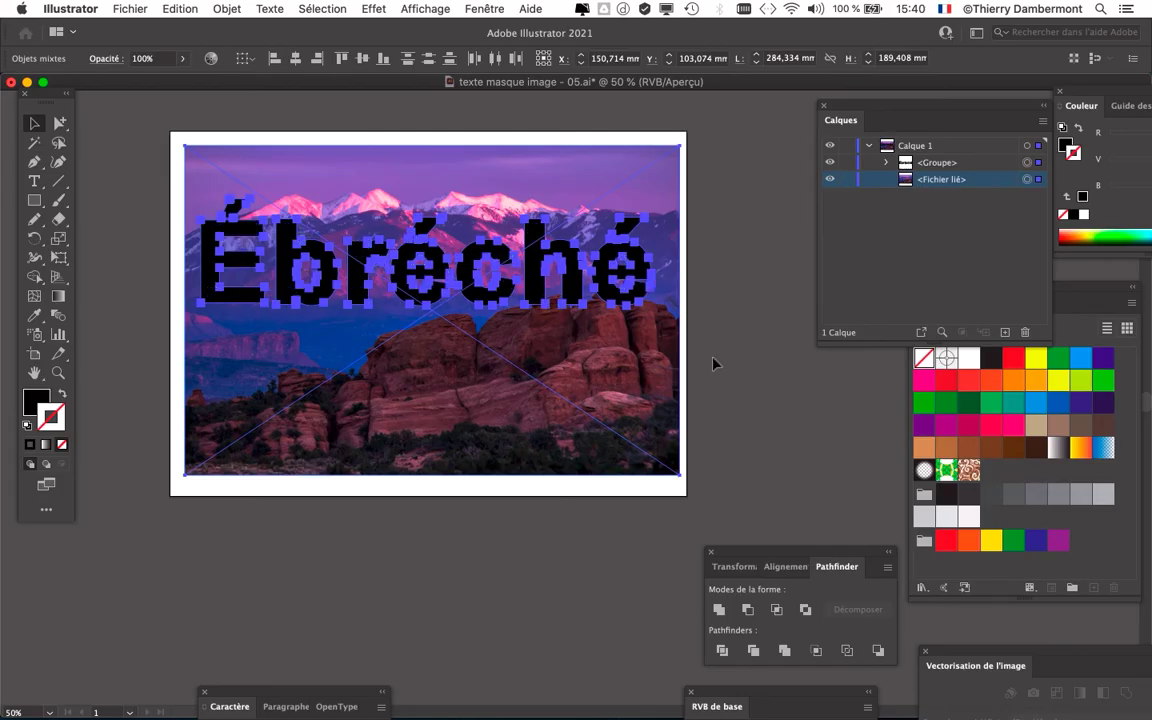
Select all artwork with Sélection > Tout and resize the Layers panel
click(325, 9)
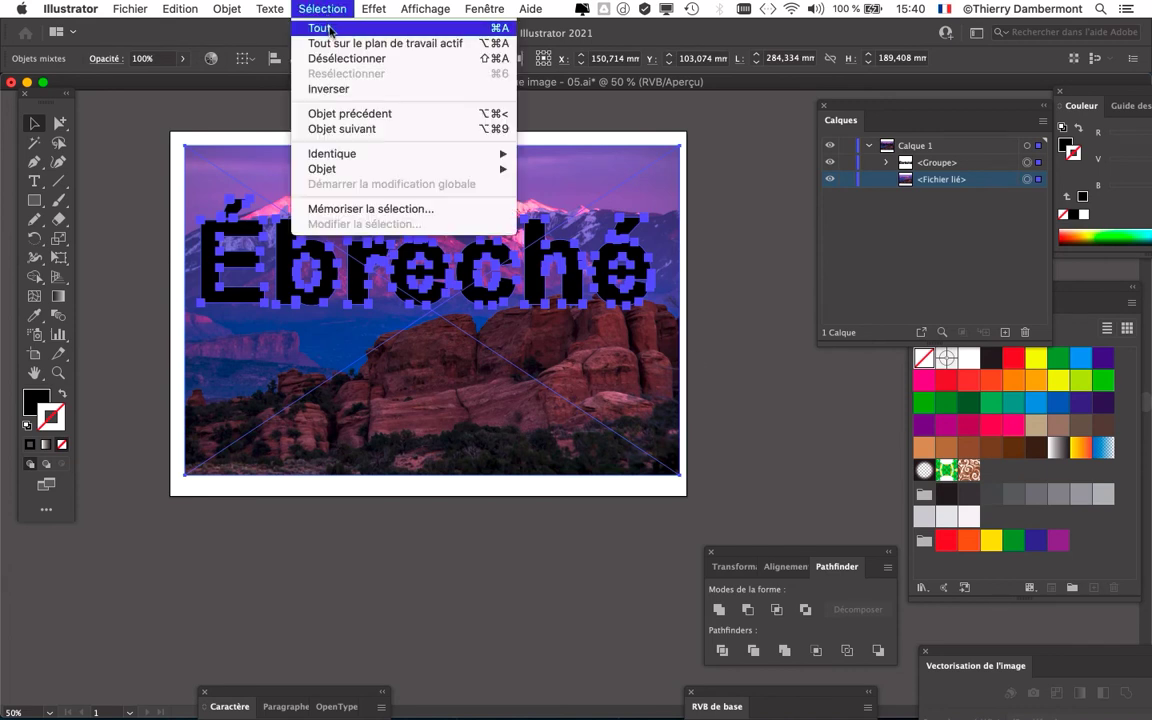
click(329, 29)
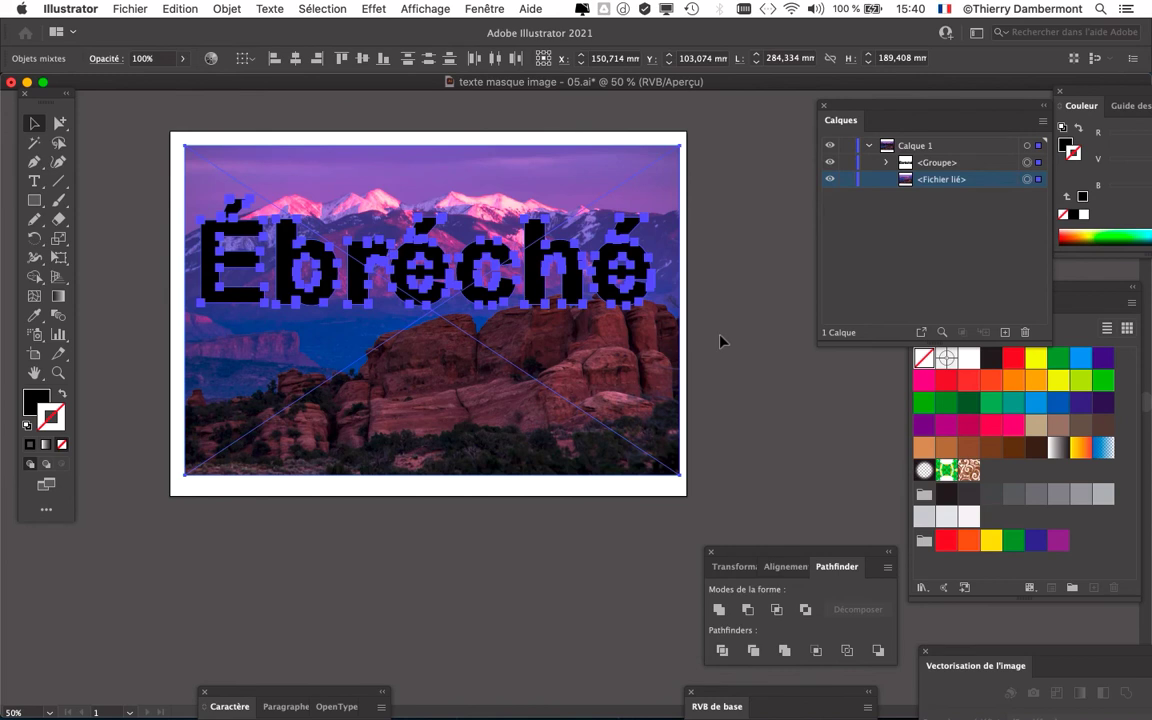
drag(840, 121, 740, 118)
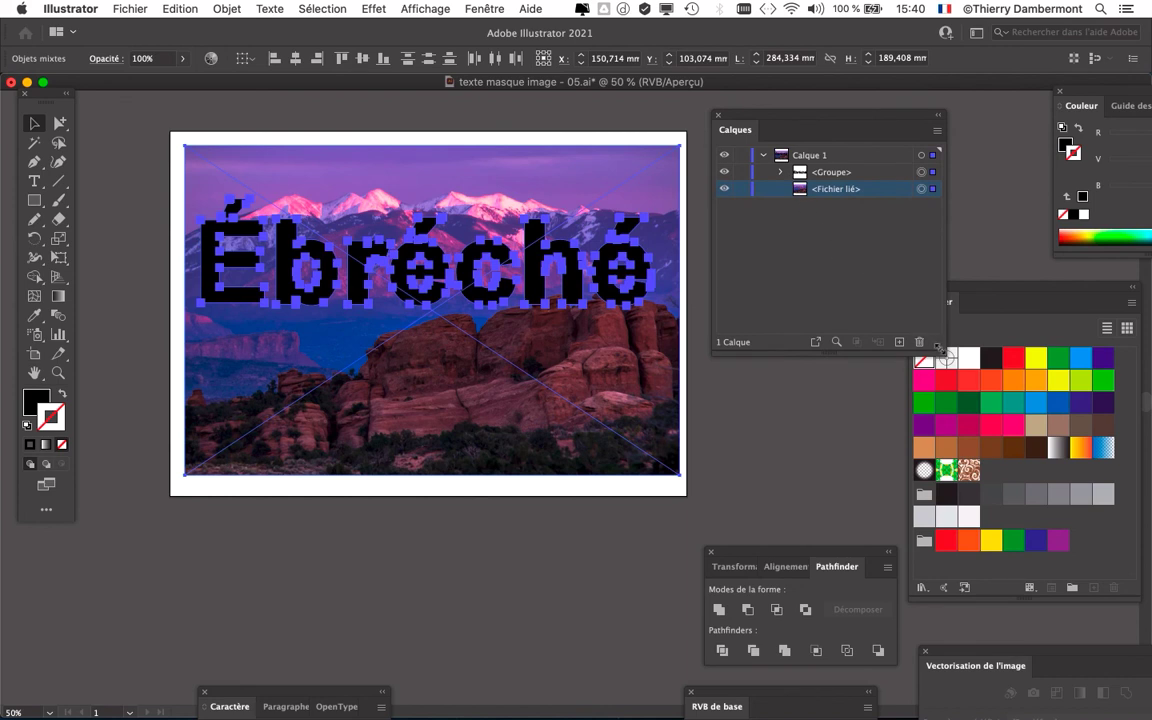
drag(940, 350, 972, 248)
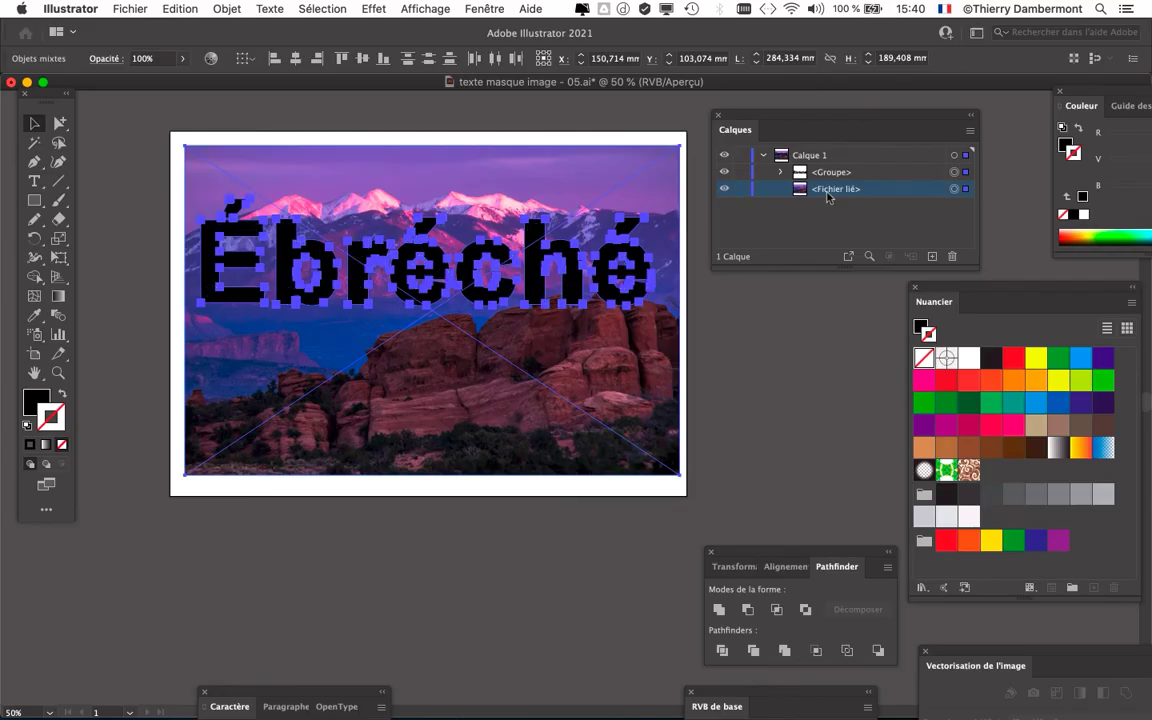
click(227, 9)
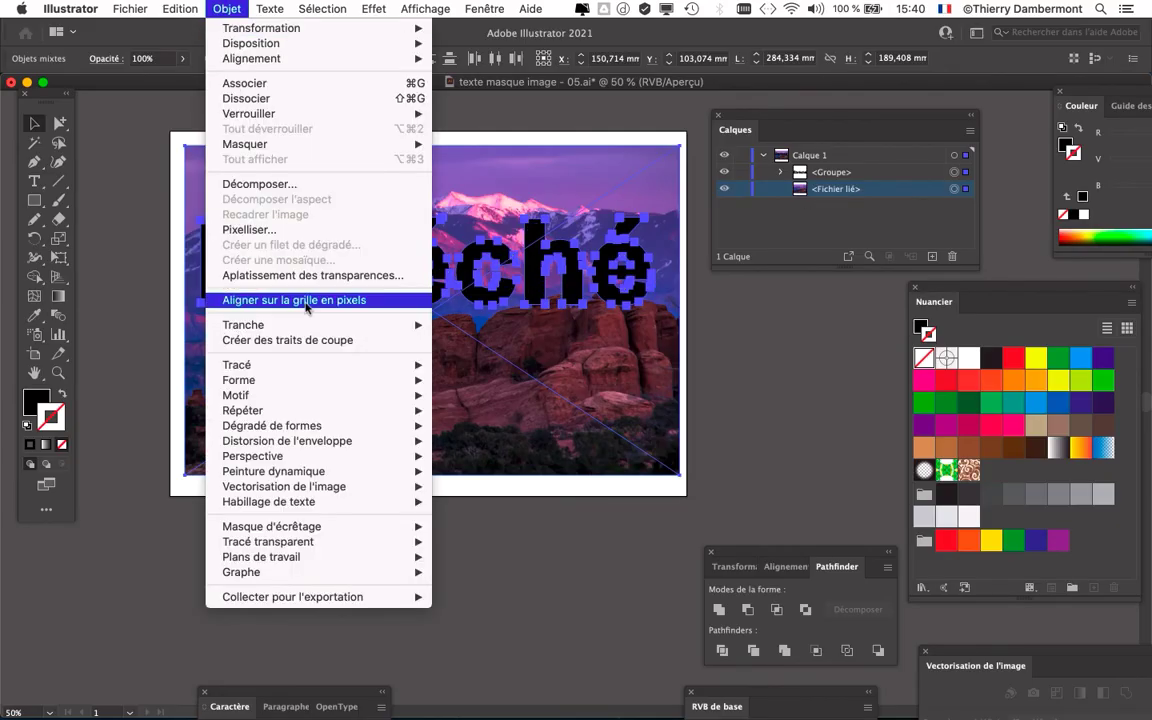
mouse_move(271, 526)
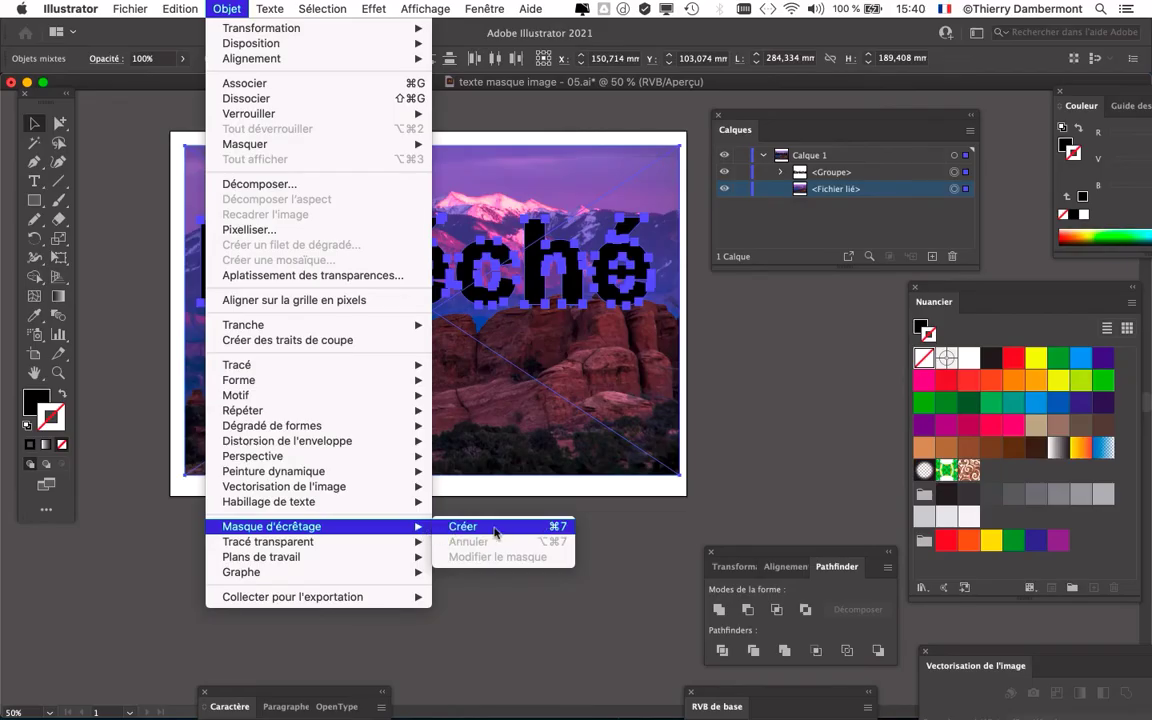
Clip the mountain photo inside the Ébréché letters, then undo the clipping mask
click(496, 531)
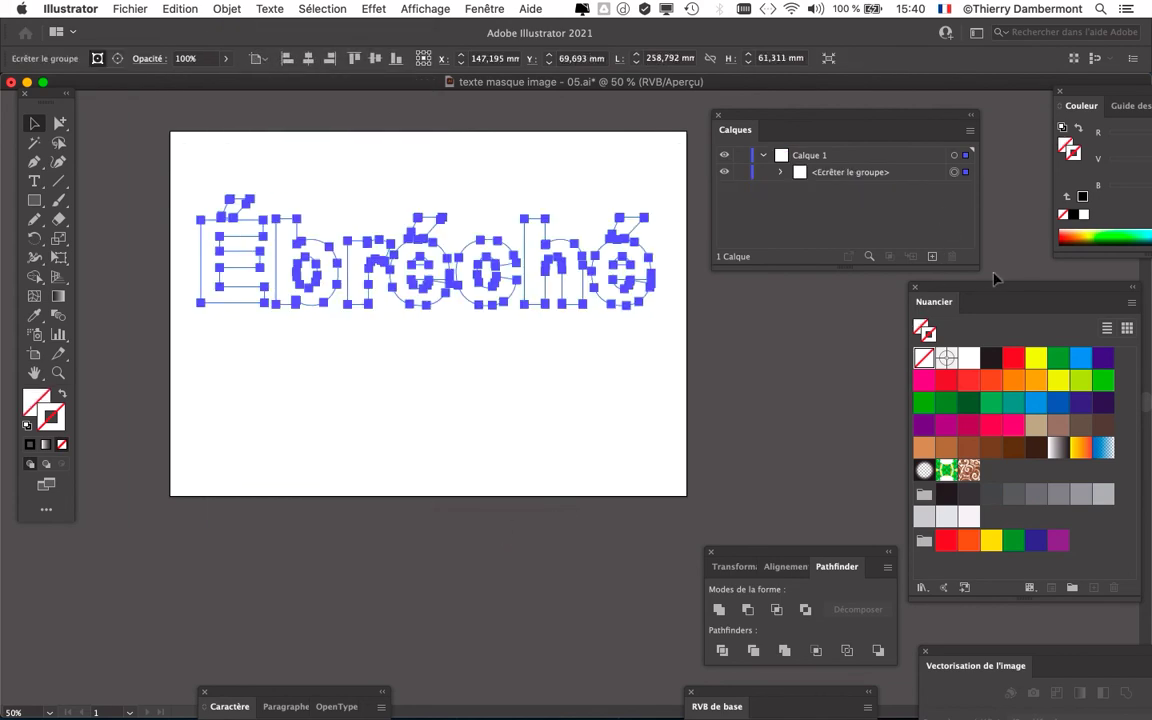
drag(976, 266, 1006, 299)
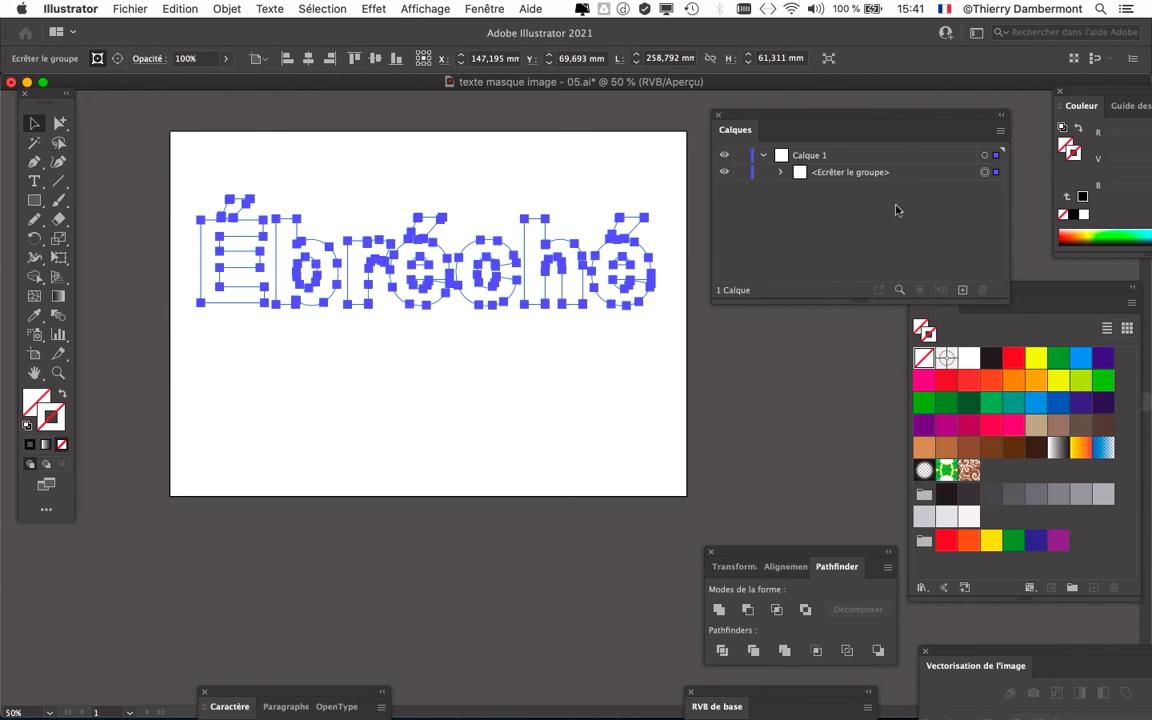
click(180, 8)
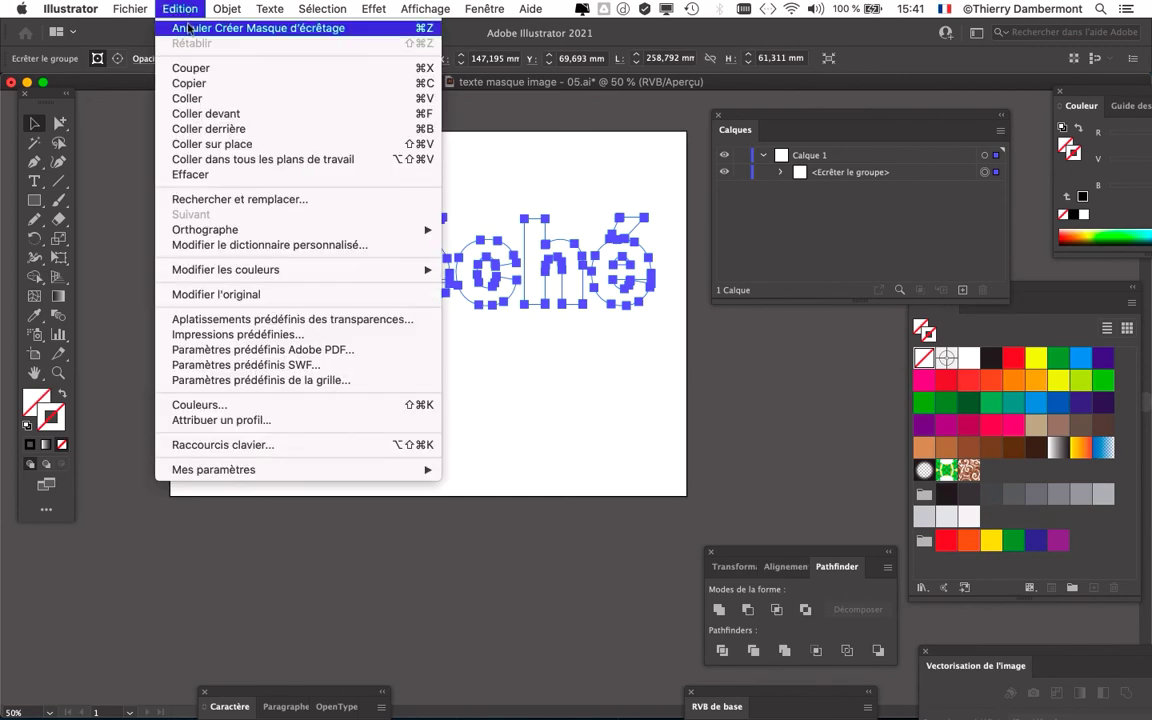
click(190, 36)
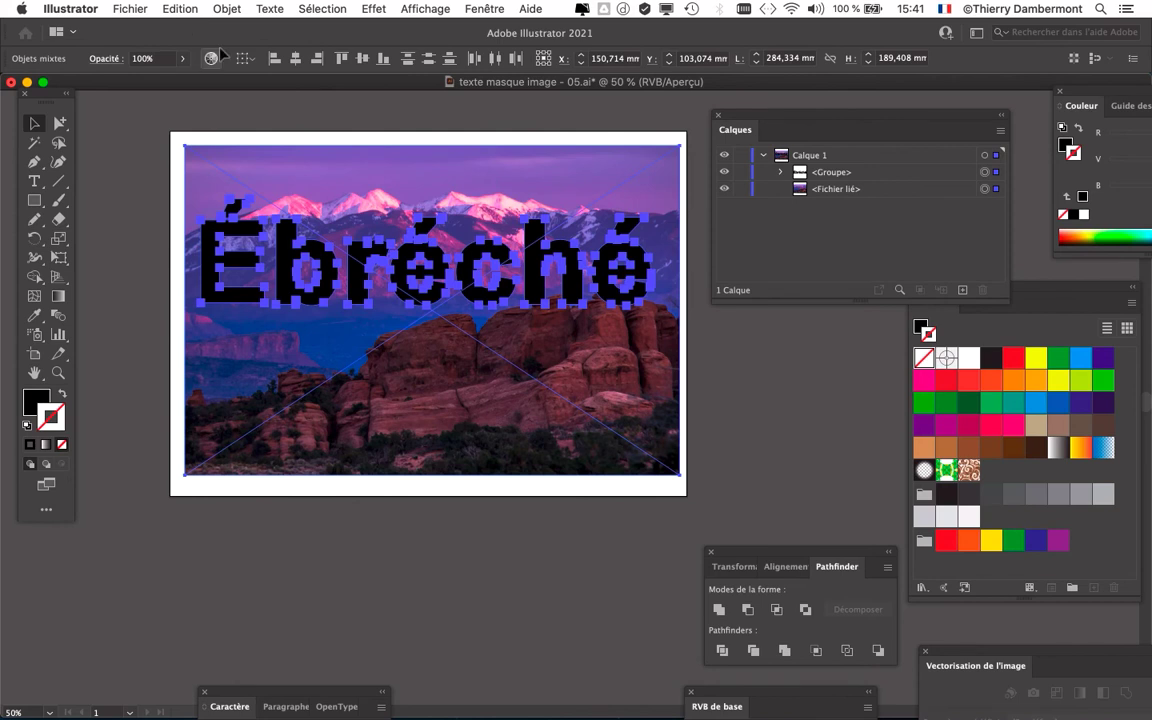
drag(1006, 300, 971, 329)
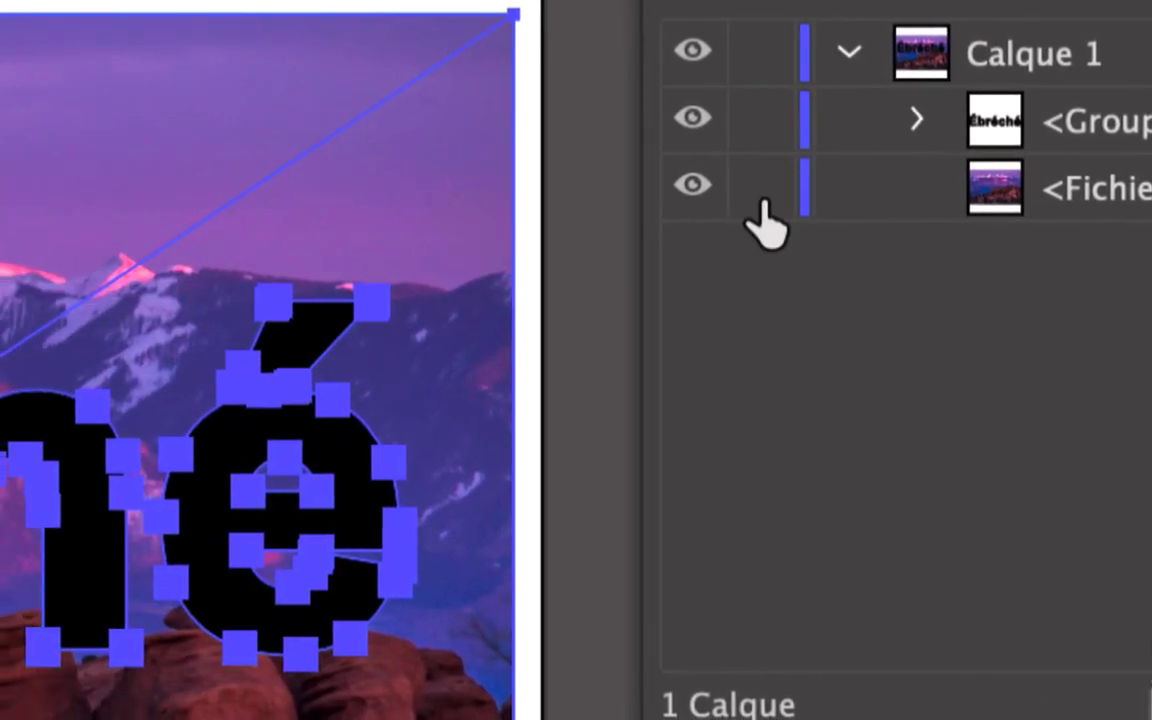
Lock the linked mountain photo and expand the text group to list all its paths
click(455, 113)
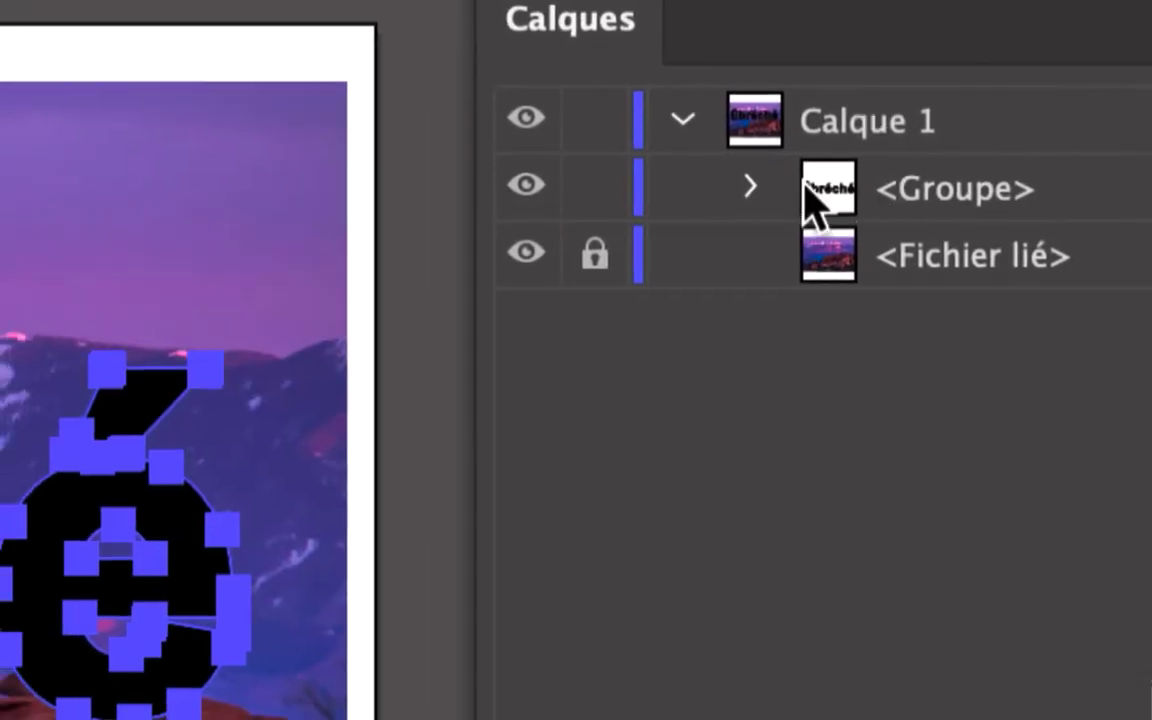
click(795, 184)
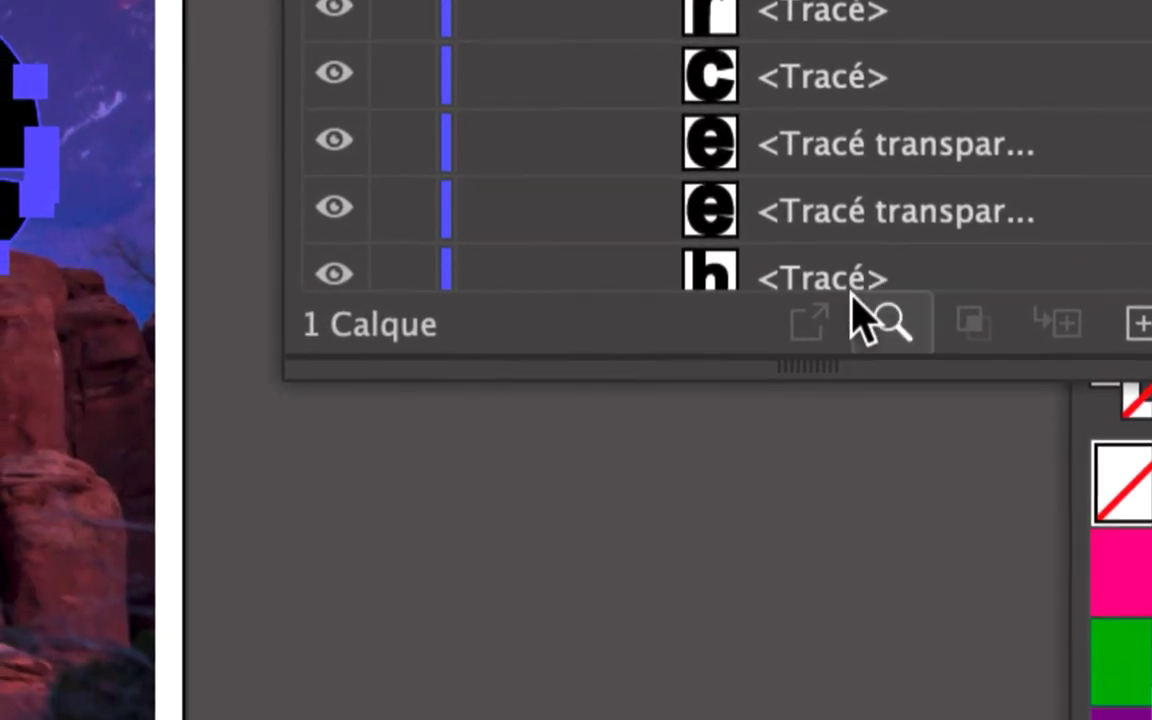
drag(849, 365, 849, 700)
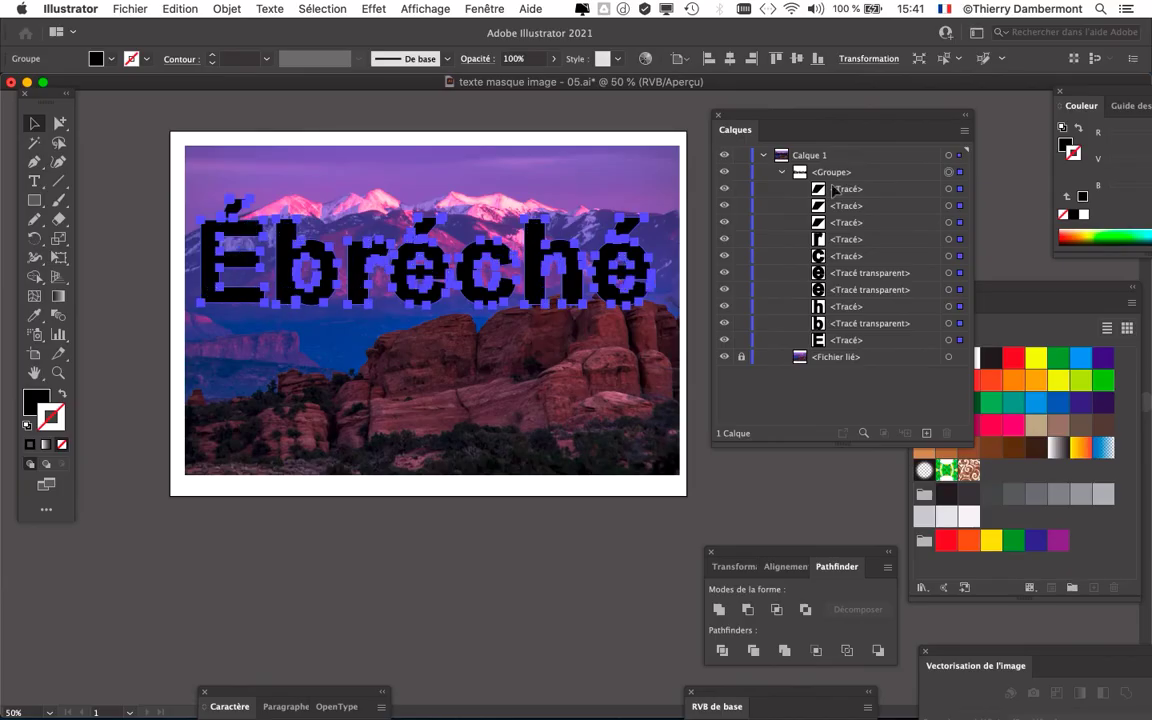
drag(798, 121, 828, 110)
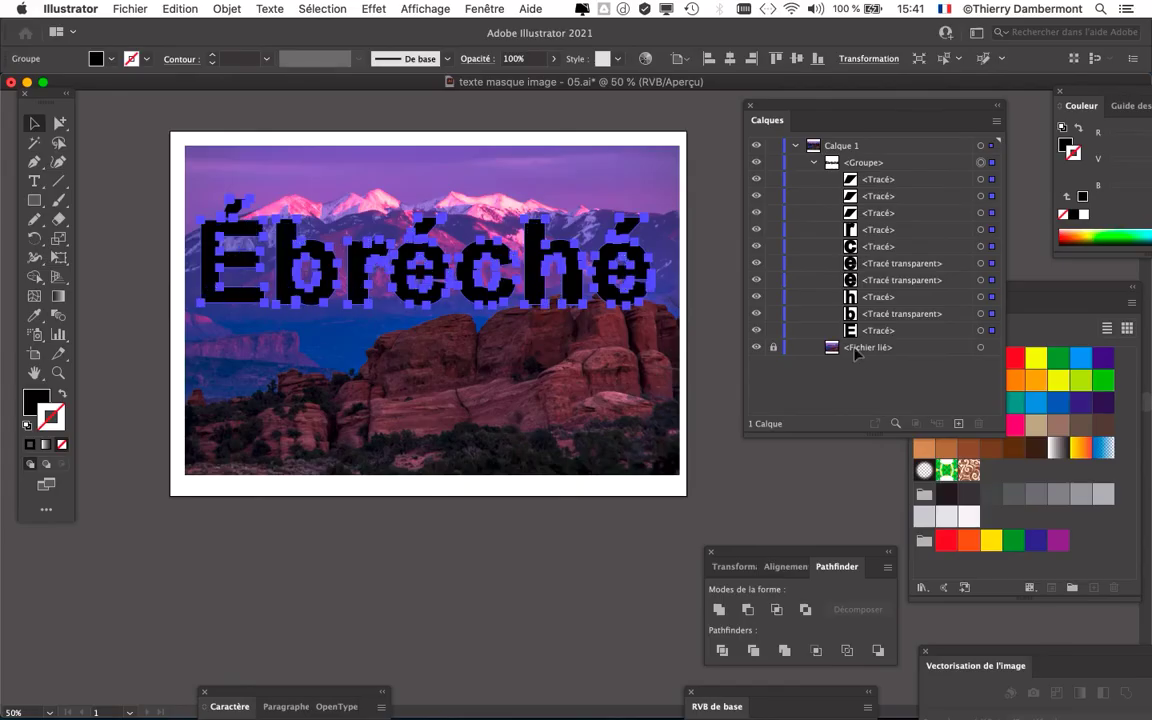
Deselect and reselect the Ébréché text group with Ctrl+A
click(155, 172)
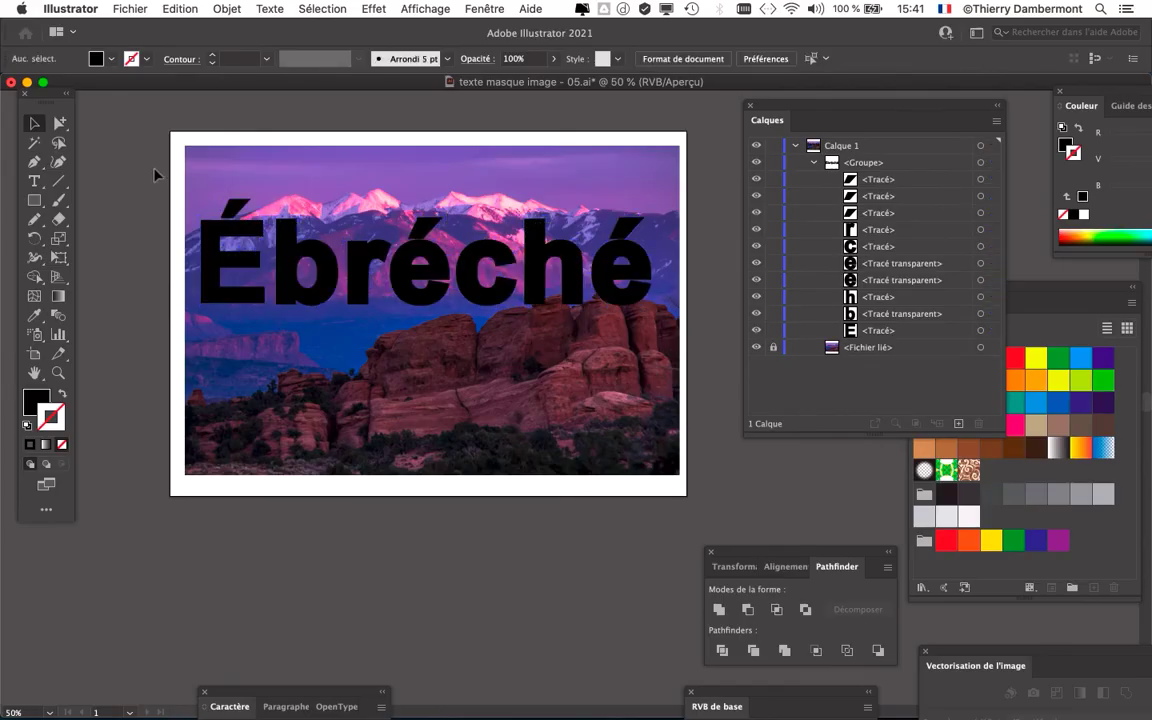
key(ctrl+a)
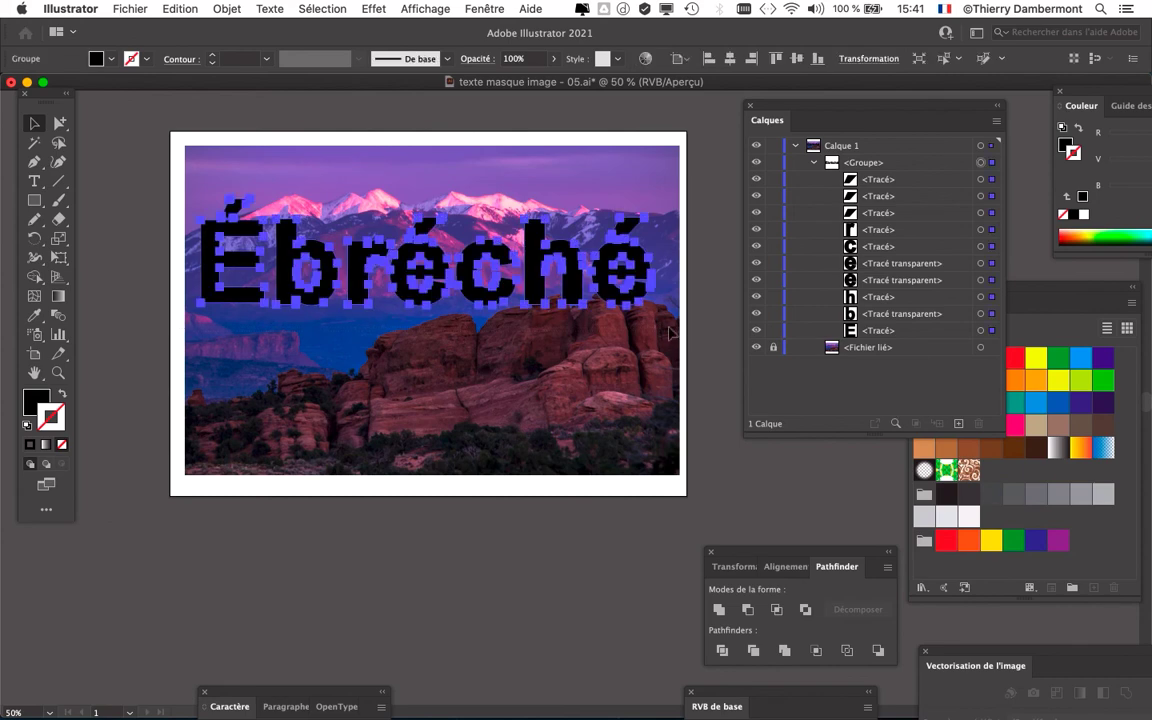
click(215, 9)
mouse_move(150, 483)
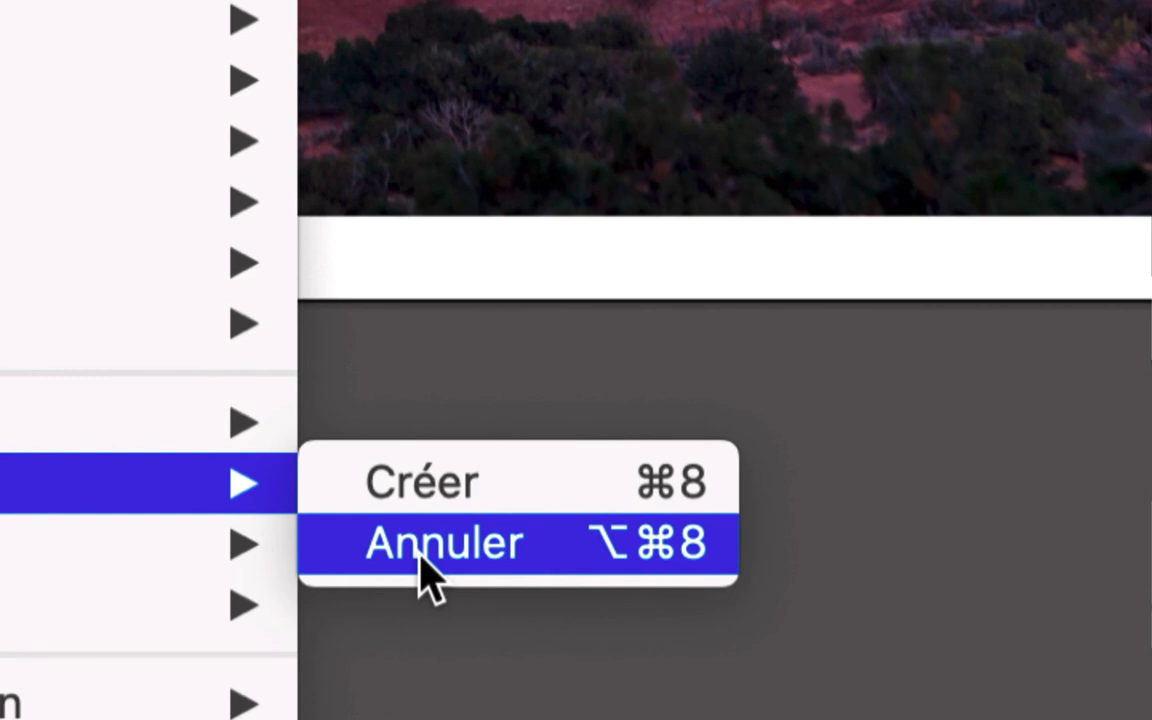
Release the Ébréché compound paths into 13 separate paths and inspect them in the enlarged Layers list
click(420, 558)
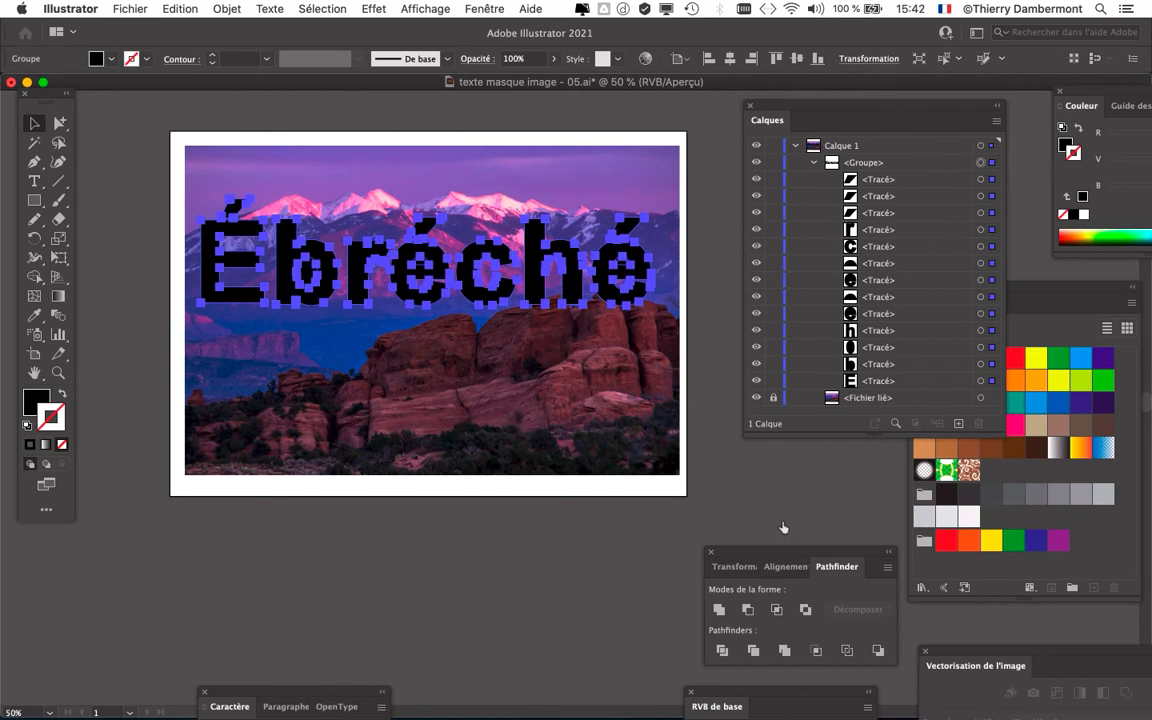
drag(871, 463, 870, 481)
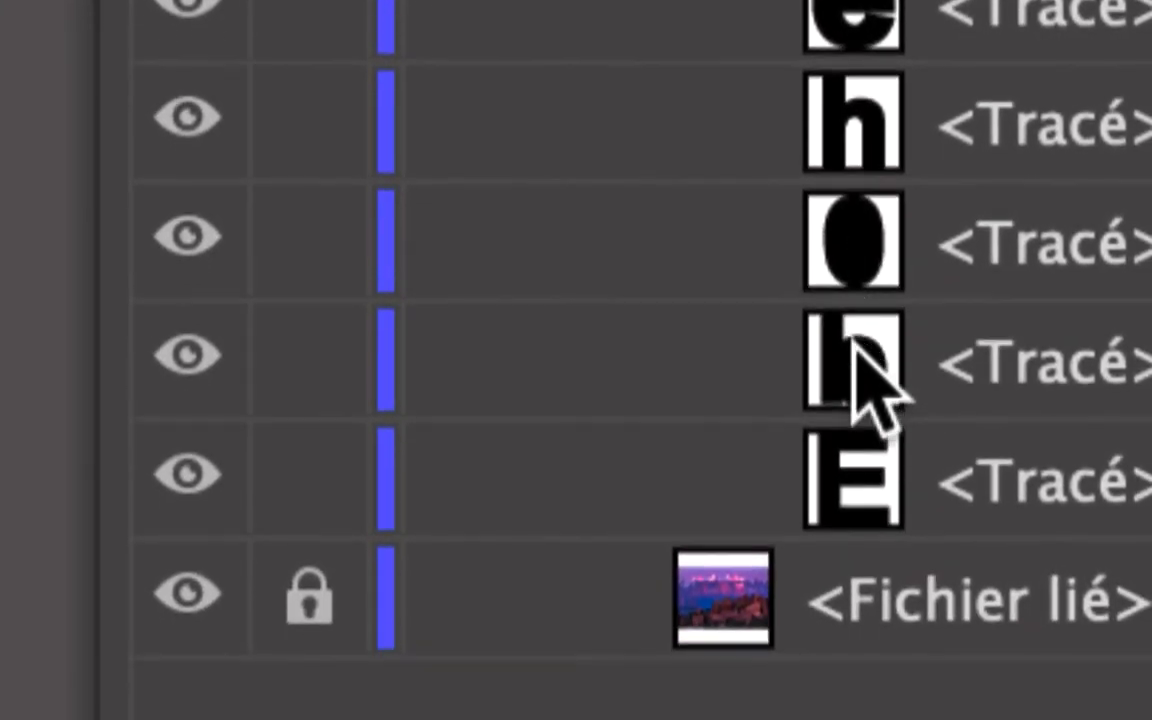
scroll(855, 338, up, 1)
scroll(855, 330, up, 1)
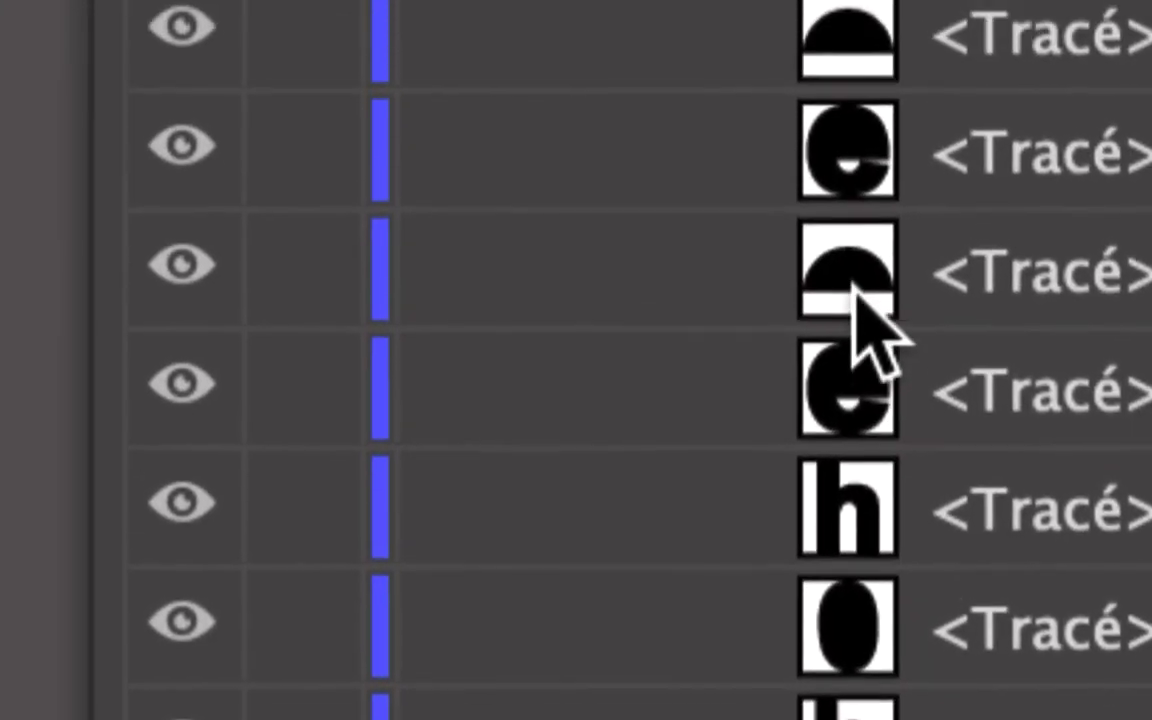
scroll(858, 310, up, 1)
scroll(855, 305, down, 1)
scroll(856, 314, up, 1)
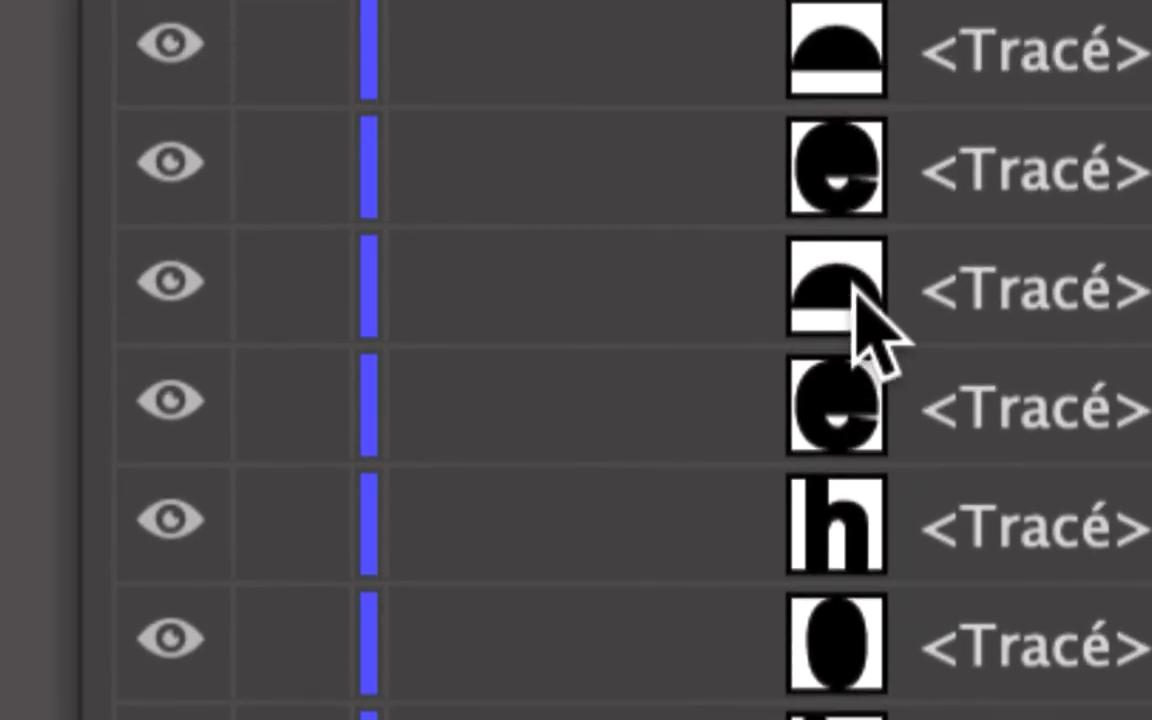
scroll(856, 330, down, 1)
scroll(870, 325, up, 2)
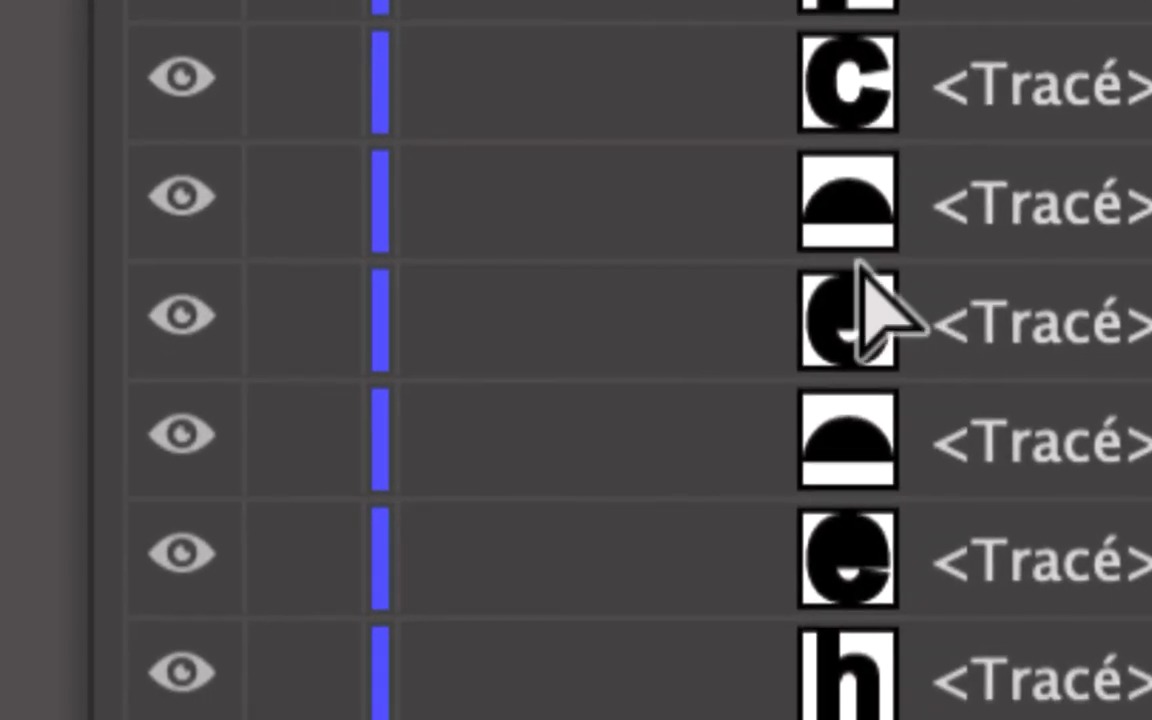
scroll(485, 268, up, 2)
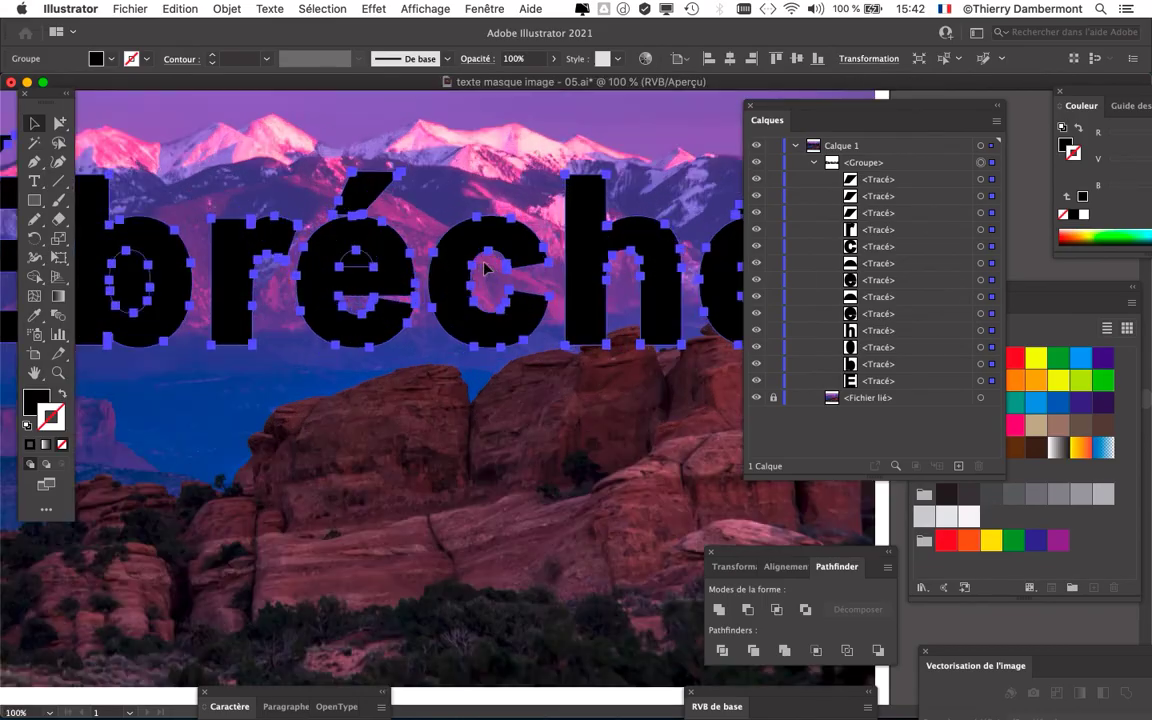
scroll(302, 260, up, 1)
scroll(424, 266, up, 3)
scroll(424, 267, up, 1)
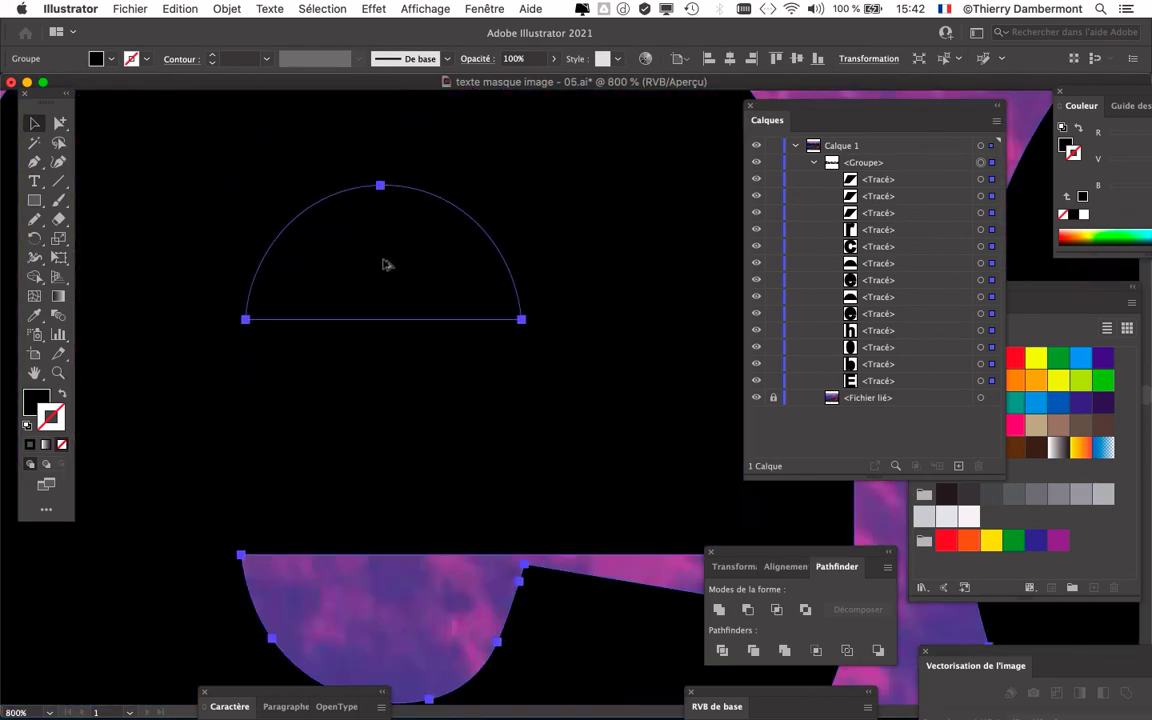
scroll(383, 262, down, 2)
scroll(386, 266, down, 5)
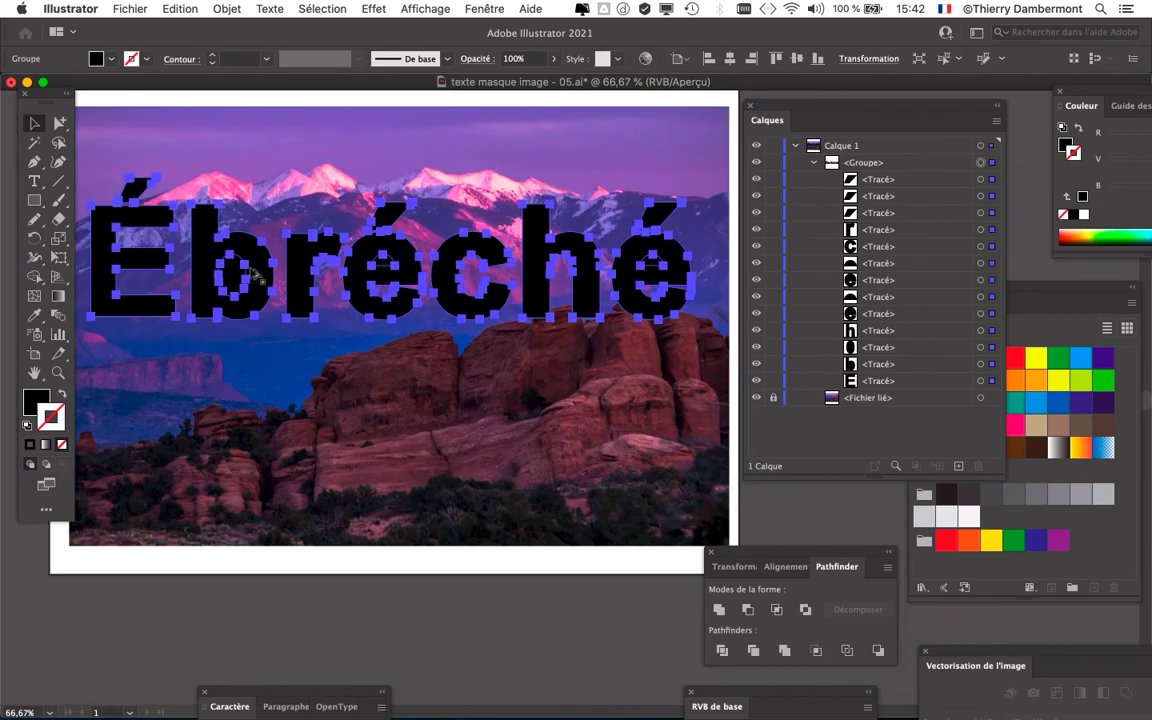
scroll(257, 276, up, 1)
scroll(246, 288, up, 3)
scroll(246, 288, up, 4)
scroll(248, 288, down, 4)
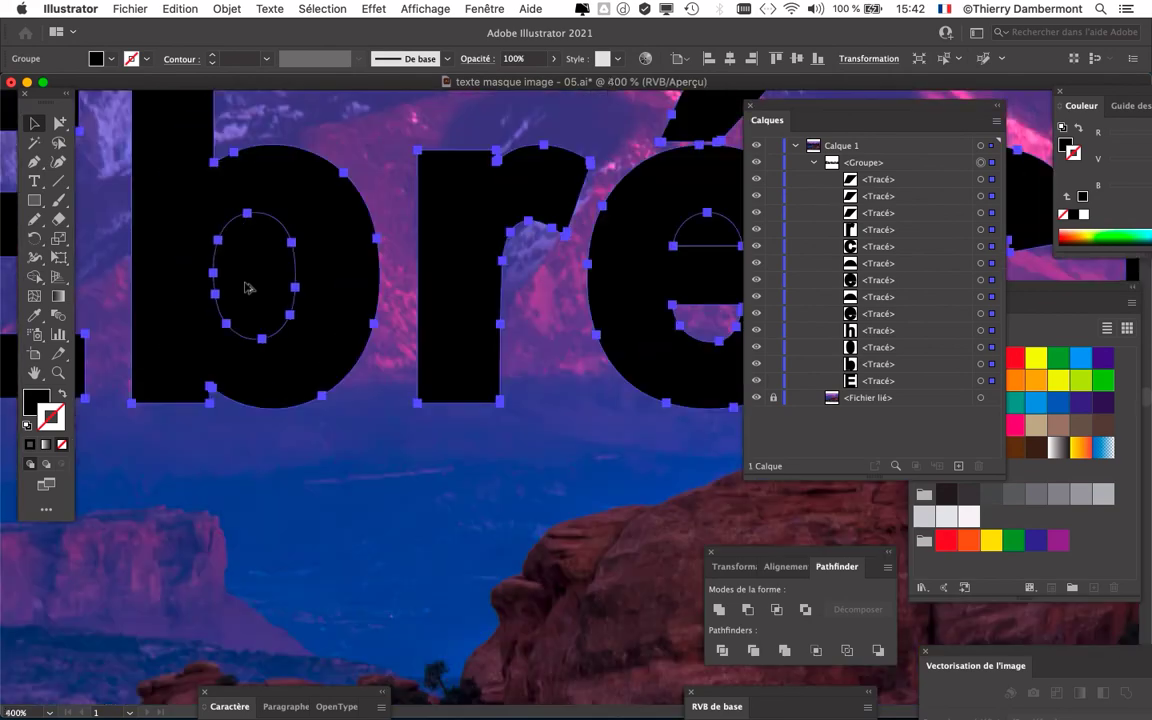
scroll(248, 288, down, 4)
scroll(246, 289, down, 2)
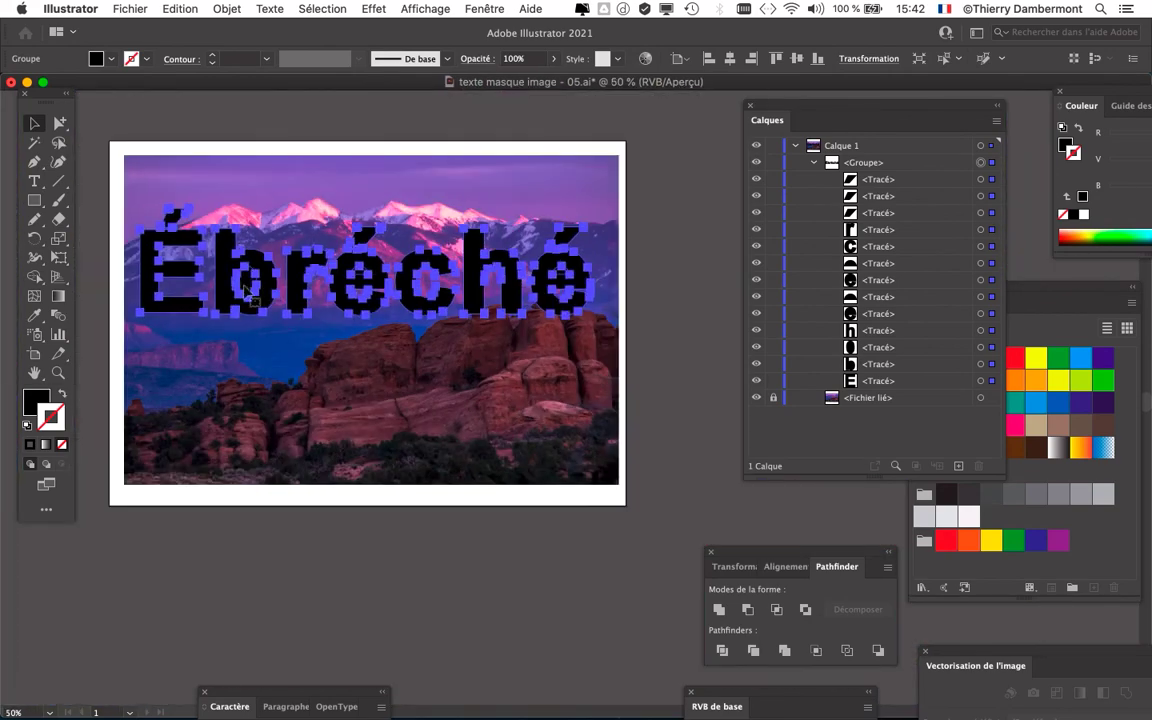
scroll(420, 310, left, 3)
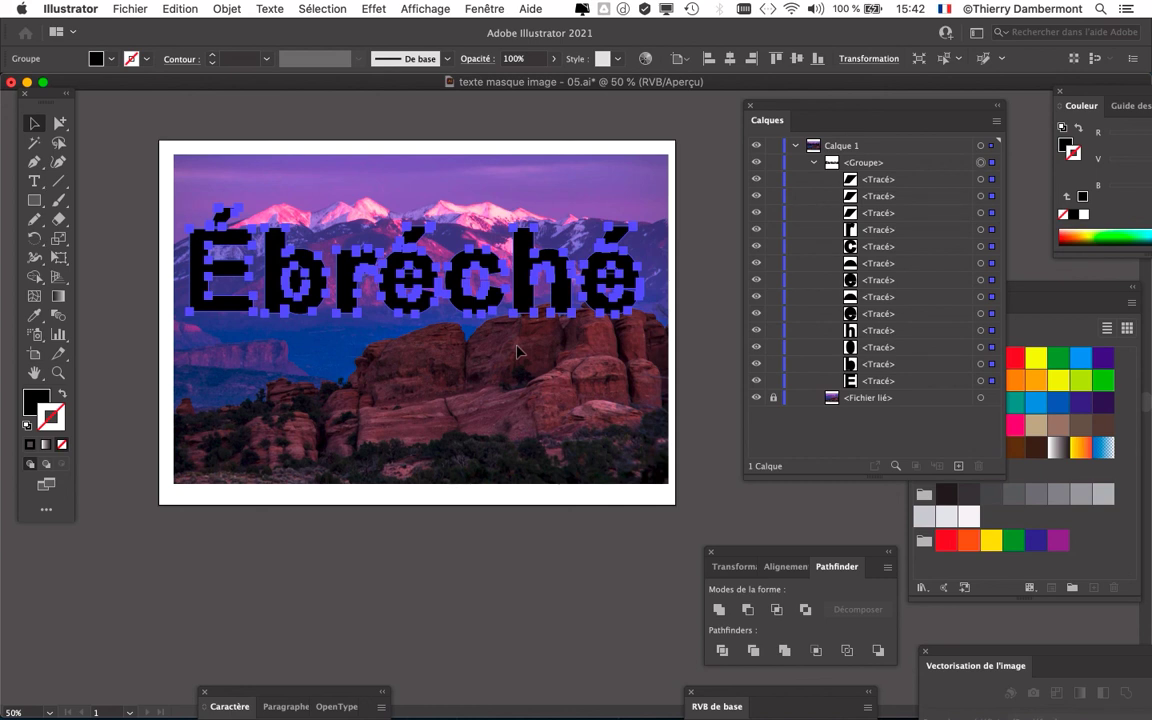
Join all the Ébréché letter pieces into one compound path and select it
click(224, 8)
mouse_move(130, 531)
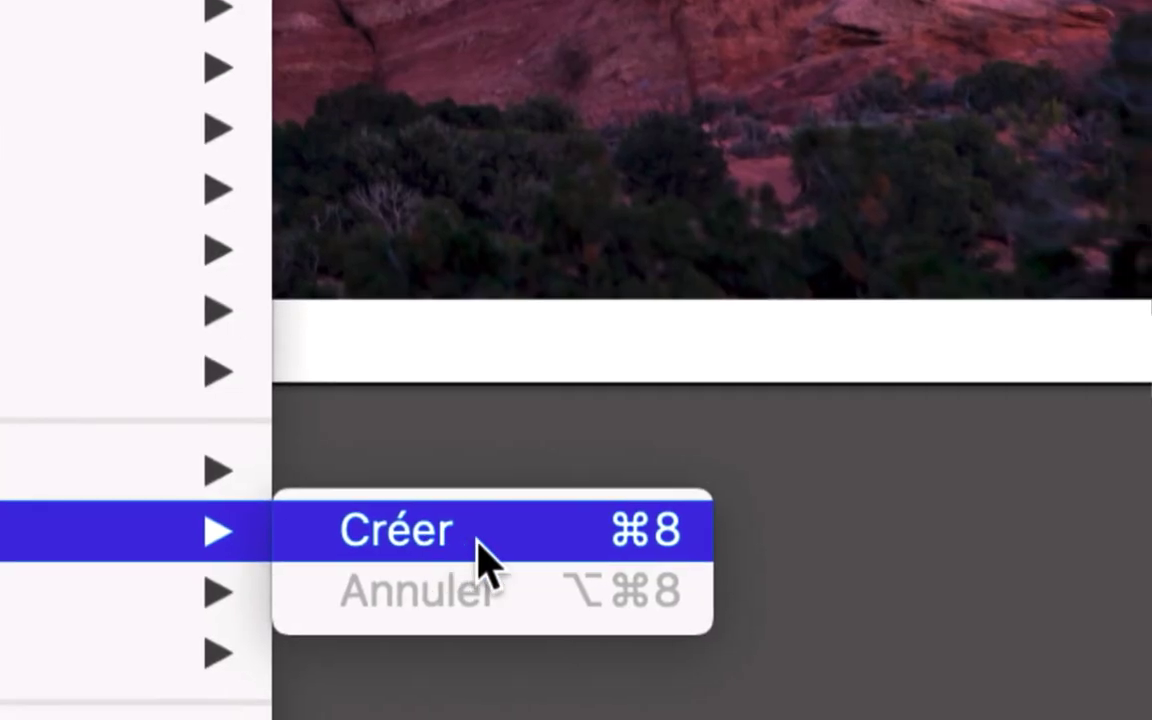
click(485, 558)
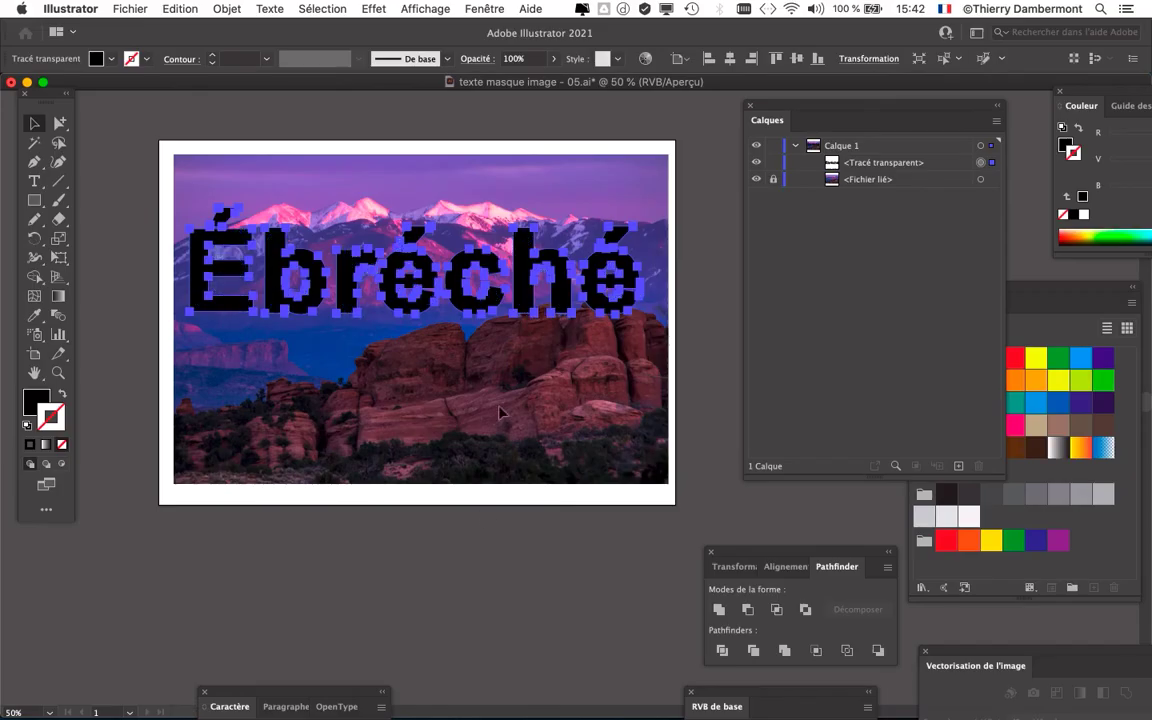
click(913, 164)
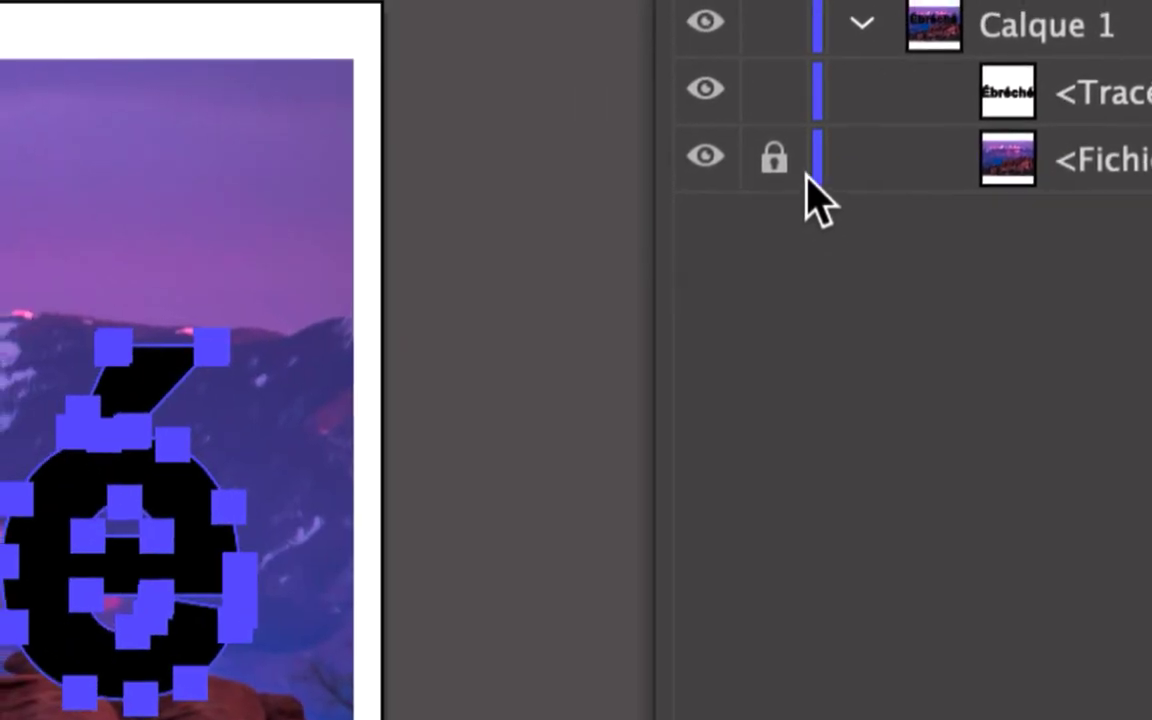
Unlock the linked mountain photo, select it with the text, and create a clipping mask
click(800, 180)
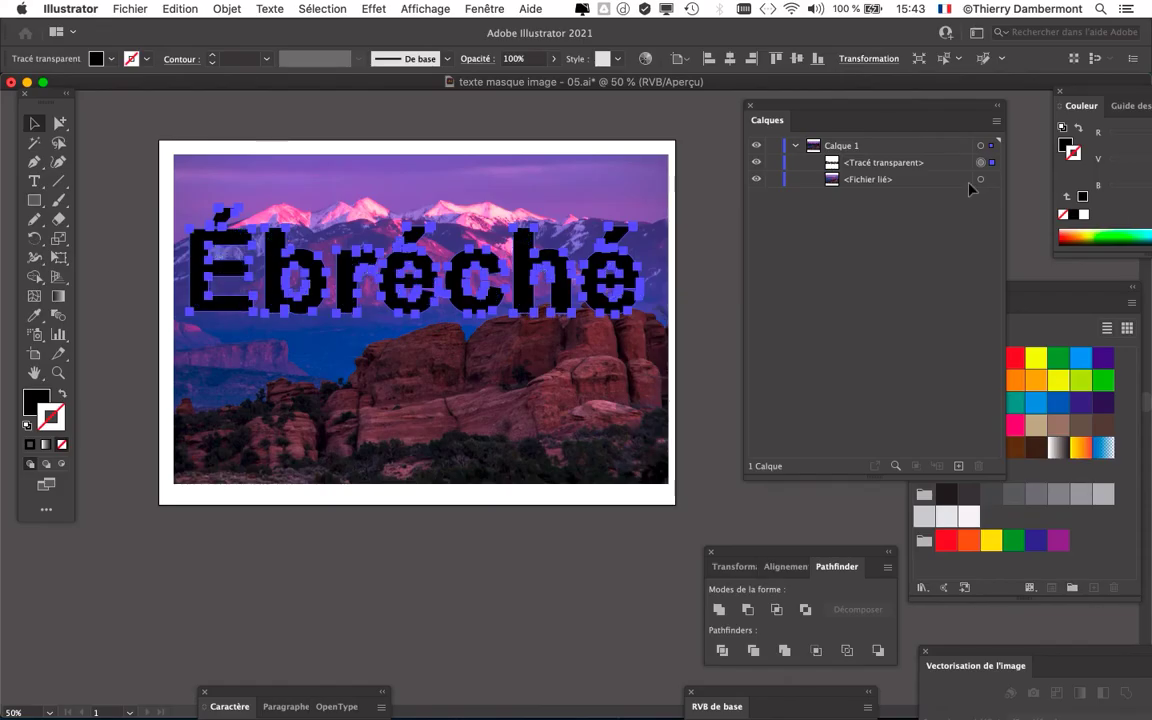
shift+click(1049, 162)
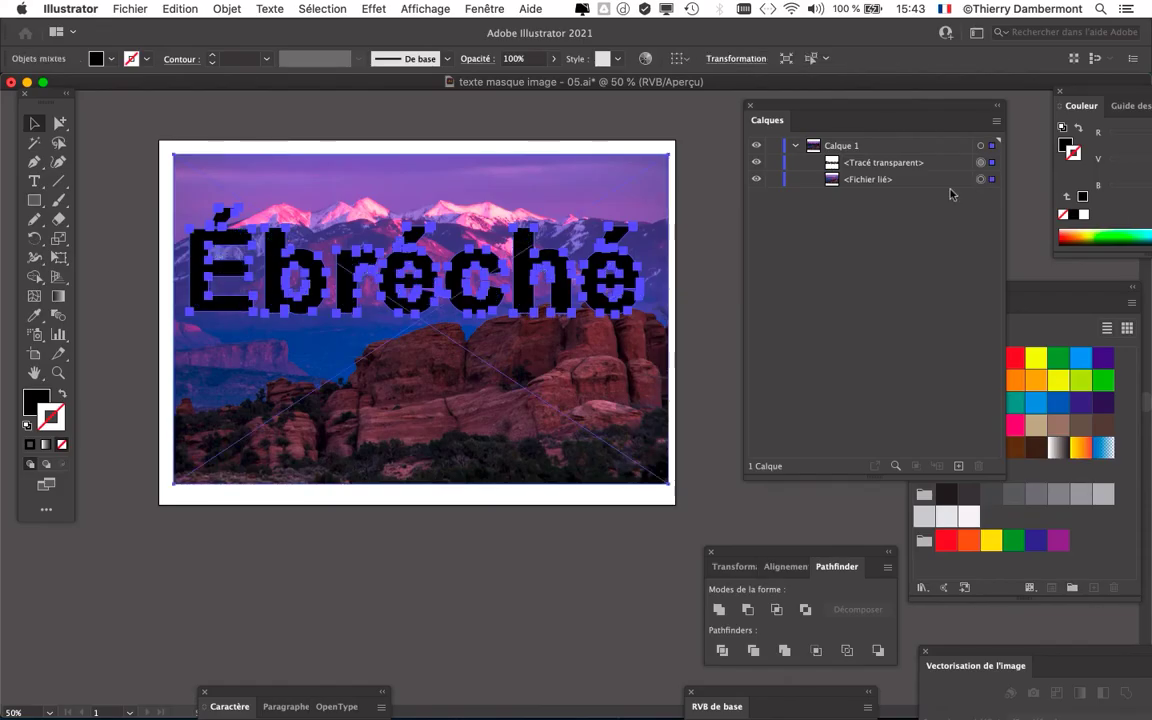
click(221, 8)
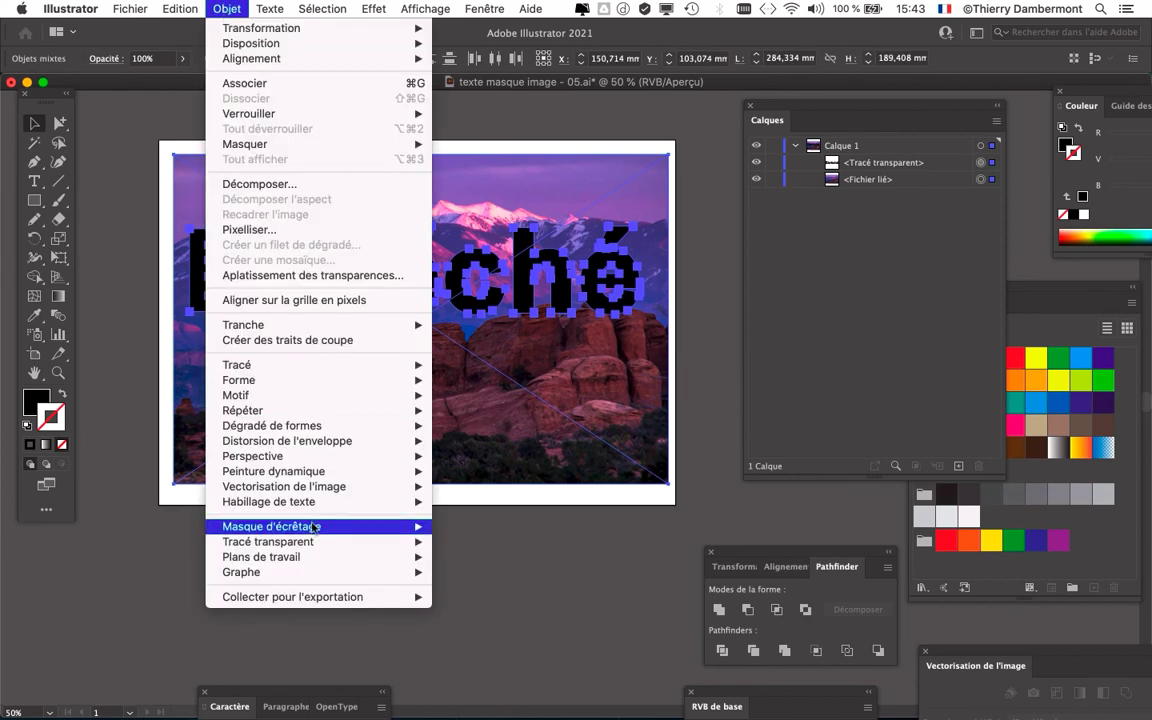
click(494, 527)
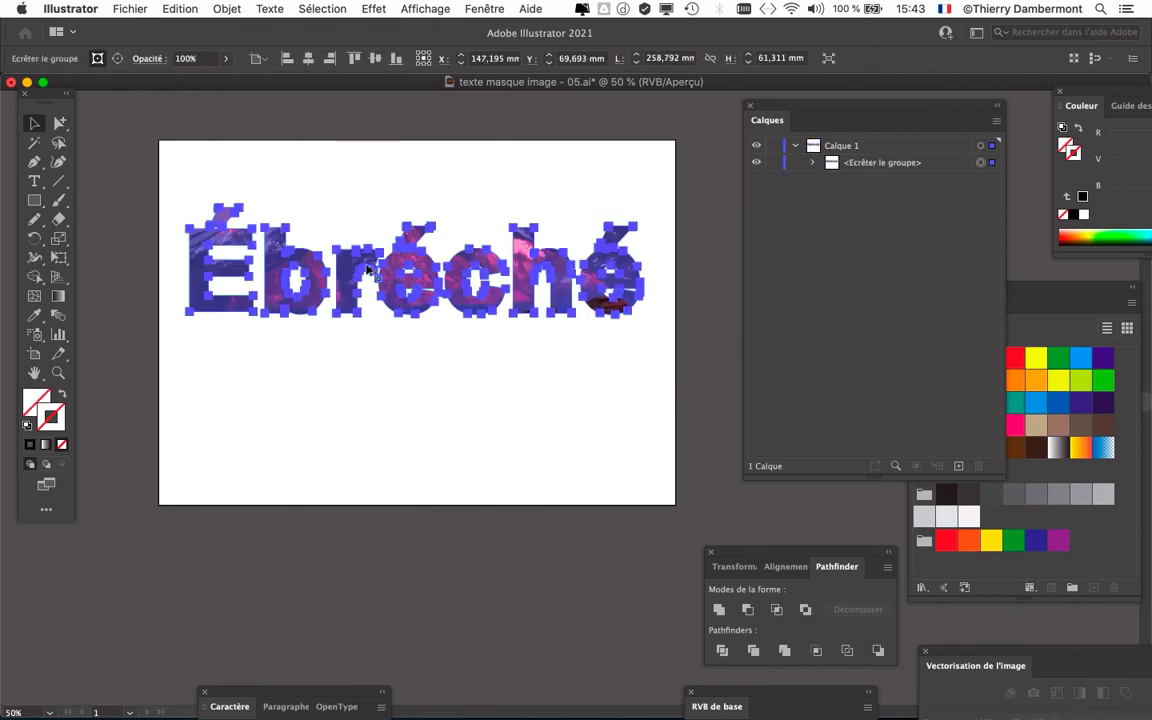
Zoom in and pan across the photo-filled Ébréché letters, then zoom back out
key(ctrl+plus)
key(ctrl+plus)
key(ctrl+plus)
drag(585, 407, 141, 437)
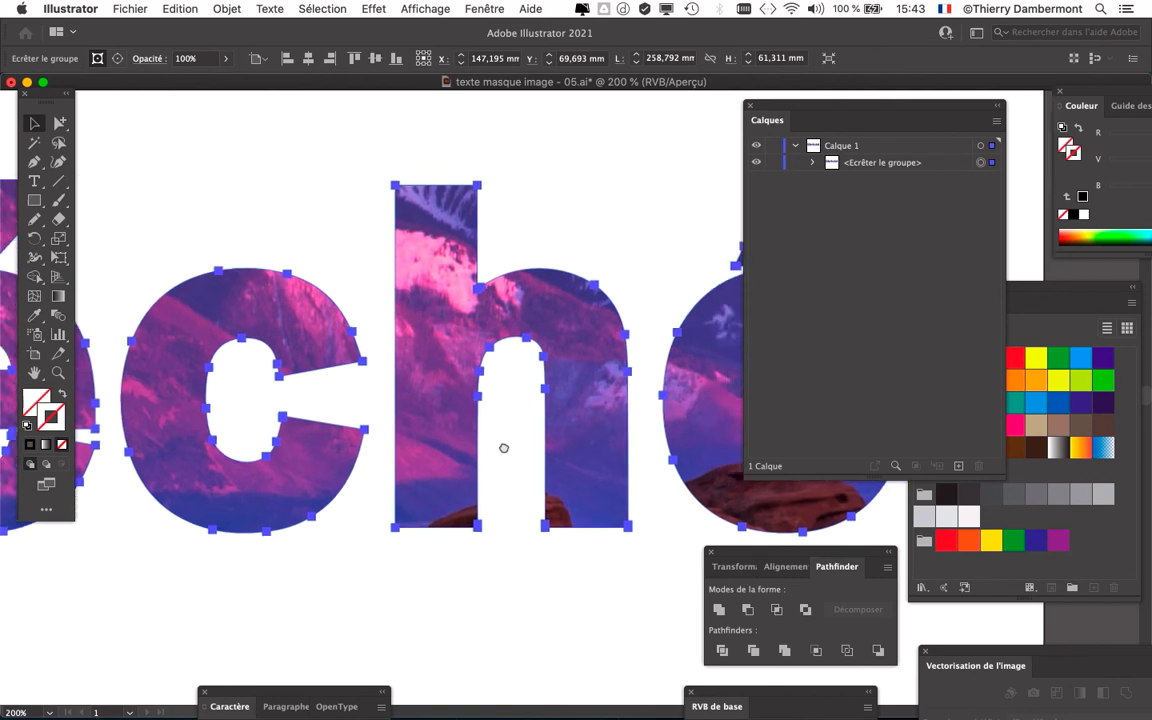
drag(504, 447, 131, 427)
drag(240, 415, 514, 411)
drag(315, 385, 535, 381)
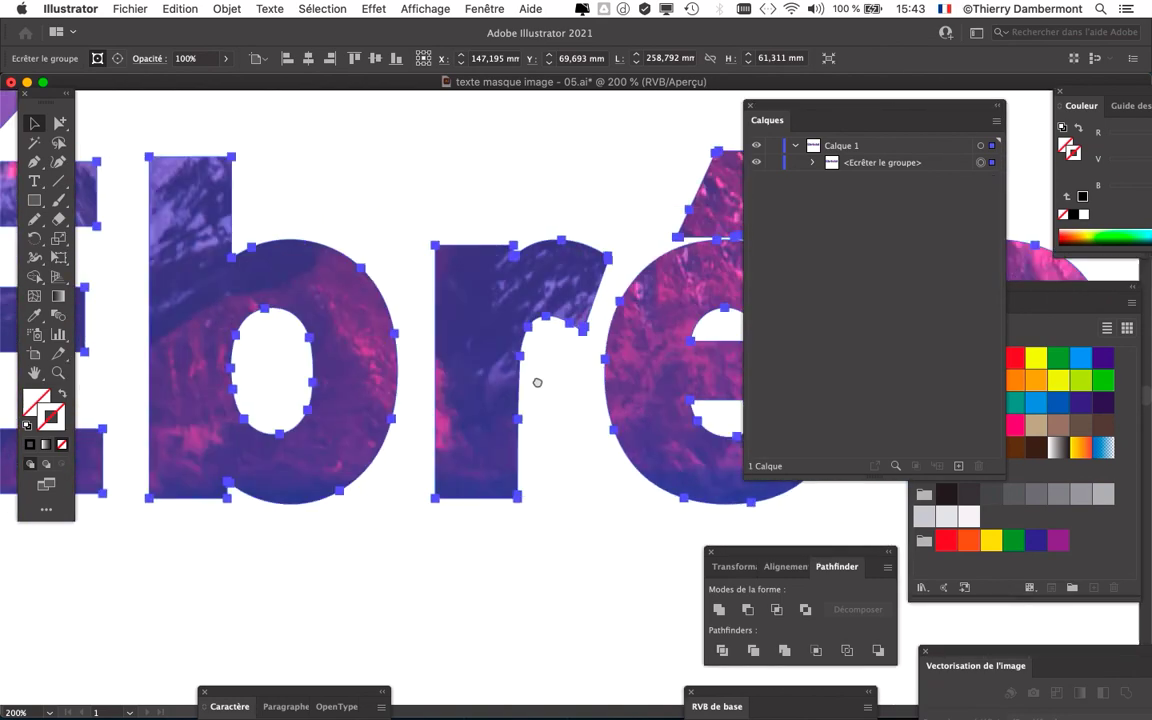
drag(100, 405, 347, 401)
mouse_move(140, 400)
mouse_down()
mouse_move(505, 395)
mouse_move(267, 362)
mouse_move(210, 312)
mouse_up()
key(ctrl+minus)
key(ctrl+minus)
key(ctrl+minus)
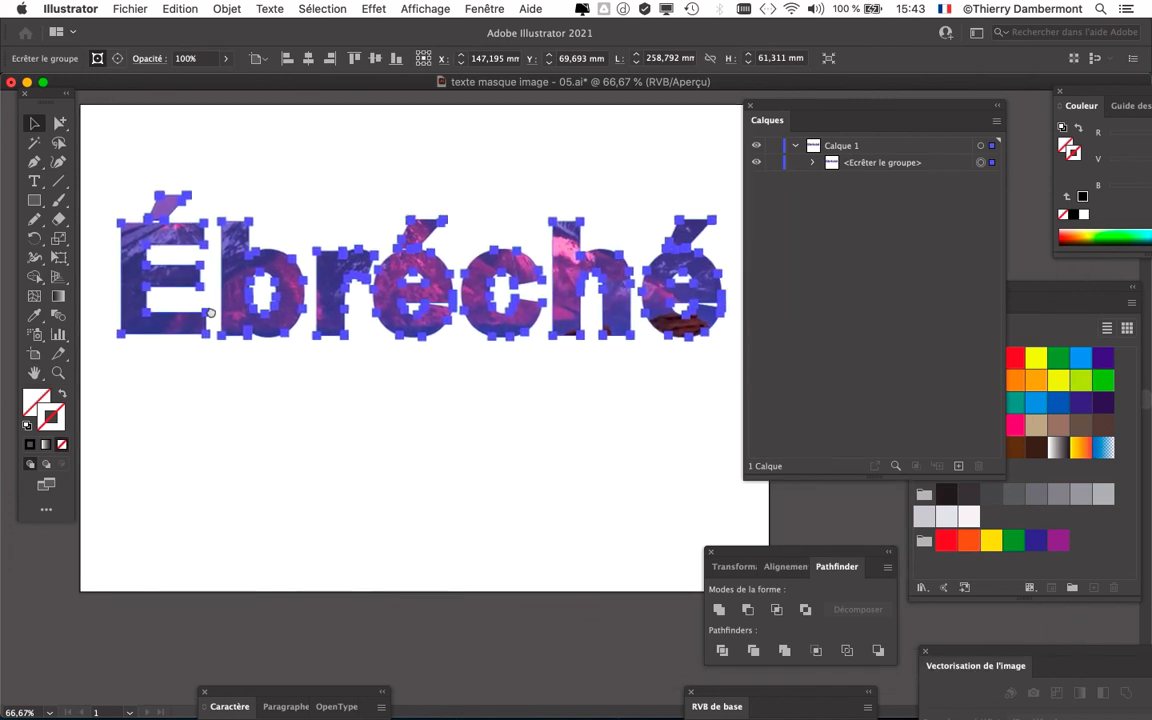
Revert to the saved texte masque image - 05.ai and select the Ébréché text group
click(132, 9)
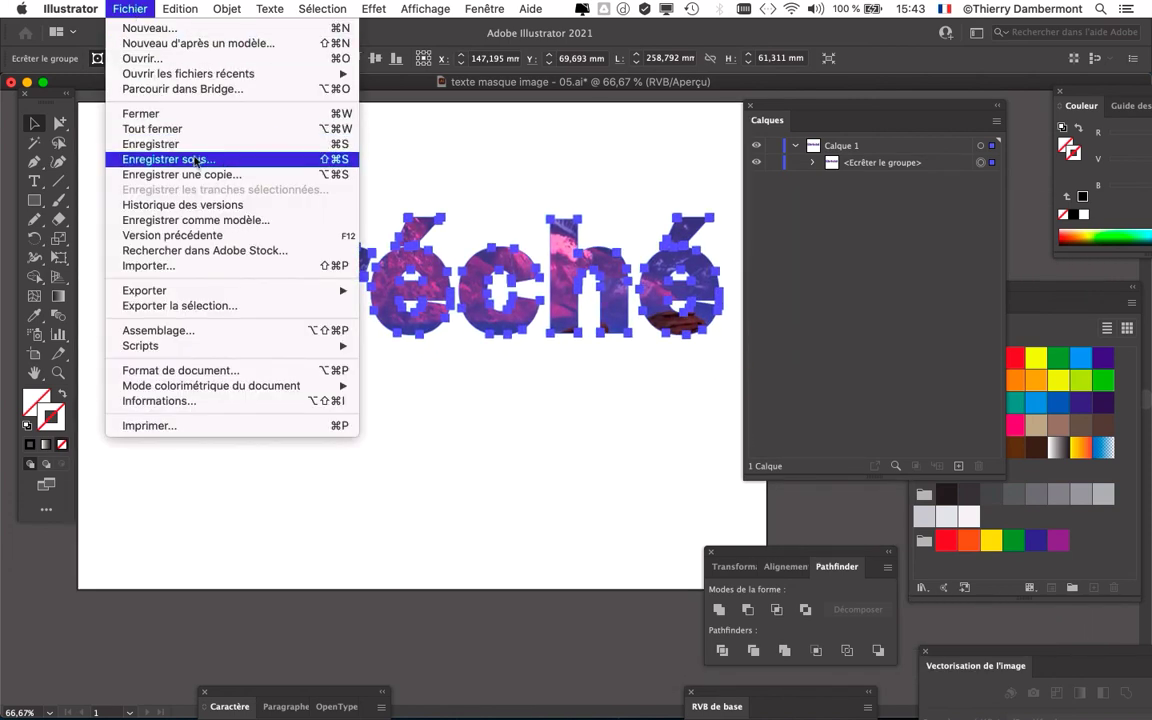
click(216, 235)
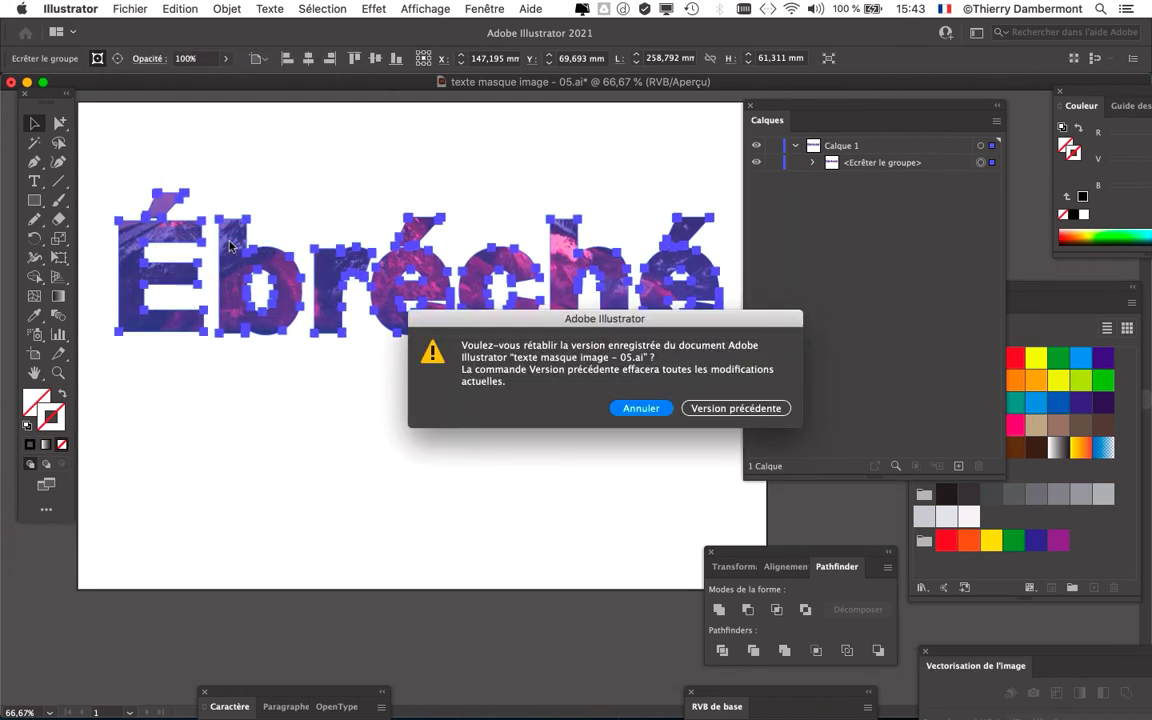
click(740, 409)
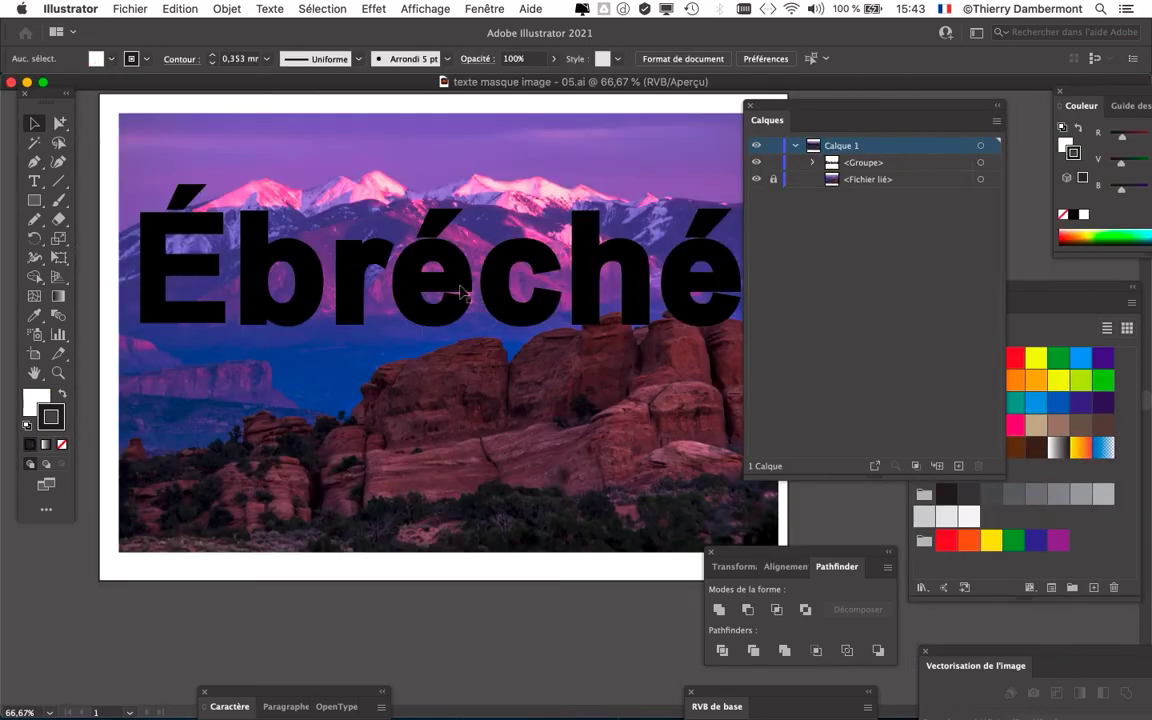
click(463, 293)
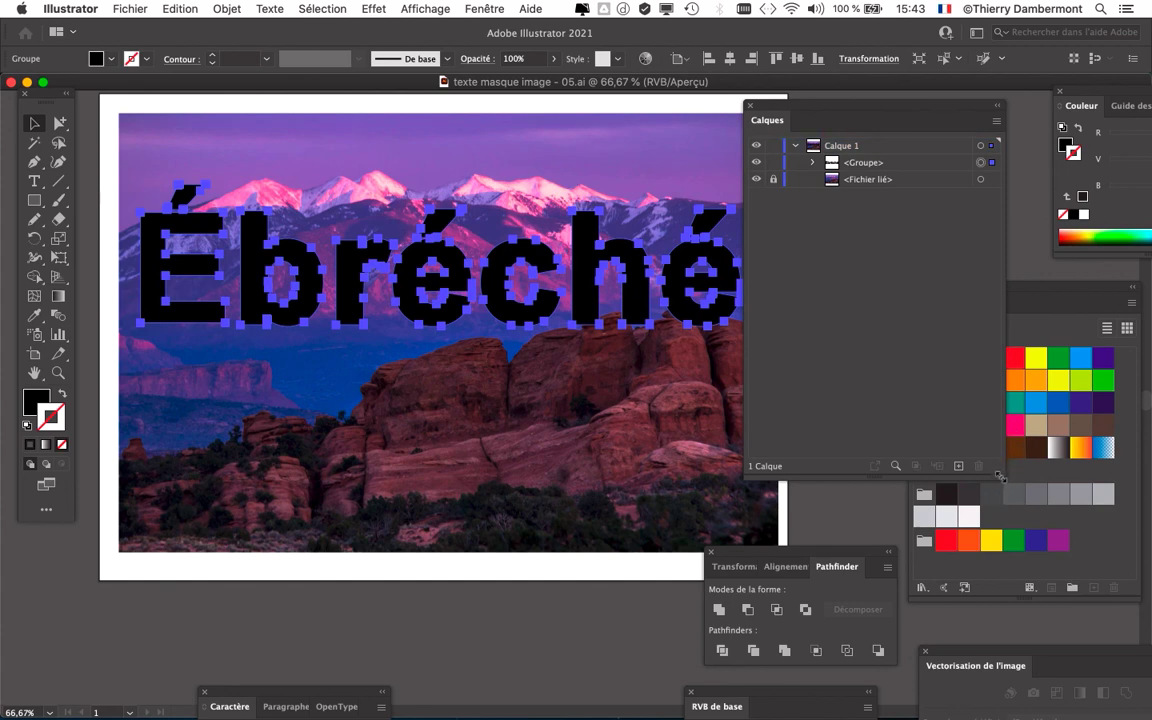
Shrink the Calques panel to uncover the swatches and select all unlocked artwork
drag(1000, 476, 1046, 277)
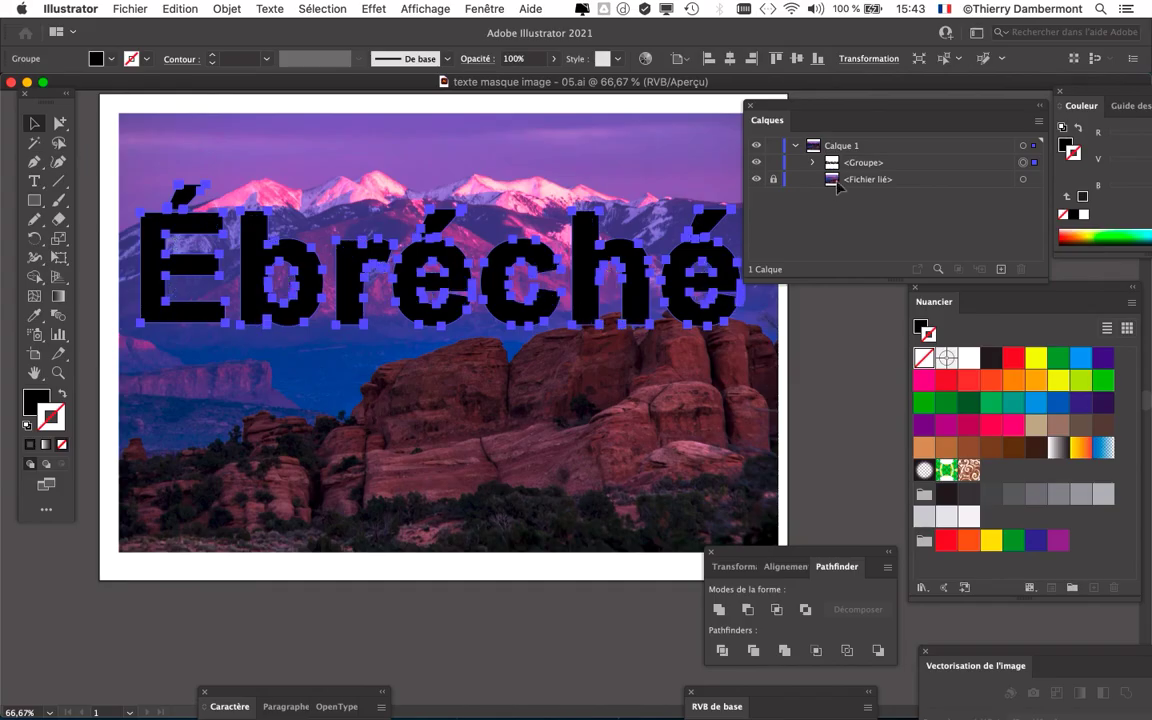
click(322, 8)
click(323, 28)
scroll(449, 336, down, 1)
drag(443, 352, 401, 354)
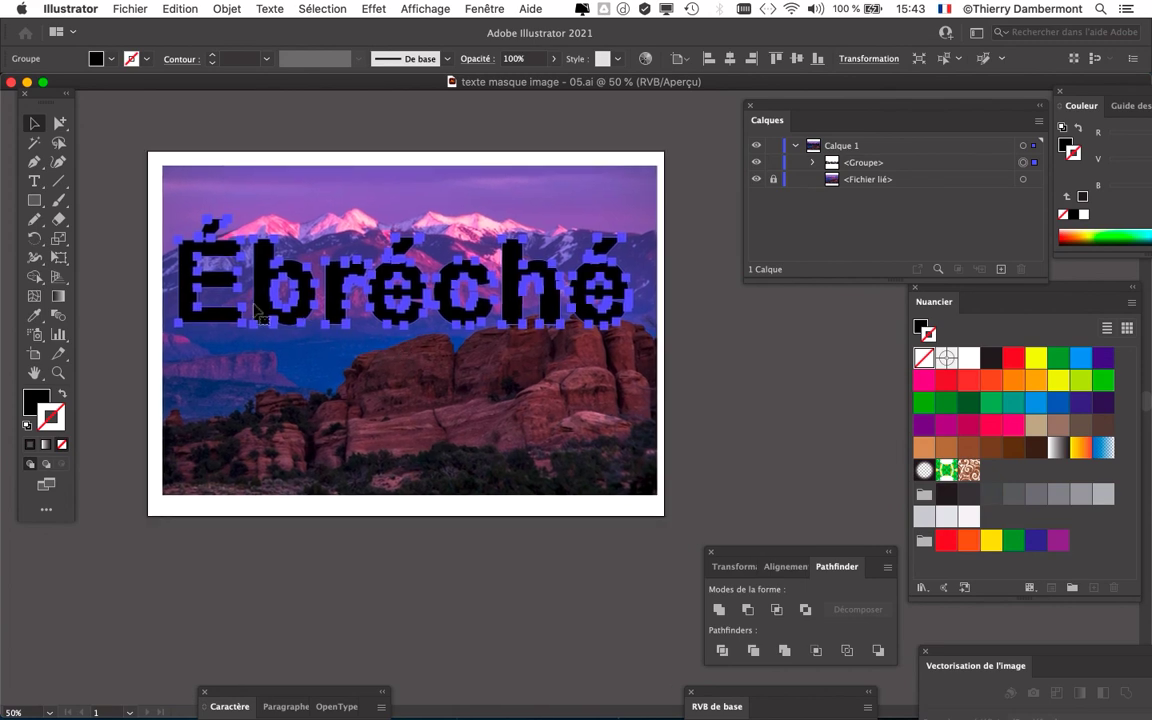
scroll(296, 315, up, 4)
scroll(300, 320, right, 3)
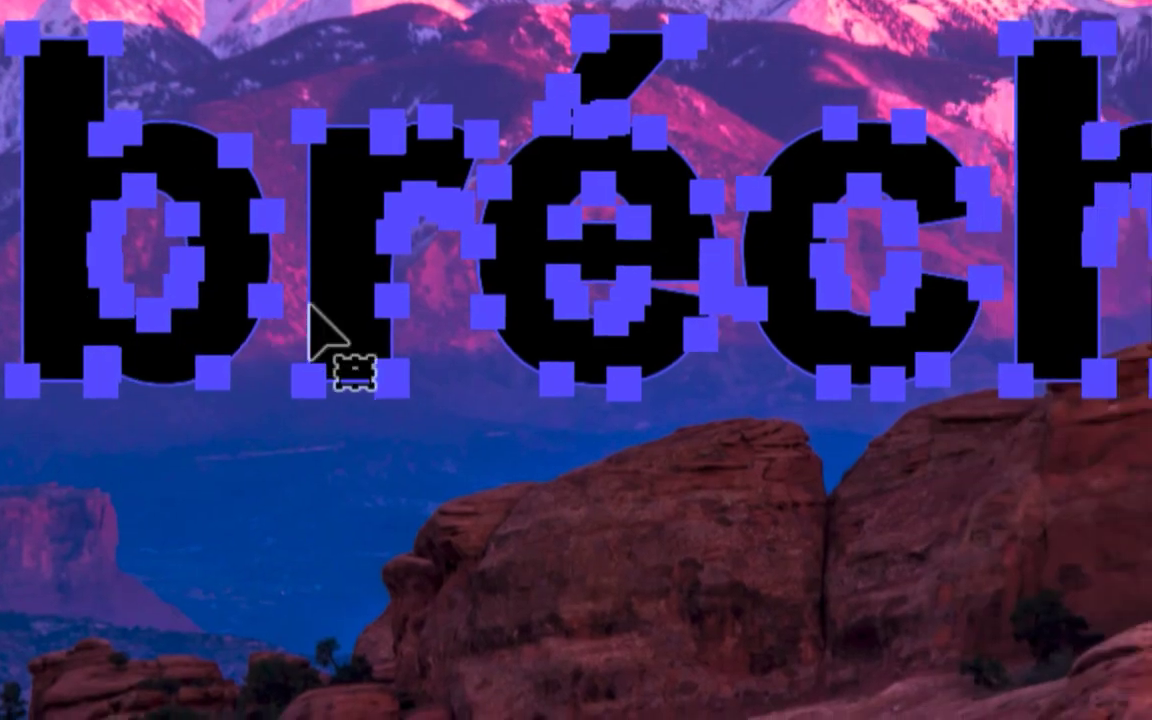
scroll(400, 320, right, 5)
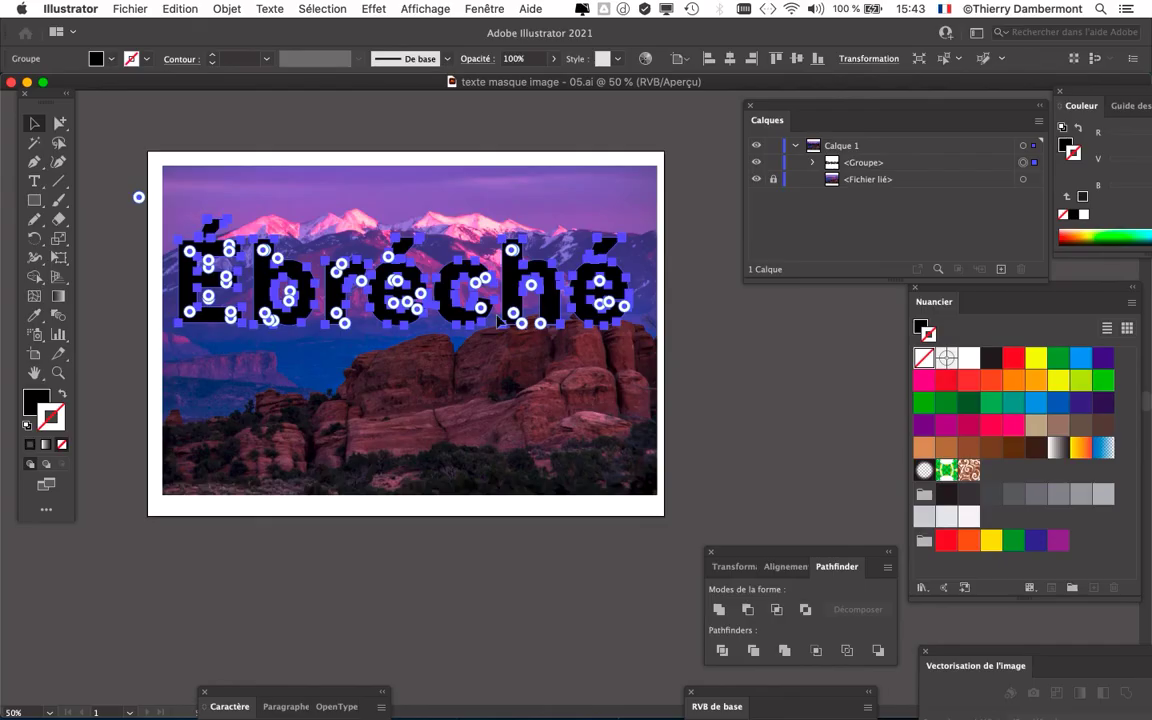
scroll(446, 311, down, 4)
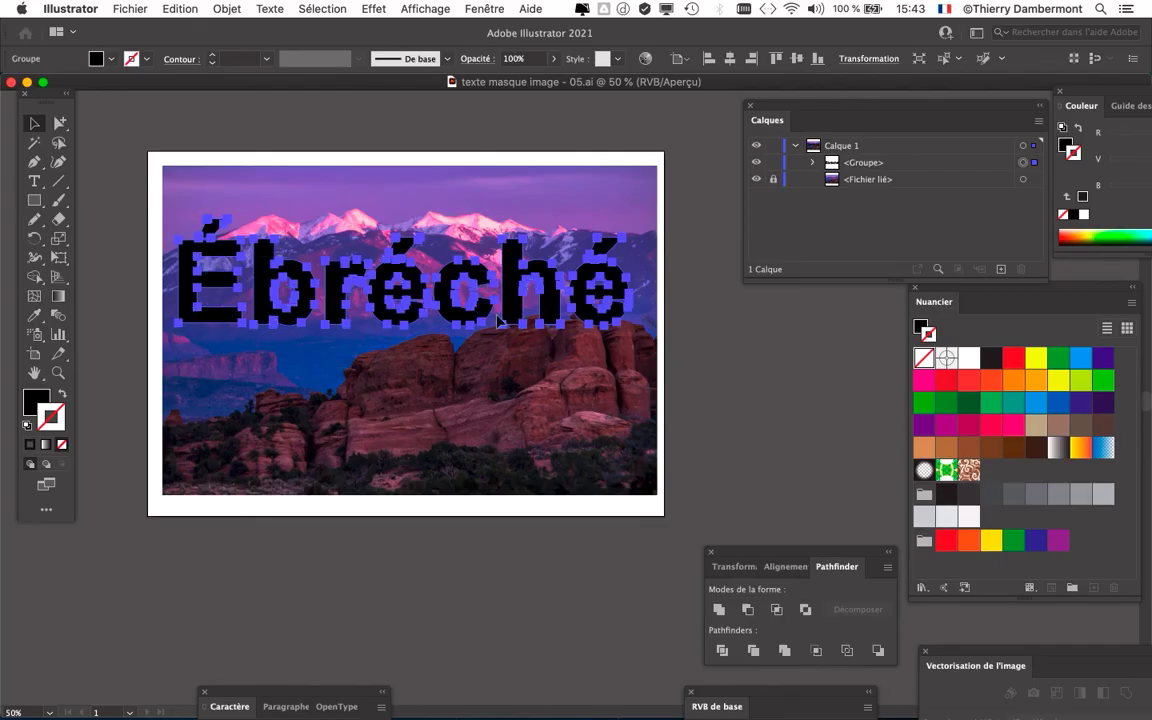
Release the letters' compound path, then recombine them into a single compound path
click(228, 9)
mouse_move(150, 487)
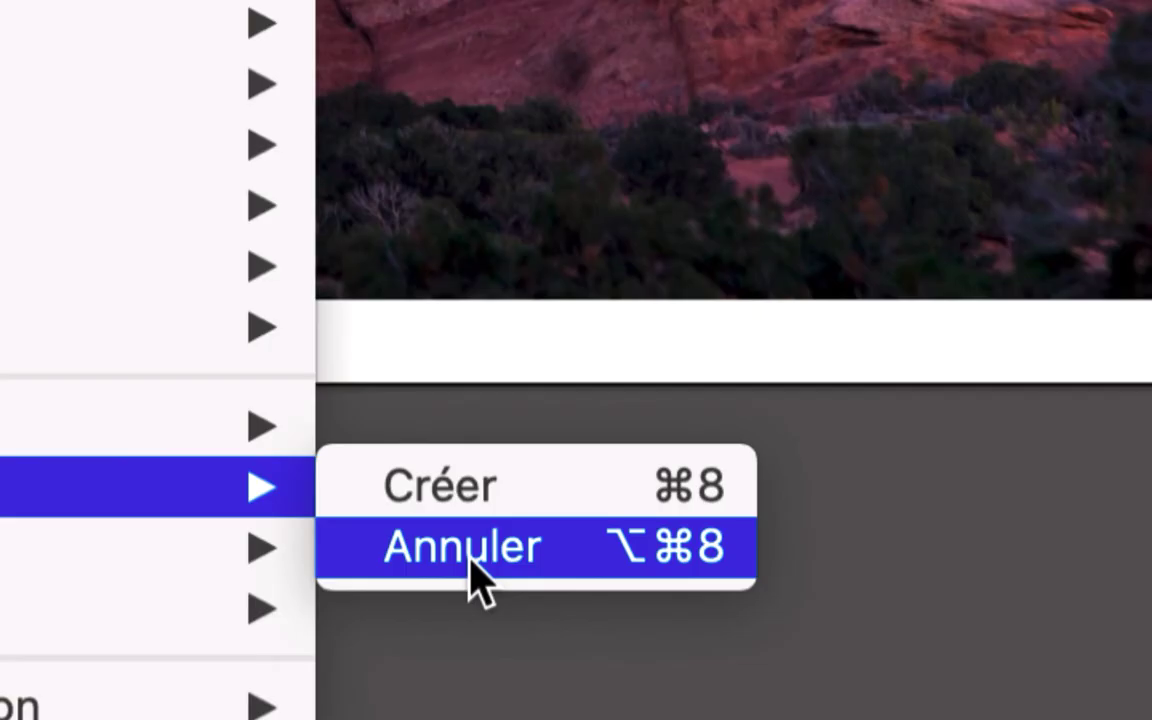
click(474, 582)
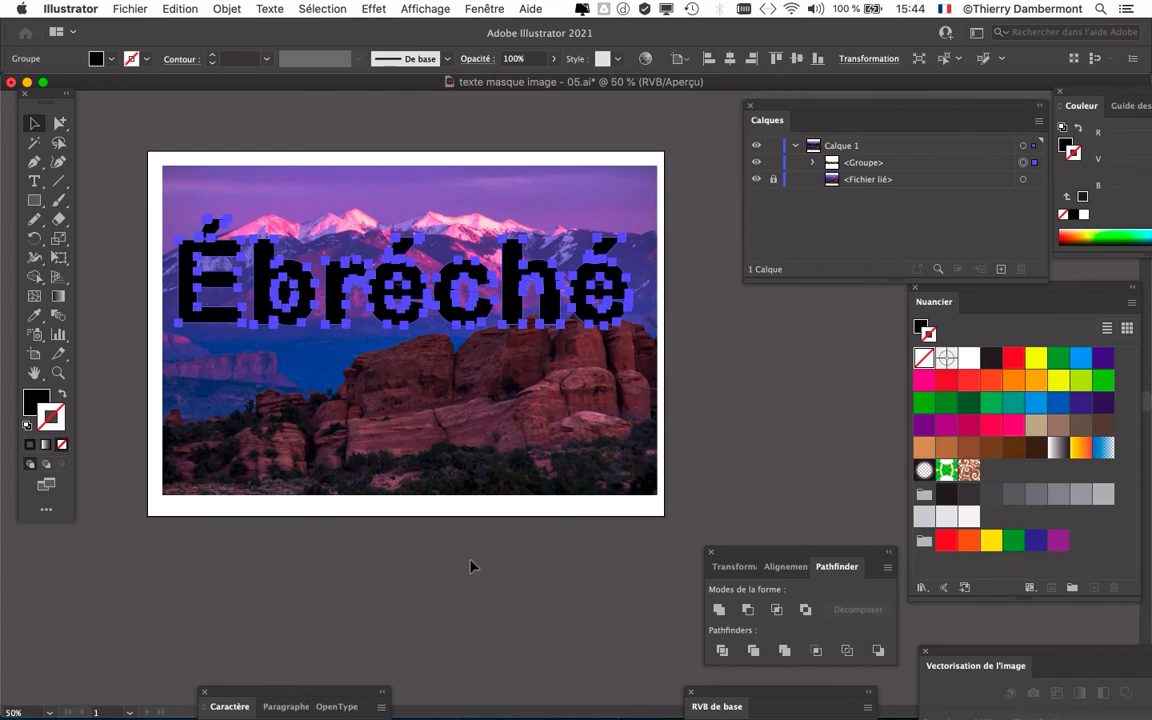
click(232, 10)
mouse_move(140, 535)
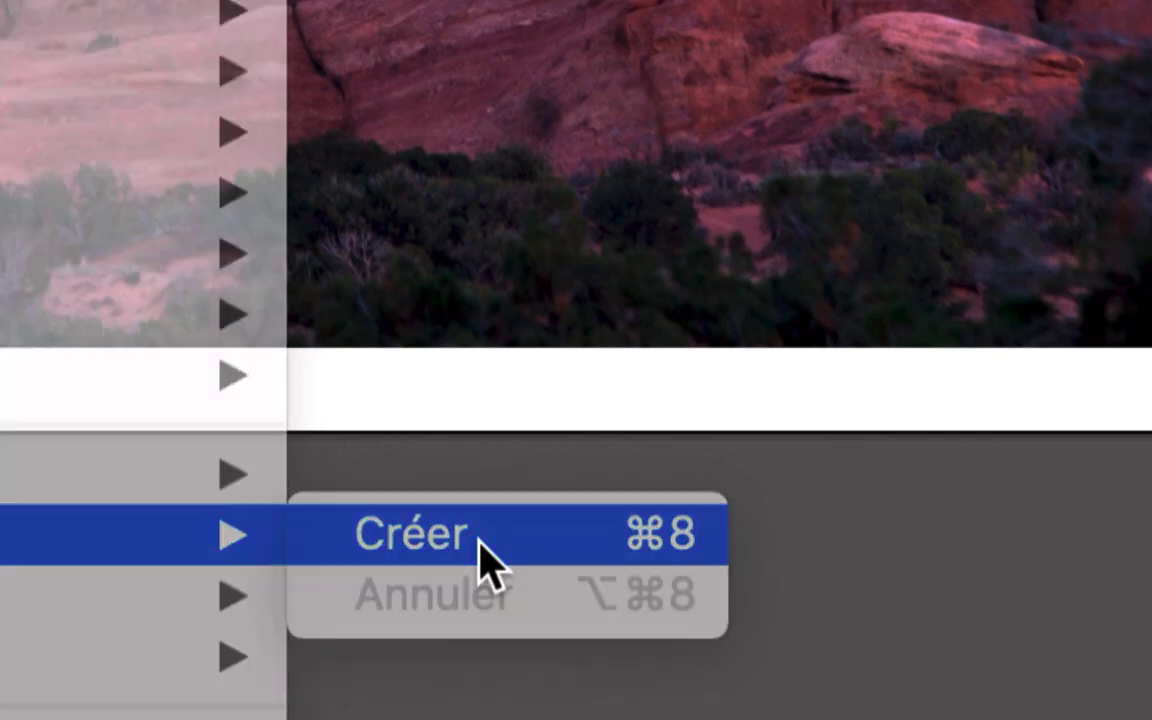
click(480, 545)
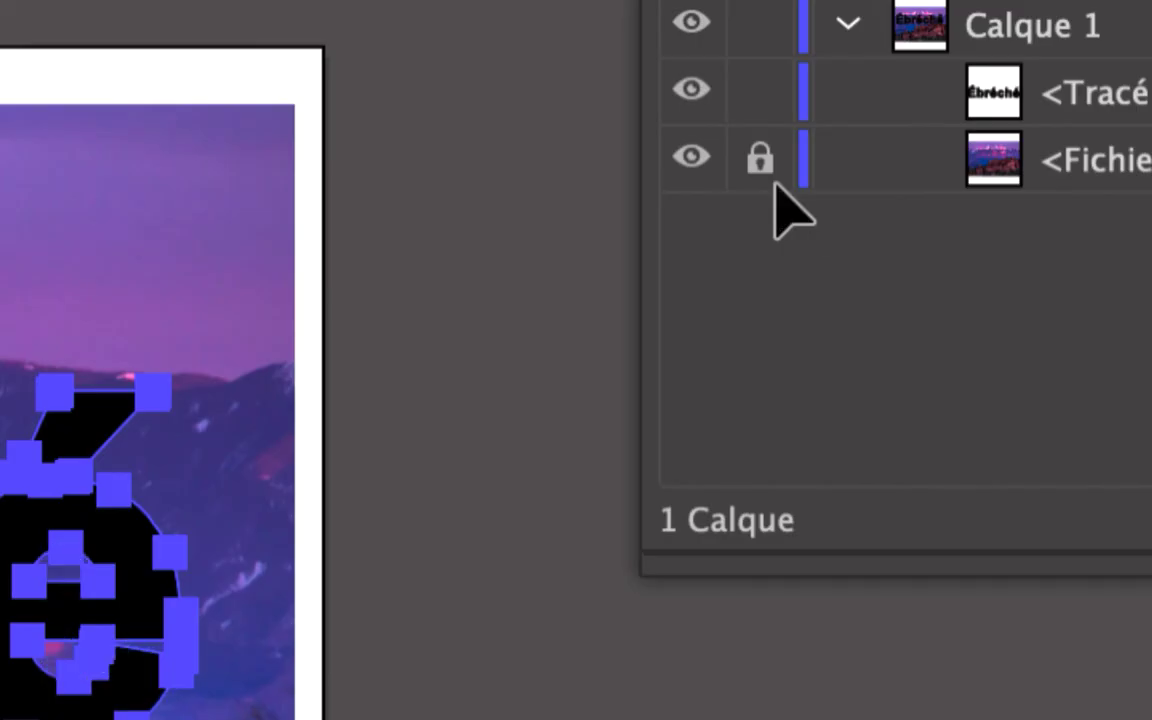
Unlock the mountain photo and select all artwork including the photo
click(760, 158)
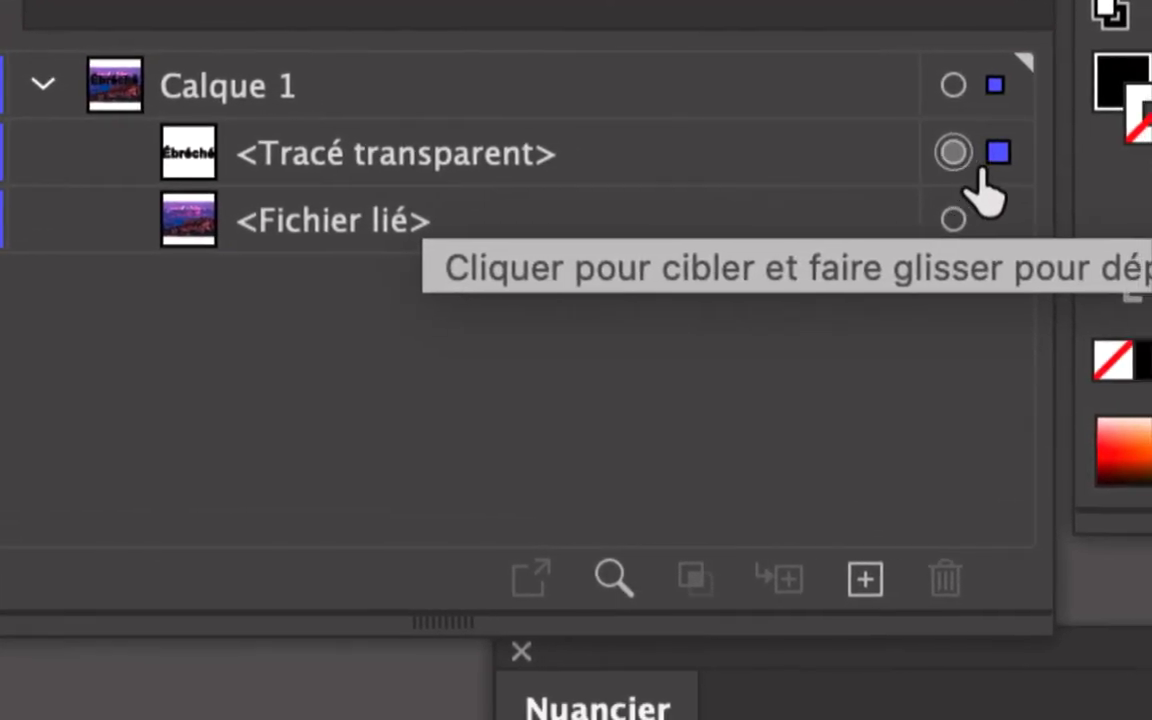
shift+click(969, 224)
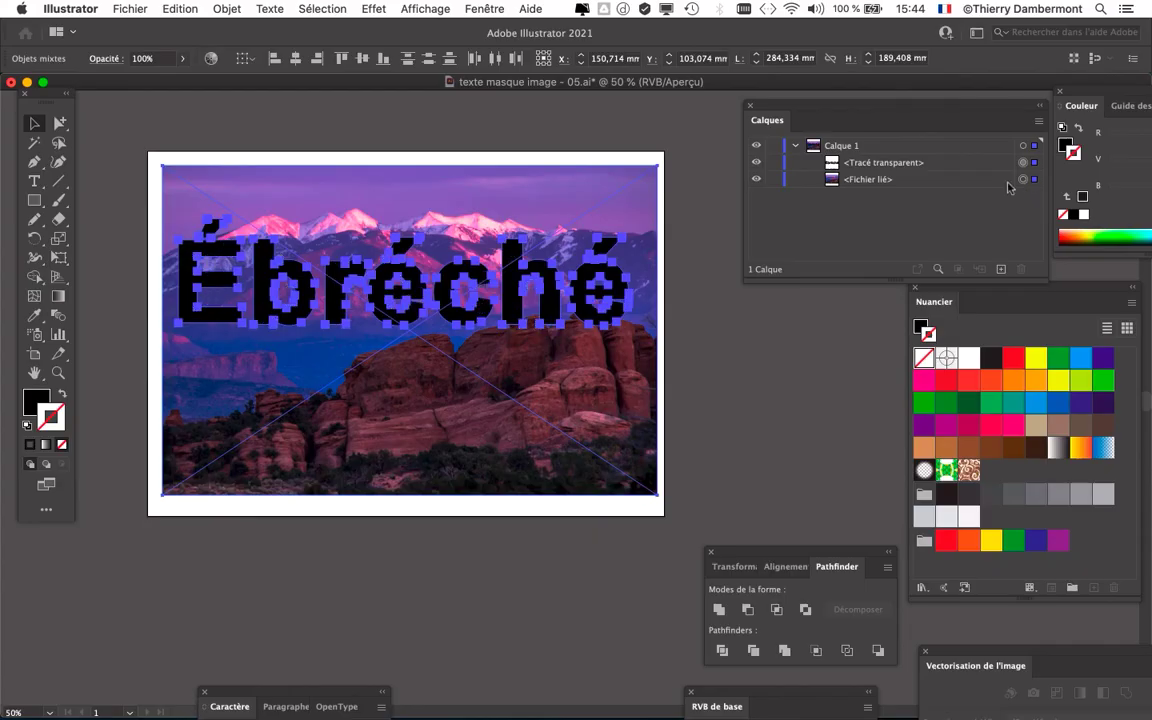
click(321, 8)
click(325, 26)
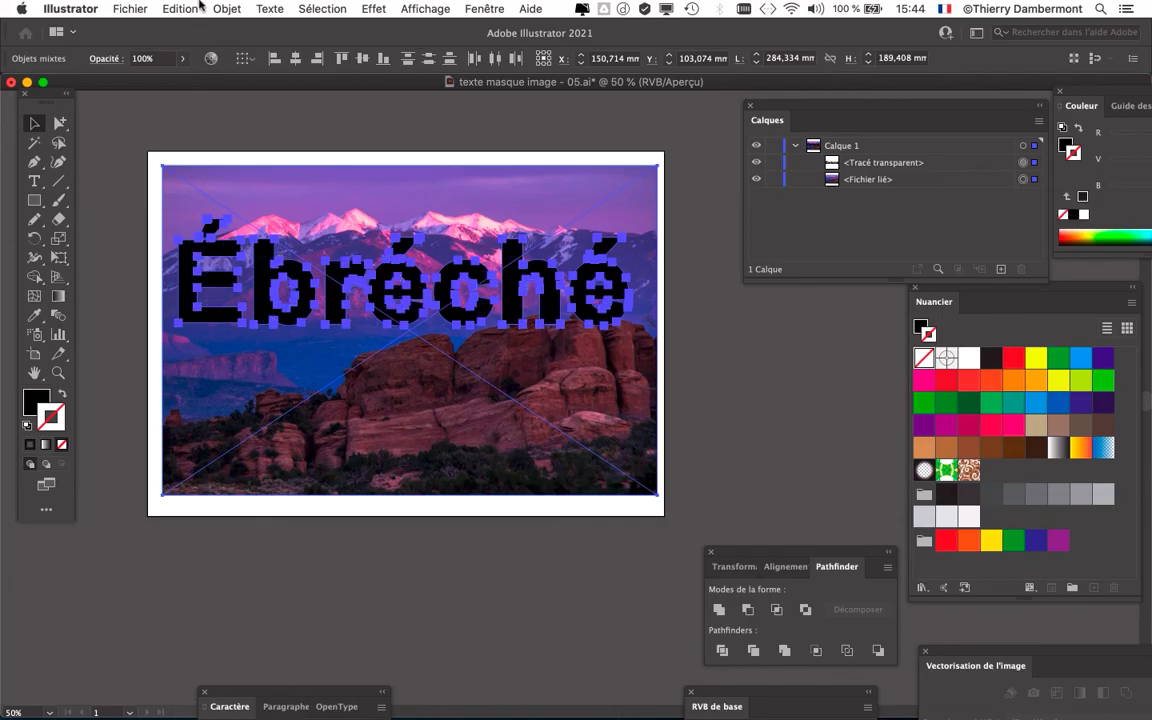
Clip the photo to the Ébréché letters and deselect the result
click(222, 8)
mouse_move(180, 521)
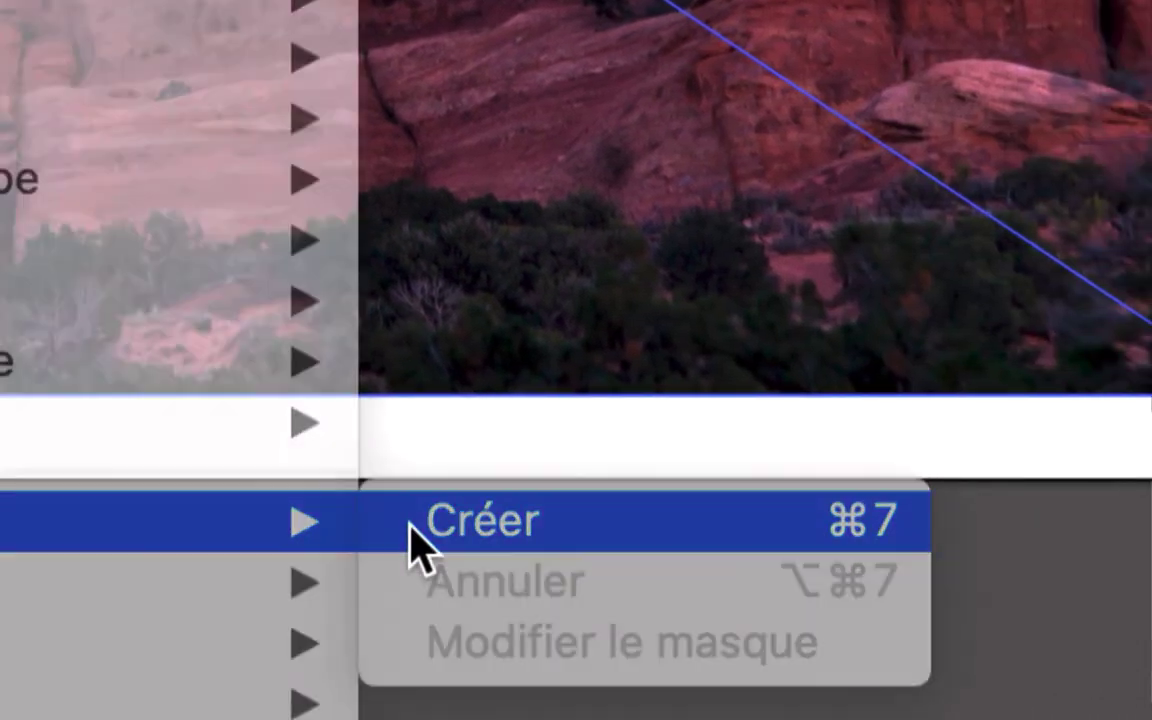
click(415, 540)
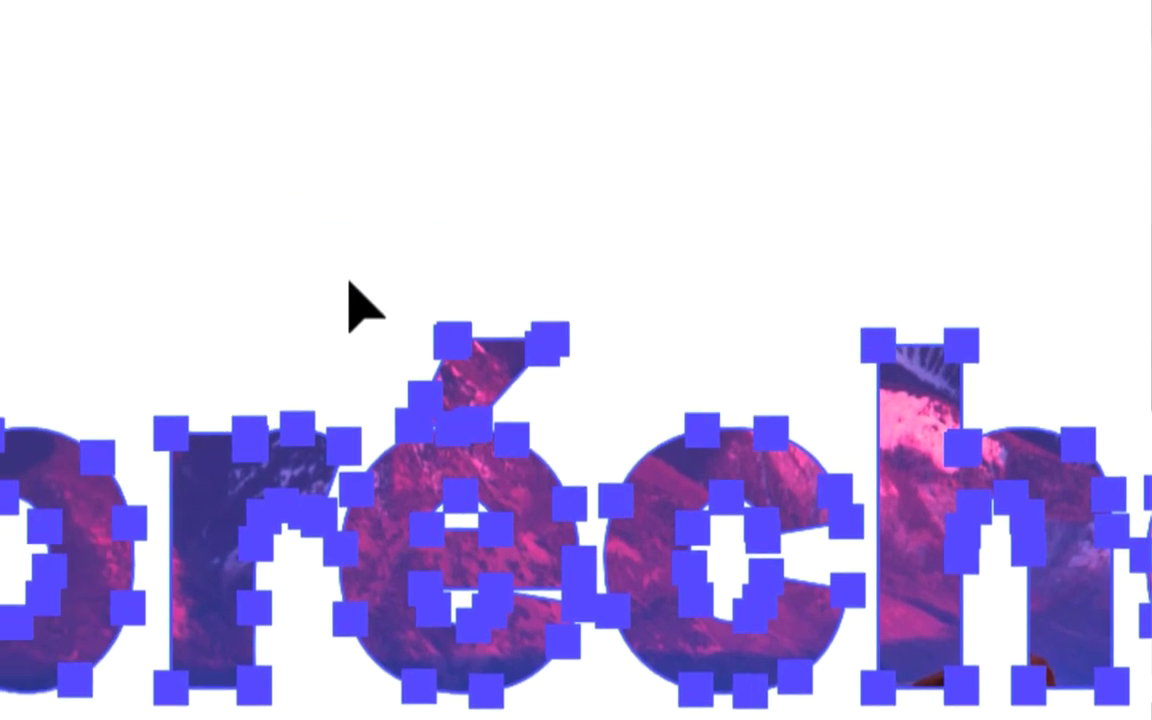
click(360, 304)
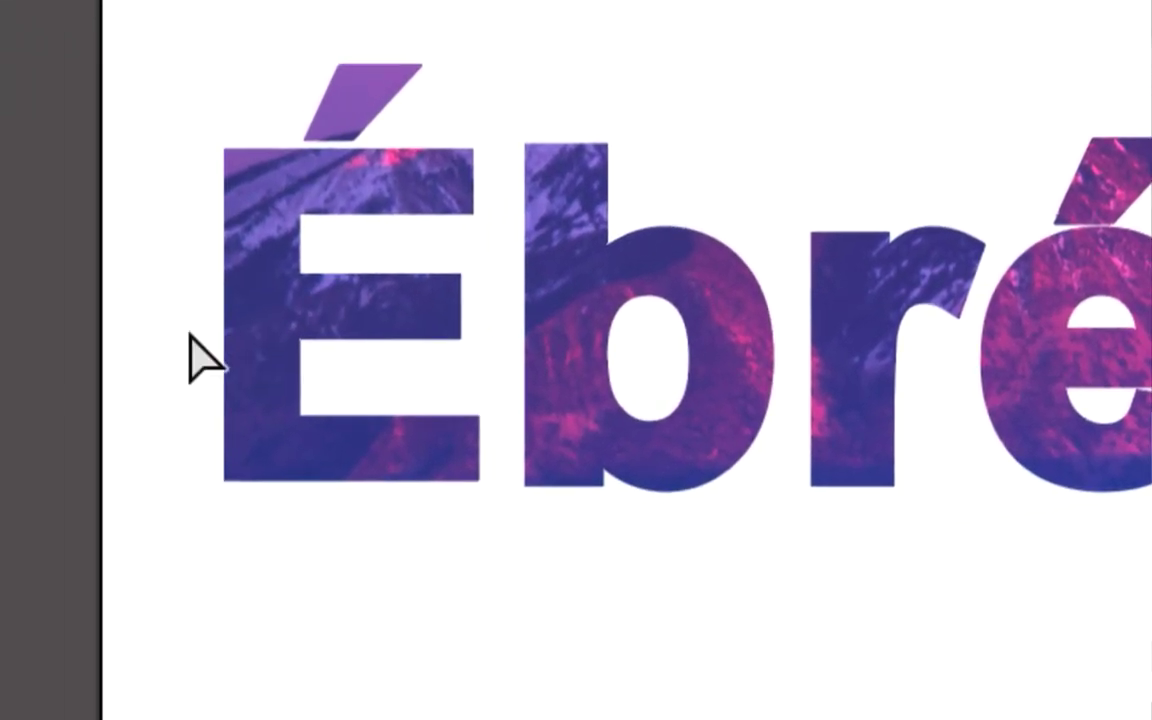
Move the Calques panel off the last letter to reveal the whole word
scroll(215, 288, up, 1)
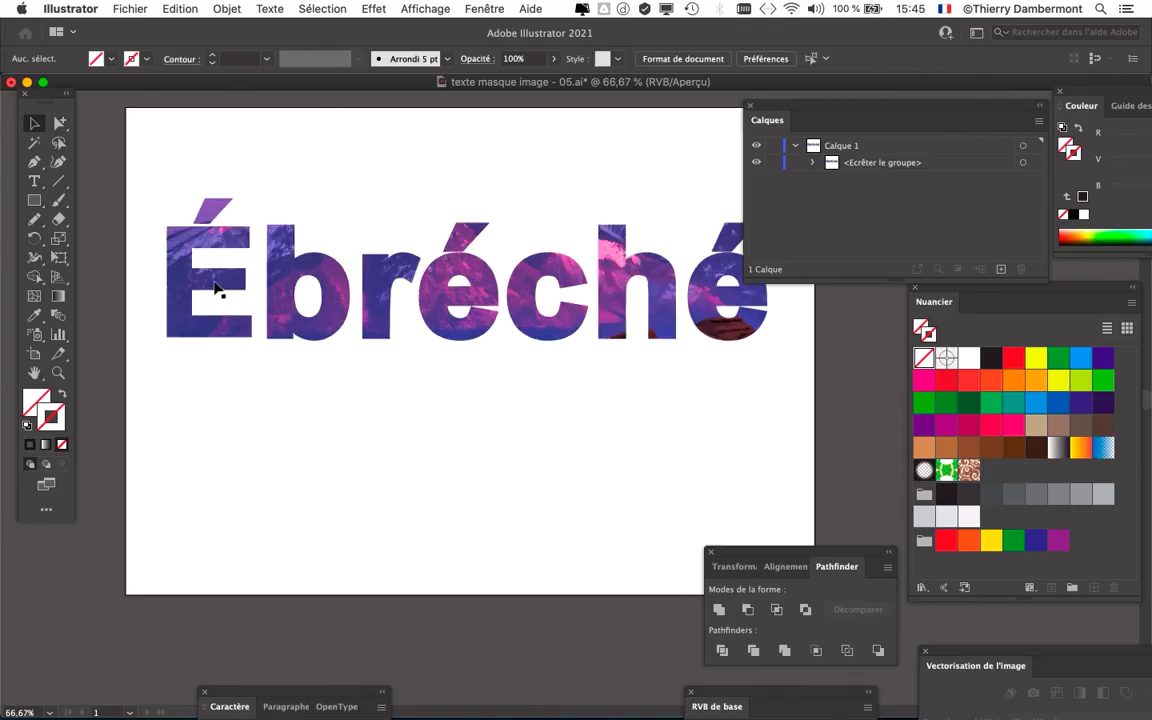
drag(795, 108, 876, 105)
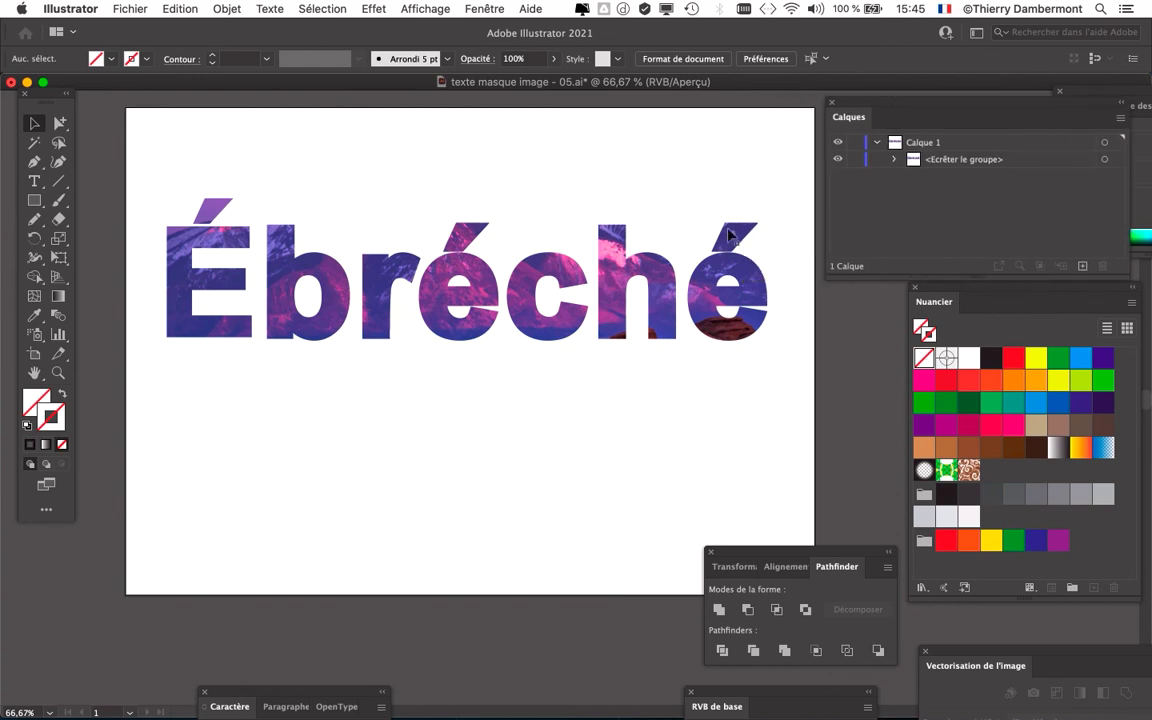
scroll(428, 330, up, 1)
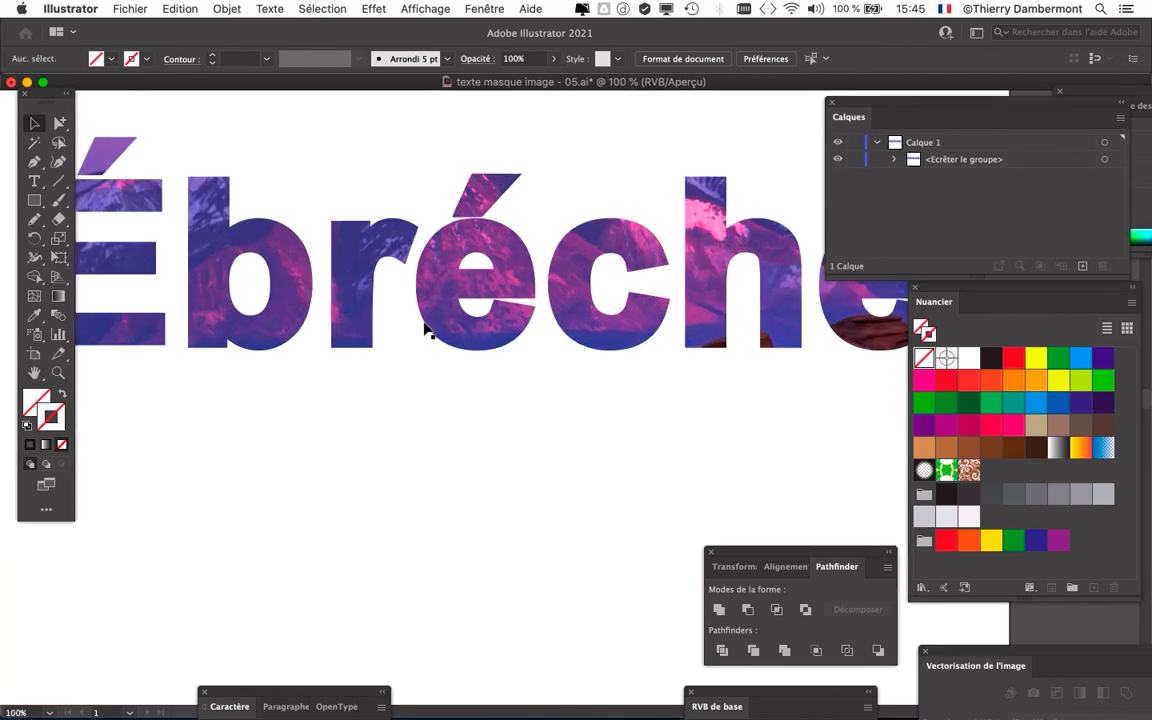
scroll(428, 330, down, 1)
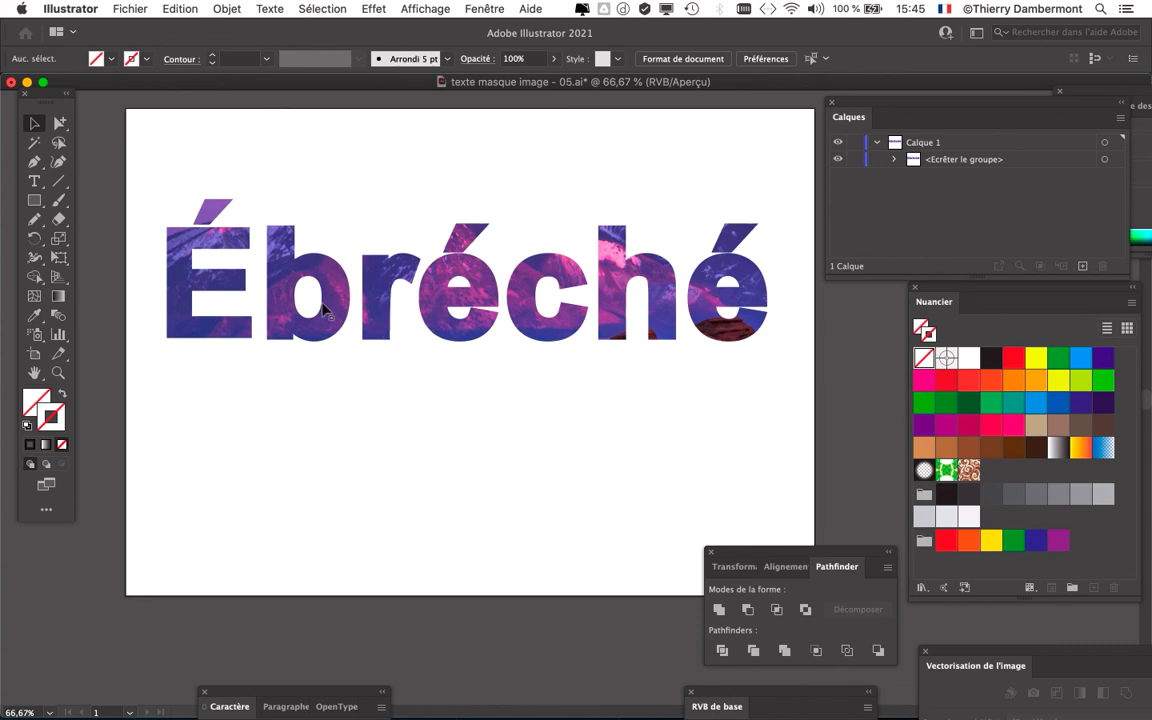
Save a copy as texte masque image - 06.ai by changing the version number to 6
click(133, 8)
click(185, 143)
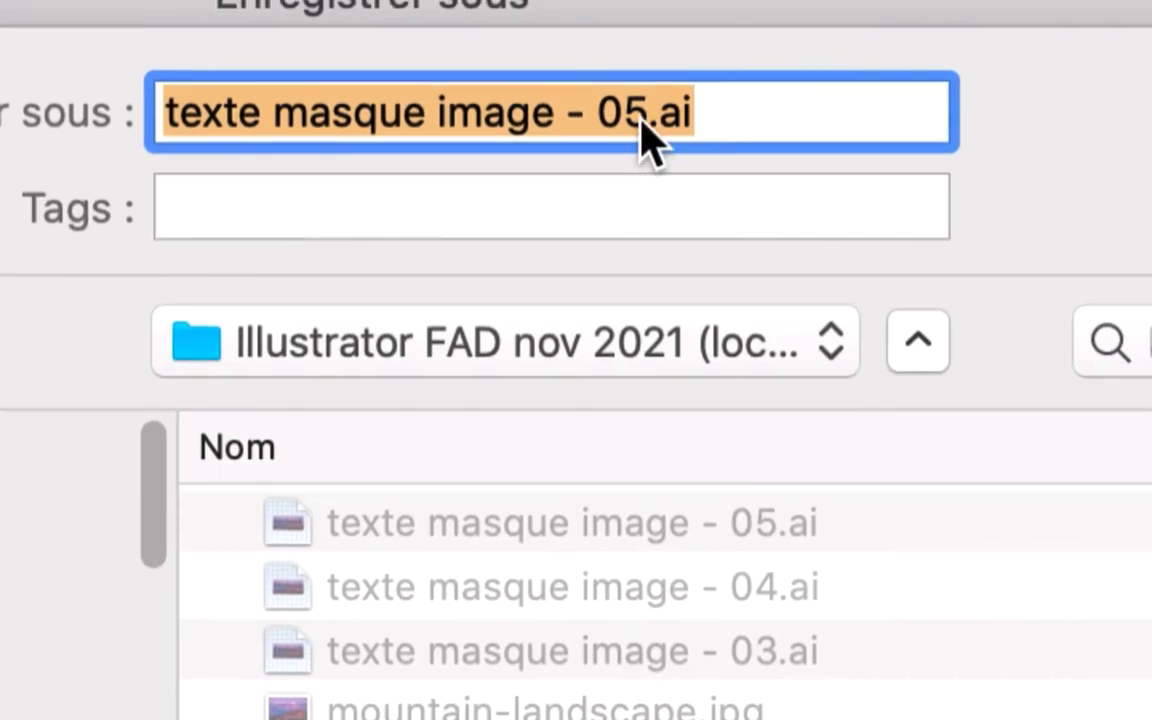
click(636, 122)
key(shift+Right)
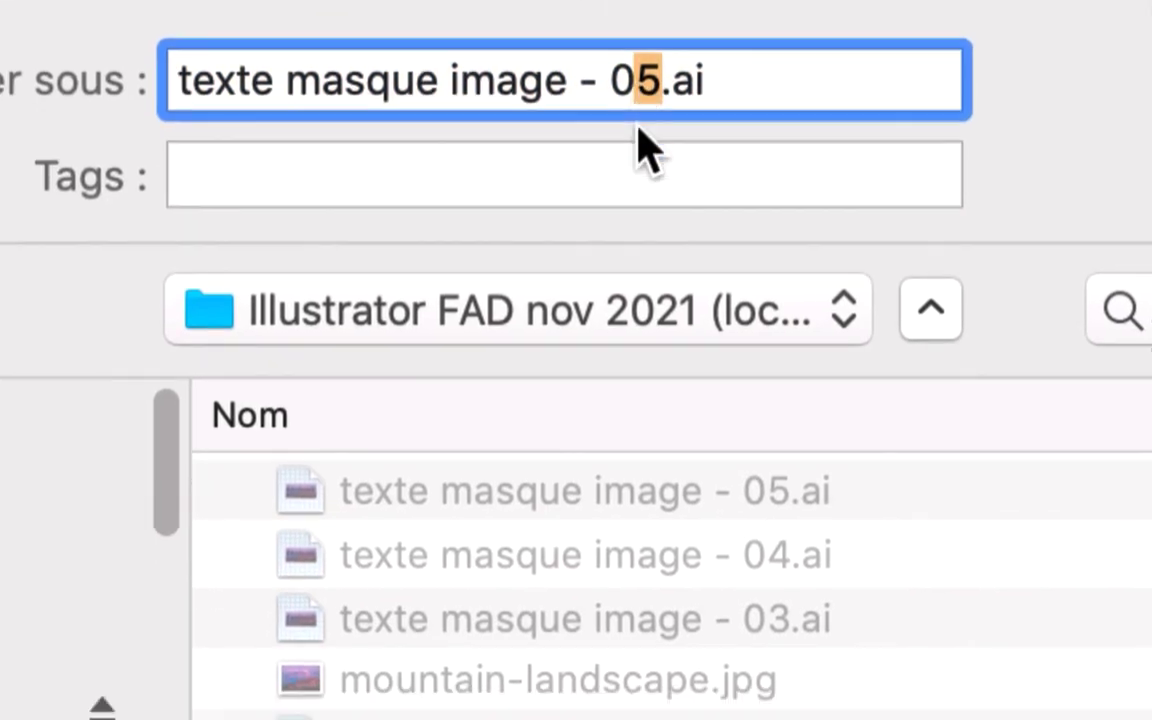
text(6)
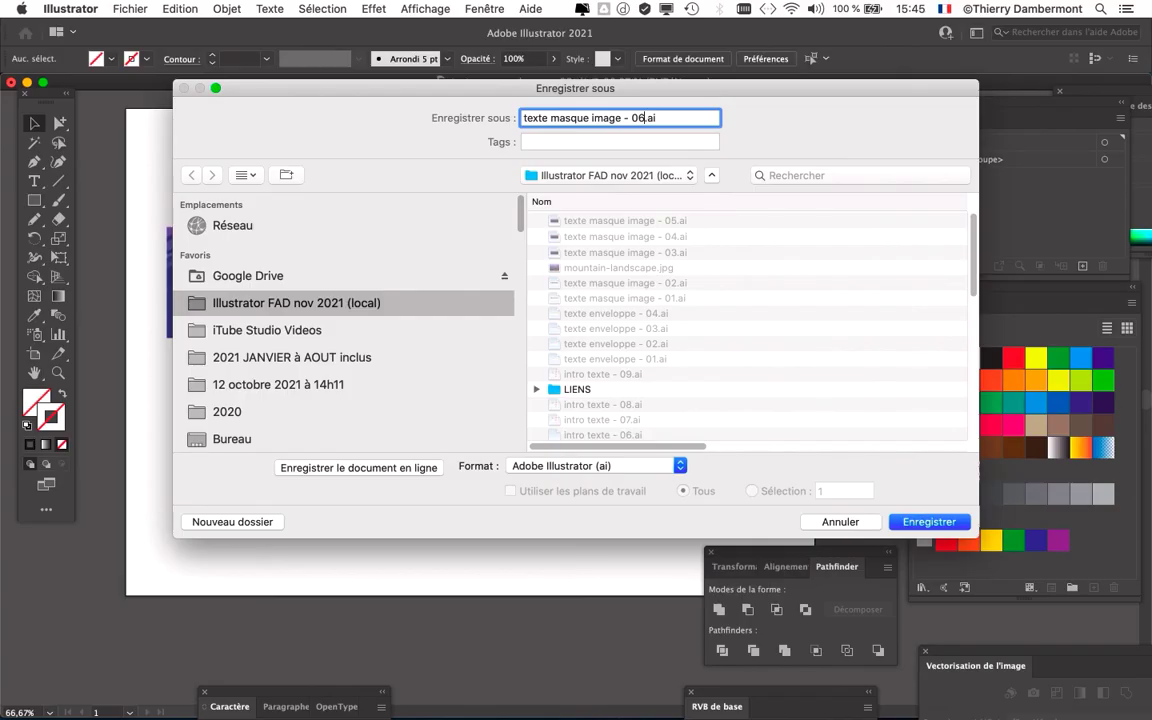
key(Return)
key(Return)
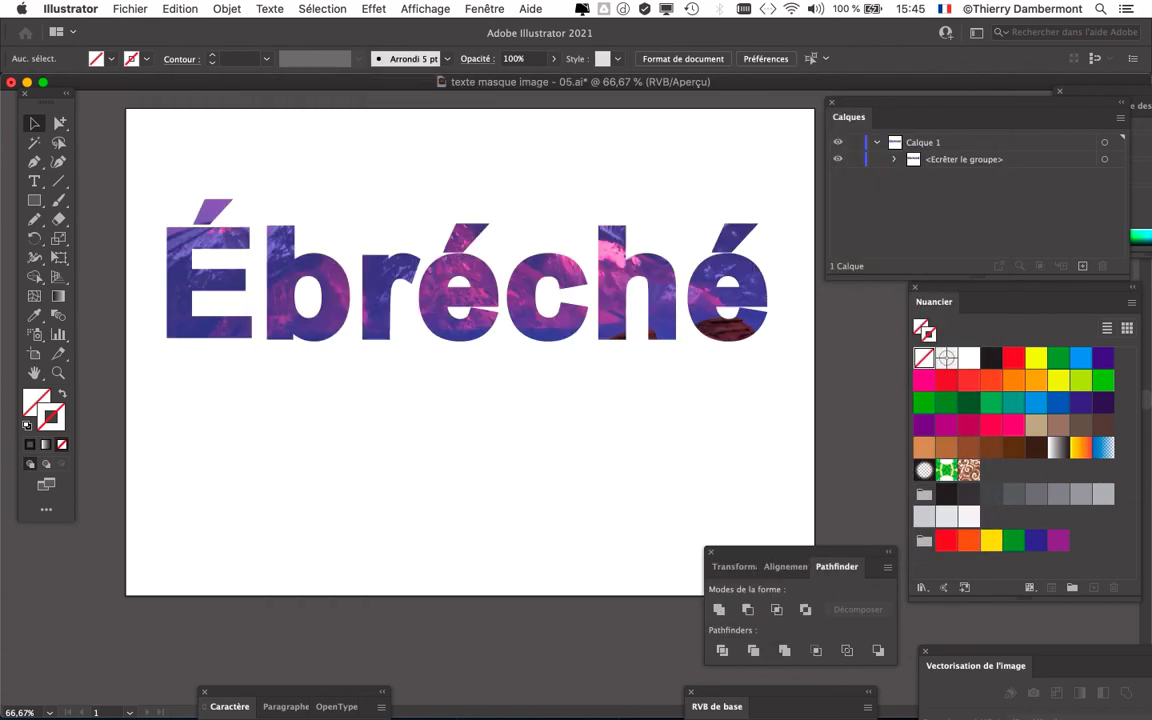